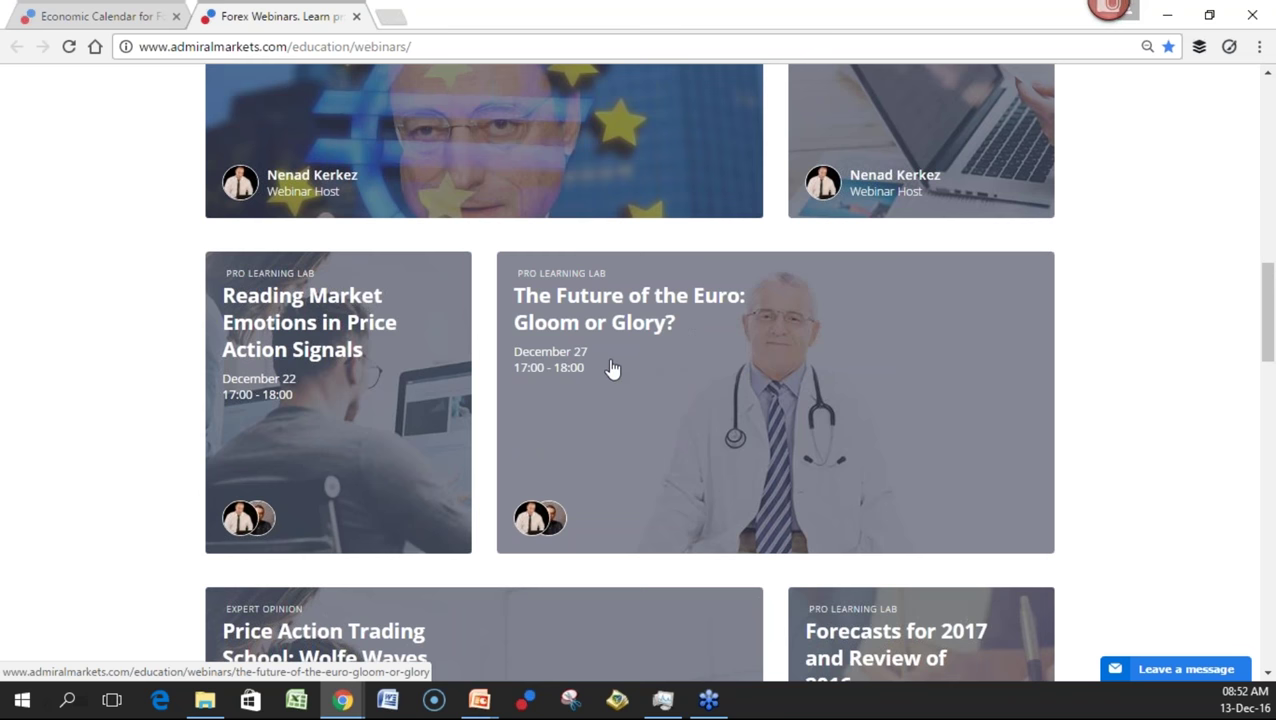
Review the upcoming webinars on the Forex webinars page, covering sessions from December 13 to January 5
{"action": "scroll", "coordinate": [820, 530], "scroll_direction": "down", "scroll_amount": 2}
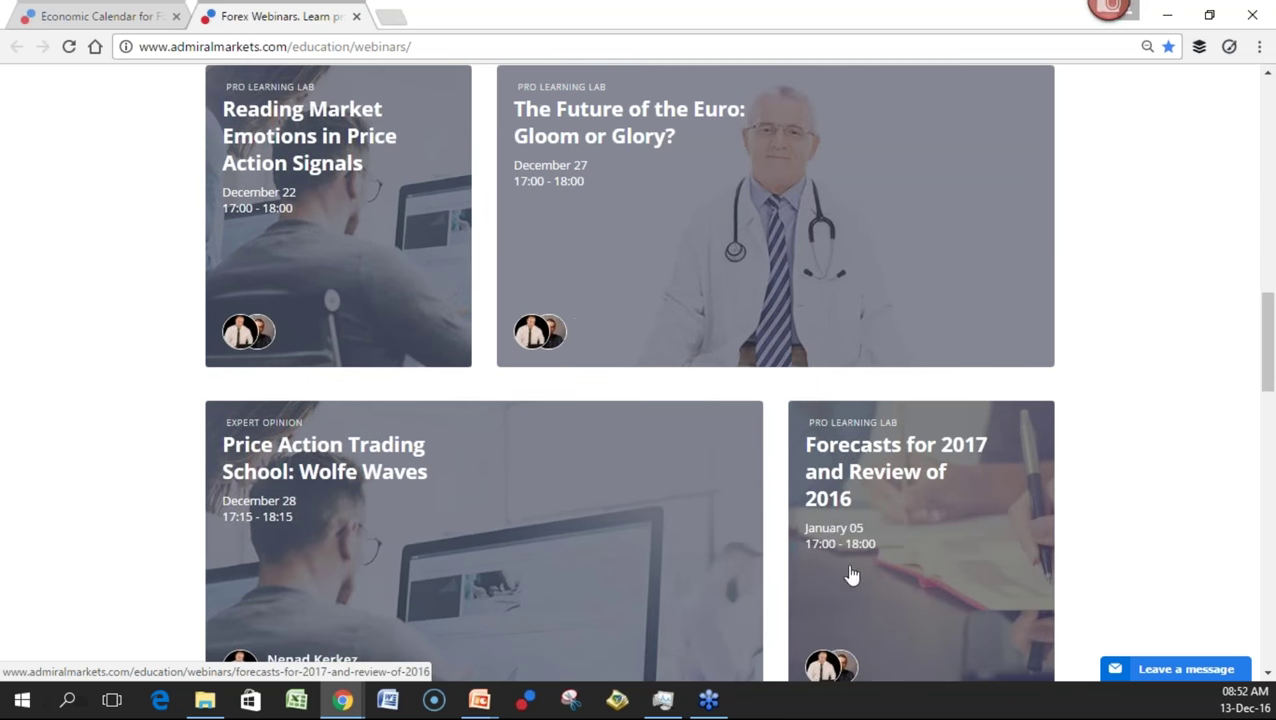
{"action": "scroll", "coordinate": [749, 478], "scroll_direction": "up", "scroll_amount": 2}
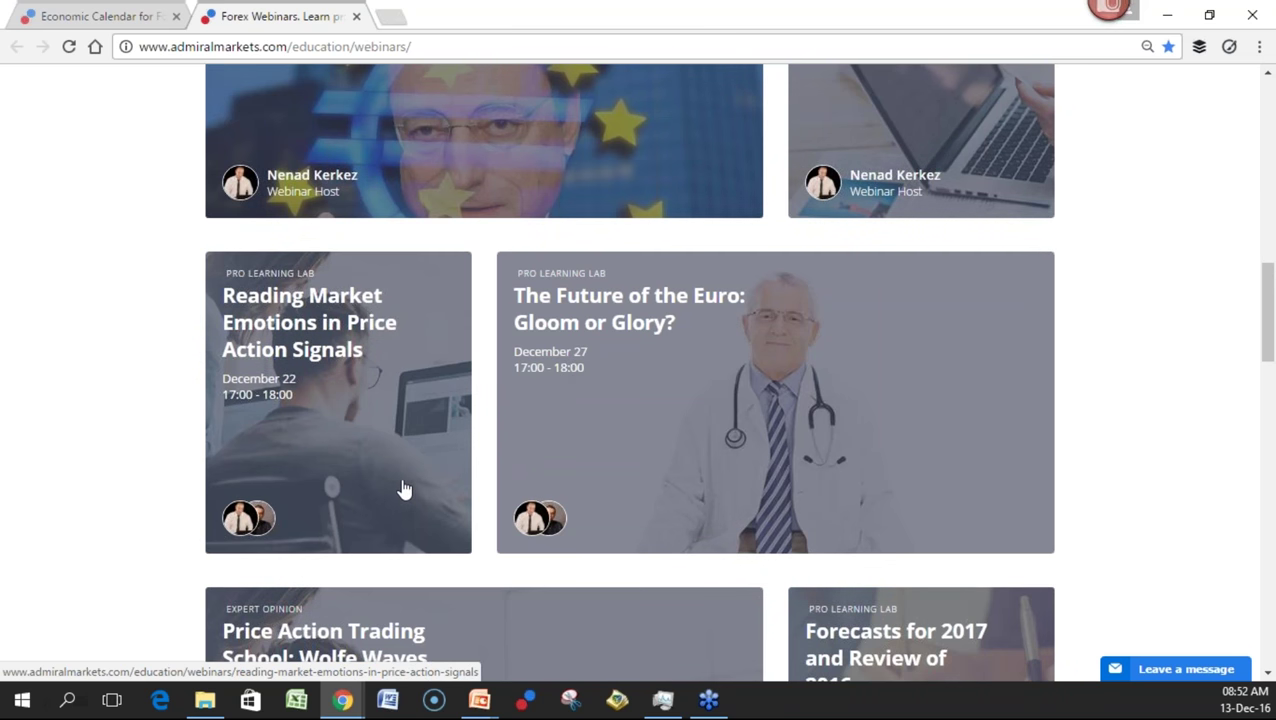
{"action": "scroll", "coordinate": [402, 490], "scroll_direction": "up", "scroll_amount": 1}
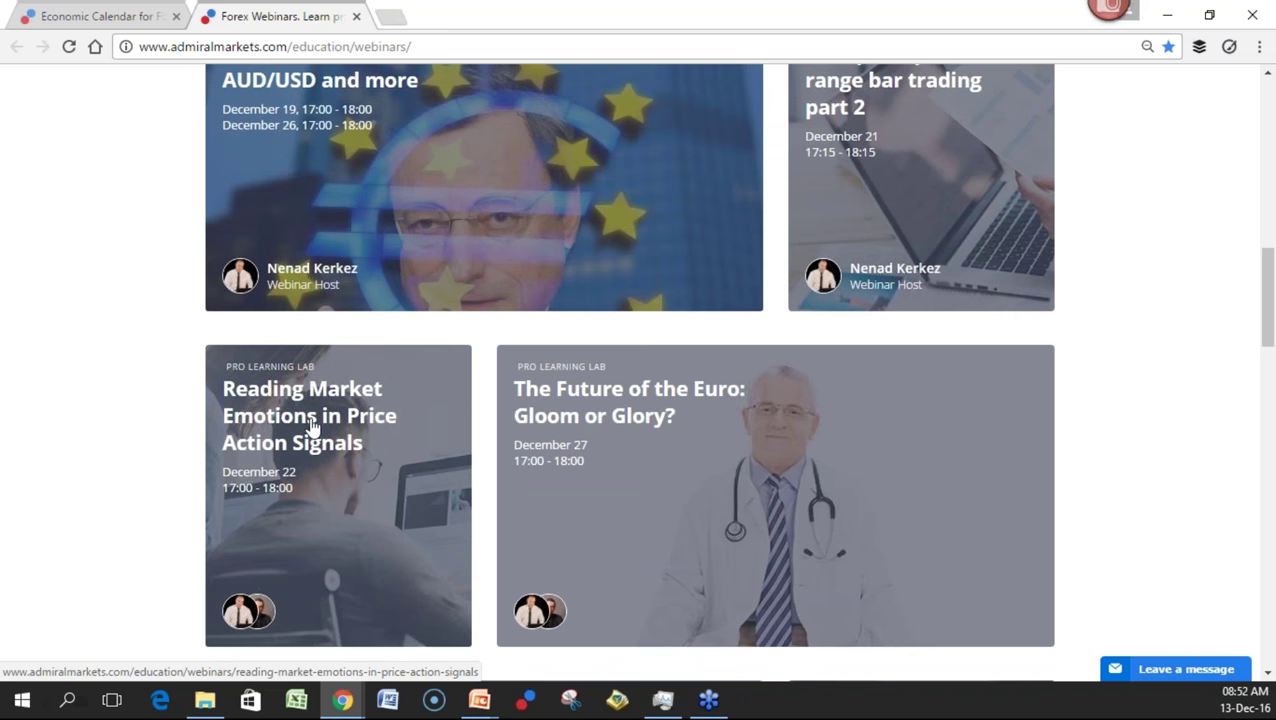
{"action": "scroll", "coordinate": [400, 507], "scroll_direction": "up", "scroll_amount": 2}
{"action": "scroll", "coordinate": [418, 511], "scroll_direction": "up", "scroll_amount": 3}
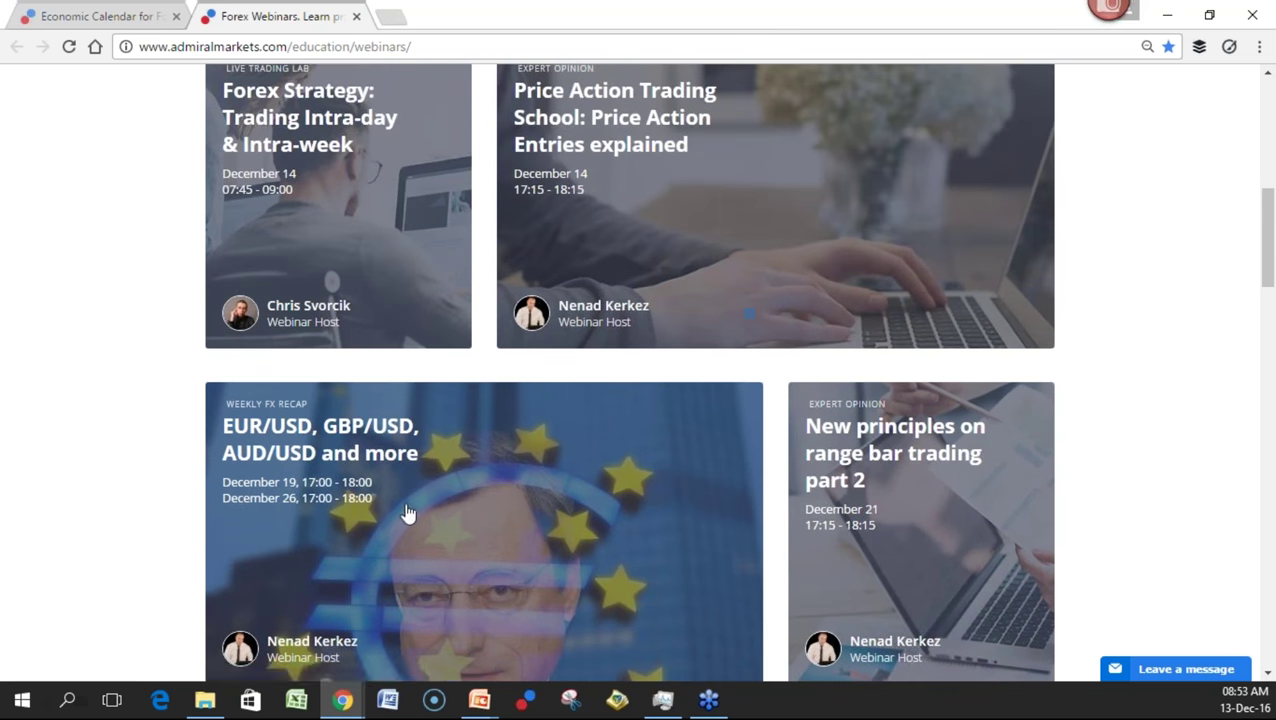
{"action": "scroll", "coordinate": [406, 513], "scroll_direction": "up", "scroll_amount": 4}
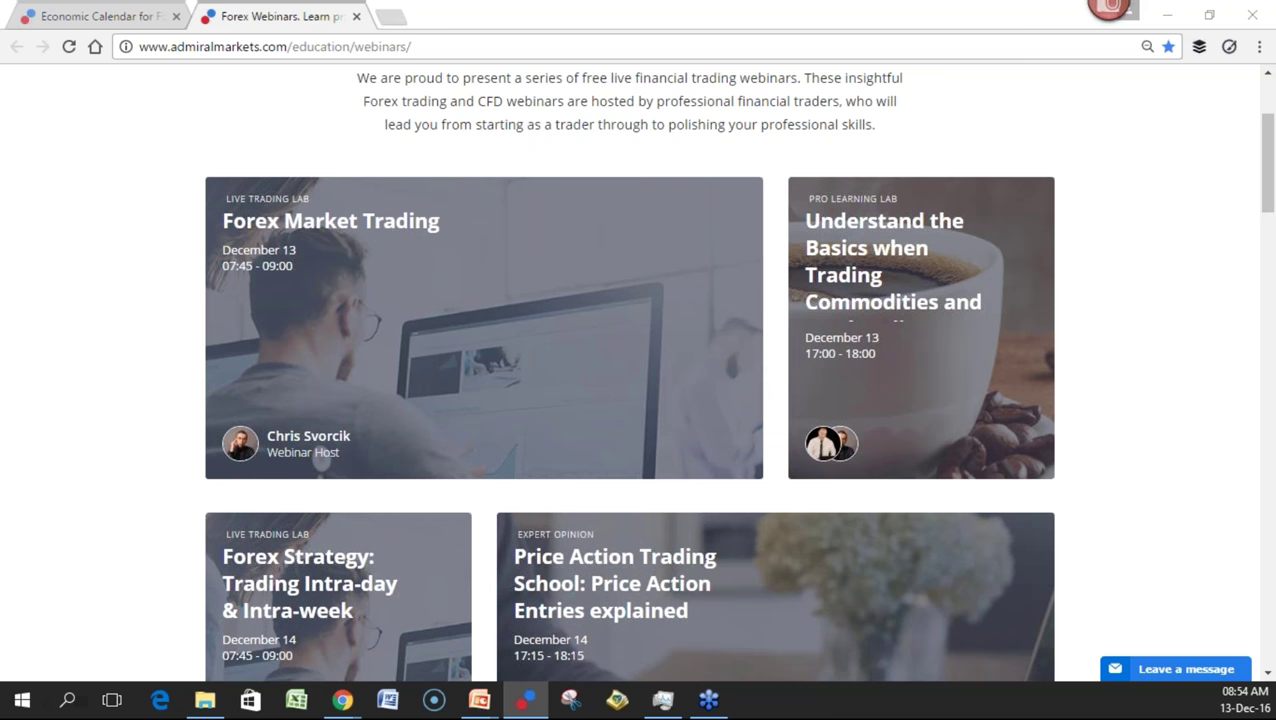
Switch to the MetaTrader terminal, maximize its window on this screen, and display the EURUSD H4 chart
{"action": "left_click_drag", "start_coordinate": [1275, 18], "coordinate": [660, 106]}
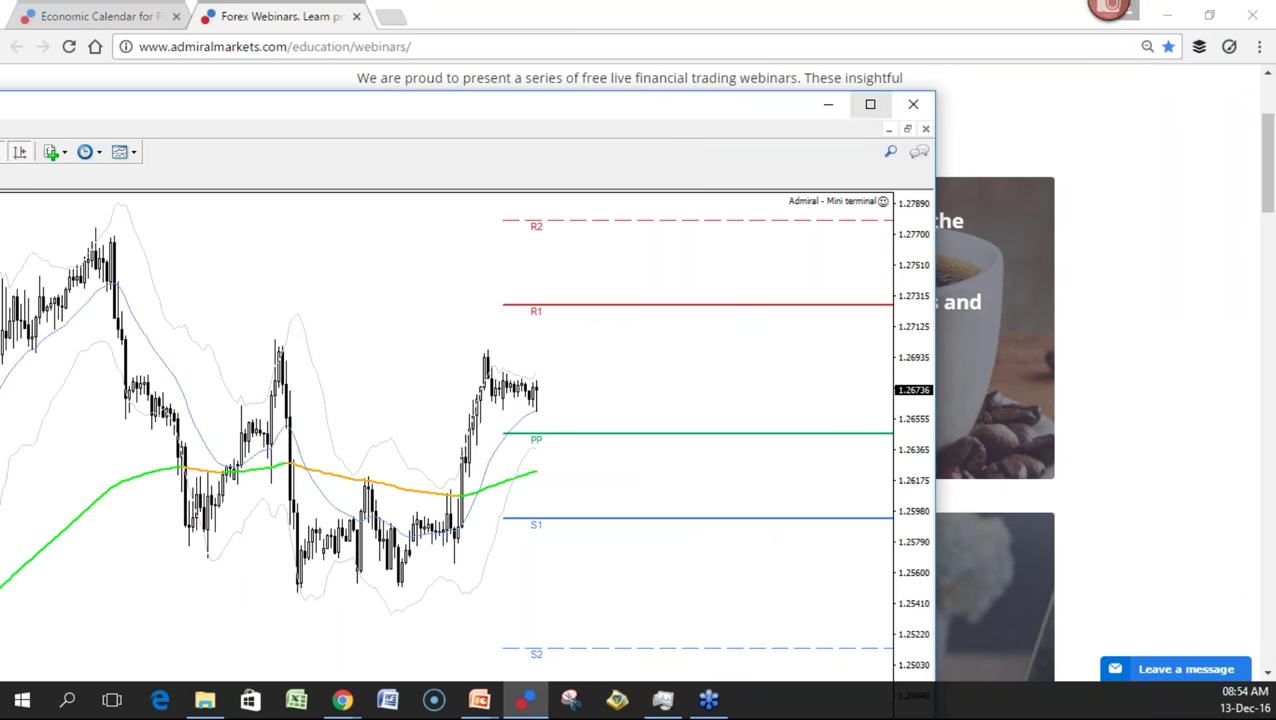
{"action": "left_click", "coordinate": [870, 104]}
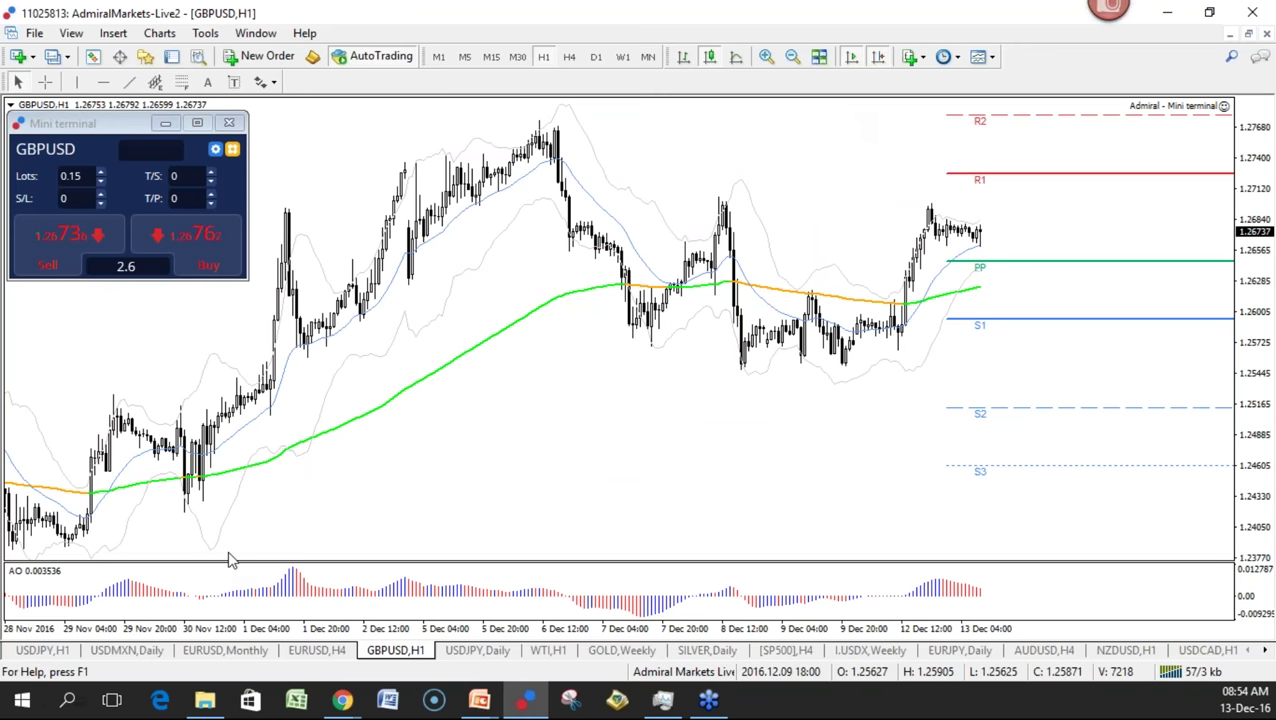
{"action": "left_click", "coordinate": [332, 651]}
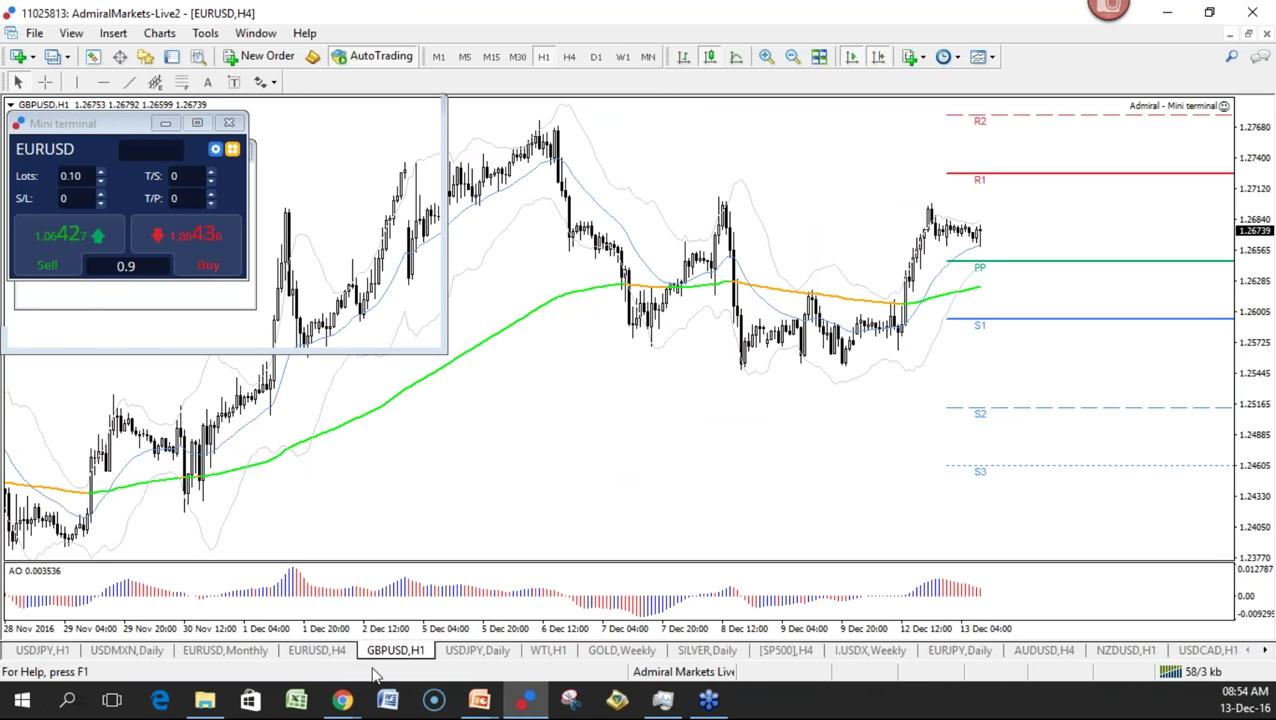
{"action": "left_click", "coordinate": [879, 57]}
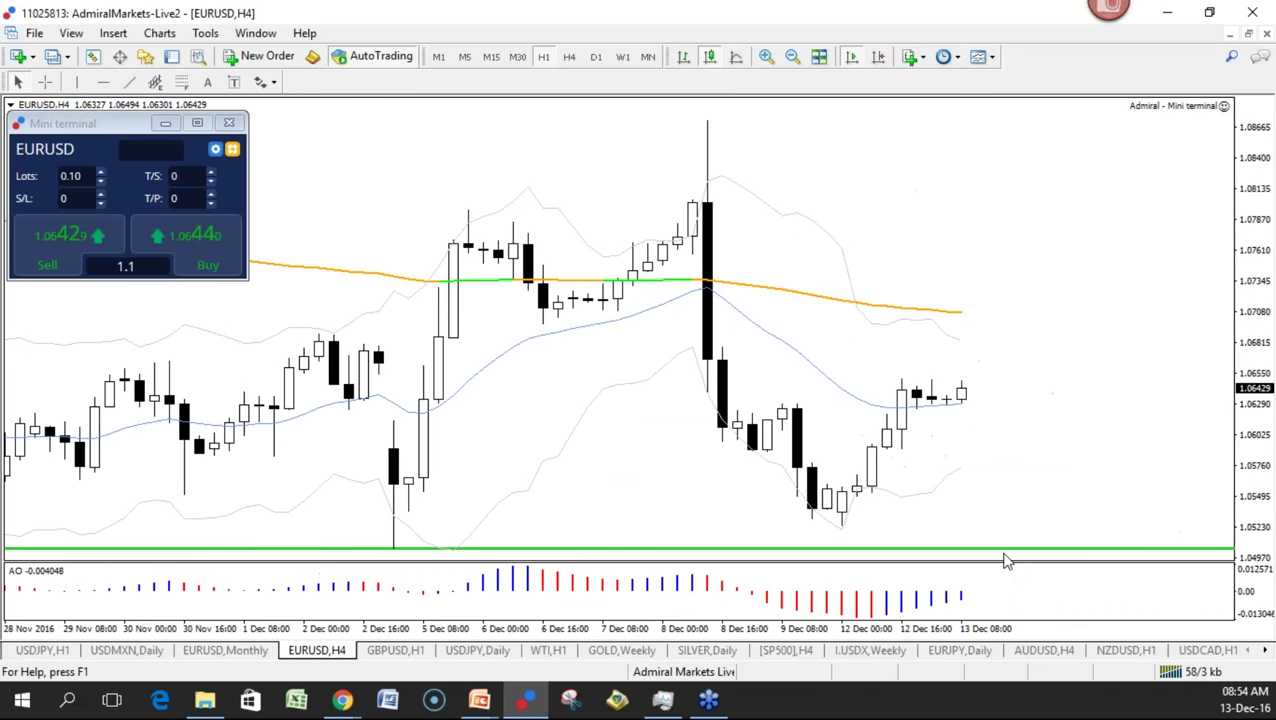
Mark the climb from the late-November low to the December high on EURUSD H4 with a freehand blue arrow, and clear it
{"action": "key", "text": "minus"}
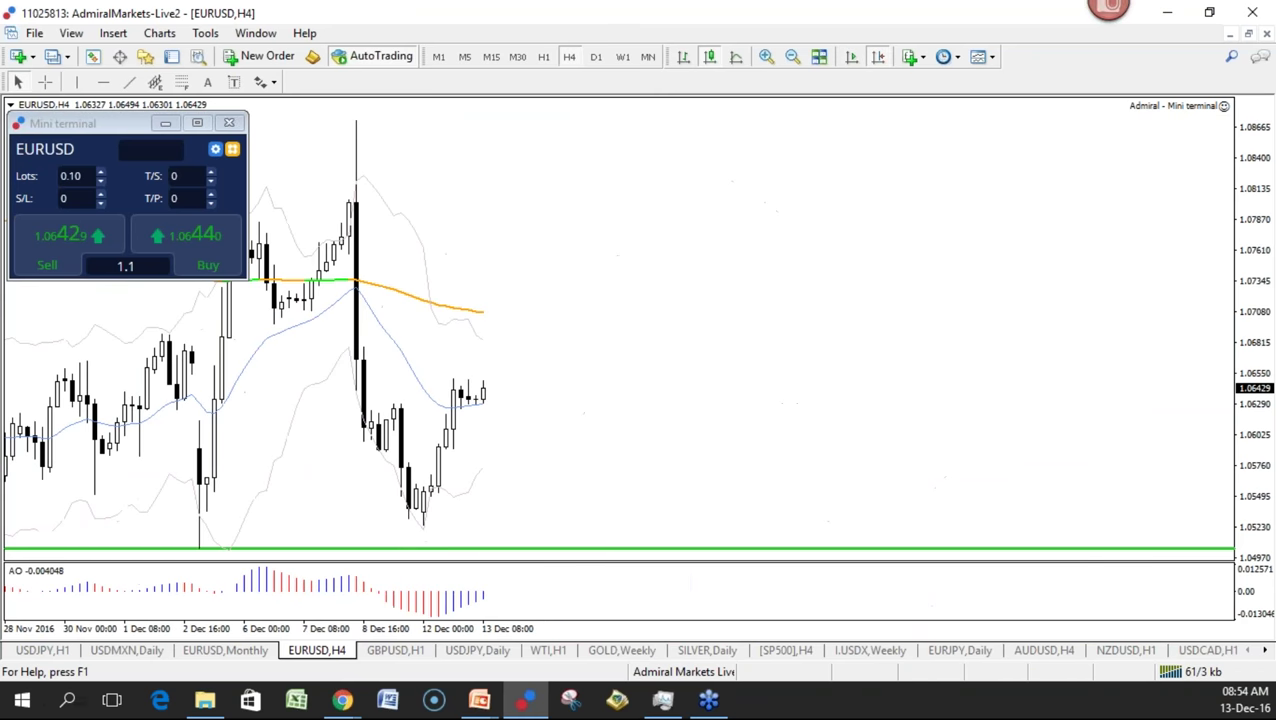
{"action": "key", "text": "plus"}
{"action": "left_click", "coordinate": [45, 82]}
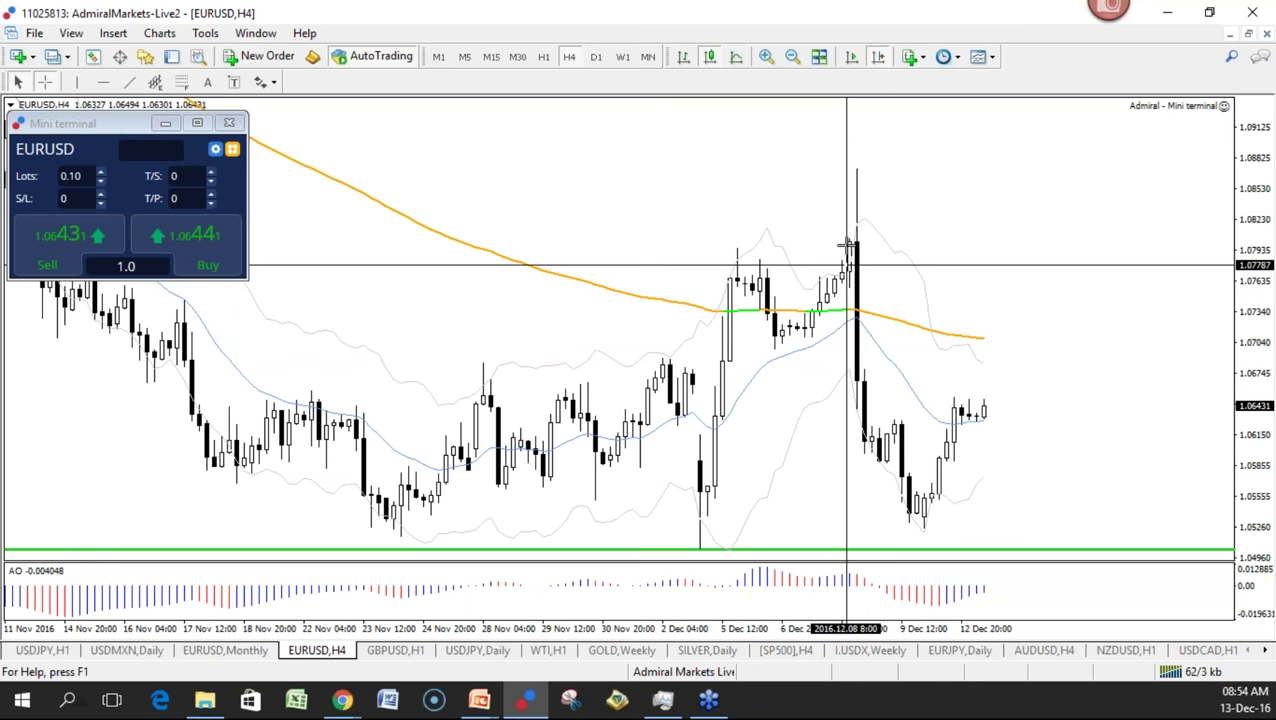
{"action": "key", "text": "Escape"}
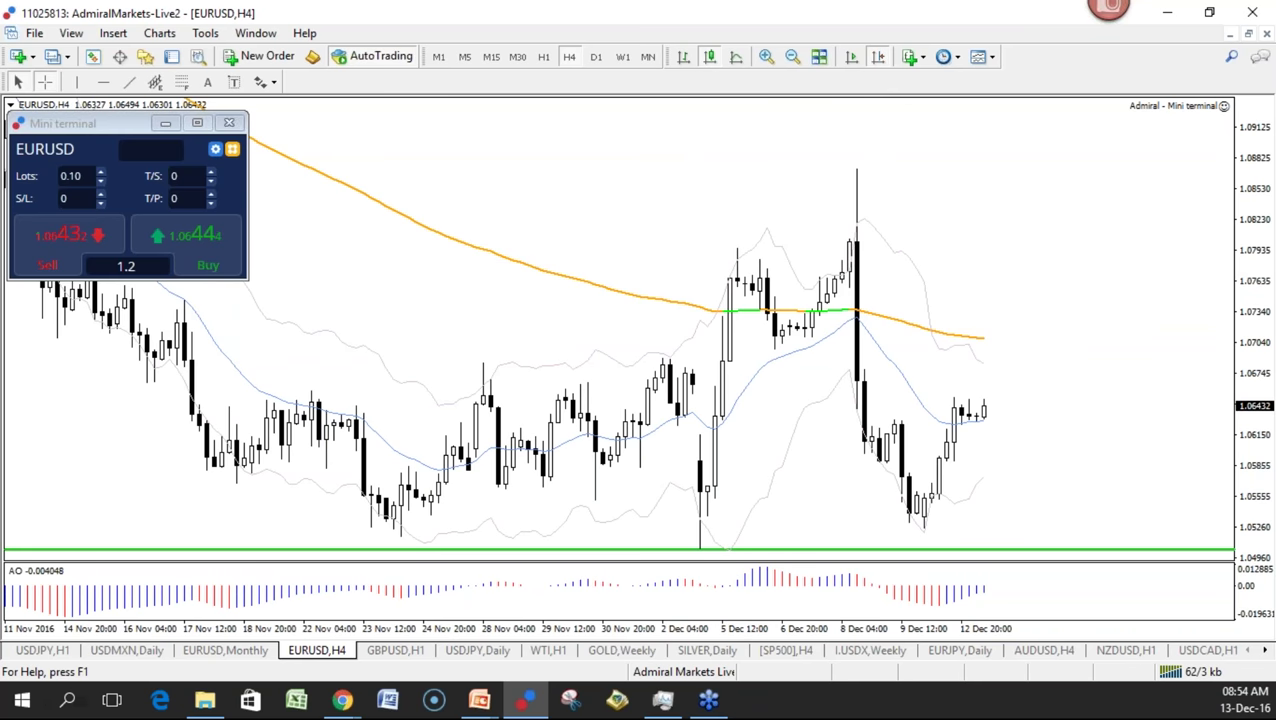
{"action": "key", "text": "minus"}
{"action": "left_click_drag", "start_coordinate": [756, 533], "coordinate": [812, 544]}
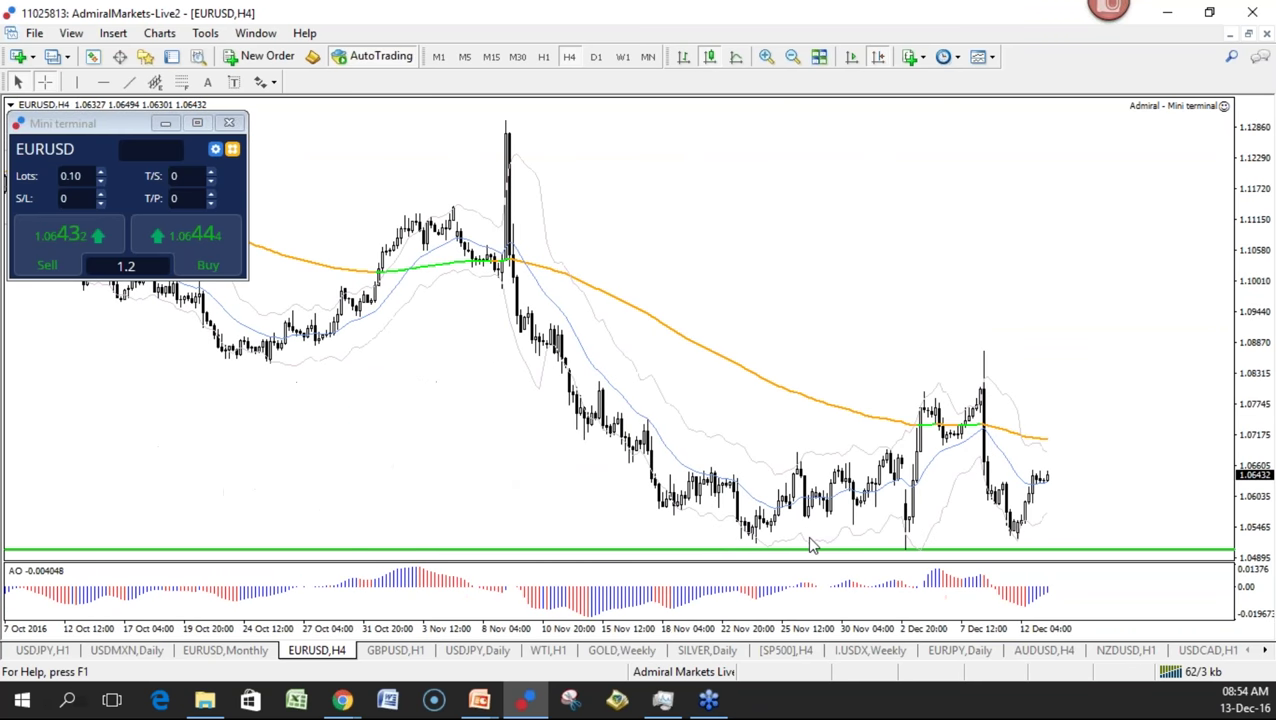
{"action": "mouse_move", "coordinate": [733, 523]}
{"action": "left_mouse_down"}
{"action": "mouse_move", "coordinate": [992, 378]}
{"action": "mouse_move", "coordinate": [999, 394]}
{"action": "left_mouse_up"}
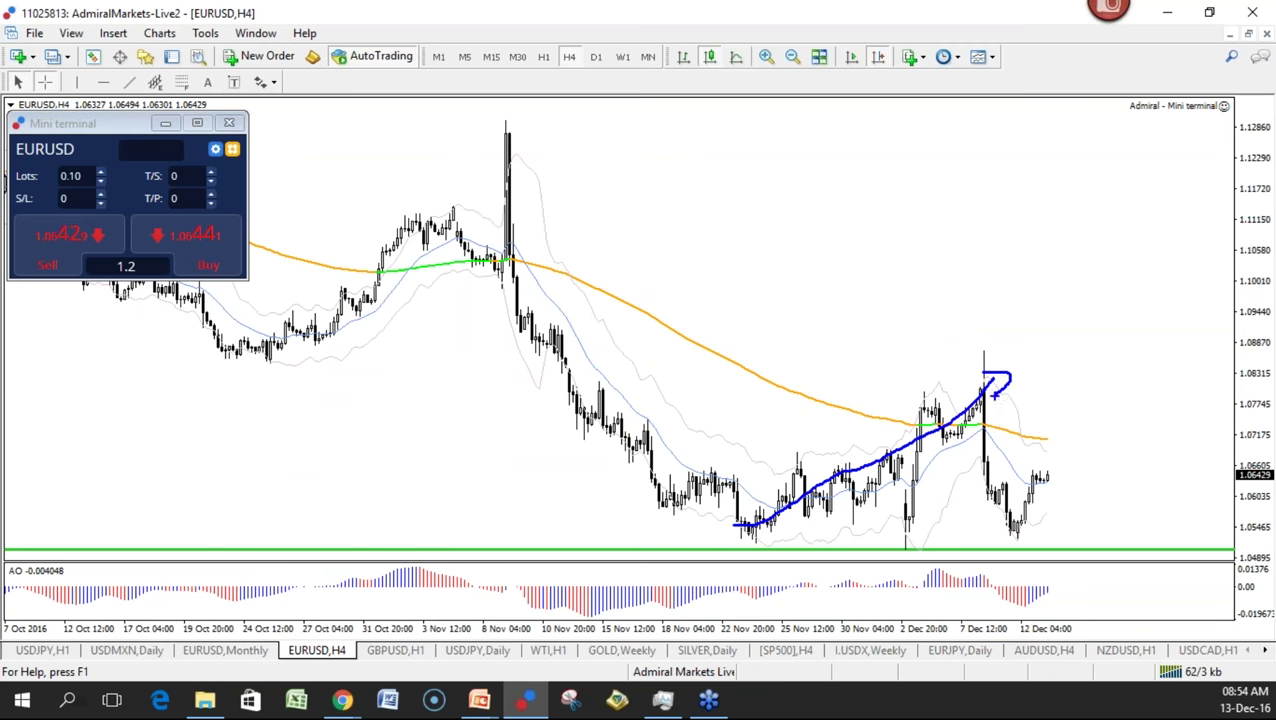
{"action": "key", "text": "Escape"}
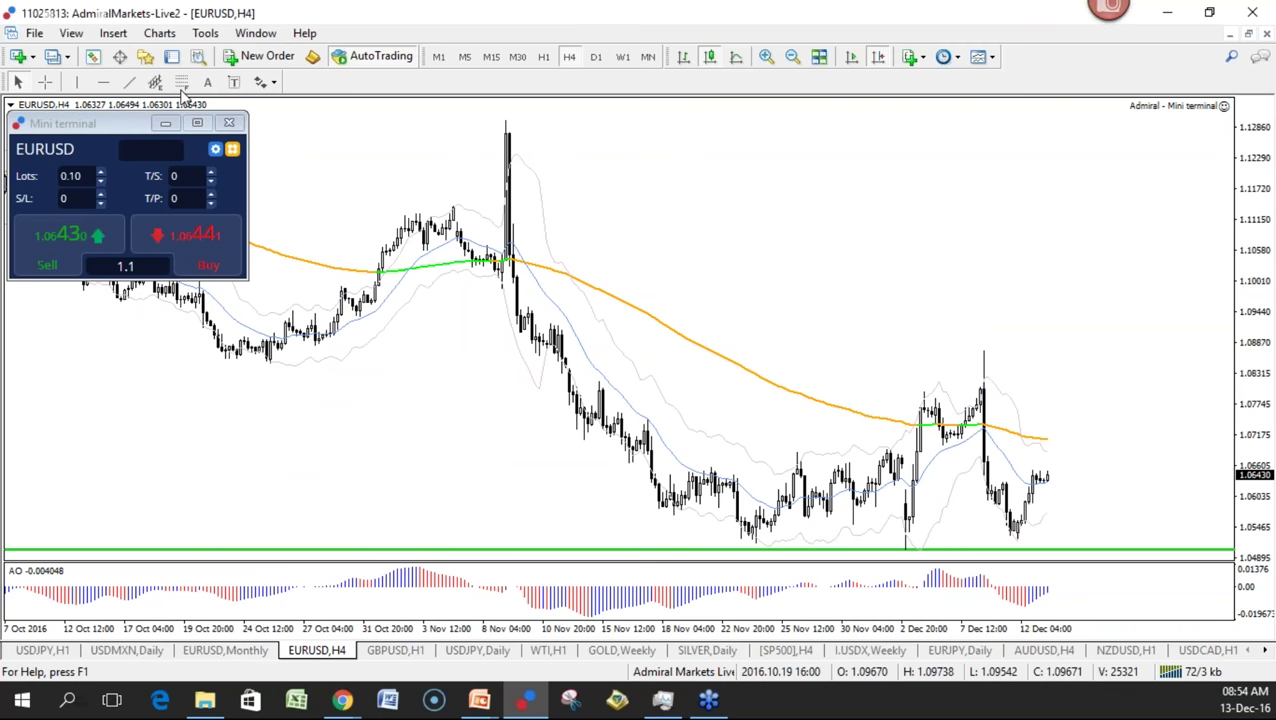
Draw a Fibonacci retracement on EURUSD H4 from the November high at 1.12987 to the November low at 1.05143
{"action": "left_click_drag", "start_coordinate": [505, 128], "coordinate": [630, 553]}
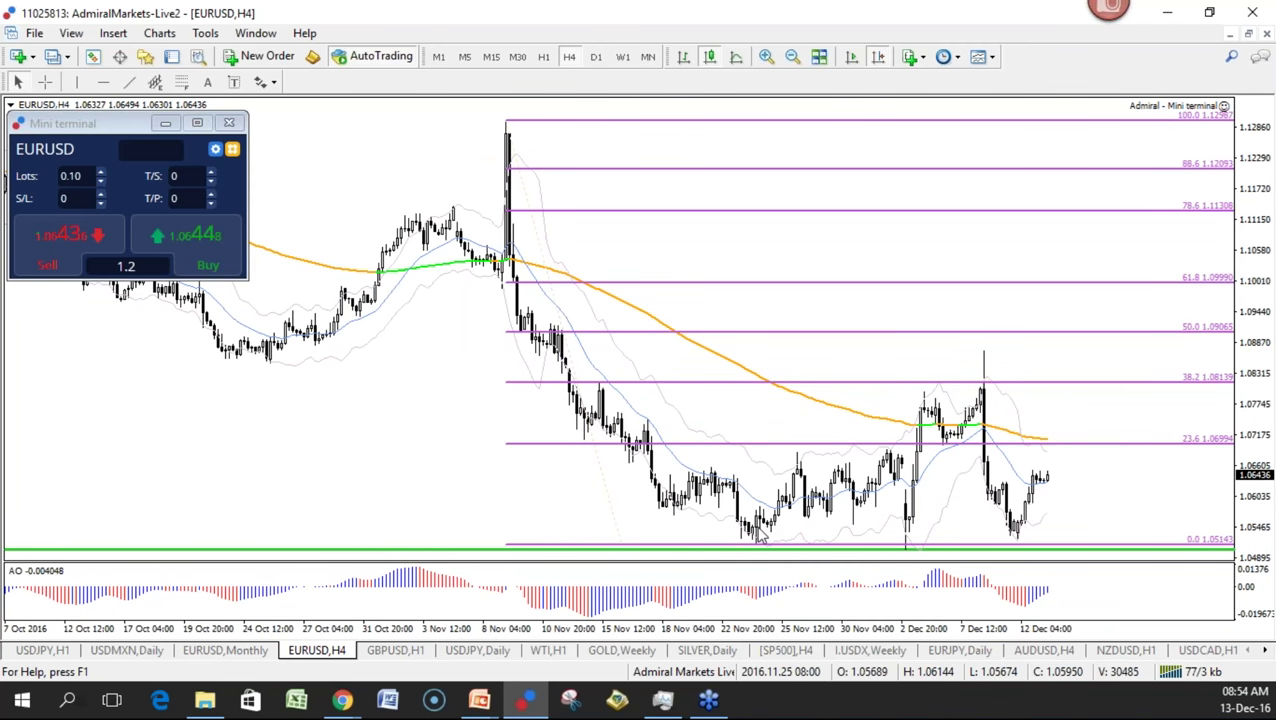
Mark the mid-November lows, the rebound and the early-December rally with freehand blue and green arrows, and clear the markings
{"action": "mouse_move", "coordinate": [705, 528]}
{"action": "left_mouse_down"}
{"action": "mouse_move", "coordinate": [800, 556]}
{"action": "mouse_move", "coordinate": [921, 439]}
{"action": "mouse_move", "coordinate": [928, 412]}
{"action": "mouse_move", "coordinate": [944, 408]}
{"action": "mouse_move", "coordinate": [950, 422]}
{"action": "left_mouse_up"}
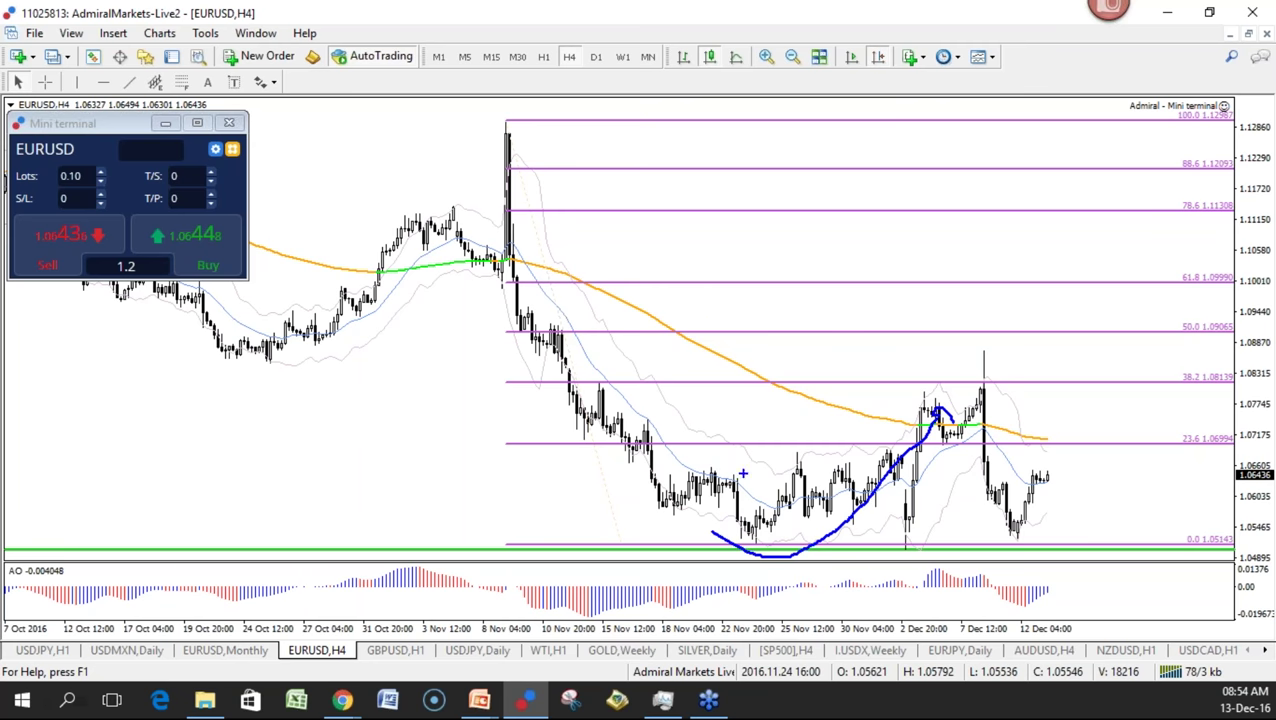
{"action": "mouse_move", "coordinate": [570, 519]}
{"action": "left_mouse_down"}
{"action": "mouse_move", "coordinate": [620, 455]}
{"action": "mouse_move", "coordinate": [604, 462]}
{"action": "left_mouse_up"}
{"action": "mouse_move", "coordinate": [640, 531]}
{"action": "left_mouse_down"}
{"action": "mouse_move", "coordinate": [649, 511]}
{"action": "mouse_move", "coordinate": [663, 518]}
{"action": "left_mouse_up"}
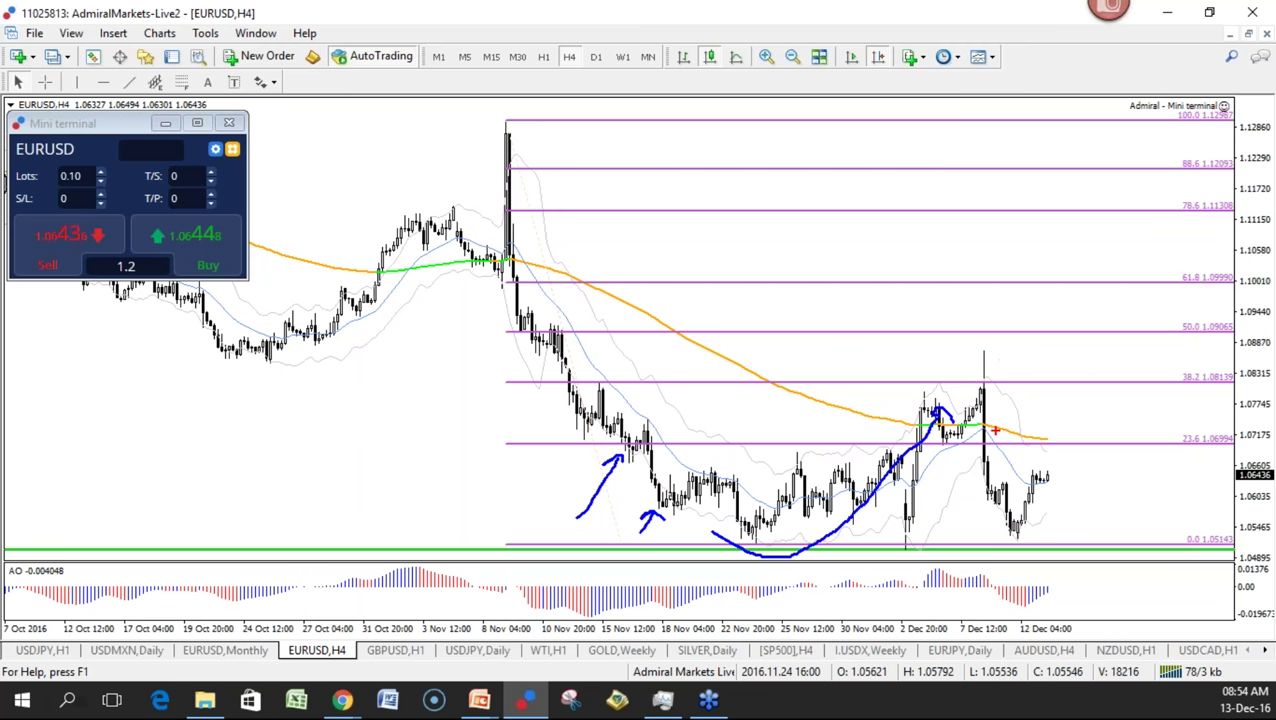
{"action": "mouse_move", "coordinate": [907, 537]}
{"action": "left_mouse_down"}
{"action": "mouse_move", "coordinate": [938, 394]}
{"action": "mouse_move", "coordinate": [952, 422]}
{"action": "left_mouse_up"}
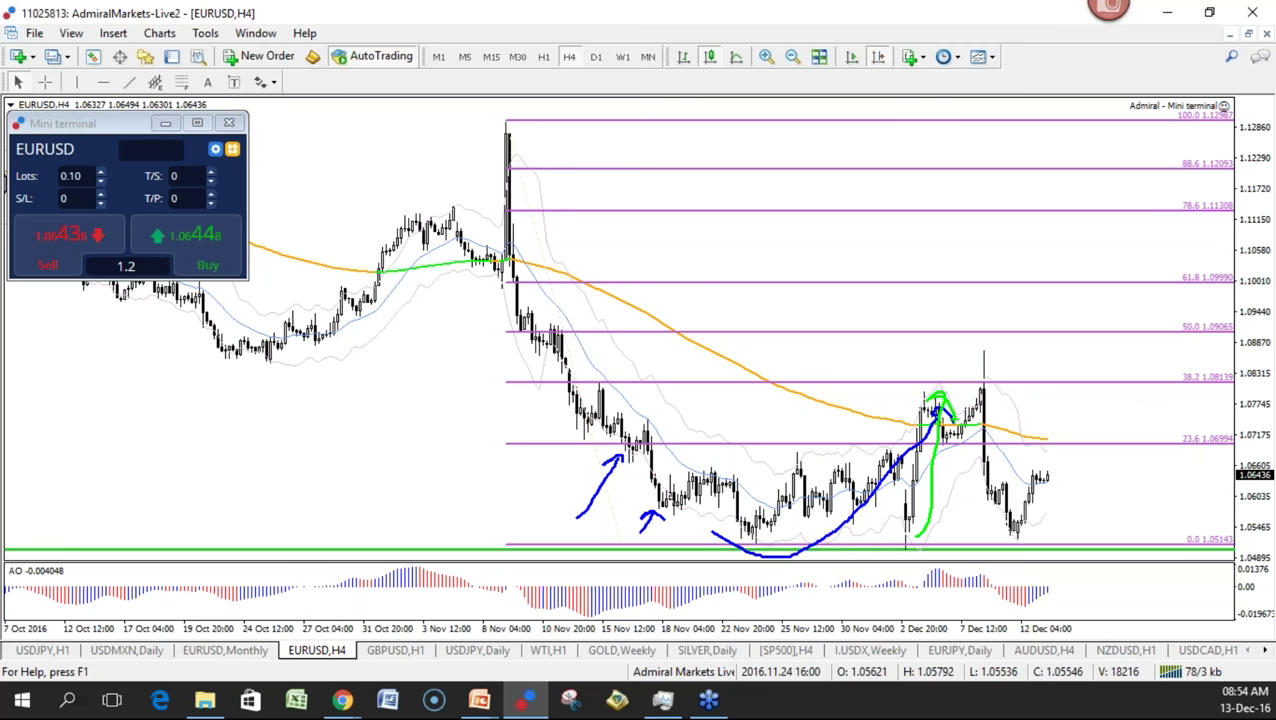
{"action": "key", "text": "Escape"}
{"action": "key", "text": "ctrl+2"}
{"action": "mouse_move", "coordinate": [906, 546]}
{"action": "left_mouse_down"}
{"action": "mouse_move", "coordinate": [906, 478]}
{"action": "mouse_move", "coordinate": [969, 371]}
{"action": "mouse_move", "coordinate": [984, 387]}
{"action": "left_mouse_up"}
{"action": "key", "text": "Escape"}
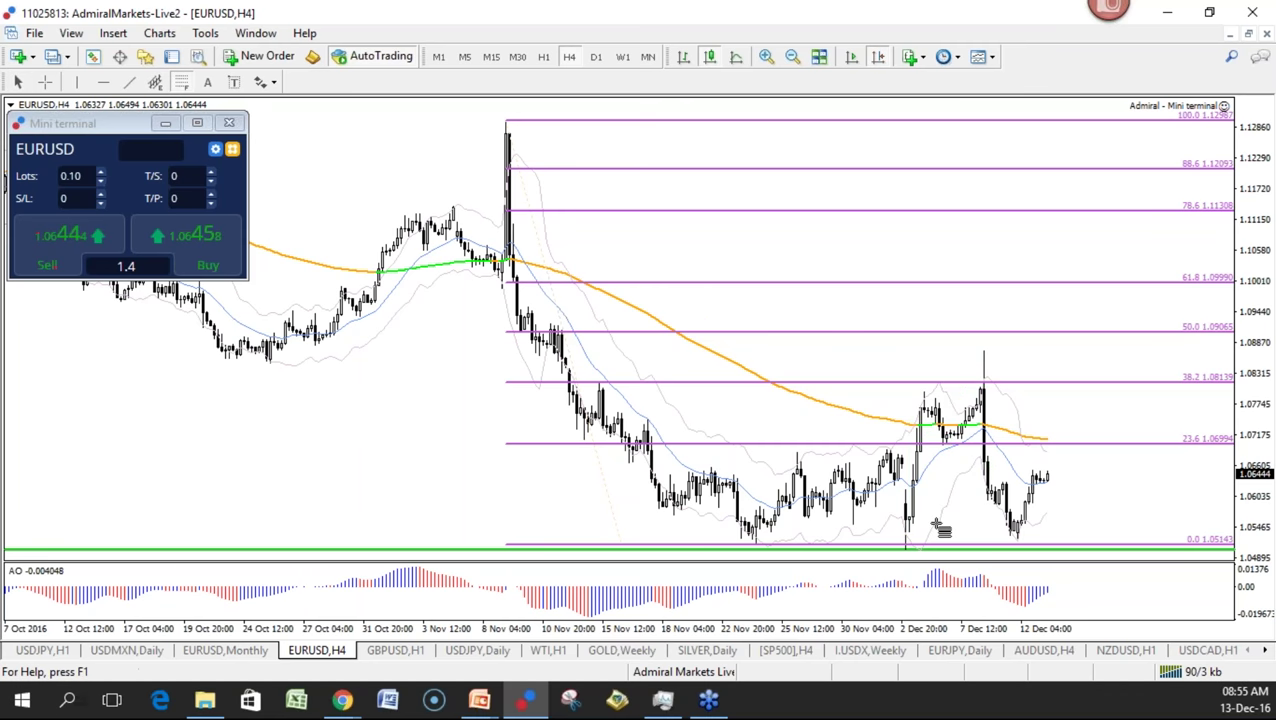
Draw a second Fibonacci retracement from the early-December low to the 1.07915 high, and delete it again
{"action": "left_click_drag", "start_coordinate": [905, 548], "coordinate": [925, 394]}
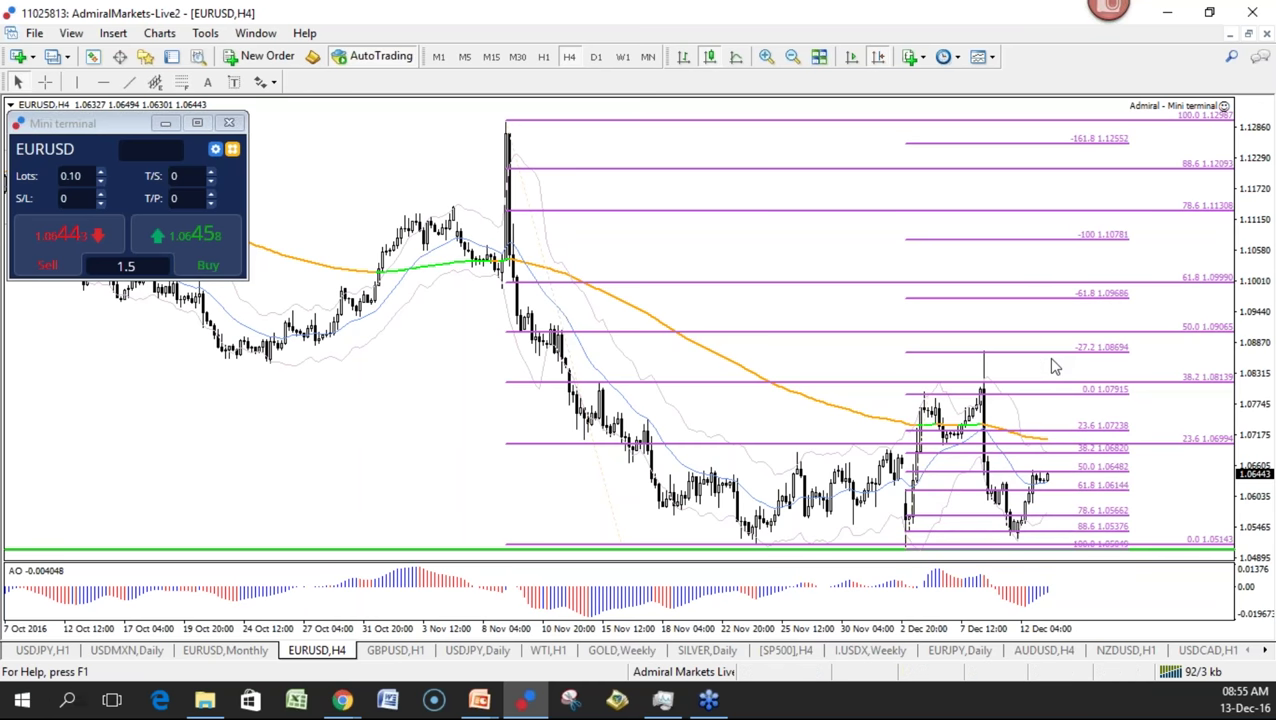
{"action": "left_click_drag", "start_coordinate": [932, 400], "coordinate": [931, 358]}
{"action": "right_click", "coordinate": [931, 358]}
{"action": "left_click", "coordinate": [977, 421]}
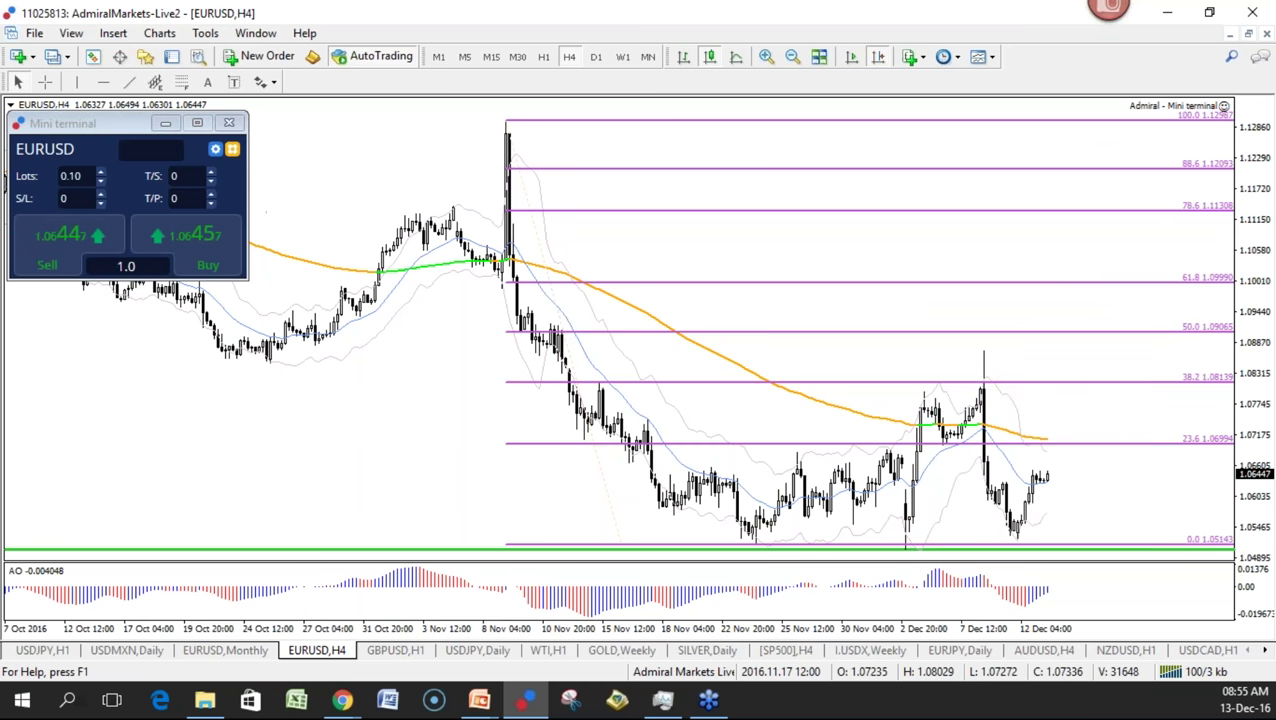
View EURUSD on the daily timeframe with price history reaching back to December 2015
{"action": "left_click", "coordinate": [44, 82]}
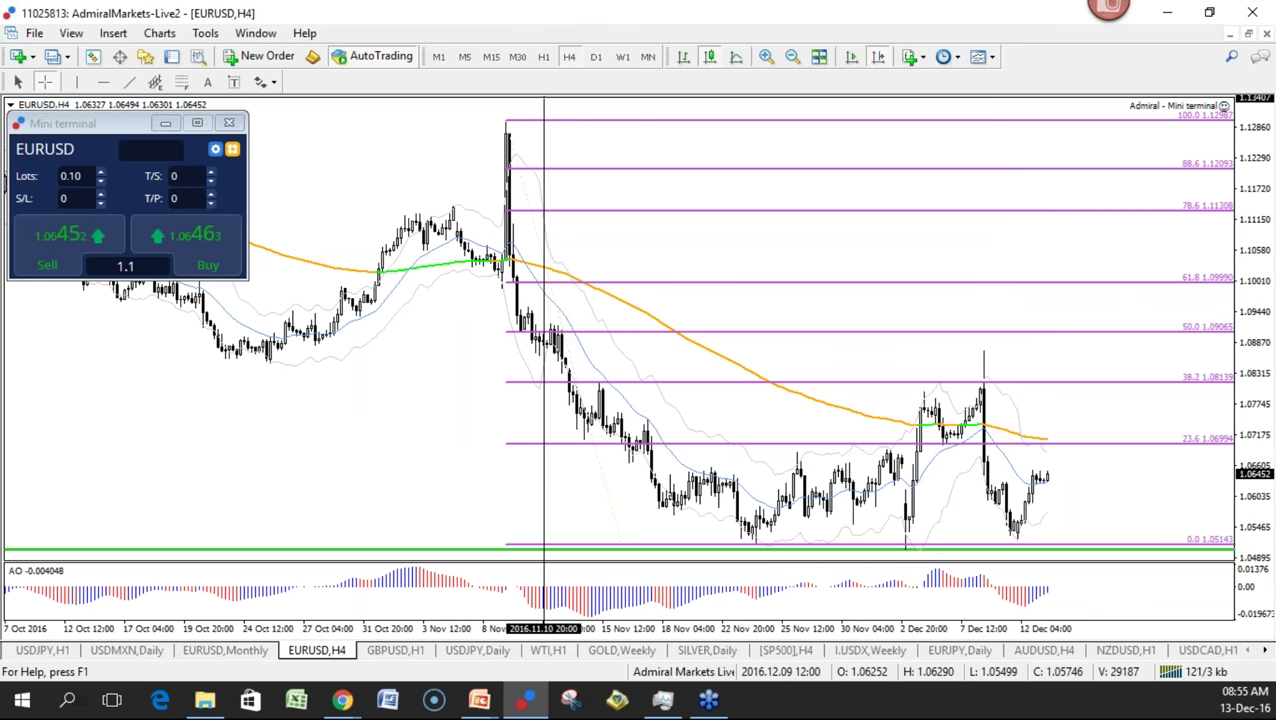
{"action": "left_click", "coordinate": [596, 56]}
{"action": "left_click", "coordinate": [846, 347]}
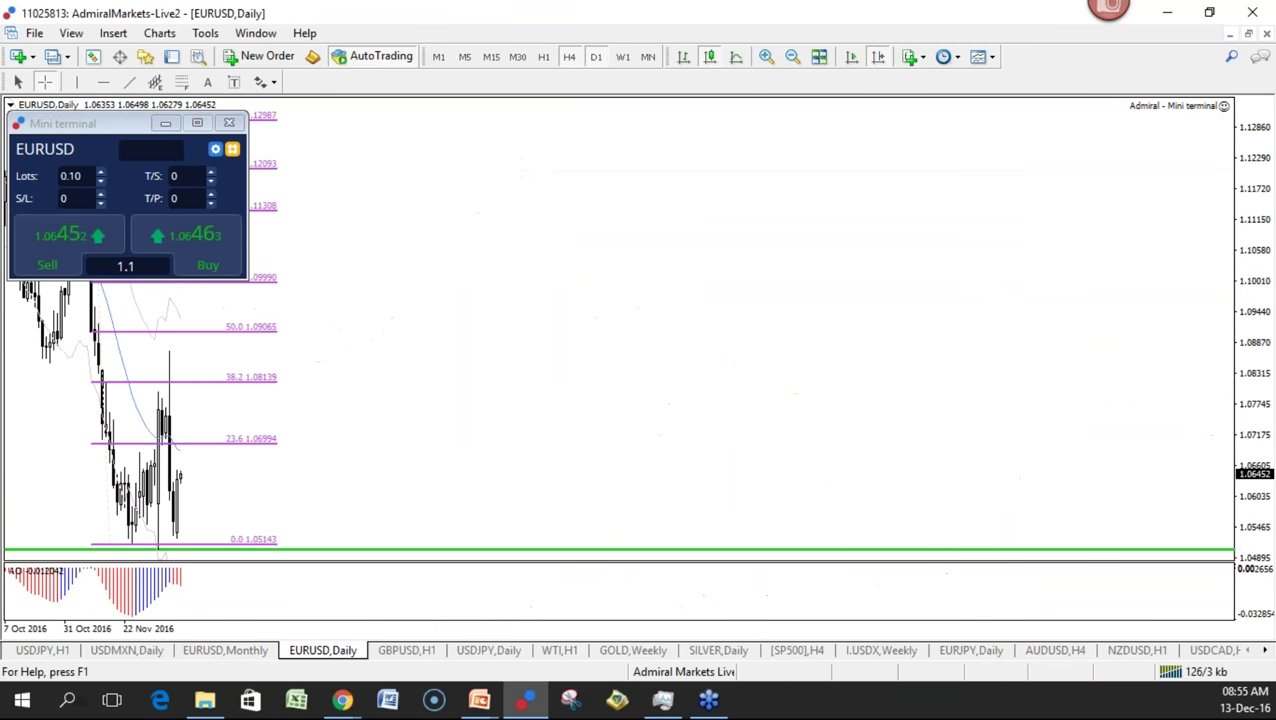
{"action": "left_click_drag", "start_coordinate": [66, 436], "coordinate": [645, 436]}
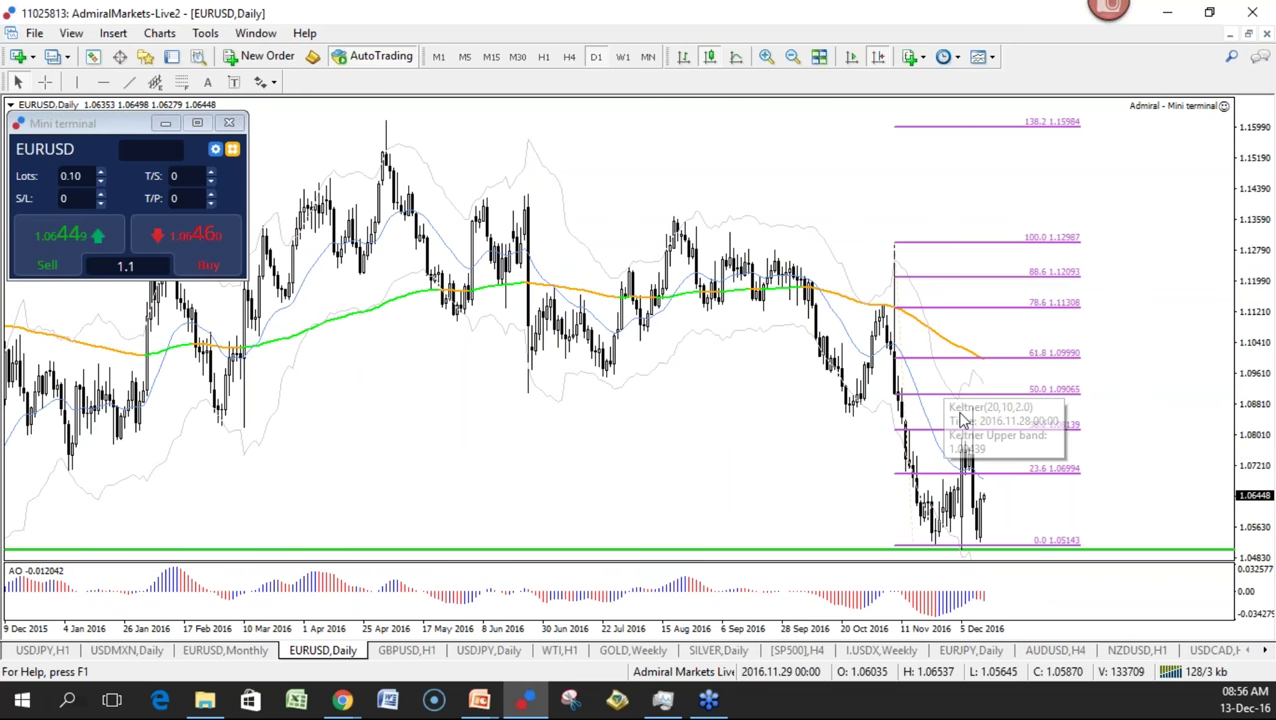
Show EURUSD on the weekly timeframe from 2014 onward, and move the Mini terminal to the chart's lower-left corner
{"action": "left_click", "coordinate": [622, 56]}
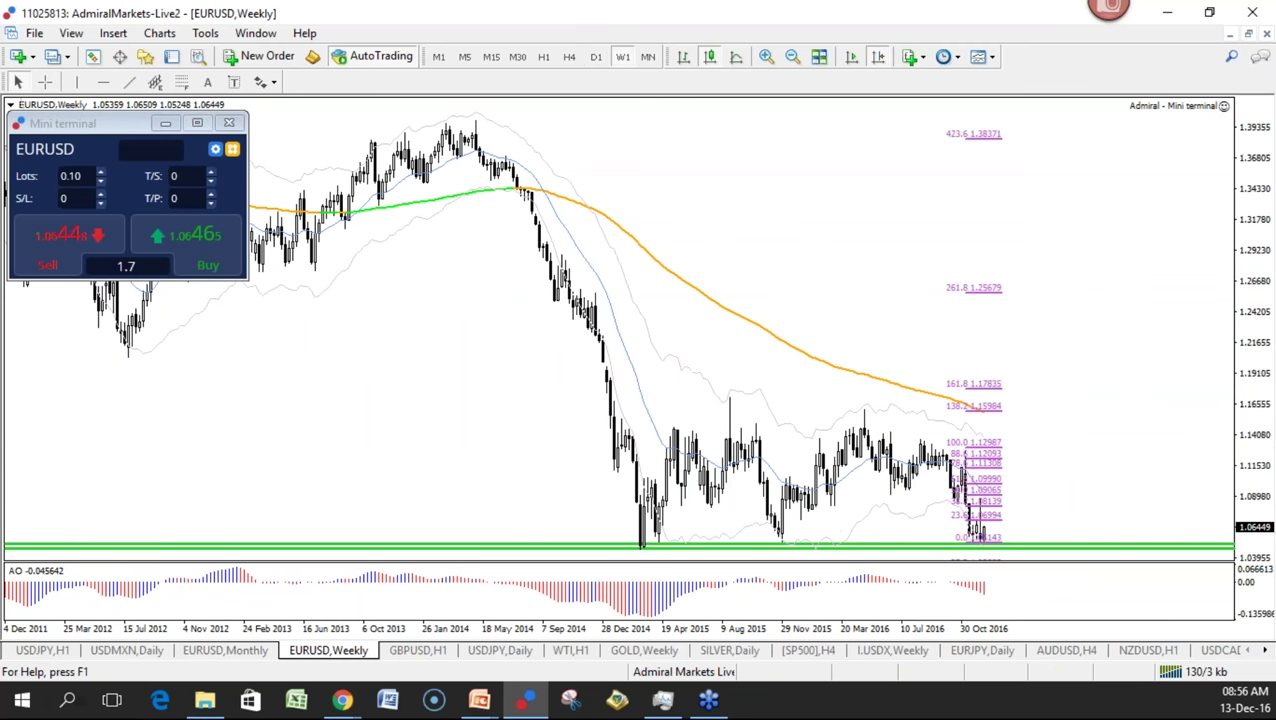
{"action": "left_click_drag", "start_coordinate": [813, 633], "coordinate": [868, 633]}
{"action": "left_click_drag", "start_coordinate": [870, 532], "coordinate": [37, 532]}
{"action": "scroll", "coordinate": [1170, 546], "scroll_direction": "up", "scroll_amount": 1}
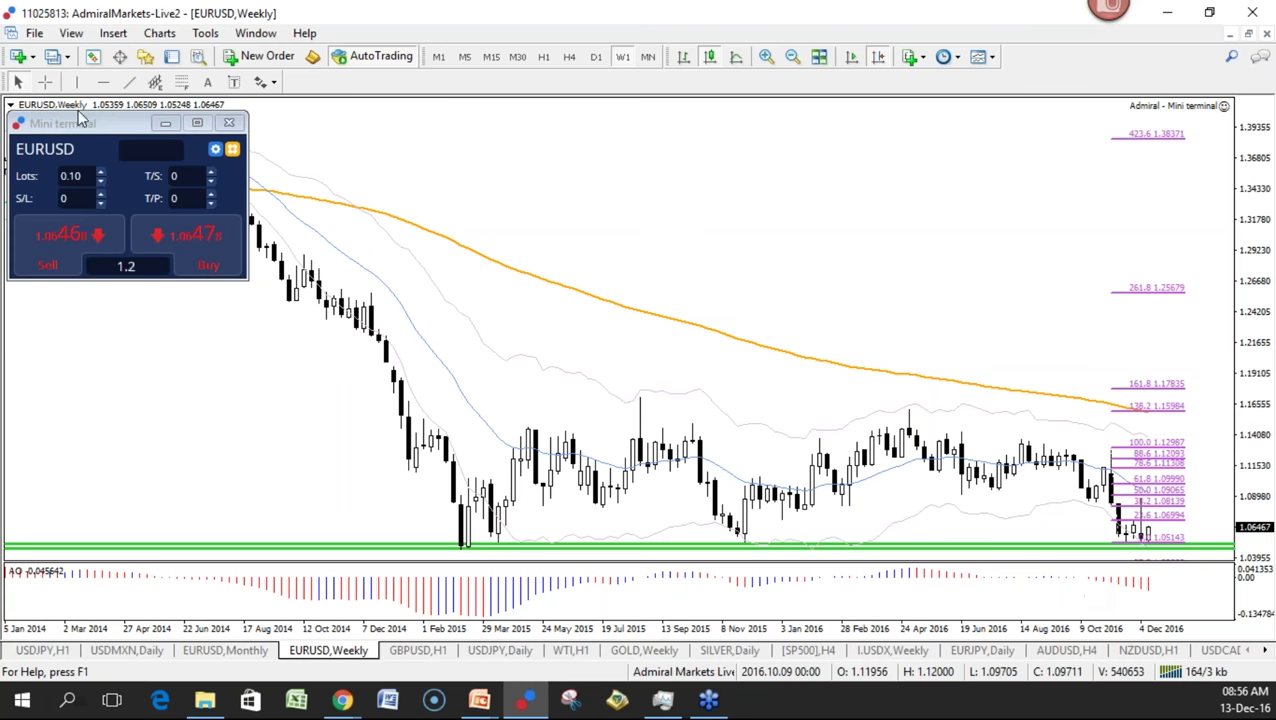
{"action": "left_click_drag", "start_coordinate": [80, 123], "coordinate": [118, 467]}
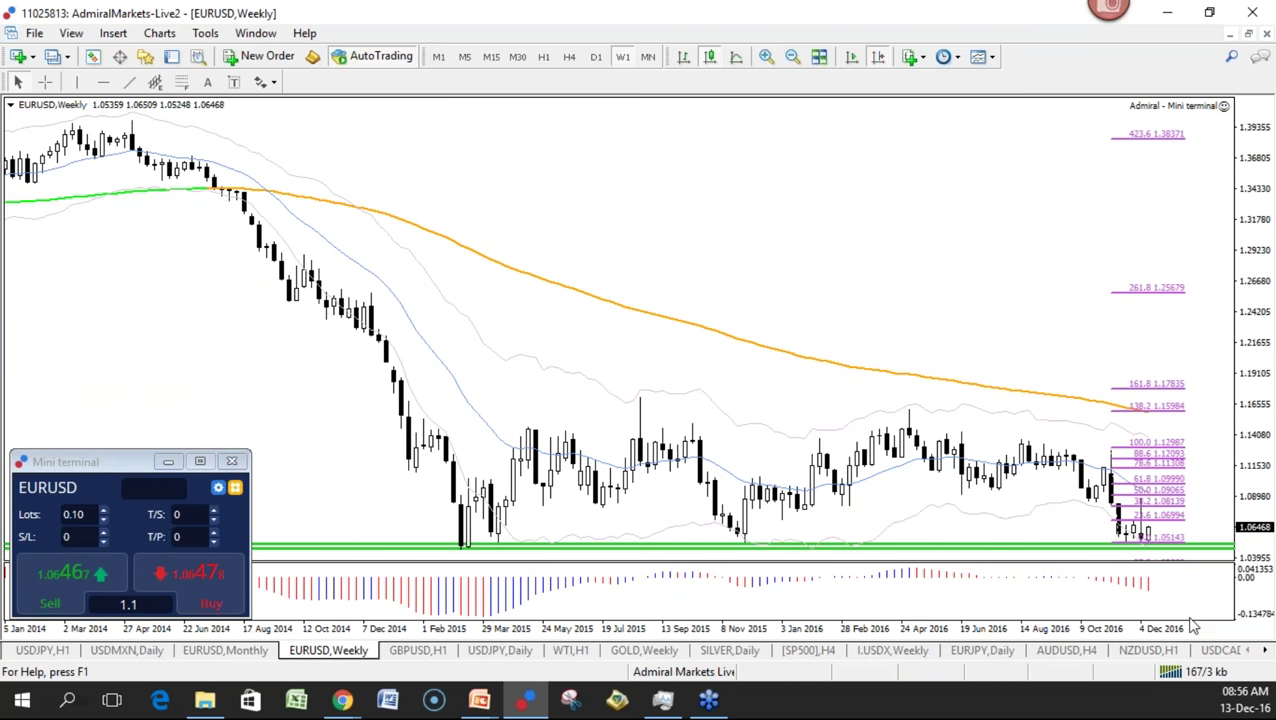
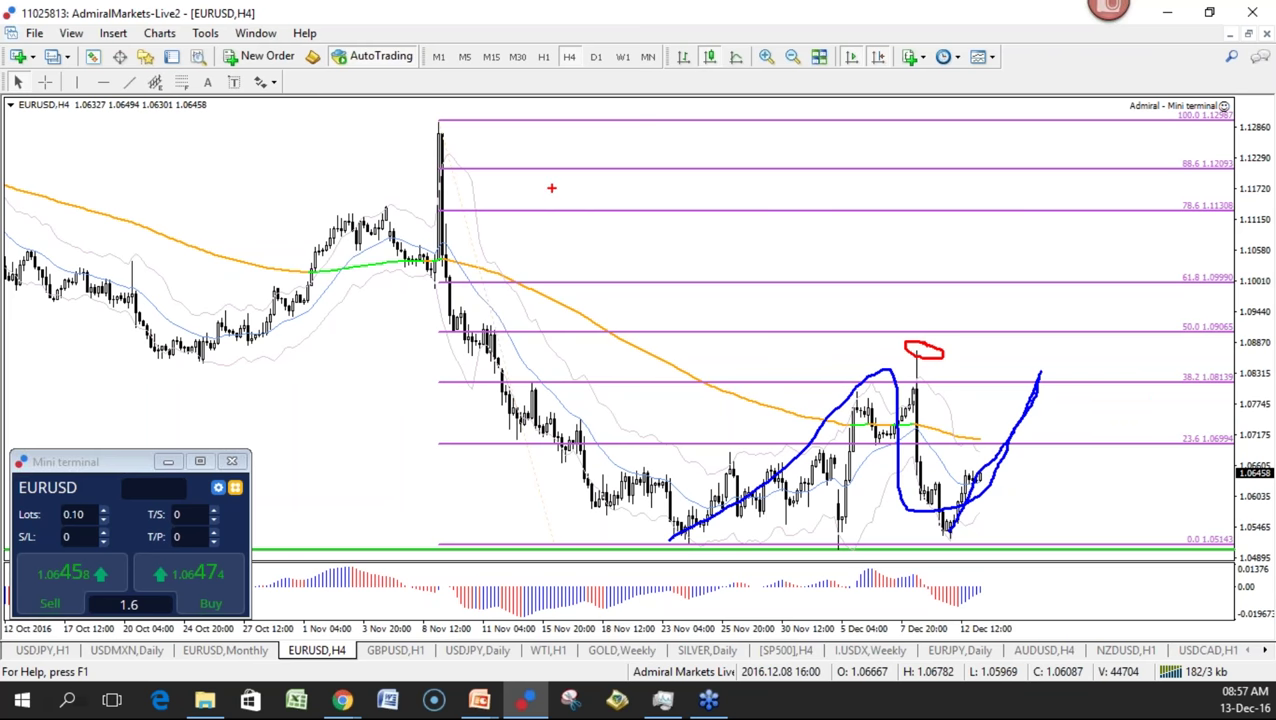
Circle the November high and mark the 50.0 and 61.8 Fibonacci levels in red on EURUSD H4, and clear the markings
{"action": "mouse_move", "coordinate": [456, 120]}
{"action": "left_mouse_down"}
{"action": "mouse_move", "coordinate": [414, 121]}
{"action": "mouse_move", "coordinate": [462, 122]}
{"action": "left_mouse_up"}
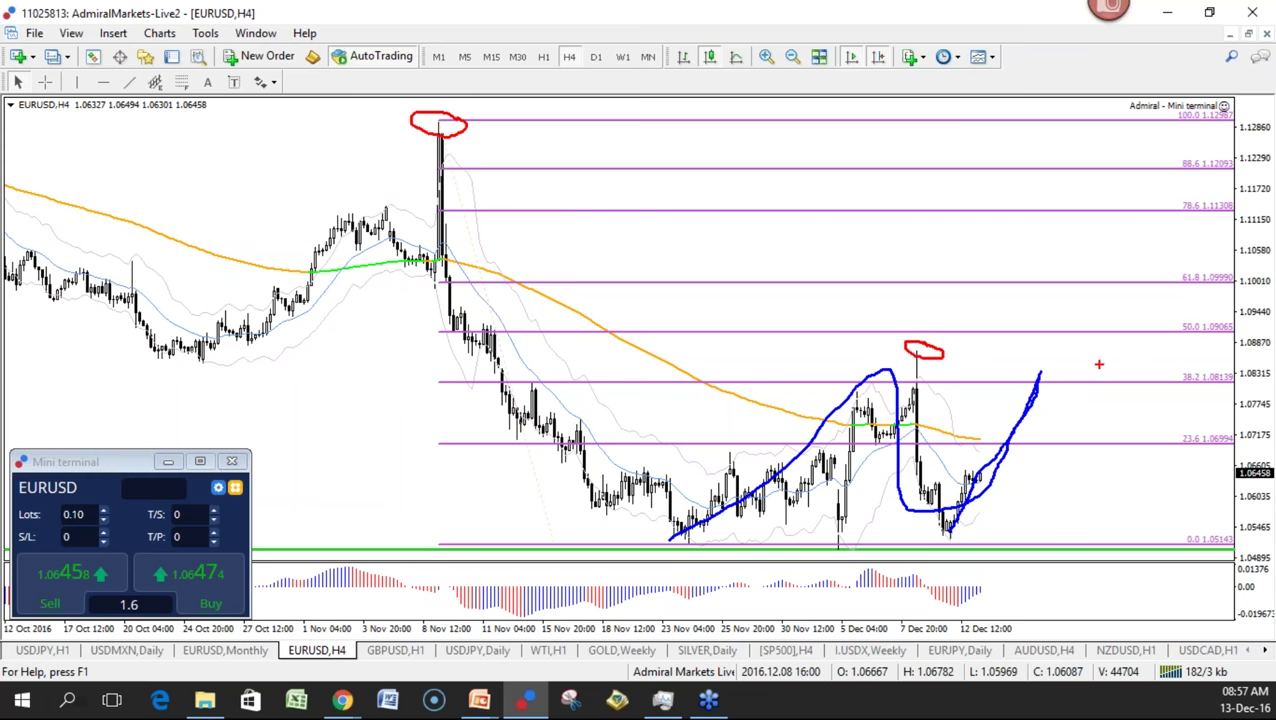
{"action": "mouse_move", "coordinate": [1090, 322]}
{"action": "left_mouse_down"}
{"action": "mouse_move", "coordinate": [1076, 328]}
{"action": "mouse_move", "coordinate": [1104, 340]}
{"action": "left_mouse_up"}
{"action": "mouse_move", "coordinate": [1128, 280]}
{"action": "left_mouse_down"}
{"action": "mouse_move", "coordinate": [1112, 270]}
{"action": "mouse_move", "coordinate": [1132, 283]}
{"action": "left_mouse_up"}
{"action": "left_click_drag", "start_coordinate": [1016, 329], "coordinate": [1084, 329]}
{"action": "left_click_drag", "start_coordinate": [1011, 274], "coordinate": [1078, 274]}
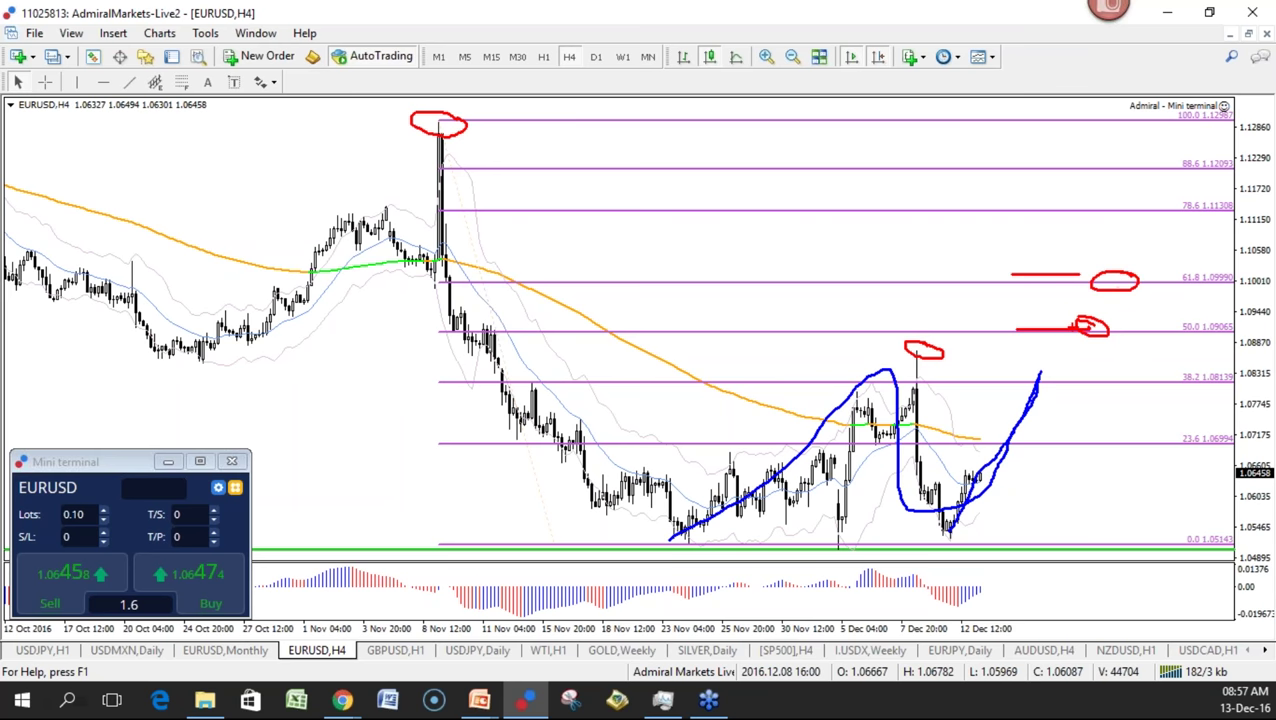
{"action": "key", "text": "Escape"}
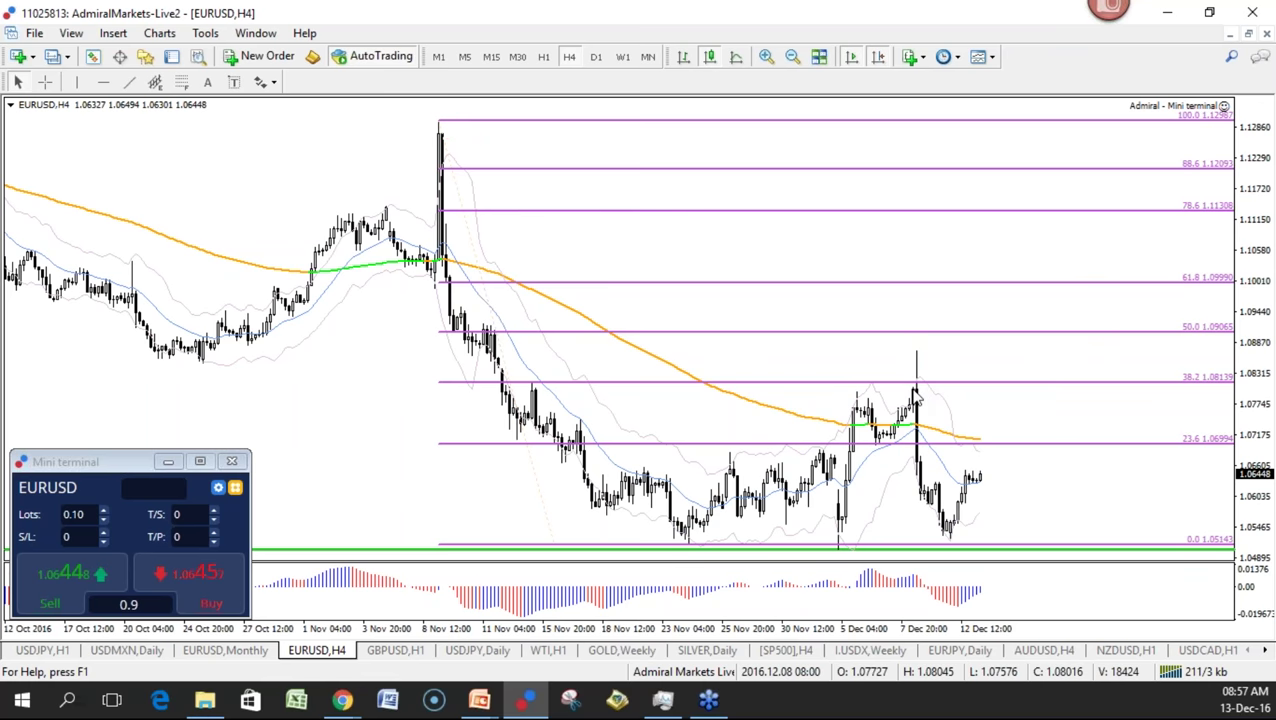
Mark the December 8 high with a temporary horizontal red line, and switch the EURUSD chart to the H1 timeframe
{"action": "left_click_drag", "start_coordinate": [888, 350], "coordinate": [968, 350]}
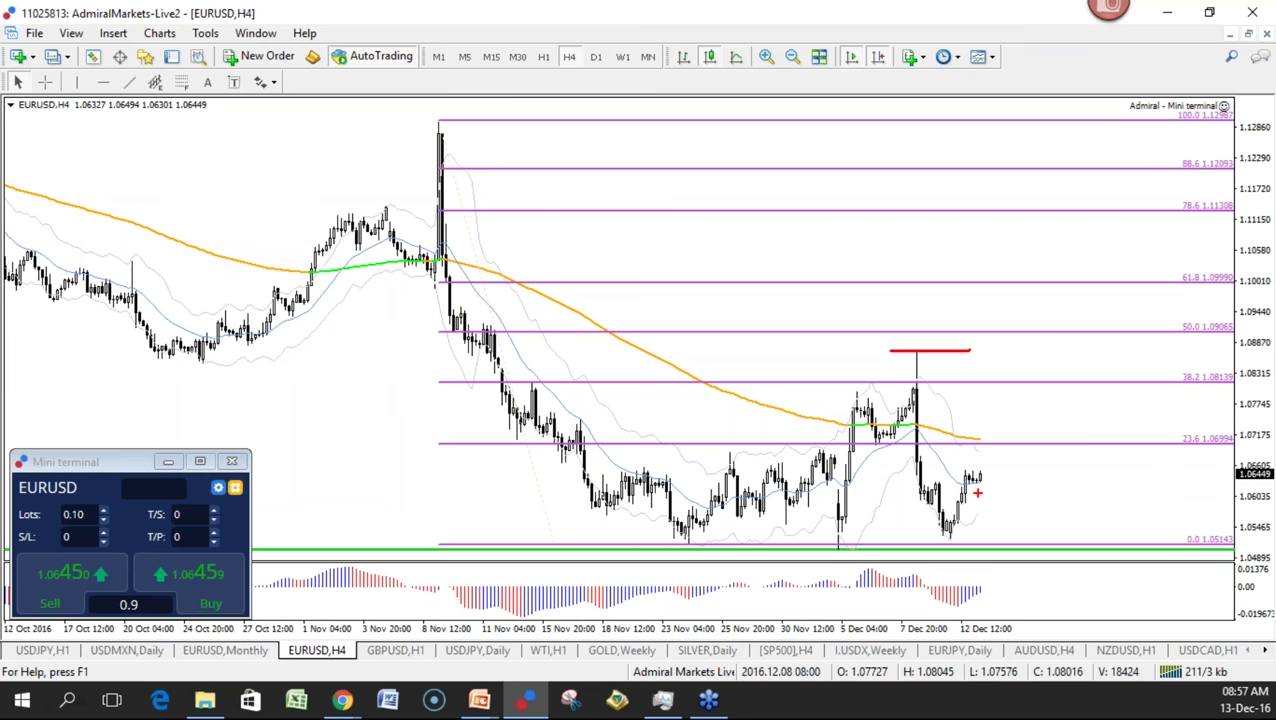
{"action": "key", "text": "Escape"}
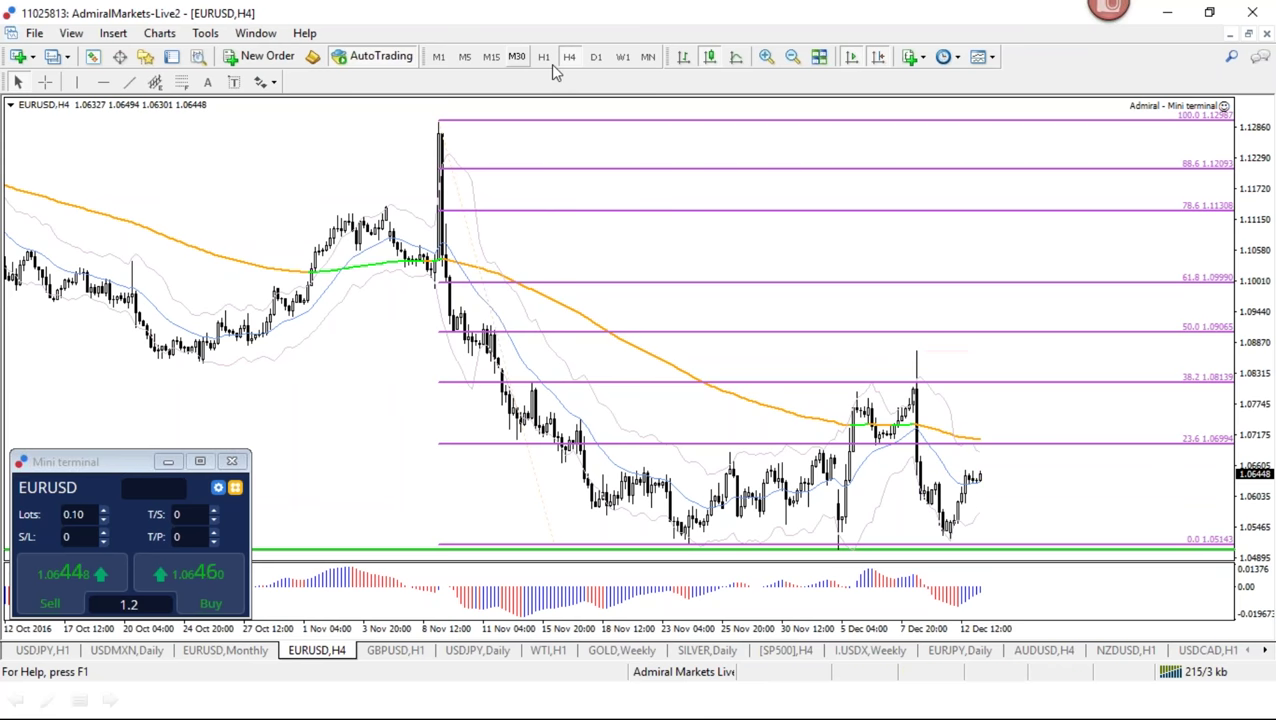
{"action": "left_click", "coordinate": [549, 60]}
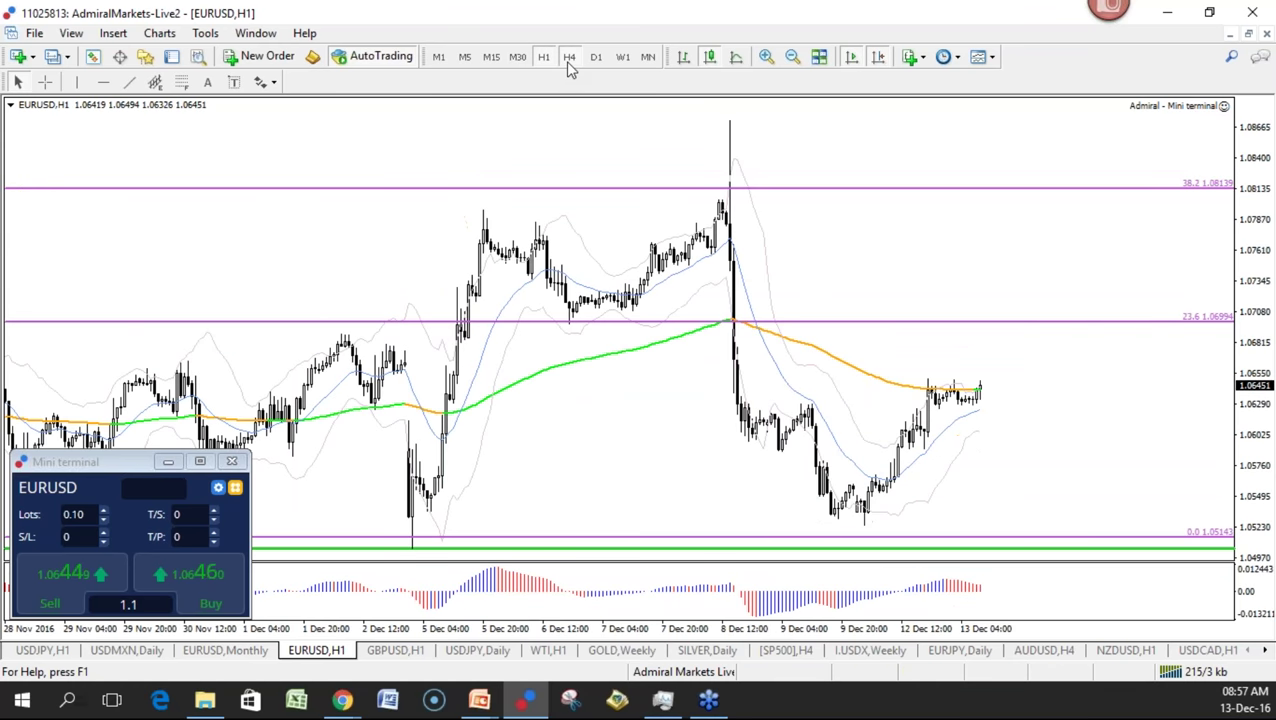
Restrict the Fibonacci retracement drawn from the November high to display only on the H4 timeframe of EURUSD
{"action": "left_click", "coordinate": [568, 59]}
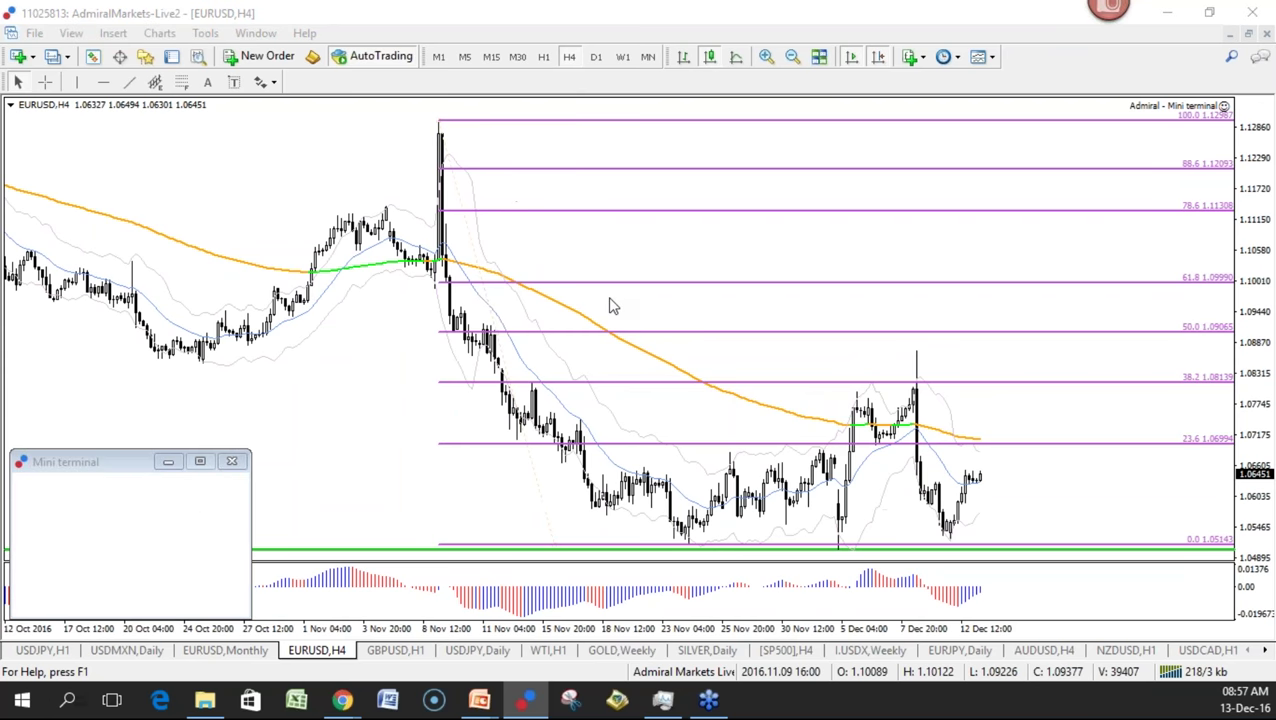
{"action": "left_click", "coordinate": [642, 278]}
{"action": "left_click", "coordinate": [615, 309]}
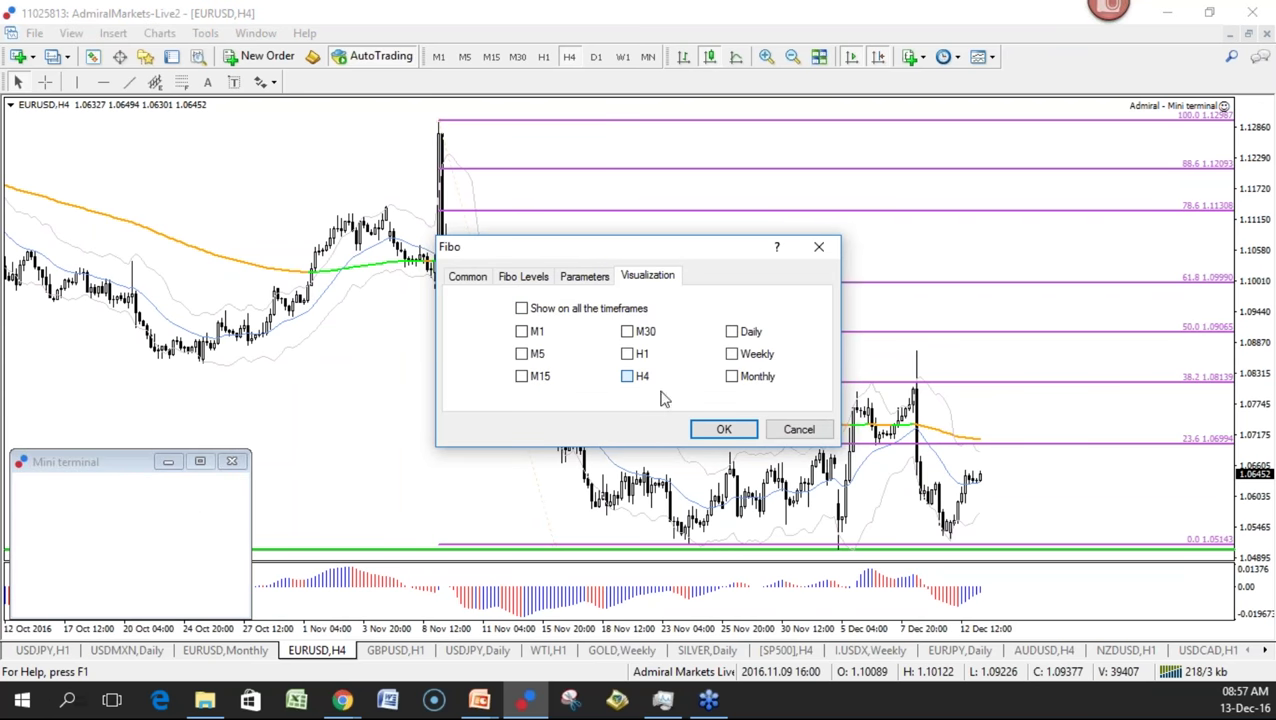
{"action": "left_click", "coordinate": [640, 377]}
{"action": "left_click", "coordinate": [720, 429]}
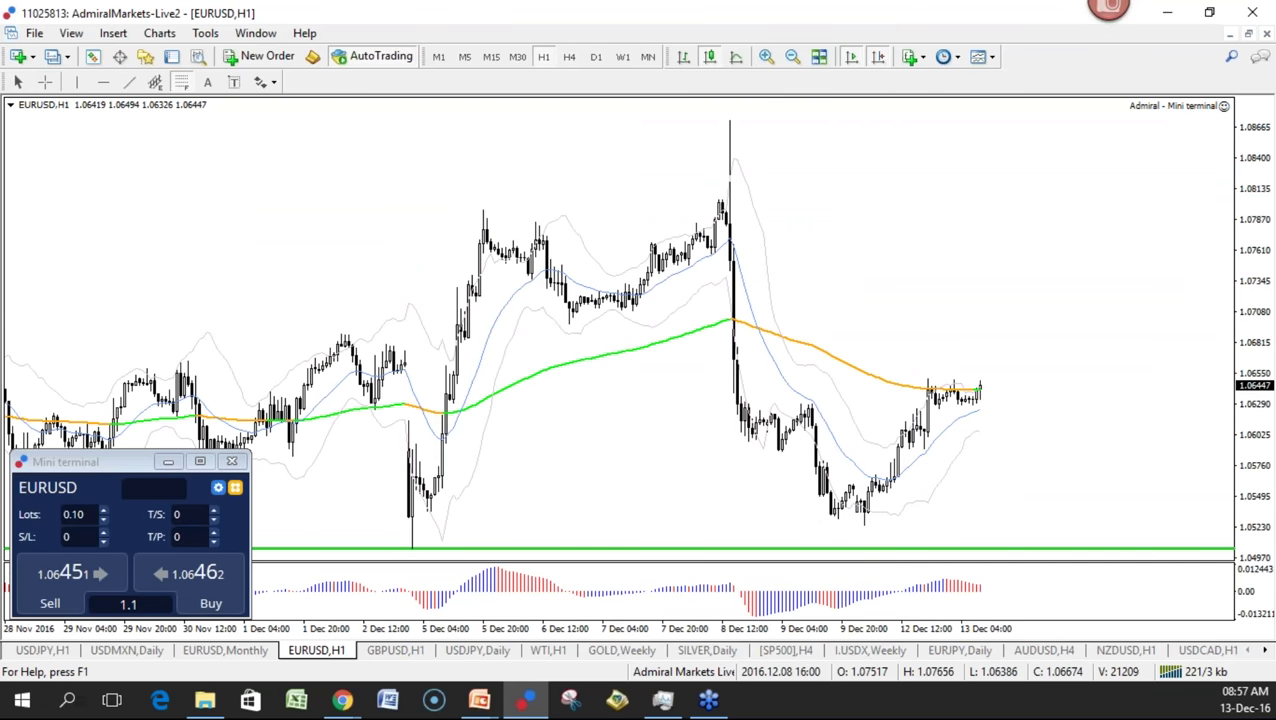
Draw a Fibonacci retracement on EURUSD H1 from the December 8 high at 1.08723 to the December 12 low at 1.05245
{"action": "left_click_drag", "start_coordinate": [729, 122], "coordinate": [785, 533]}
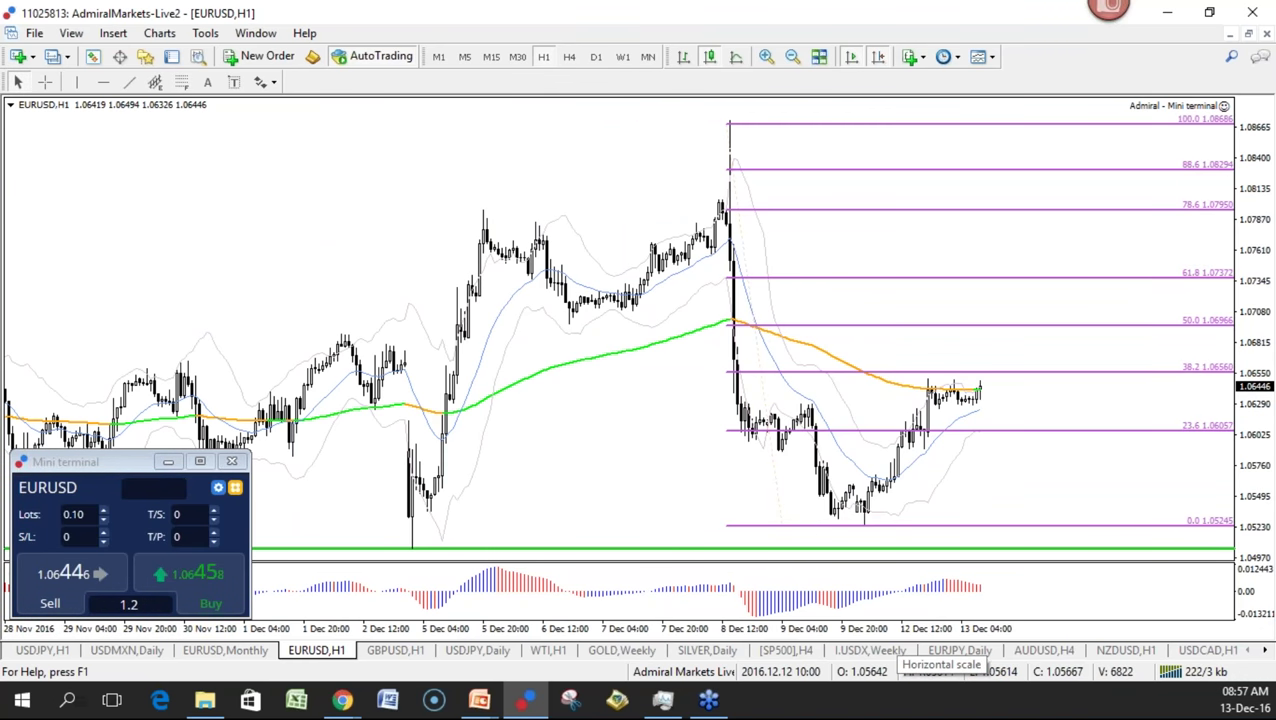
{"action": "mouse_move", "coordinate": [728, 124]}
{"action": "left_mouse_down"}
{"action": "mouse_move", "coordinate": [693, 120]}
{"action": "mouse_move", "coordinate": [756, 128]}
{"action": "left_mouse_up"}
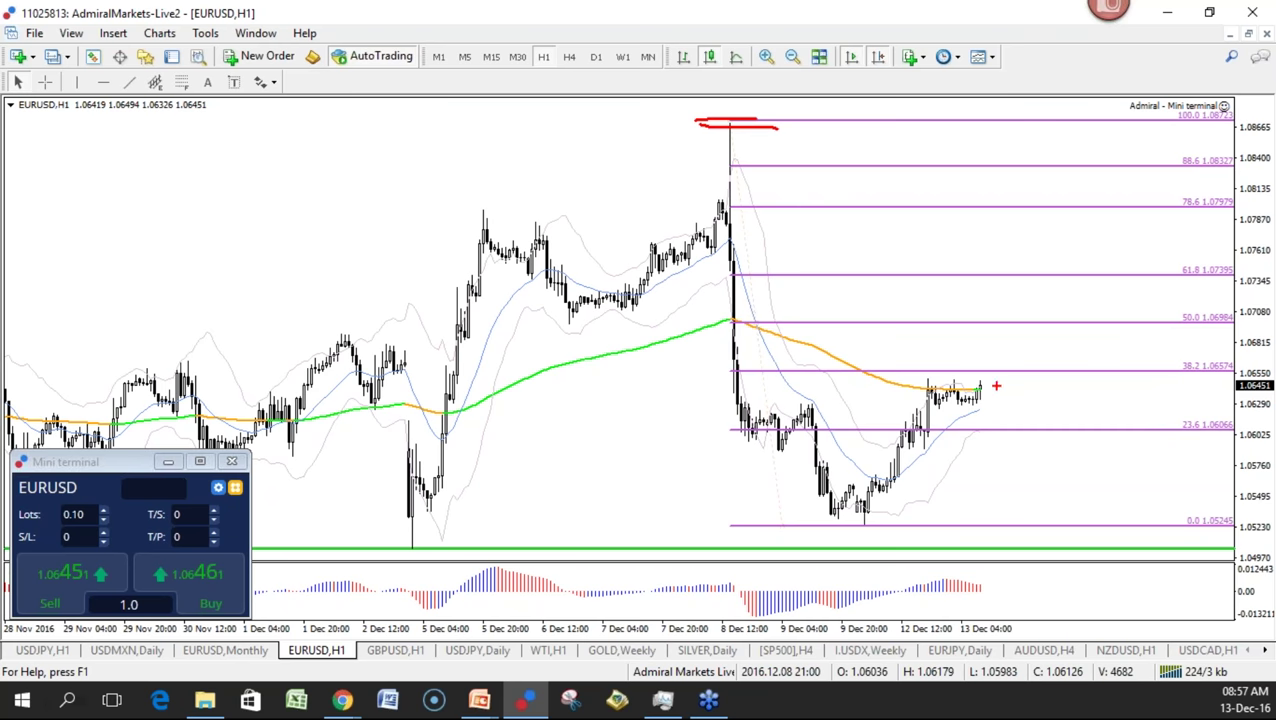
Mark the 61.8, 78.6 and 88.6 Fibonacci levels in red with a downward arrow past 61.8, and clear the markings
{"action": "left_click_drag", "start_coordinate": [1013, 272], "coordinate": [1053, 272]}
{"action": "left_click_drag", "start_coordinate": [1034, 214], "coordinate": [1086, 211]}
{"action": "mouse_move", "coordinate": [1054, 170]}
{"action": "left_mouse_down"}
{"action": "mouse_move", "coordinate": [1080, 172]}
{"action": "mouse_move", "coordinate": [1113, 288]}
{"action": "left_mouse_up"}
{"action": "mouse_move", "coordinate": [1102, 283]}
{"action": "left_mouse_down"}
{"action": "mouse_move", "coordinate": [1137, 298]}
{"action": "mouse_move", "coordinate": [1079, 275]}
{"action": "left_mouse_up"}
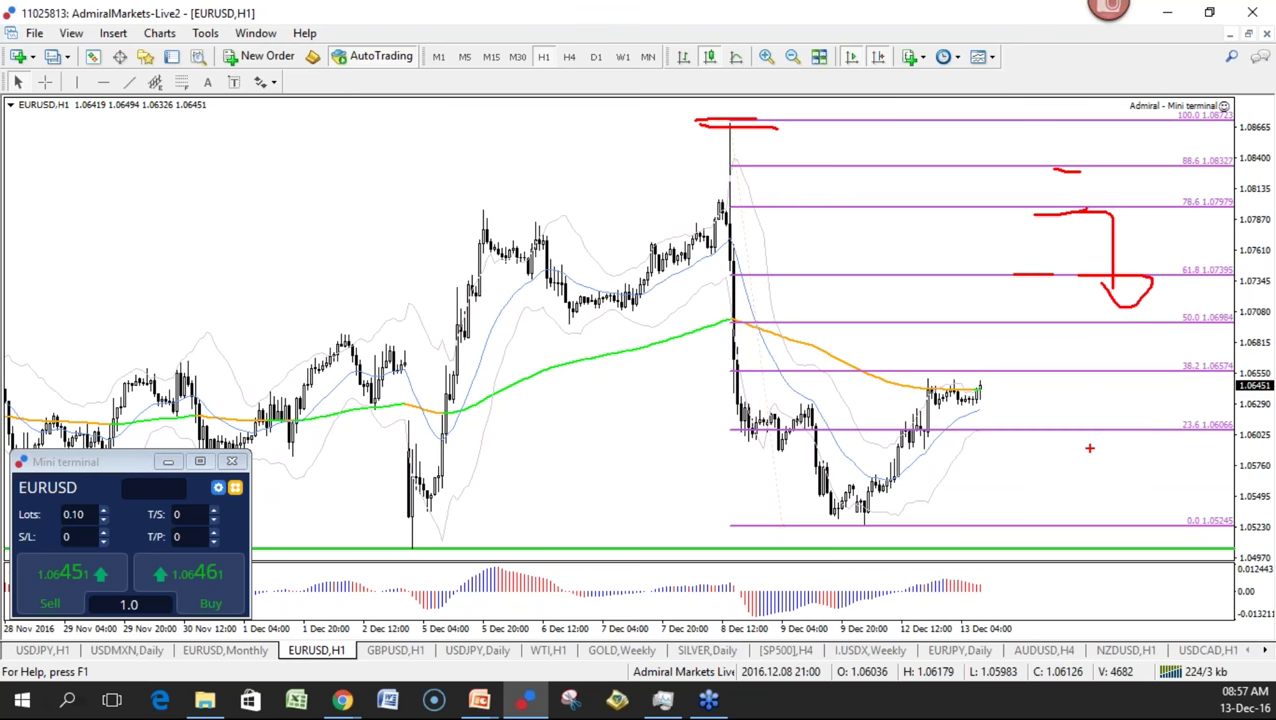
{"action": "key", "text": "Escape"}
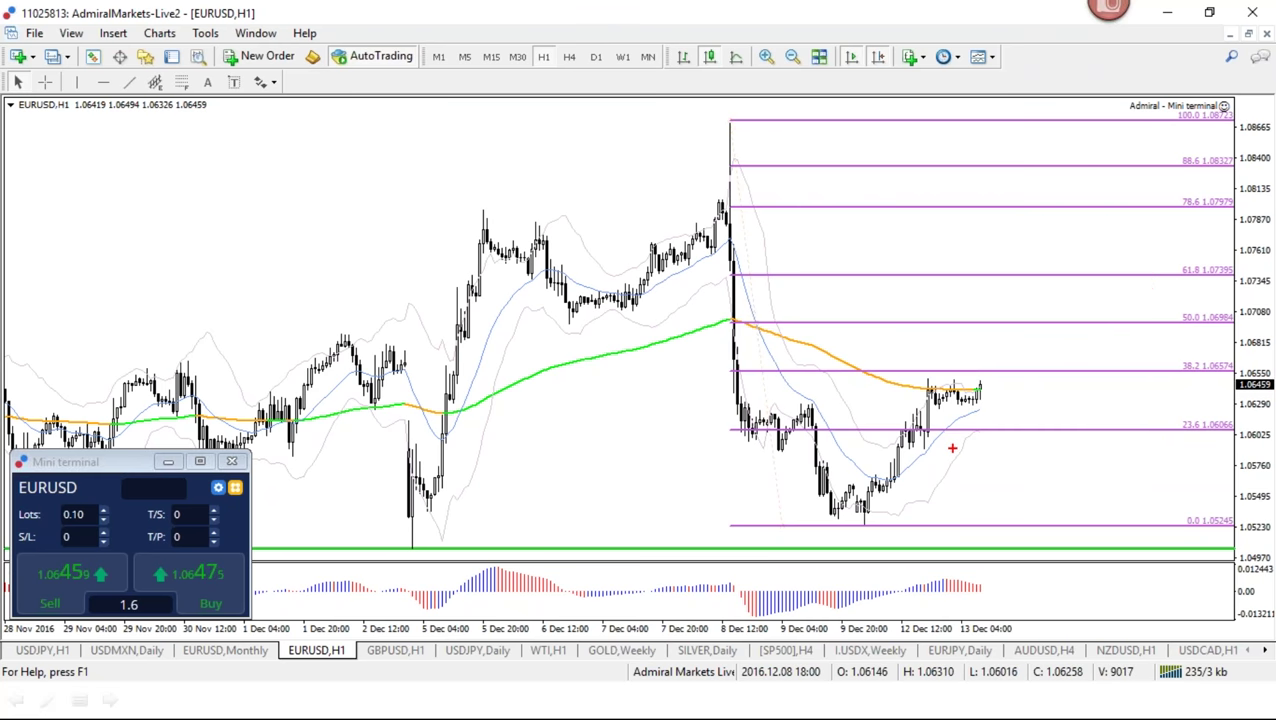
Sketch a blue path from the December 12 low through the current consolidation up to the 61.8 level, and clear it
{"action": "mouse_move", "coordinate": [866, 521]}
{"action": "left_mouse_down"}
{"action": "mouse_move", "coordinate": [988, 404]}
{"action": "mouse_move", "coordinate": [1072, 274]}
{"action": "mouse_move", "coordinate": [1080, 292]}
{"action": "left_mouse_up"}
{"action": "left_click_drag", "start_coordinate": [857, 505], "coordinate": [917, 392]}
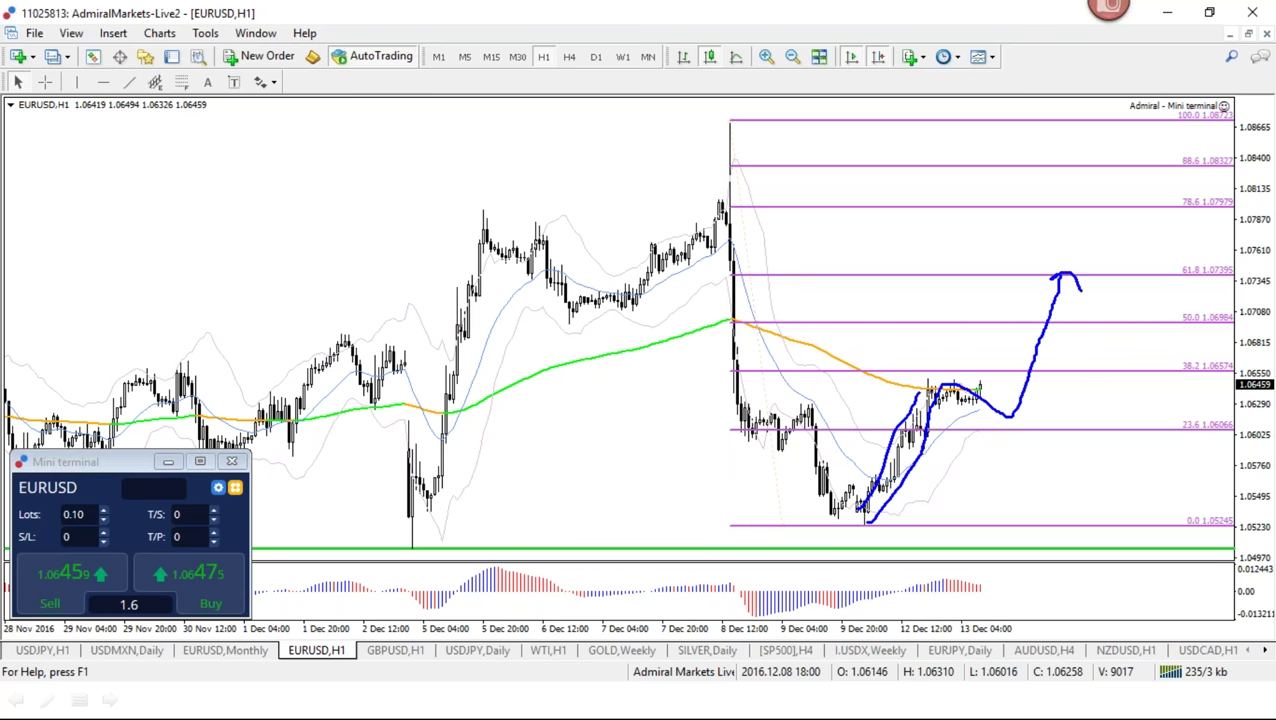
{"action": "key", "text": "Escape"}
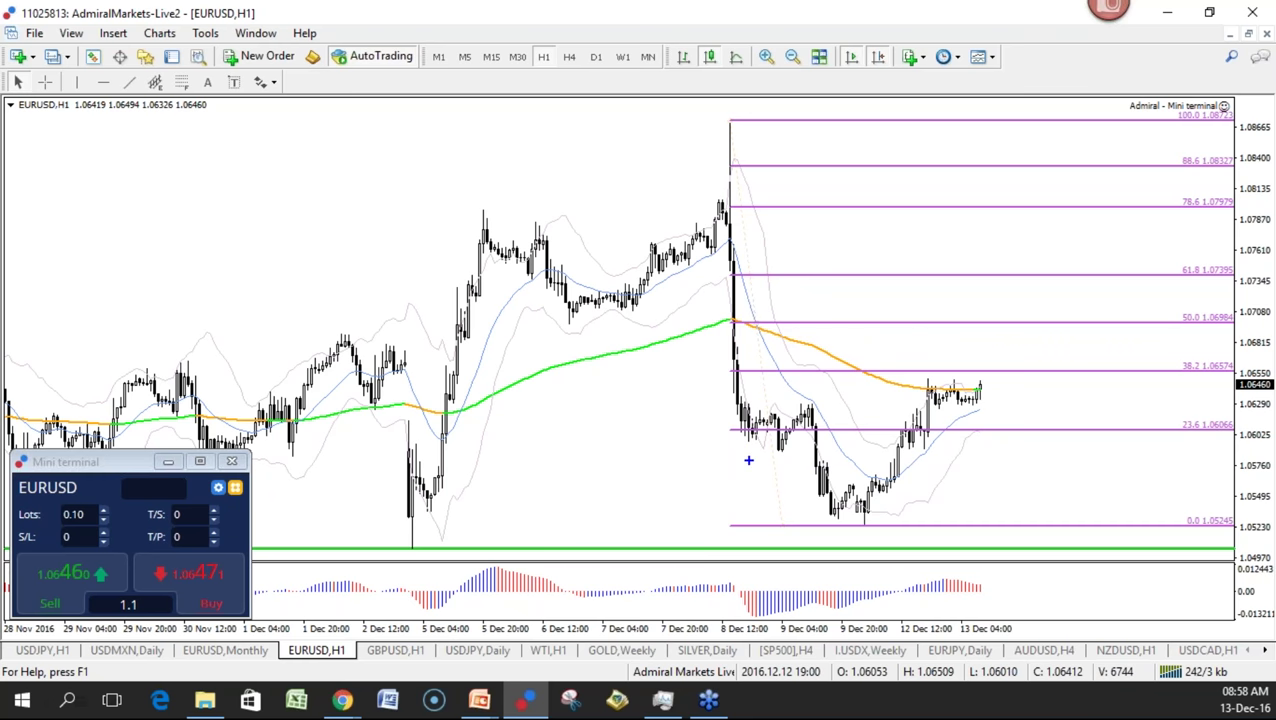
Circle the three recent swing lows around the 23.6 and 0.0 levels in blue, and clear the markings
{"action": "mouse_move", "coordinate": [784, 444]}
{"action": "left_mouse_down"}
{"action": "mouse_move", "coordinate": [755, 442]}
{"action": "mouse_move", "coordinate": [790, 452]}
{"action": "left_mouse_up"}
{"action": "mouse_move", "coordinate": [938, 440]}
{"action": "left_mouse_down"}
{"action": "mouse_move", "coordinate": [928, 455]}
{"action": "mouse_move", "coordinate": [941, 441]}
{"action": "left_mouse_up"}
{"action": "mouse_move", "coordinate": [862, 511]}
{"action": "left_mouse_down"}
{"action": "mouse_move", "coordinate": [874, 520]}
{"action": "mouse_move", "coordinate": [858, 510]}
{"action": "left_mouse_up"}
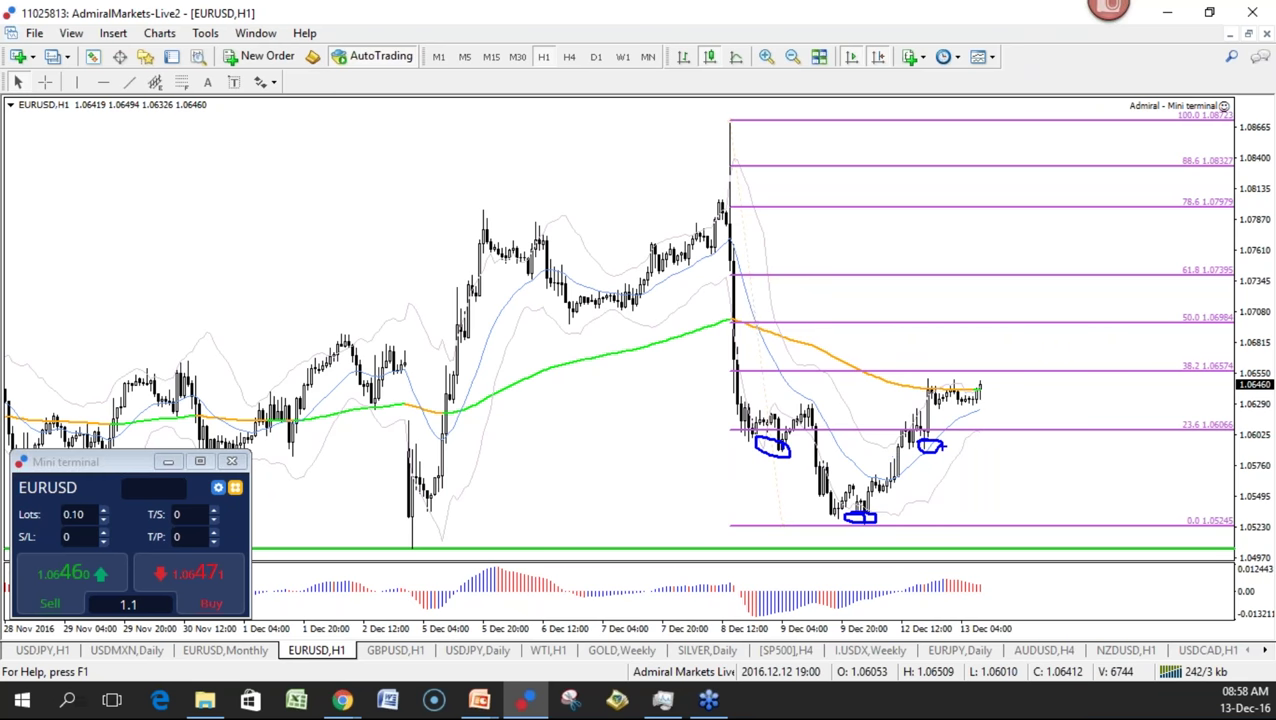
{"action": "key", "text": "Escape"}
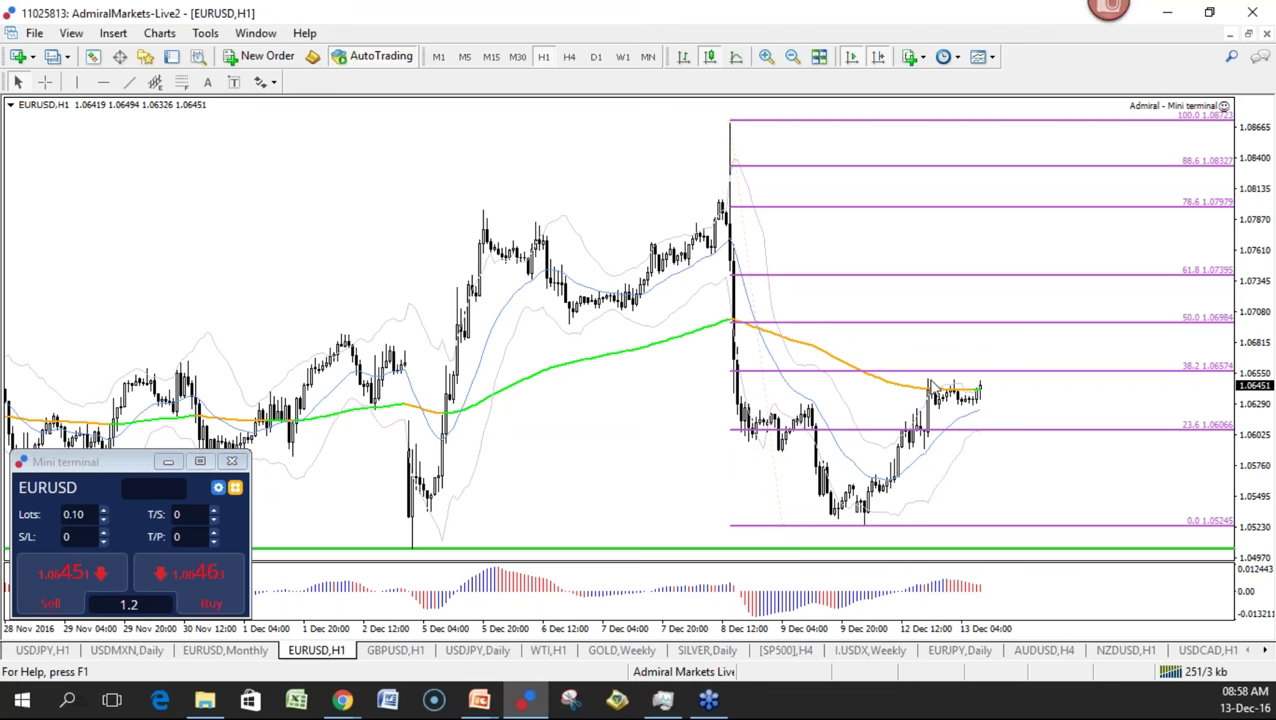
Draw a horizontal red line across the December 9 swing high to the latest candles, and clear it
{"action": "key", "text": "ctrl+2"}
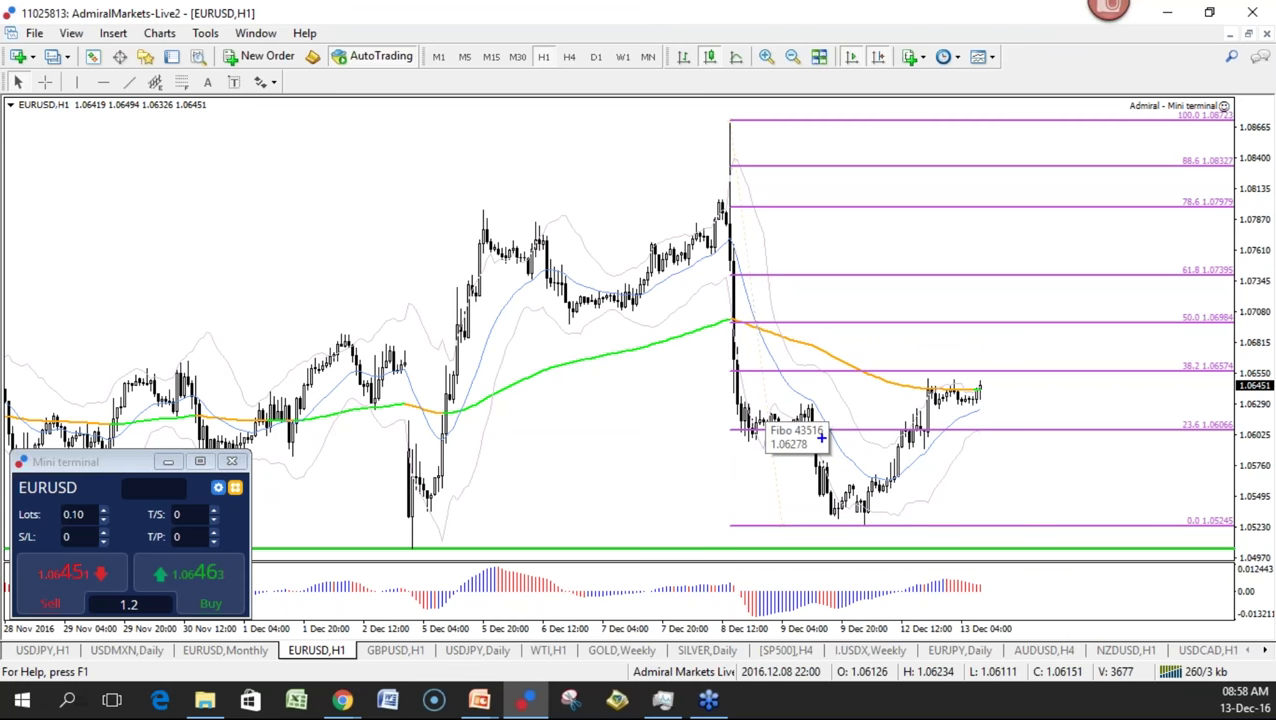
{"action": "left_click_drag", "start_coordinate": [758, 405], "coordinate": [942, 410]}
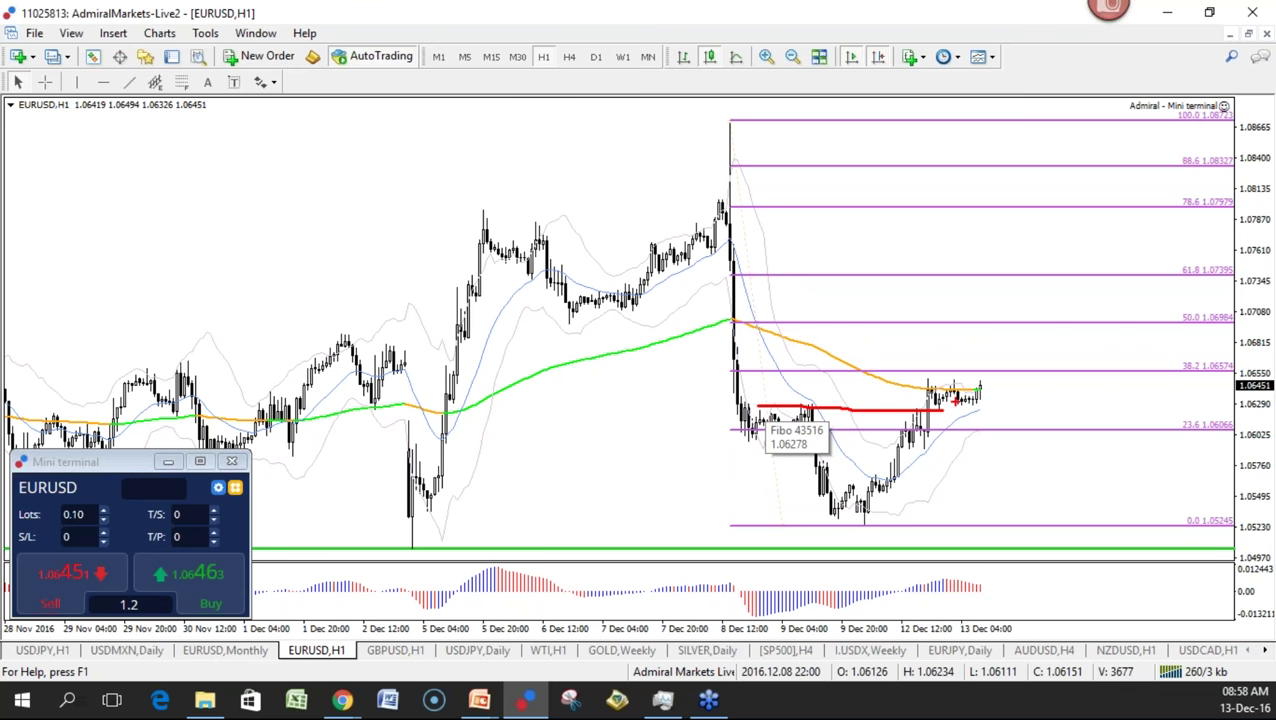
{"action": "key", "text": "Escape"}
Outline the latest sideways consolidation below the 38.2 level with a blue box, and clear it
{"action": "key", "text": "ctrl+2"}
{"action": "key", "text": "b"}
{"action": "mouse_move", "coordinate": [932, 386]}
{"action": "left_mouse_down"}
{"action": "mouse_move", "coordinate": [978, 409]}
{"action": "mouse_move", "coordinate": [943, 386]}
{"action": "left_mouse_up"}
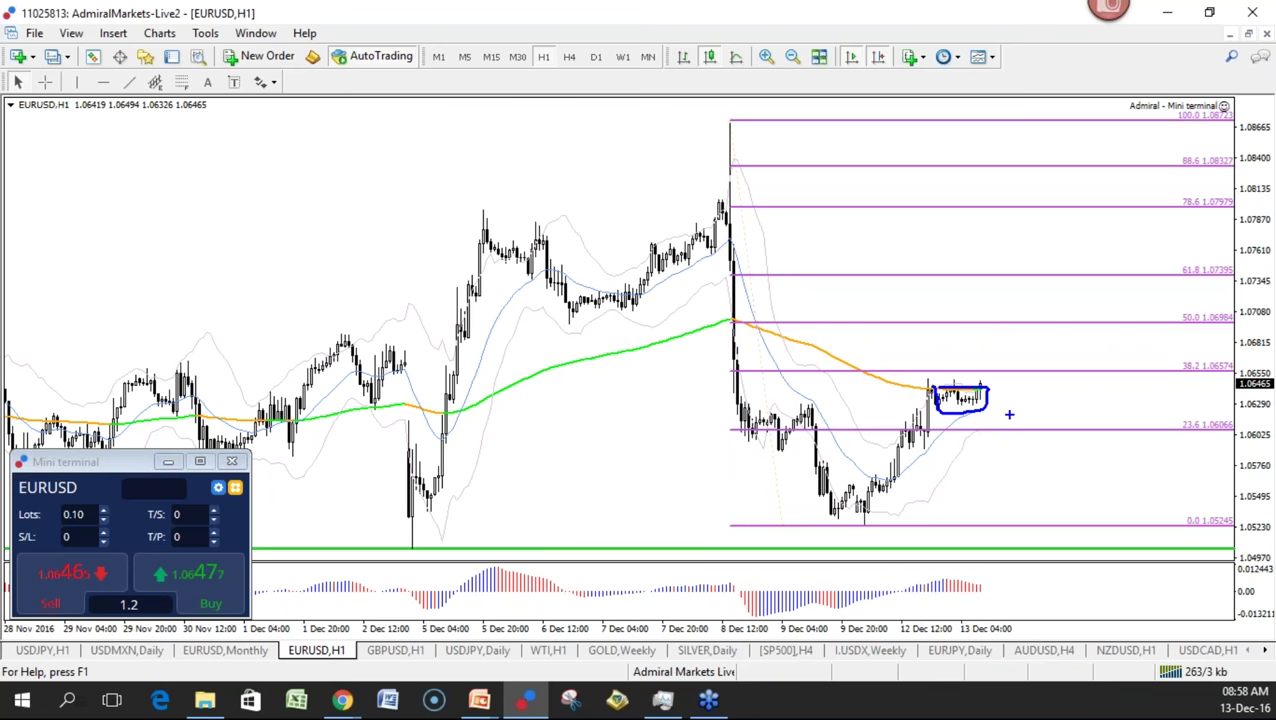
{"action": "key", "text": "Escape"}
Box the consolidation and mark the 38.2 level in blue, add arrows up to the 50.0 and 61.8 levels, and clear everything
{"action": "key", "text": "ctrl+2"}
{"action": "mouse_move", "coordinate": [916, 367]}
{"action": "left_mouse_down"}
{"action": "mouse_move", "coordinate": [989, 389]}
{"action": "mouse_move", "coordinate": [932, 396]}
{"action": "left_mouse_up"}
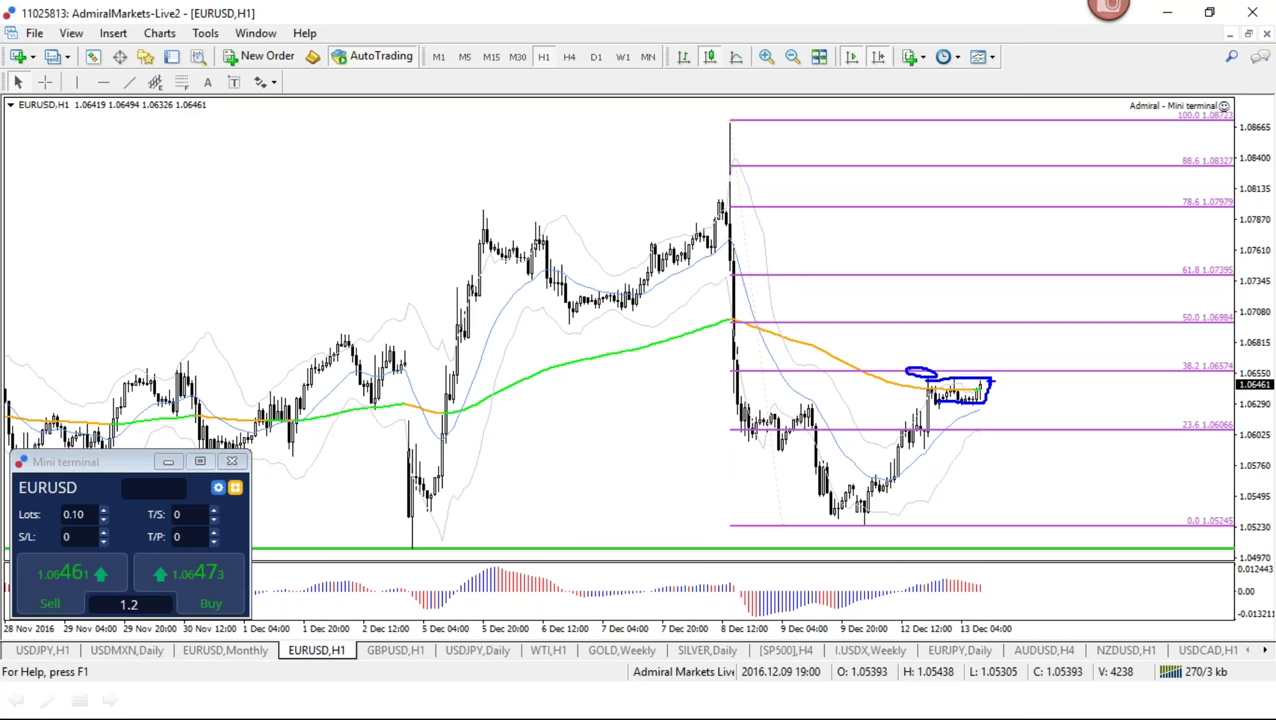
{"action": "left_click_drag", "start_coordinate": [992, 376], "coordinate": [1006, 362]}
{"action": "mouse_move", "coordinate": [1028, 328]}
{"action": "left_mouse_down"}
{"action": "mouse_move", "coordinate": [1070, 330]}
{"action": "mouse_move", "coordinate": [1101, 276]}
{"action": "mouse_move", "coordinate": [1110, 288]}
{"action": "left_mouse_up"}
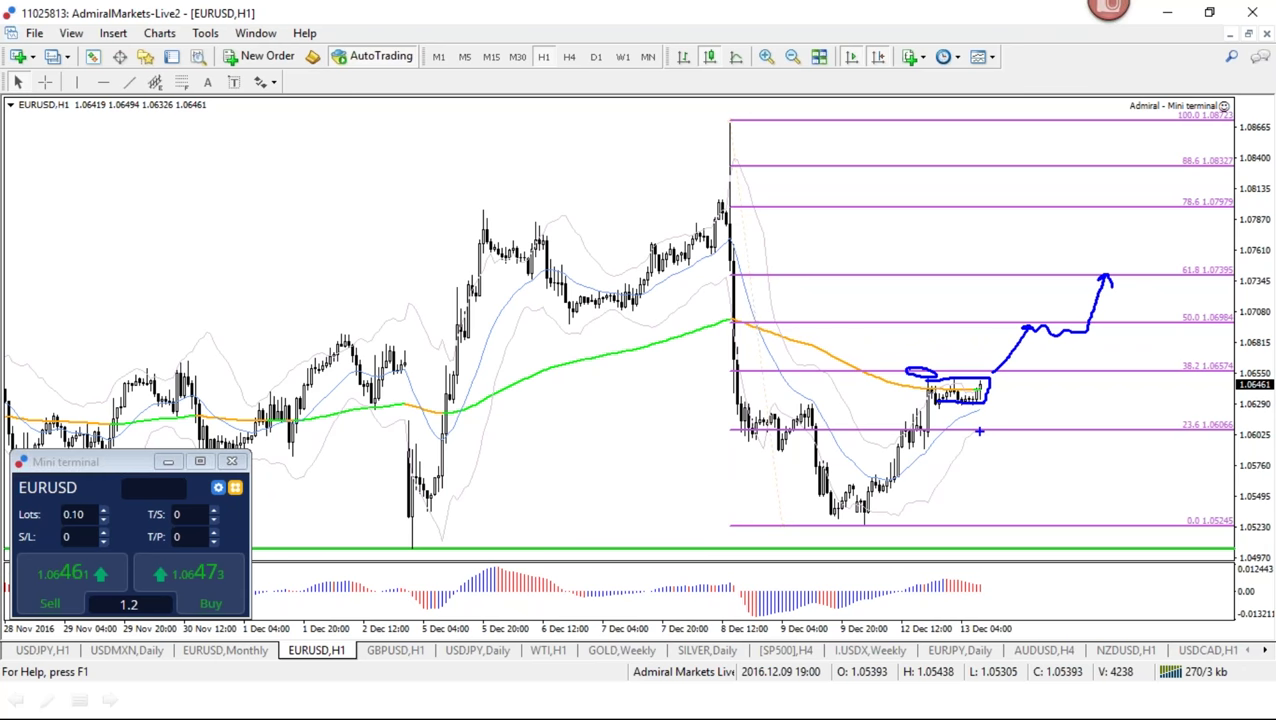
{"action": "key", "text": "Escape"}
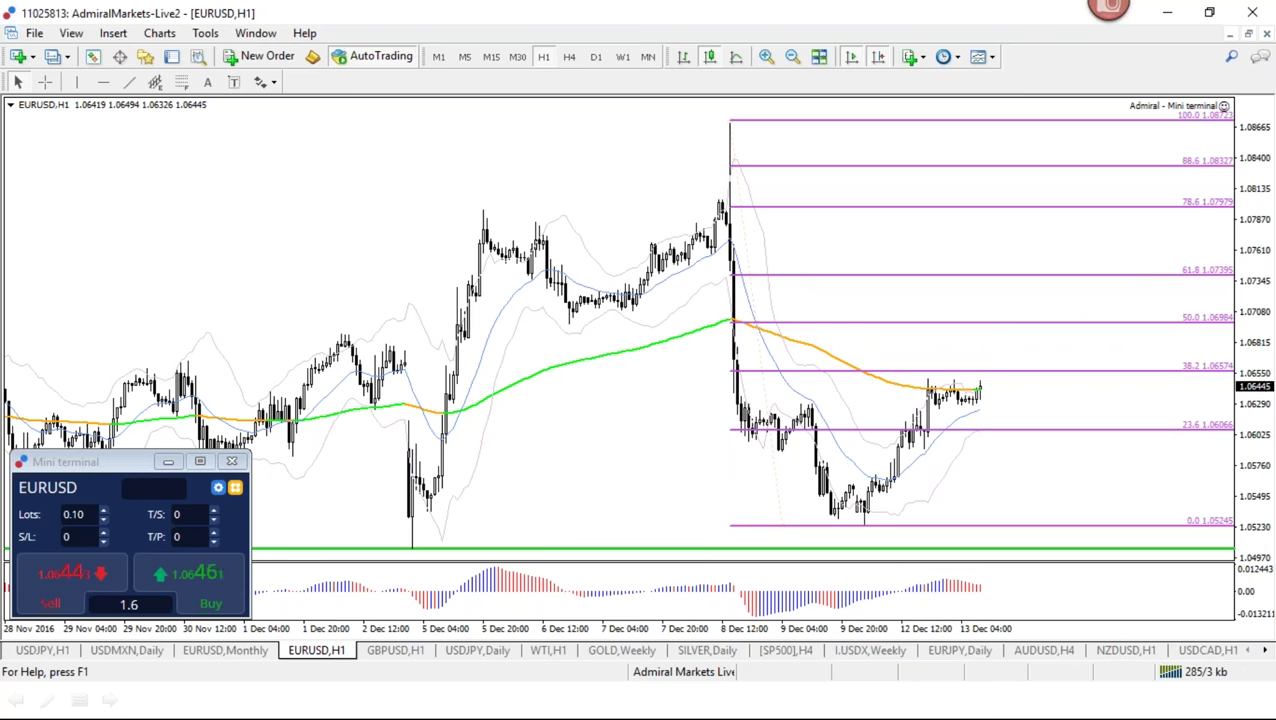
Sketch a red drop from the boxed consolidation toward the December 12 low and a blue rise to the 50.0 level, and clear the markings
{"action": "mouse_move", "coordinate": [936, 404]}
{"action": "left_mouse_down"}
{"action": "mouse_move", "coordinate": [958, 405]}
{"action": "mouse_move", "coordinate": [996, 376]}
{"action": "mouse_move", "coordinate": [928, 382]}
{"action": "mouse_move", "coordinate": [1004, 476]}
{"action": "mouse_move", "coordinate": [1023, 481]}
{"action": "left_mouse_up"}
{"action": "key", "text": "Escape"}
{"action": "mouse_move", "coordinate": [949, 407]}
{"action": "left_mouse_down"}
{"action": "mouse_move", "coordinate": [996, 405]}
{"action": "mouse_move", "coordinate": [914, 376]}
{"action": "mouse_move", "coordinate": [924, 396]}
{"action": "left_mouse_up"}
{"action": "mouse_move", "coordinate": [858, 524]}
{"action": "left_mouse_down"}
{"action": "mouse_move", "coordinate": [900, 404]}
{"action": "mouse_move", "coordinate": [910, 420]}
{"action": "left_mouse_up"}
{"action": "mouse_move", "coordinate": [1028, 504]}
{"action": "left_mouse_down"}
{"action": "mouse_move", "coordinate": [1068, 324]}
{"action": "mouse_move", "coordinate": [1084, 342]}
{"action": "left_mouse_up"}
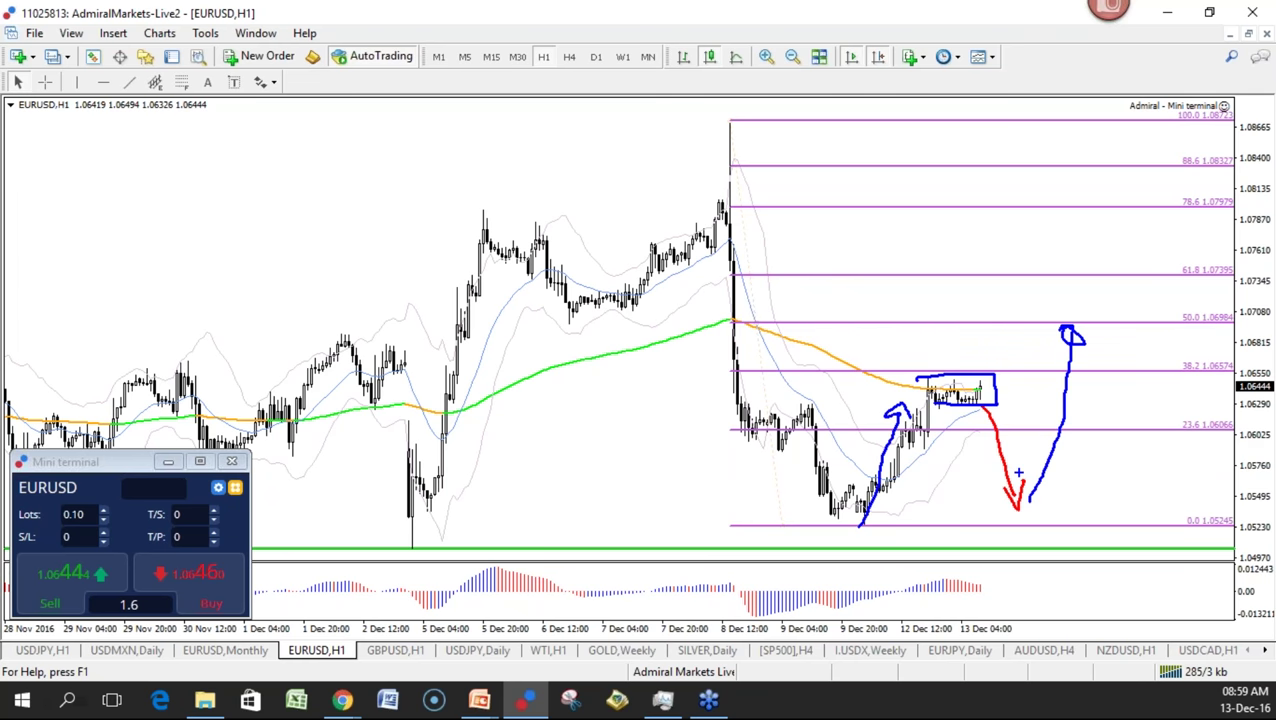
{"action": "key", "text": "Escape"}
Sketch blue upward and red downward paths beside a blue rectangle, circle the 61.8 level label in red, and clear the markings
{"action": "key", "text": "ctrl+2"}
{"action": "mouse_move", "coordinate": [858, 525]}
{"action": "left_mouse_down"}
{"action": "mouse_move", "coordinate": [911, 410]}
{"action": "mouse_move", "coordinate": [1004, 386]}
{"action": "mouse_move", "coordinate": [1029, 331]}
{"action": "left_mouse_up"}
{"action": "mouse_move", "coordinate": [968, 398]}
{"action": "left_mouse_down"}
{"action": "mouse_move", "coordinate": [1037, 492]}
{"action": "mouse_move", "coordinate": [1117, 328]}
{"action": "left_mouse_up"}
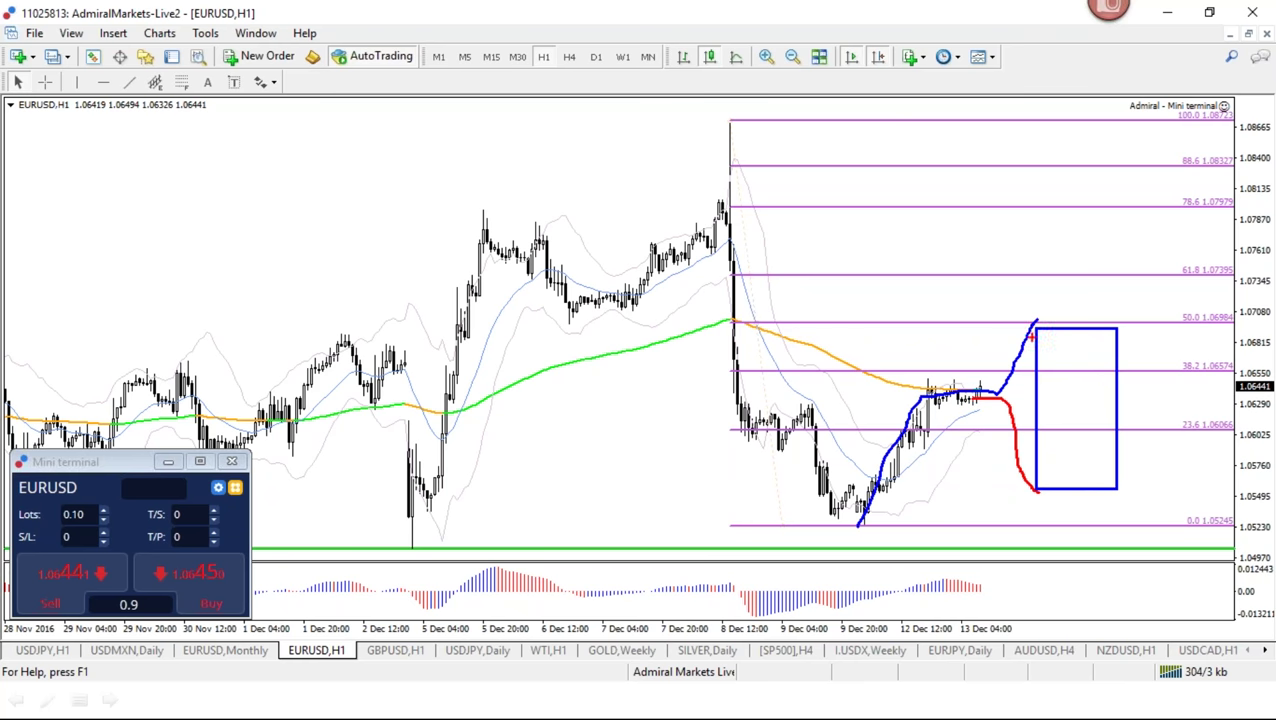
{"action": "mouse_move", "coordinate": [1218, 258]}
{"action": "left_mouse_down"}
{"action": "mouse_move", "coordinate": [1205, 286]}
{"action": "mouse_move", "coordinate": [1248, 264]}
{"action": "left_mouse_up"}
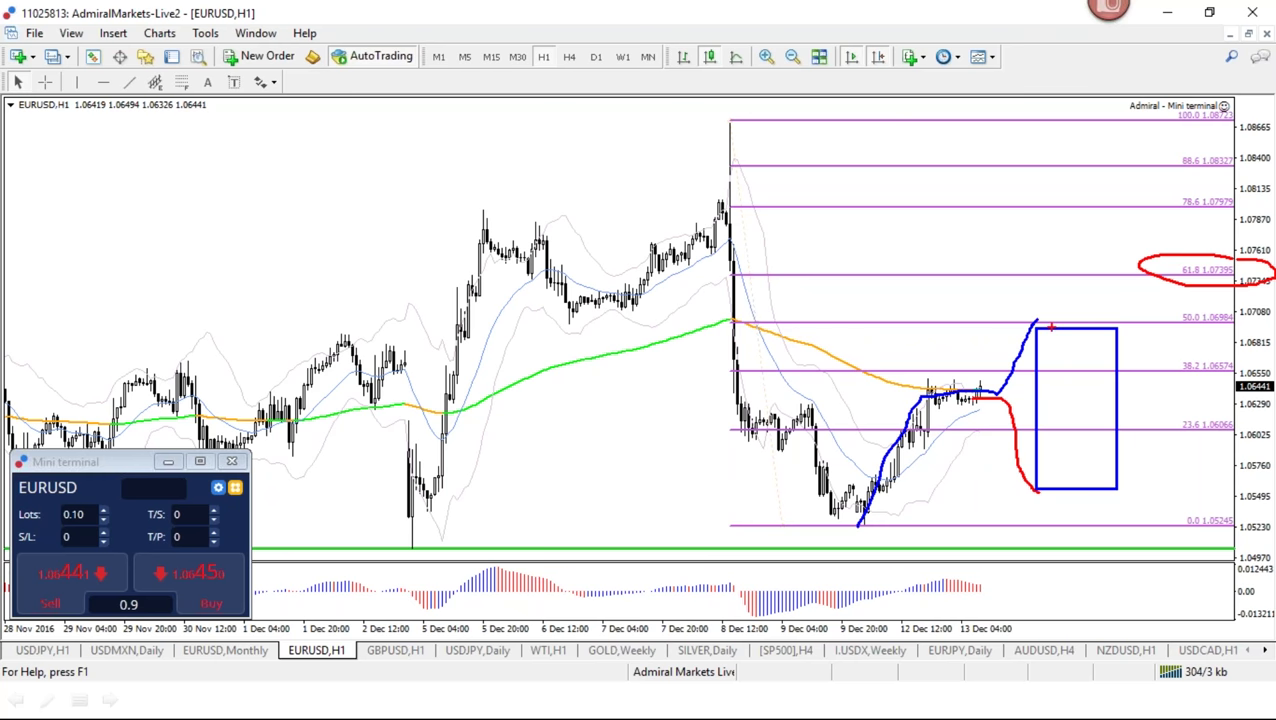
{"action": "key", "text": "Escape"}
On EURUSD H4, draw a descending yellow trendline from the November high through the December 8 high
{"action": "left_click", "coordinate": [569, 56]}
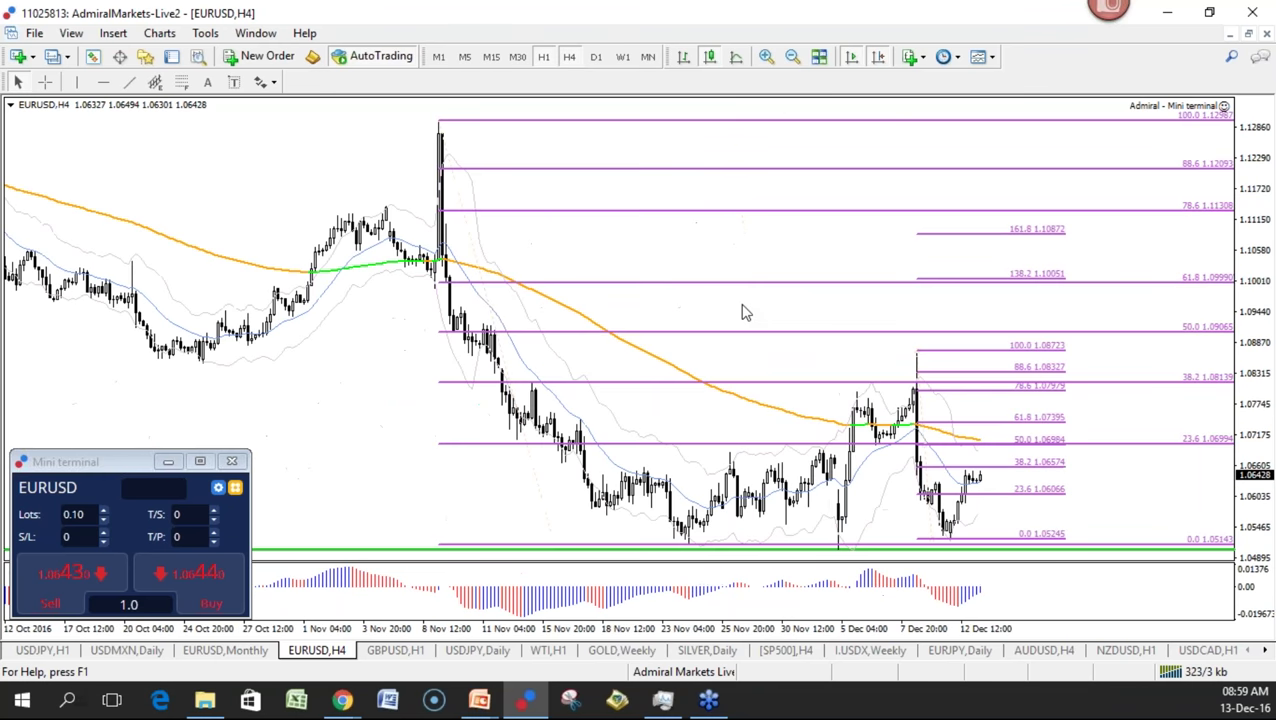
{"action": "left_click", "coordinate": [129, 82]}
{"action": "mouse_move", "coordinate": [437, 121]}
{"action": "left_mouse_down"}
{"action": "mouse_move", "coordinate": [1168, 541]}
{"action": "mouse_move", "coordinate": [1170, 474]}
{"action": "left_mouse_up"}
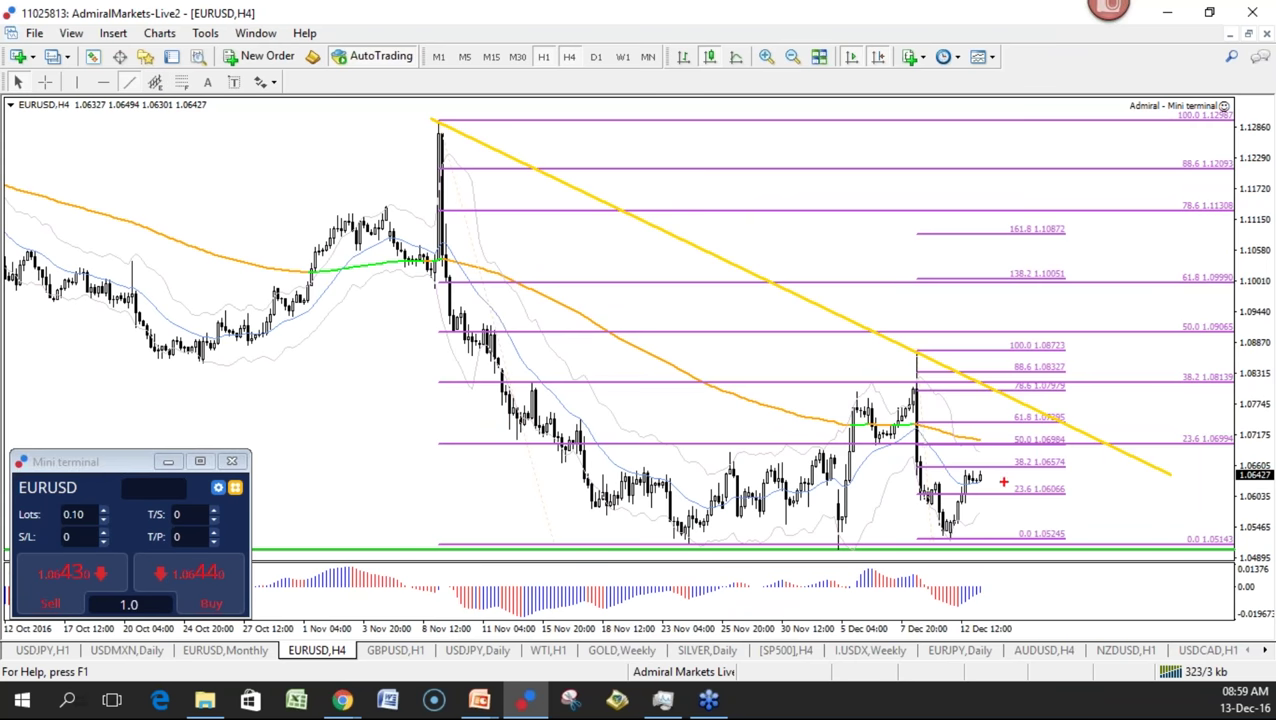
Sketch a blue and red forecast bouncing below the trendline and breaking under the green support, circle it in red, and clear the markings
{"action": "mouse_move", "coordinate": [984, 478]}
{"action": "left_mouse_down"}
{"action": "mouse_move", "coordinate": [1015, 479]}
{"action": "mouse_move", "coordinate": [1036, 425]}
{"action": "left_mouse_up"}
{"action": "left_click_drag", "start_coordinate": [1038, 425], "coordinate": [1077, 520]}
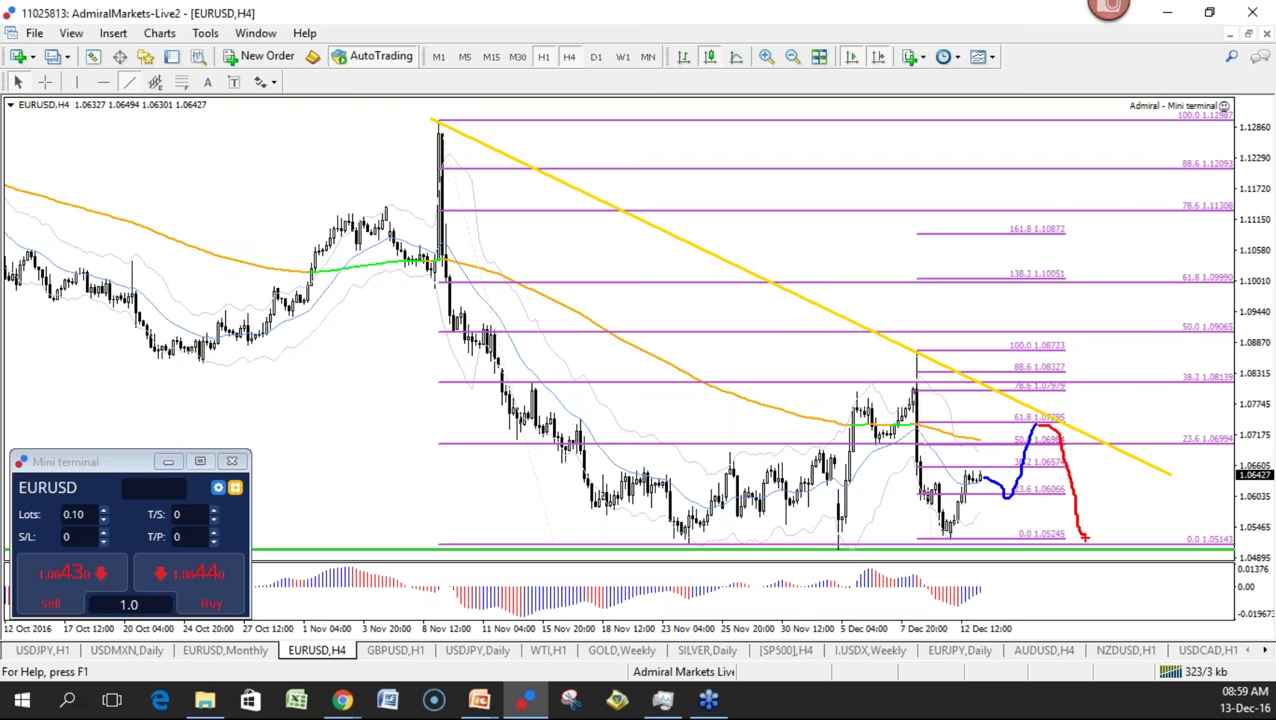
{"action": "mouse_move", "coordinate": [1084, 537]}
{"action": "left_mouse_down"}
{"action": "mouse_move", "coordinate": [1130, 466]}
{"action": "mouse_move", "coordinate": [1163, 562]}
{"action": "mouse_move", "coordinate": [1182, 515]}
{"action": "mouse_move", "coordinate": [1202, 522]}
{"action": "mouse_move", "coordinate": [1184, 594]}
{"action": "mouse_move", "coordinate": [1240, 598]}
{"action": "left_mouse_up"}
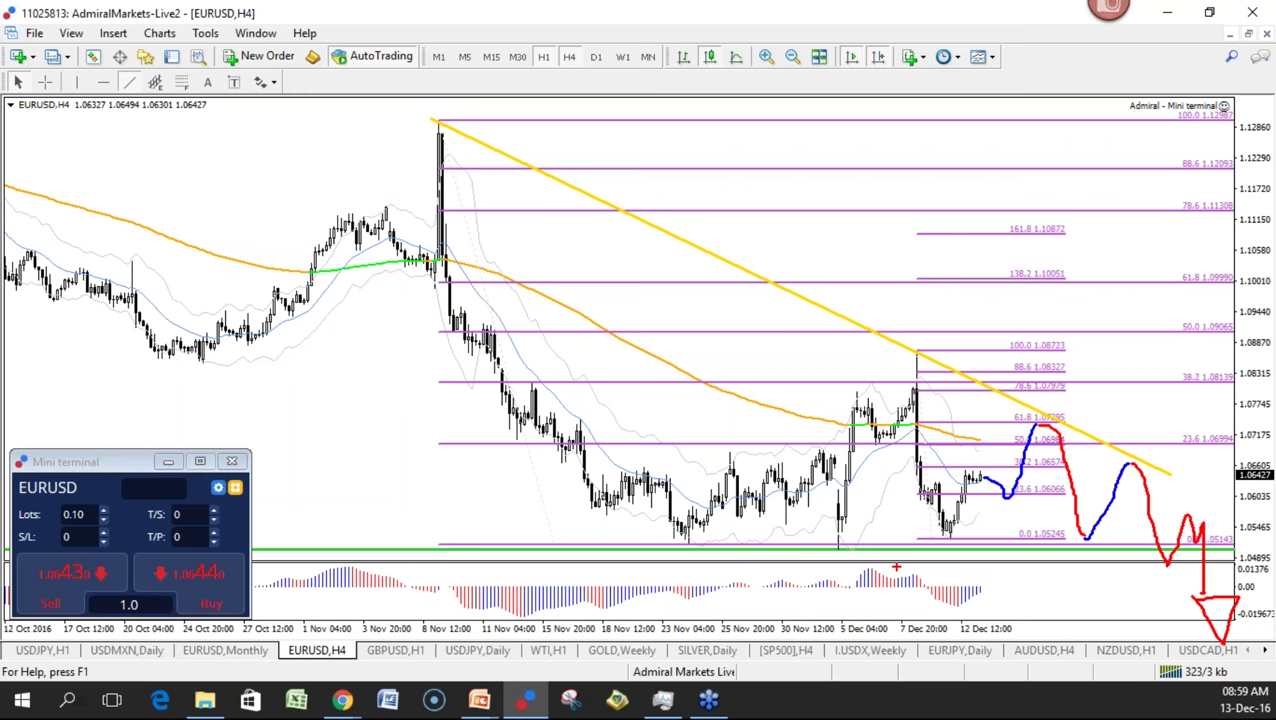
{"action": "mouse_move", "coordinate": [1248, 516]}
{"action": "left_mouse_down"}
{"action": "mouse_move", "coordinate": [958, 440]}
{"action": "mouse_move", "coordinate": [1216, 508]}
{"action": "mouse_move", "coordinate": [1188, 512]}
{"action": "left_mouse_up"}
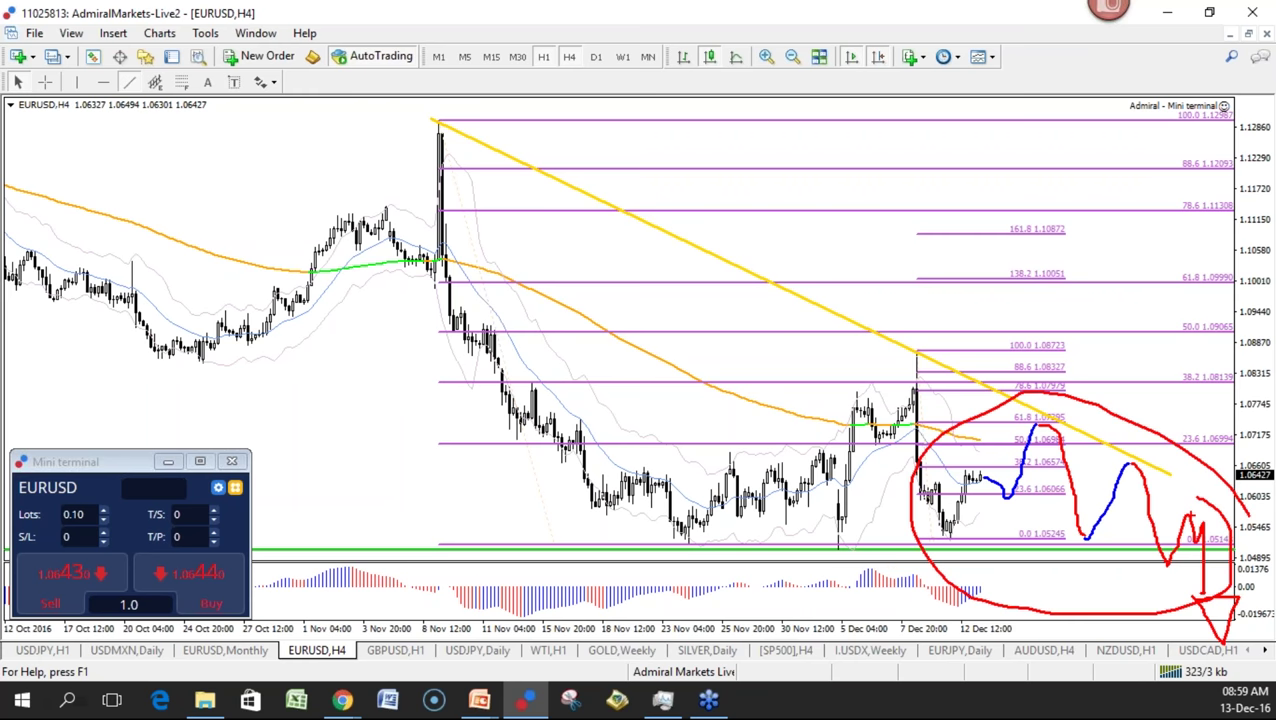
{"action": "key", "text": "Escape"}
Box the lower and upper Fibonacci resistance zones in red, circle the December 8 high, sketch a rise and reversal at the trendline, and clear everything
{"action": "key", "text": "ctrl+2"}
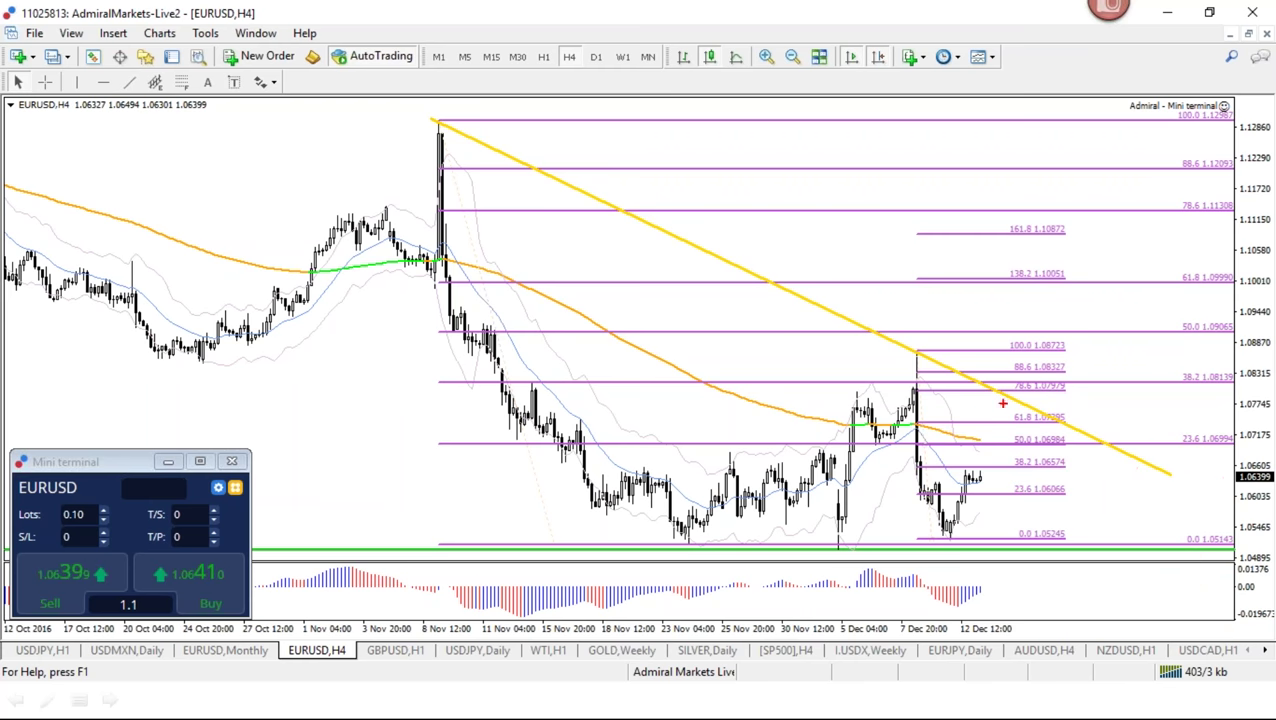
{"action": "left_click_drag", "start_coordinate": [958, 424], "coordinate": [1104, 424]}
{"action": "mouse_move", "coordinate": [1009, 367]}
{"action": "left_mouse_down"}
{"action": "mouse_move", "coordinate": [1012, 436]}
{"action": "mouse_move", "coordinate": [1068, 455]}
{"action": "mouse_move", "coordinate": [1080, 364]}
{"action": "mouse_move", "coordinate": [910, 352]}
{"action": "mouse_move", "coordinate": [914, 364]}
{"action": "mouse_move", "coordinate": [925, 356]}
{"action": "left_mouse_up"}
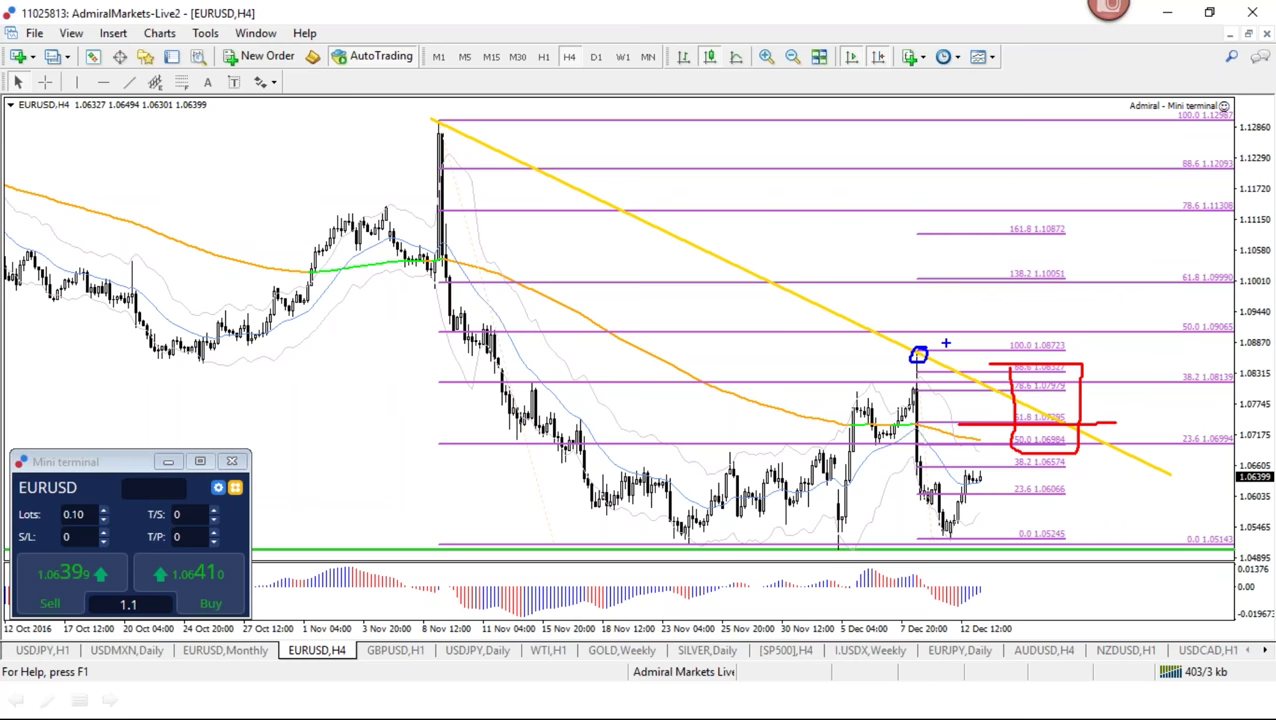
{"action": "mouse_move", "coordinate": [1172, 261]}
{"action": "left_mouse_down"}
{"action": "mouse_move", "coordinate": [1176, 338]}
{"action": "mouse_move", "coordinate": [1252, 341]}
{"action": "mouse_move", "coordinate": [1152, 251]}
{"action": "mouse_move", "coordinate": [1162, 338]}
{"action": "left_mouse_up"}
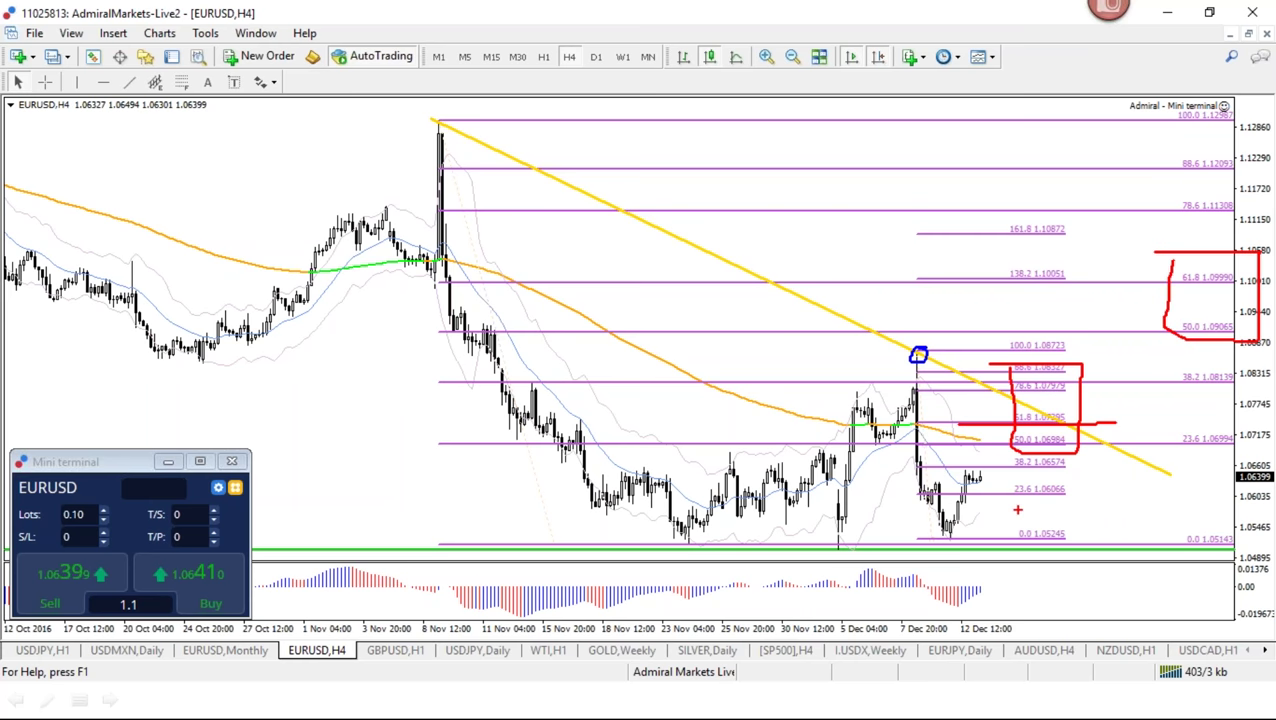
{"action": "mouse_move", "coordinate": [976, 474]}
{"action": "left_mouse_down"}
{"action": "mouse_move", "coordinate": [994, 474]}
{"action": "mouse_move", "coordinate": [1048, 408]}
{"action": "mouse_move", "coordinate": [1104, 494]}
{"action": "mouse_move", "coordinate": [1122, 486]}
{"action": "mouse_move", "coordinate": [1098, 478]}
{"action": "left_mouse_up"}
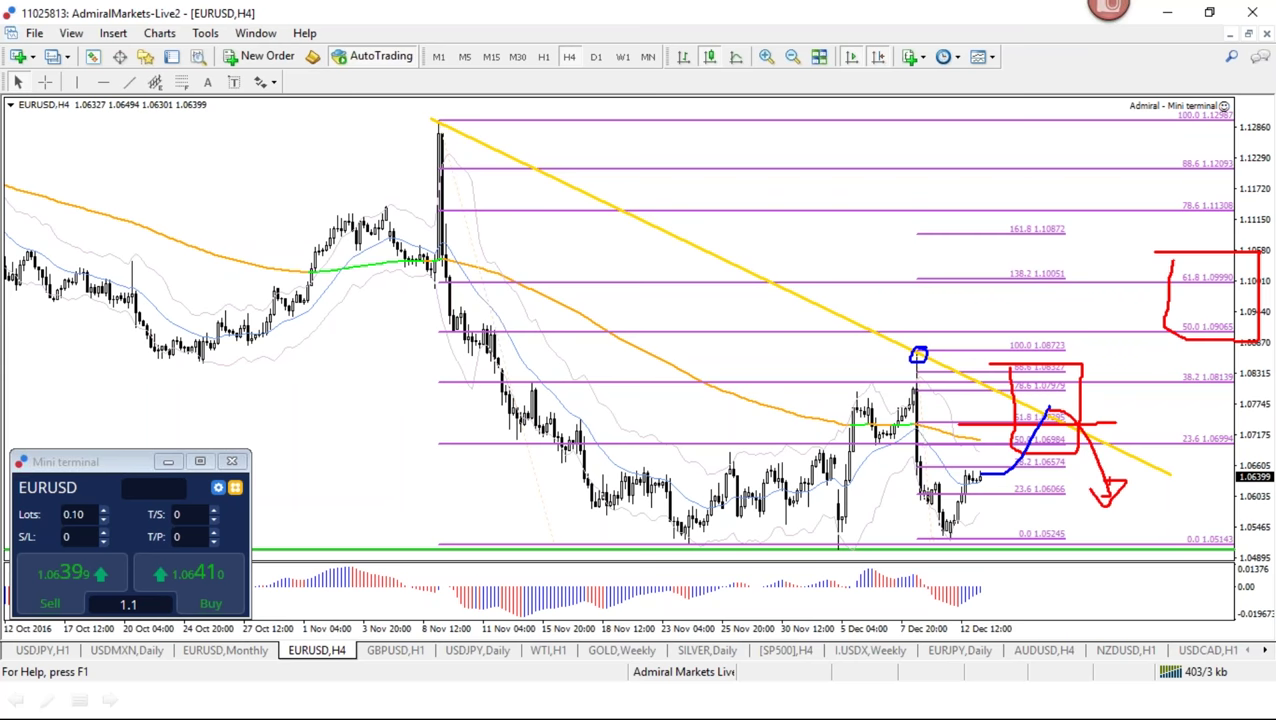
{"action": "key", "text": "Escape"}
Compare the recent EURUSD consolidation on the M15, H1 and H4 timeframes with enlarged candles
{"action": "left_click", "coordinate": [503, 59]}
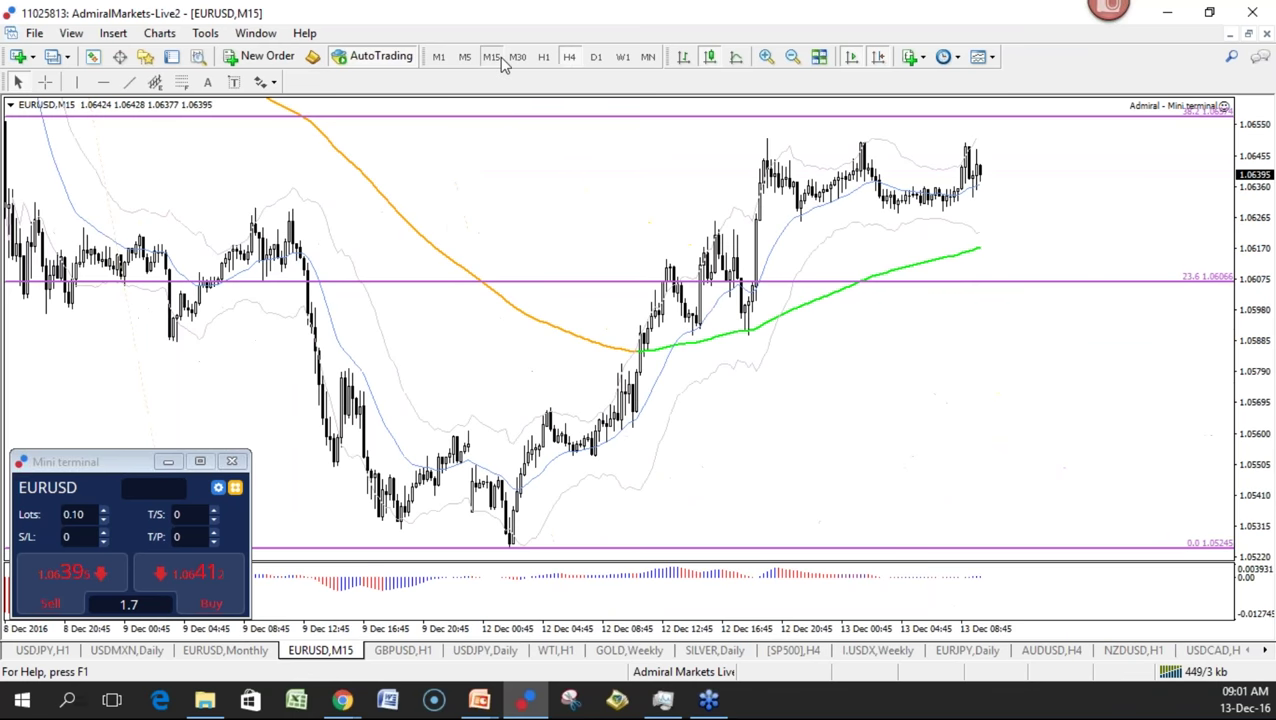
{"action": "left_click", "coordinate": [535, 60]}
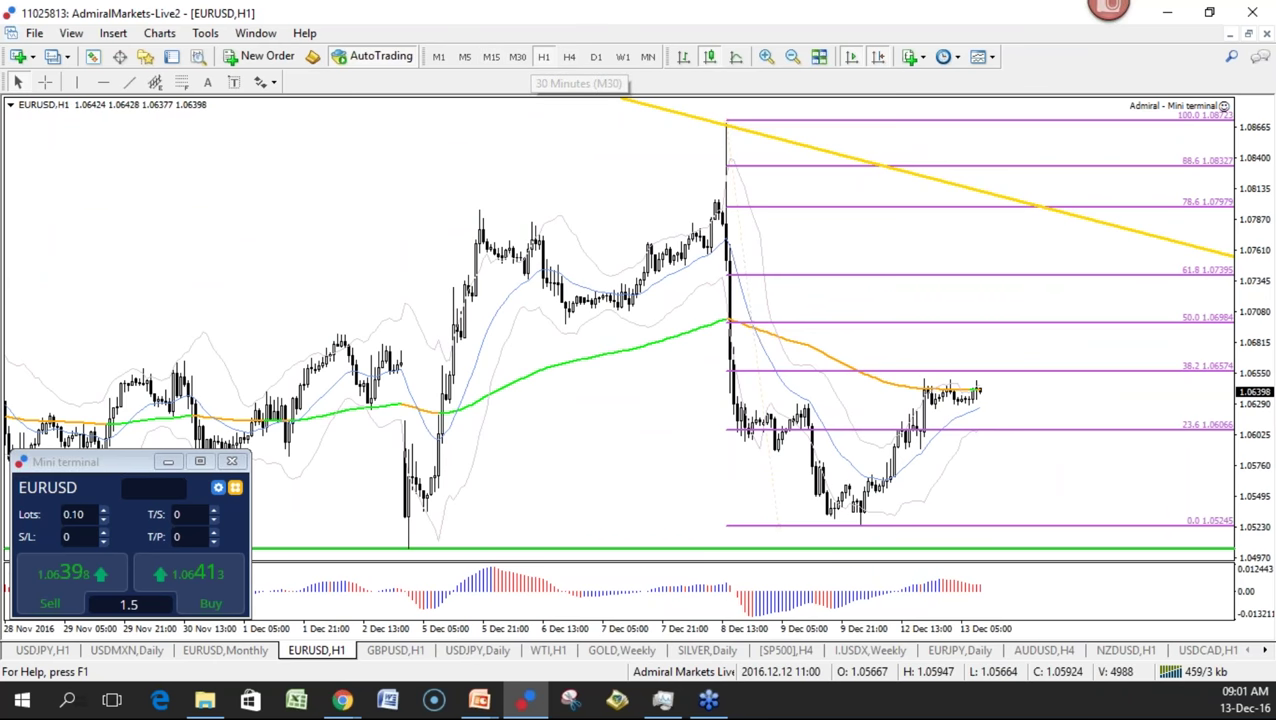
{"action": "key", "text": "plus"}
{"action": "key", "text": "plus"}
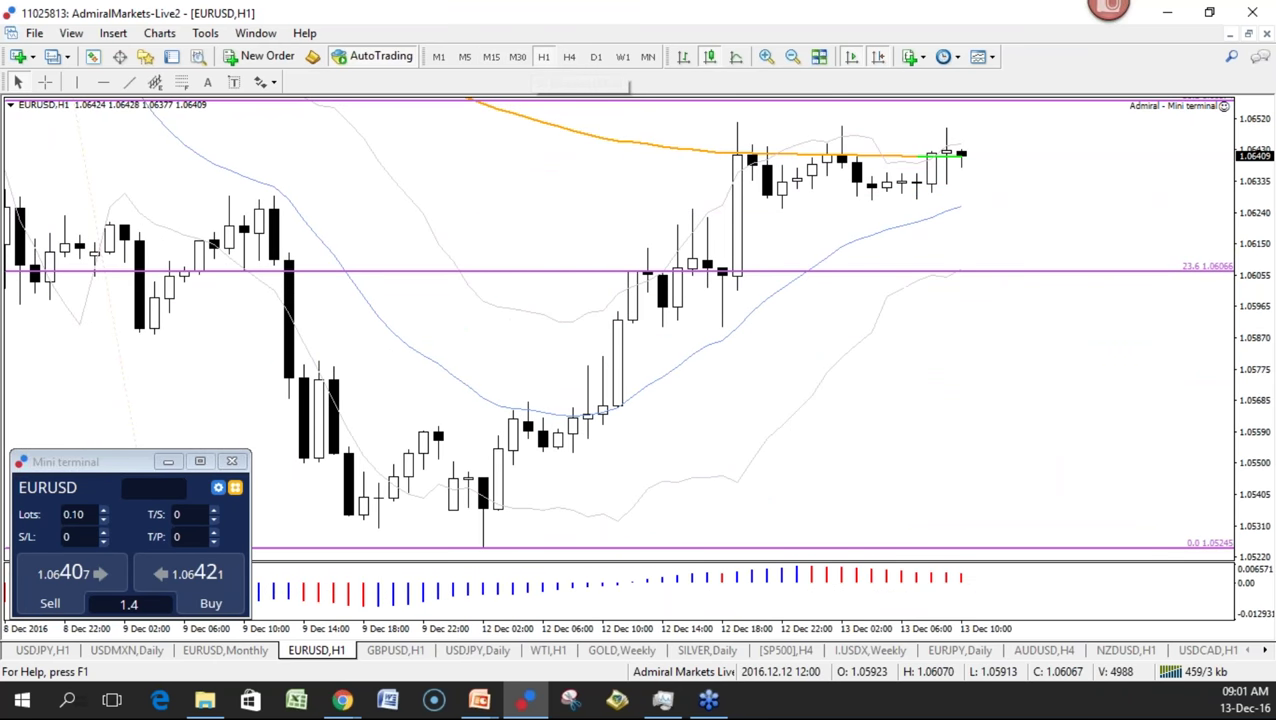
{"action": "left_click", "coordinate": [568, 57]}
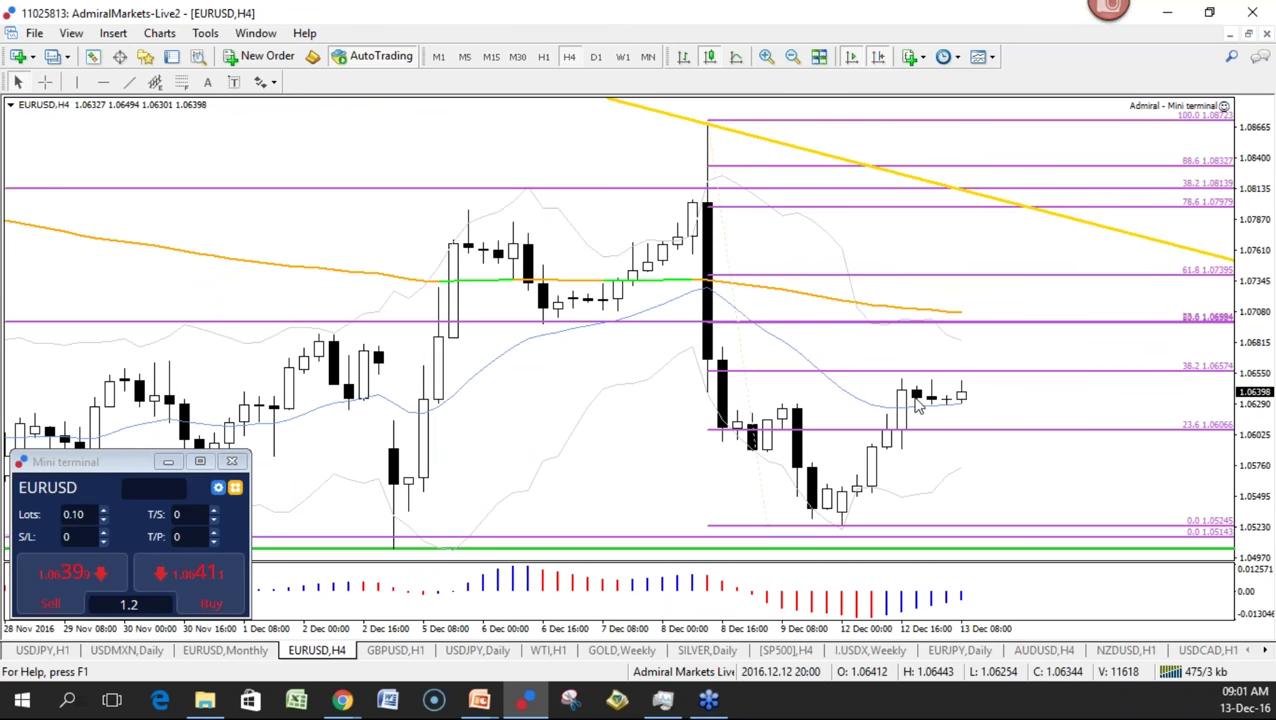
{"action": "left_click", "coordinate": [545, 58]}
On EURUSD M15 with a compressed price scale, box the consolidation in red and draw a blue arrow up toward the 50.0 level
{"action": "left_click", "coordinate": [491, 57]}
{"action": "left_click_drag", "start_coordinate": [950, 640], "coordinate": [914, 642]}
{"action": "left_click_drag", "start_coordinate": [1229, 279], "coordinate": [1246, 475]}
{"action": "mouse_move", "coordinate": [764, 221]}
{"action": "left_mouse_down"}
{"action": "mouse_move", "coordinate": [978, 232]}
{"action": "mouse_move", "coordinate": [993, 267]}
{"action": "mouse_move", "coordinate": [792, 274]}
{"action": "left_mouse_up"}
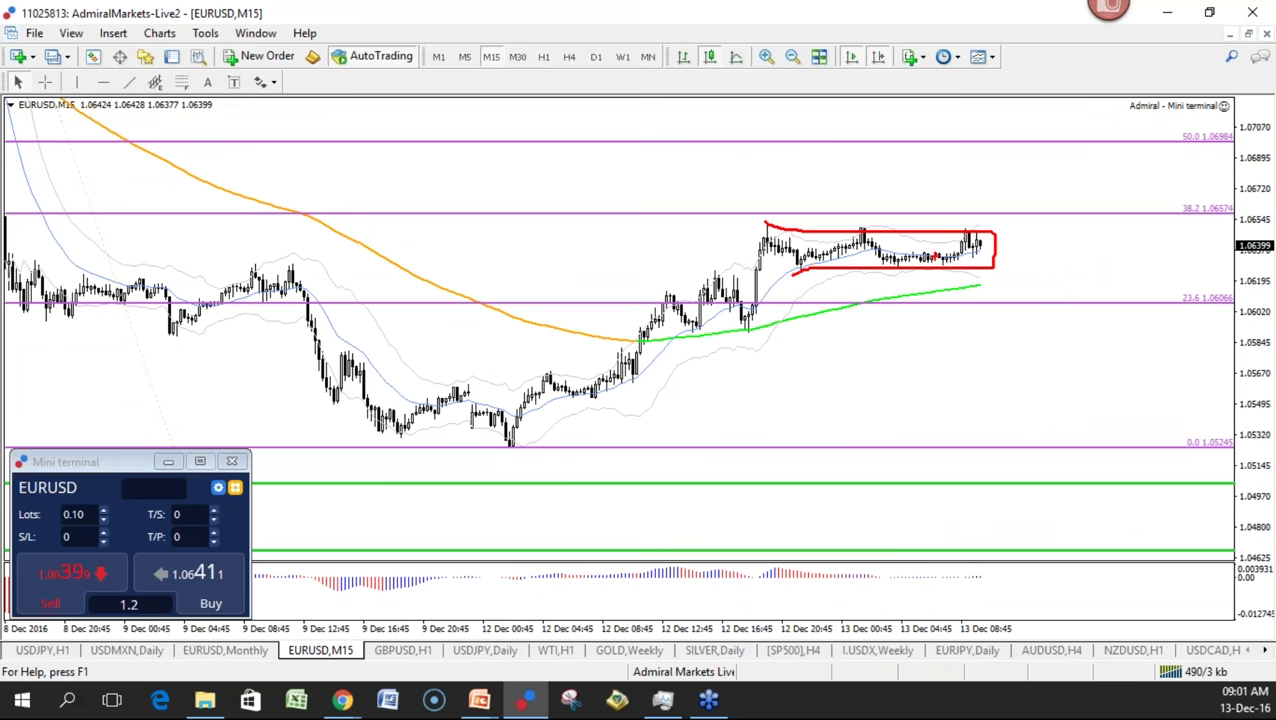
{"action": "mouse_move", "coordinate": [982, 230]}
{"action": "left_mouse_down"}
{"action": "mouse_move", "coordinate": [1040, 152]}
{"action": "mouse_move", "coordinate": [1018, 162]}
{"action": "mouse_move", "coordinate": [1046, 165]}
{"action": "left_mouse_up"}
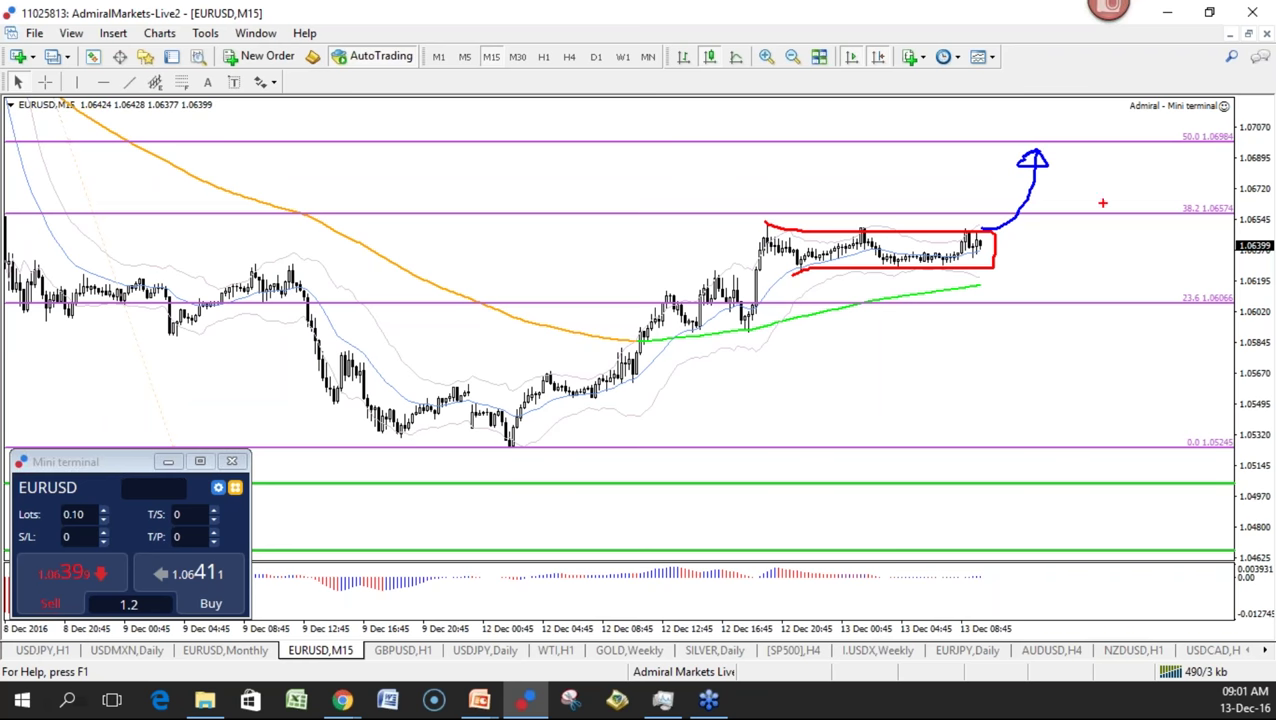
Replace the EURUSD M15 markings with a blue rise to the 61.8 level and a red zigzag dropping to the 23.6 level
{"action": "key", "text": "Escape"}
{"action": "key", "text": "ctrl+2"}
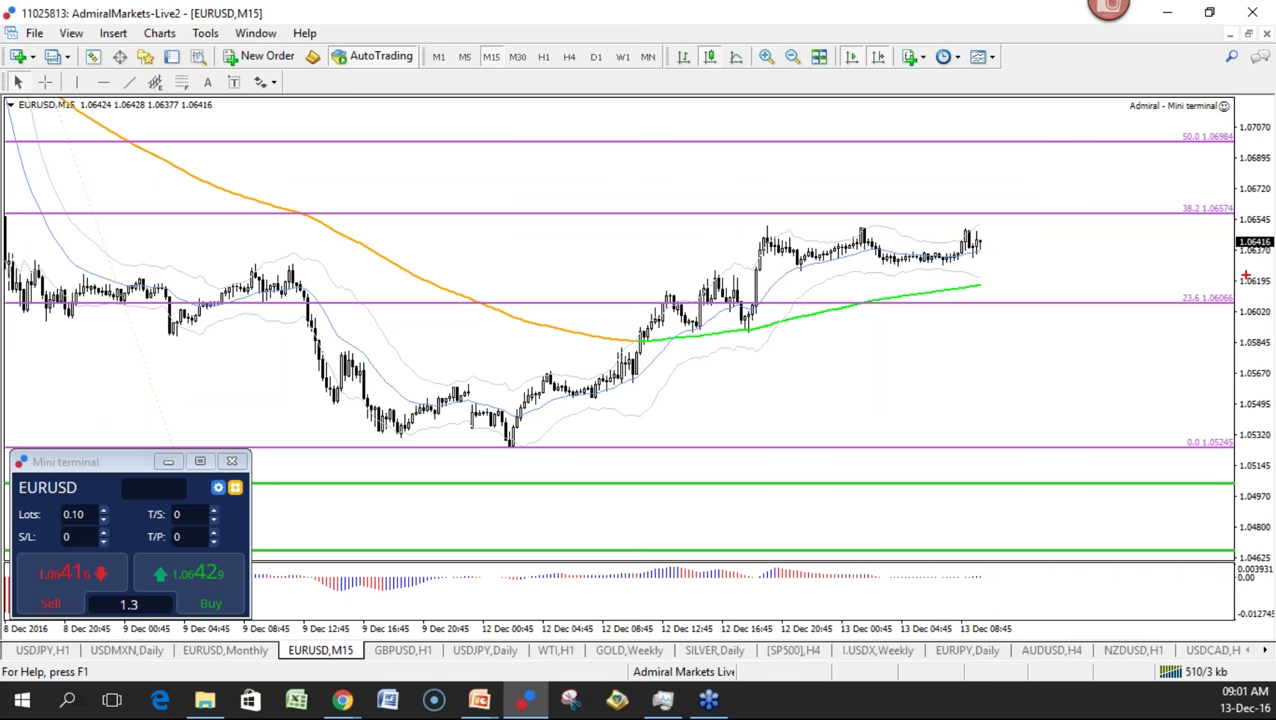
{"action": "key", "text": "Escape"}
{"action": "left_click_drag", "start_coordinate": [1254, 302], "coordinate": [1254, 405]}
{"action": "key", "text": "ctrl+2"}
{"action": "mouse_move", "coordinate": [986, 244]}
{"action": "left_mouse_down"}
{"action": "mouse_move", "coordinate": [1025, 145]}
{"action": "mouse_move", "coordinate": [1060, 139]}
{"action": "mouse_move", "coordinate": [1134, 172]}
{"action": "mouse_move", "coordinate": [1161, 300]}
{"action": "mouse_move", "coordinate": [1180, 292]}
{"action": "mouse_move", "coordinate": [1124, 290]}
{"action": "left_mouse_up"}
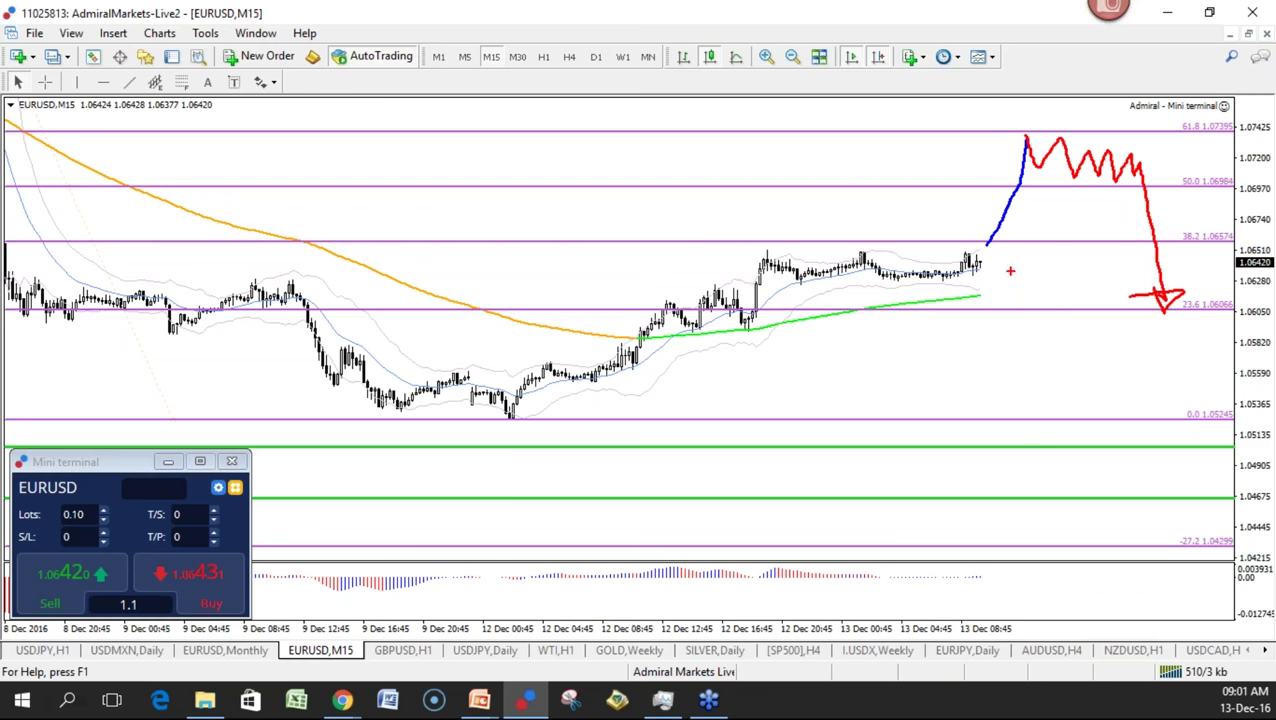
Clear the EURUSD forecast sketch and stretch the price scale to enlarge the candles
{"action": "key", "text": "Escape"}
{"action": "left_click_drag", "start_coordinate": [1256, 348], "coordinate": [1208, 0]}
{"action": "left_click_drag", "start_coordinate": [1264, 349], "coordinate": [1258, 288]}
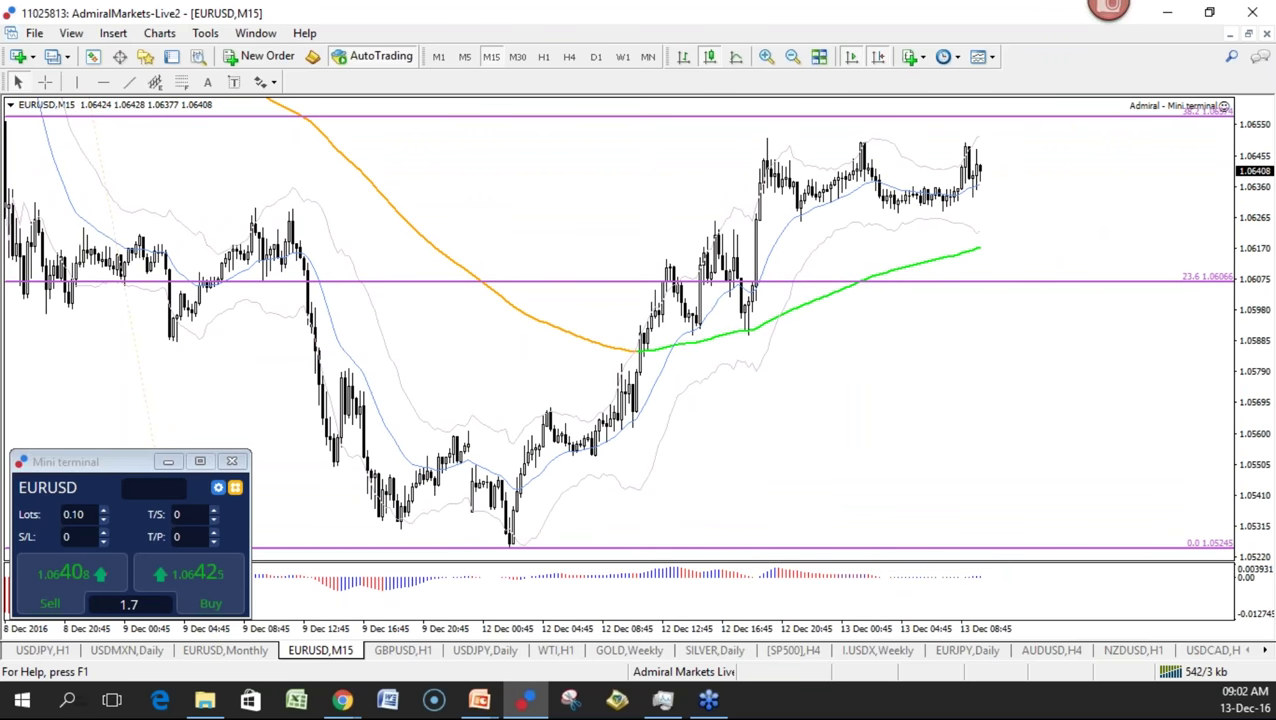
Draw a Fibonacci retracement on the GBPUSD H1 chart from the early December high to the December 7 low
{"action": "left_click", "coordinate": [403, 651]}
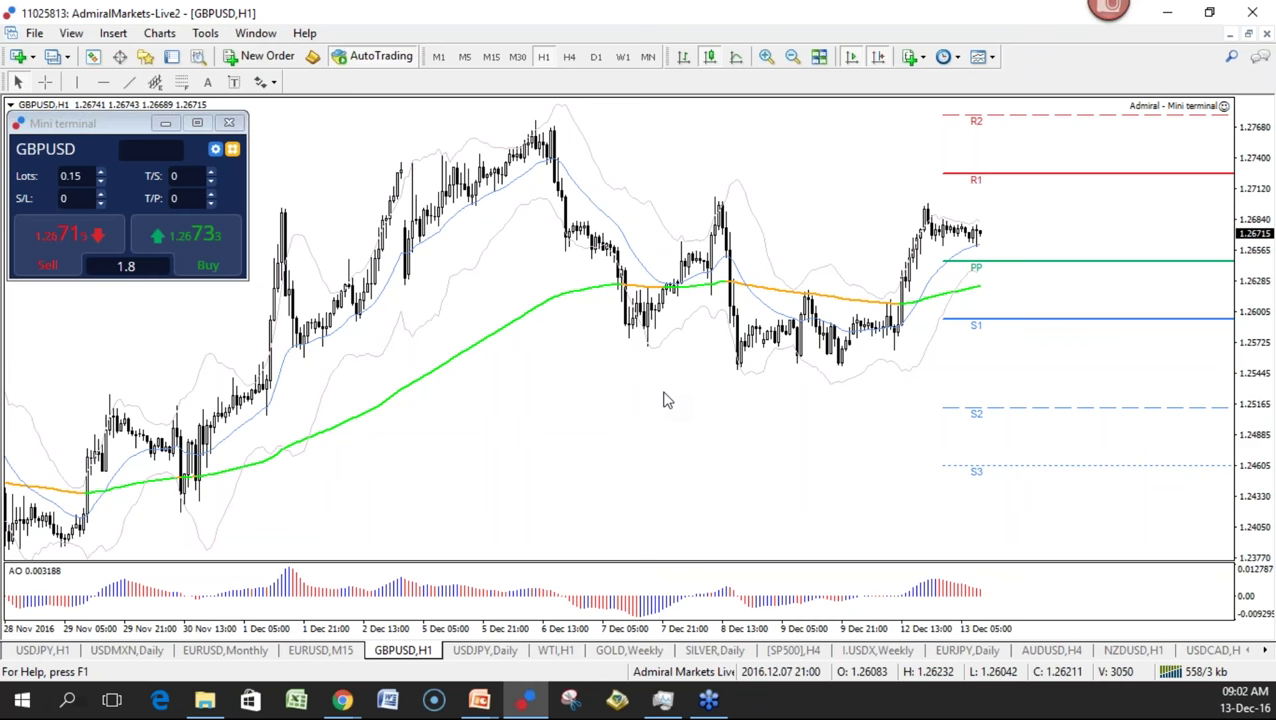
{"action": "left_click", "coordinate": [181, 82]}
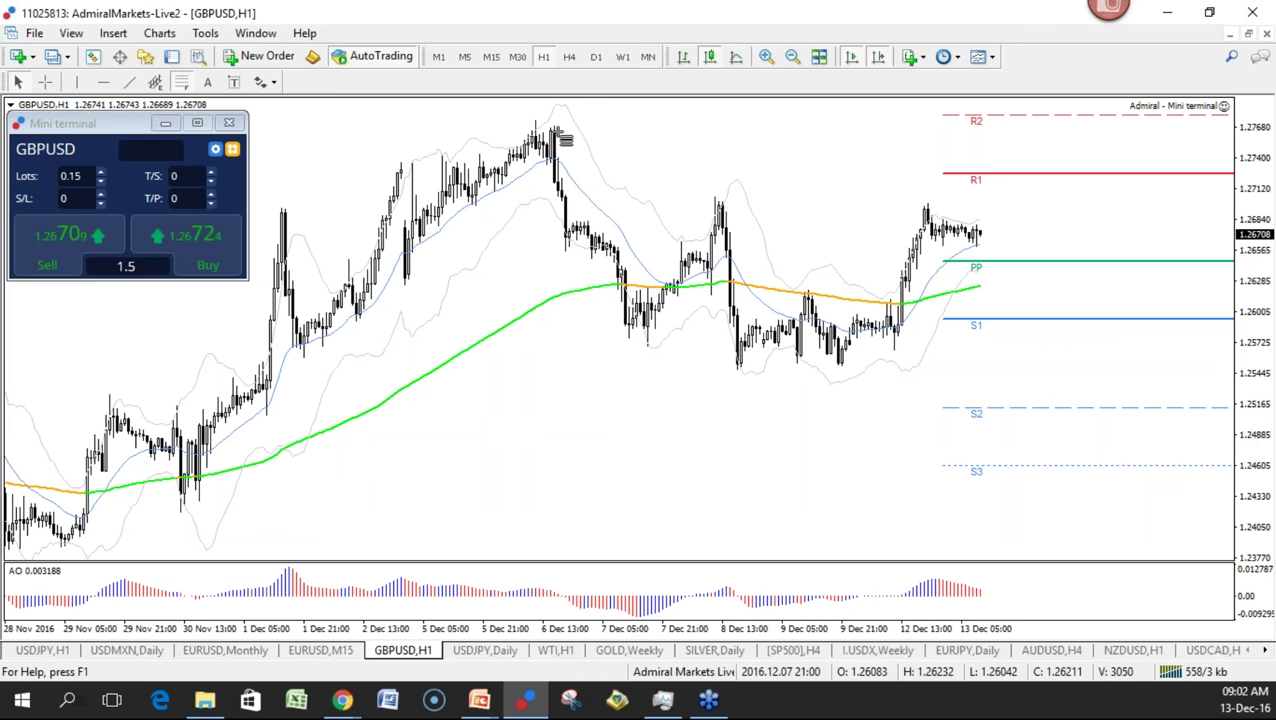
{"action": "mouse_move", "coordinate": [536, 118]}
{"action": "left_mouse_down"}
{"action": "mouse_move", "coordinate": [578, 368]}
{"action": "mouse_move", "coordinate": [602, 341]}
{"action": "left_mouse_up"}
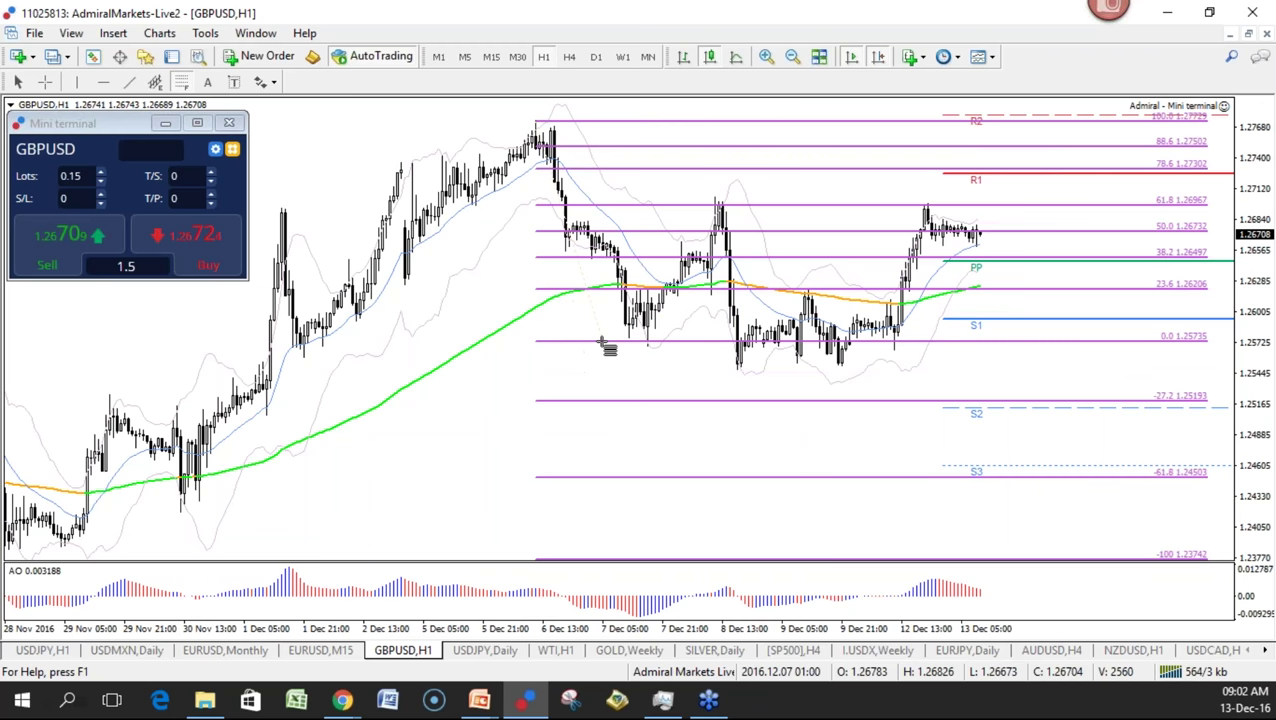
Mark the recent GBPUSD consolidation and the PP pivot area, sketch a drop from the current price, and clear the markings
{"action": "mouse_move", "coordinate": [902, 210]}
{"action": "left_mouse_down"}
{"action": "mouse_move", "coordinate": [985, 211]}
{"action": "mouse_move", "coordinate": [902, 211]}
{"action": "mouse_move", "coordinate": [1025, 250]}
{"action": "mouse_move", "coordinate": [1020, 268]}
{"action": "left_mouse_up"}
{"action": "key", "text": "Escape"}
{"action": "key", "text": "ctrl+2"}
{"action": "left_click_drag", "start_coordinate": [934, 264], "coordinate": [1029, 265]}
{"action": "left_click_drag", "start_coordinate": [918, 244], "coordinate": [1008, 244]}
{"action": "mouse_move", "coordinate": [983, 237]}
{"action": "left_mouse_down"}
{"action": "mouse_move", "coordinate": [997, 290]}
{"action": "mouse_move", "coordinate": [1020, 310]}
{"action": "mouse_move", "coordinate": [1070, 304]}
{"action": "mouse_move", "coordinate": [1088, 406]}
{"action": "mouse_move", "coordinate": [1048, 400]}
{"action": "mouse_move", "coordinate": [1060, 396]}
{"action": "left_mouse_up"}
{"action": "key", "text": "Escape"}
Sketch a blue rise to R1, circle the R1 and 78.6 zone in red with a reversal arrow, and clear the markings
{"action": "key", "text": "ctrl+2"}
{"action": "left_click_drag", "start_coordinate": [986, 237], "coordinate": [1020, 178]}
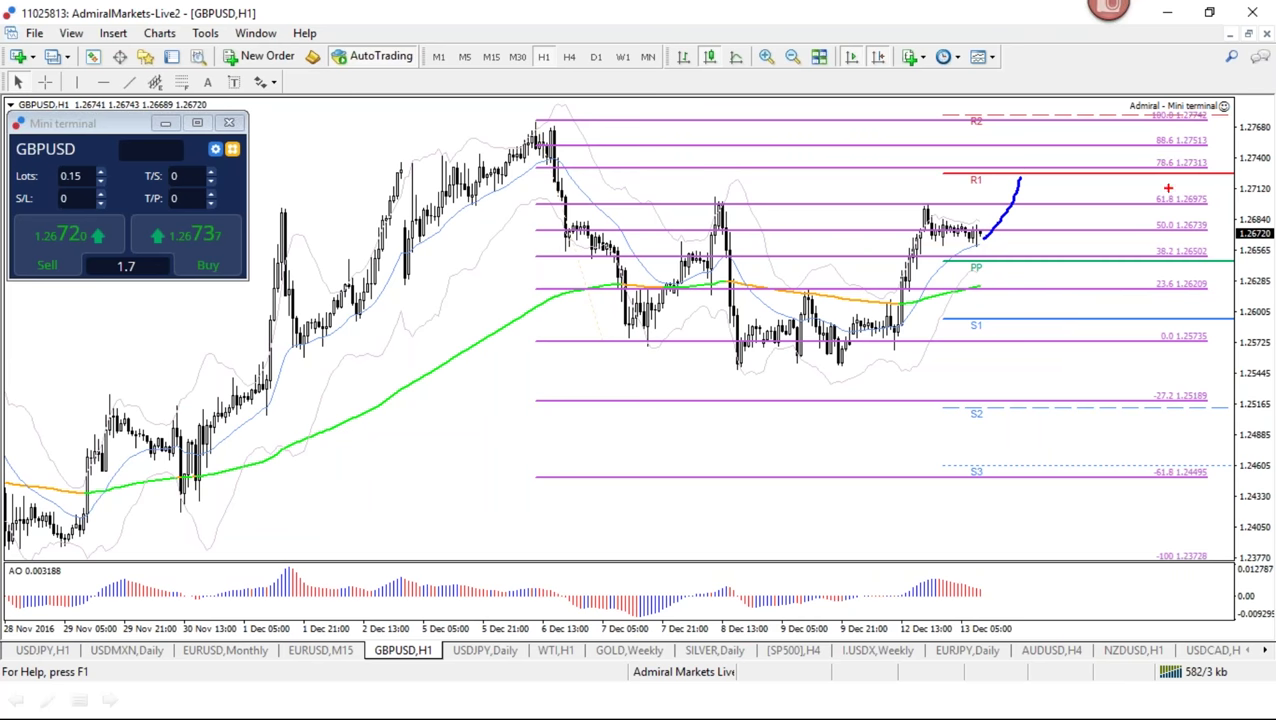
{"action": "mouse_move", "coordinate": [1217, 157]}
{"action": "left_mouse_down"}
{"action": "mouse_move", "coordinate": [1025, 156]}
{"action": "mouse_move", "coordinate": [1224, 168]}
{"action": "mouse_move", "coordinate": [1150, 158]}
{"action": "left_mouse_up"}
{"action": "mouse_move", "coordinate": [1024, 170]}
{"action": "left_mouse_down"}
{"action": "mouse_move", "coordinate": [1080, 222]}
{"action": "mouse_move", "coordinate": [1035, 211]}
{"action": "left_mouse_up"}
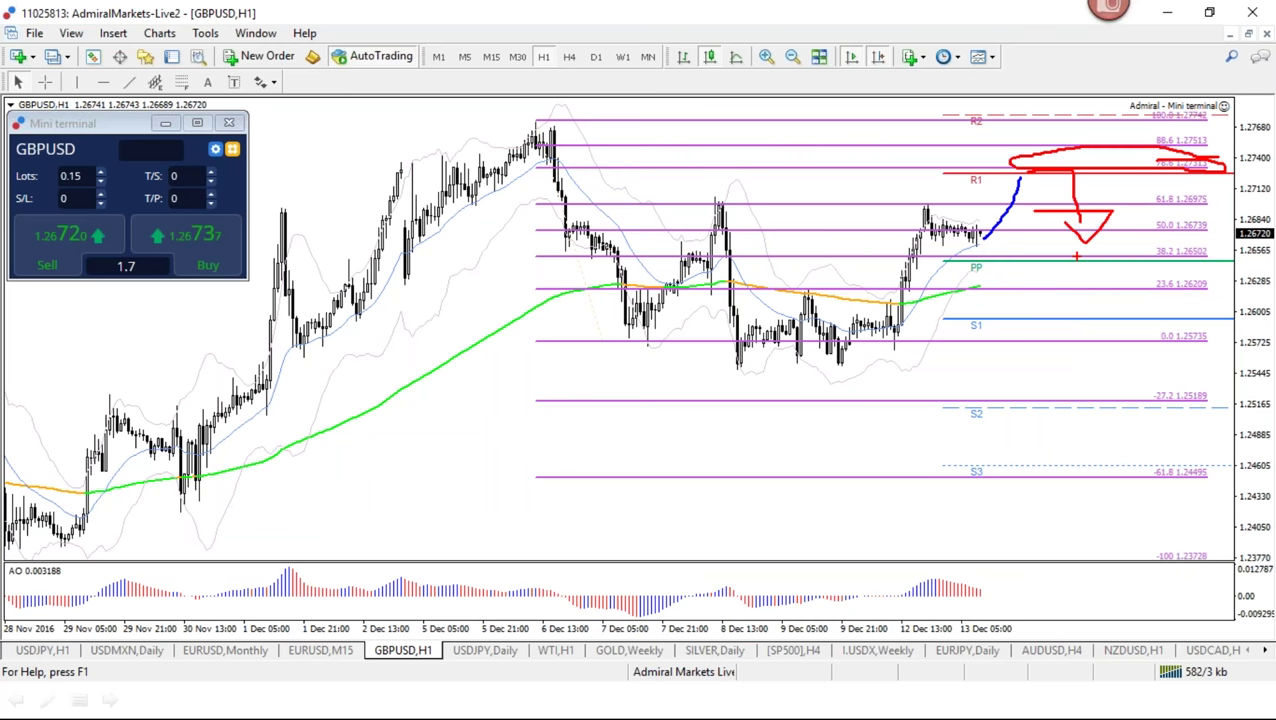
{"action": "left_click_drag", "start_coordinate": [925, 160], "coordinate": [968, 130]}
{"action": "key", "text": "Escape"}
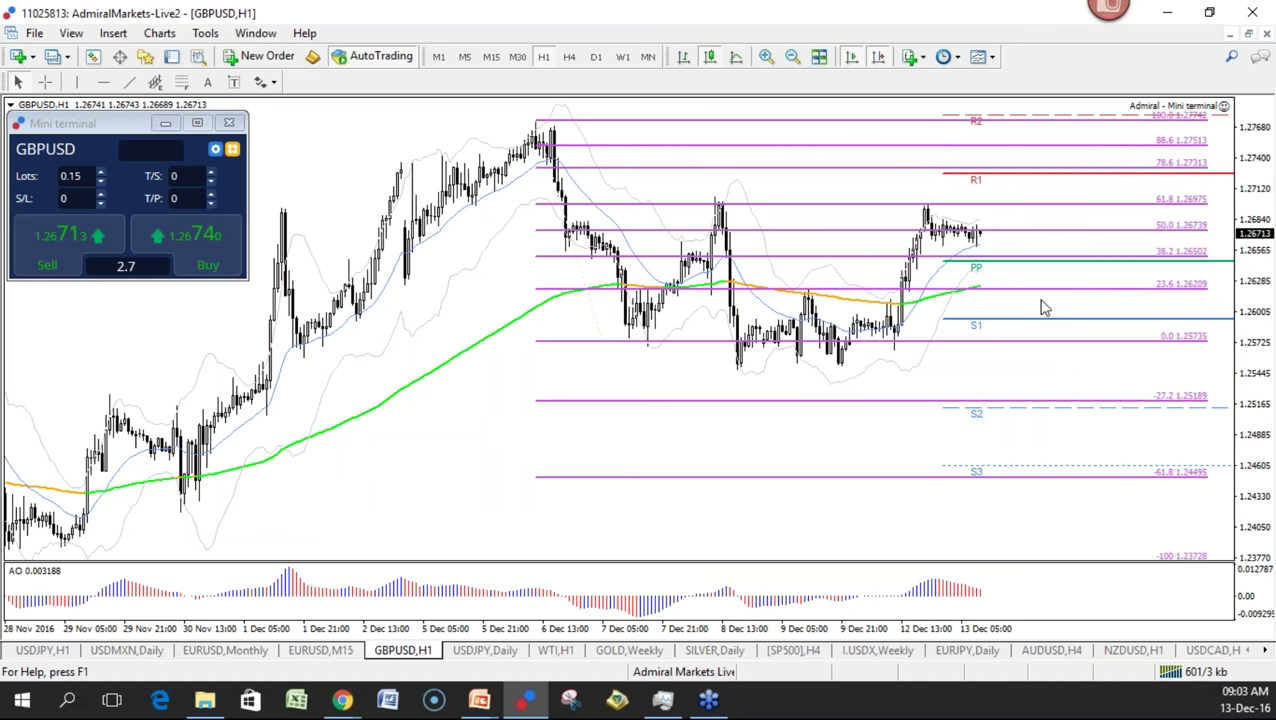
Review the input settings of the first Admiral Pivot indicator in the GBPUSD indicators list and leave them without changes
{"action": "right_click", "coordinate": [1008, 180]}
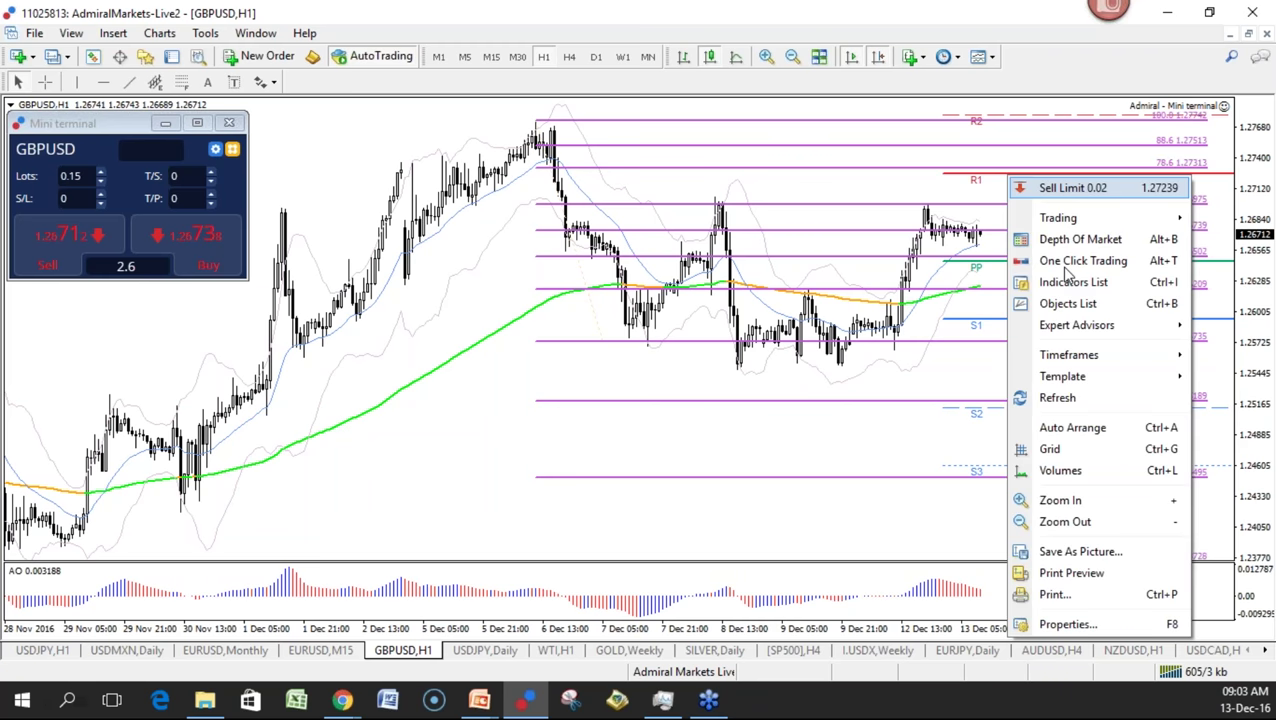
{"action": "left_click", "coordinate": [1069, 282]}
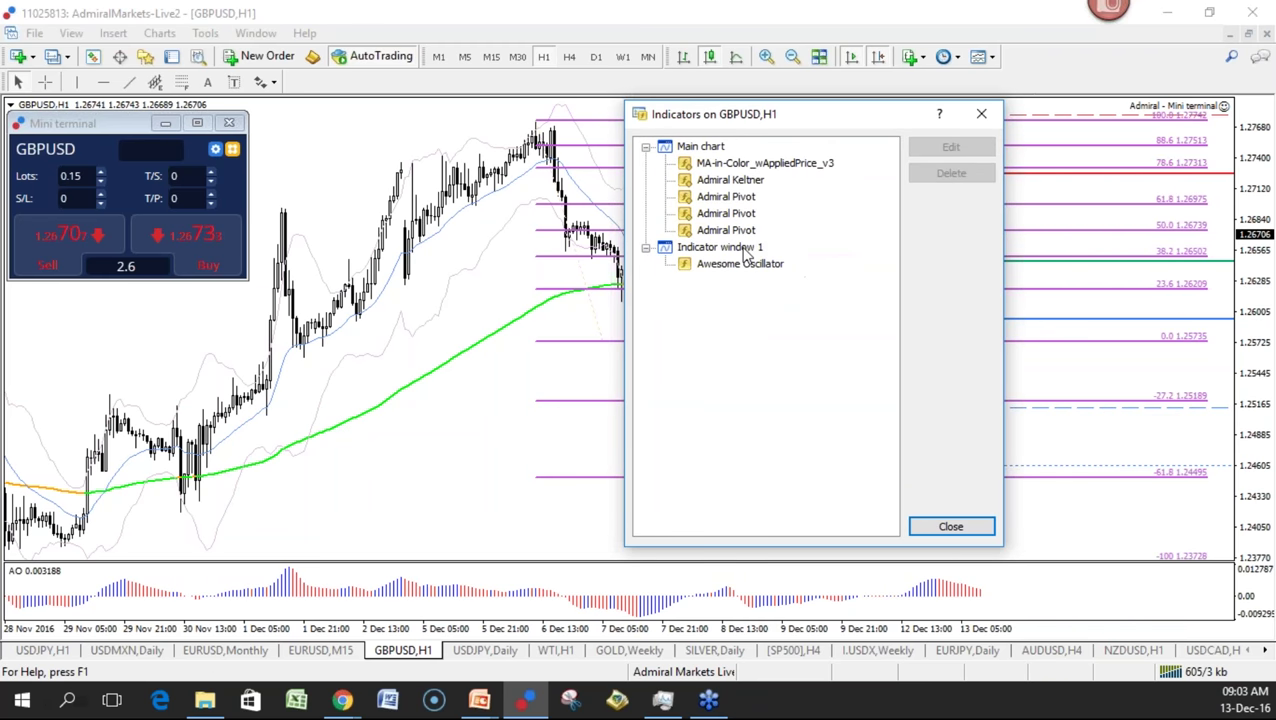
{"action": "double_click", "coordinate": [748, 198]}
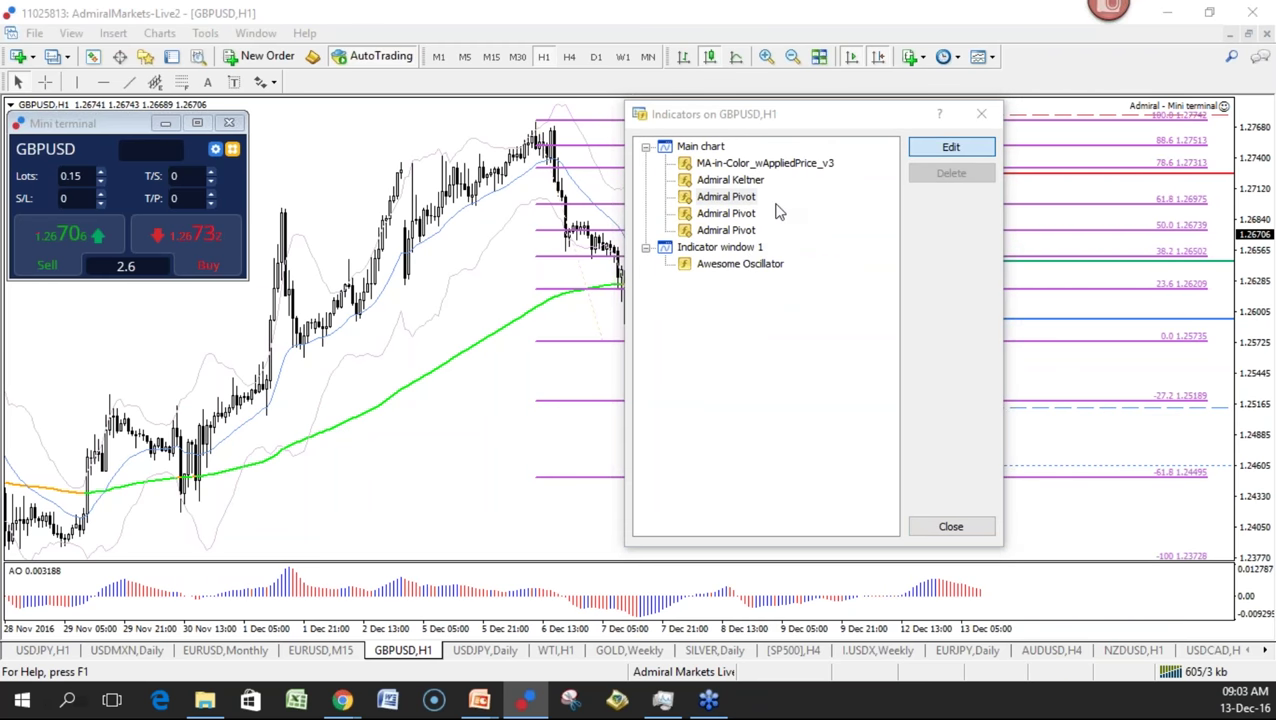
{"action": "left_click_drag", "start_coordinate": [1062, 172], "coordinate": [365, 80]}
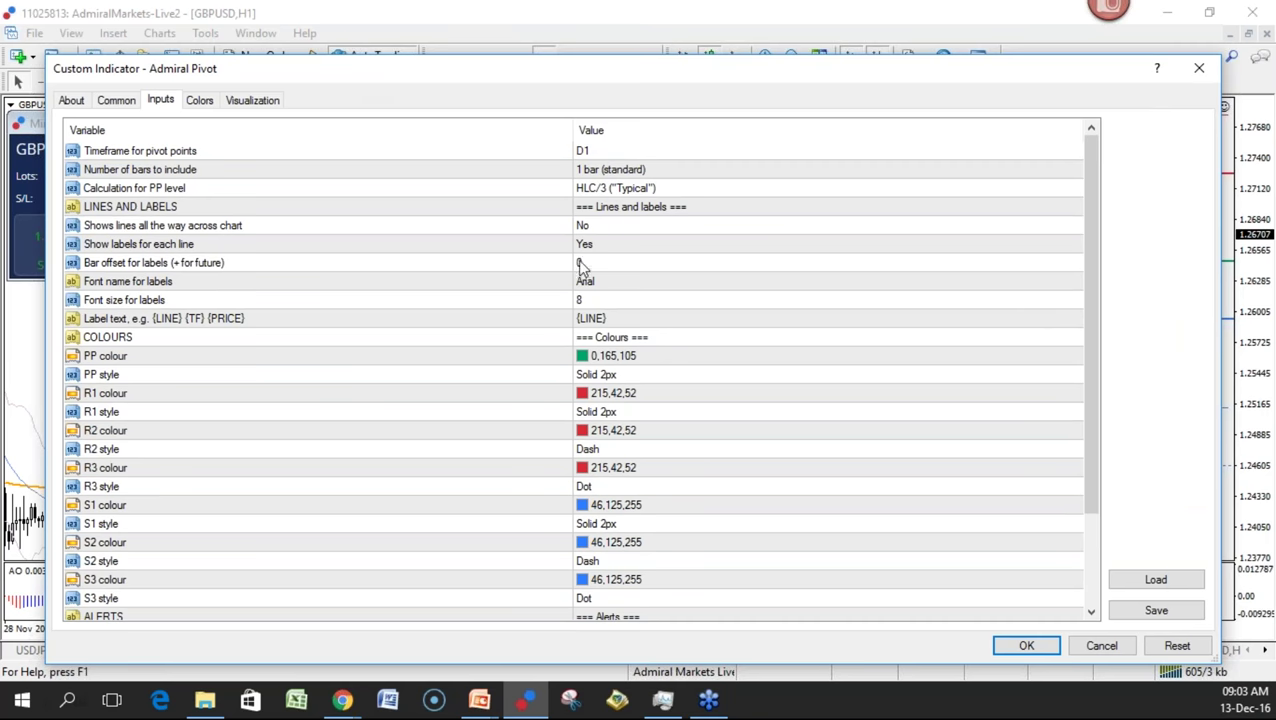
{"action": "left_click_drag", "start_coordinate": [1094, 315], "coordinate": [1103, 262]}
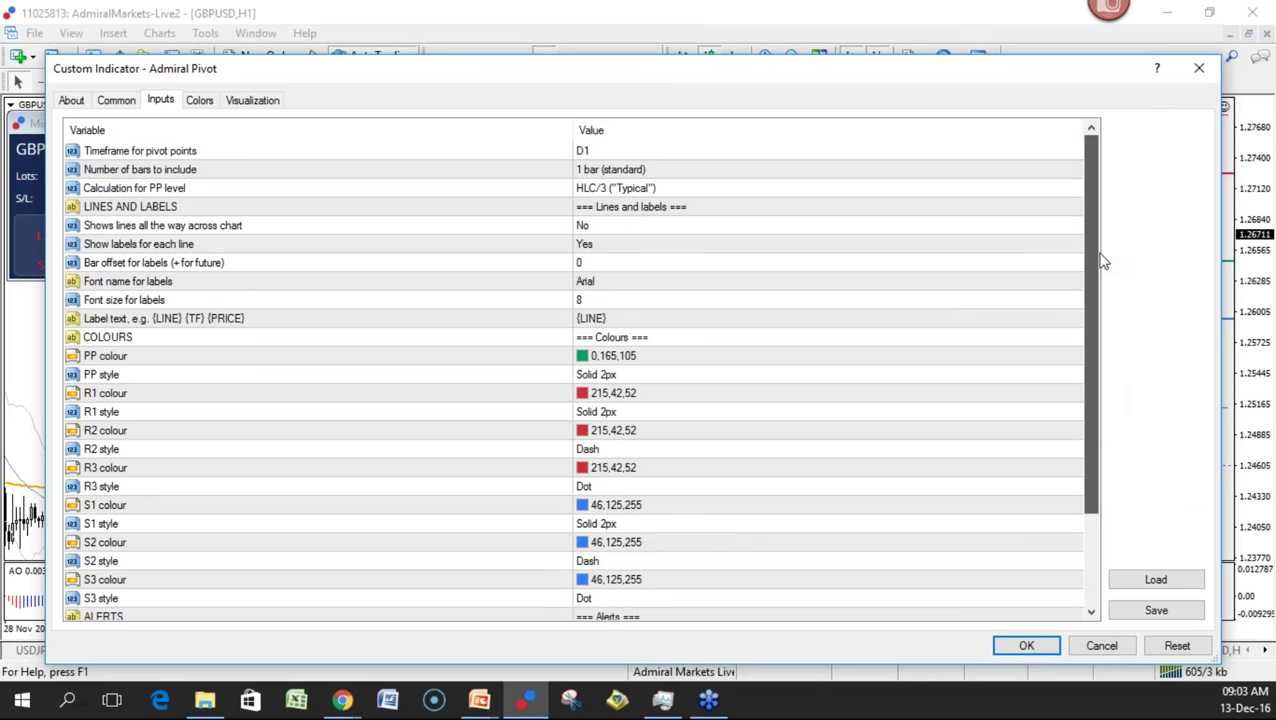
{"action": "left_click", "coordinate": [1101, 645]}
{"action": "left_click", "coordinate": [951, 527]}
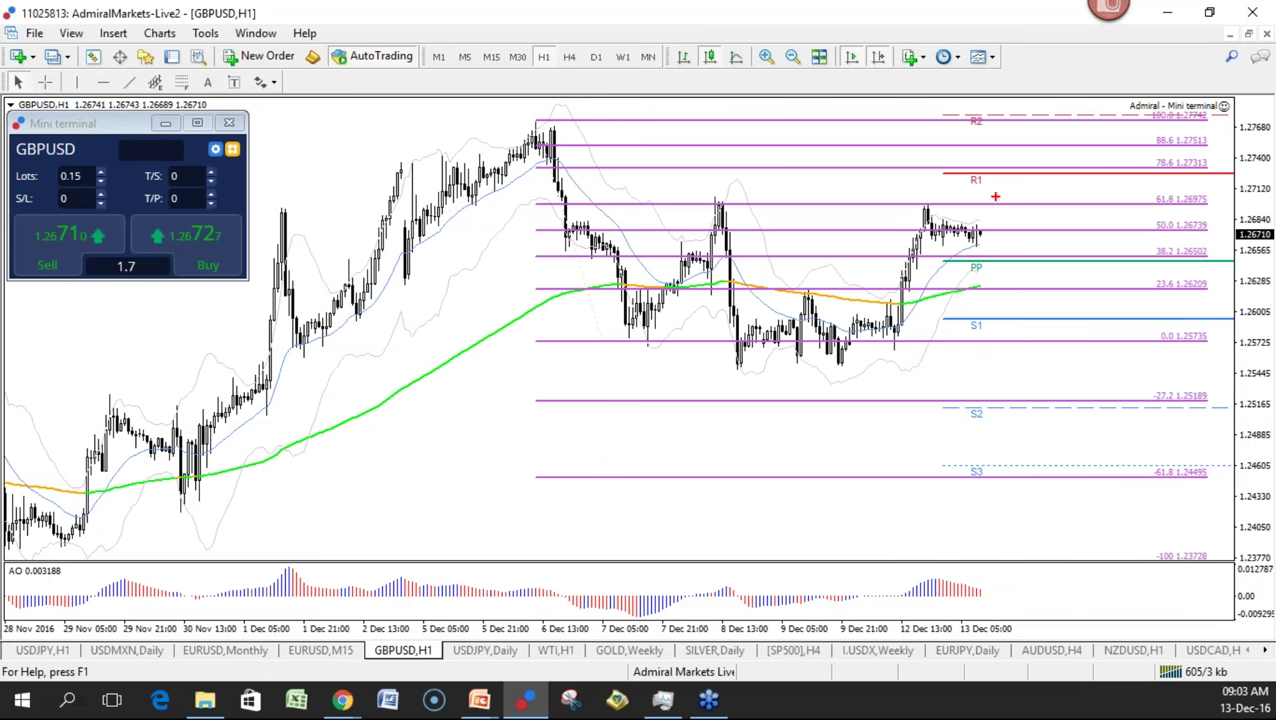
Draw a blue arrow up to R1, circle the 78.6 label in red, add a red reversal arrow, and clear the markings
{"action": "mouse_move", "coordinate": [982, 234]}
{"action": "left_mouse_down"}
{"action": "mouse_move", "coordinate": [1016, 187]}
{"action": "mouse_move", "coordinate": [1029, 207]}
{"action": "left_mouse_up"}
{"action": "mouse_move", "coordinate": [1236, 172]}
{"action": "left_mouse_down"}
{"action": "mouse_move", "coordinate": [1200, 152]}
{"action": "mouse_move", "coordinate": [1258, 172]}
{"action": "mouse_move", "coordinate": [1222, 156]}
{"action": "left_mouse_up"}
{"action": "mouse_move", "coordinate": [1002, 170]}
{"action": "left_mouse_down"}
{"action": "mouse_move", "coordinate": [1088, 178]}
{"action": "mouse_move", "coordinate": [1092, 216]}
{"action": "left_mouse_up"}
{"action": "mouse_move", "coordinate": [1062, 212]}
{"action": "left_mouse_down"}
{"action": "mouse_move", "coordinate": [1100, 230]}
{"action": "mouse_move", "coordinate": [1128, 214]}
{"action": "left_mouse_up"}
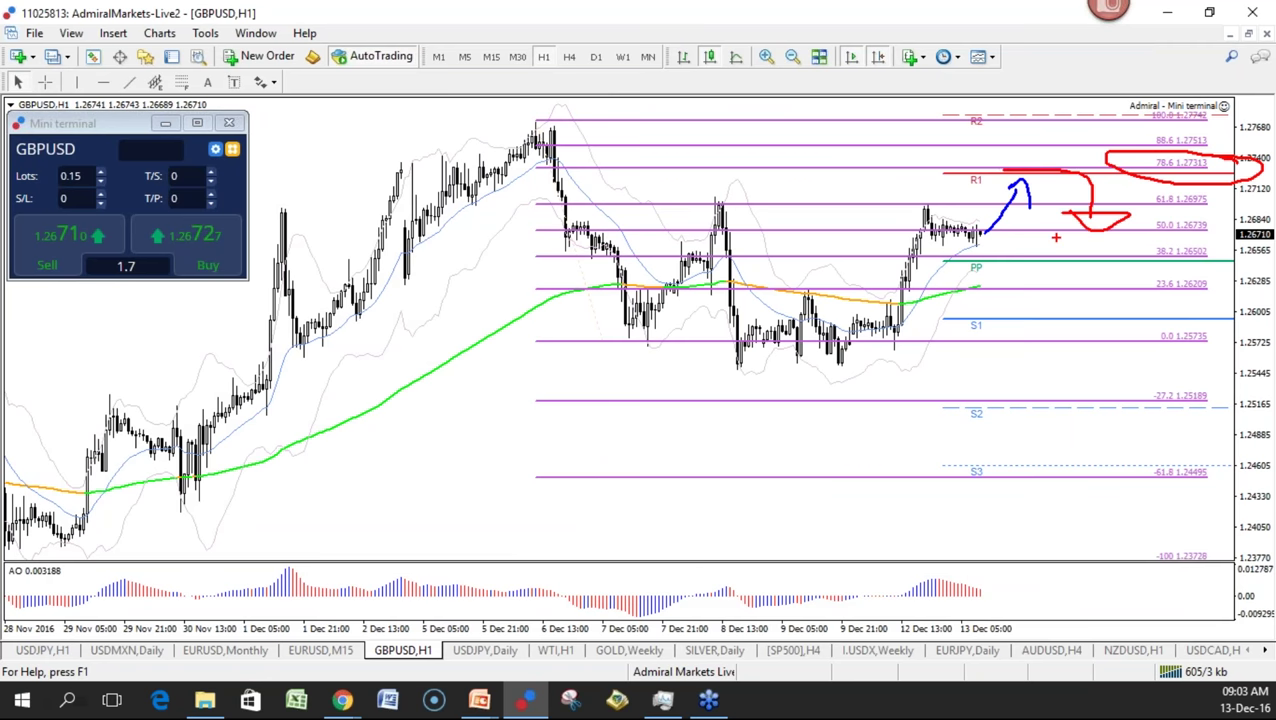
{"action": "key", "text": "Escape"}
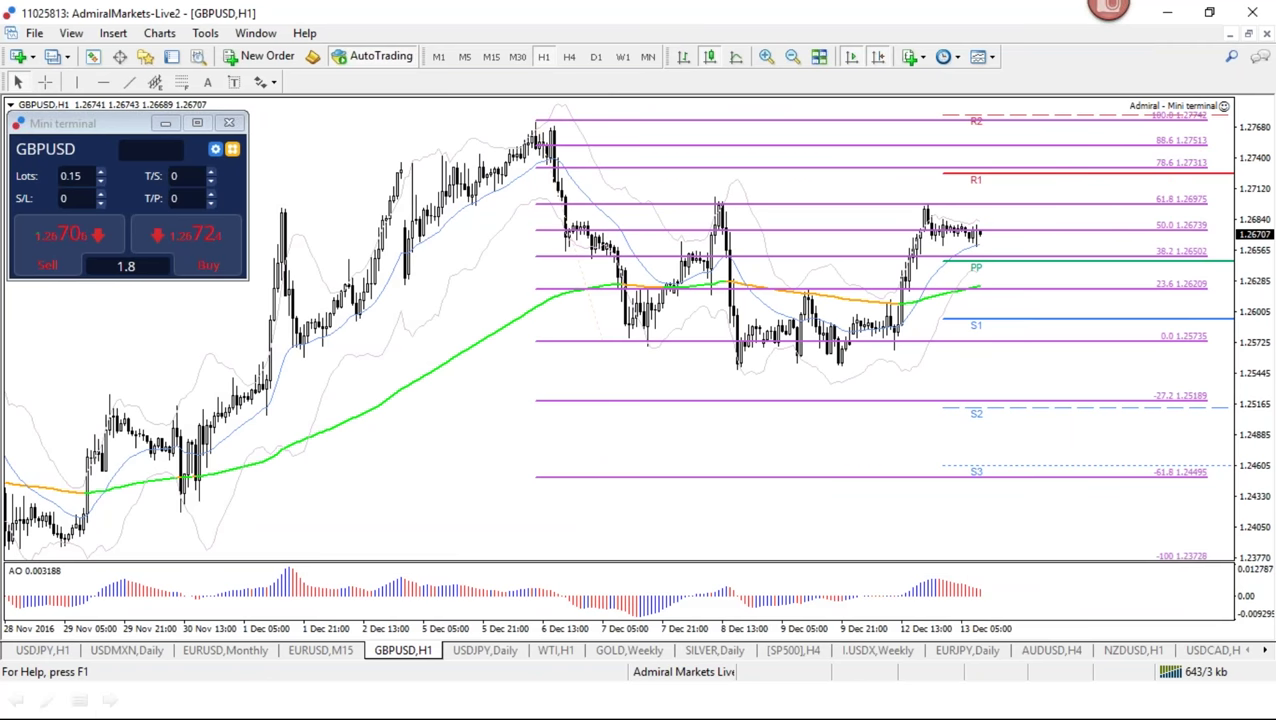
On the GBPUSD H4 chart, sketch a short red down arrow and a long blue rise that turns down, and clear both
{"action": "left_click", "coordinate": [568, 65]}
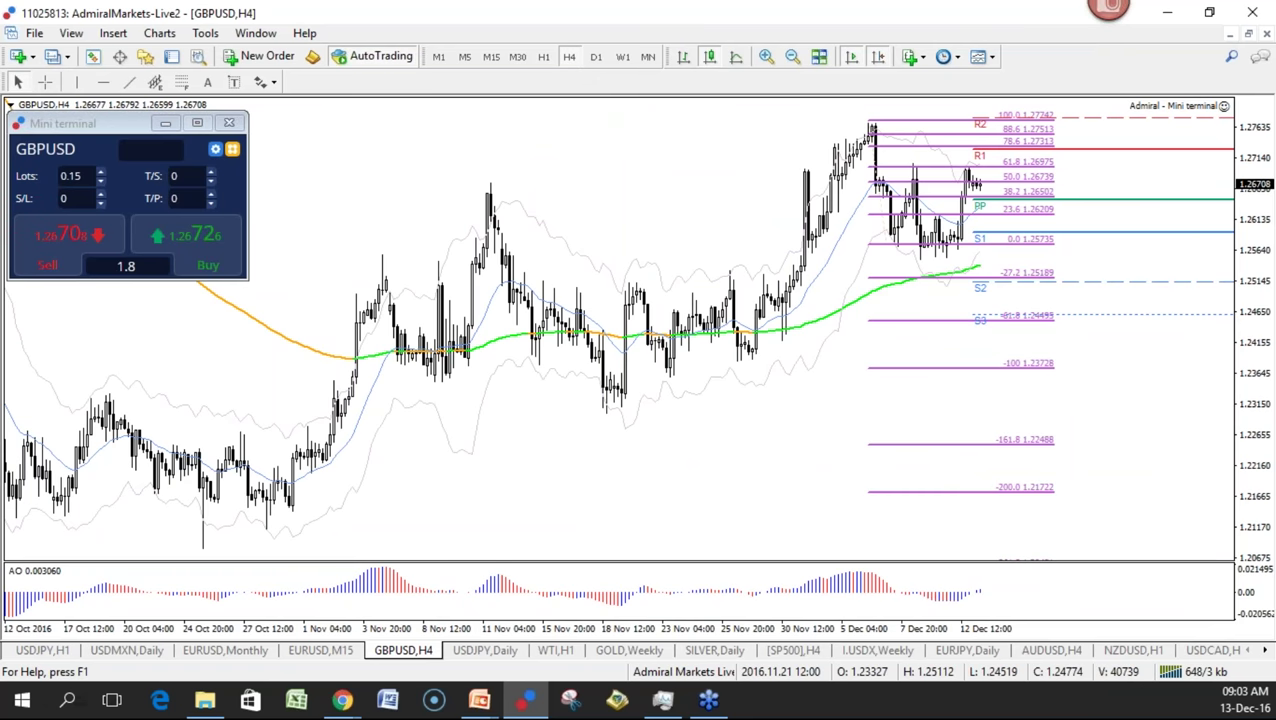
{"action": "mouse_move", "coordinate": [337, 139]}
{"action": "left_mouse_down"}
{"action": "mouse_move", "coordinate": [364, 185]}
{"action": "mouse_move", "coordinate": [376, 170]}
{"action": "left_mouse_up"}
{"action": "mouse_move", "coordinate": [271, 535]}
{"action": "left_mouse_down"}
{"action": "mouse_move", "coordinate": [900, 411]}
{"action": "mouse_move", "coordinate": [937, 442]}
{"action": "left_mouse_up"}
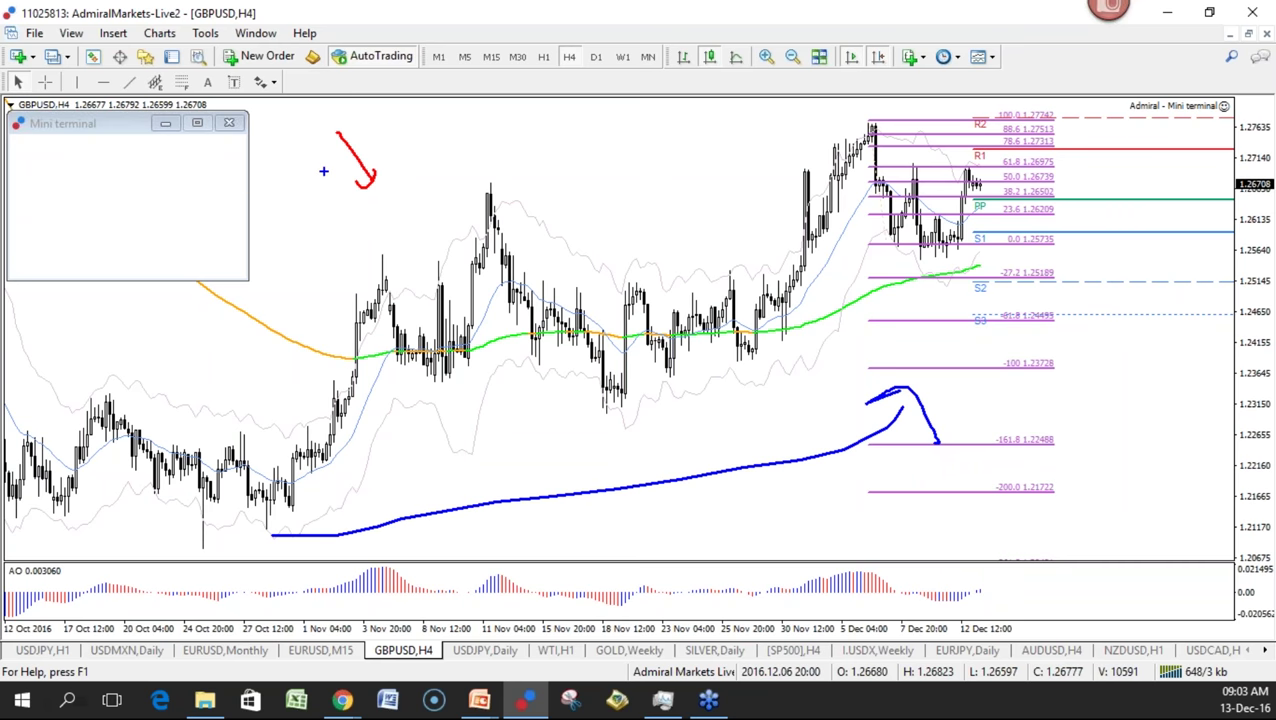
{"action": "key", "text": "Escape"}
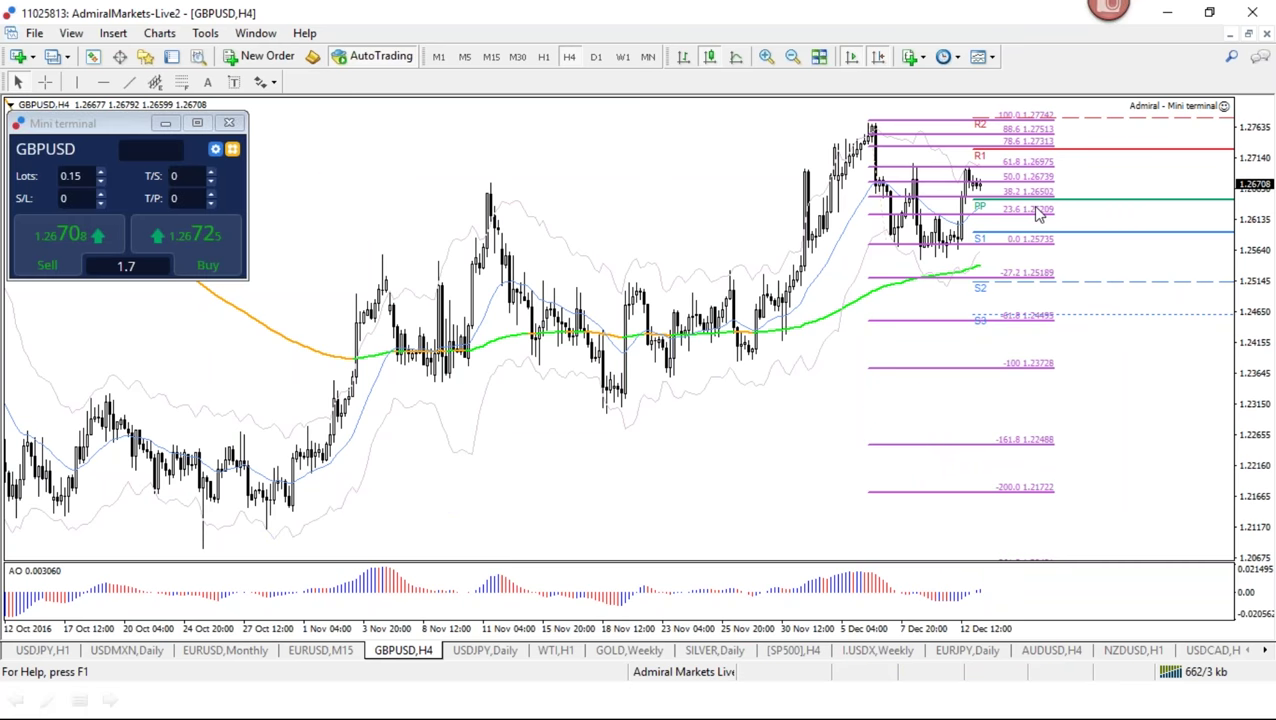
Draw a yellow trendline under the rising GBPUSD H4 lows and anchor its start on the October 25 low
{"action": "left_click", "coordinate": [129, 82]}
{"action": "mouse_move", "coordinate": [216, 548]}
{"action": "left_mouse_down"}
{"action": "mouse_move", "coordinate": [1096, 262]}
{"action": "mouse_move", "coordinate": [1077, 240]}
{"action": "left_mouse_up"}
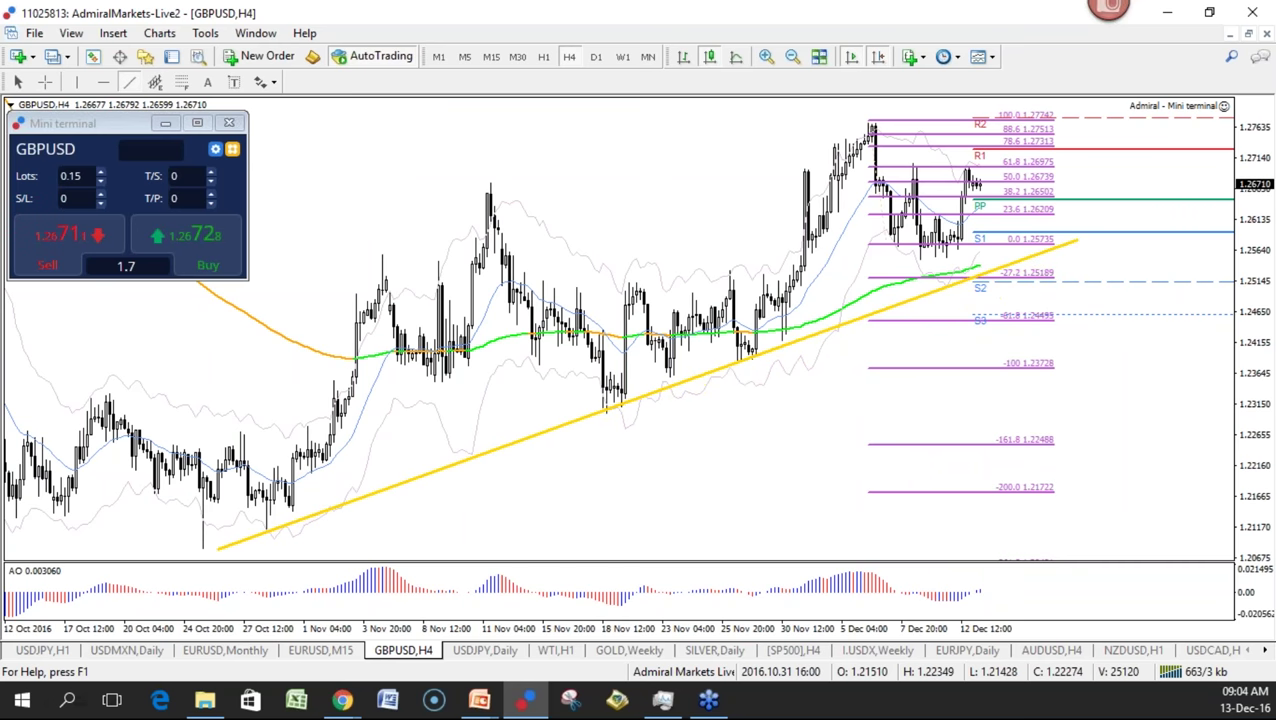
{"action": "double_click", "coordinate": [216, 549]}
{"action": "left_click_drag", "start_coordinate": [216, 549], "coordinate": [203, 551]}
{"action": "double_click", "coordinate": [204, 550]}
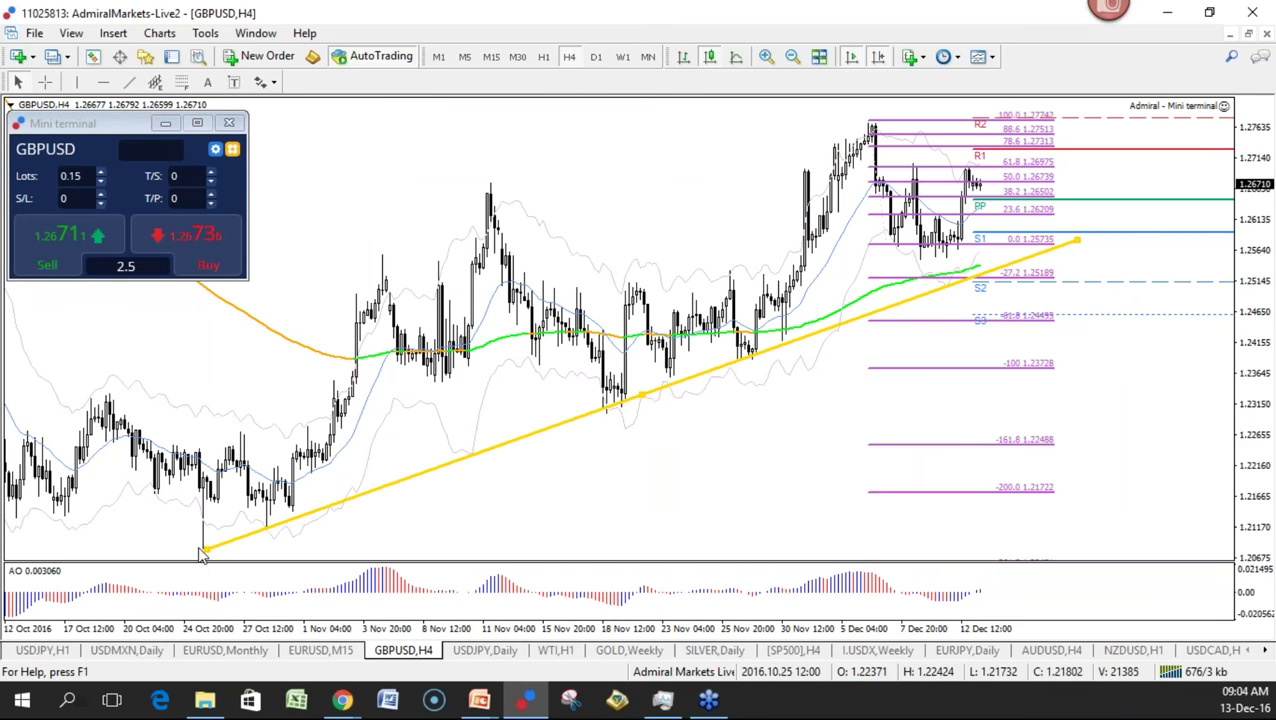
{"action": "left_click_drag", "start_coordinate": [206, 557], "coordinate": [205, 557]}
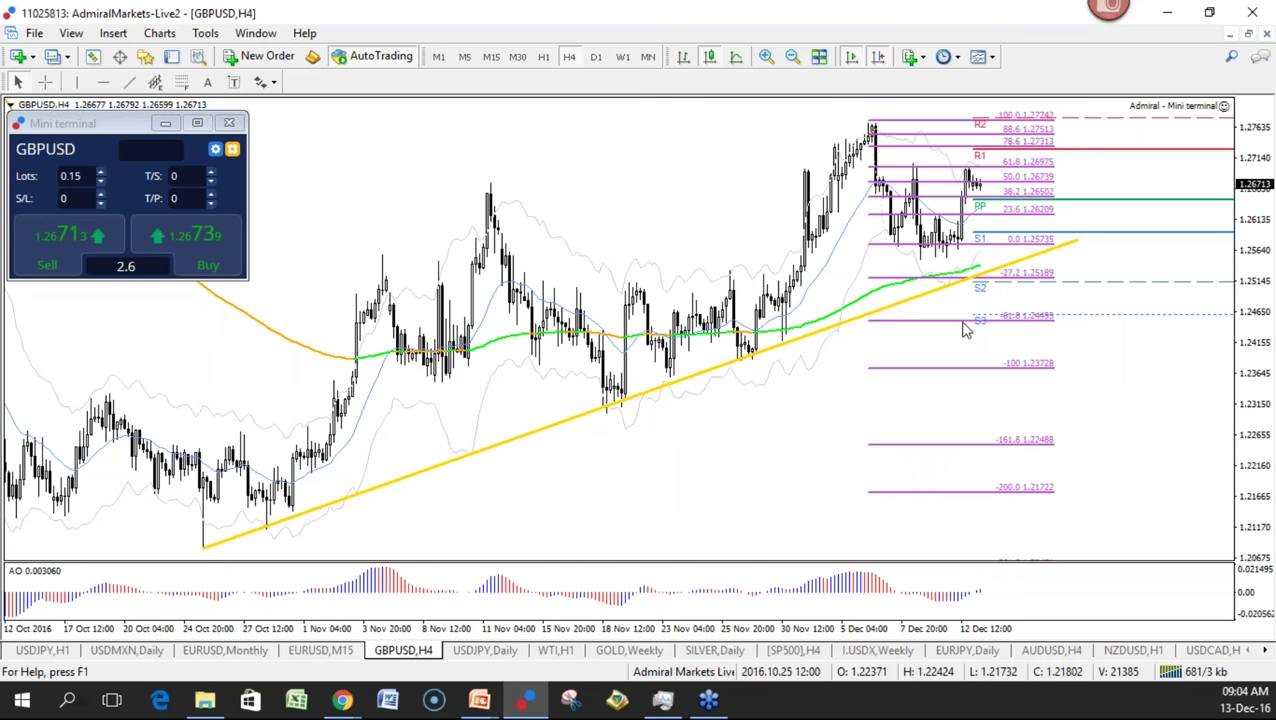
Sketch blue and red arrows falling below the trendline to the -100 level, box the R1 to S1 range in blue, and clear everything
{"action": "left_click_drag", "start_coordinate": [978, 313], "coordinate": [1275, 312]}
{"action": "mouse_move", "coordinate": [986, 312]}
{"action": "left_mouse_down"}
{"action": "mouse_move", "coordinate": [1004, 262]}
{"action": "mouse_move", "coordinate": [989, 255]}
{"action": "mouse_move", "coordinate": [1035, 273]}
{"action": "mouse_move", "coordinate": [1019, 381]}
{"action": "mouse_move", "coordinate": [954, 378]}
{"action": "left_mouse_up"}
{"action": "key", "text": "Escape"}
{"action": "key", "text": "ctrl+2"}
{"action": "key", "text": "r"}
{"action": "mouse_move", "coordinate": [993, 287]}
{"action": "left_mouse_down"}
{"action": "mouse_move", "coordinate": [996, 352]}
{"action": "mouse_move", "coordinate": [1046, 380]}
{"action": "mouse_move", "coordinate": [970, 394]}
{"action": "left_mouse_up"}
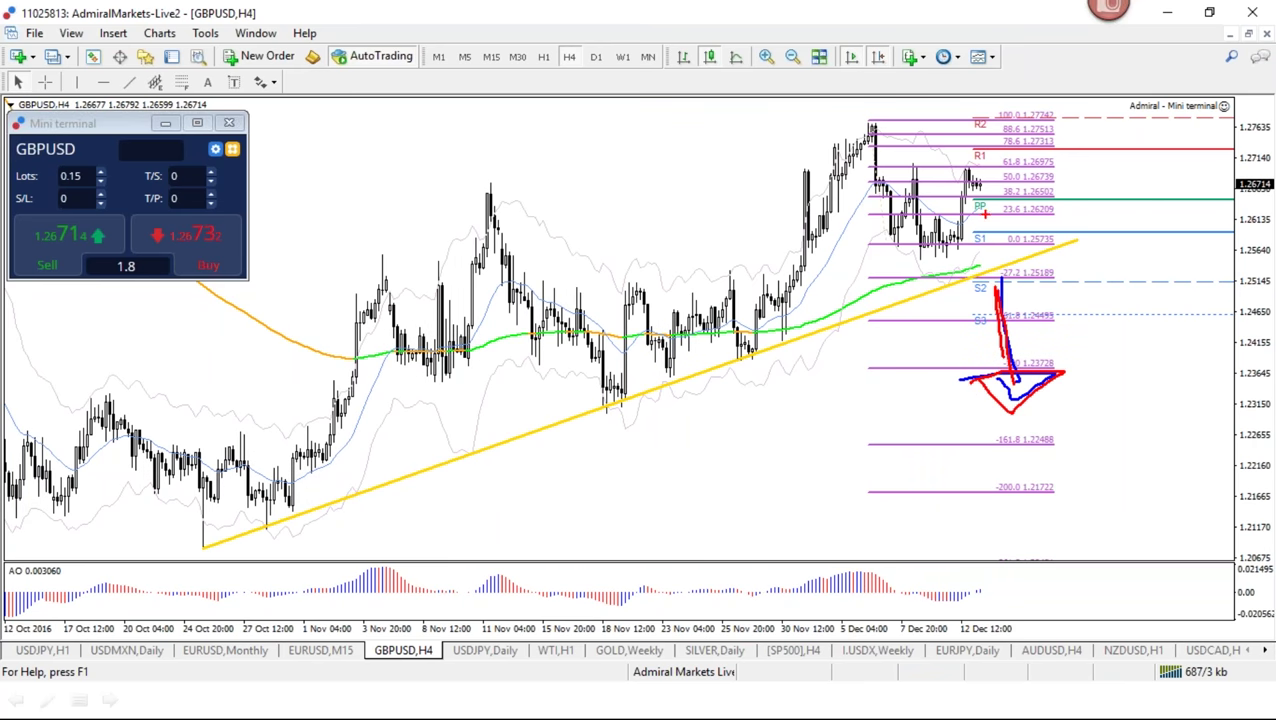
{"action": "mouse_move", "coordinate": [975, 186]}
{"action": "left_mouse_down"}
{"action": "mouse_move", "coordinate": [1006, 219]}
{"action": "mouse_move", "coordinate": [1058, 148]}
{"action": "left_mouse_up"}
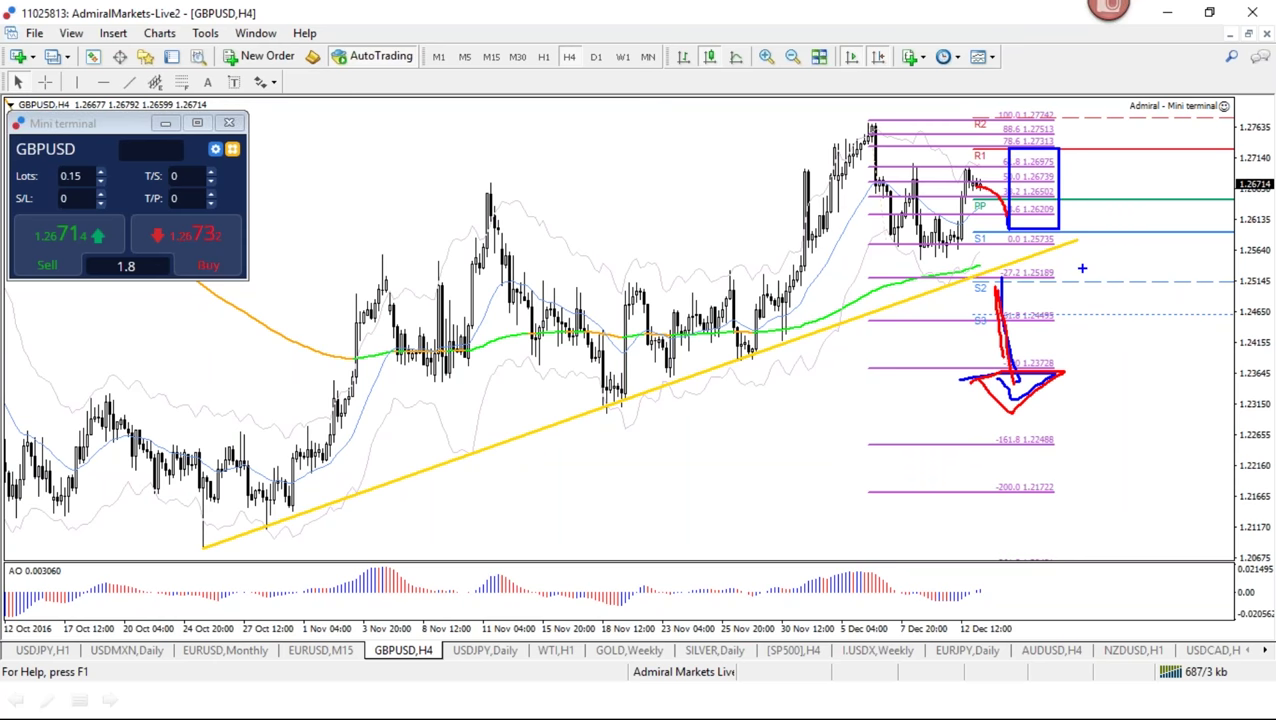
{"action": "key", "text": "Escape"}
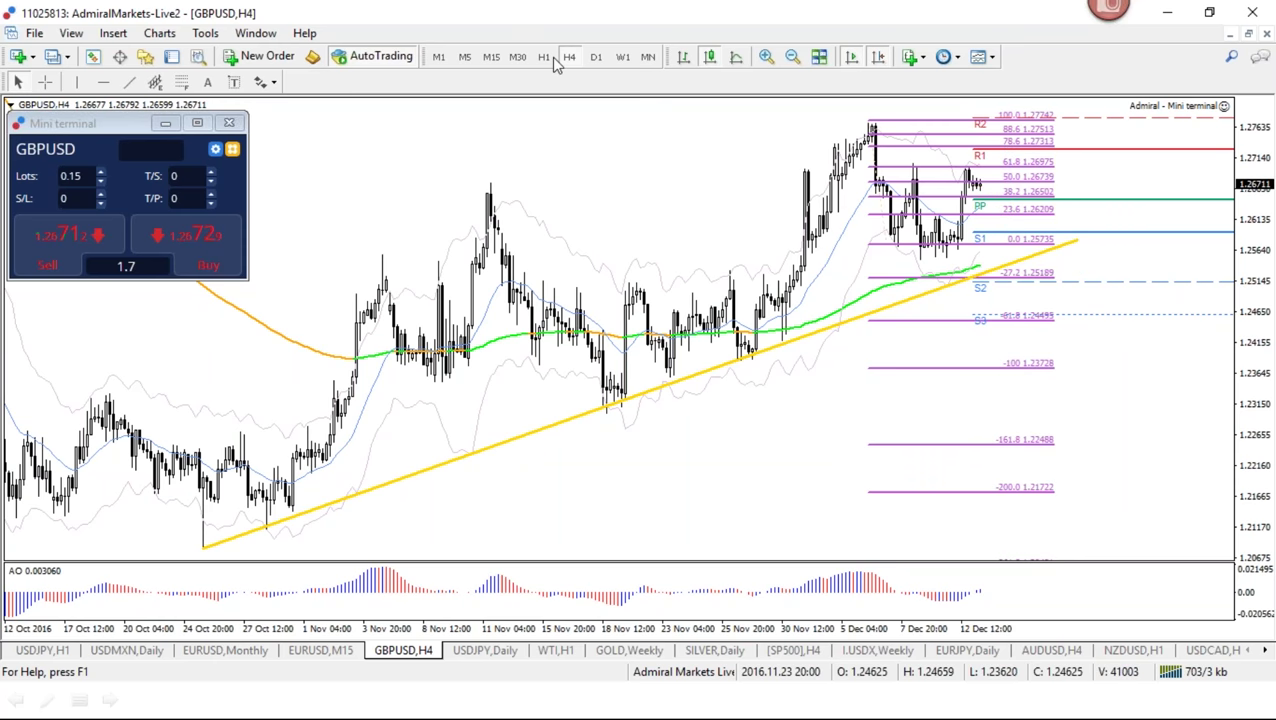
Switch GBPUSD to H1, try writing "4" and "D" in blue with arrows beside them, and erase the notes
{"action": "left_click", "coordinate": [549, 57]}
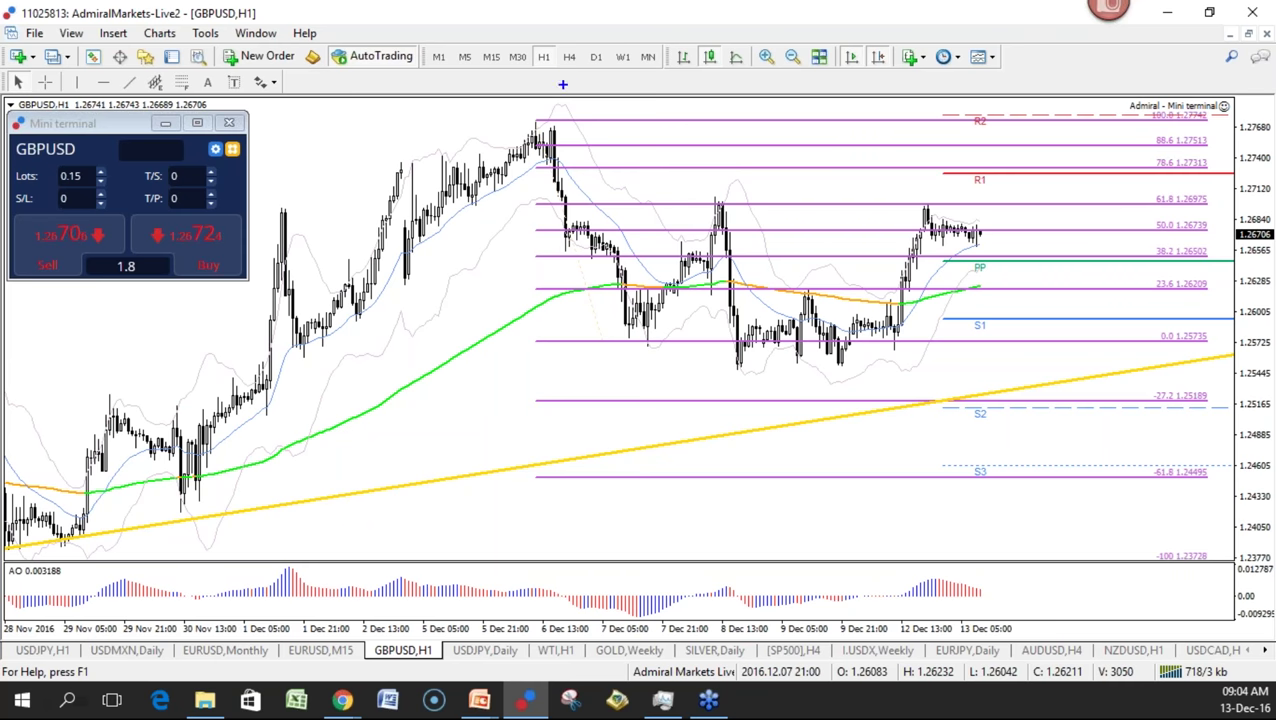
{"action": "mouse_move", "coordinate": [462, 376]}
{"action": "left_mouse_down"}
{"action": "mouse_move", "coordinate": [478, 394]}
{"action": "mouse_move", "coordinate": [447, 462]}
{"action": "mouse_move", "coordinate": [470, 462]}
{"action": "left_mouse_up"}
{"action": "mouse_move", "coordinate": [492, 404]}
{"action": "left_mouse_down"}
{"action": "mouse_move", "coordinate": [505, 412]}
{"action": "mouse_move", "coordinate": [566, 360]}
{"action": "left_mouse_up"}
{"action": "left_click_drag", "start_coordinate": [510, 476], "coordinate": [577, 429]}
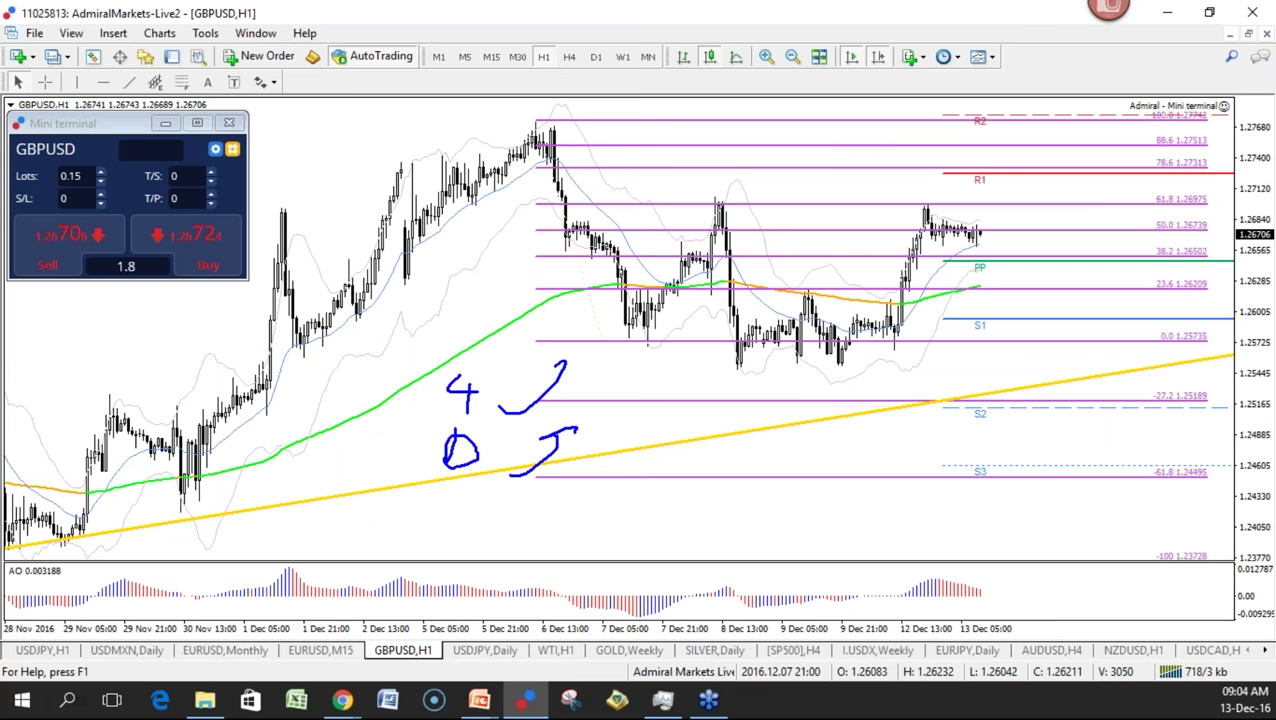
{"action": "left_click_drag", "start_coordinate": [547, 355], "coordinate": [579, 366]}
{"action": "key", "text": "w"}
{"action": "key", "text": "w"}
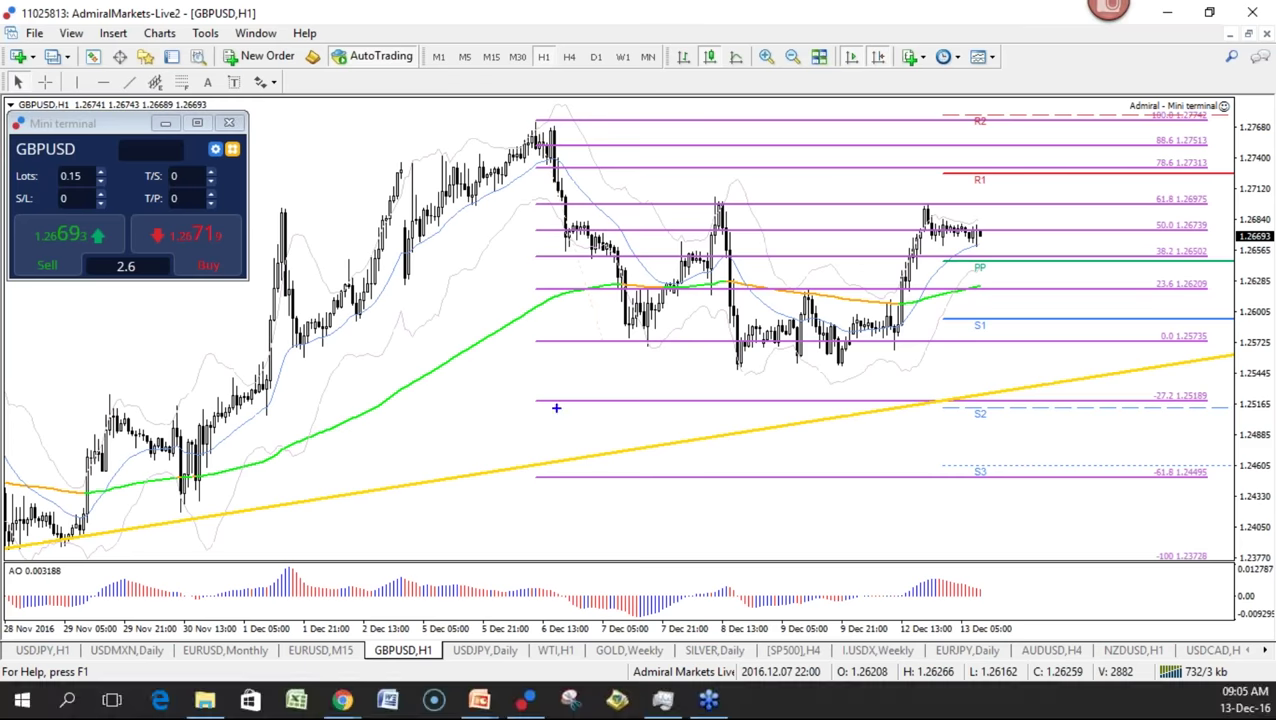
Write "4" and "D" in blue near the trendline, each with an upward arrow beside it
{"action": "mouse_move", "coordinate": [458, 378]}
{"action": "left_mouse_down"}
{"action": "mouse_move", "coordinate": [502, 396]}
{"action": "mouse_move", "coordinate": [470, 437]}
{"action": "left_mouse_up"}
{"action": "left_click_drag", "start_coordinate": [461, 446], "coordinate": [458, 474]}
{"action": "left_click_drag", "start_coordinate": [424, 482], "coordinate": [478, 472]}
{"action": "mouse_move", "coordinate": [514, 422]}
{"action": "left_mouse_down"}
{"action": "mouse_move", "coordinate": [556, 366]}
{"action": "mouse_move", "coordinate": [560, 382]}
{"action": "left_mouse_up"}
{"action": "mouse_move", "coordinate": [556, 432]}
{"action": "left_mouse_down"}
{"action": "mouse_move", "coordinate": [530, 464]}
{"action": "mouse_move", "coordinate": [564, 446]}
{"action": "left_mouse_up"}
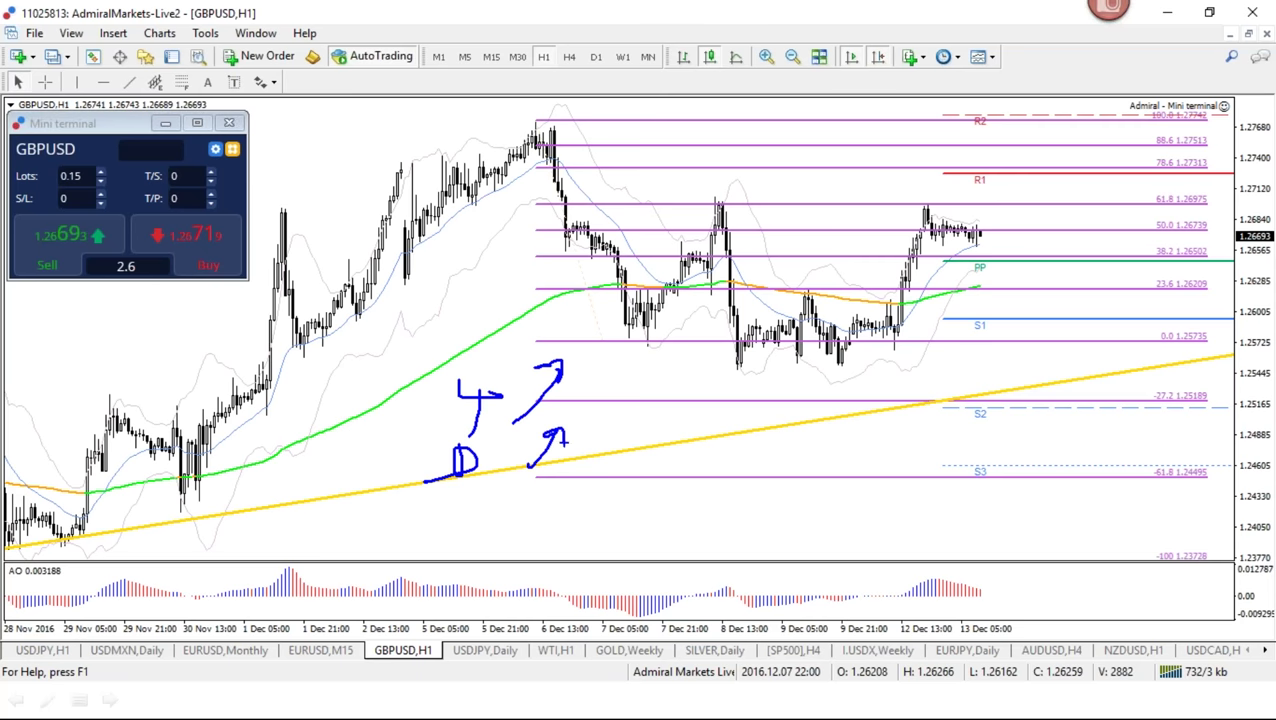
Write "W", a down arrow and "→ R" in red, box the note, and draw a curved arrow toward the blue labels
{"action": "key", "text": "r"}
{"action": "mouse_move", "coordinate": [433, 515]}
{"action": "left_mouse_down"}
{"action": "mouse_move", "coordinate": [474, 540]}
{"action": "mouse_move", "coordinate": [516, 518]}
{"action": "mouse_move", "coordinate": [556, 546]}
{"action": "mouse_move", "coordinate": [626, 521]}
{"action": "mouse_move", "coordinate": [616, 527]}
{"action": "mouse_move", "coordinate": [658, 546]}
{"action": "left_mouse_up"}
{"action": "mouse_move", "coordinate": [655, 510]}
{"action": "left_mouse_down"}
{"action": "mouse_move", "coordinate": [672, 509]}
{"action": "mouse_move", "coordinate": [690, 545]}
{"action": "left_mouse_up"}
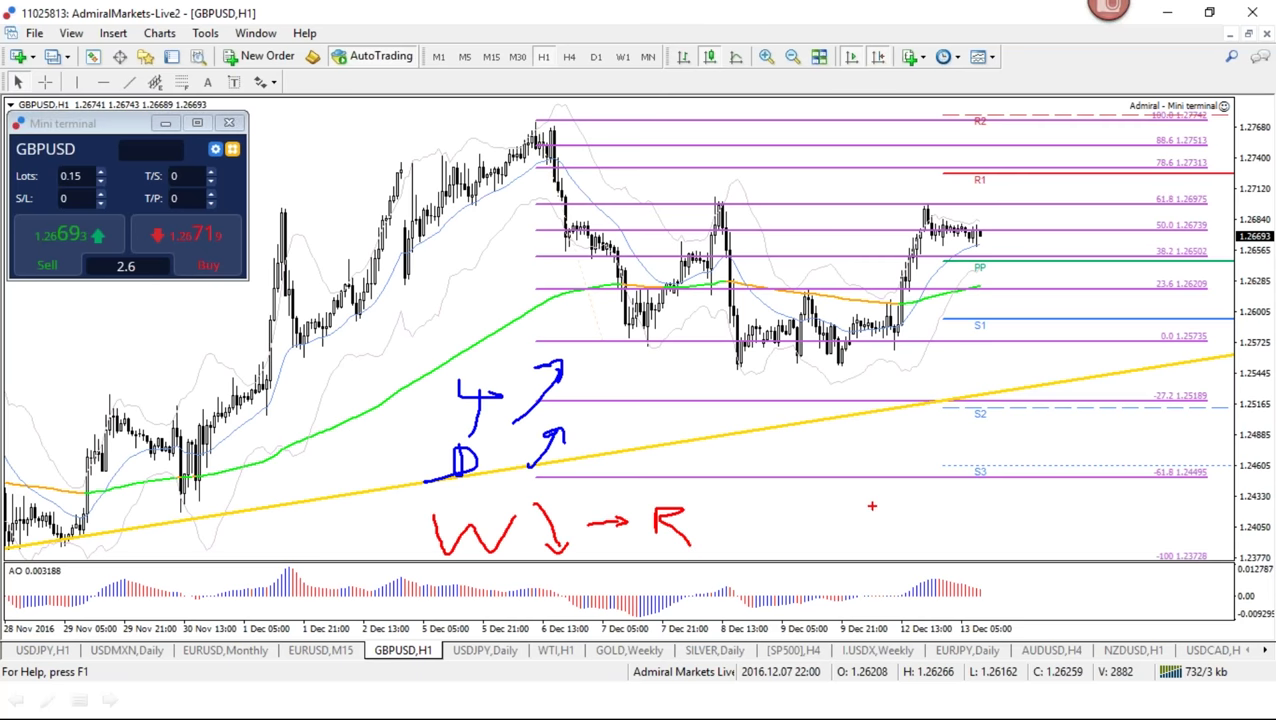
{"action": "mouse_move", "coordinate": [384, 498]}
{"action": "left_mouse_down"}
{"action": "mouse_move", "coordinate": [774, 590]}
{"action": "mouse_move", "coordinate": [450, 494]}
{"action": "mouse_move", "coordinate": [362, 502]}
{"action": "left_mouse_up"}
{"action": "mouse_move", "coordinate": [808, 548]}
{"action": "left_mouse_down"}
{"action": "mouse_move", "coordinate": [815, 437]}
{"action": "mouse_move", "coordinate": [666, 437]}
{"action": "mouse_move", "coordinate": [735, 461]}
{"action": "left_mouse_up"}
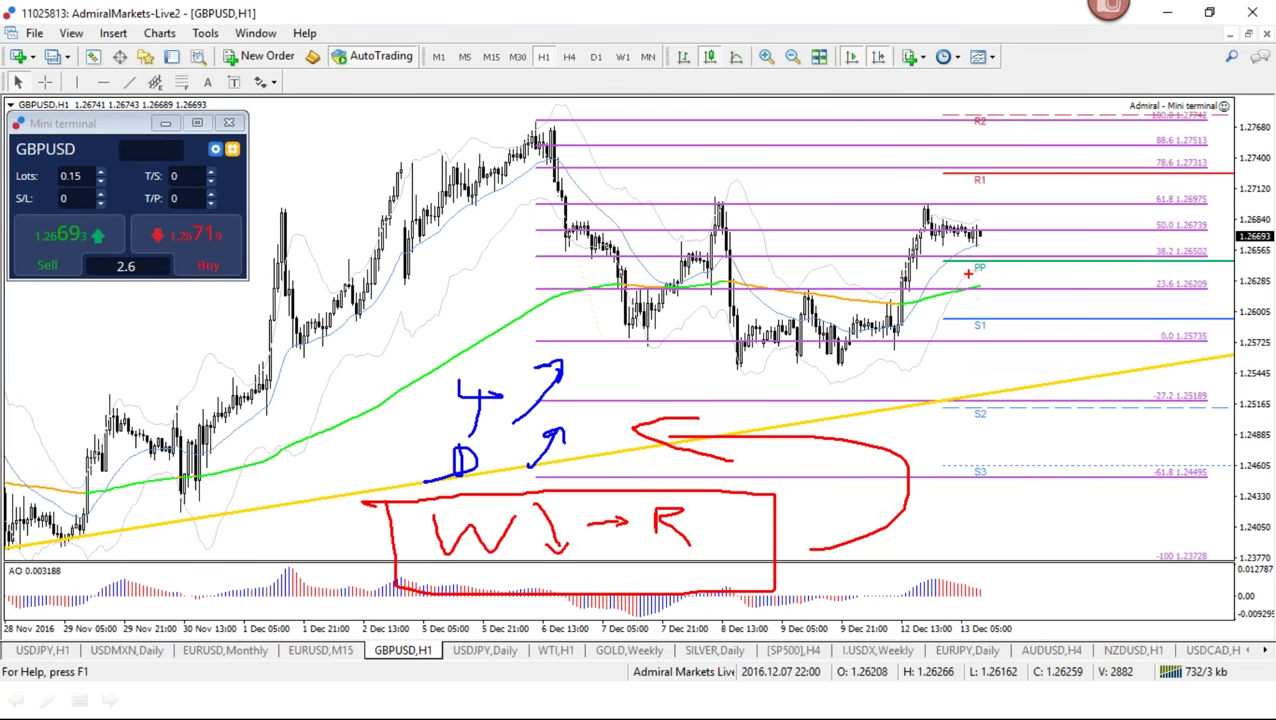
Draw a red reversal arrow from R1 down to the PP pivot and another falling from the trendline to the -100 level
{"action": "mouse_move", "coordinate": [978, 180]}
{"action": "left_mouse_down"}
{"action": "mouse_move", "coordinate": [1050, 186]}
{"action": "mouse_move", "coordinate": [1102, 262]}
{"action": "left_mouse_up"}
{"action": "mouse_move", "coordinate": [1084, 240]}
{"action": "left_mouse_down"}
{"action": "mouse_move", "coordinate": [1116, 250]}
{"action": "mouse_move", "coordinate": [1064, 252]}
{"action": "left_mouse_up"}
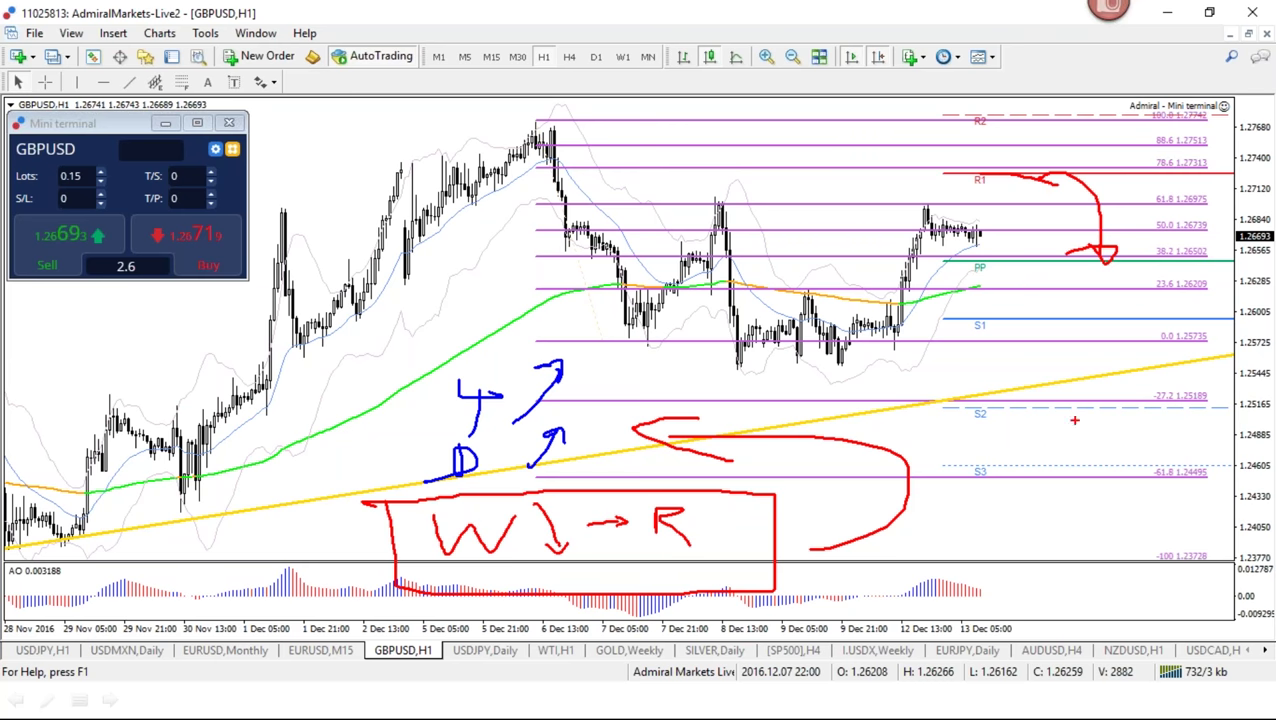
{"action": "mouse_move", "coordinate": [1062, 388]}
{"action": "left_mouse_down"}
{"action": "mouse_move", "coordinate": [1090, 565]}
{"action": "mouse_move", "coordinate": [1098, 576]}
{"action": "mouse_move", "coordinate": [1130, 545]}
{"action": "left_mouse_up"}
{"action": "left_click_drag", "start_coordinate": [1130, 545], "coordinate": [1062, 546]}
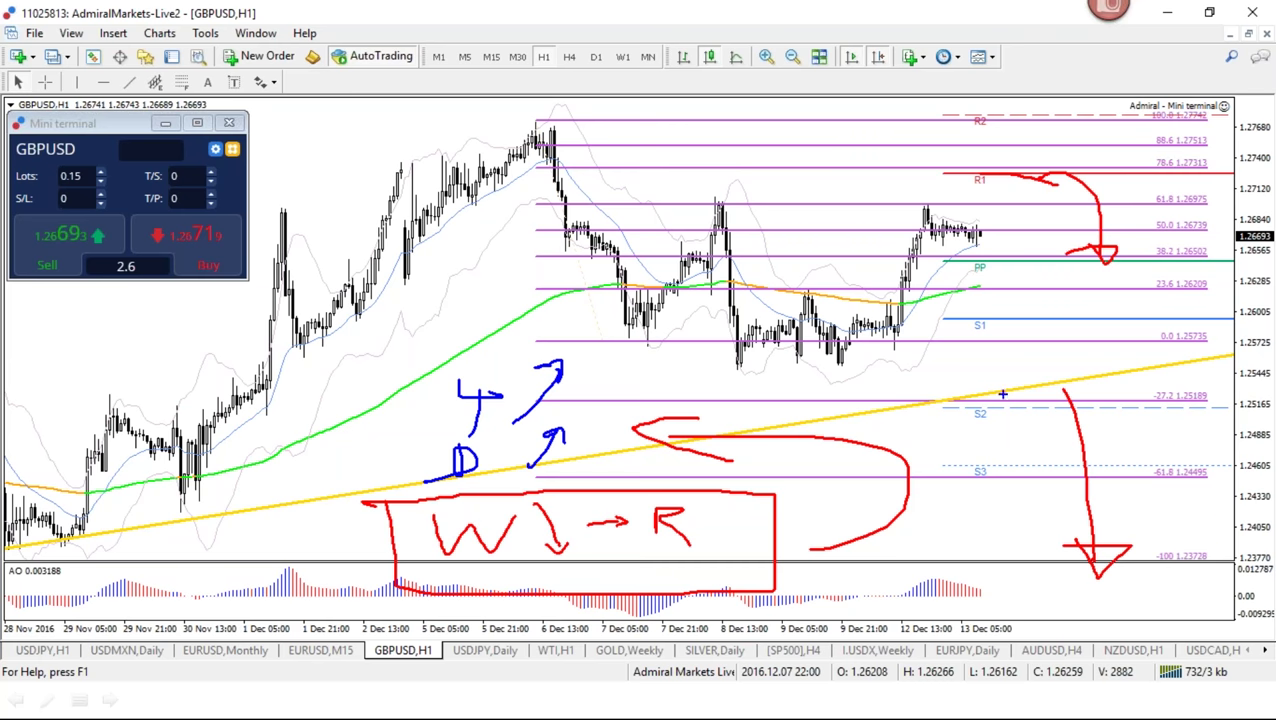
Sketch a blue bounce from S1 up to R1, circle the early December high, and link it in blue to the current price area
{"action": "mouse_move", "coordinate": [946, 320]}
{"action": "left_mouse_down"}
{"action": "mouse_move", "coordinate": [1040, 316]}
{"action": "mouse_move", "coordinate": [1010, 311]}
{"action": "mouse_move", "coordinate": [1136, 174]}
{"action": "left_mouse_up"}
{"action": "left_click_drag", "start_coordinate": [512, 117], "coordinate": [1060, 237]}
{"action": "mouse_move", "coordinate": [548, 121]}
{"action": "left_mouse_down"}
{"action": "mouse_move", "coordinate": [572, 136]}
{"action": "mouse_move", "coordinate": [550, 119]}
{"action": "left_mouse_up"}
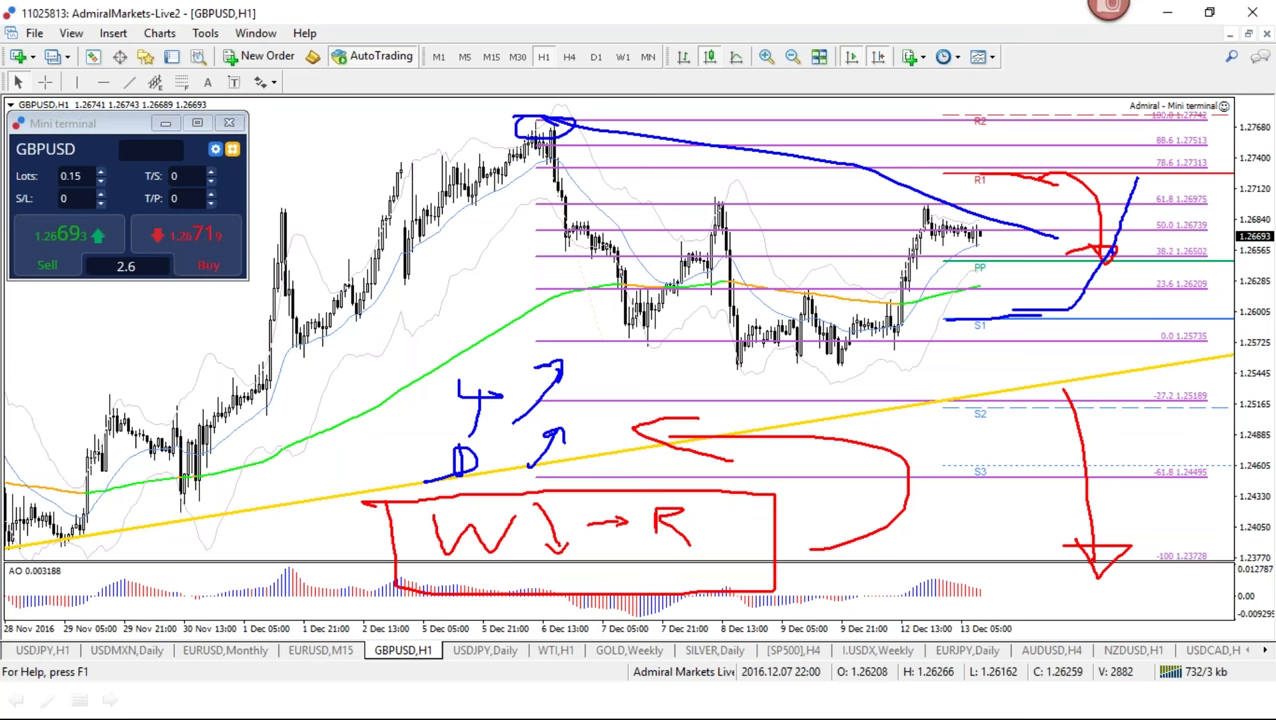
Outline the S1 bounce zone in blue and clear all freehand markings from the GBPUSD chart
{"action": "left_click_drag", "start_coordinate": [1058, 306], "coordinate": [994, 310]}
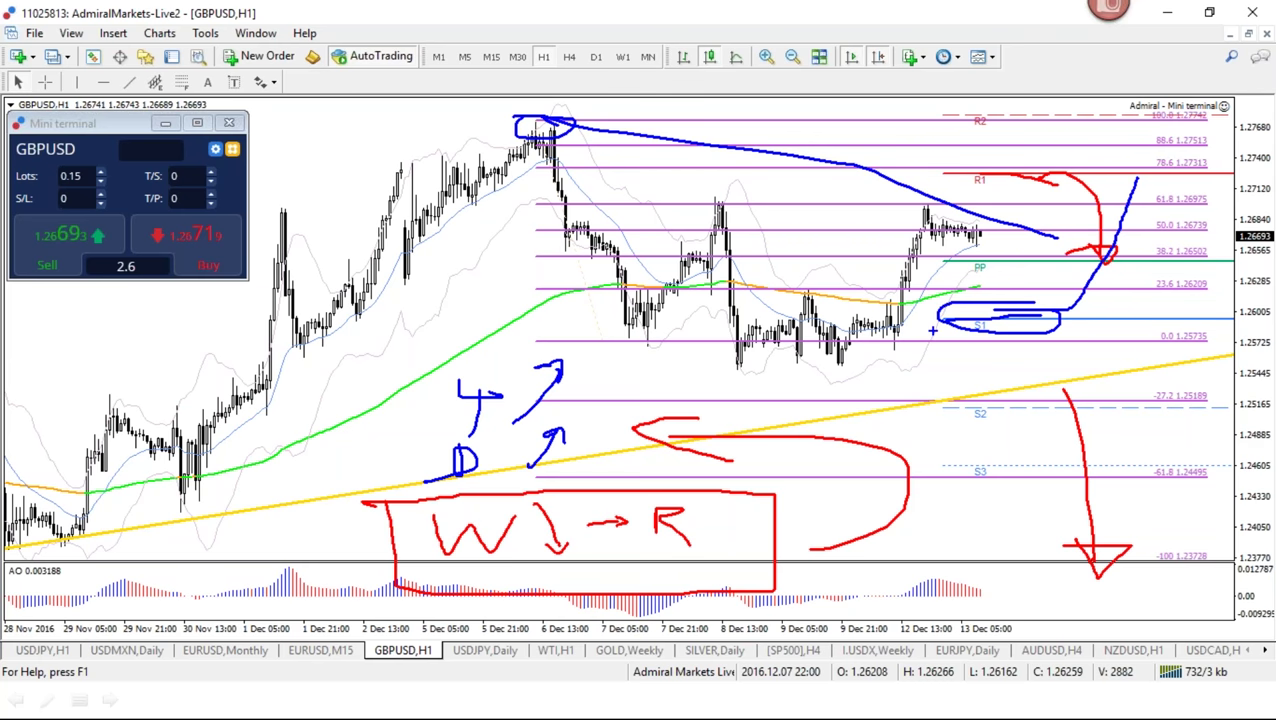
{"action": "key", "text": "Escape"}
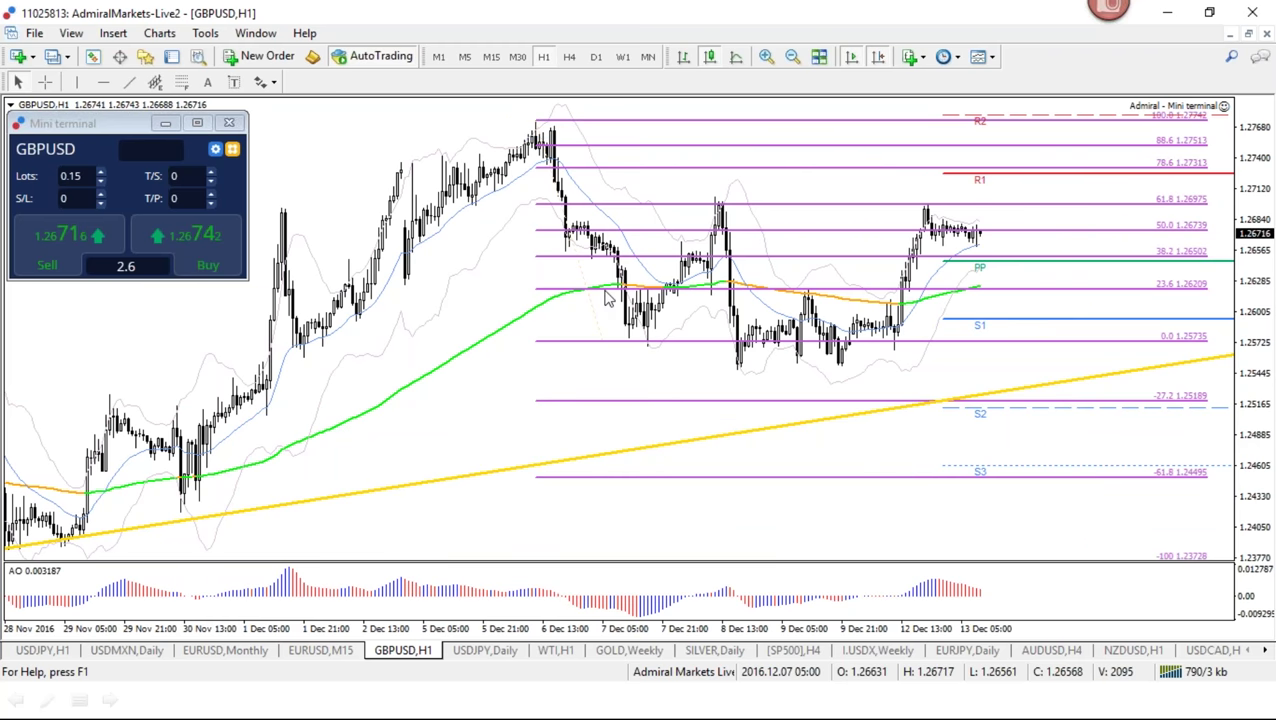
Open the USDJPY chart and set it to the H4 timeframe with a wider span of candles
{"action": "left_click", "coordinate": [490, 652]}
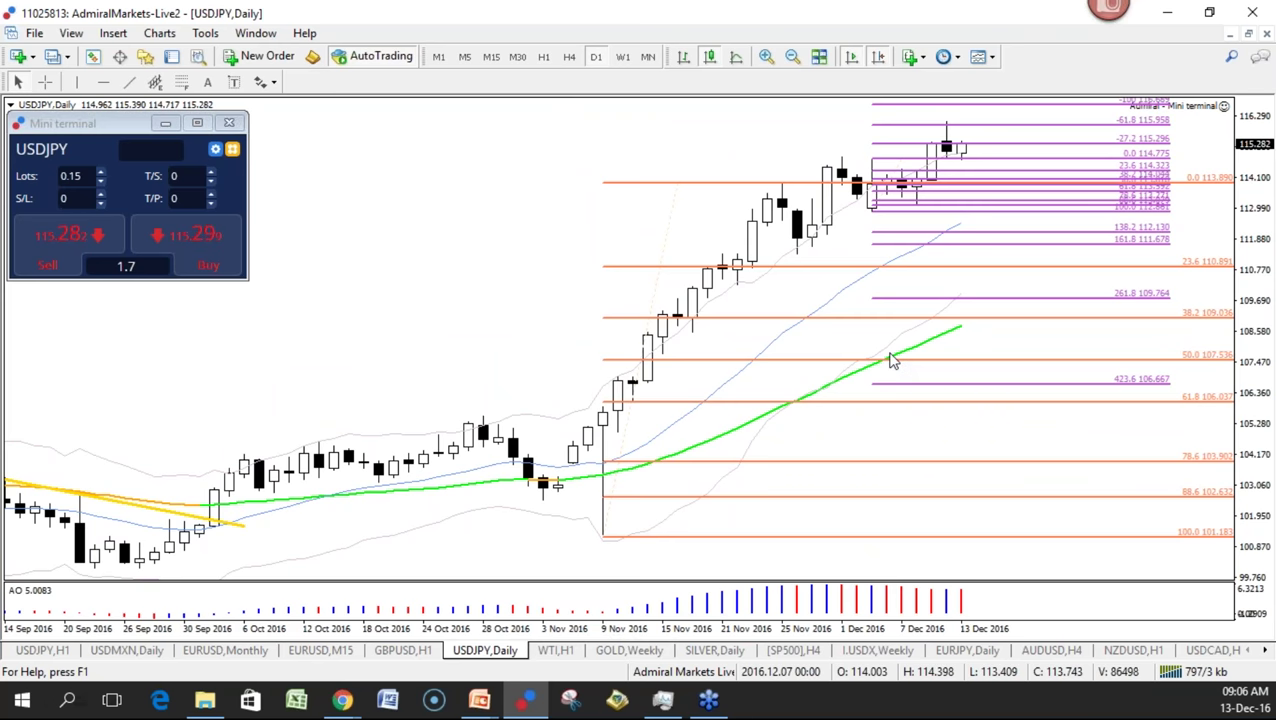
{"action": "mouse_move", "coordinate": [886, 357]}
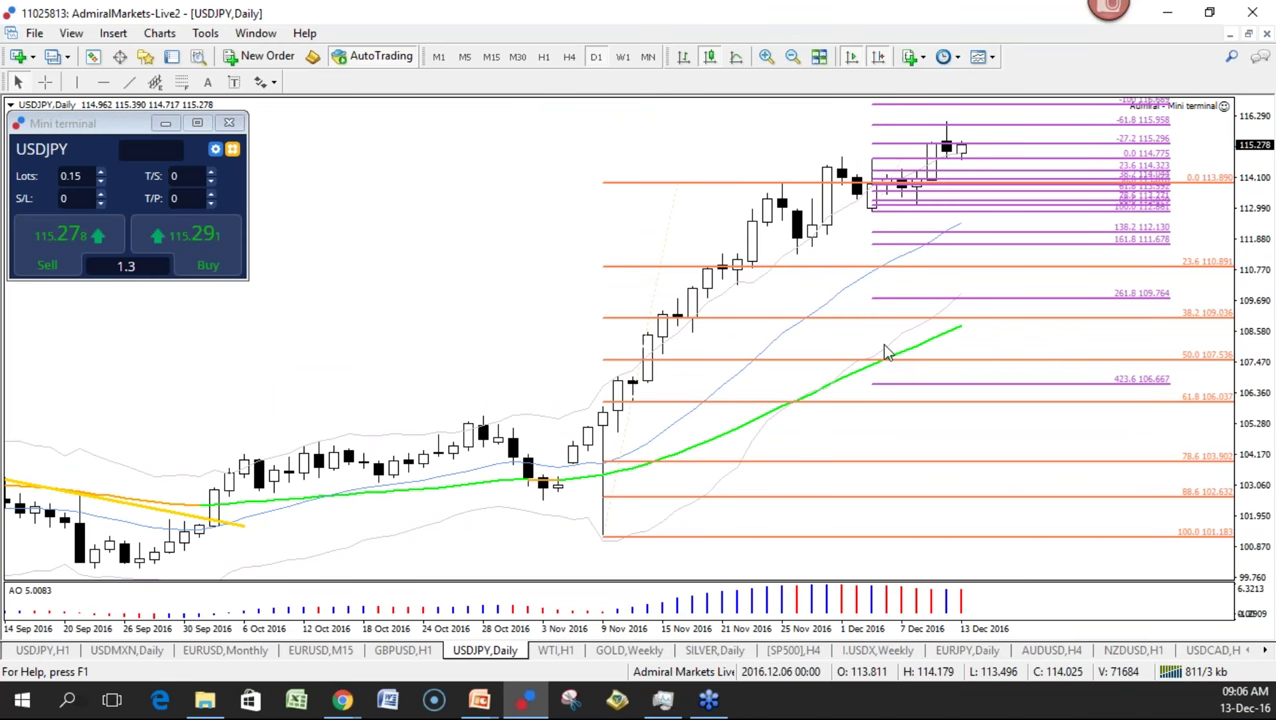
{"action": "left_click", "coordinate": [569, 56]}
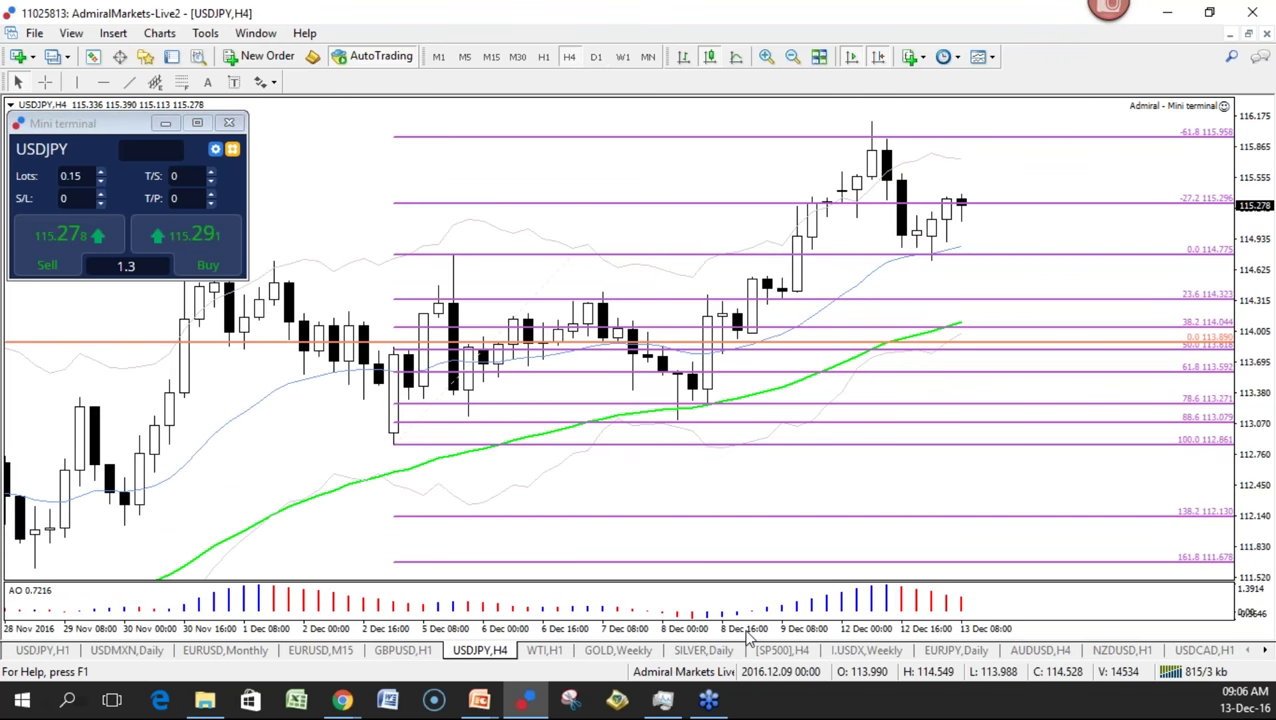
{"action": "key", "text": "minus"}
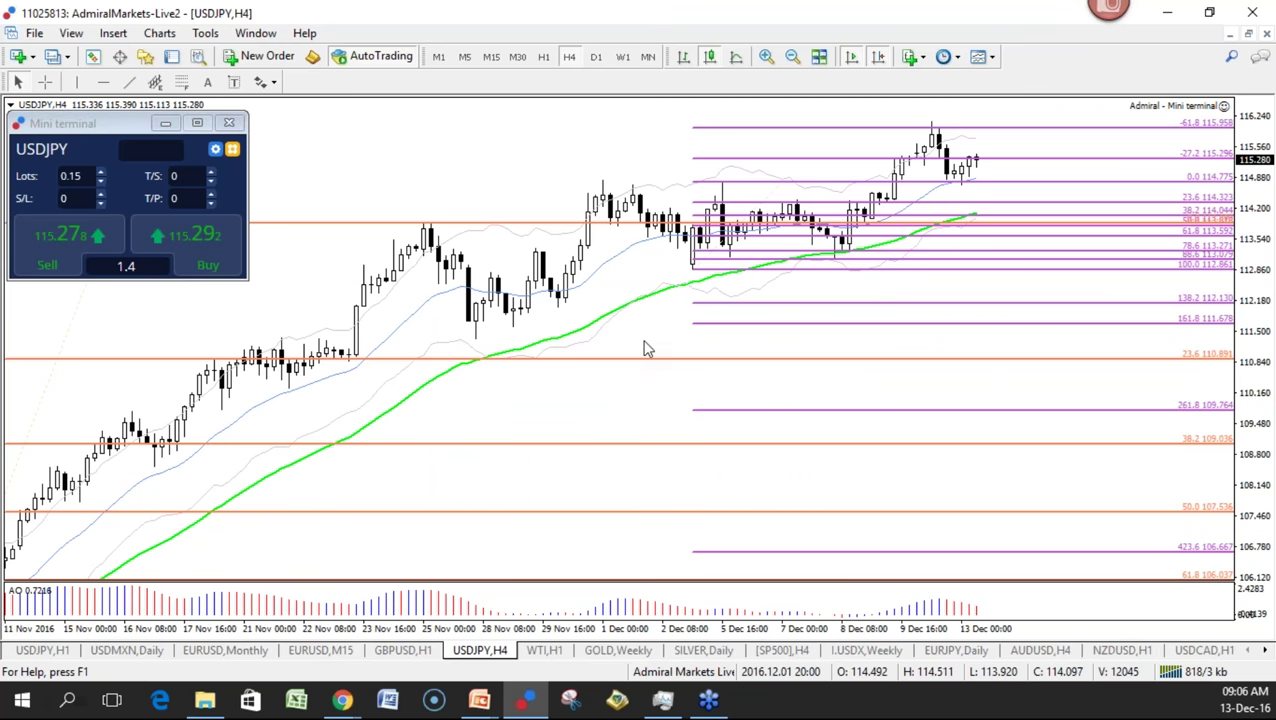
Box the late November and early December consolidations in blue, mark the step from 115.296 up to 115.958 in green, clearing each markup
{"action": "mouse_move", "coordinate": [438, 236]}
{"action": "left_mouse_down"}
{"action": "mouse_move", "coordinate": [425, 312]}
{"action": "mouse_move", "coordinate": [600, 344]}
{"action": "mouse_move", "coordinate": [372, 240]}
{"action": "left_mouse_up"}
{"action": "mouse_move", "coordinate": [632, 186]}
{"action": "left_mouse_down"}
{"action": "mouse_move", "coordinate": [797, 257]}
{"action": "mouse_move", "coordinate": [845, 203]}
{"action": "mouse_move", "coordinate": [610, 208]}
{"action": "left_mouse_up"}
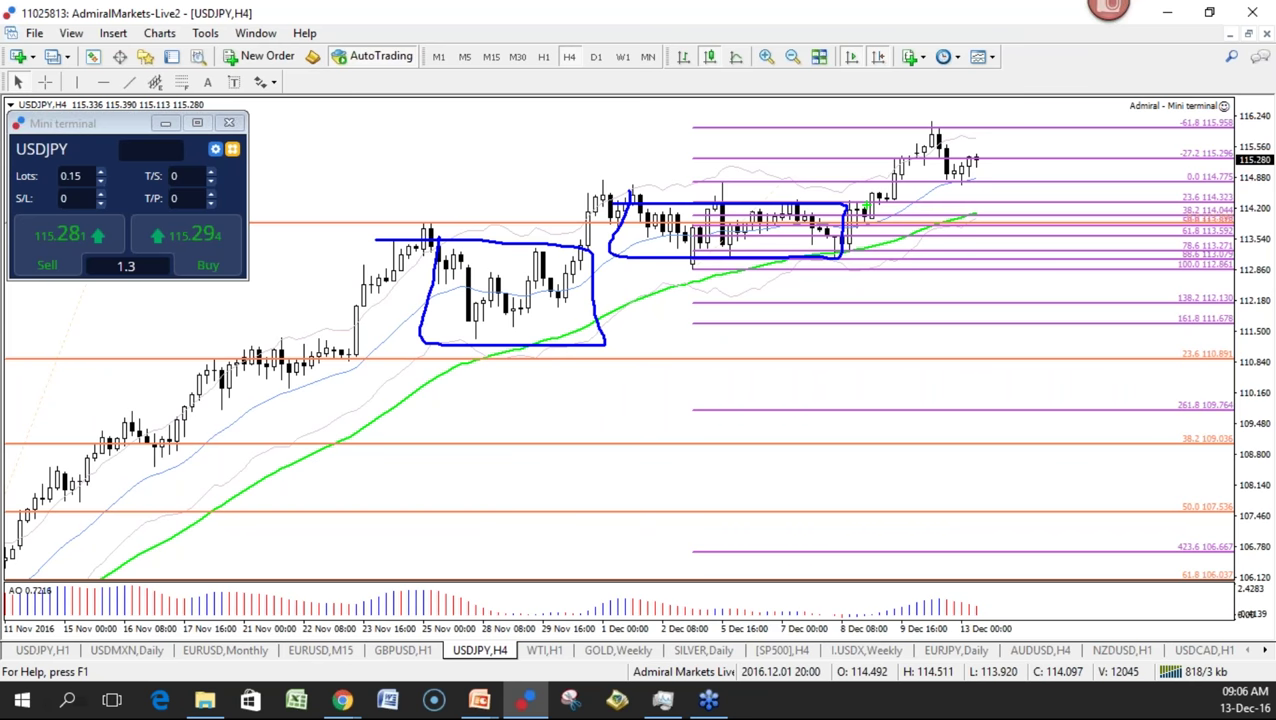
{"action": "key", "text": "Escape"}
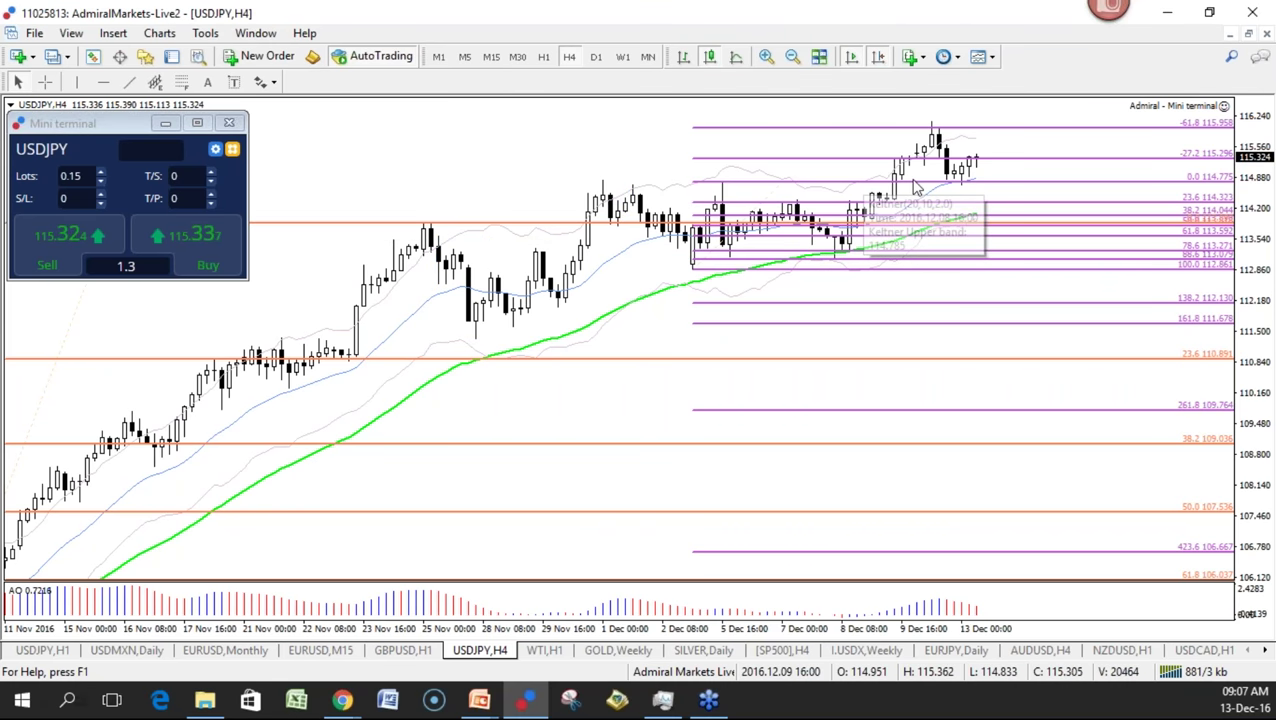
{"action": "mouse_move", "coordinate": [916, 153]}
{"action": "left_mouse_down"}
{"action": "mouse_move", "coordinate": [904, 152]}
{"action": "mouse_move", "coordinate": [930, 161]}
{"action": "mouse_move", "coordinate": [950, 142]}
{"action": "left_mouse_up"}
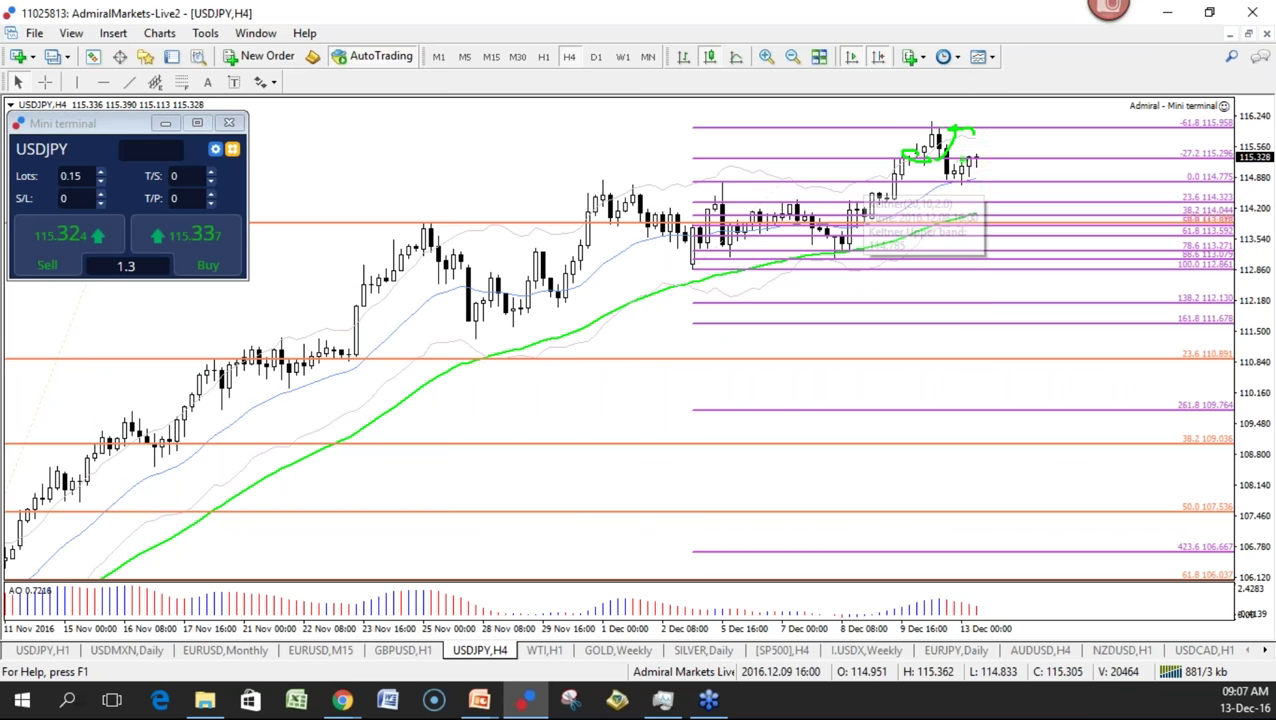
{"action": "key", "text": "Escape"}
Switch USDJPY to H1, draw a freehand stroke along the drop from the 12 December high, and clear it
{"action": "left_click", "coordinate": [543, 56]}
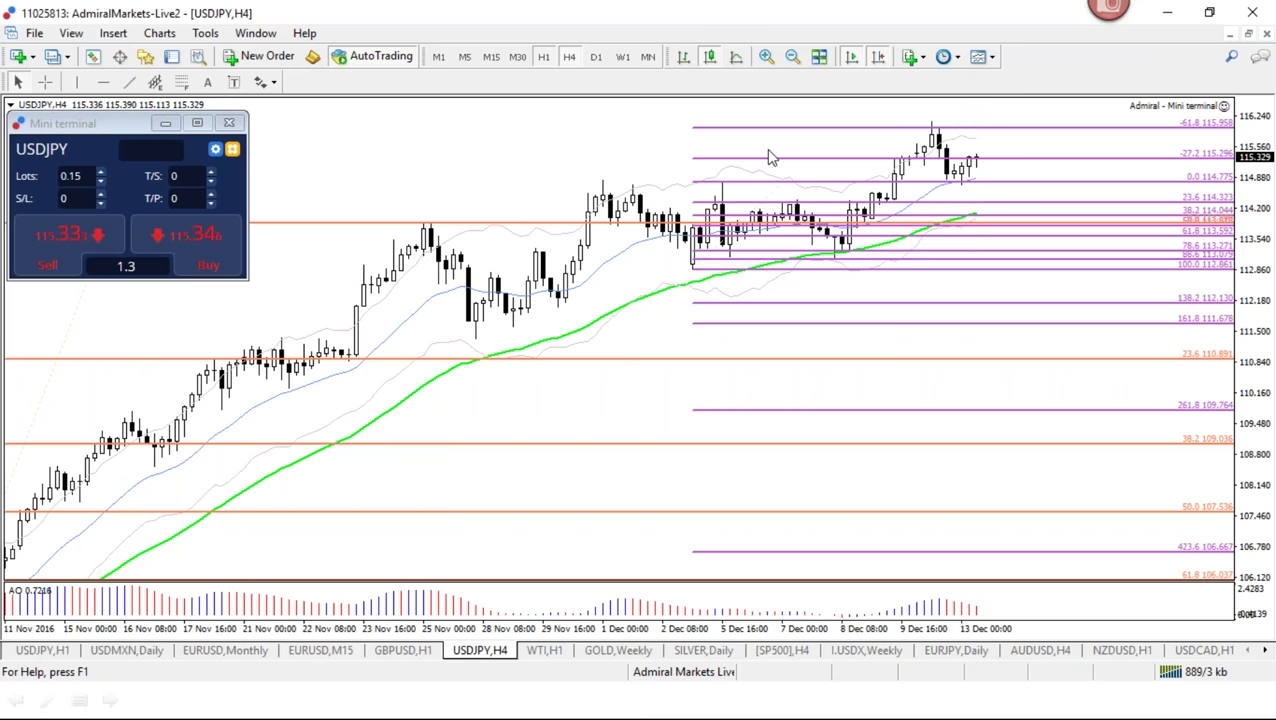
{"action": "key", "text": "ctrl+2"}
{"action": "mouse_move", "coordinate": [800, 148]}
{"action": "left_mouse_down"}
{"action": "mouse_move", "coordinate": [874, 292]}
{"action": "mouse_move", "coordinate": [906, 298]}
{"action": "mouse_move", "coordinate": [824, 314]}
{"action": "left_mouse_up"}
{"action": "key", "text": "Escape"}
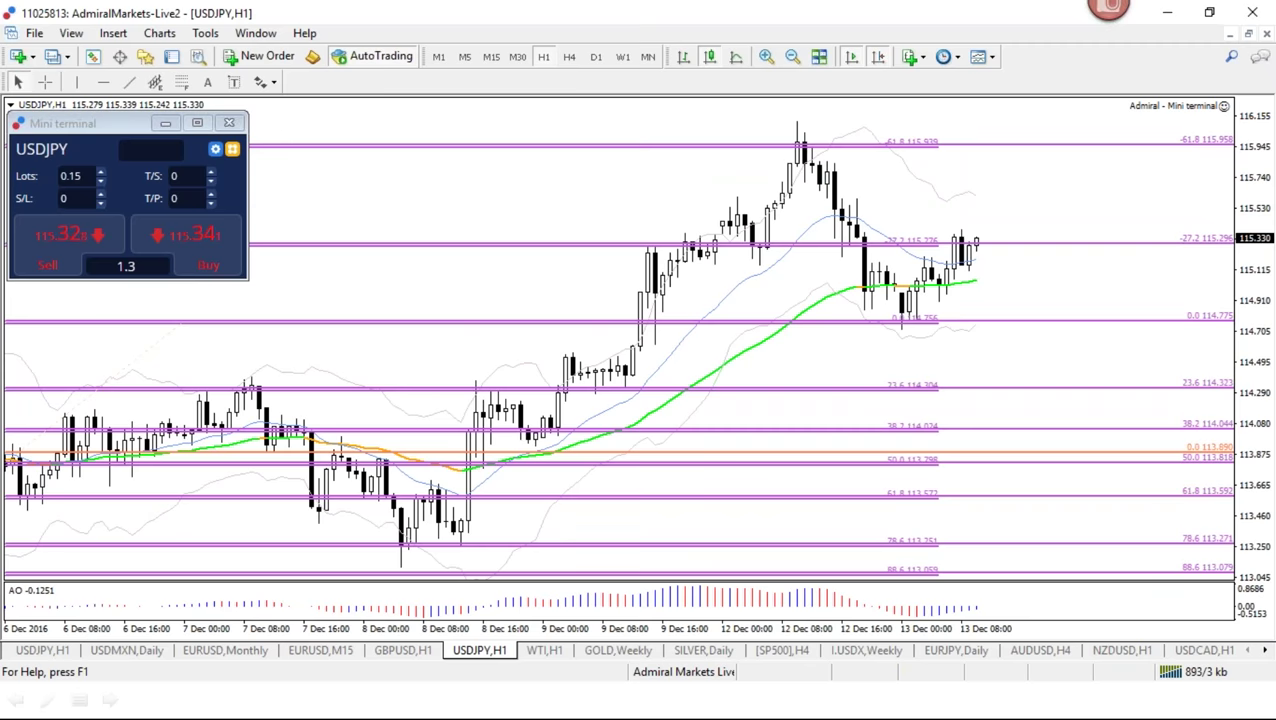
Return USDJPY to the H4 timeframe and delete the purple Fibonacci retracement
{"action": "left_click", "coordinate": [568, 56]}
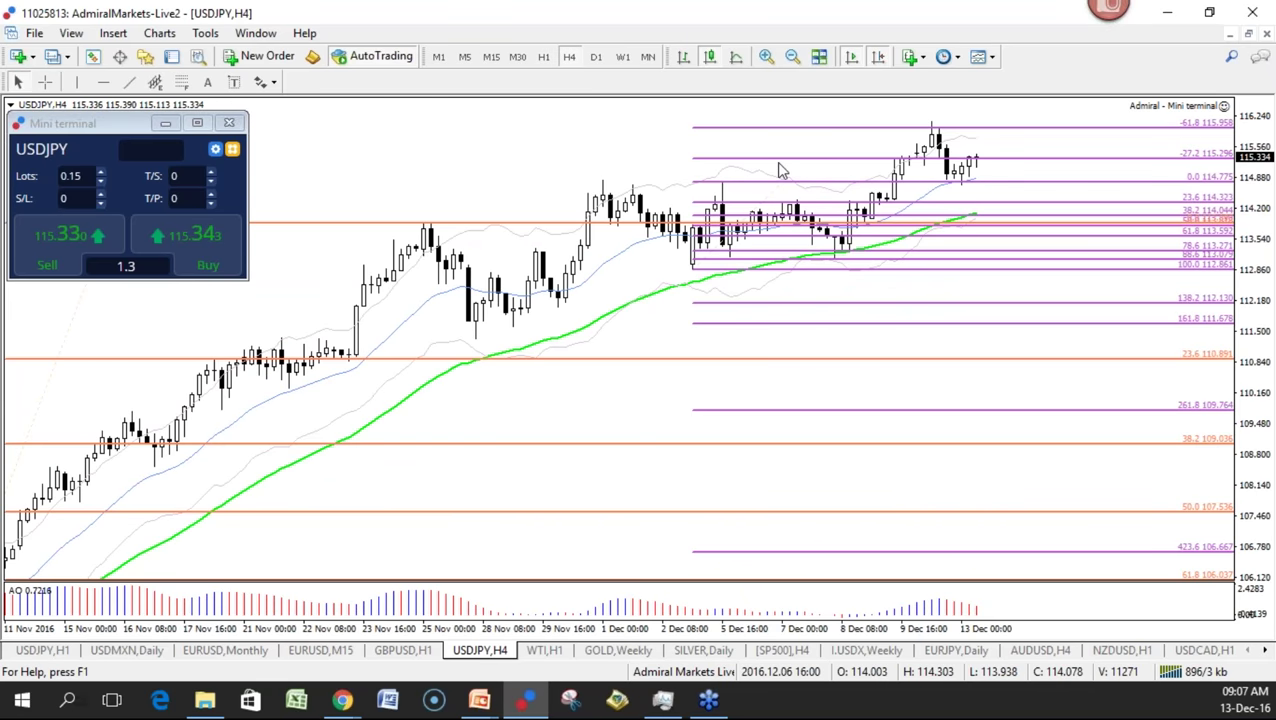
{"action": "right_click", "coordinate": [778, 130]}
{"action": "left_click", "coordinate": [810, 189]}
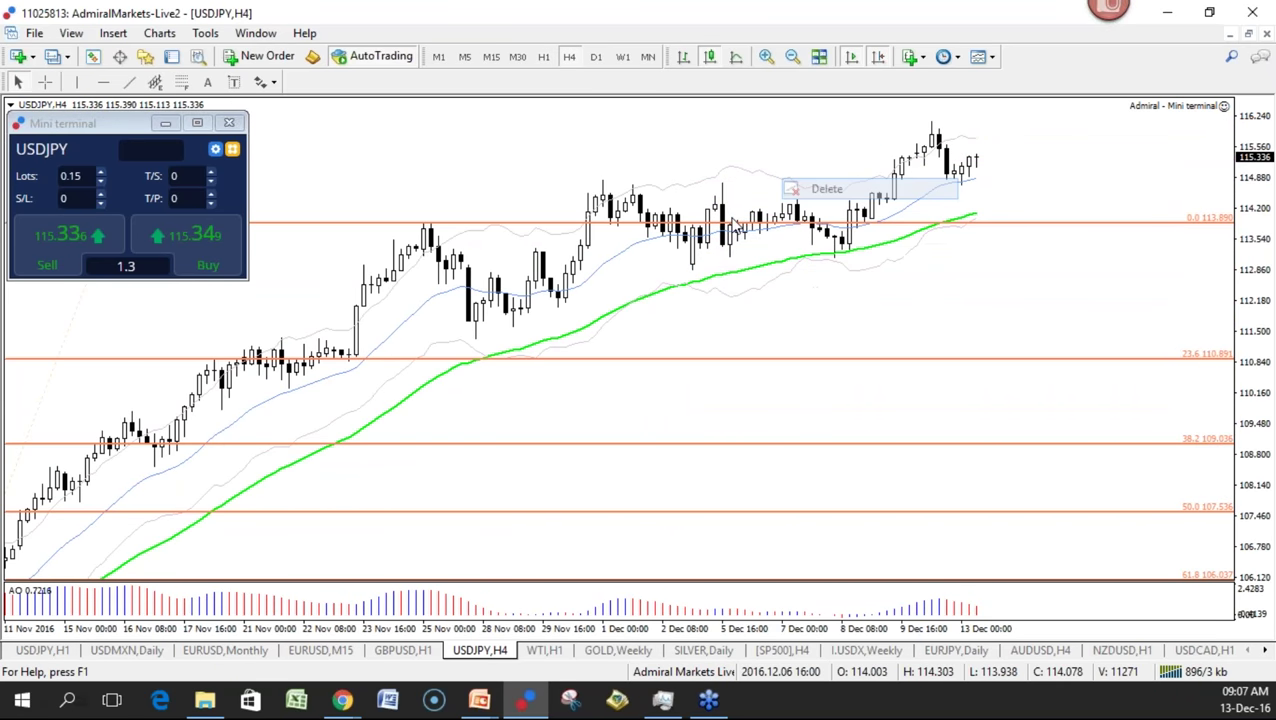
Examine the recent USDJPY candles up close on the daily timeframe against the orange Fibonacci levels
{"action": "left_click", "coordinate": [596, 57]}
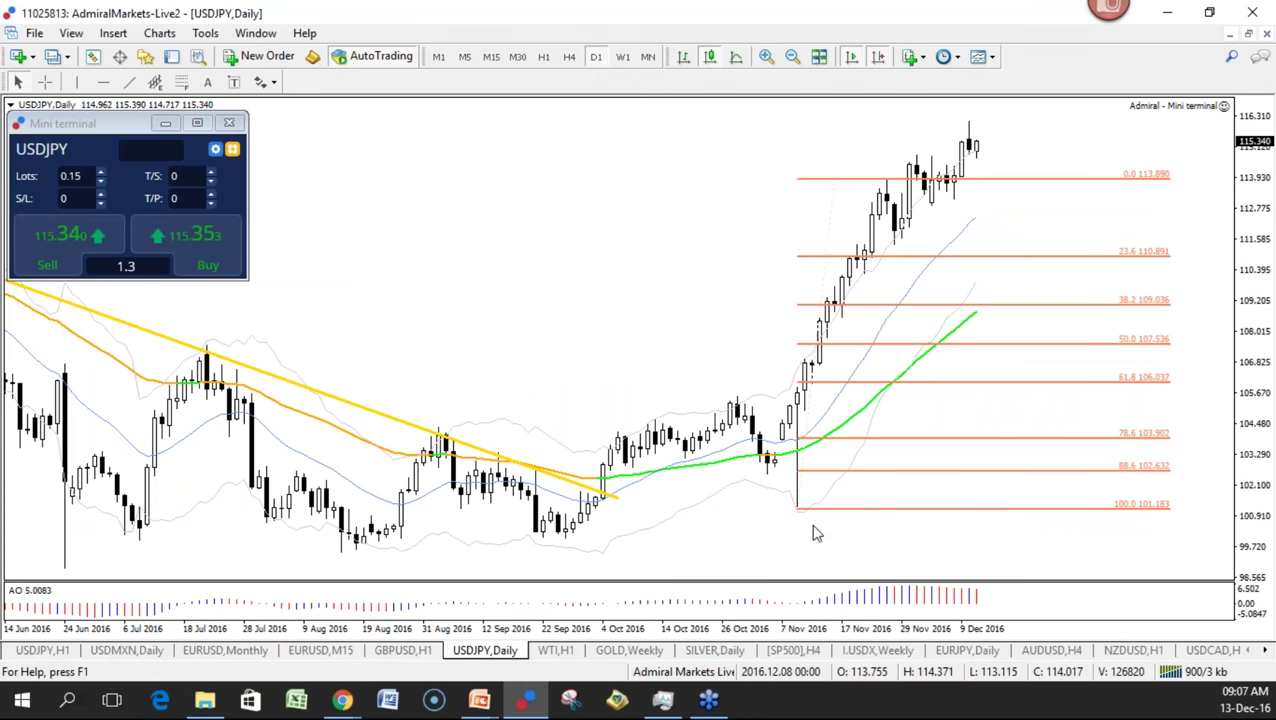
{"action": "key", "text": "plus"}
{"action": "key", "text": "plus"}
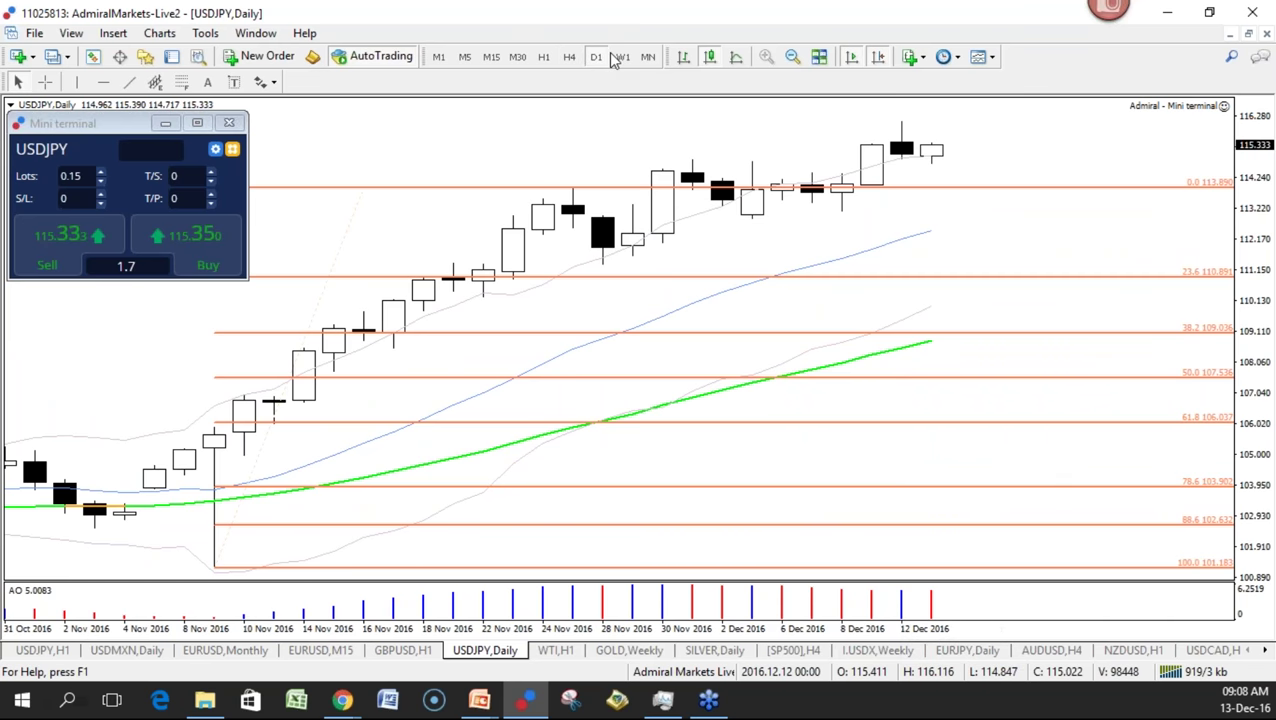
Switch USDJPY to the H1 timeframe and close the Mini terminal
{"action": "left_click", "coordinate": [545, 57]}
{"action": "left_click_drag", "start_coordinate": [760, 633], "coordinate": [940, 634]}
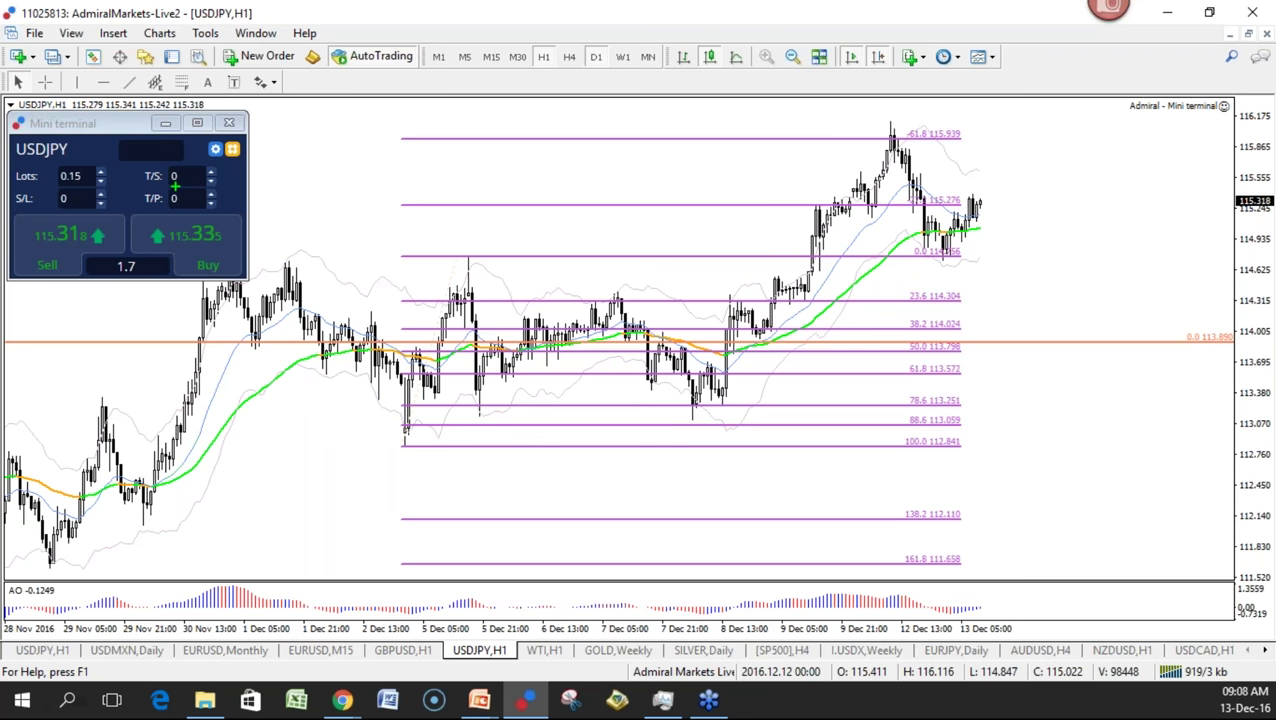
{"action": "left_click", "coordinate": [228, 122]}
Box the zone along the earlier tops at the 0.0 Fibonacci level in green, clear it, and examine the latest H1 candles up close
{"action": "mouse_move", "coordinate": [190, 257]}
{"action": "left_mouse_down"}
{"action": "mouse_move", "coordinate": [541, 274]}
{"action": "mouse_move", "coordinate": [992, 264]}
{"action": "left_mouse_up"}
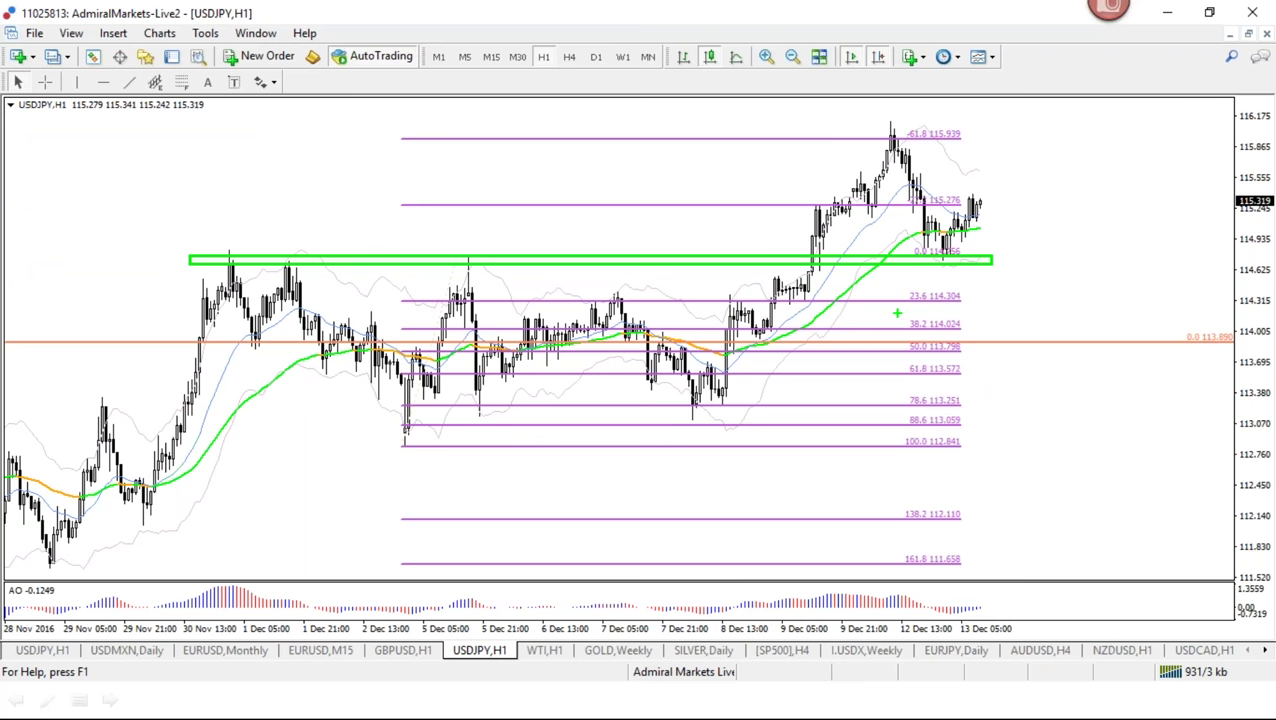
{"action": "key", "text": "Escape"}
{"action": "key", "text": "plus"}
{"action": "key", "text": "plus"}
{"action": "key", "text": "plus"}
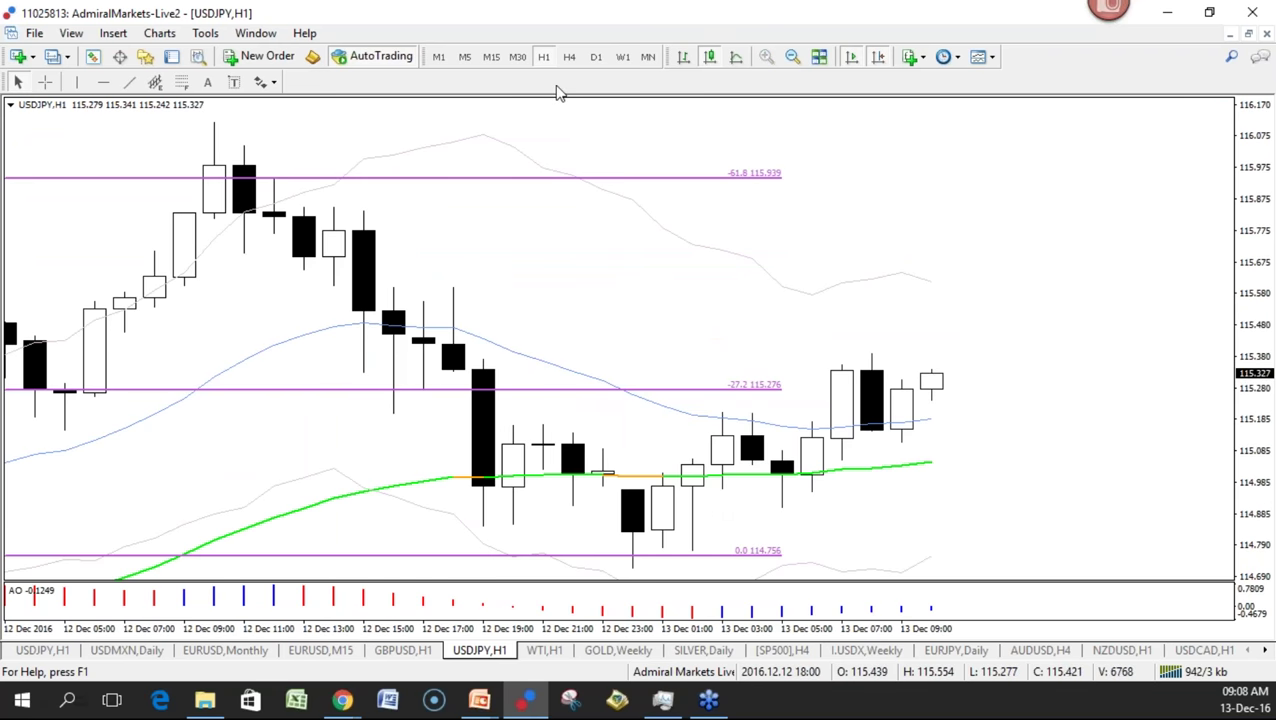
Return to H4, mark the current price with a short green line and the recent low with a red one, and clear both
{"action": "left_click", "coordinate": [569, 56]}
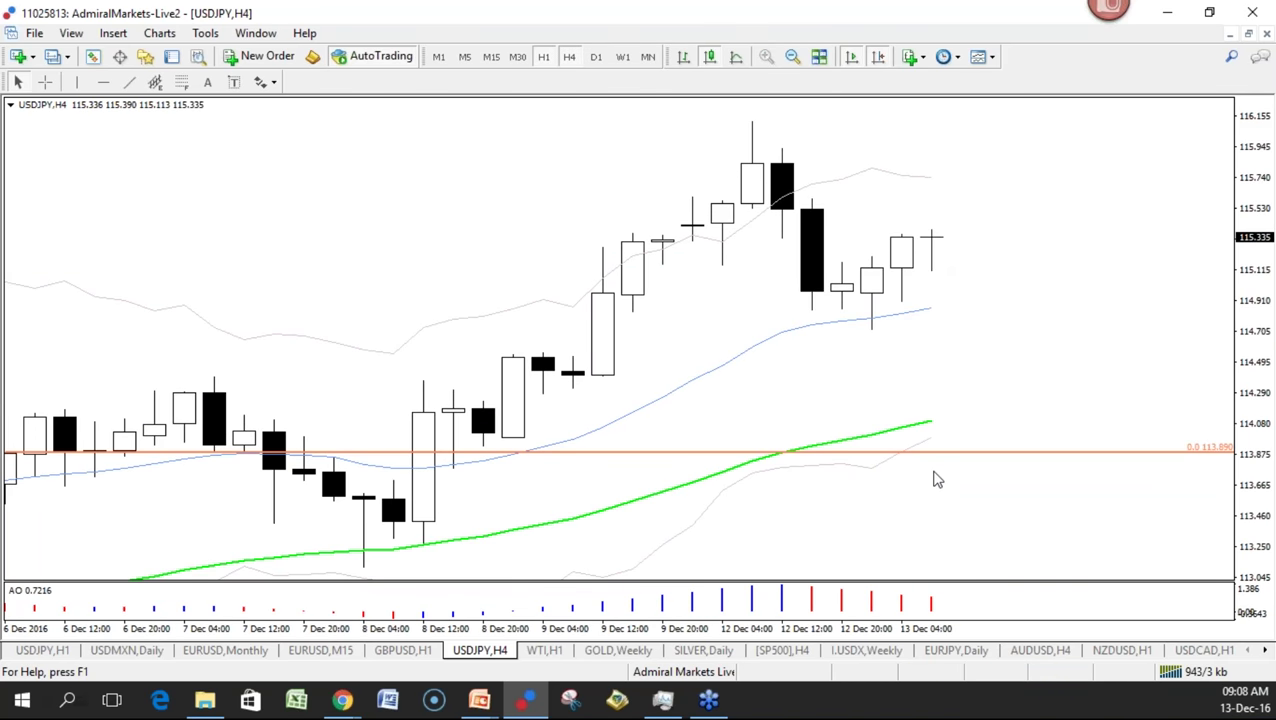
{"action": "key", "text": "minus"}
{"action": "key", "text": "ctrl+2"}
{"action": "left_click_drag", "start_coordinate": [932, 199], "coordinate": [992, 199]}
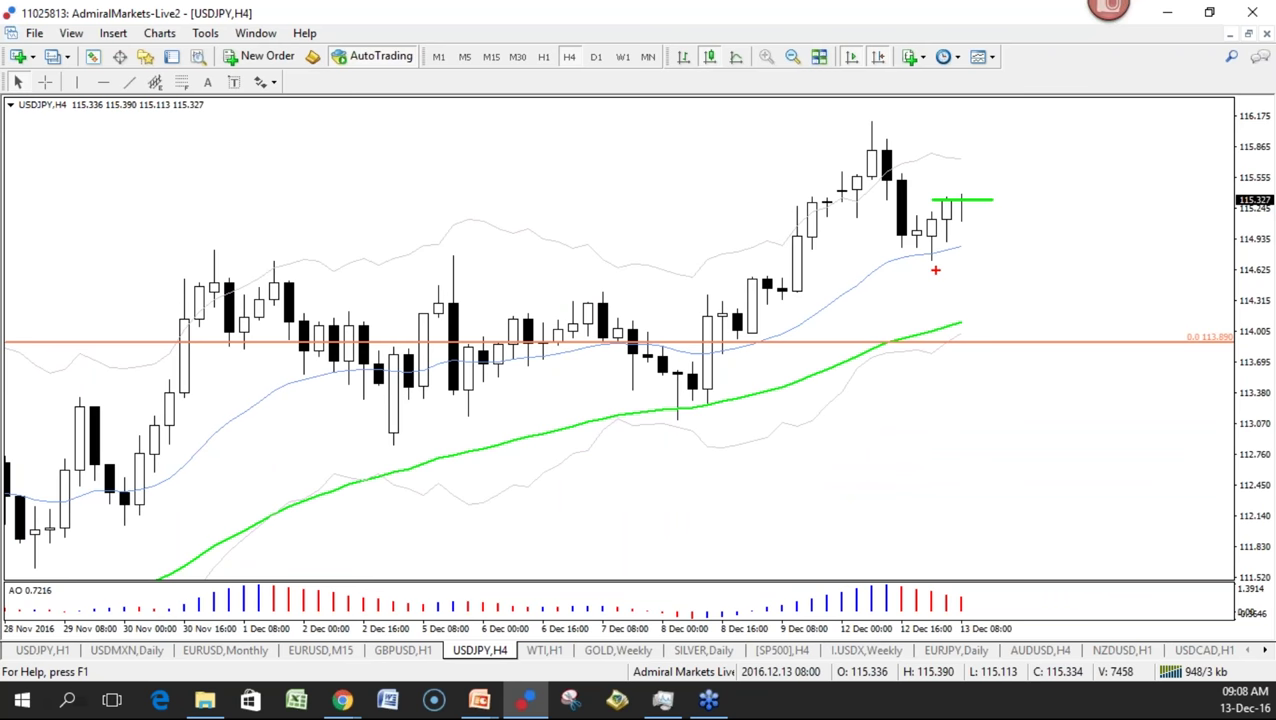
{"action": "left_click_drag", "start_coordinate": [919, 267], "coordinate": [990, 267]}
{"action": "key", "text": "Escape"}
Inspect the 13 December candles with the crosshair and briefly mark the first one in red
{"action": "left_click", "coordinate": [44, 81]}
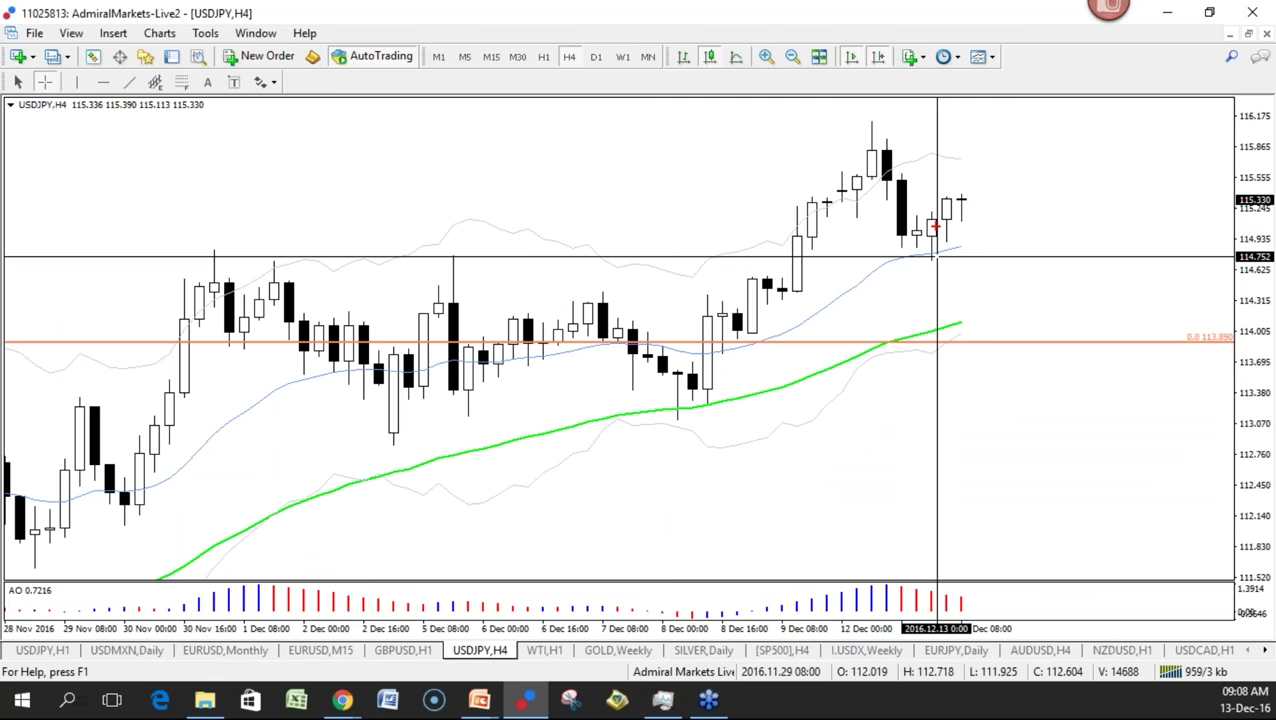
{"action": "mouse_move", "coordinate": [933, 215]}
{"action": "left_mouse_down"}
{"action": "mouse_move", "coordinate": [927, 268]}
{"action": "mouse_move", "coordinate": [934, 215]}
{"action": "left_mouse_up"}
{"action": "key", "text": "Escape"}
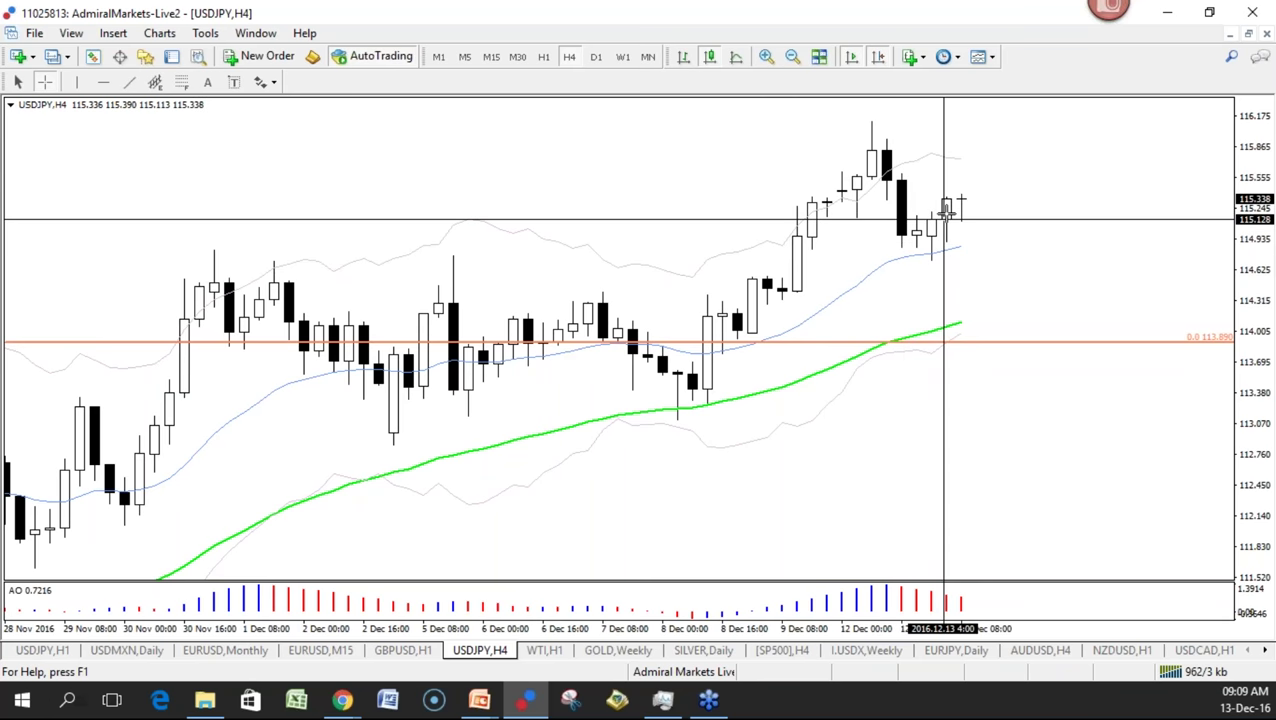
Box the current candle in blue, line the 12 December high, sketch a red sideways path with a blue breakout arrow, and clear the drawing
{"action": "key", "text": "ctrl+2"}
{"action": "mouse_move", "coordinate": [955, 164]}
{"action": "left_mouse_down"}
{"action": "mouse_move", "coordinate": [950, 208]}
{"action": "mouse_move", "coordinate": [968, 158]}
{"action": "mouse_move", "coordinate": [955, 170]}
{"action": "left_mouse_up"}
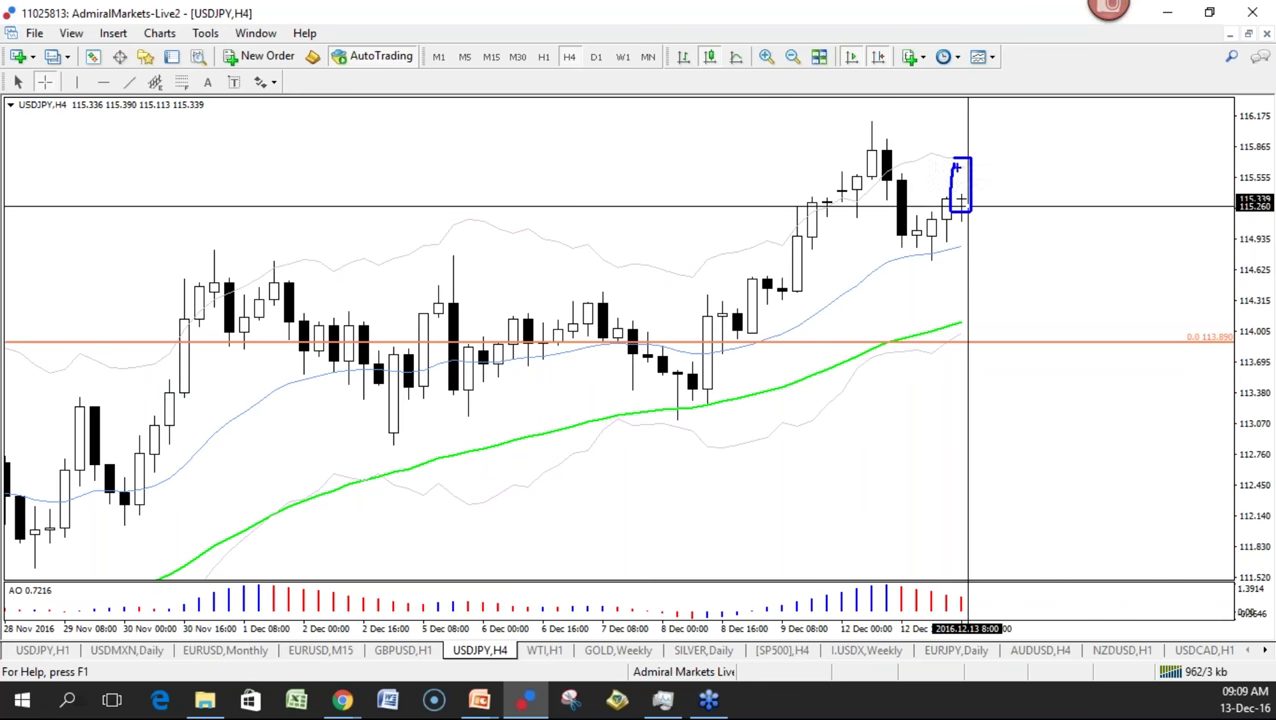
{"action": "mouse_move", "coordinate": [775, 125]}
{"action": "left_mouse_down"}
{"action": "mouse_move", "coordinate": [976, 117]}
{"action": "mouse_move", "coordinate": [990, 155]}
{"action": "mouse_move", "coordinate": [1074, 170]}
{"action": "mouse_move", "coordinate": [1096, 204]}
{"action": "mouse_move", "coordinate": [1105, 72]}
{"action": "mouse_move", "coordinate": [1073, 75]}
{"action": "left_mouse_up"}
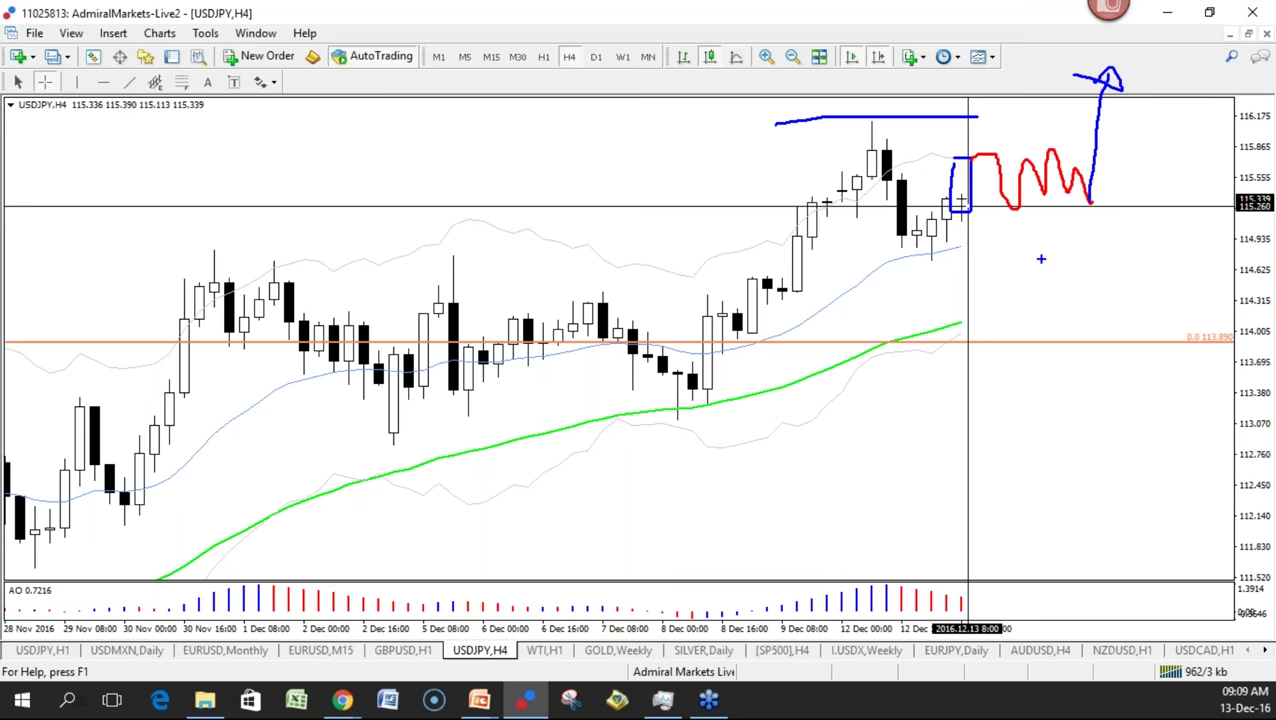
{"action": "key", "text": "Escape"}
Trace the 114.752 level in blue through the earlier tops, clear it, and place a horizontal line just below 113.380
{"action": "left_click_drag", "start_coordinate": [120, 255], "coordinate": [1104, 255]}
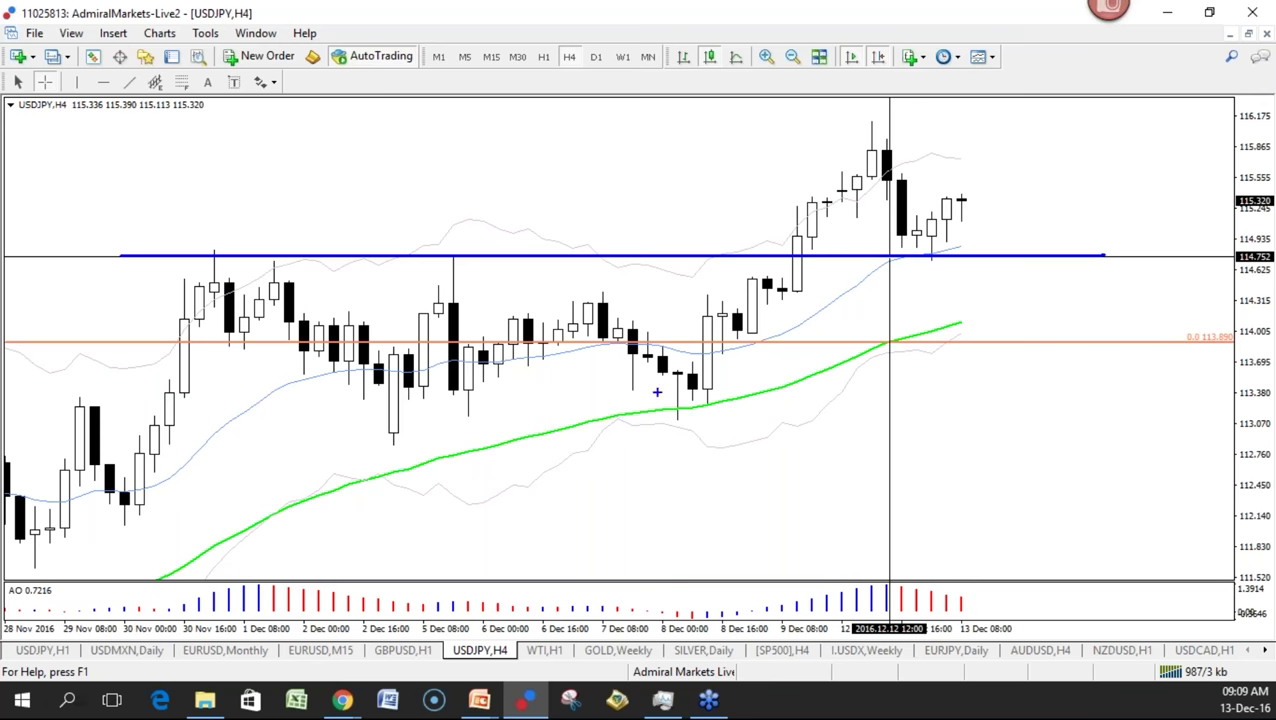
{"action": "key", "text": "Escape"}
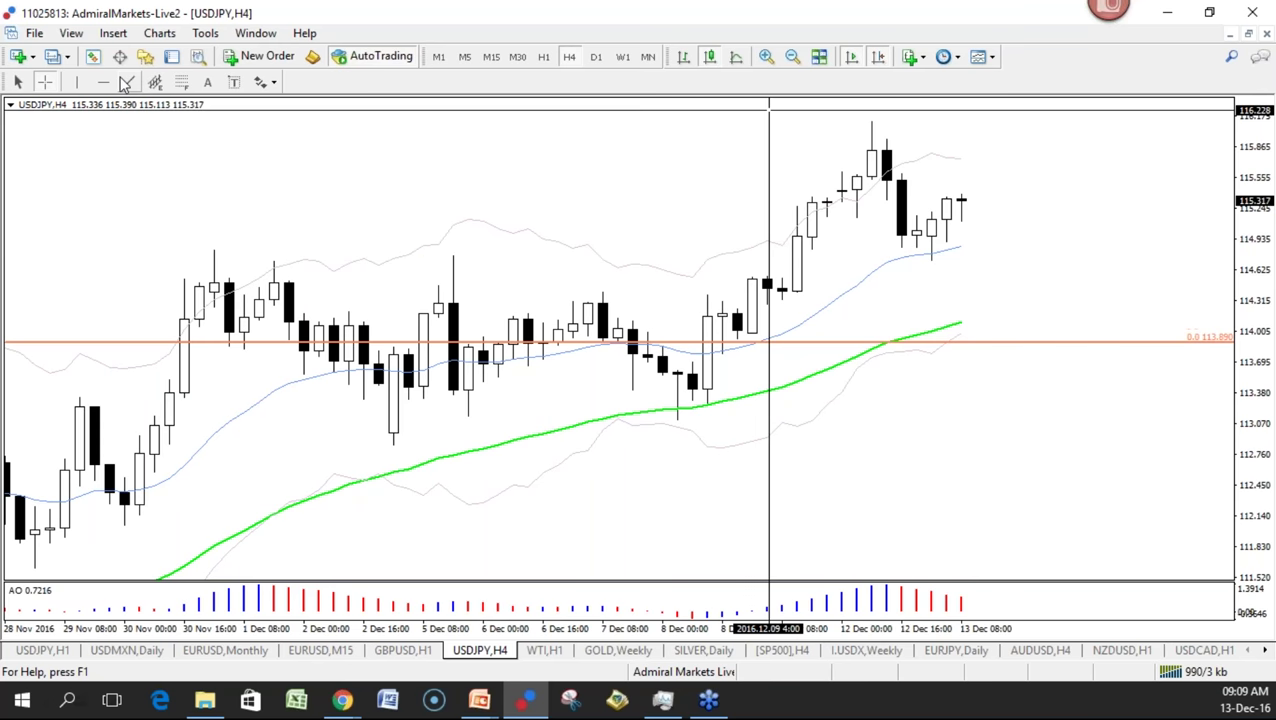
{"action": "left_click", "coordinate": [103, 82]}
{"action": "left_click", "coordinate": [924, 400]}
Sketch a blue path from the 12 December high through a sideways bounce down toward the horizontal line, add a rebound stroke, and clear everything
{"action": "mouse_move", "coordinate": [866, 143]}
{"action": "left_mouse_down"}
{"action": "mouse_move", "coordinate": [882, 172]}
{"action": "mouse_move", "coordinate": [955, 212]}
{"action": "mouse_move", "coordinate": [1054, 205]}
{"action": "mouse_move", "coordinate": [1102, 356]}
{"action": "mouse_move", "coordinate": [1111, 348]}
{"action": "left_mouse_up"}
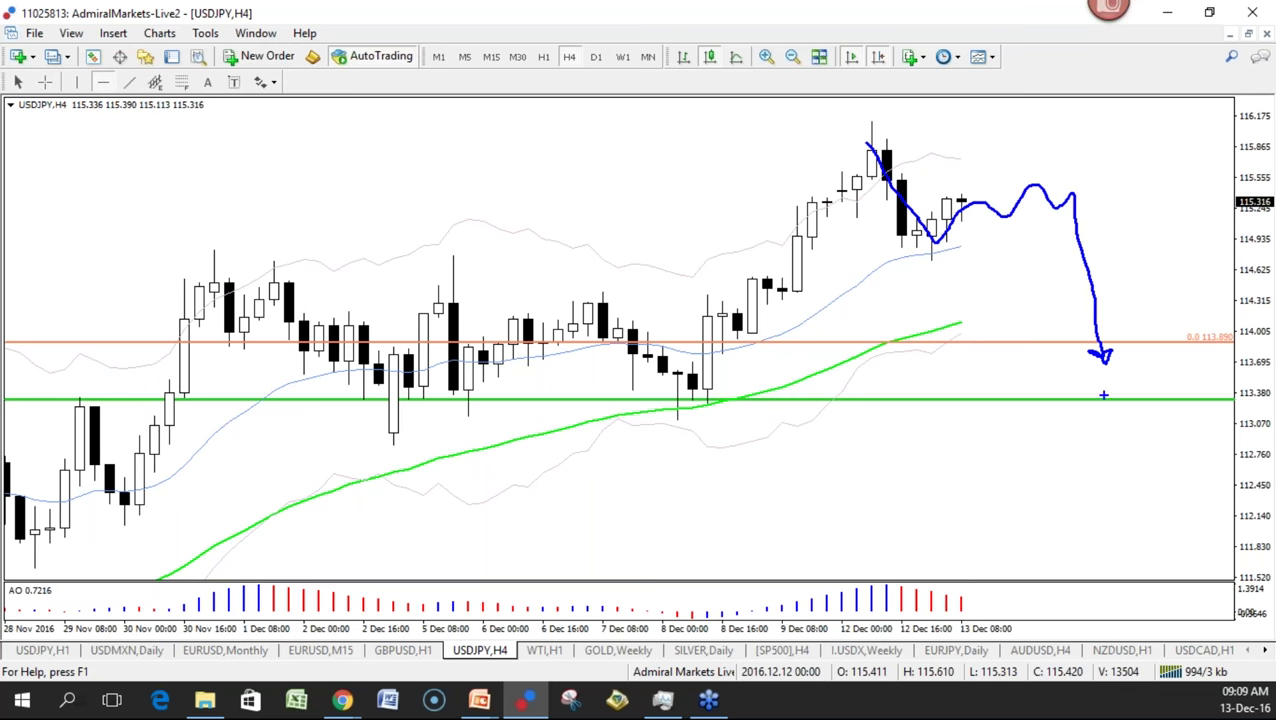
{"action": "mouse_move", "coordinate": [1043, 375]}
{"action": "left_mouse_down"}
{"action": "mouse_move", "coordinate": [1155, 373]}
{"action": "mouse_move", "coordinate": [1192, 225]}
{"action": "mouse_move", "coordinate": [1212, 244]}
{"action": "left_mouse_up"}
{"action": "left_click_drag", "start_coordinate": [1216, 258], "coordinate": [1131, 253]}
{"action": "key", "text": "Escape"}
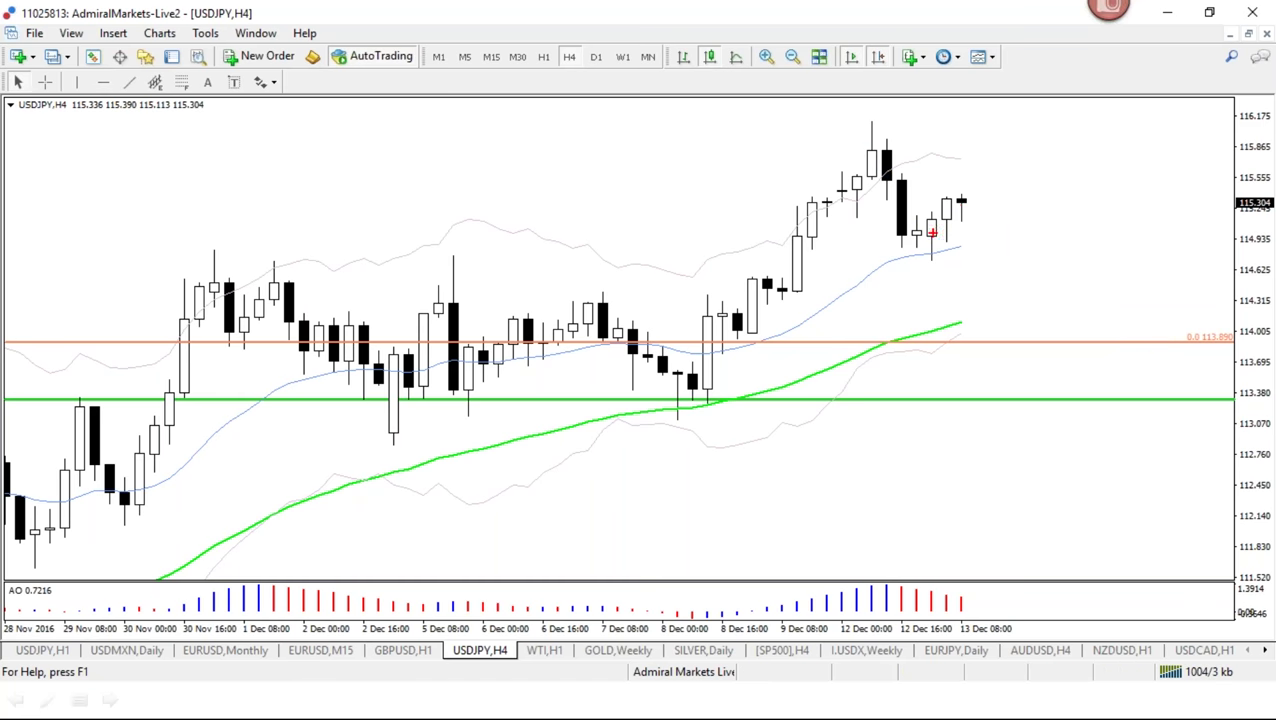
Sketch a red zigzag correction at the current price with a bearish arrow falling below the 0.0 level at 113.890, and clear it
{"action": "mouse_move", "coordinate": [943, 206]}
{"action": "left_mouse_down"}
{"action": "mouse_move", "coordinate": [1028, 207]}
{"action": "mouse_move", "coordinate": [1046, 188]}
{"action": "left_mouse_up"}
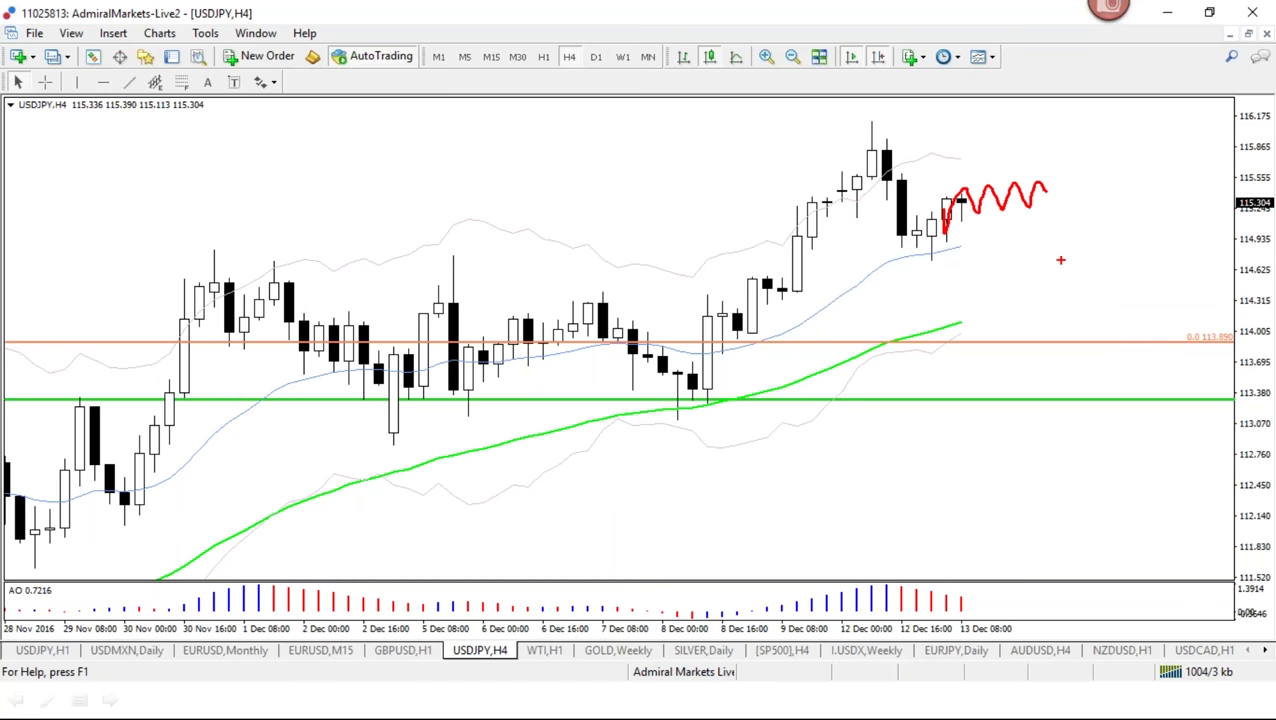
{"action": "mouse_move", "coordinate": [886, 140]}
{"action": "left_mouse_down"}
{"action": "mouse_move", "coordinate": [962, 219]}
{"action": "mouse_move", "coordinate": [1052, 190]}
{"action": "mouse_move", "coordinate": [1050, 330]}
{"action": "mouse_move", "coordinate": [1074, 360]}
{"action": "left_mouse_up"}
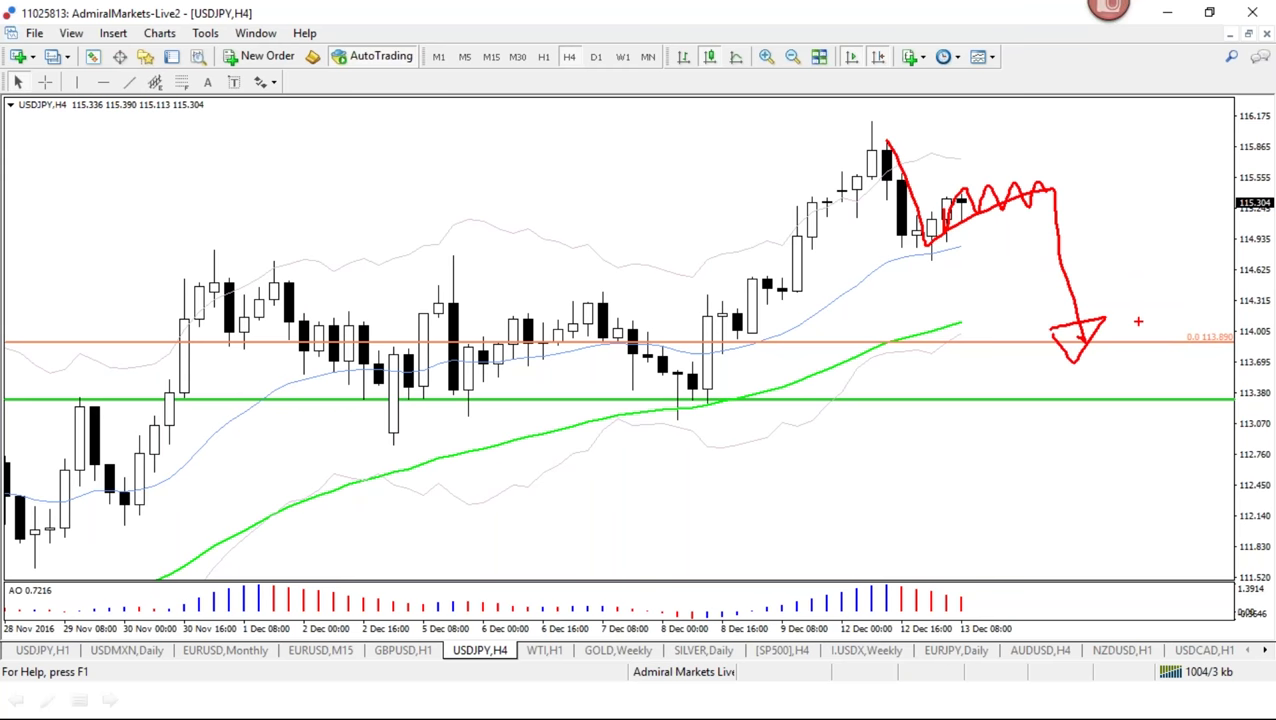
{"action": "key", "text": "Escape"}
Sketch a blue bullish path rising from the recent low, moving sideways and breaking above the 12 December high, and clear it
{"action": "key", "text": "ctrl+2"}
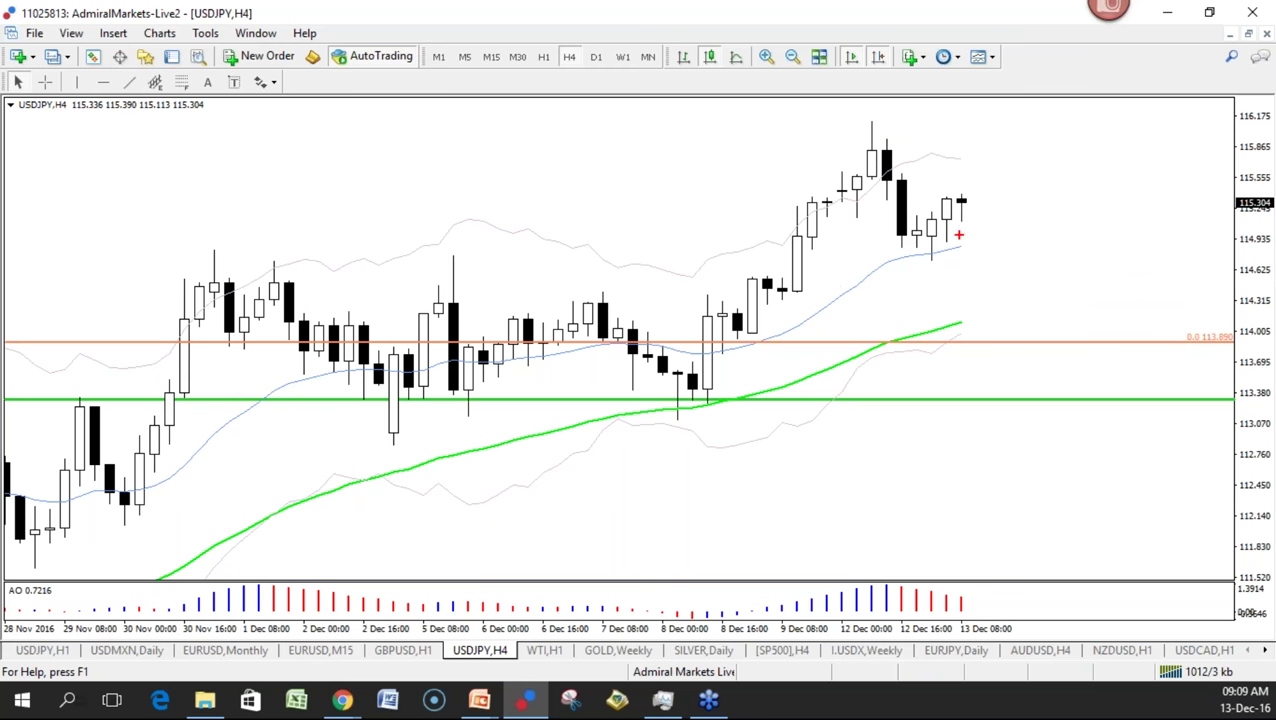
{"action": "key", "text": "b"}
{"action": "mouse_move", "coordinate": [941, 233]}
{"action": "left_mouse_down"}
{"action": "mouse_move", "coordinate": [980, 150]}
{"action": "mouse_move", "coordinate": [1072, 170]}
{"action": "mouse_move", "coordinate": [1110, 105]}
{"action": "mouse_move", "coordinate": [1126, 124]}
{"action": "mouse_move", "coordinate": [1094, 120]}
{"action": "left_mouse_up"}
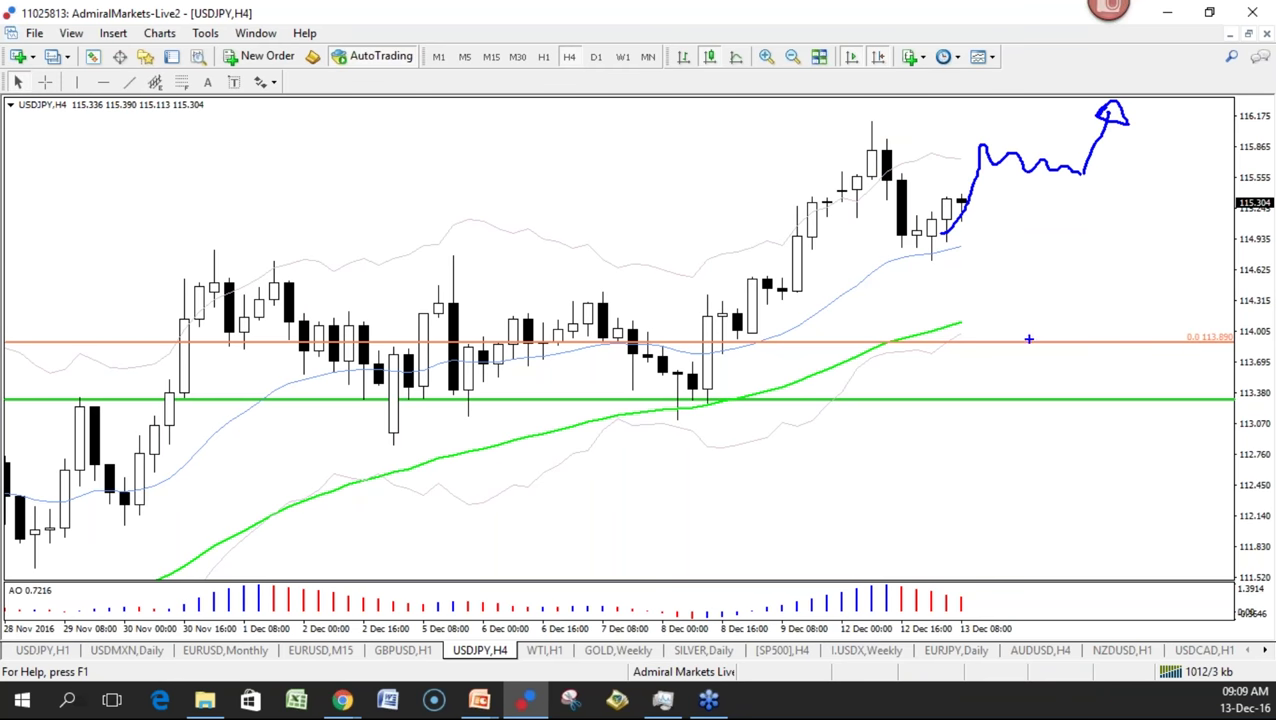
{"action": "key", "text": "e"}
Box the area ahead of price in blue, sketch a red bearish path and a blue bullish breakout path through it, and clear everything
{"action": "mouse_move", "coordinate": [977, 157]}
{"action": "left_mouse_down"}
{"action": "mouse_move", "coordinate": [1082, 177]}
{"action": "mouse_move", "coordinate": [985, 147]}
{"action": "left_mouse_up"}
{"action": "key", "text": "r"}
{"action": "mouse_move", "coordinate": [903, 157]}
{"action": "left_mouse_down"}
{"action": "mouse_move", "coordinate": [1068, 257]}
{"action": "mouse_move", "coordinate": [1090, 348]}
{"action": "left_mouse_up"}
{"action": "key", "text": "b"}
{"action": "mouse_move", "coordinate": [948, 246]}
{"action": "left_mouse_down"}
{"action": "mouse_move", "coordinate": [1030, 135]}
{"action": "mouse_move", "coordinate": [1182, 75]}
{"action": "mouse_move", "coordinate": [1198, 92]}
{"action": "mouse_move", "coordinate": [1125, 68]}
{"action": "left_mouse_up"}
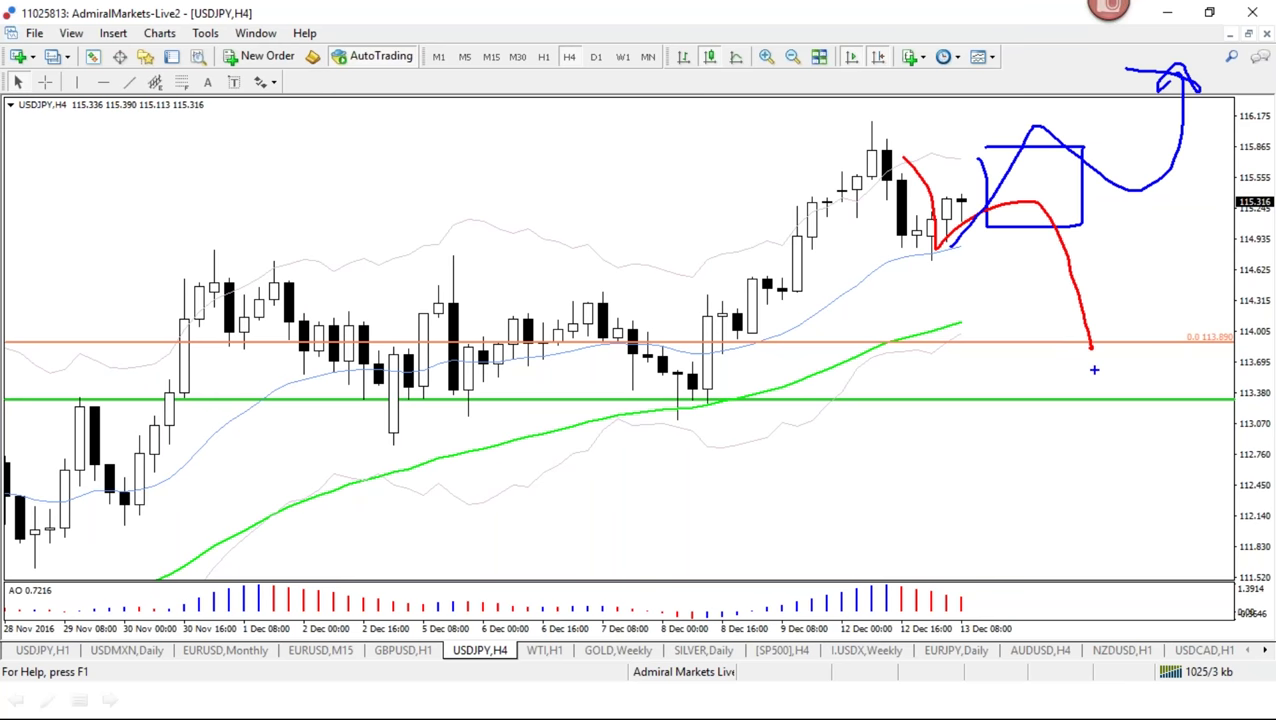
{"action": "key", "text": "e"}
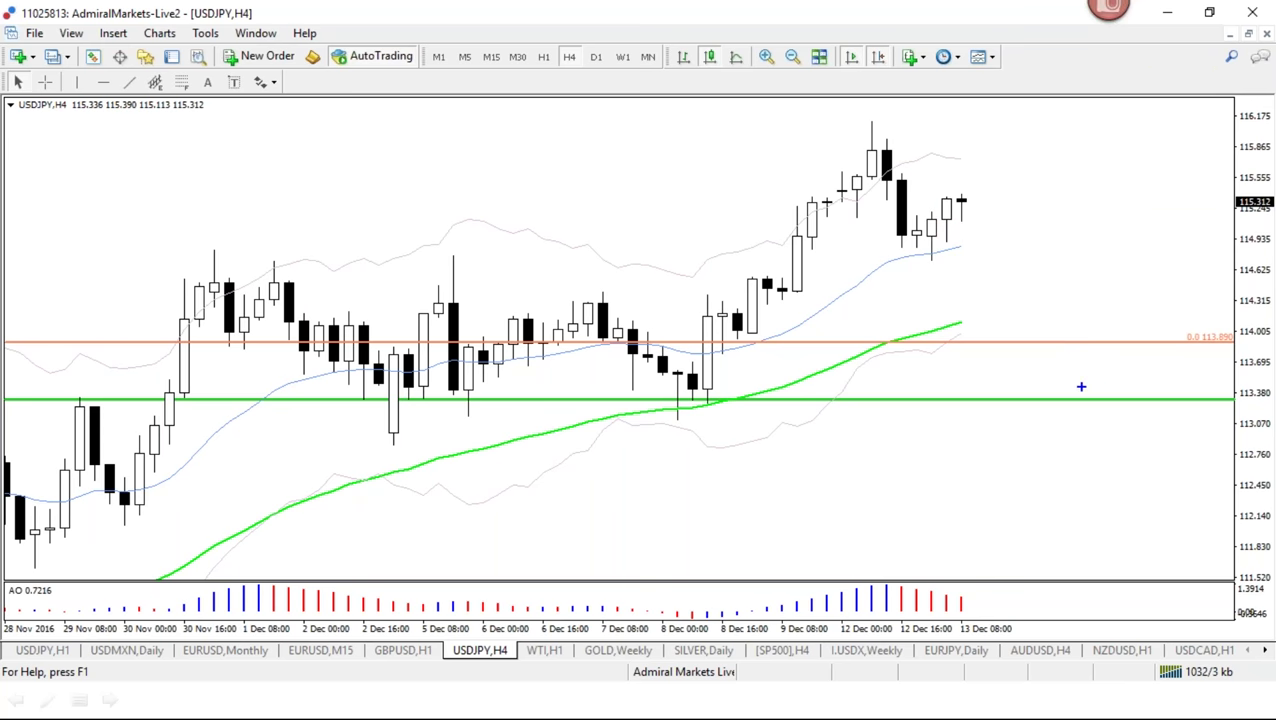
Circle the zone between the 113.890 level and the green horizontal line in blue, and draw a bullish arrow up from it
{"action": "mouse_move", "coordinate": [1134, 355]}
{"action": "left_mouse_down"}
{"action": "mouse_move", "coordinate": [1106, 391]}
{"action": "mouse_move", "coordinate": [1134, 365]}
{"action": "mouse_move", "coordinate": [1128, 190]}
{"action": "mouse_move", "coordinate": [1104, 188]}
{"action": "left_mouse_up"}
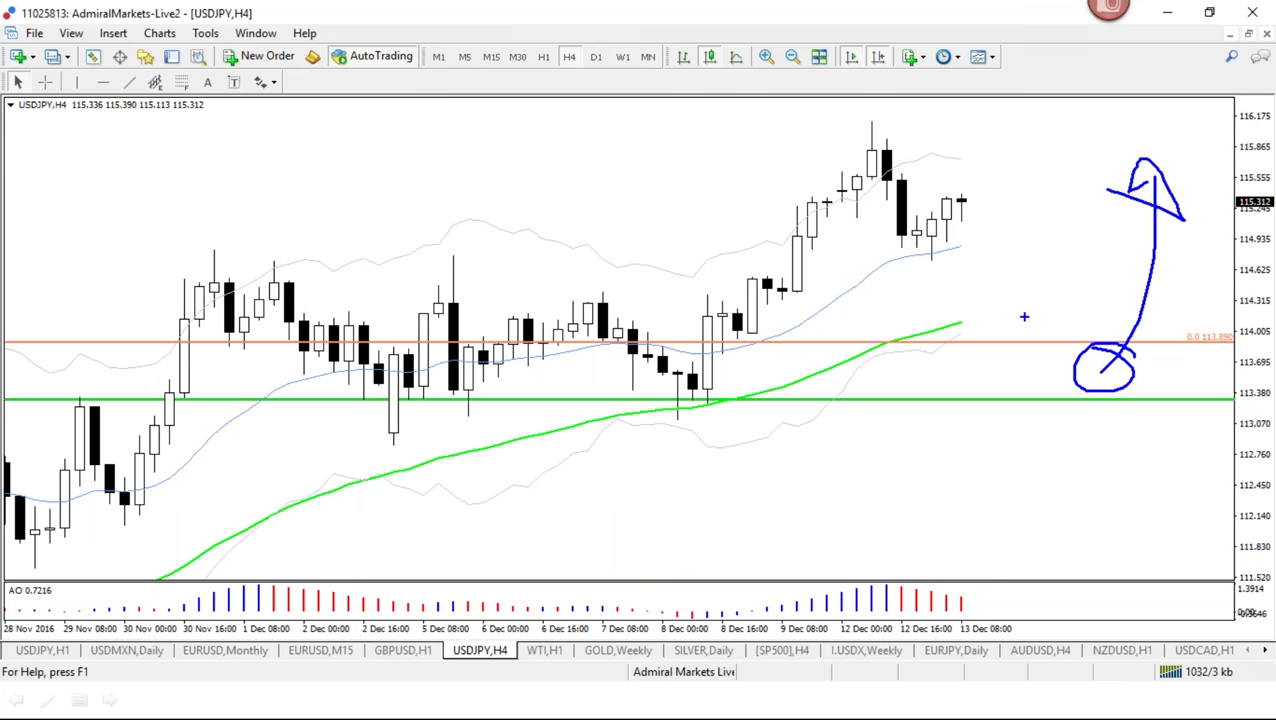
Clear the blue drawings and switch the USDJPY chart to the M15 timeframe, showing price action back to 8 December
{"action": "key", "text": "Escape"}
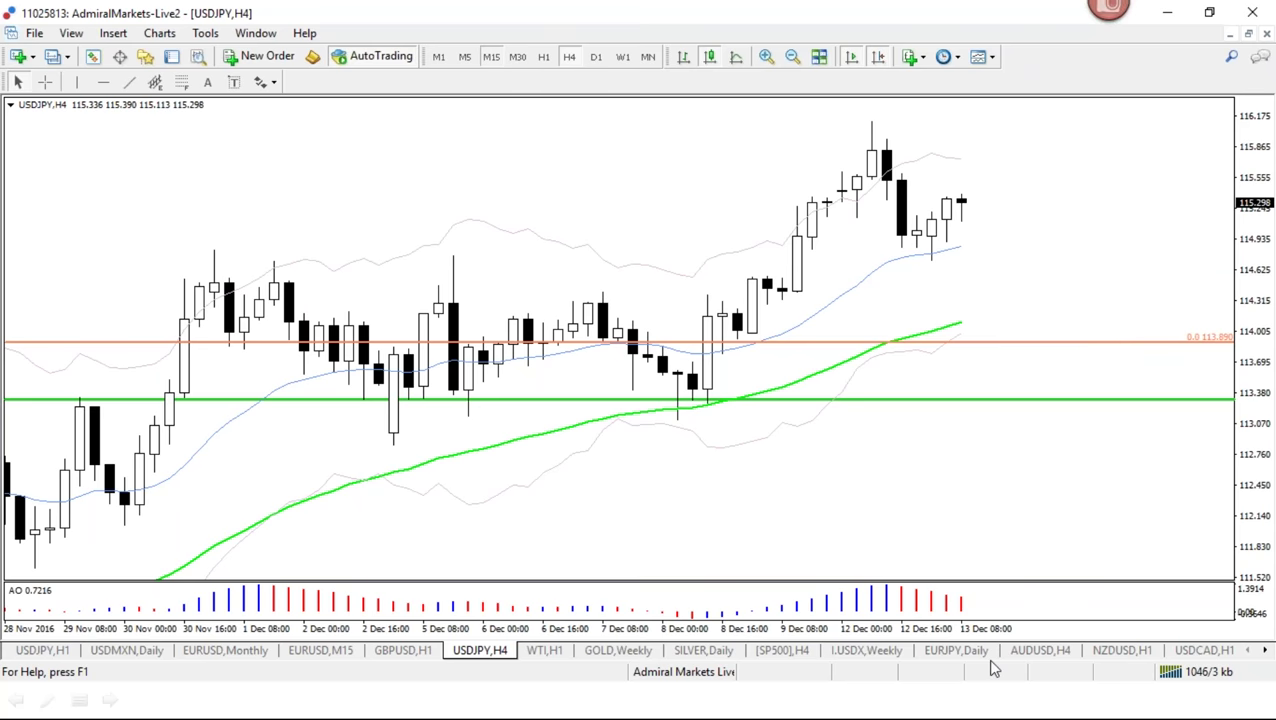
{"action": "type", "text": "M15"}
{"action": "key", "text": "Return"}
{"action": "key", "text": "minus"}
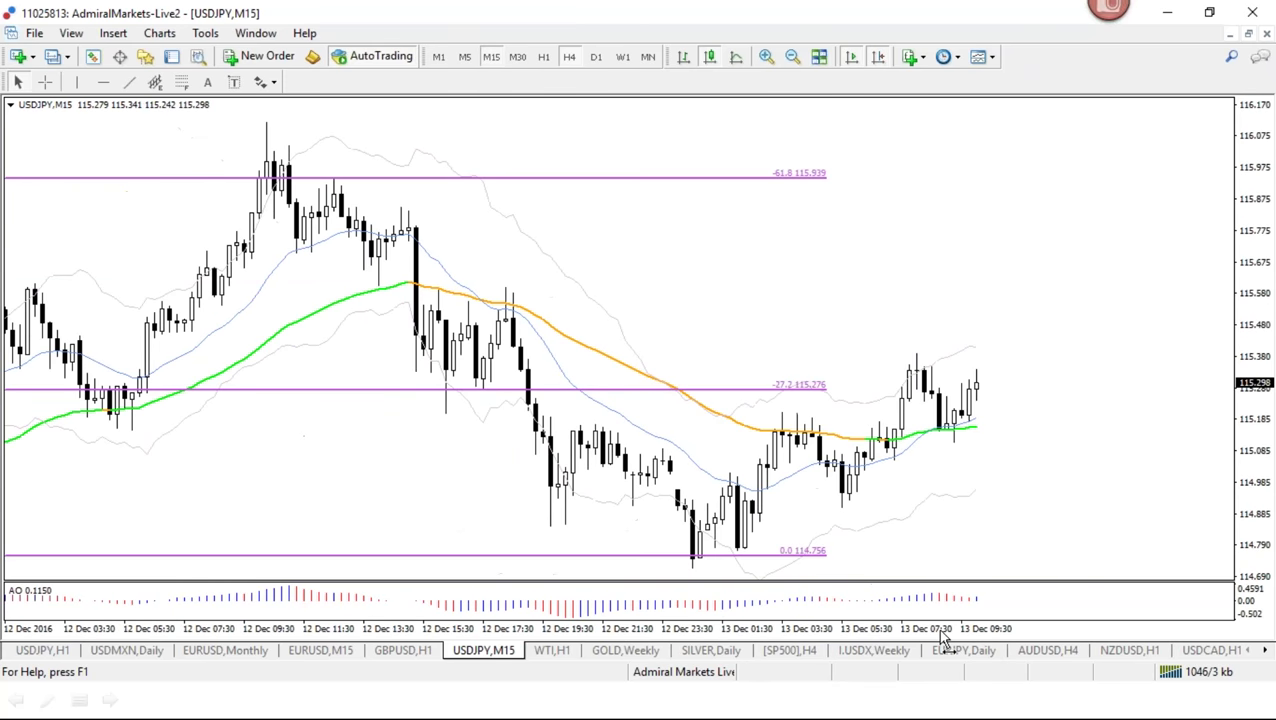
{"action": "key", "text": "minus"}
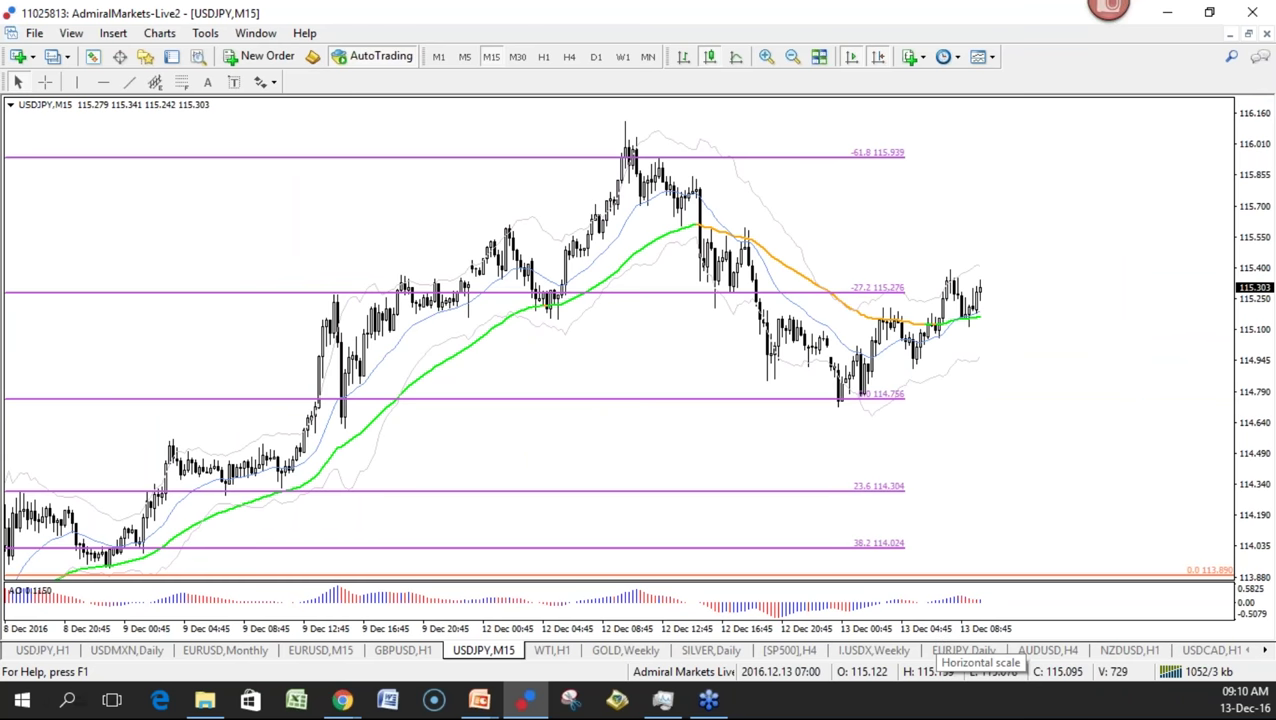
Apply a saved chart template with pivot levels and the Mini terminal to the USDJPY M15 chart
{"action": "right_click", "coordinate": [911, 242]}
{"action": "mouse_move", "coordinate": [965, 418]}
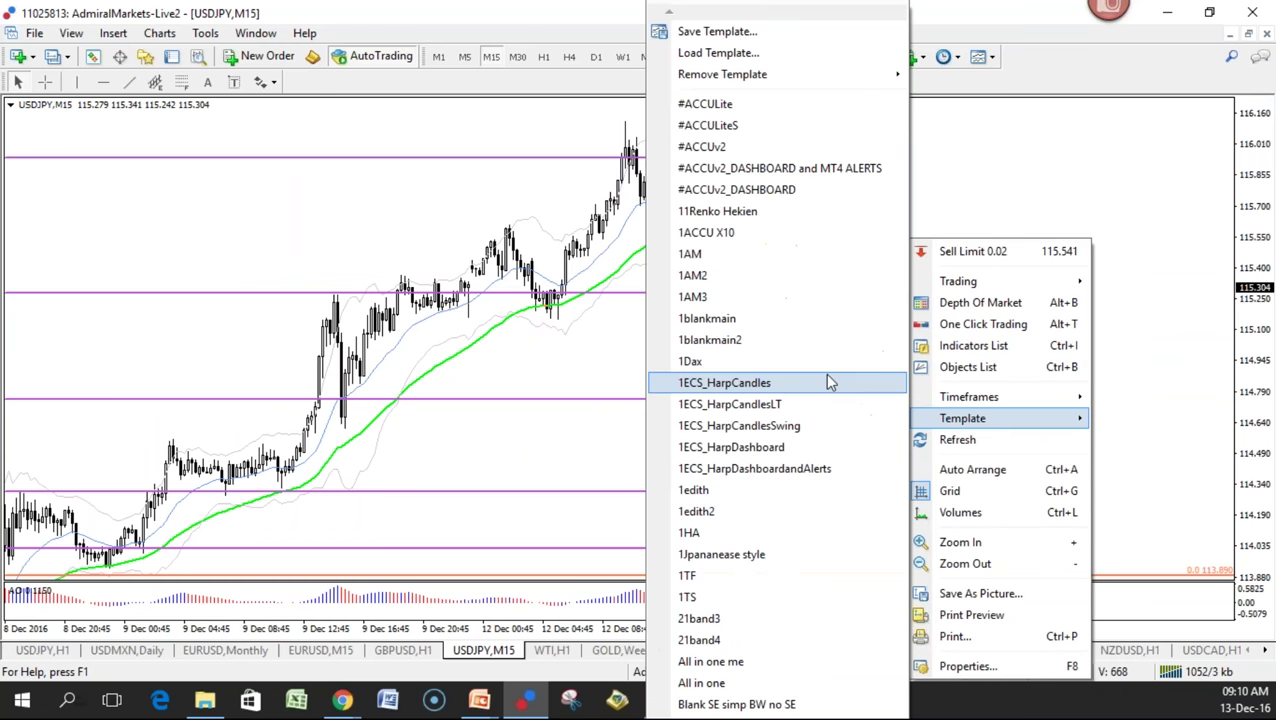
{"action": "left_click", "coordinate": [718, 211]}
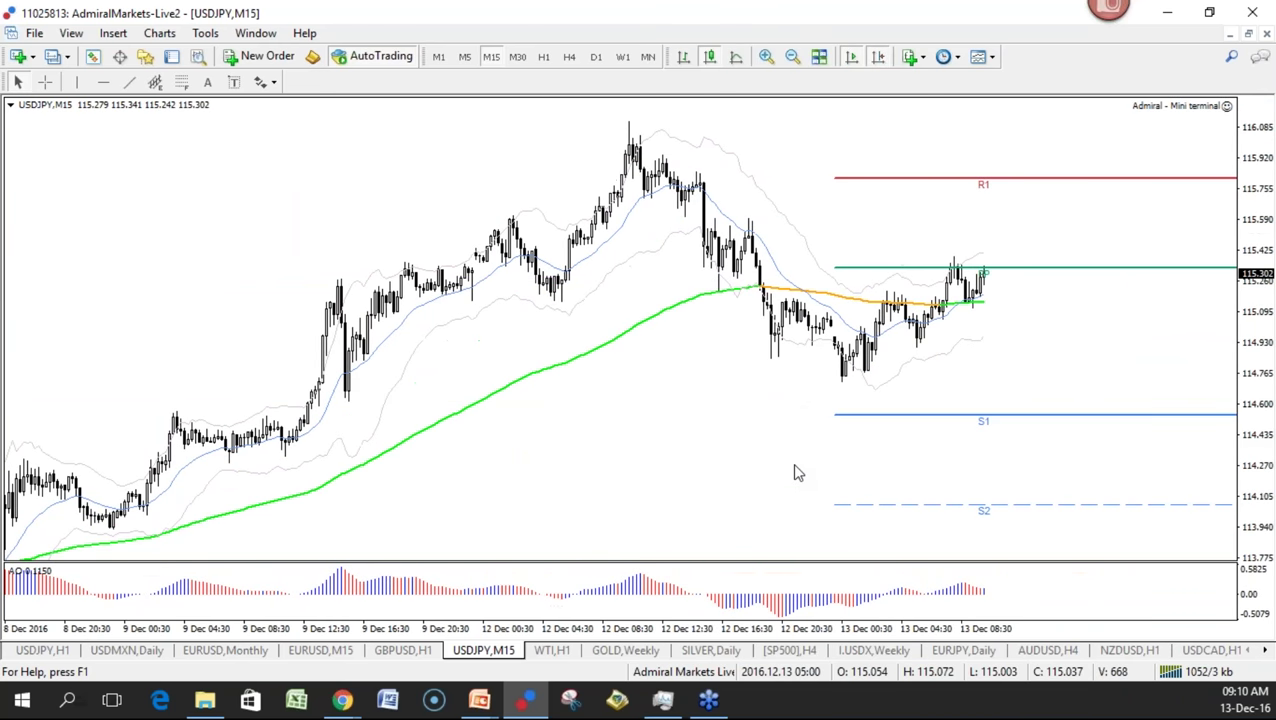
{"action": "left_click_drag", "start_coordinate": [950, 630], "coordinate": [968, 632]}
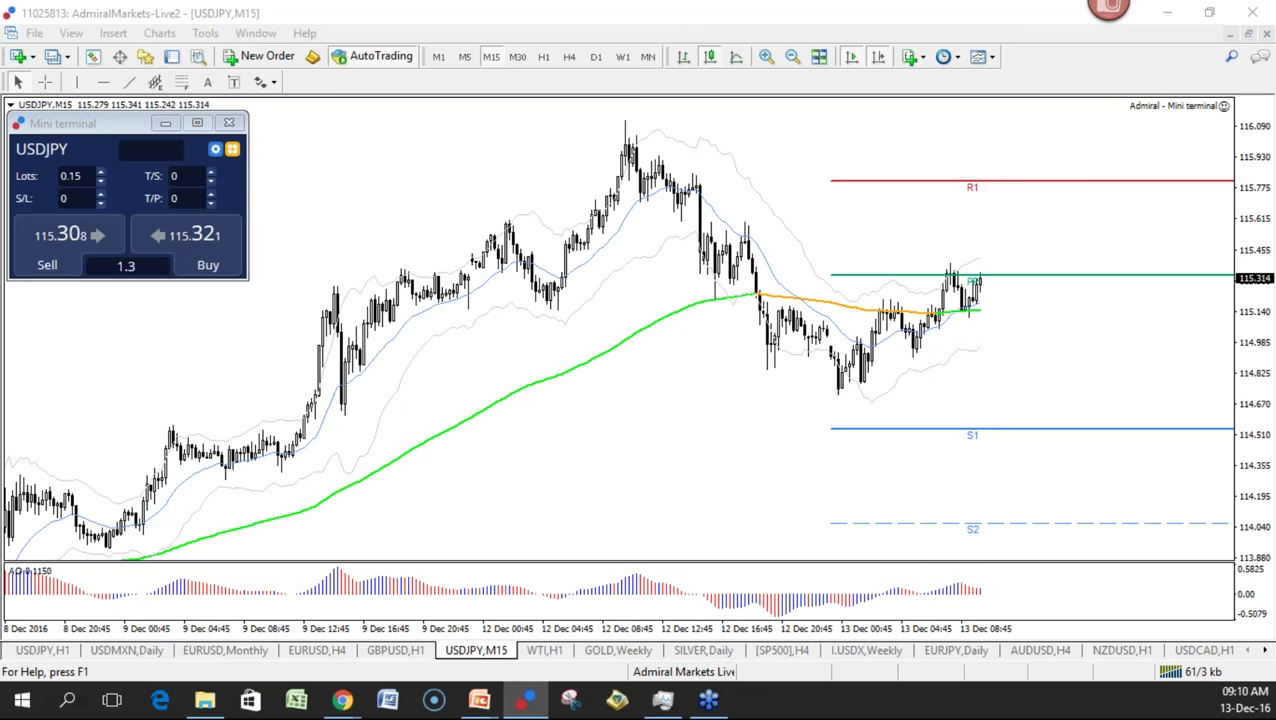
Sketch a blue support line under the latest rise, a red bearish path and a bullish path towards R1, and clear everything
{"action": "mouse_move", "coordinate": [840, 392]}
{"action": "left_mouse_down"}
{"action": "mouse_move", "coordinate": [978, 282]}
{"action": "mouse_move", "coordinate": [1008, 300]}
{"action": "mouse_move", "coordinate": [1028, 362]}
{"action": "left_mouse_up"}
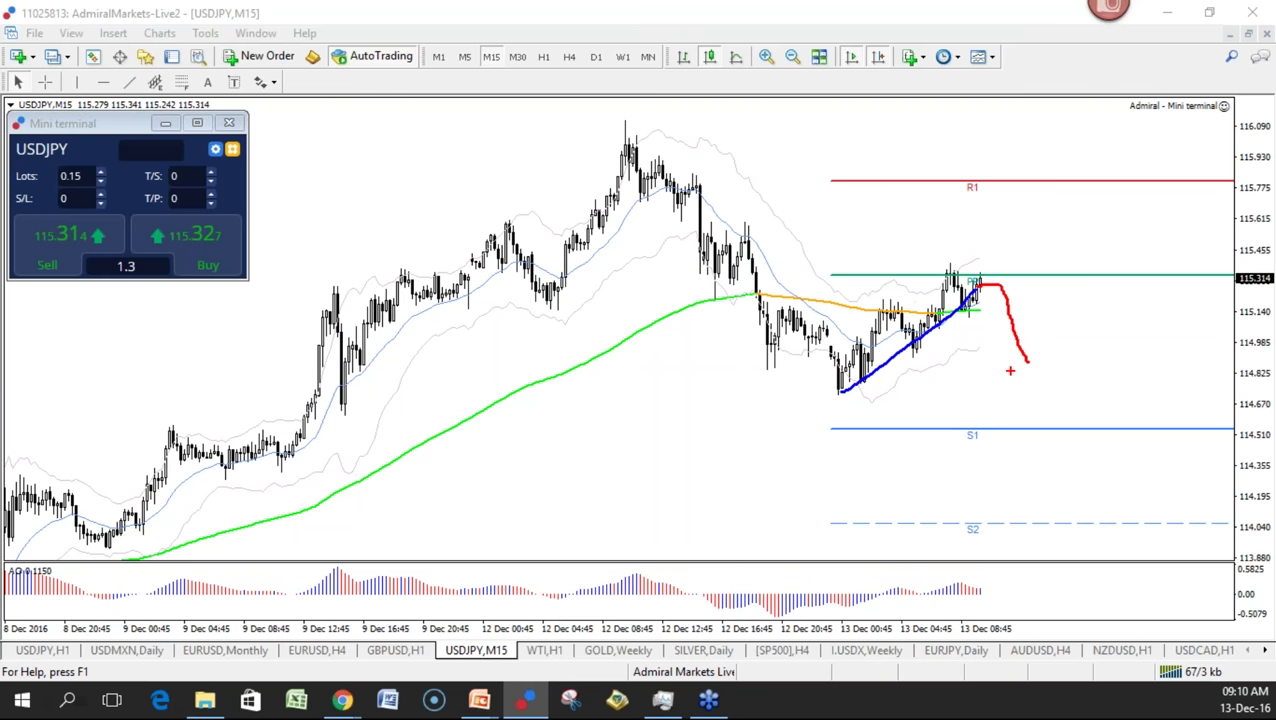
{"action": "left_click_drag", "start_coordinate": [1012, 413], "coordinate": [1043, 419]}
{"action": "mouse_move", "coordinate": [981, 282]}
{"action": "left_mouse_down"}
{"action": "mouse_move", "coordinate": [996, 211]}
{"action": "mouse_move", "coordinate": [1036, 262]}
{"action": "mouse_move", "coordinate": [1058, 265]}
{"action": "mouse_move", "coordinate": [1080, 142]}
{"action": "mouse_move", "coordinate": [1056, 164]}
{"action": "left_mouse_up"}
{"action": "key", "text": "Escape"}
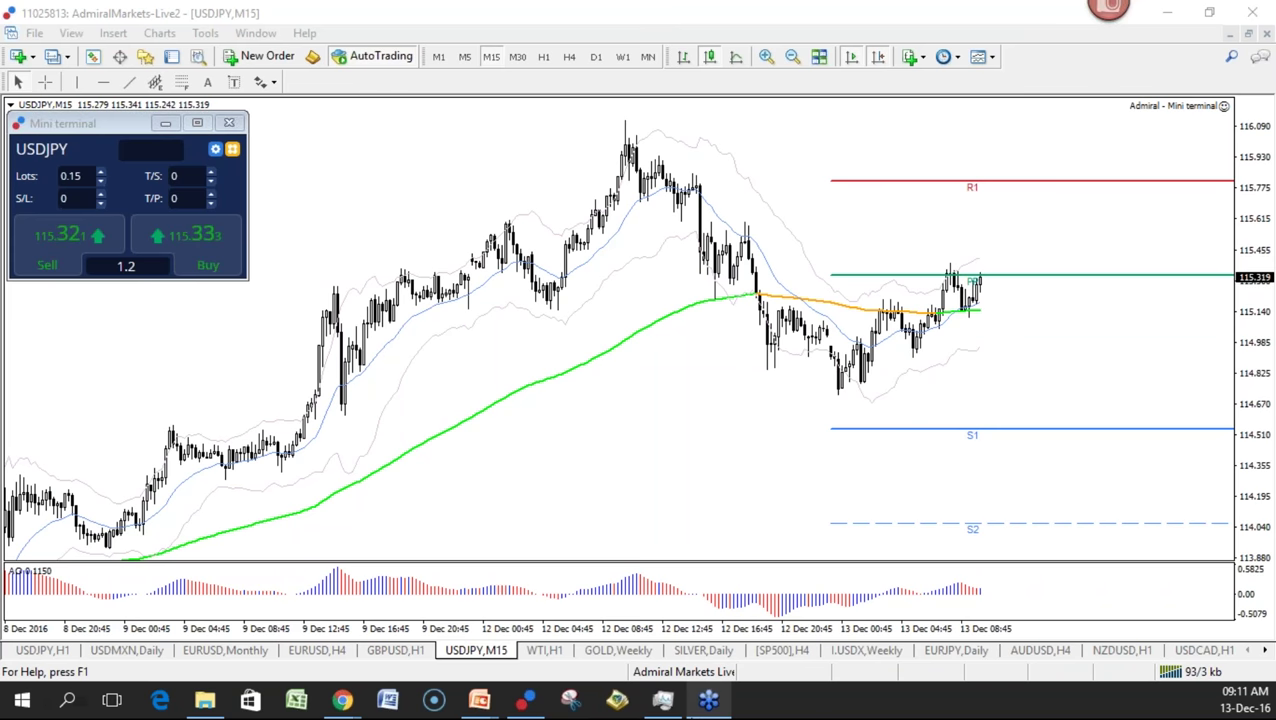
Review the GBPUSD H1 chart and the EURUSD H4 chart, including EURUSD price action back to mid-November
{"action": "mouse_move", "coordinate": [662, 699]}
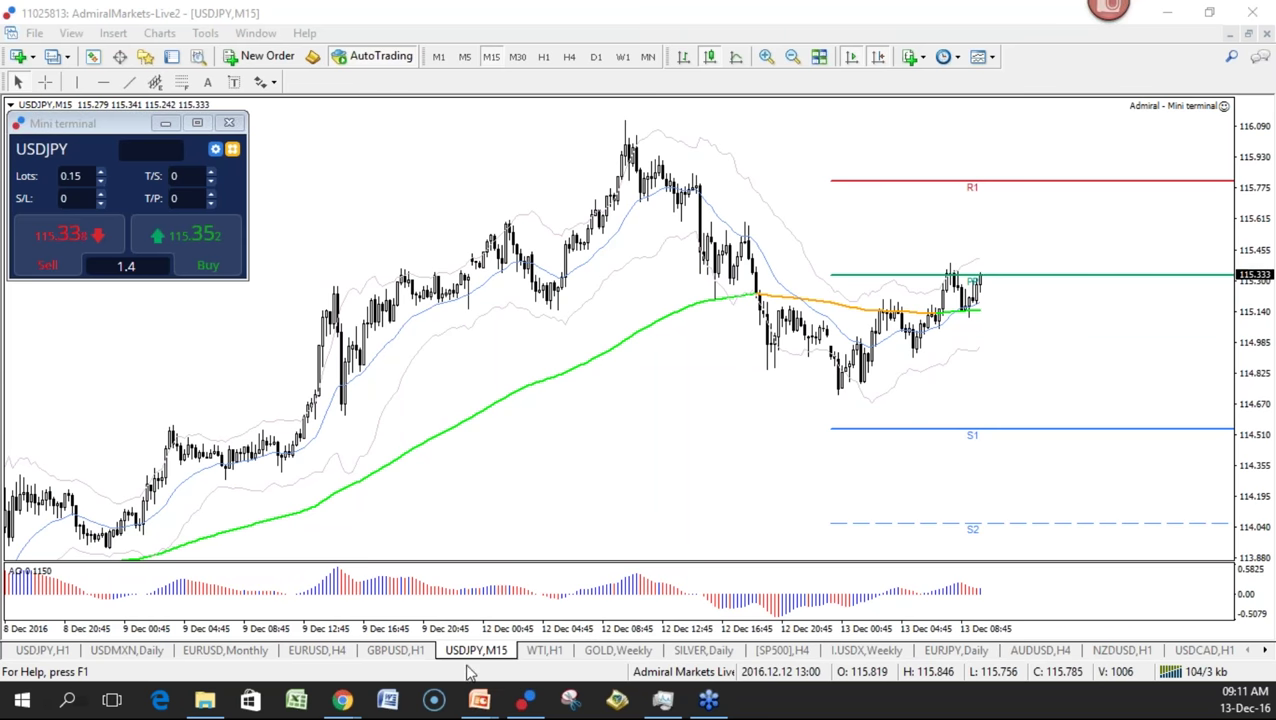
{"action": "left_click", "coordinate": [398, 651]}
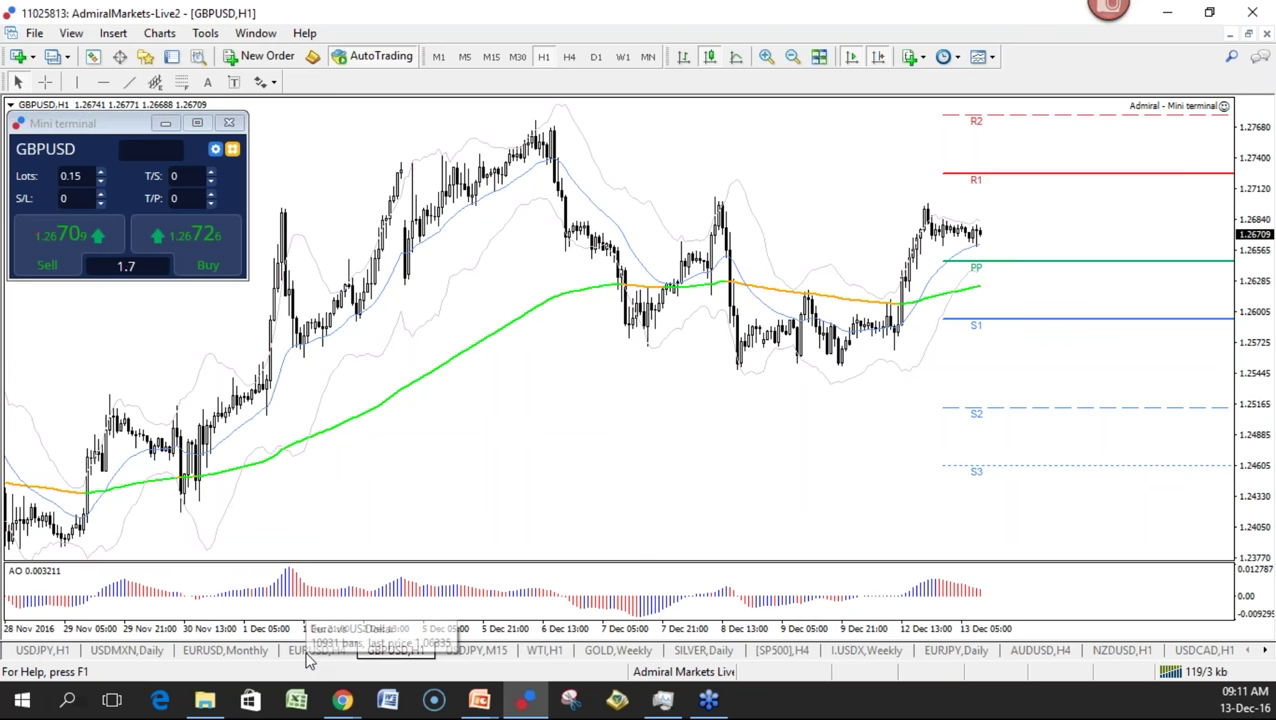
{"action": "left_click", "coordinate": [310, 652]}
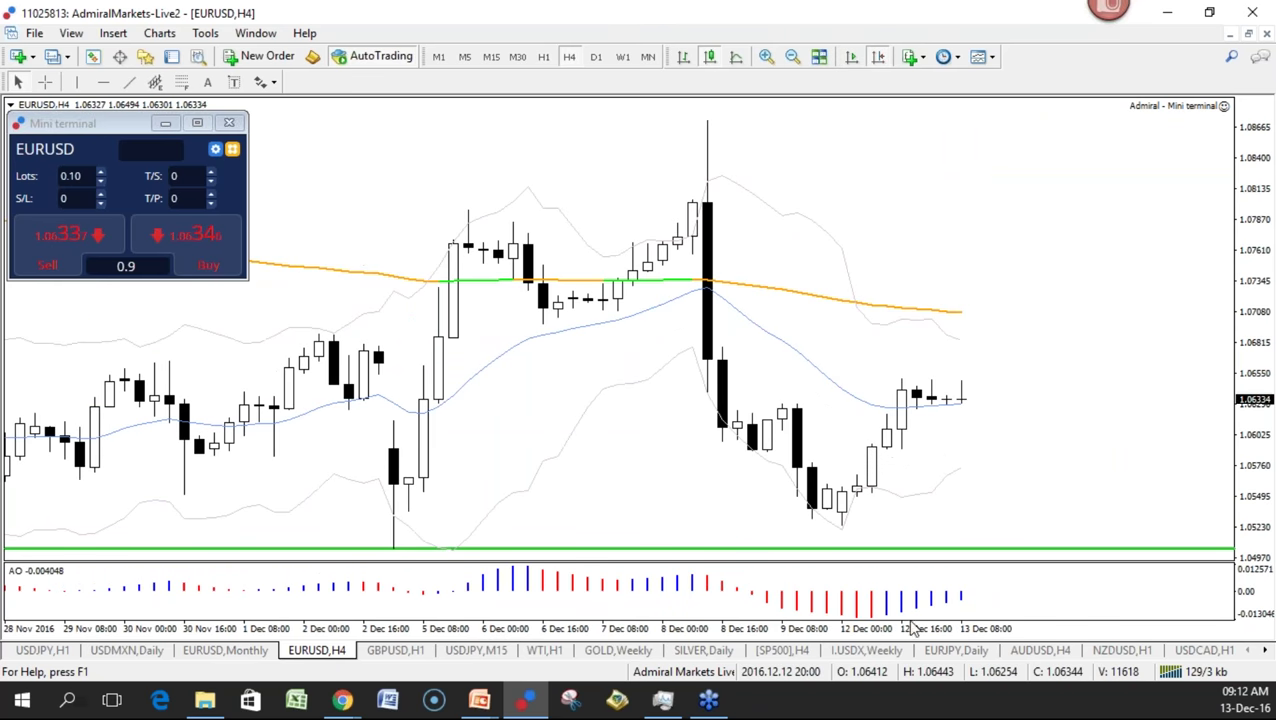
{"action": "key", "text": "minus"}
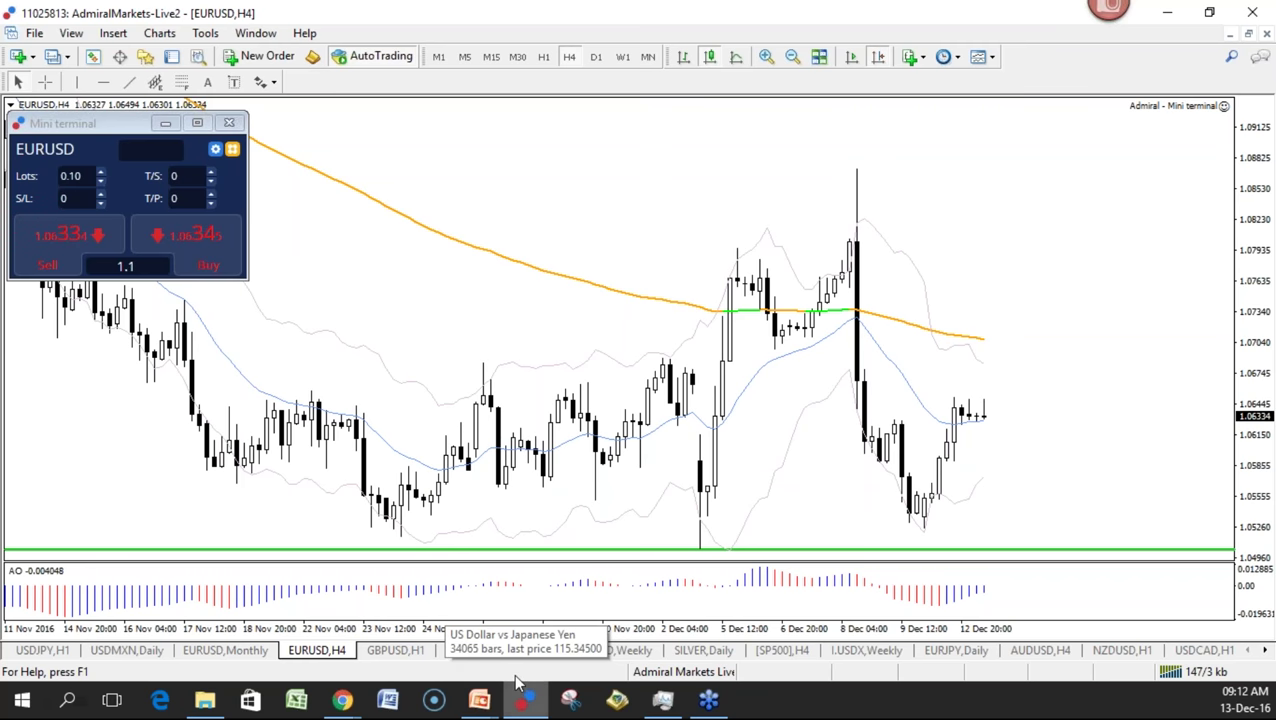
Compare USDJPY on the weekly, daily and monthly timeframes, and return to the daily chart with history back to December 2015
{"action": "left_click", "coordinate": [495, 656]}
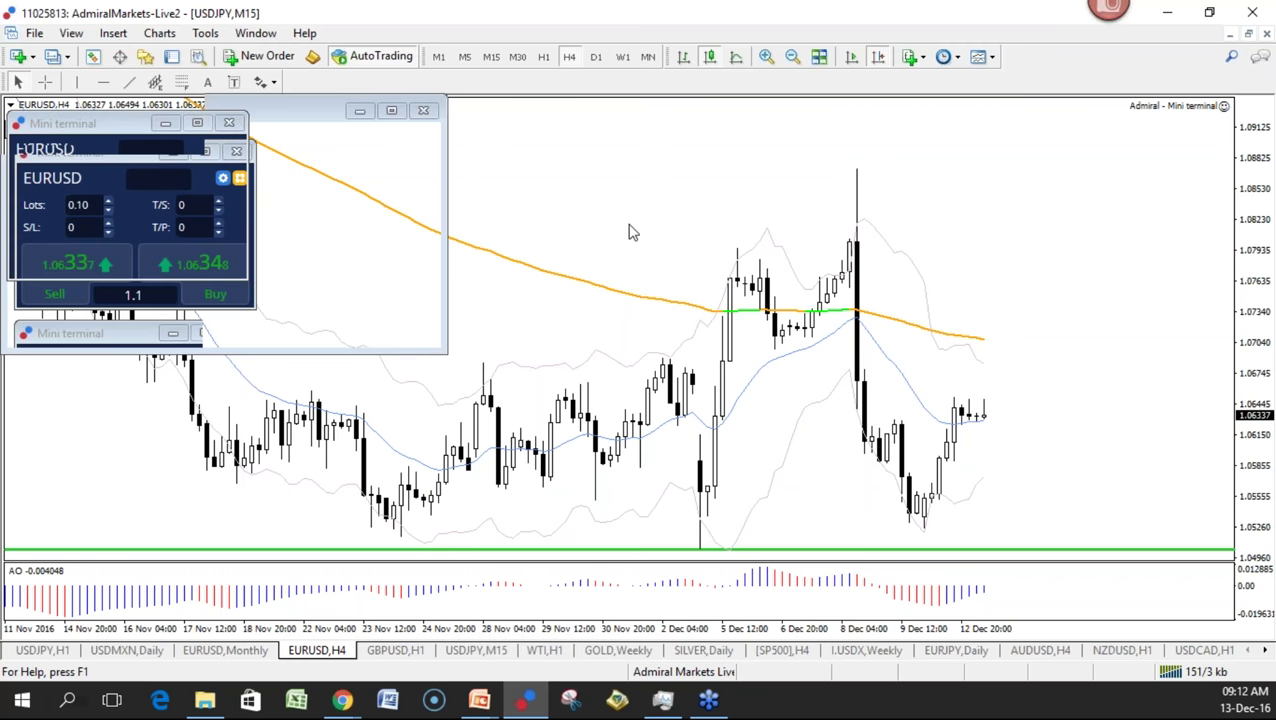
{"action": "left_click", "coordinate": [596, 56]}
{"action": "left_click", "coordinate": [622, 56]}
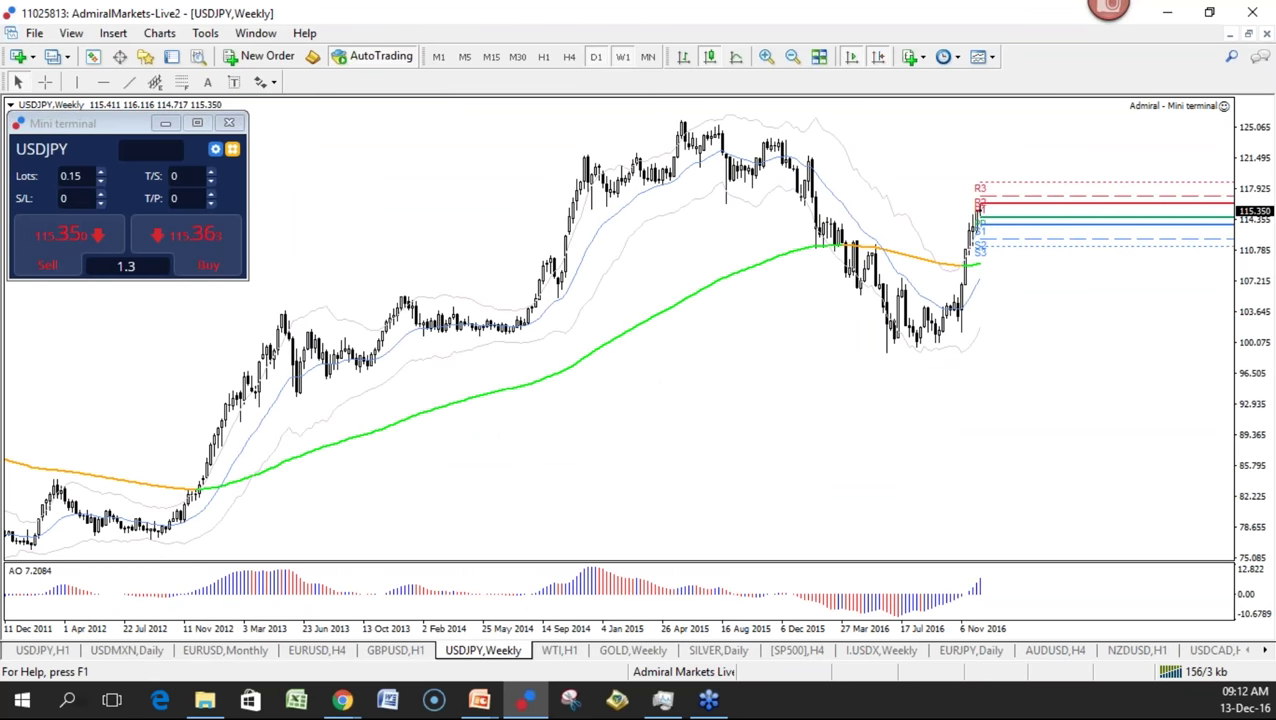
{"action": "left_click_drag", "start_coordinate": [888, 627], "coordinate": [906, 627]}
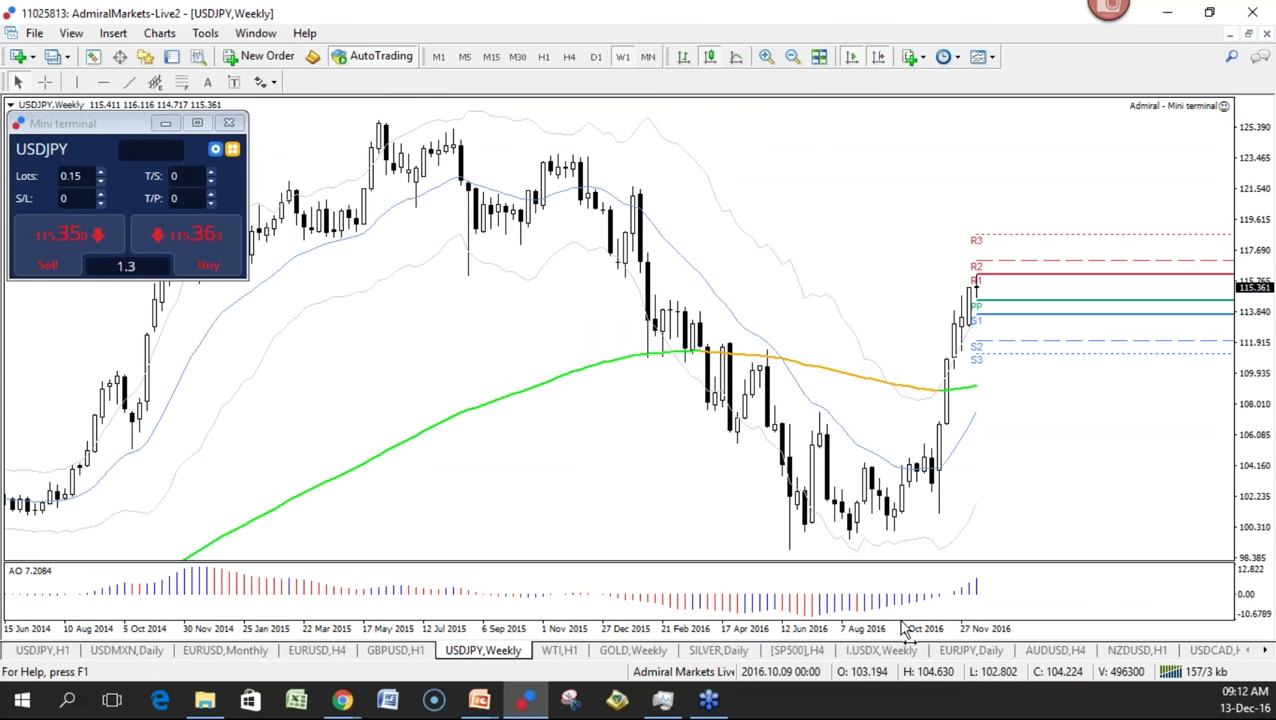
{"action": "left_click", "coordinate": [595, 57]}
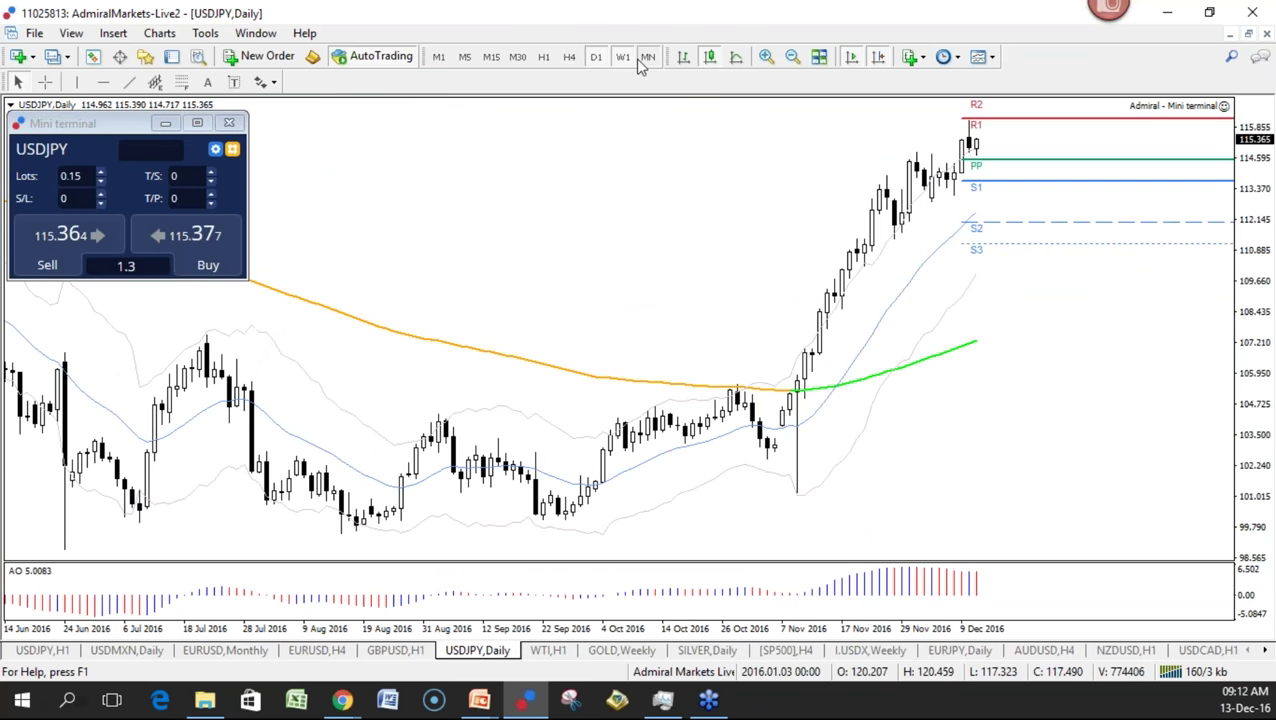
{"action": "left_click", "coordinate": [647, 57]}
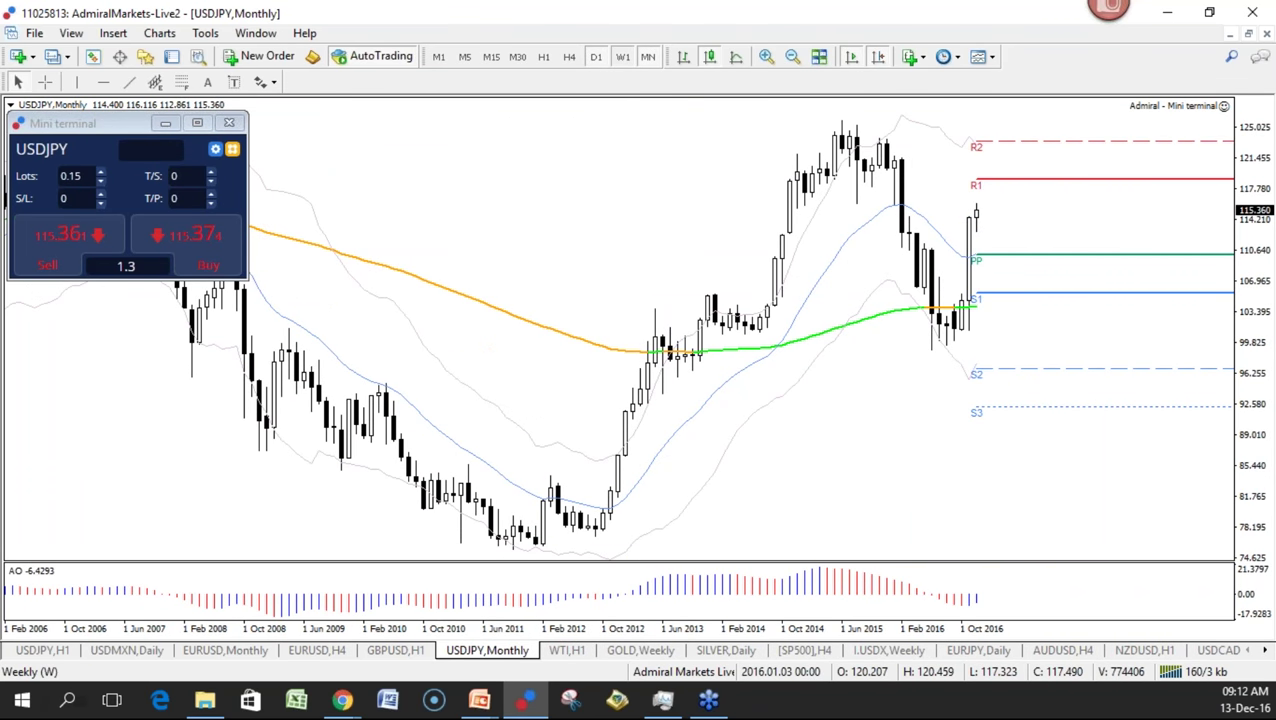
{"action": "left_click", "coordinate": [621, 57]}
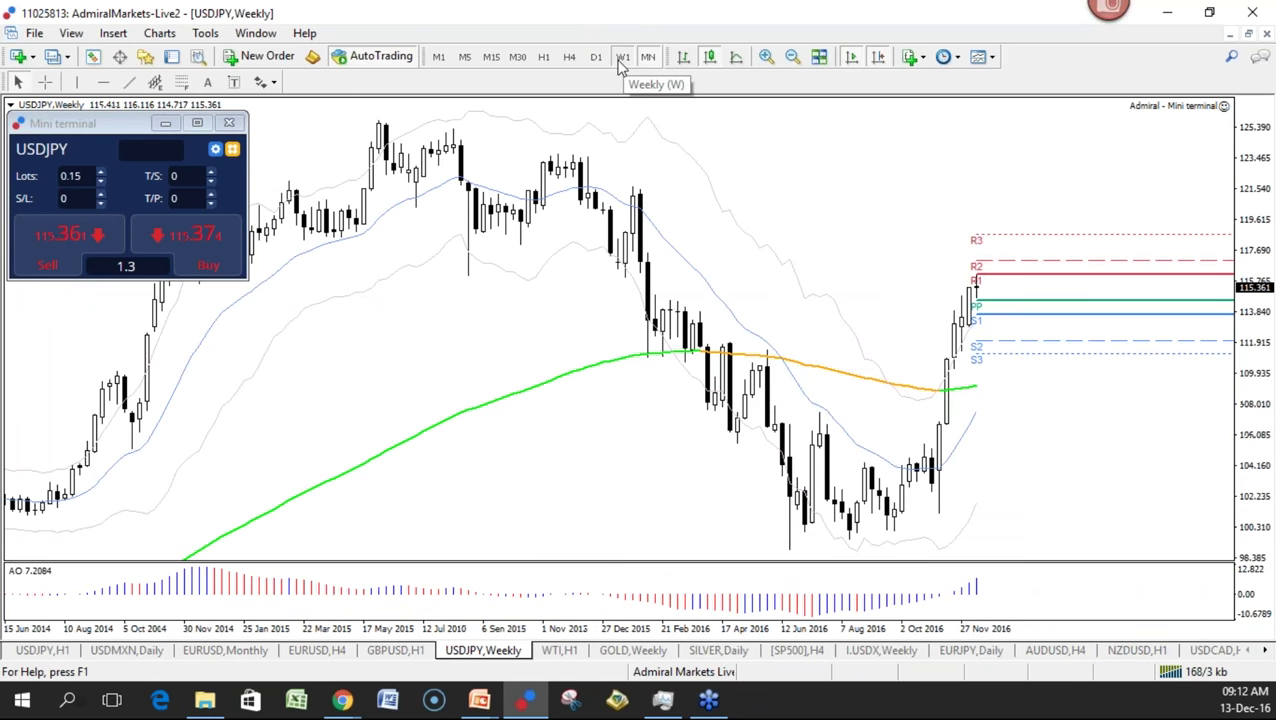
{"action": "left_click", "coordinate": [596, 57]}
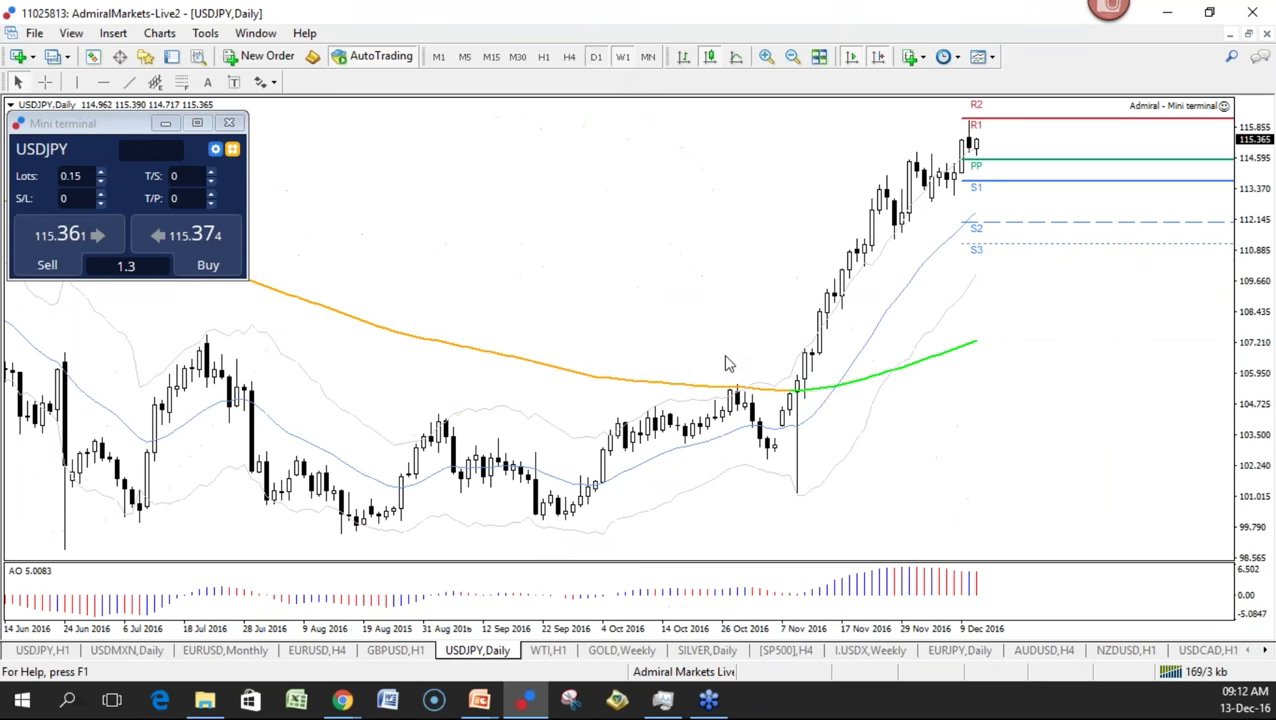
{"action": "left_click_drag", "start_coordinate": [738, 628], "coordinate": [718, 628]}
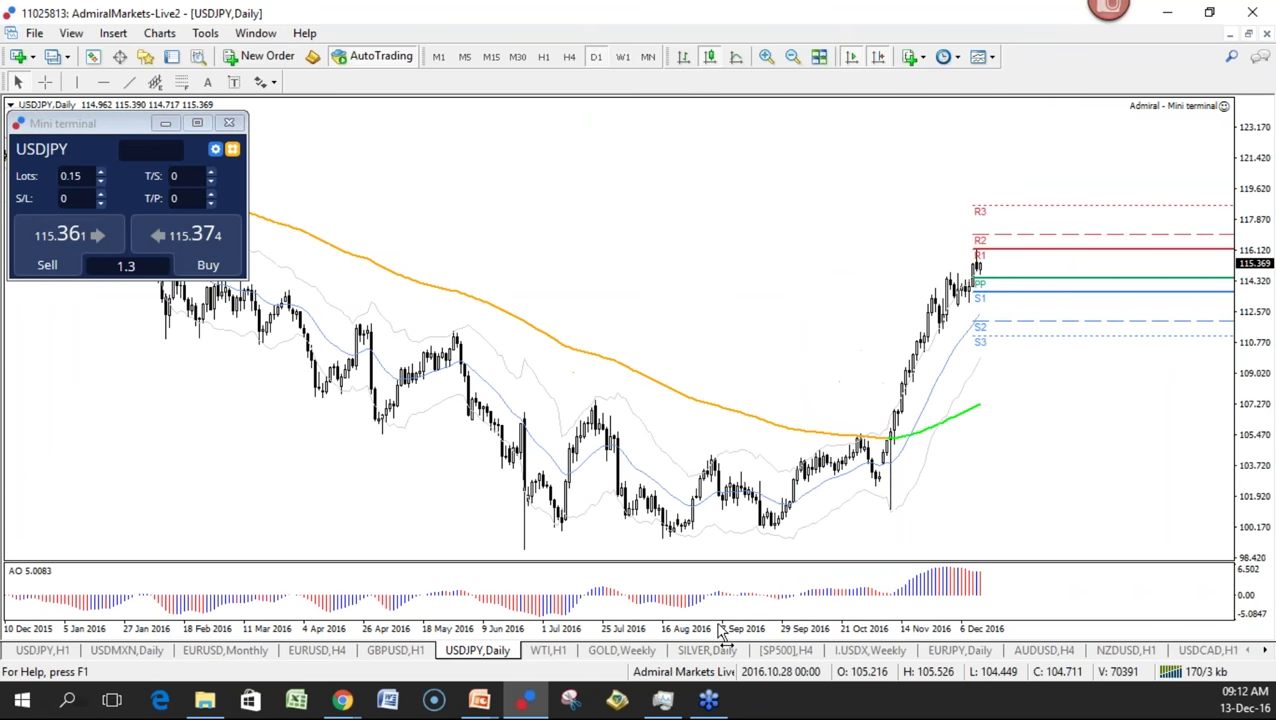
Measure the upswings from the September and November lows with the crosshair, trace both swings with a blue arrow path, and clear it
{"action": "middle_click", "coordinate": [602, 580]}
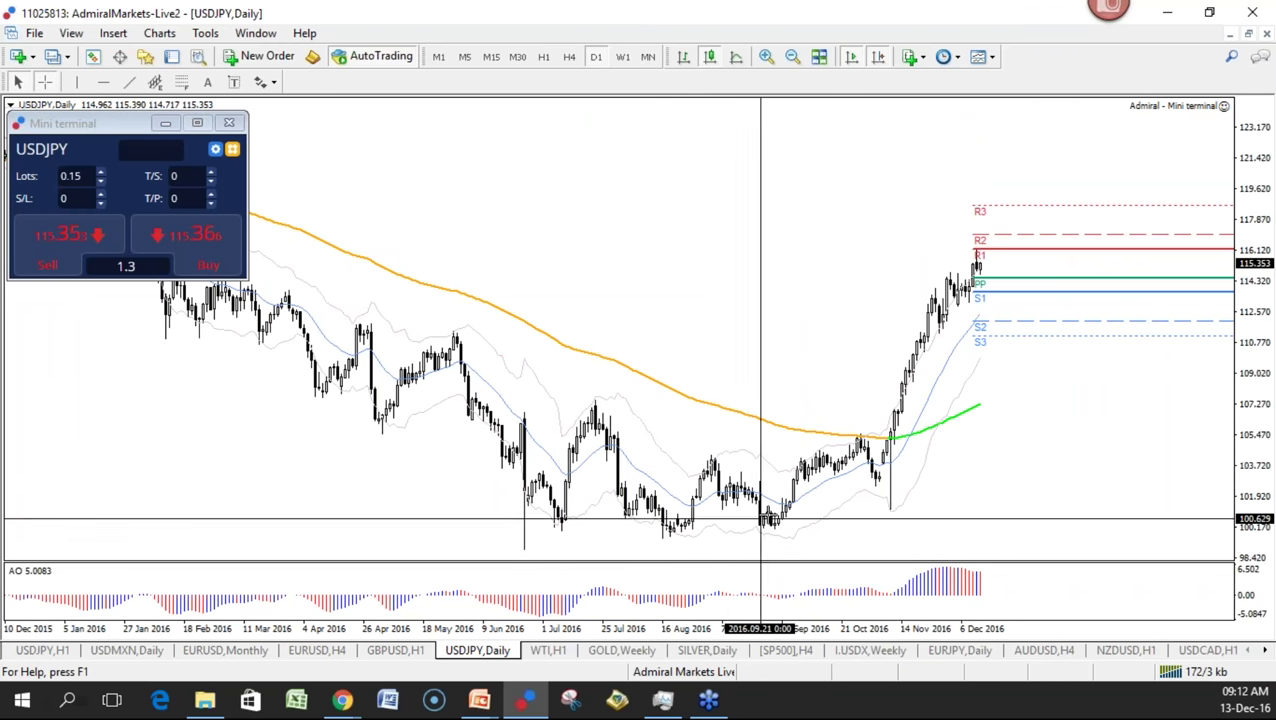
{"action": "left_click_drag", "start_coordinate": [775, 525], "coordinate": [860, 435]}
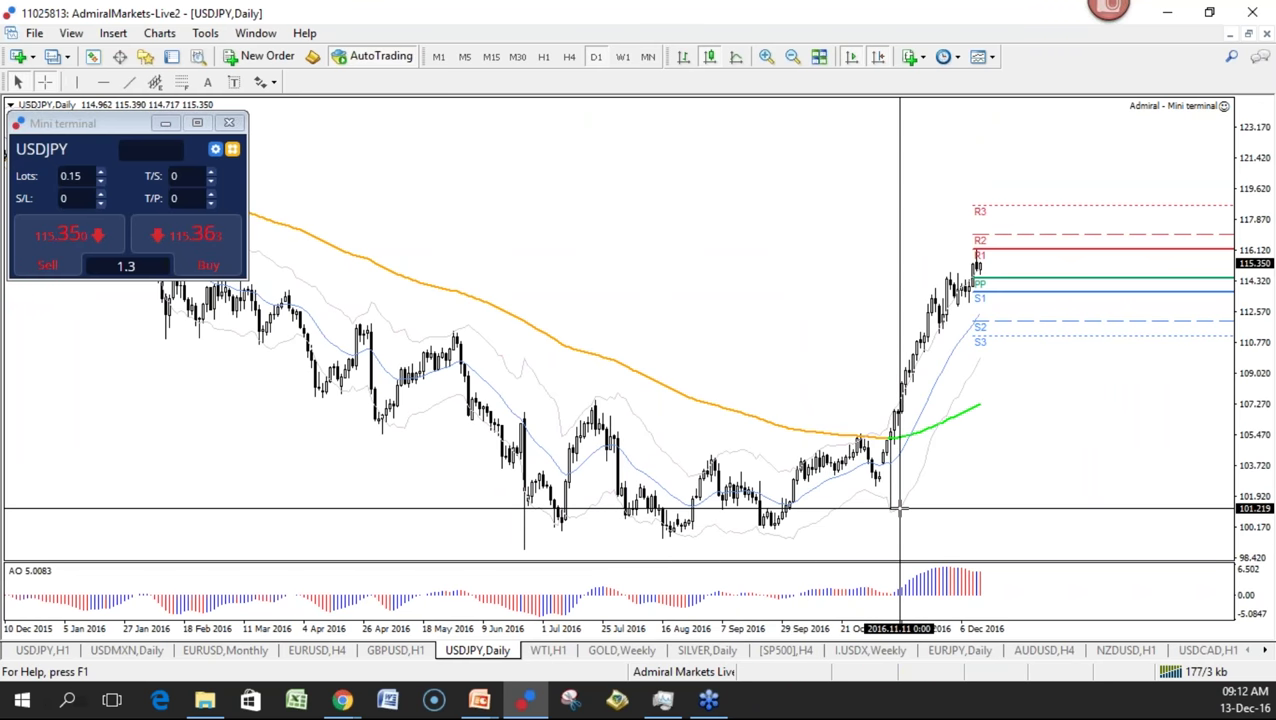
{"action": "left_click_drag", "start_coordinate": [893, 510], "coordinate": [974, 256]}
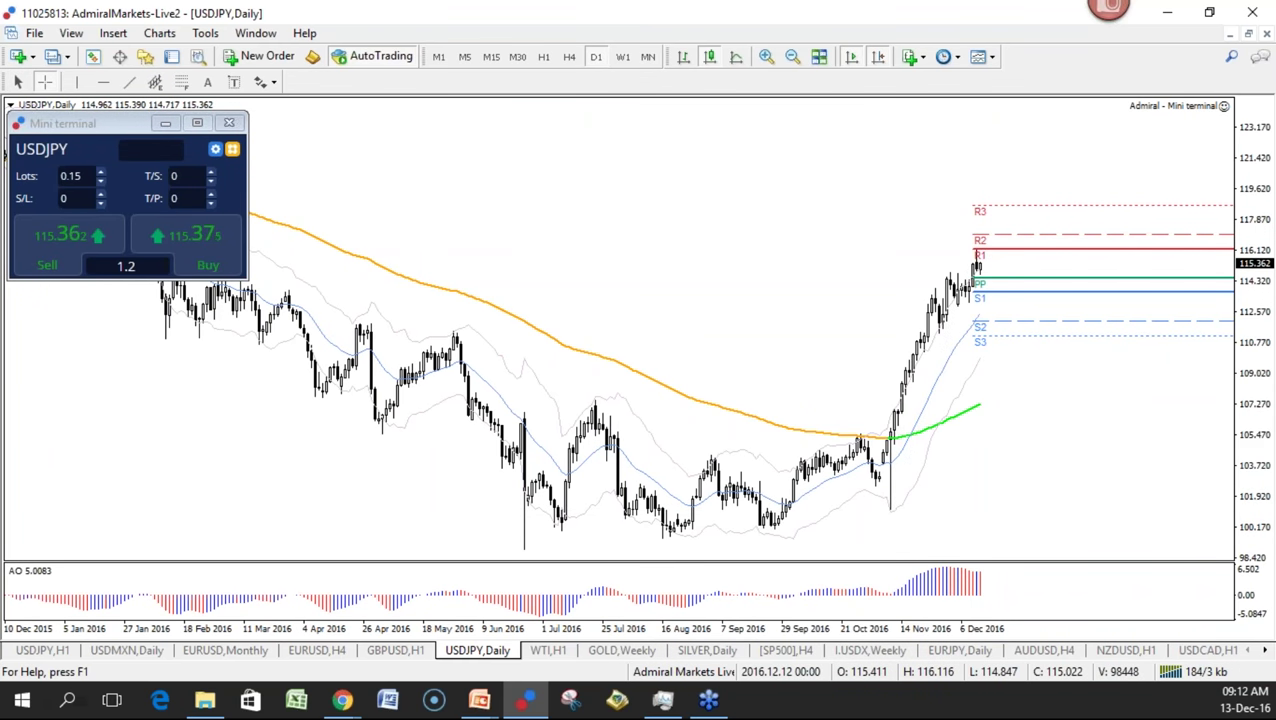
{"action": "mouse_move", "coordinate": [768, 522]}
{"action": "left_mouse_down"}
{"action": "mouse_move", "coordinate": [890, 492]}
{"action": "mouse_move", "coordinate": [955, 272]}
{"action": "mouse_move", "coordinate": [930, 286]}
{"action": "mouse_move", "coordinate": [975, 294]}
{"action": "left_mouse_up"}
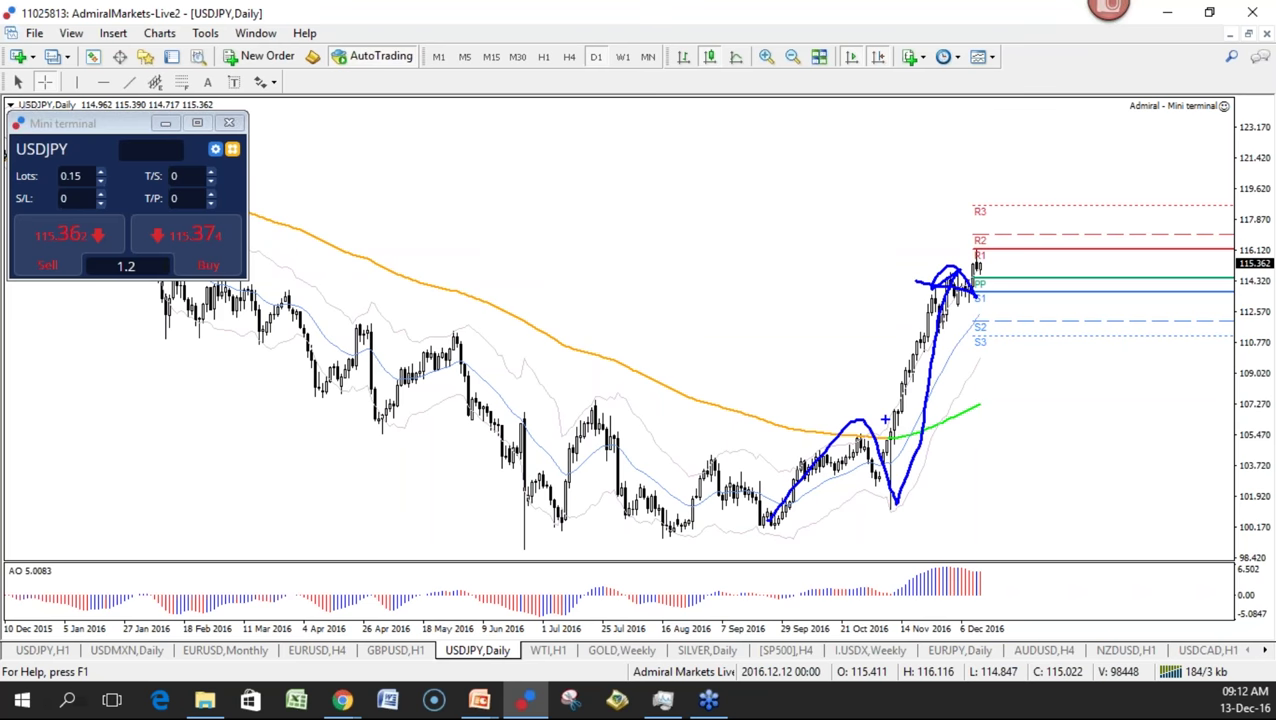
{"action": "key", "text": "Escape"}
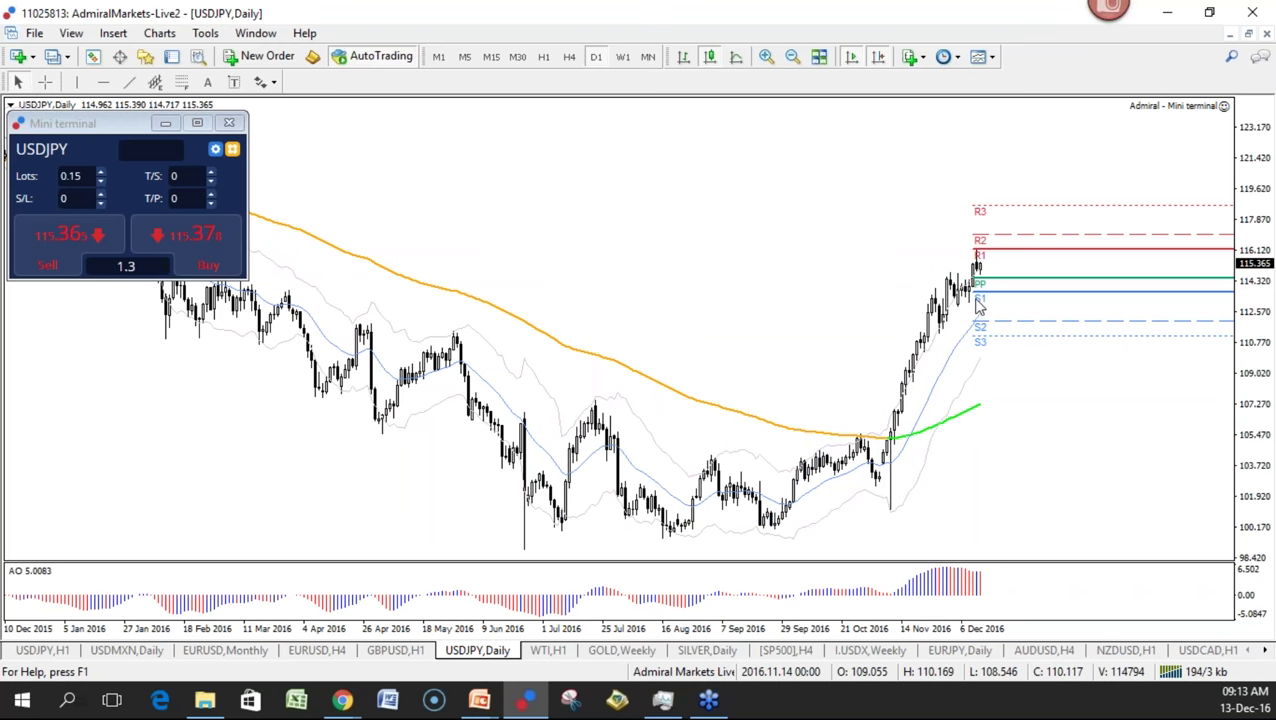
Draw a Fibonacci retracement on the USDJPY daily chart from the November low at 101.213 to the December high at 116.088
{"action": "left_click", "coordinate": [181, 82]}
{"action": "left_click_drag", "start_coordinate": [889, 508], "coordinate": [918, 253]}
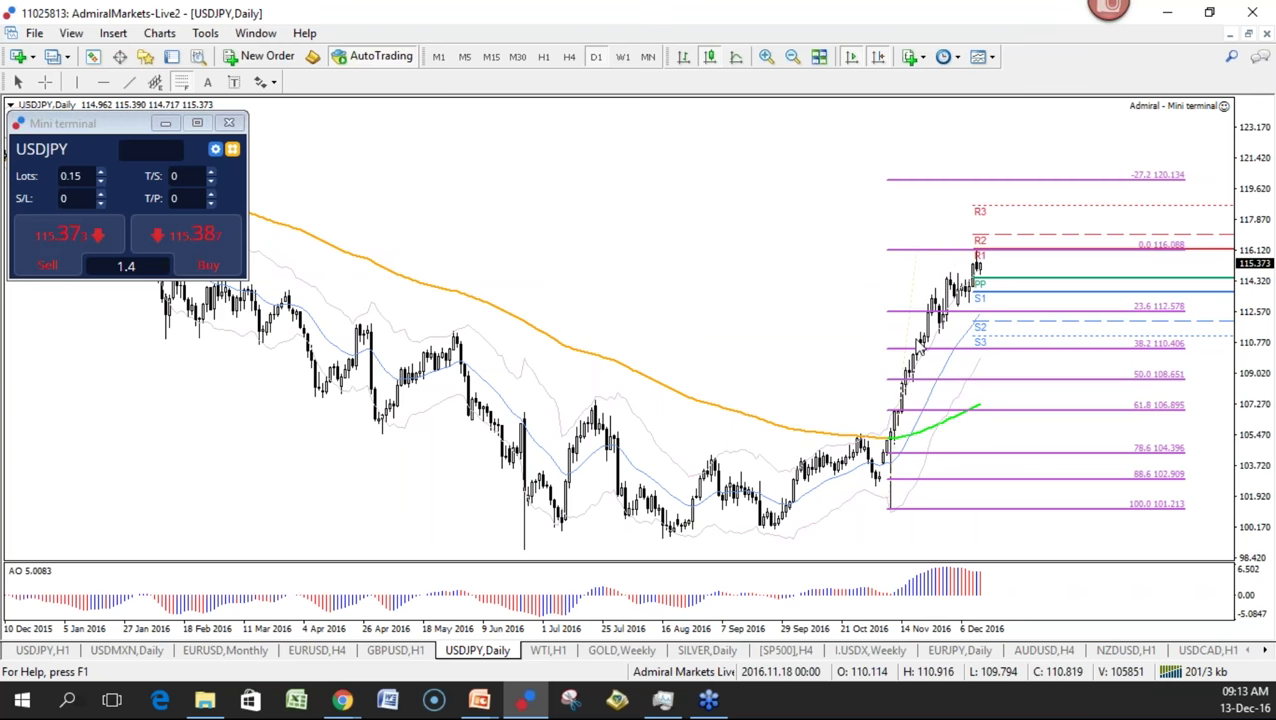
Make freehand marks beside the 23.6 to 61.8 Fibonacci levels, trace the rally from the November low, and clear the marks
{"action": "key", "text": "ctrl+2"}
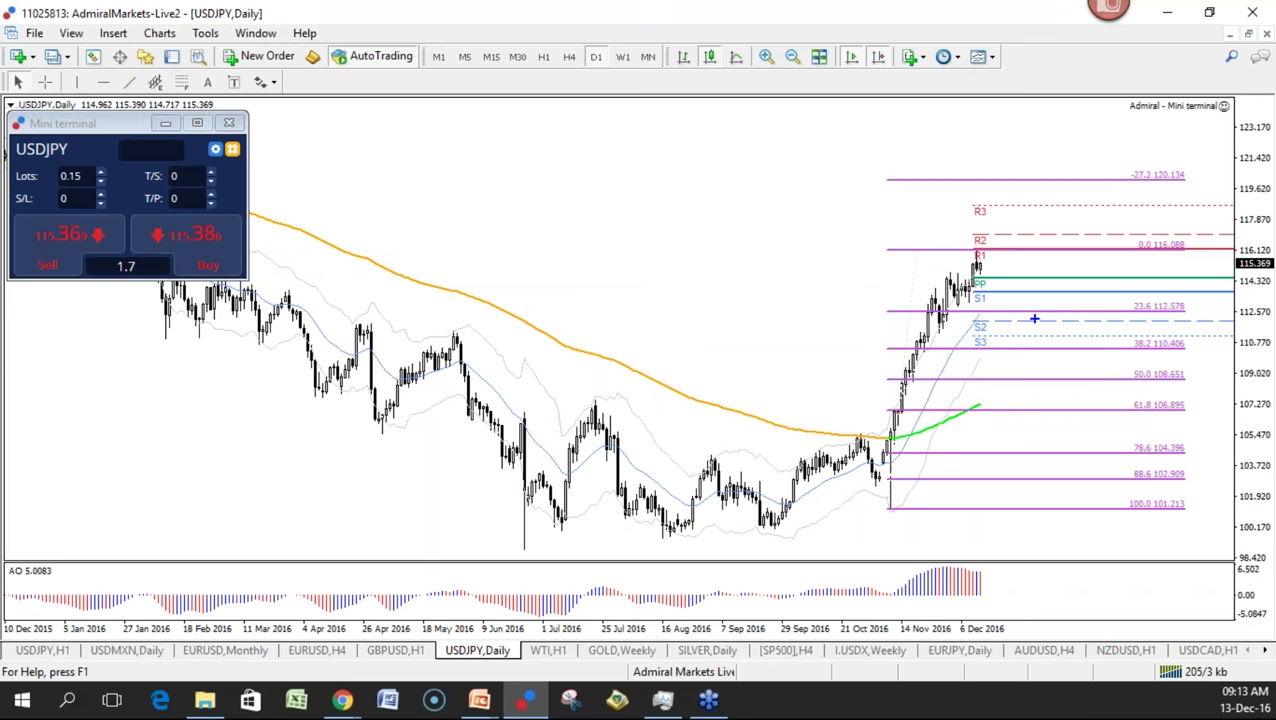
{"action": "mouse_move", "coordinate": [1022, 313]}
{"action": "left_mouse_down"}
{"action": "mouse_move", "coordinate": [1062, 313]}
{"action": "mouse_move", "coordinate": [1074, 348]}
{"action": "left_mouse_up"}
{"action": "mouse_move", "coordinate": [1020, 381]}
{"action": "left_mouse_down"}
{"action": "mouse_move", "coordinate": [1102, 381]}
{"action": "mouse_move", "coordinate": [1045, 441]}
{"action": "mouse_move", "coordinate": [1030, 431]}
{"action": "left_mouse_up"}
{"action": "mouse_move", "coordinate": [892, 503]}
{"action": "left_mouse_down"}
{"action": "mouse_move", "coordinate": [960, 280]}
{"action": "mouse_move", "coordinate": [970, 302]}
{"action": "mouse_move", "coordinate": [936, 304]}
{"action": "left_mouse_up"}
{"action": "key", "text": "Escape"}
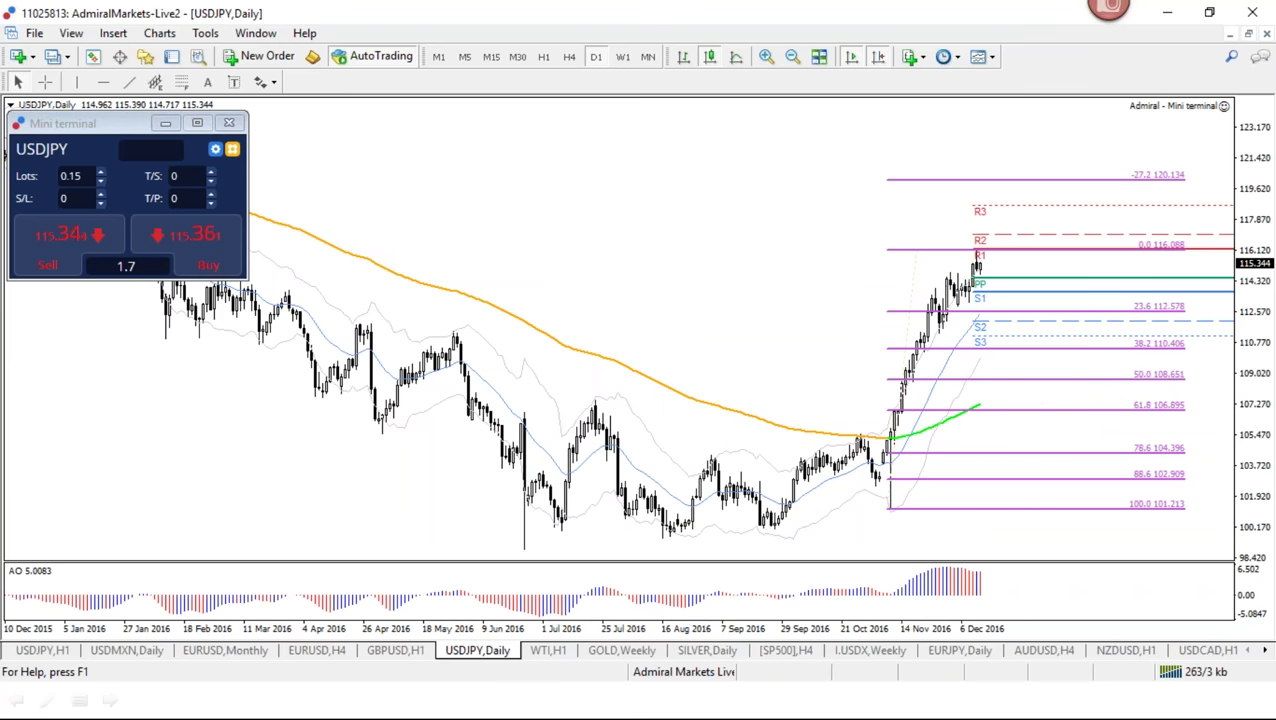
Write 12 over 5 in blue beneath the late-November pullback, circle the early-December consolidation, and clear the marks
{"action": "key", "text": "plus"}
{"action": "key", "text": "plus"}
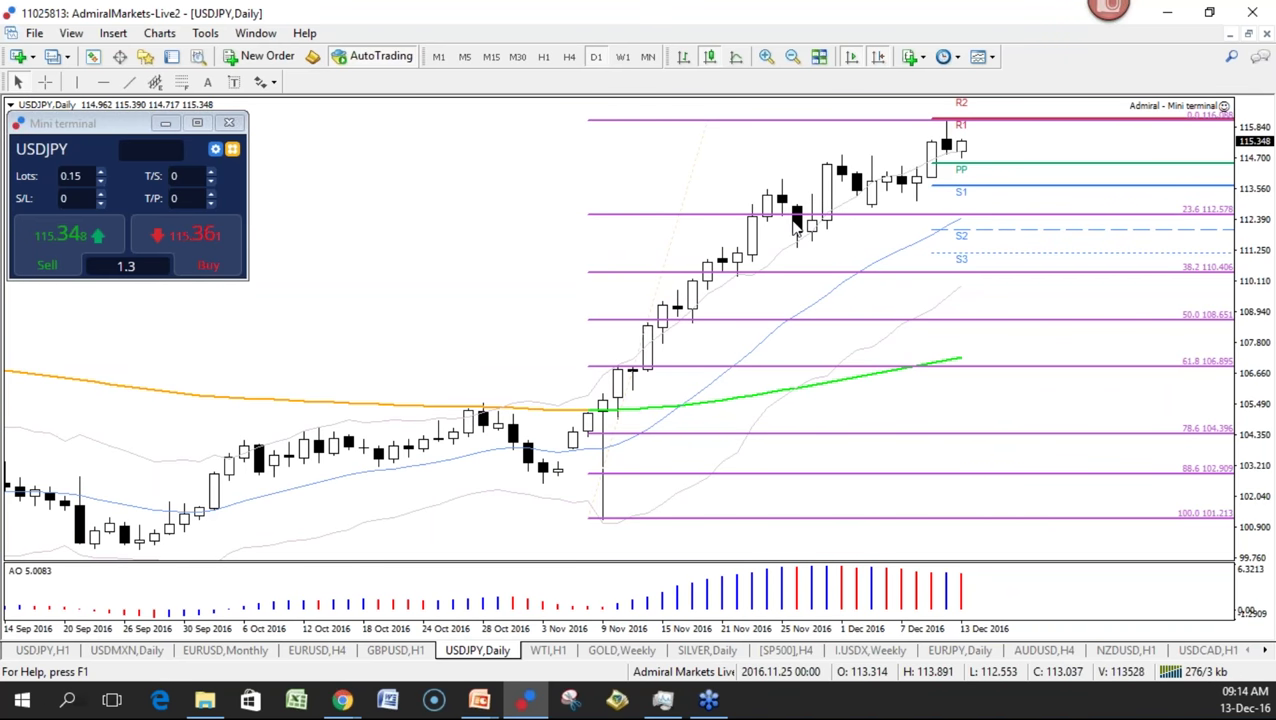
{"action": "mouse_move", "coordinate": [800, 257]}
{"action": "left_mouse_down"}
{"action": "mouse_move", "coordinate": [797, 279]}
{"action": "mouse_move", "coordinate": [817, 278]}
{"action": "left_mouse_up"}
{"action": "left_click_drag", "start_coordinate": [777, 322], "coordinate": [775, 357]}
{"action": "left_click_drag", "start_coordinate": [767, 324], "coordinate": [815, 319]}
{"action": "mouse_move", "coordinate": [928, 174]}
{"action": "left_mouse_down"}
{"action": "mouse_move", "coordinate": [849, 192]}
{"action": "mouse_move", "coordinate": [922, 200]}
{"action": "mouse_move", "coordinate": [921, 186]}
{"action": "left_mouse_up"}
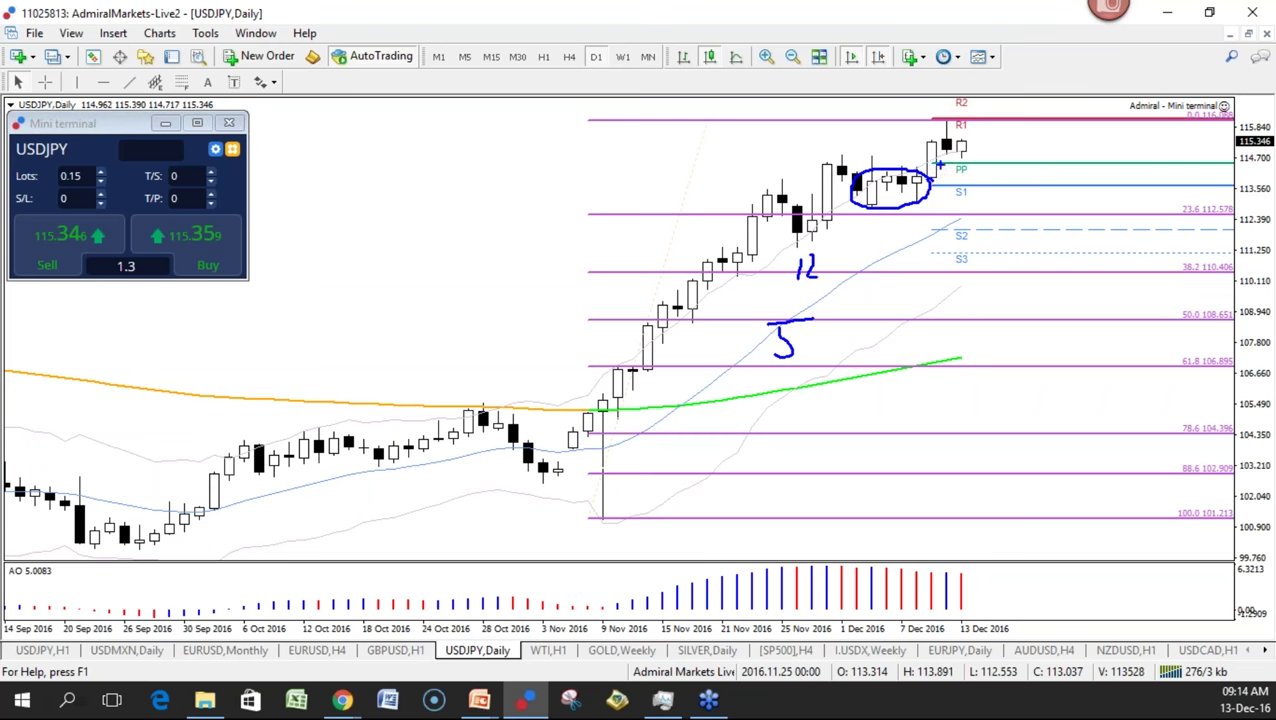
{"action": "key", "text": "Escape"}
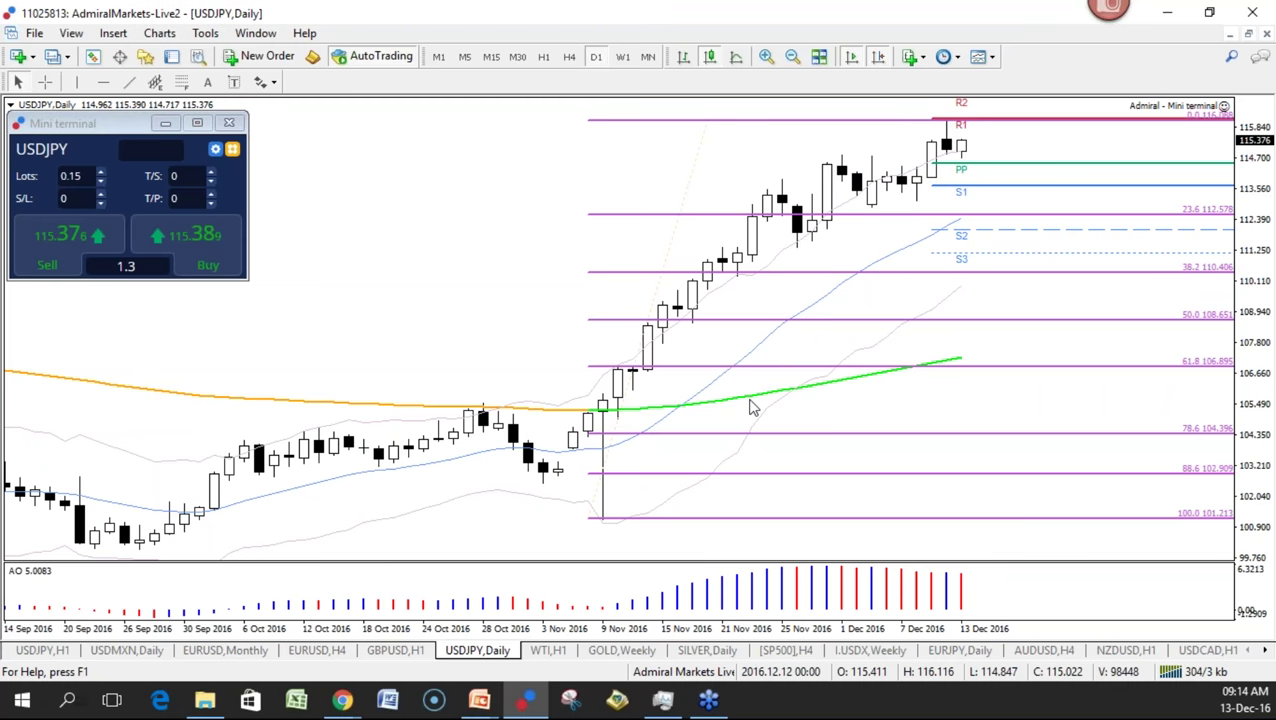
Trace the rally from the November low to the December high with a blue arrow, and clear it
{"action": "mouse_move", "coordinate": [590, 511]}
{"action": "left_mouse_down"}
{"action": "mouse_move", "coordinate": [778, 233]}
{"action": "mouse_move", "coordinate": [928, 131]}
{"action": "mouse_move", "coordinate": [927, 150]}
{"action": "left_mouse_up"}
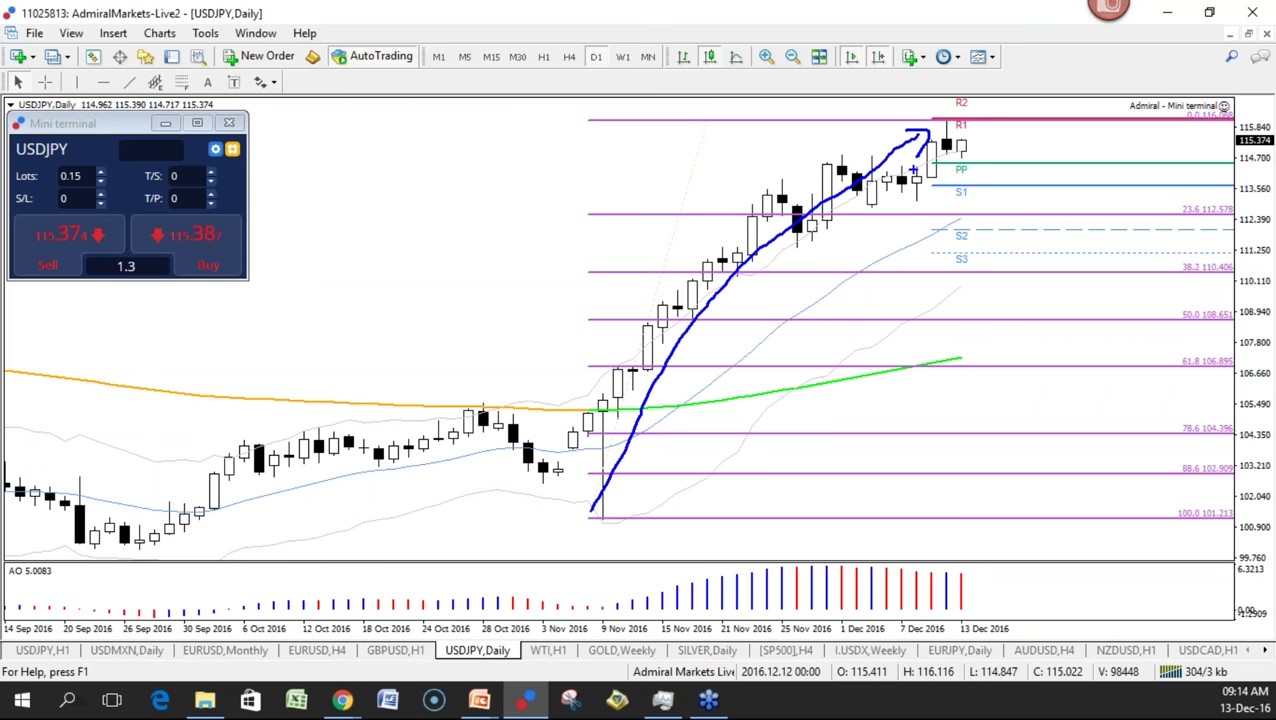
{"action": "key", "text": "Escape"}
Sketch a red stepwise decline from the current price through PP and S1 towards the 23.6 level
{"action": "key", "text": "ctrl+2"}
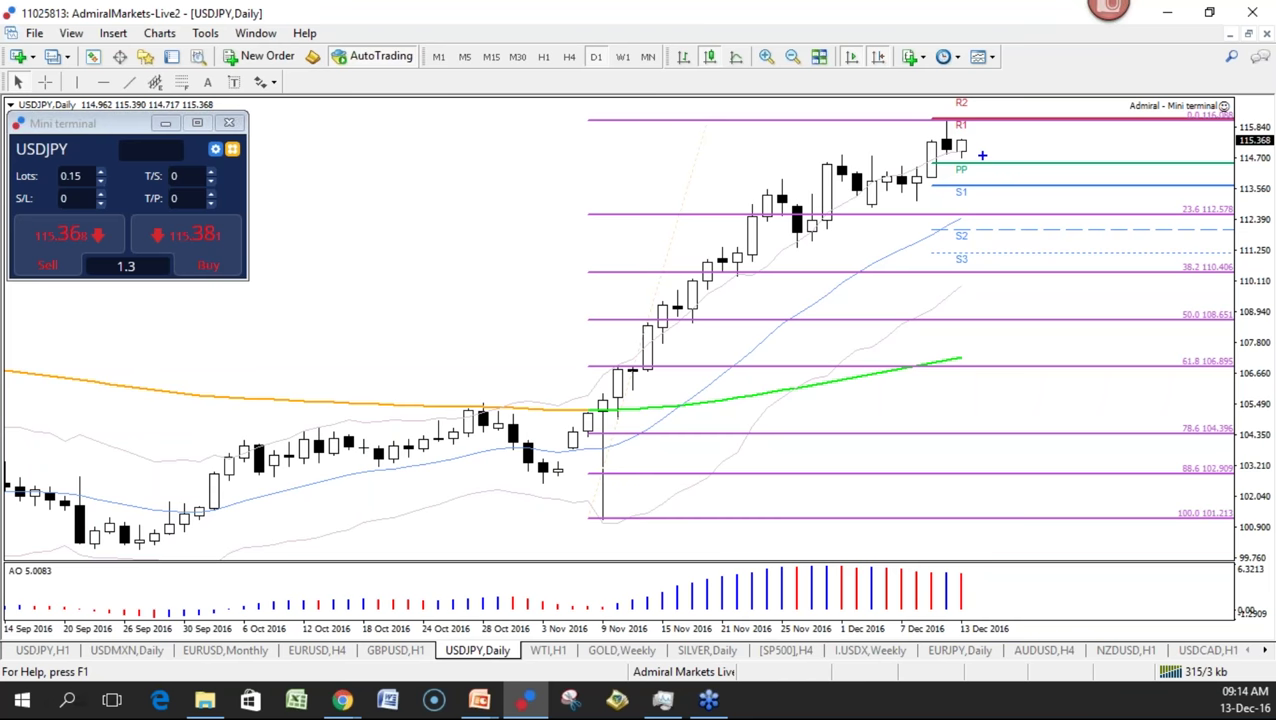
{"action": "left_click_drag", "start_coordinate": [965, 137], "coordinate": [1138, 206]}
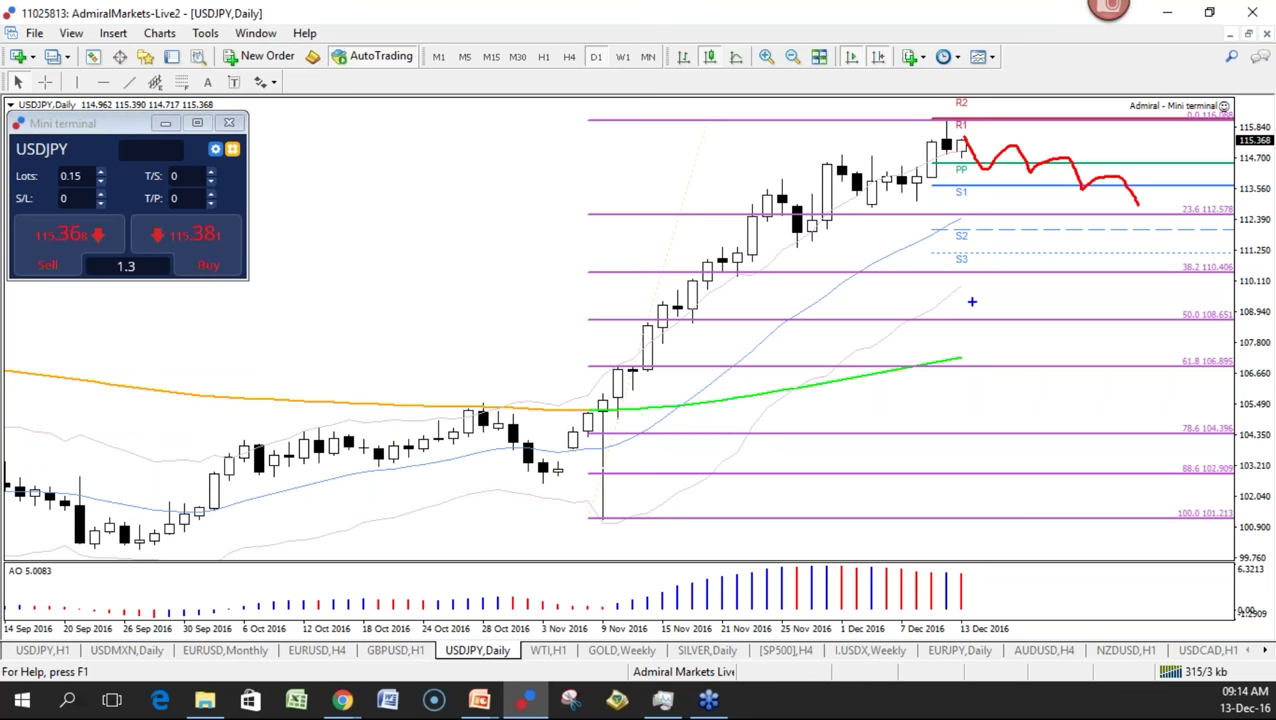
Mark the December high at the 0.0 level in blue and number the October high, November low and December high 1, 2 and 3
{"action": "left_click_drag", "start_coordinate": [950, 119], "coordinate": [930, 120]}
{"action": "left_click_drag", "start_coordinate": [468, 333], "coordinate": [474, 386]}
{"action": "mouse_move", "coordinate": [552, 515]}
{"action": "left_mouse_down"}
{"action": "mouse_move", "coordinate": [554, 540]}
{"action": "mouse_move", "coordinate": [605, 563]}
{"action": "left_mouse_up"}
{"action": "mouse_move", "coordinate": [798, 92]}
{"action": "left_mouse_down"}
{"action": "mouse_move", "coordinate": [832, 96]}
{"action": "mouse_move", "coordinate": [783, 132]}
{"action": "left_mouse_up"}
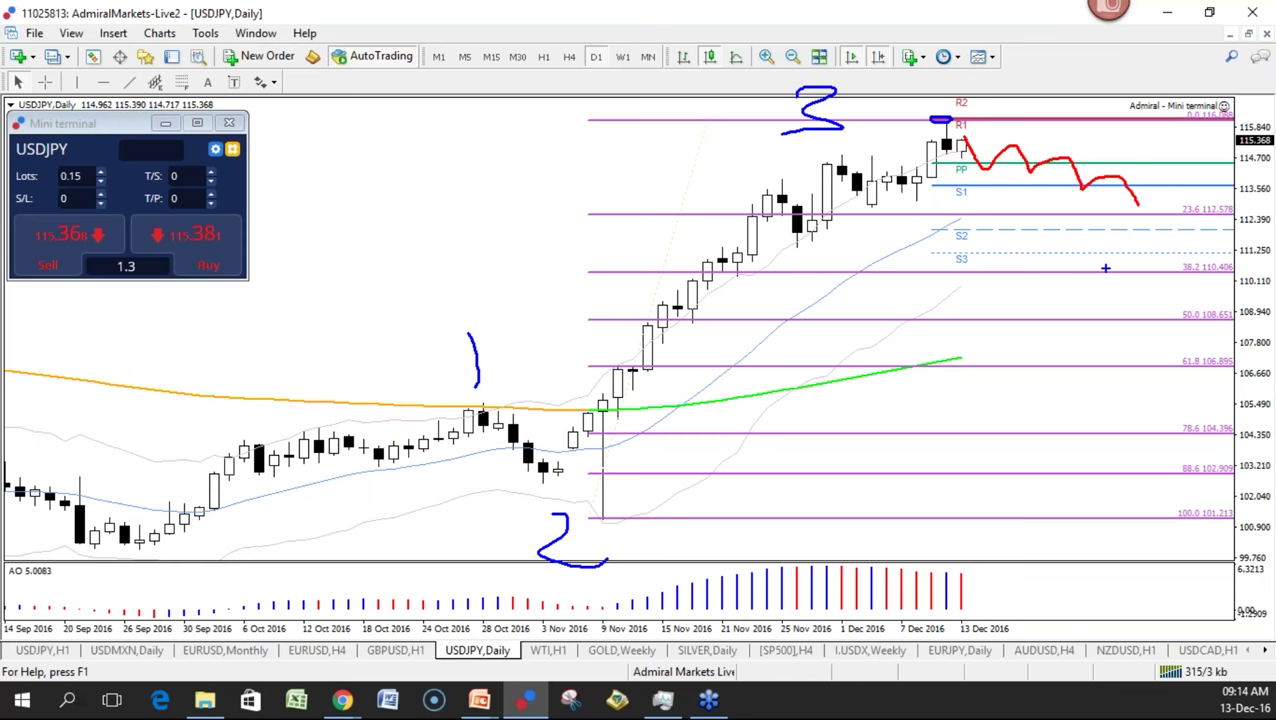
Write a red 4 beneath the projected decline and a blue 5 above the chart, and circle wave numbers 3 and 5 in blue
{"action": "mouse_move", "coordinate": [1078, 232]}
{"action": "left_mouse_down"}
{"action": "mouse_move", "coordinate": [1094, 256]}
{"action": "mouse_move", "coordinate": [1132, 254]}
{"action": "left_mouse_up"}
{"action": "left_click_drag", "start_coordinate": [1102, 240], "coordinate": [1102, 280]}
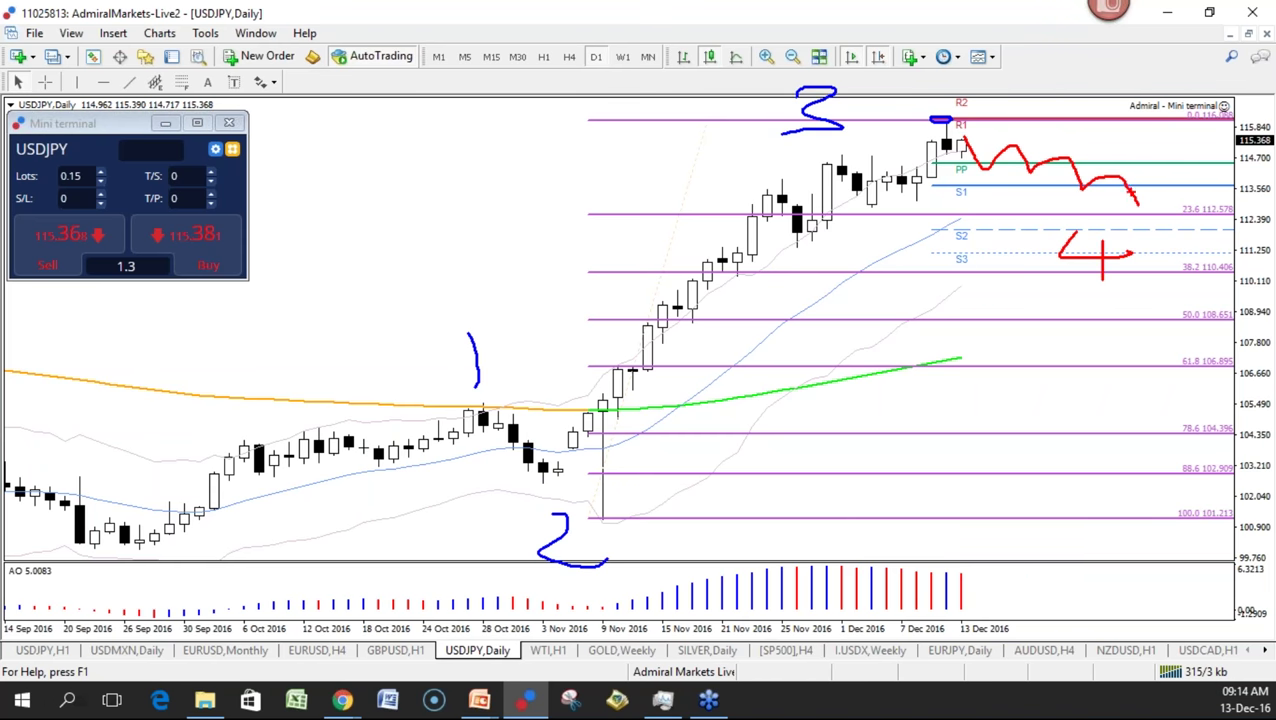
{"action": "mouse_move", "coordinate": [1138, 46]}
{"action": "left_mouse_down"}
{"action": "mouse_move", "coordinate": [1134, 84]}
{"action": "mouse_move", "coordinate": [1164, 44]}
{"action": "left_mouse_up"}
{"action": "mouse_move", "coordinate": [853, 90]}
{"action": "left_mouse_down"}
{"action": "mouse_move", "coordinate": [740, 130]}
{"action": "mouse_move", "coordinate": [866, 108]}
{"action": "mouse_move", "coordinate": [862, 90]}
{"action": "left_mouse_up"}
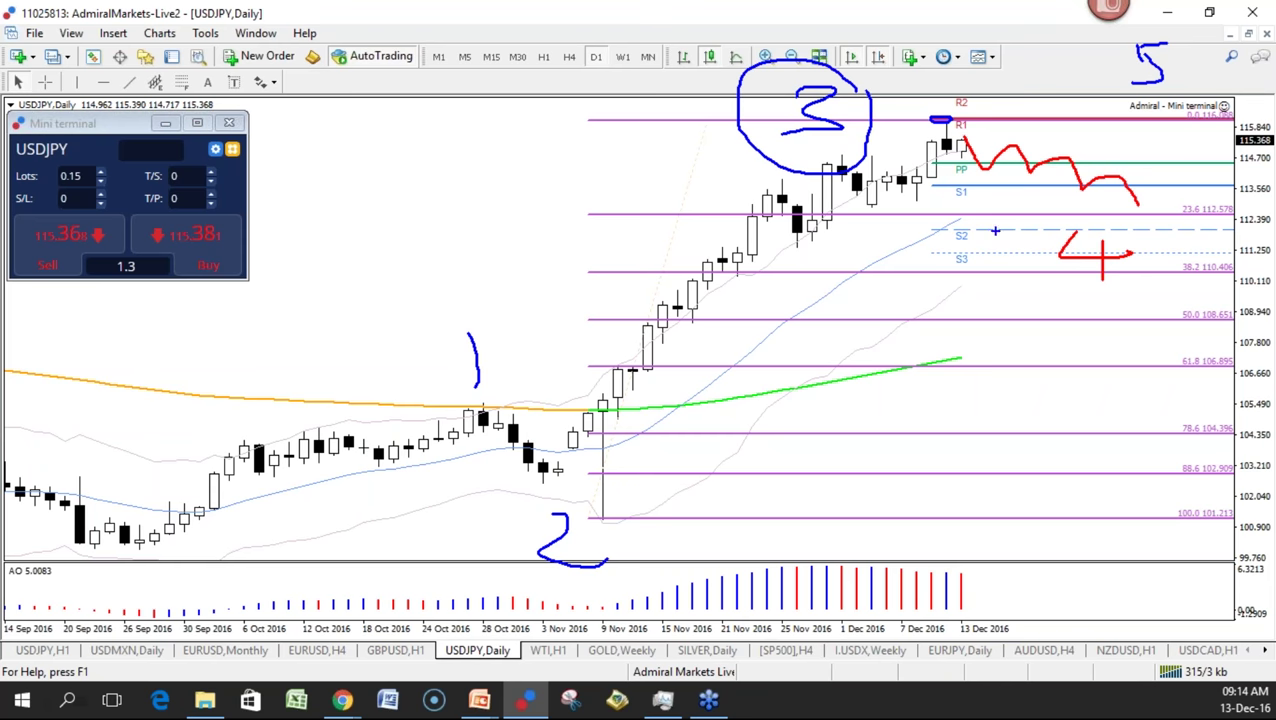
{"action": "mouse_move", "coordinate": [1189, 56]}
{"action": "left_mouse_down"}
{"action": "mouse_move", "coordinate": [1200, 58]}
{"action": "mouse_move", "coordinate": [1172, 40]}
{"action": "left_mouse_up"}
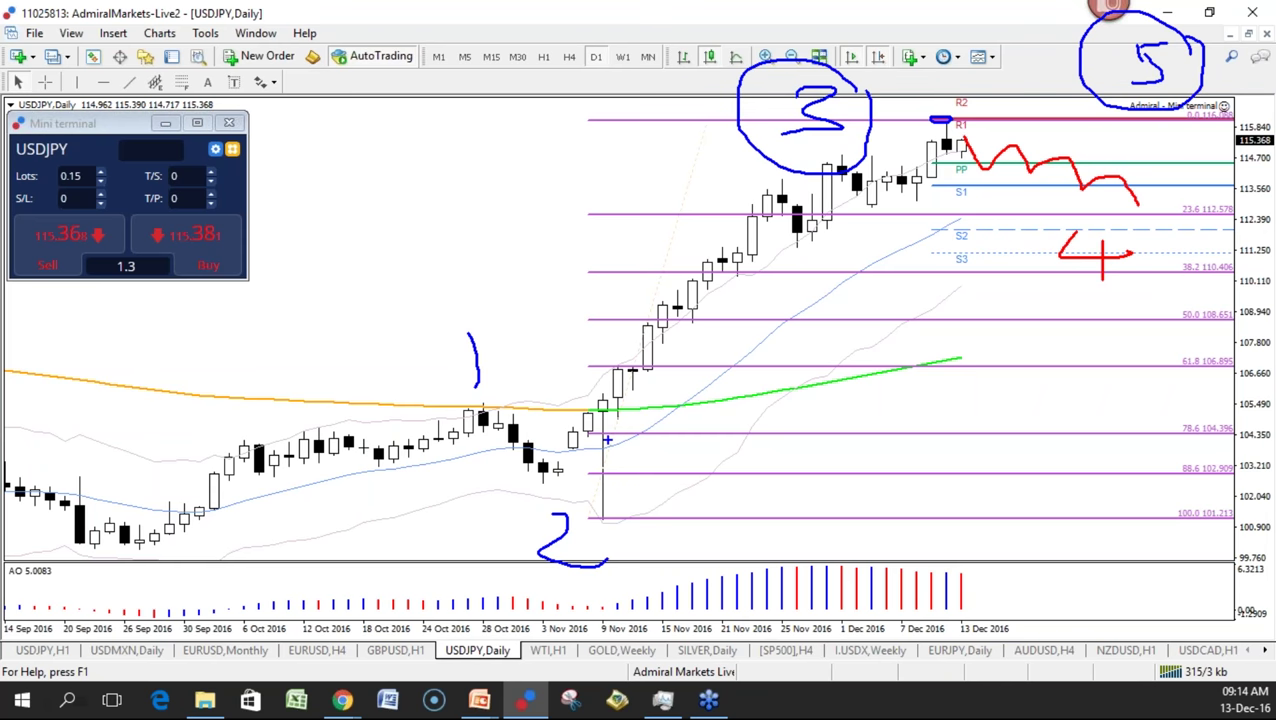
Trace the rally from the November low to early December with a blue arrow, and clear all wave marks
{"action": "mouse_move", "coordinate": [604, 437]}
{"action": "left_mouse_down"}
{"action": "mouse_move", "coordinate": [786, 256]}
{"action": "mouse_move", "coordinate": [916, 182]}
{"action": "left_mouse_up"}
{"action": "mouse_move", "coordinate": [657, 228]}
{"action": "left_mouse_down"}
{"action": "mouse_move", "coordinate": [700, 190]}
{"action": "mouse_move", "coordinate": [716, 213]}
{"action": "left_mouse_up"}
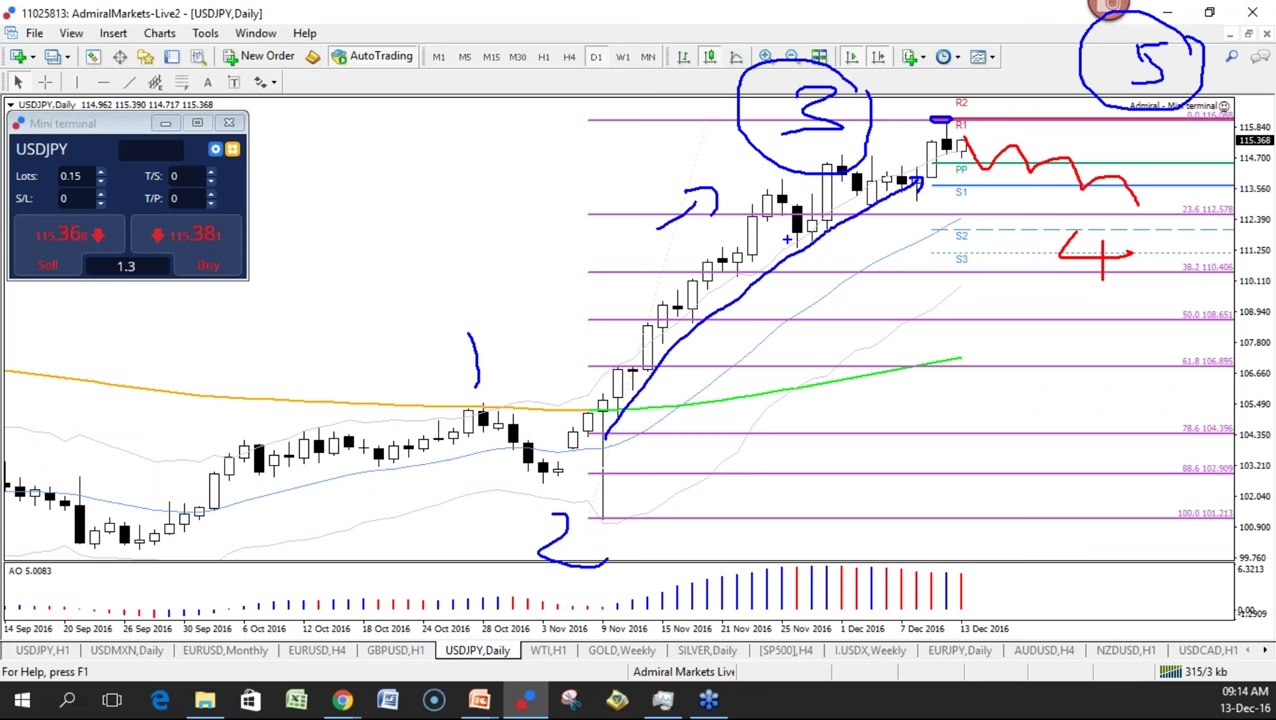
{"action": "key", "text": "Escape"}
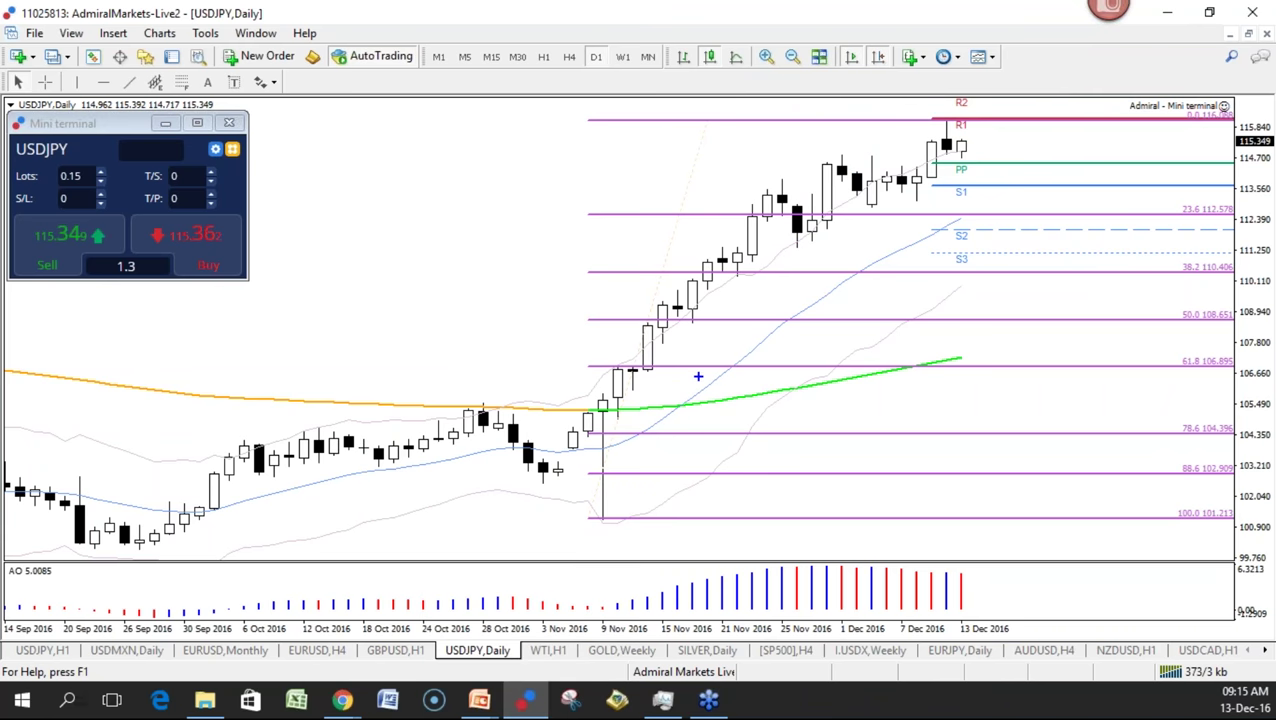
Show more daily history and mark the rally at about 109 and 112 with two red horizontal lines
{"action": "key", "text": "minus"}
{"action": "key", "text": "minus"}
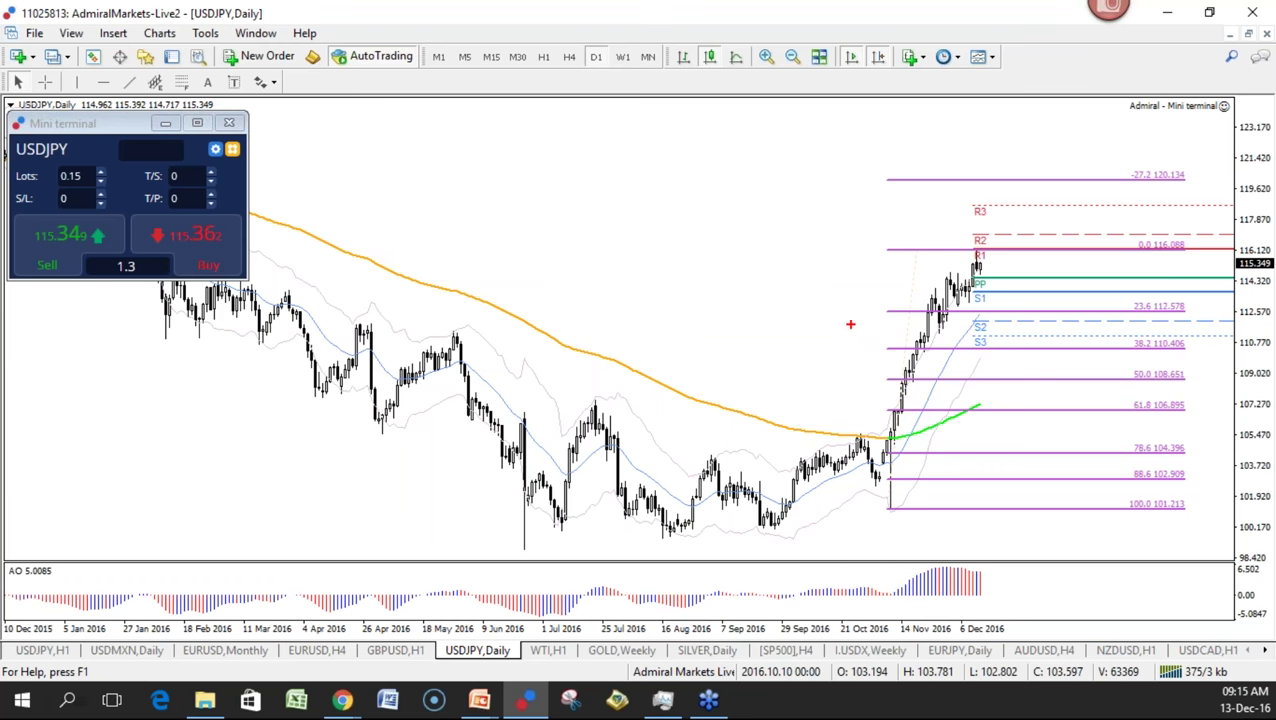
{"action": "left_click_drag", "start_coordinate": [851, 375], "coordinate": [935, 375]}
{"action": "left_click_drag", "start_coordinate": [880, 319], "coordinate": [961, 319]}
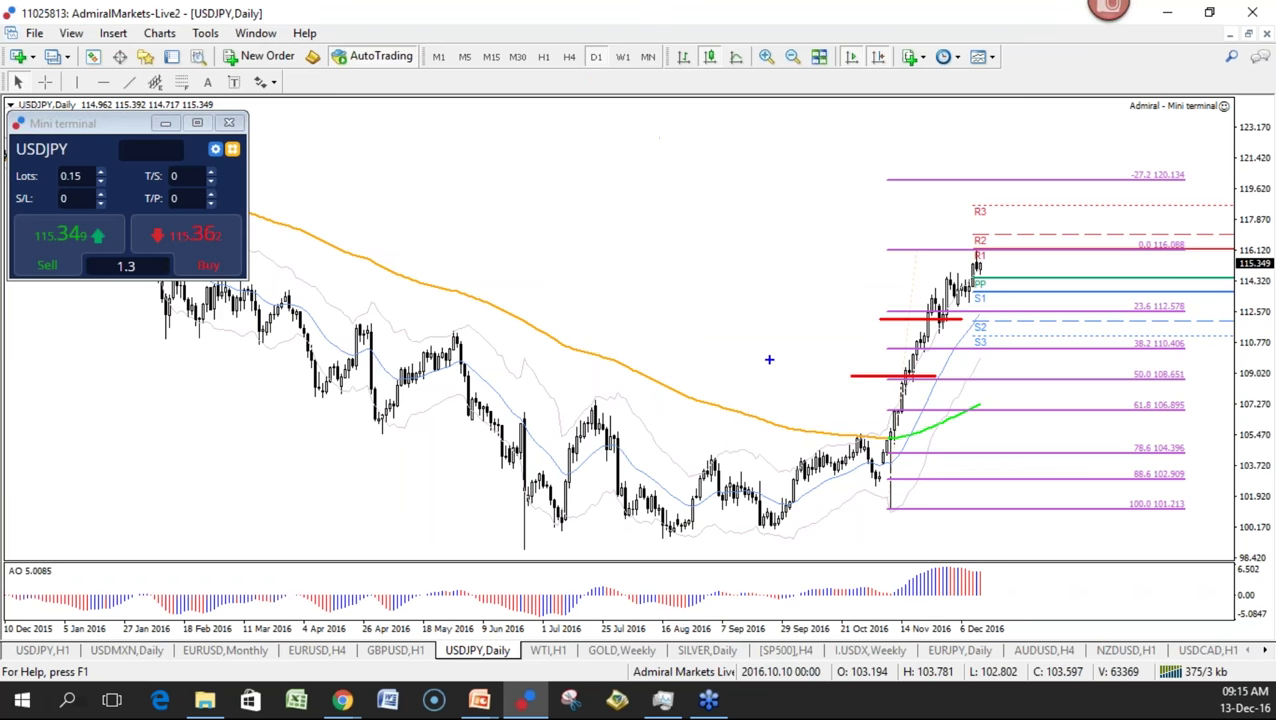
Draw two falling blue lines over the 2016 decline, a base line along the lows and an upward arrow beneath the rally, and clear the marks
{"action": "mouse_move", "coordinate": [262, 277]}
{"action": "left_mouse_down"}
{"action": "mouse_move", "coordinate": [638, 366]}
{"action": "mouse_move", "coordinate": [478, 383]}
{"action": "mouse_move", "coordinate": [72, 317]}
{"action": "left_mouse_up"}
{"action": "left_click_drag", "start_coordinate": [288, 505], "coordinate": [838, 515]}
{"action": "left_click_drag", "start_coordinate": [100, 481], "coordinate": [62, 504]}
{"action": "mouse_move", "coordinate": [72, 477]}
{"action": "left_mouse_down"}
{"action": "mouse_move", "coordinate": [105, 476]}
{"action": "mouse_move", "coordinate": [149, 508]}
{"action": "left_mouse_up"}
{"action": "mouse_move", "coordinate": [930, 460]}
{"action": "left_mouse_down"}
{"action": "mouse_move", "coordinate": [966, 350]}
{"action": "mouse_move", "coordinate": [938, 372]}
{"action": "mouse_move", "coordinate": [946, 311]}
{"action": "mouse_move", "coordinate": [934, 332]}
{"action": "left_mouse_up"}
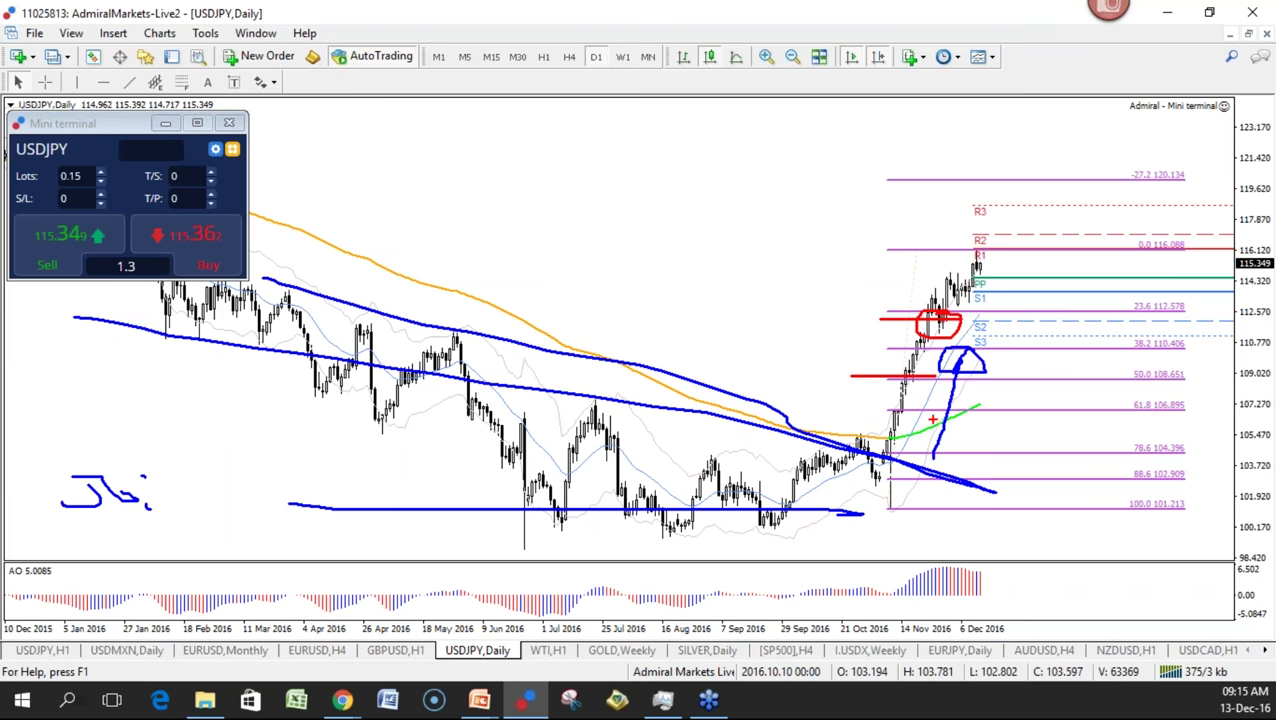
{"action": "key", "text": "Escape"}
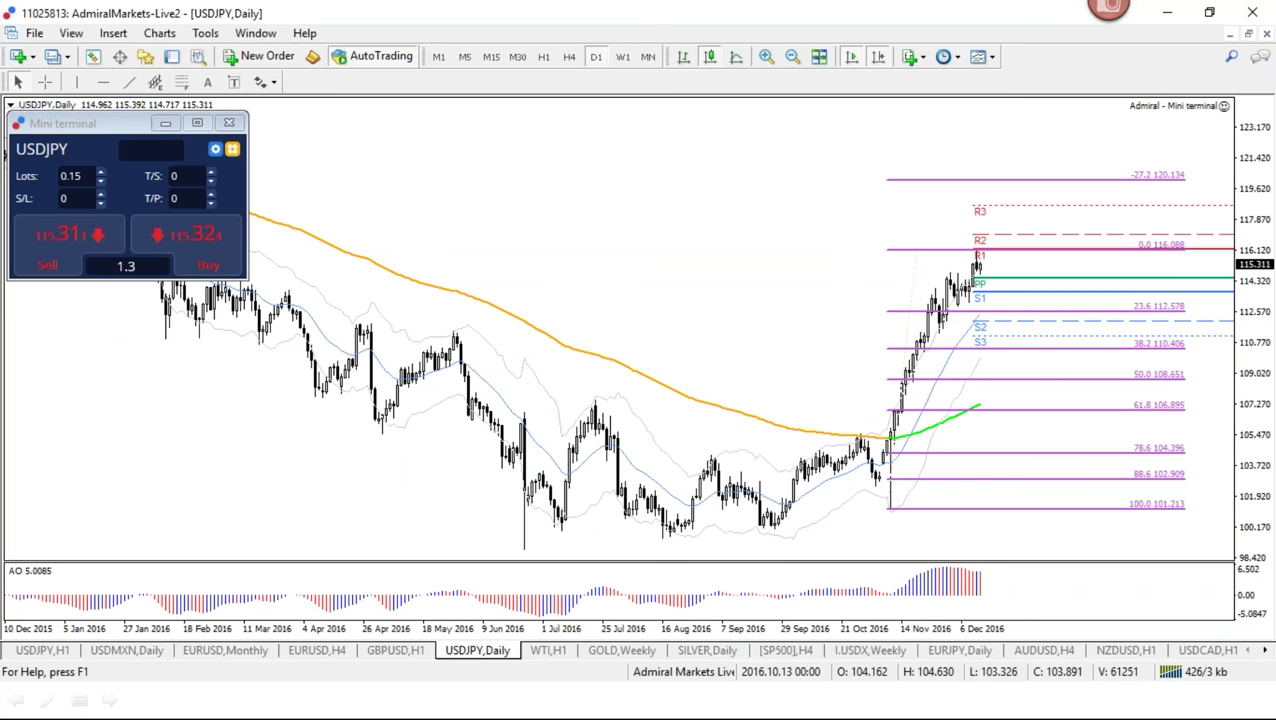
Inspect the mid-November rally with the crosshair, trace the rise, pullback and breakout from the late-September low in red, and clear the trace
{"action": "left_click_drag", "start_coordinate": [902, 510], "coordinate": [903, 423]}
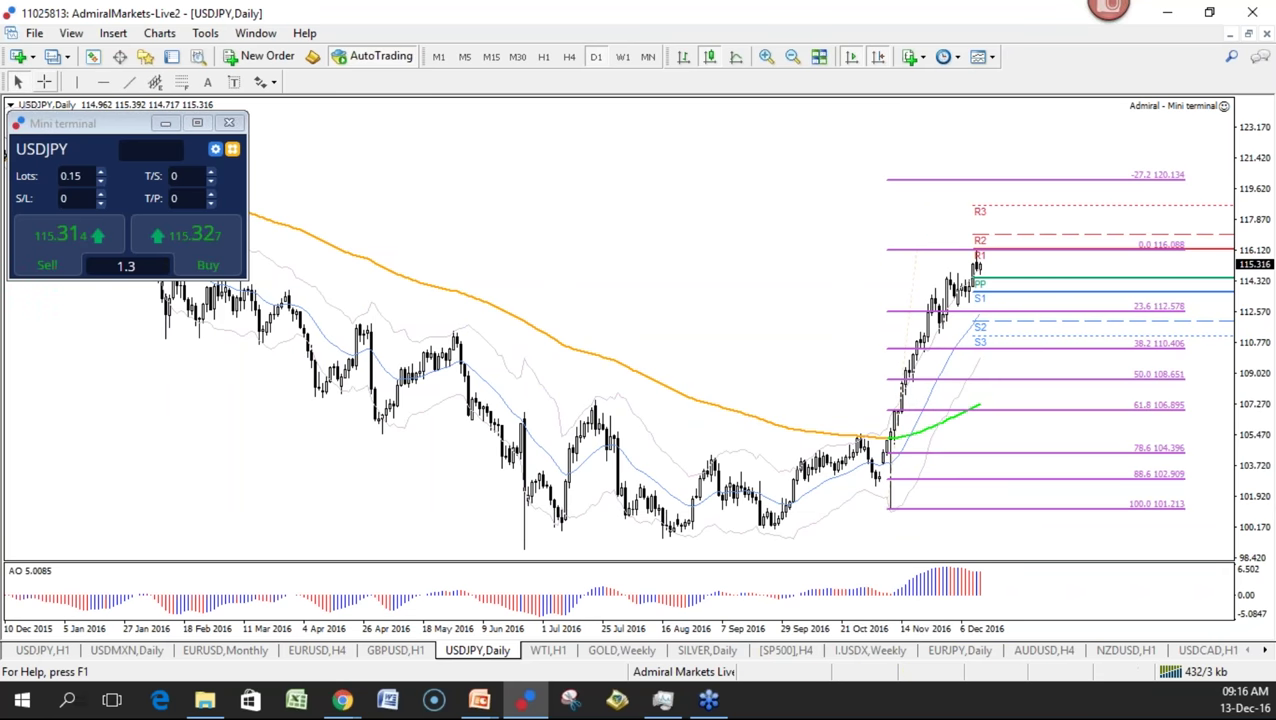
{"action": "left_click_drag", "start_coordinate": [778, 528], "coordinate": [863, 436]}
{"action": "left_click", "coordinate": [50, 84]}
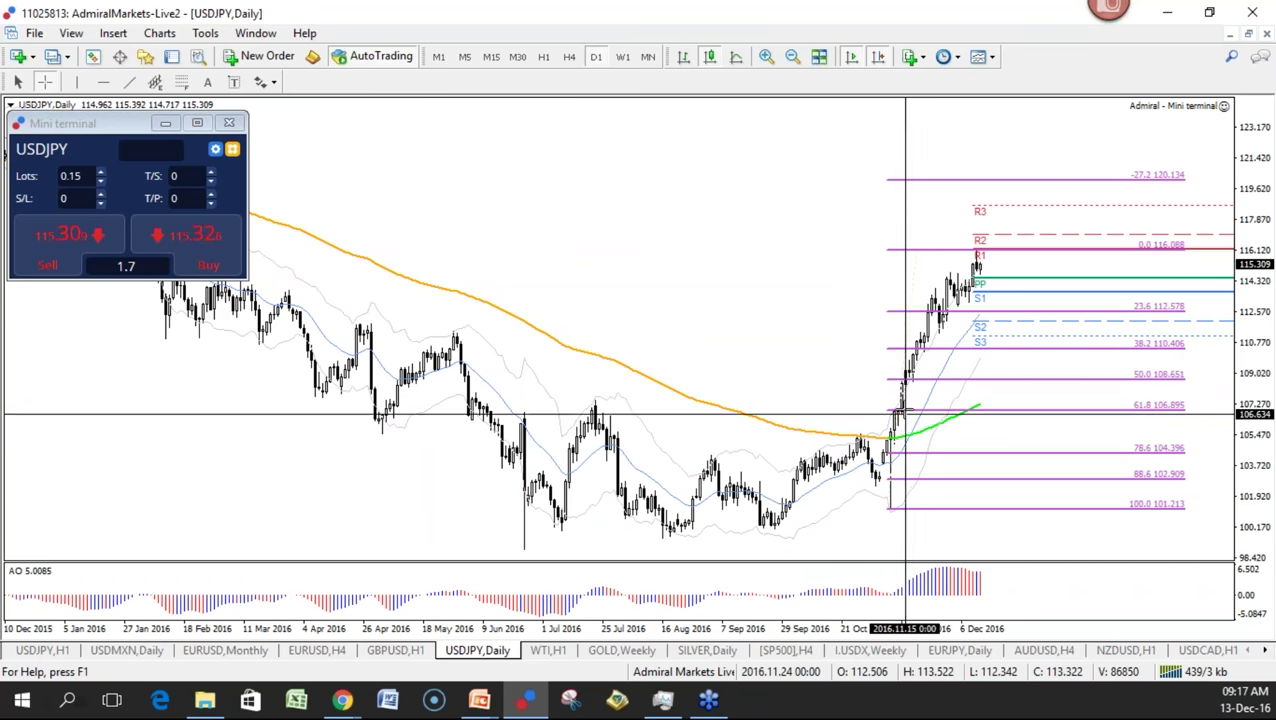
{"action": "mouse_move", "coordinate": [887, 420]}
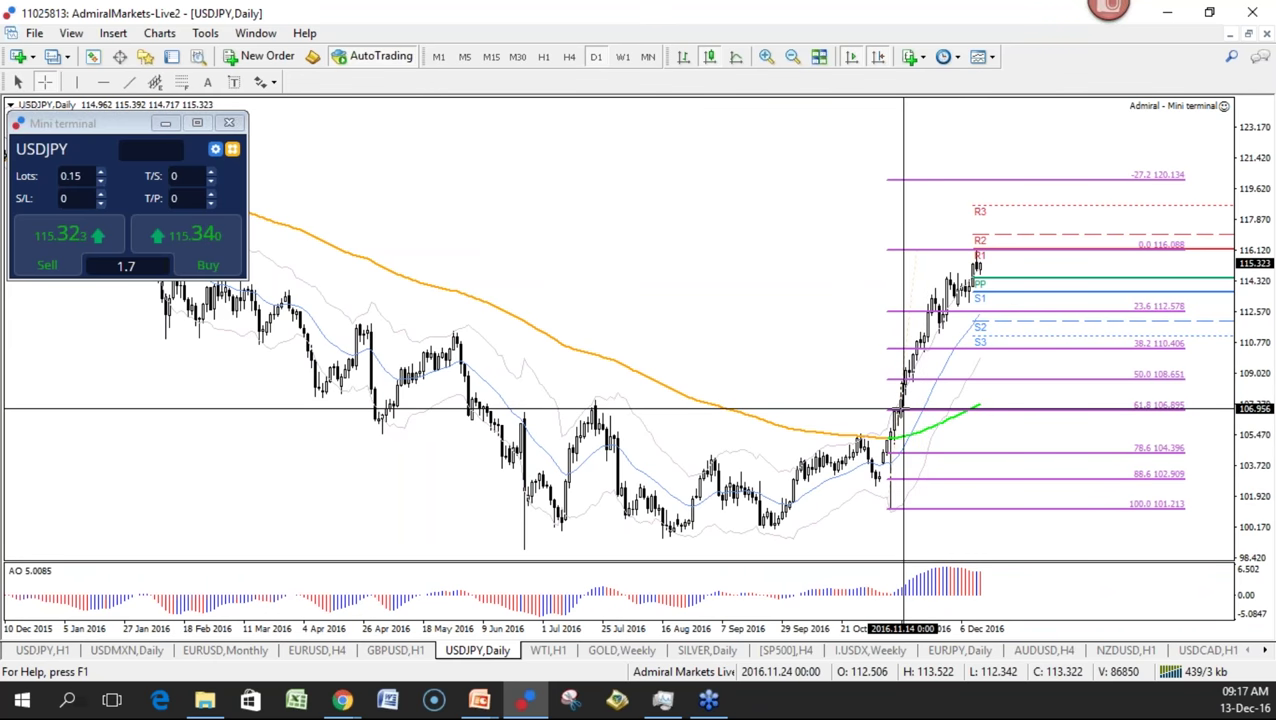
{"action": "mouse_move", "coordinate": [762, 524]}
{"action": "left_mouse_down"}
{"action": "mouse_move", "coordinate": [790, 526]}
{"action": "mouse_move", "coordinate": [878, 472]}
{"action": "mouse_move", "coordinate": [914, 404]}
{"action": "left_mouse_up"}
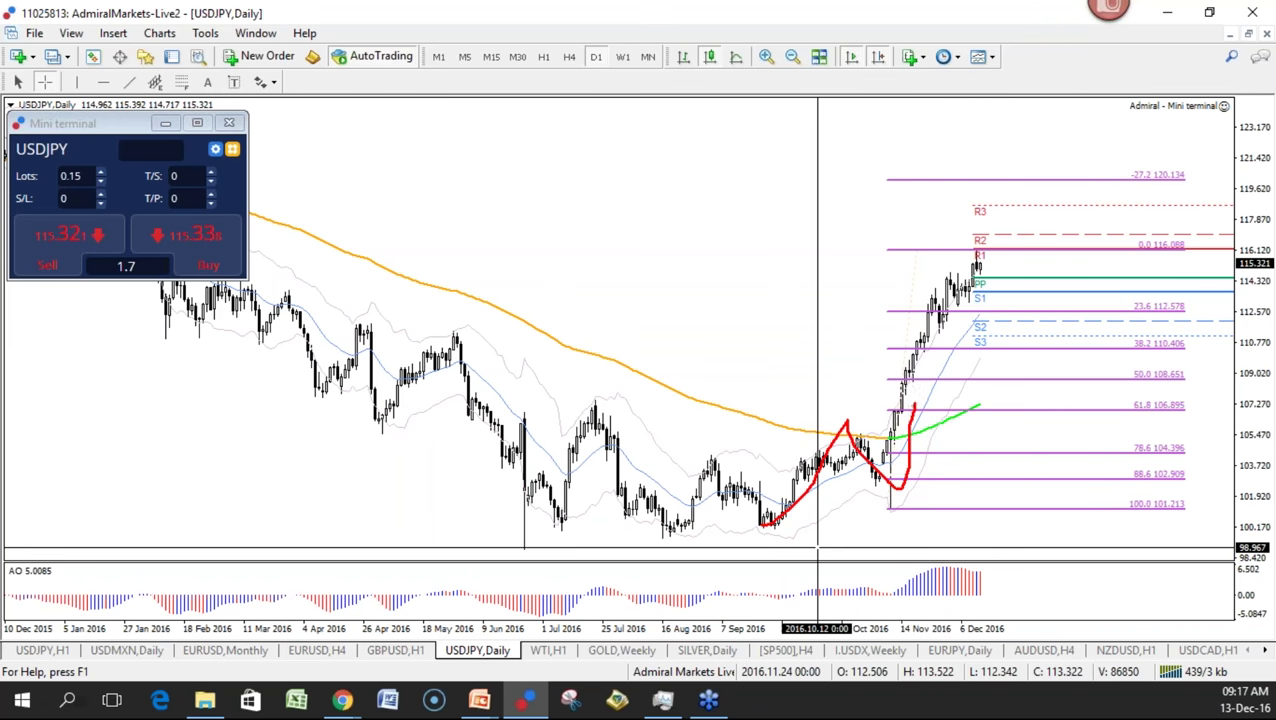
{"action": "mouse_move", "coordinate": [950, 283]}
{"action": "left_mouse_down"}
{"action": "mouse_move", "coordinate": [860, 525]}
{"action": "mouse_move", "coordinate": [950, 314]}
{"action": "mouse_move", "coordinate": [950, 282]}
{"action": "left_mouse_up"}
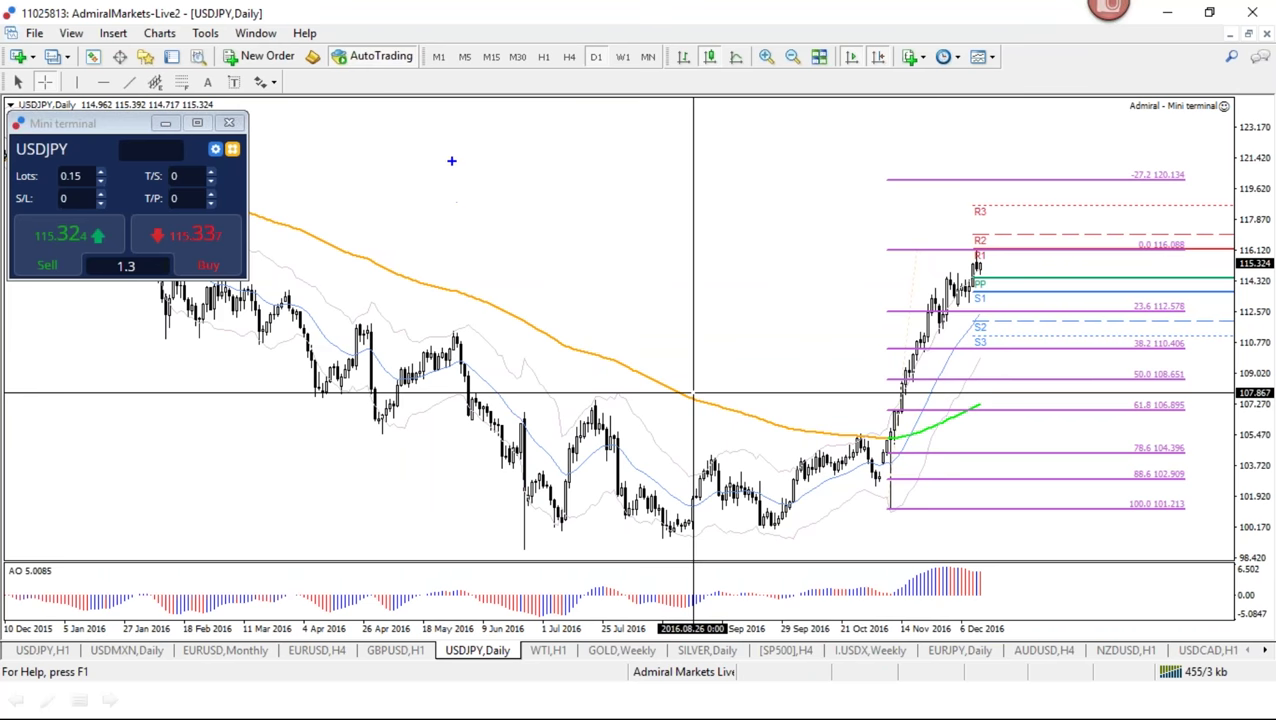
Write a double-circled R and an encircled M over C in blue above the daily candles, and clear them
{"action": "left_click_drag", "start_coordinate": [448, 160], "coordinate": [506, 196]}
{"action": "mouse_move", "coordinate": [518, 128]}
{"action": "left_mouse_down"}
{"action": "mouse_move", "coordinate": [480, 121]}
{"action": "mouse_move", "coordinate": [518, 197]}
{"action": "mouse_move", "coordinate": [512, 129]}
{"action": "left_mouse_up"}
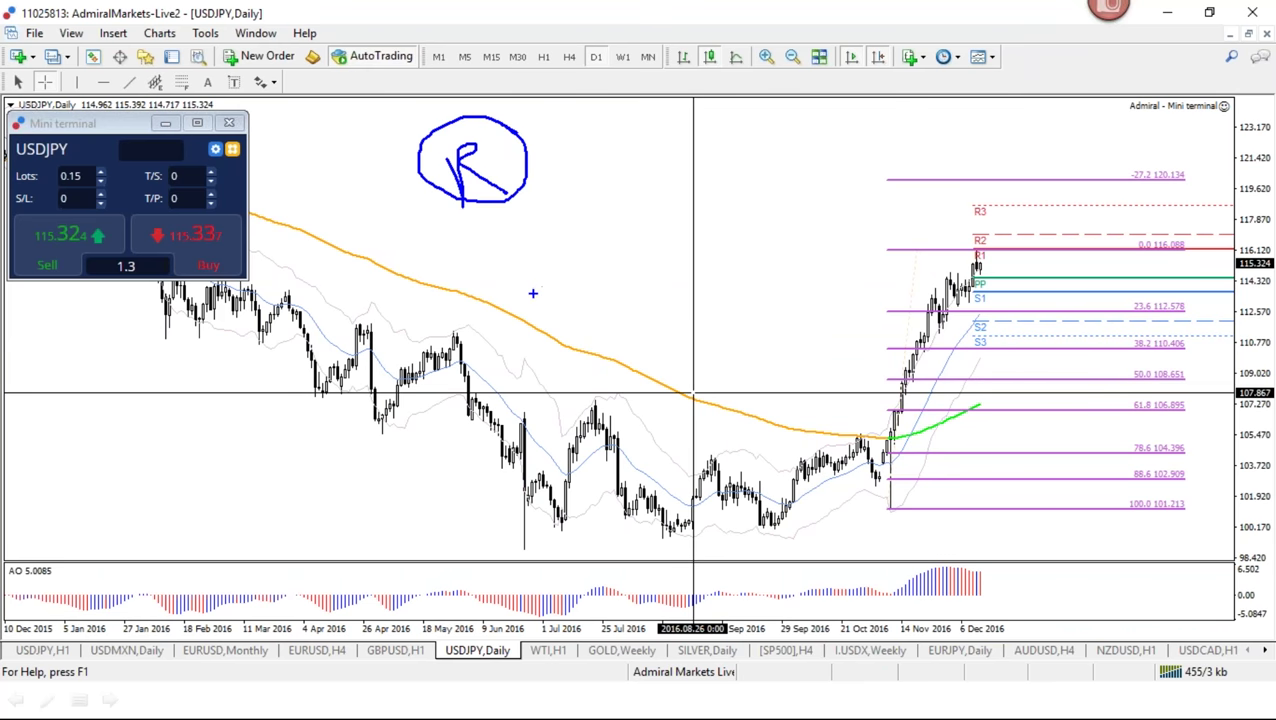
{"action": "mouse_move", "coordinate": [516, 128]}
{"action": "left_mouse_down"}
{"action": "mouse_move", "coordinate": [440, 208]}
{"action": "mouse_move", "coordinate": [526, 150]}
{"action": "mouse_move", "coordinate": [514, 136]}
{"action": "left_mouse_up"}
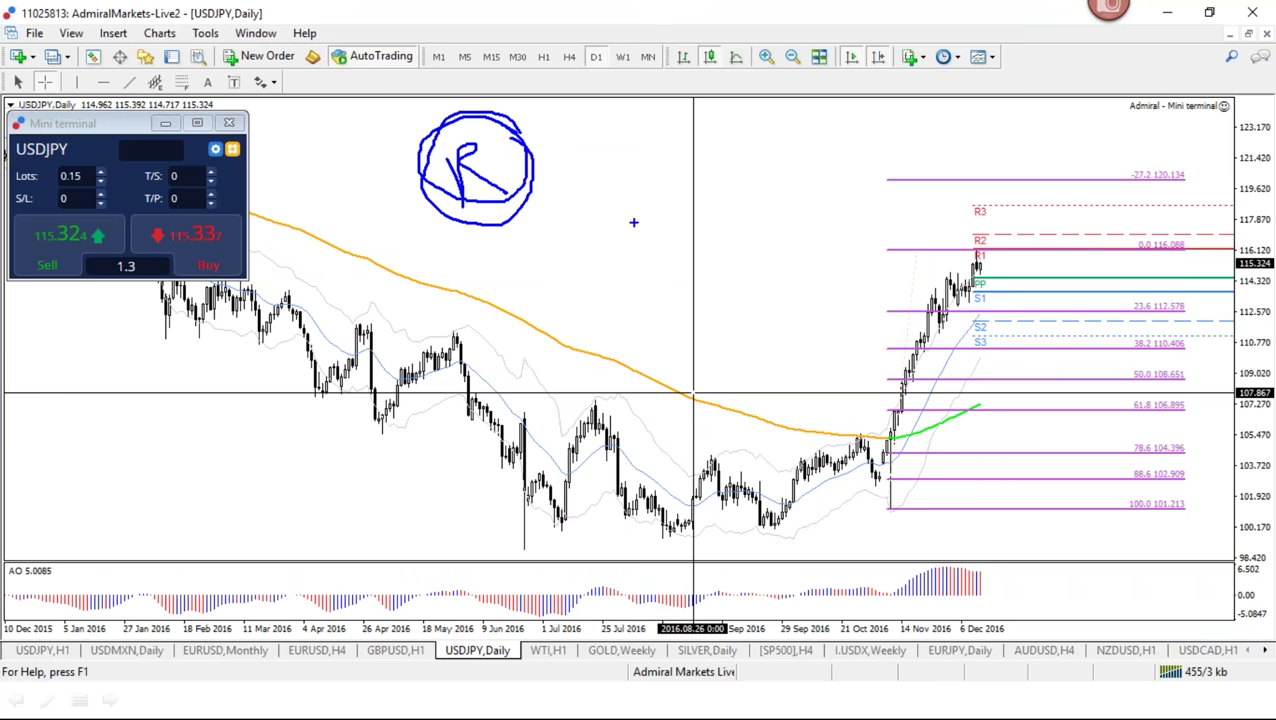
{"action": "left_click_drag", "start_coordinate": [581, 233], "coordinate": [636, 246]}
{"action": "mouse_move", "coordinate": [562, 276]}
{"action": "left_mouse_down"}
{"action": "mouse_move", "coordinate": [640, 260]}
{"action": "mouse_move", "coordinate": [652, 302]}
{"action": "mouse_move", "coordinate": [616, 213]}
{"action": "mouse_move", "coordinate": [563, 263]}
{"action": "mouse_move", "coordinate": [652, 246]}
{"action": "left_mouse_up"}
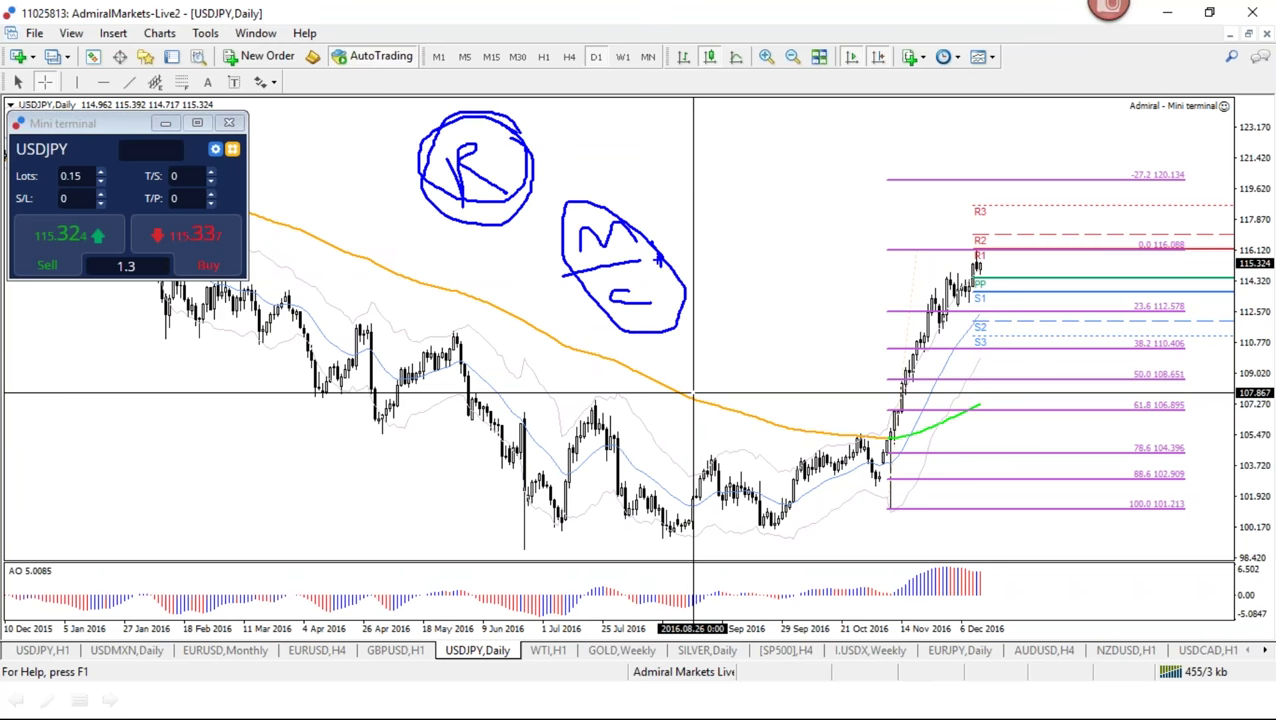
{"action": "key", "text": "Escape"}
Sketch a row of freehand marks across the empty space above the daily candles, enclose the row, and clear it
{"action": "key", "text": "ctrl+2"}
{"action": "left_click_drag", "start_coordinate": [387, 150], "coordinate": [376, 184]}
{"action": "mouse_move", "coordinate": [444, 142]}
{"action": "left_mouse_down"}
{"action": "mouse_move", "coordinate": [411, 176]}
{"action": "mouse_move", "coordinate": [488, 183]}
{"action": "mouse_move", "coordinate": [505, 173]}
{"action": "mouse_move", "coordinate": [501, 141]}
{"action": "mouse_move", "coordinate": [666, 140]}
{"action": "mouse_move", "coordinate": [686, 170]}
{"action": "left_mouse_up"}
{"action": "left_click_drag", "start_coordinate": [728, 132], "coordinate": [684, 175]}
{"action": "mouse_move", "coordinate": [758, 148]}
{"action": "left_mouse_down"}
{"action": "mouse_move", "coordinate": [720, 172]}
{"action": "mouse_move", "coordinate": [773, 176]}
{"action": "left_mouse_up"}
{"action": "mouse_move", "coordinate": [350, 125]}
{"action": "left_mouse_down"}
{"action": "mouse_move", "coordinate": [351, 140]}
{"action": "mouse_move", "coordinate": [853, 218]}
{"action": "mouse_move", "coordinate": [370, 188]}
{"action": "mouse_move", "coordinate": [322, 132]}
{"action": "mouse_move", "coordinate": [836, 99]}
{"action": "left_mouse_up"}
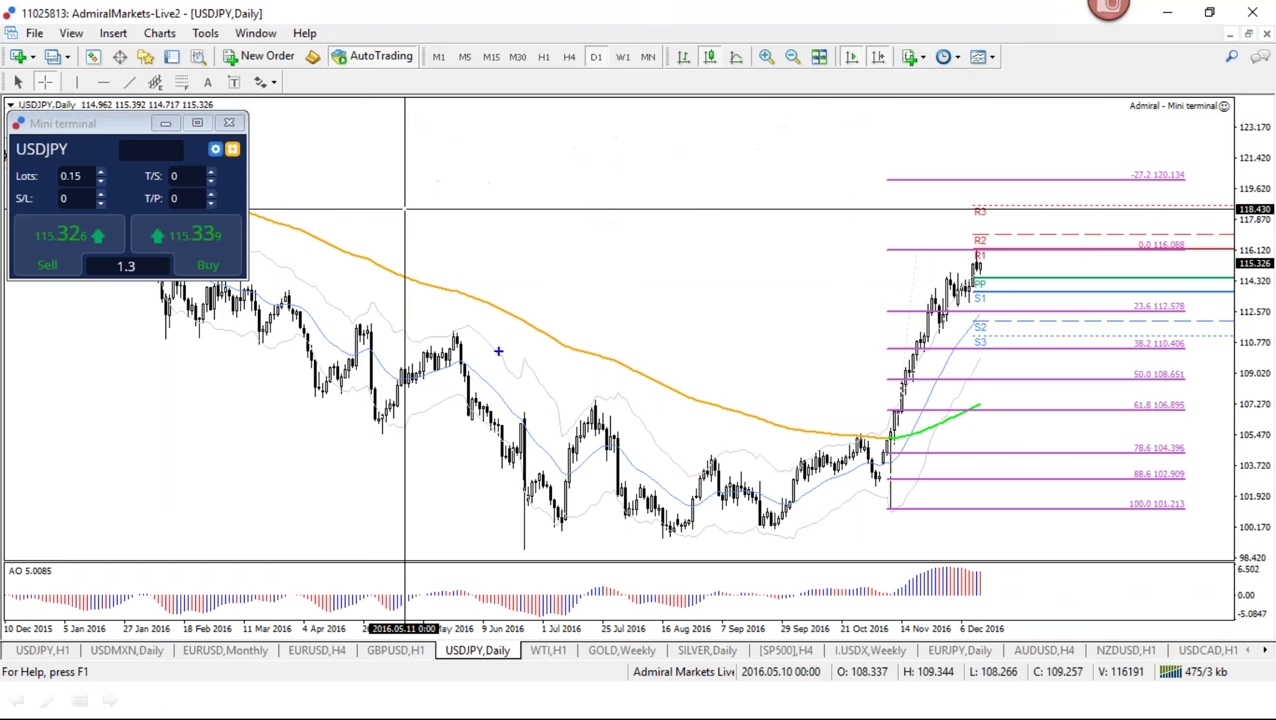
Draw a blue upward arrow and curve beside two red R letters, outline both letters in red, and clear the sketch
{"action": "mouse_move", "coordinate": [499, 342]}
{"action": "left_mouse_down"}
{"action": "mouse_move", "coordinate": [530, 213]}
{"action": "mouse_move", "coordinate": [512, 223]}
{"action": "mouse_move", "coordinate": [549, 221]}
{"action": "mouse_move", "coordinate": [586, 157]}
{"action": "mouse_move", "coordinate": [620, 198]}
{"action": "mouse_move", "coordinate": [811, 186]}
{"action": "left_mouse_up"}
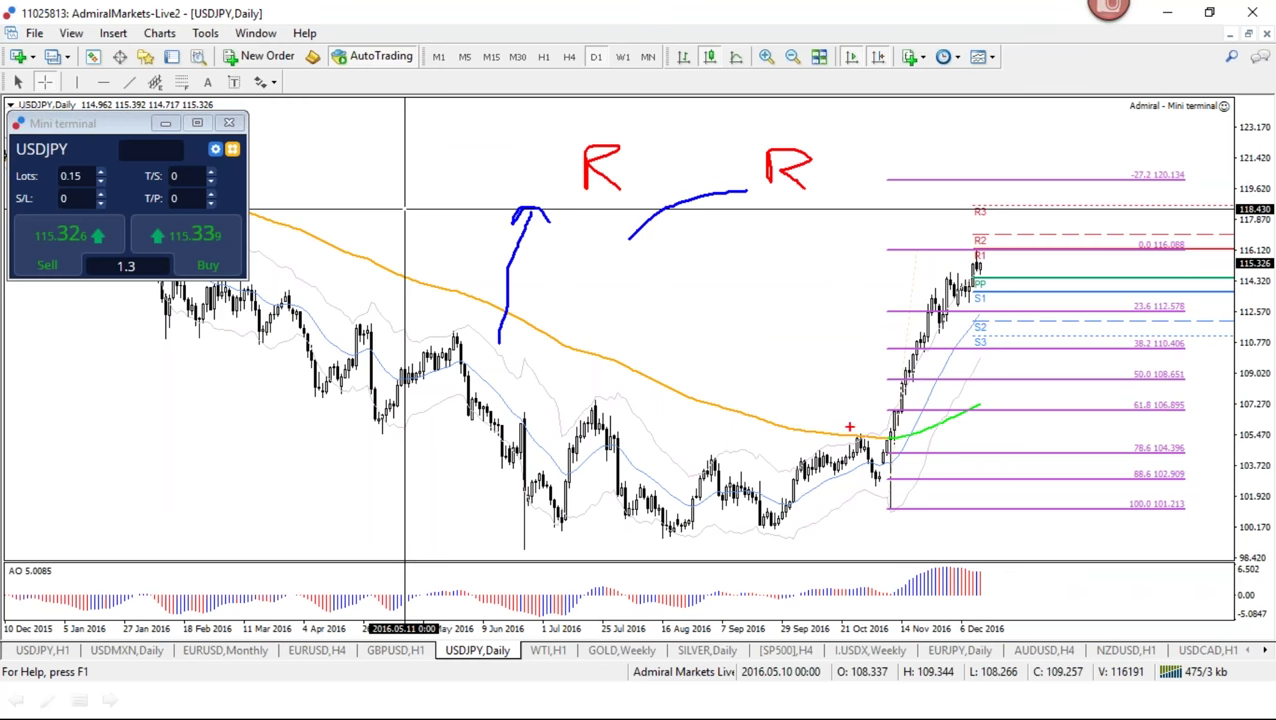
{"action": "mouse_move", "coordinate": [824, 150]}
{"action": "left_mouse_down"}
{"action": "mouse_move", "coordinate": [590, 134]}
{"action": "mouse_move", "coordinate": [822, 182]}
{"action": "mouse_move", "coordinate": [818, 132]}
{"action": "left_mouse_up"}
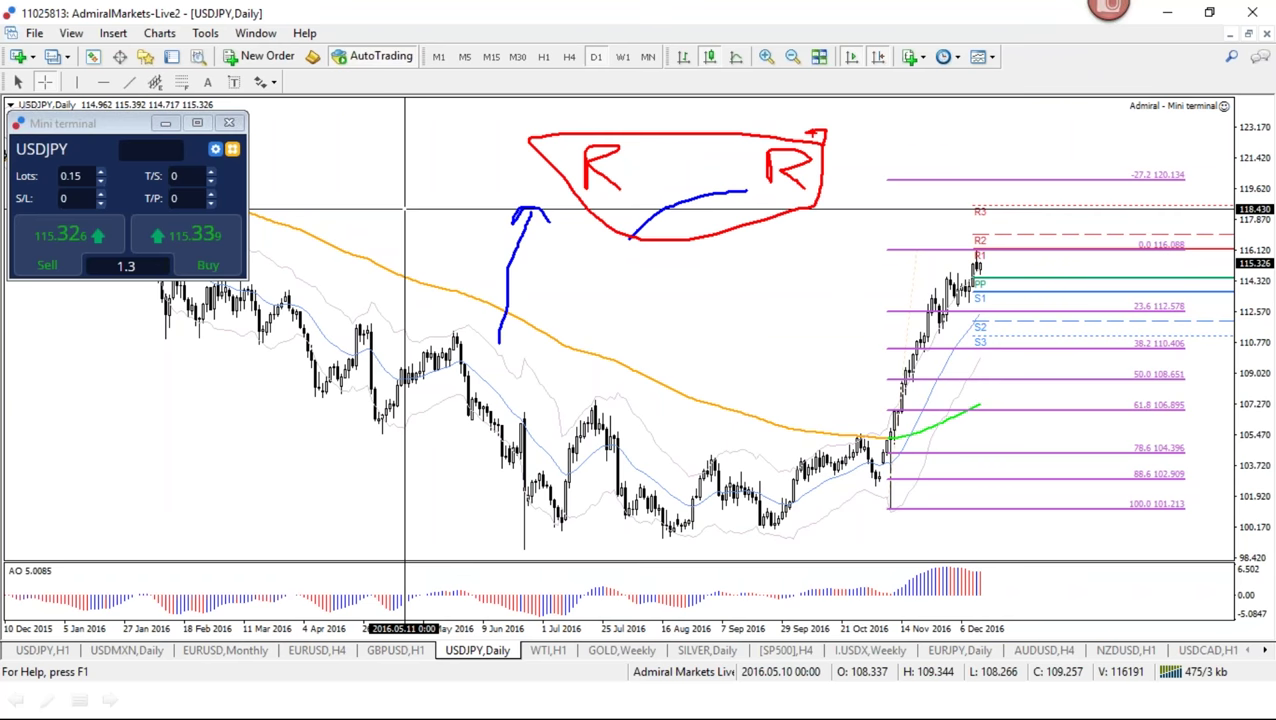
{"action": "key", "text": "Escape"}
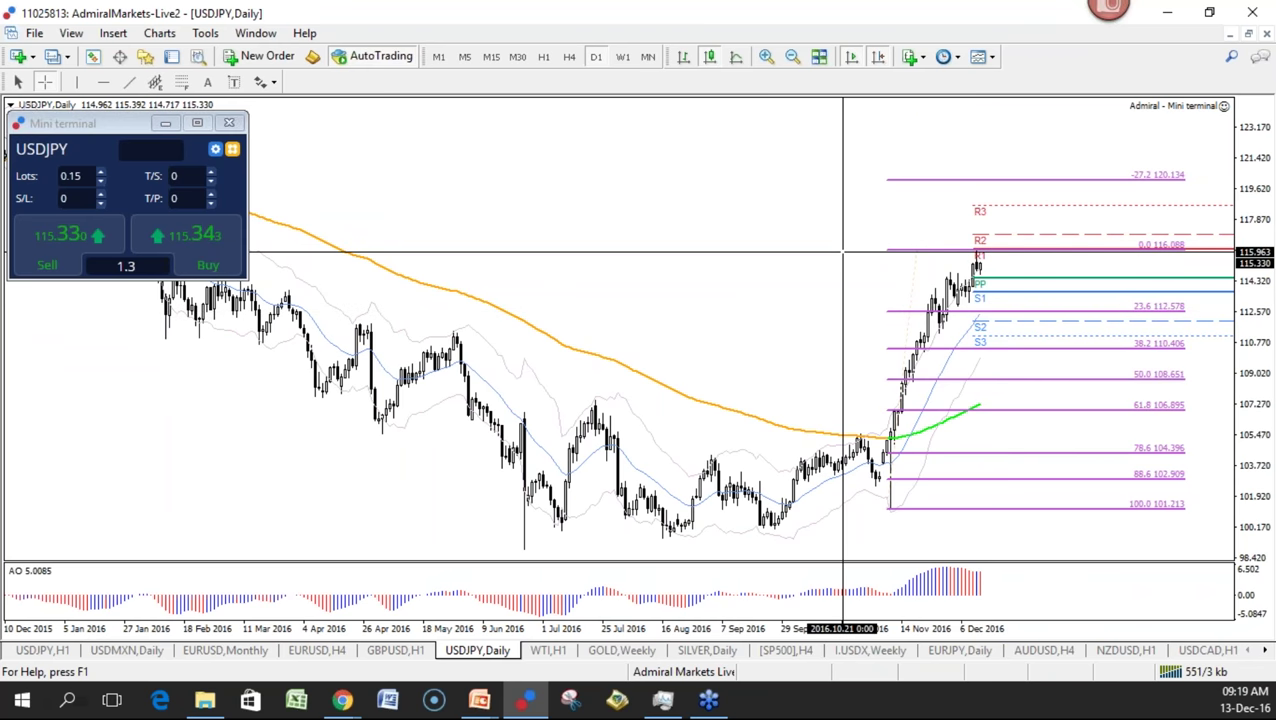
Switch the USDJPY chart to H4 and examine the recent candles around the pivot levels at several zooms with the crosshair
{"action": "left_click", "coordinate": [569, 56]}
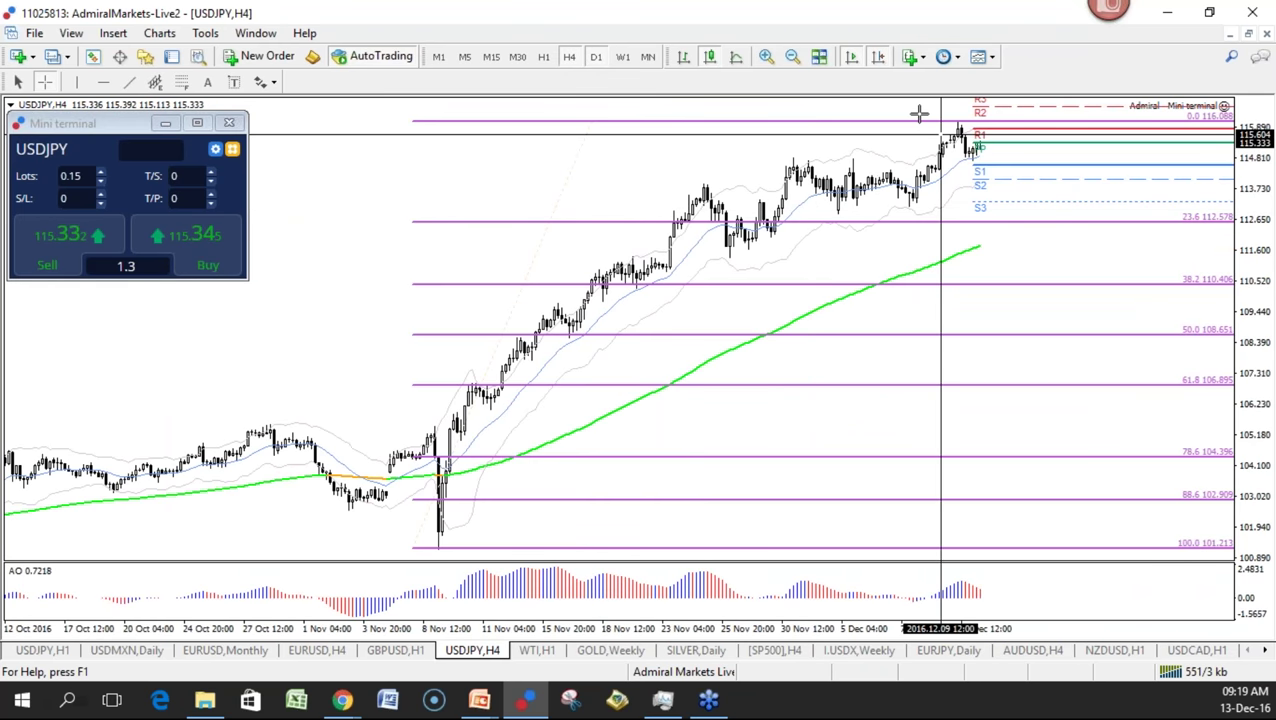
{"action": "left_click_drag", "start_coordinate": [1254, 240], "coordinate": [1247, 322]}
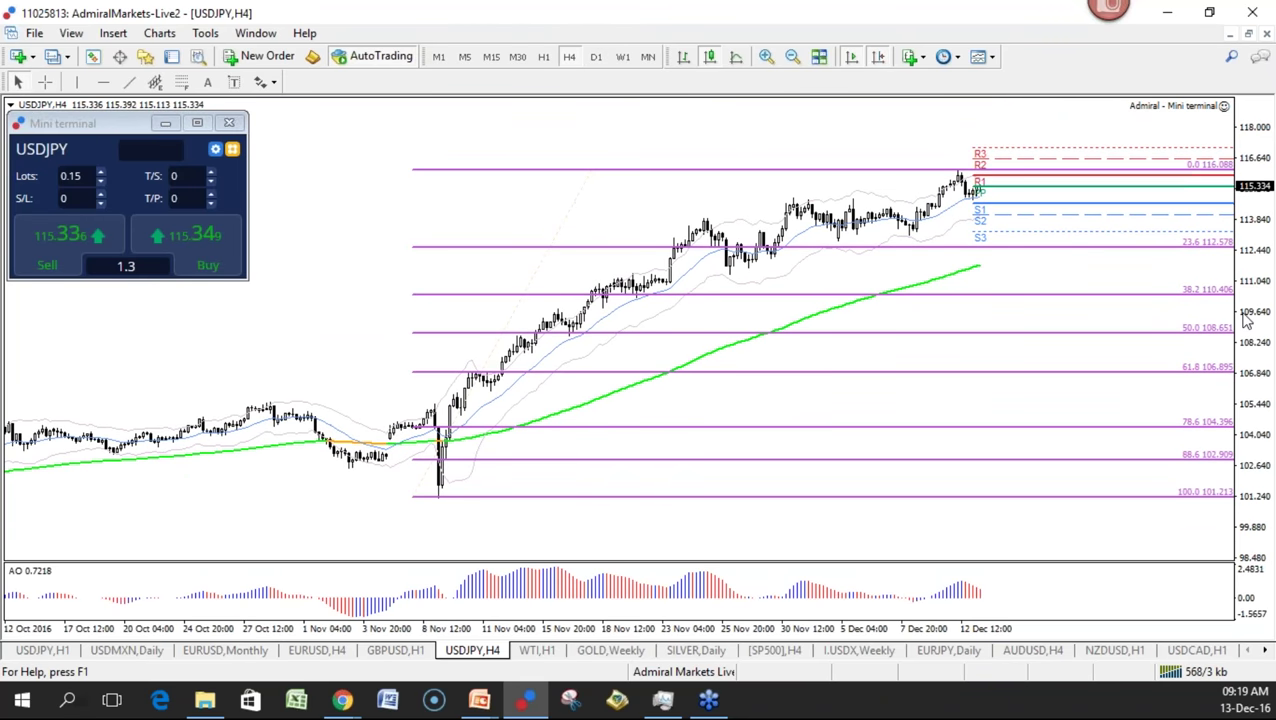
{"action": "double_click", "coordinate": [1247, 320]}
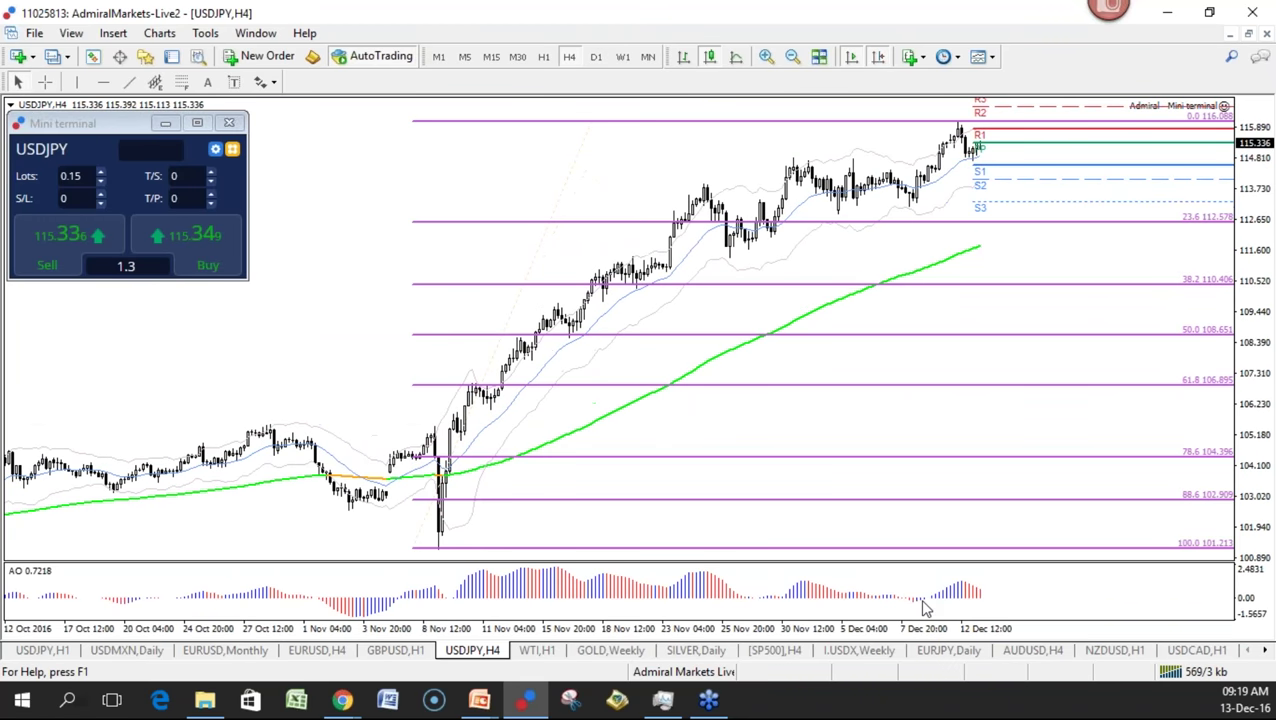
{"action": "left_click_drag", "start_coordinate": [945, 630], "coordinate": [103, 82]}
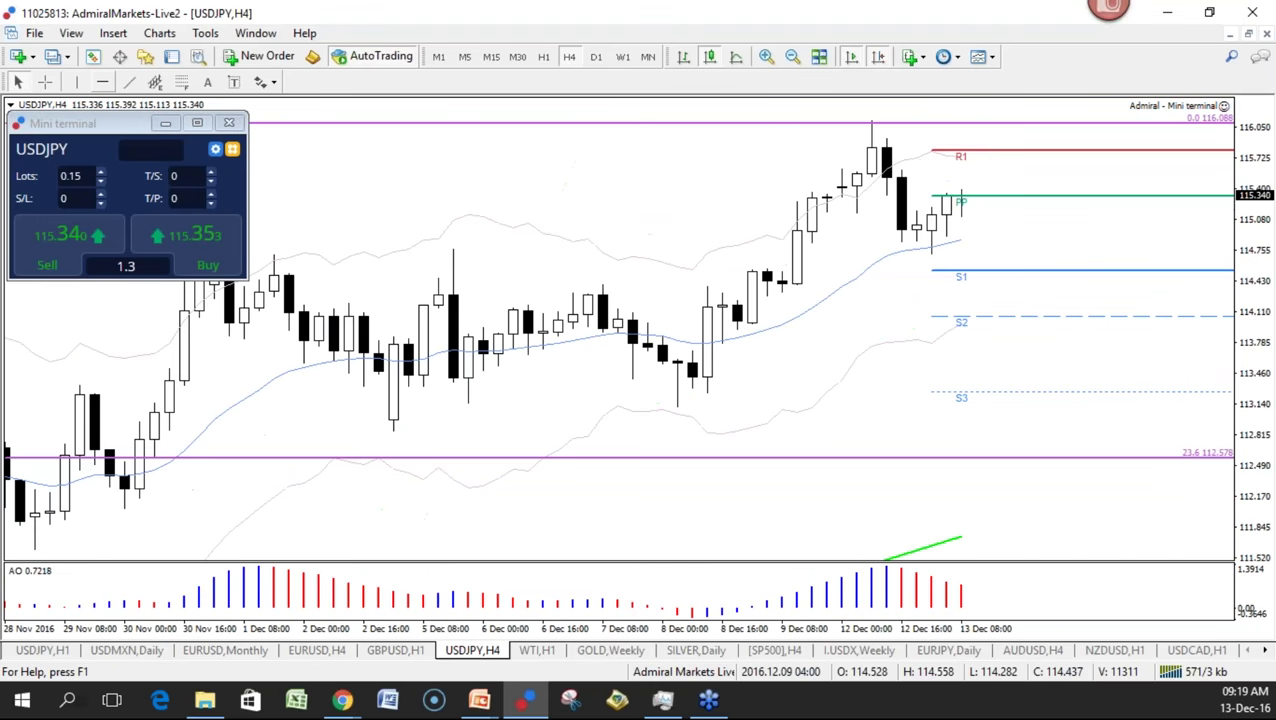
{"action": "left_click", "coordinate": [45, 82]}
{"action": "left_click_drag", "start_coordinate": [910, 268], "coordinate": [1054, 308]}
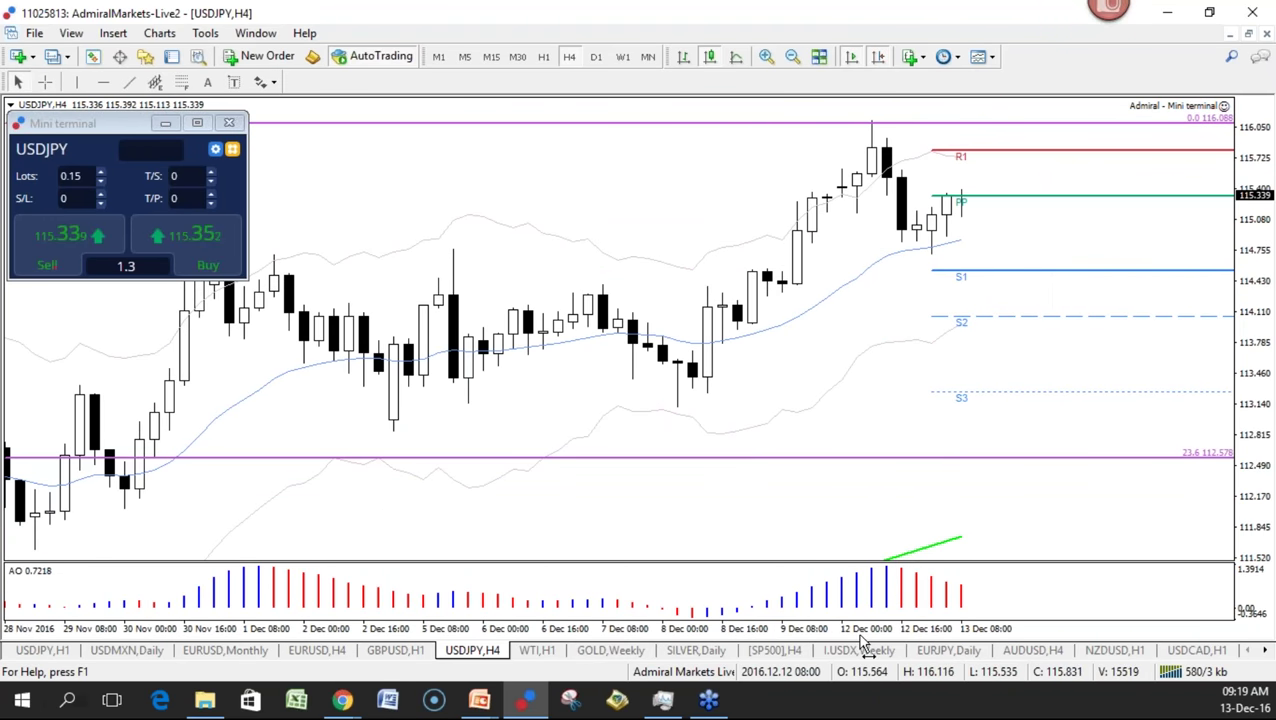
{"action": "left_click_drag", "start_coordinate": [860, 637], "coordinate": [849, 637]}
{"action": "left_click", "coordinate": [44, 81]}
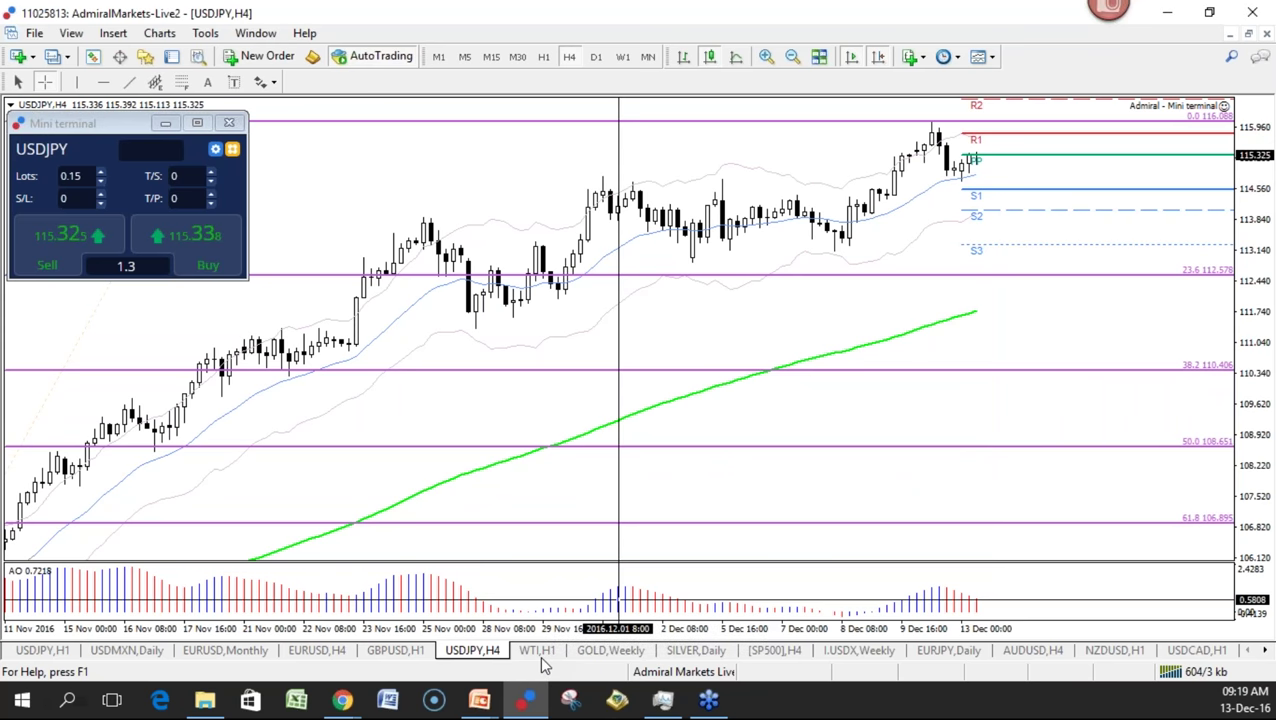
Open the WTI chart on the daily timeframe and delete the yellow trendline along the November rally
{"action": "left_click", "coordinate": [539, 655]}
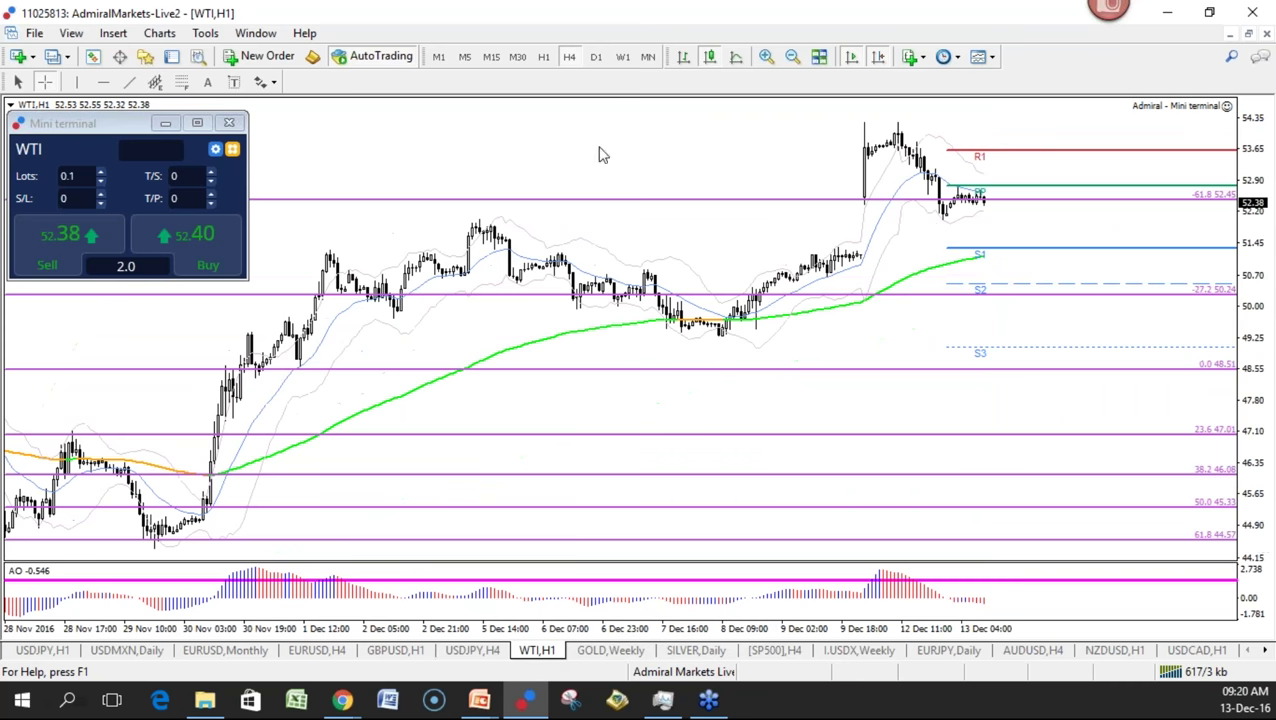
{"action": "left_click", "coordinate": [596, 57]}
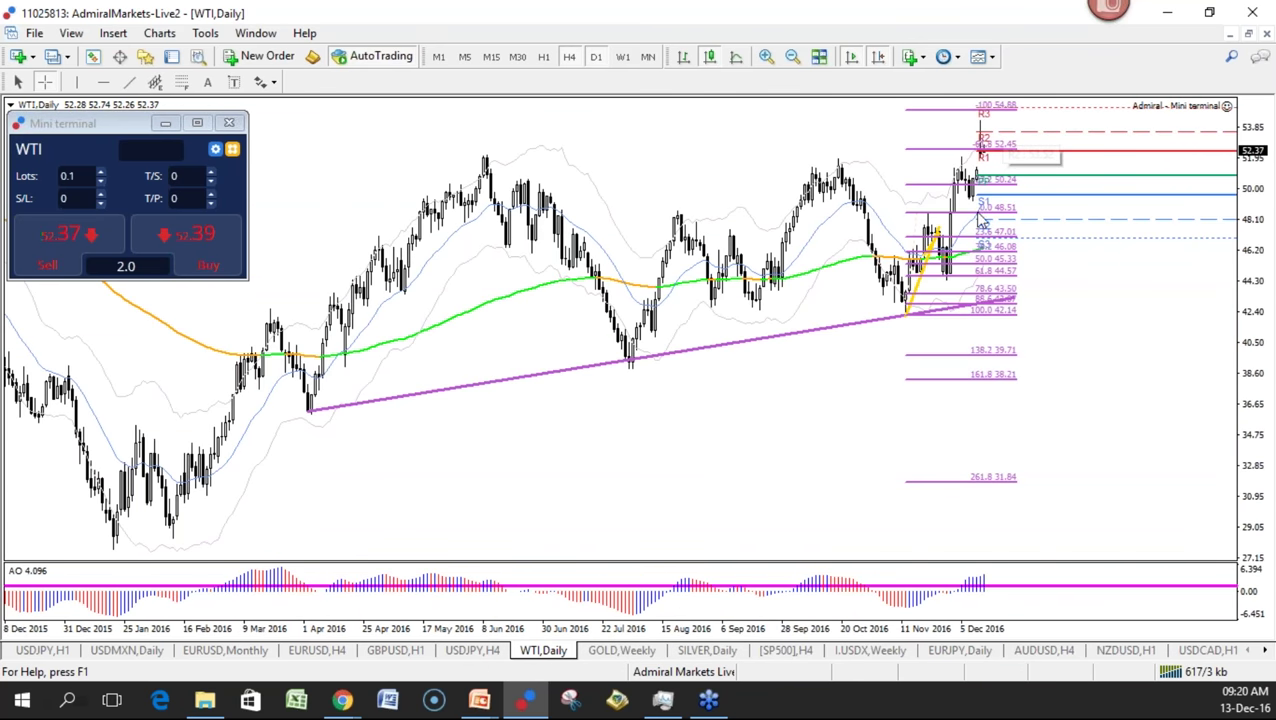
{"action": "right_click", "coordinate": [941, 230]}
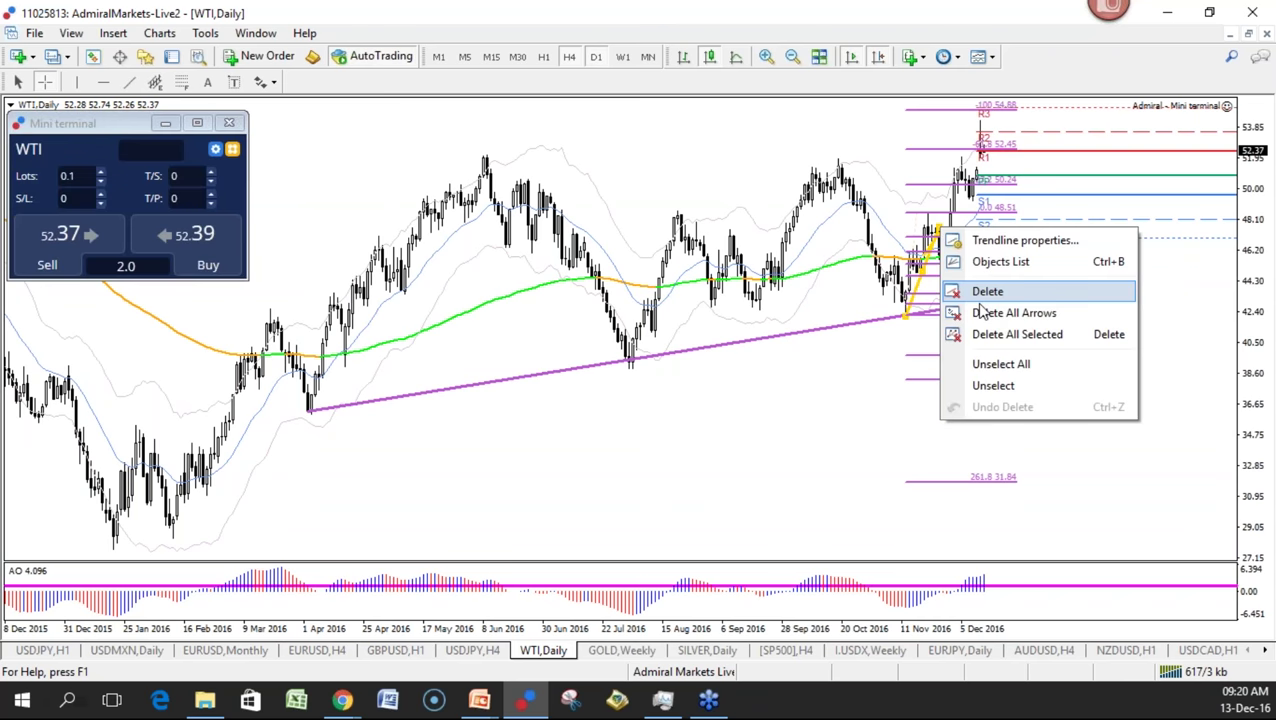
{"action": "left_click", "coordinate": [980, 304]}
{"action": "right_click", "coordinate": [938, 225]}
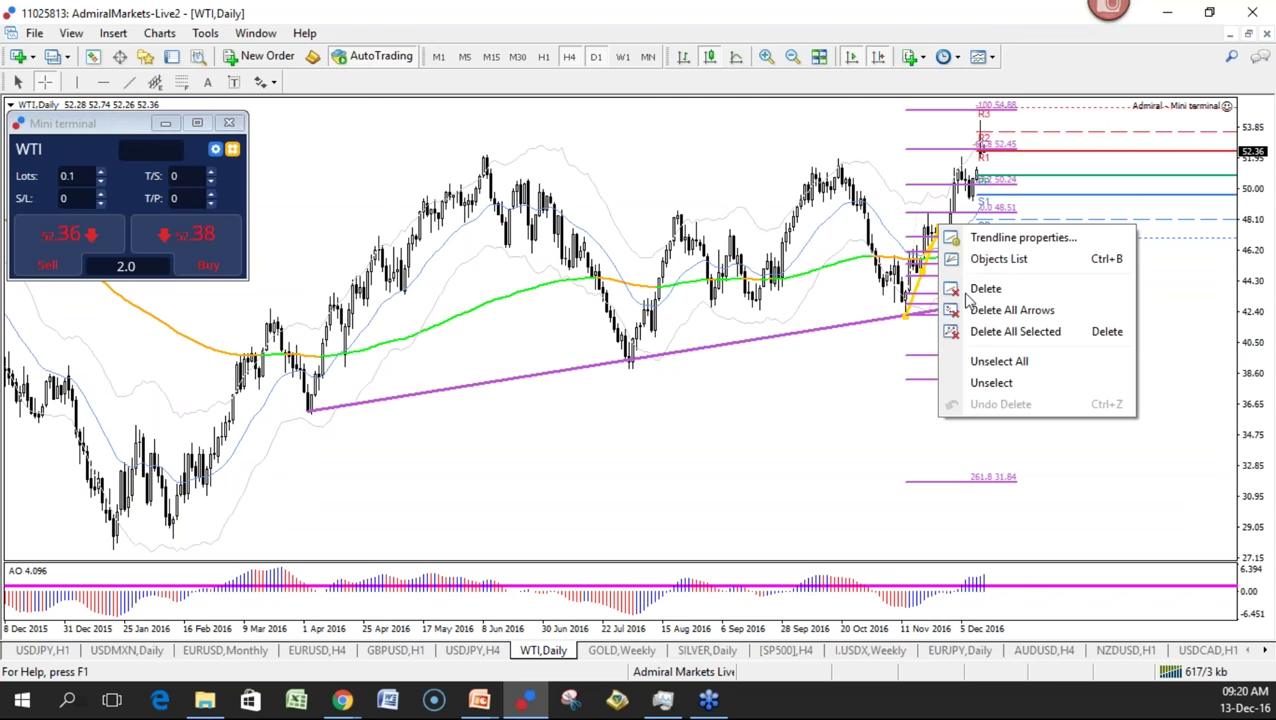
{"action": "left_click", "coordinate": [985, 289]}
Switch the WTI chart to the weekly timeframe and delete the Fibonacci retracement drawn on the November candles
{"action": "left_click", "coordinate": [622, 57]}
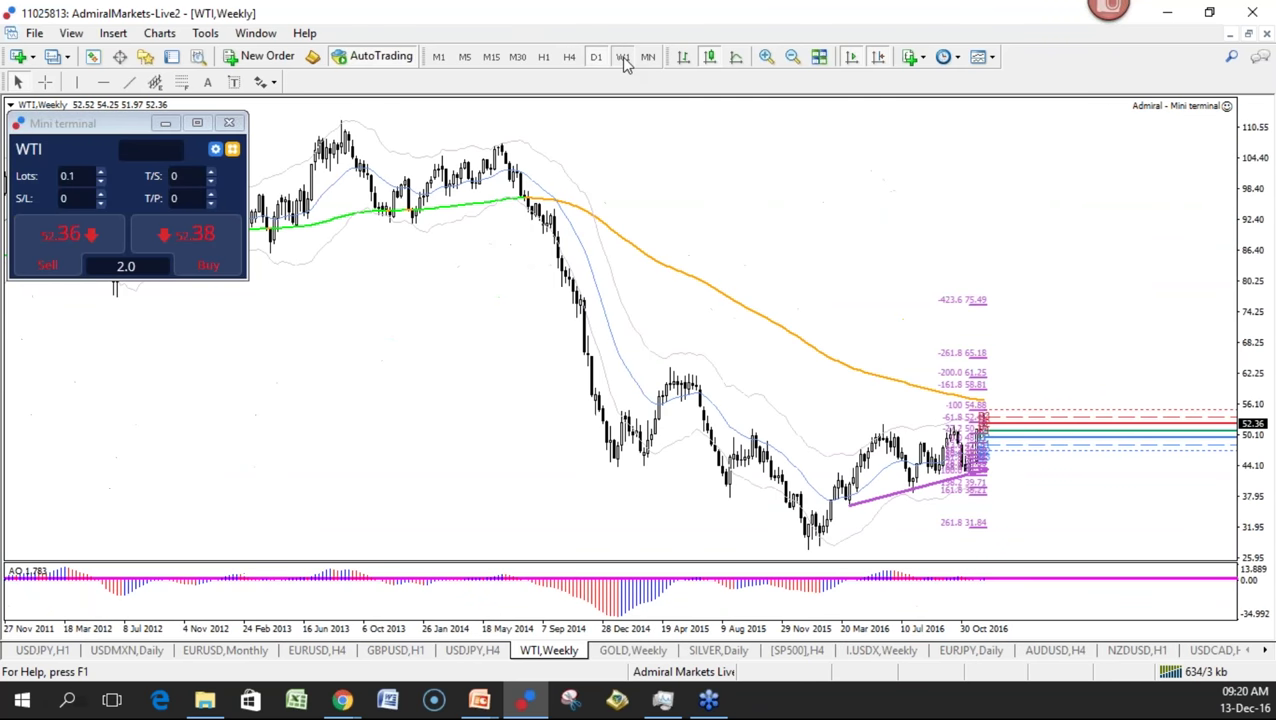
{"action": "left_click_drag", "start_coordinate": [952, 625], "coordinate": [957, 627]}
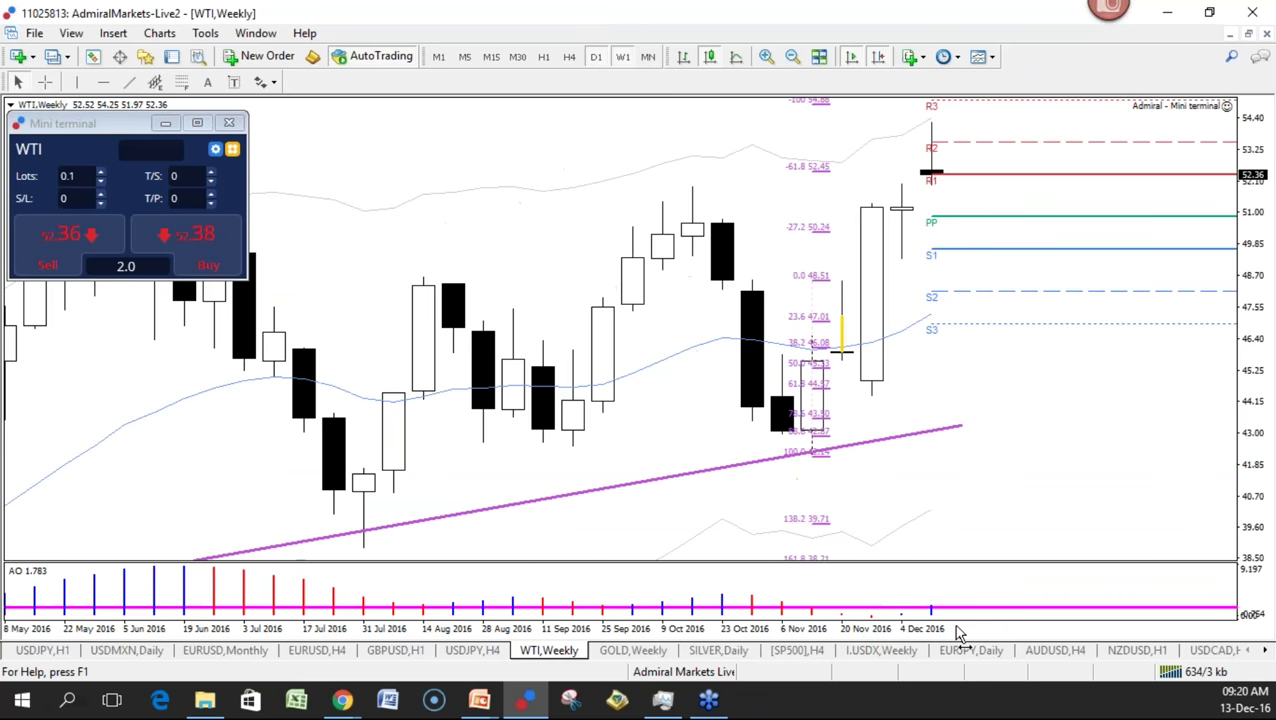
{"action": "key", "text": "minus"}
{"action": "key", "text": "minus"}
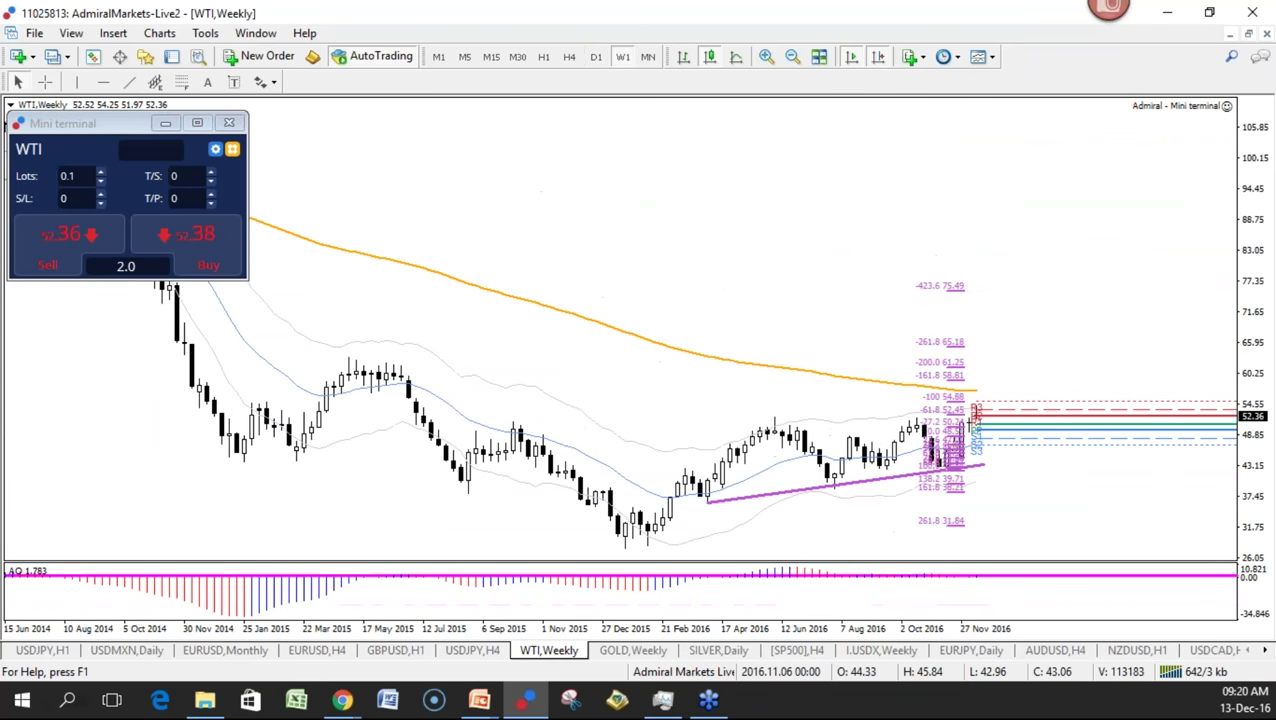
{"action": "left_click_drag", "start_coordinate": [955, 437], "coordinate": [963, 287]}
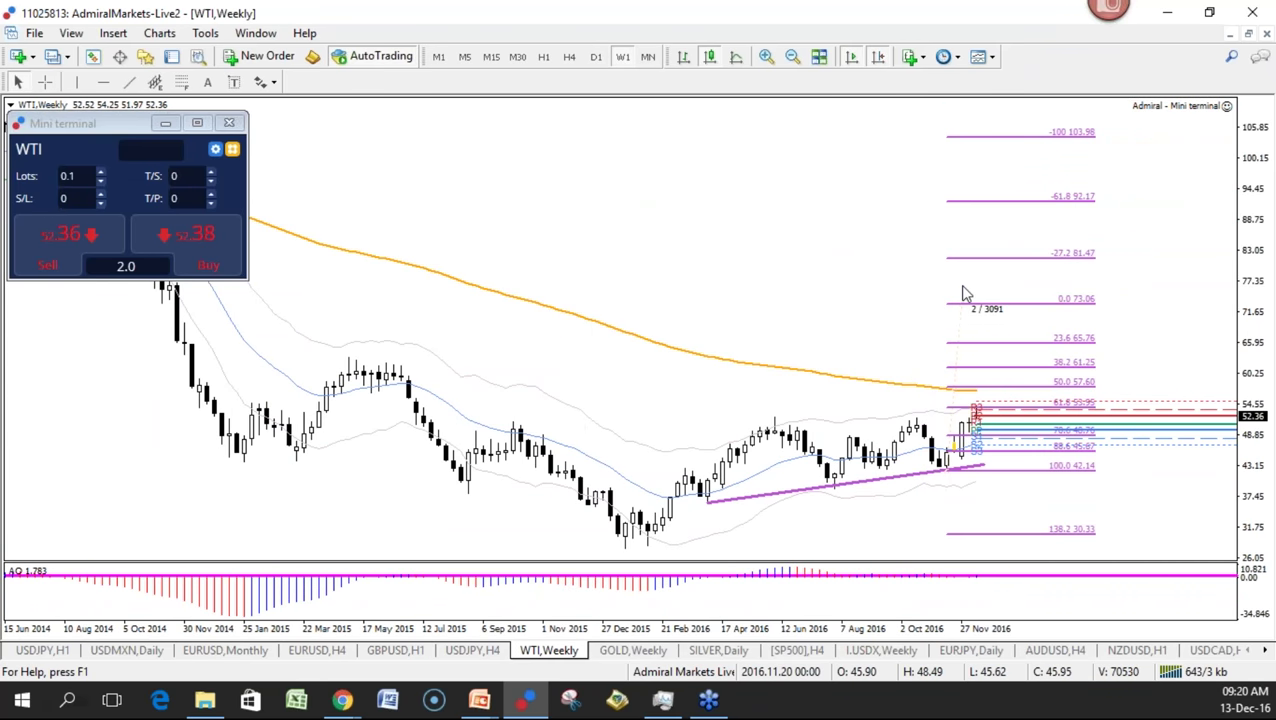
{"action": "right_click", "coordinate": [963, 287]}
{"action": "left_click", "coordinate": [1012, 344]}
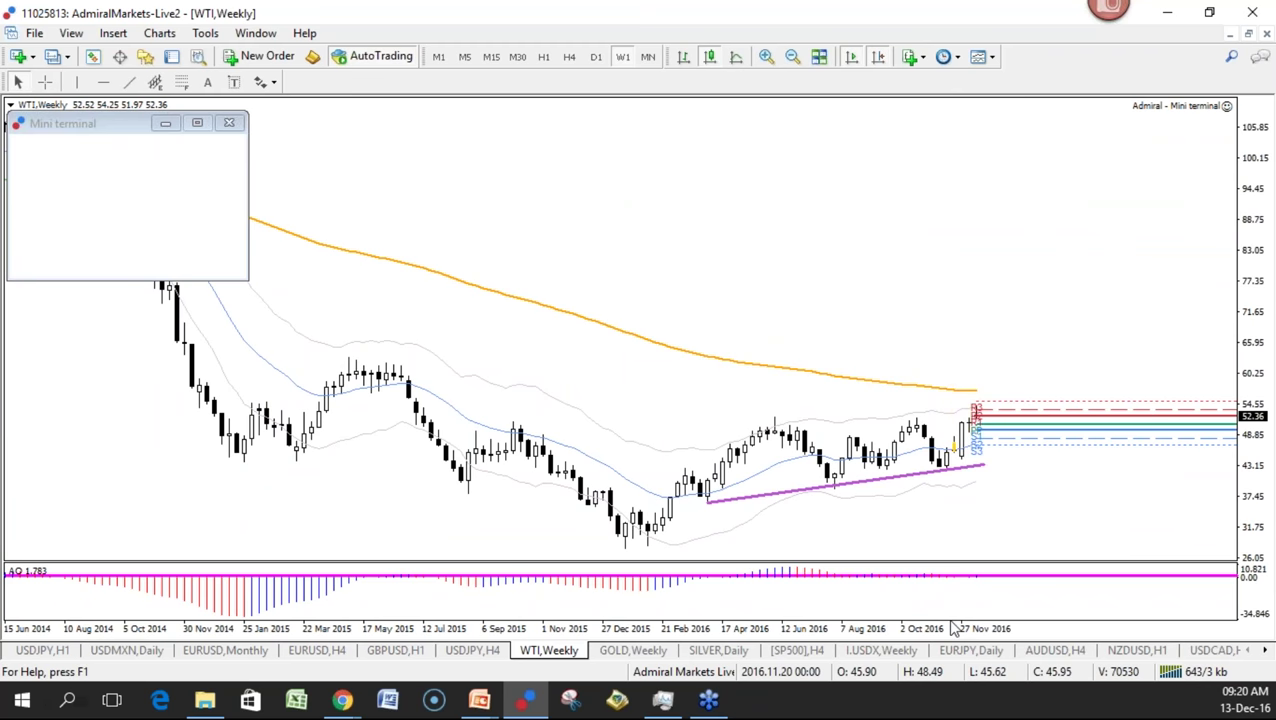
Mark the swing lows along the weekly WTI candles with short freehand strokes and clear the marks
{"action": "key", "text": "minus"}
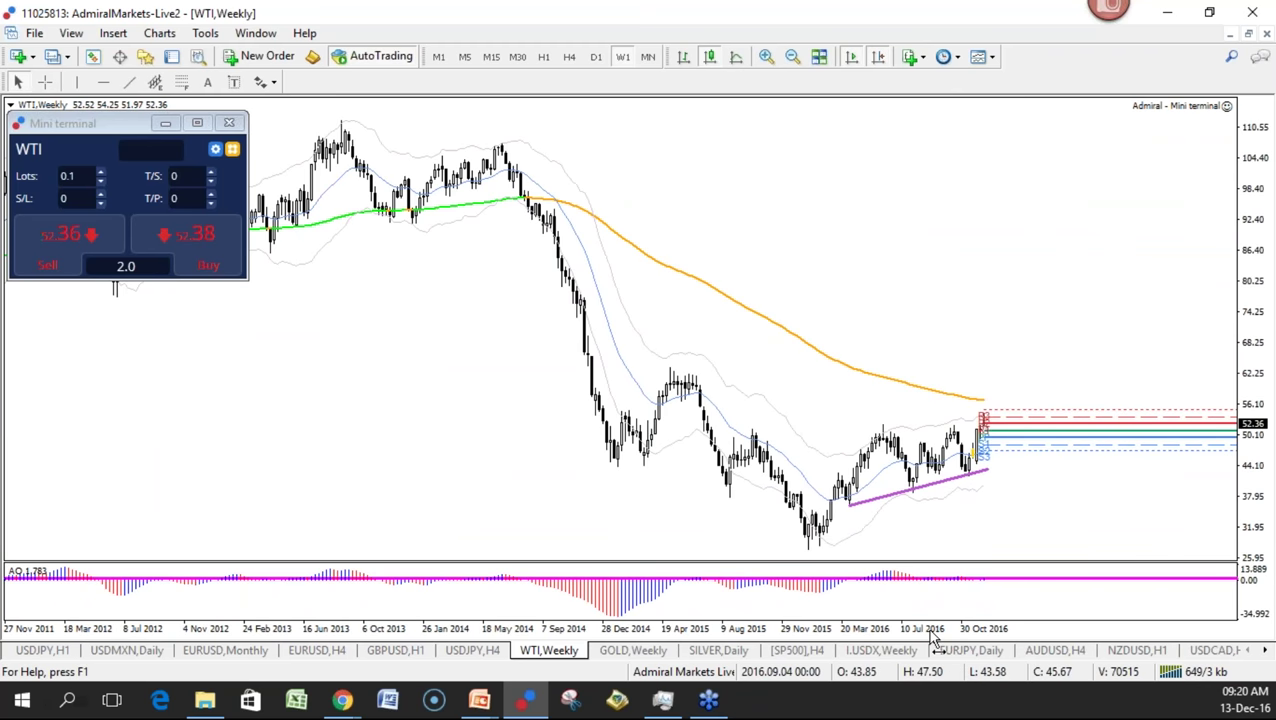
{"action": "key", "text": "plus"}
{"action": "key", "text": "plus"}
{"action": "key", "text": "minus"}
{"action": "key", "text": "minus"}
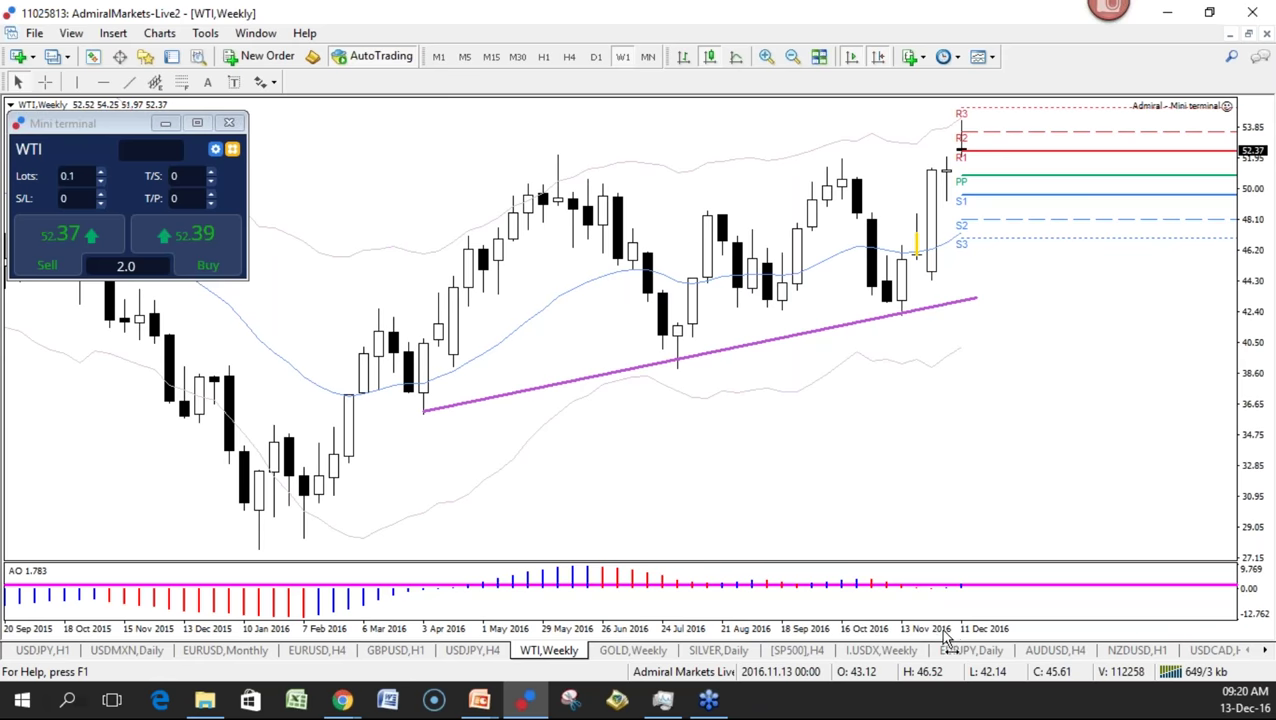
{"action": "key", "text": "ctrl+2"}
{"action": "left_click_drag", "start_coordinate": [467, 483], "coordinate": [472, 481]}
{"action": "left_click_drag", "start_coordinate": [811, 489], "coordinate": [818, 490]}
{"action": "left_click_drag", "start_coordinate": [627, 542], "coordinate": [631, 550]}
{"action": "left_click_drag", "start_coordinate": [962, 476], "coordinate": [965, 514]}
{"action": "key", "text": "Escape"}
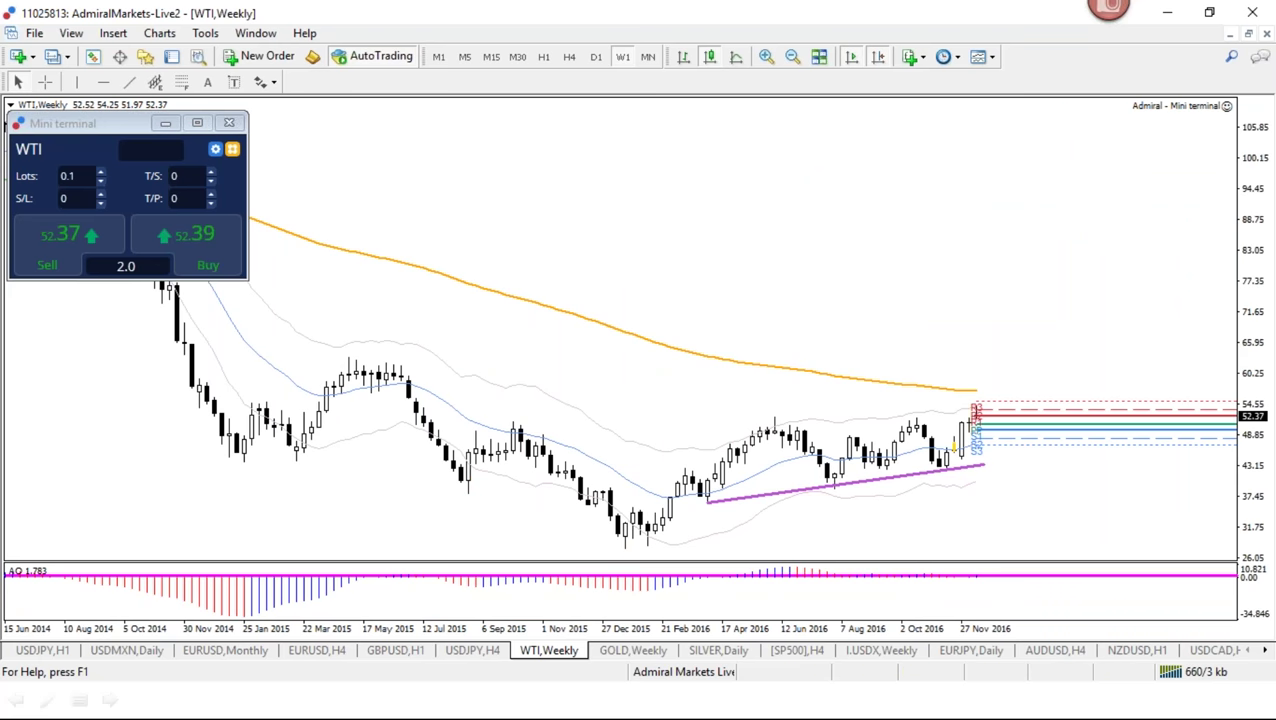
Sketch the October to December swings on the weekly candles and a blue rising wave path on the monthly chart, clearing each sketch
{"action": "key", "text": "plus"}
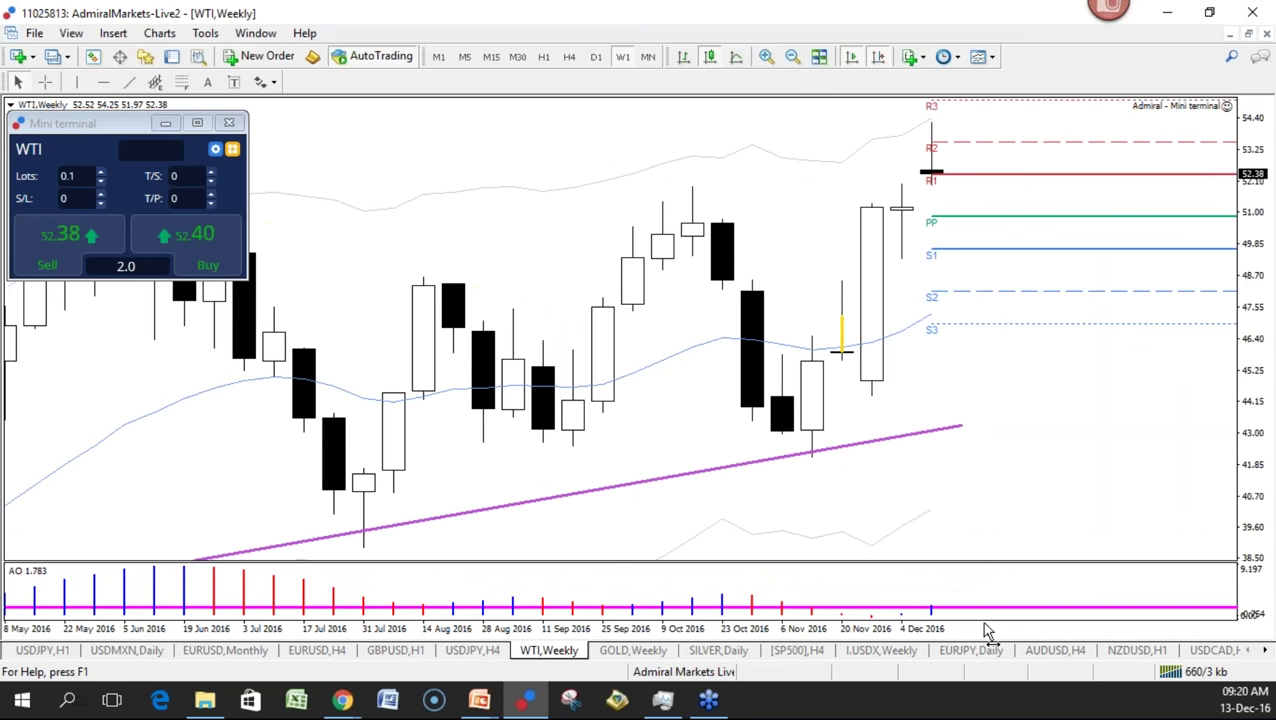
{"action": "left_click_drag", "start_coordinate": [986, 630], "coordinate": [935, 630]}
{"action": "mouse_move", "coordinate": [840, 168]}
{"action": "left_mouse_down"}
{"action": "mouse_move", "coordinate": [892, 301]}
{"action": "mouse_move", "coordinate": [910, 258]}
{"action": "left_mouse_up"}
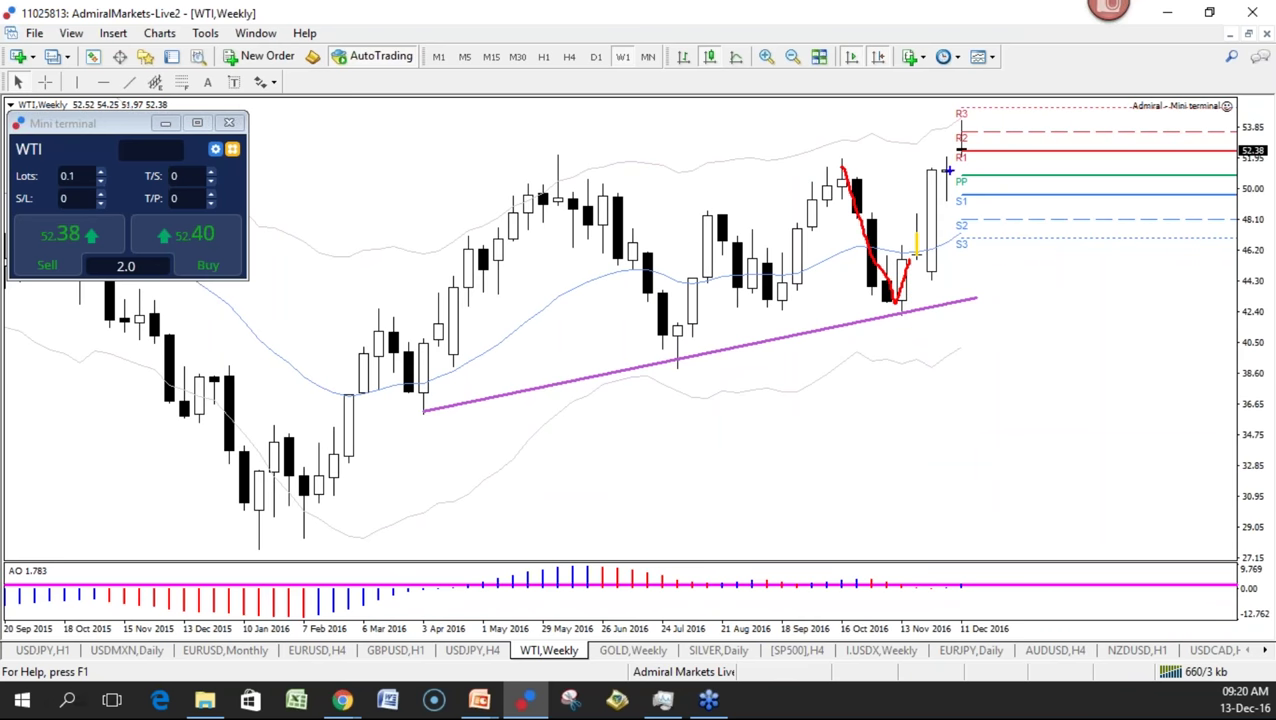
{"action": "mouse_move", "coordinate": [913, 258]}
{"action": "left_mouse_down"}
{"action": "mouse_move", "coordinate": [940, 270]}
{"action": "mouse_move", "coordinate": [958, 176]}
{"action": "left_mouse_up"}
{"action": "left_click_drag", "start_coordinate": [476, 167], "coordinate": [1052, 161]}
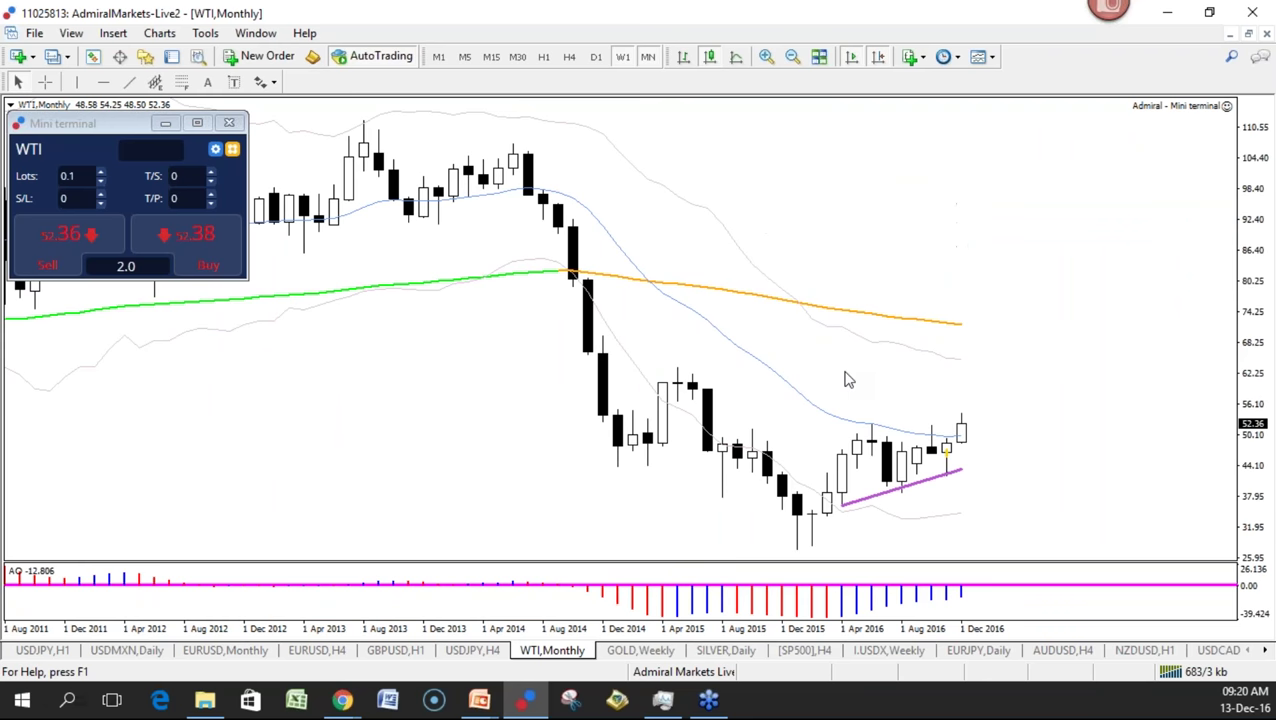
{"action": "mouse_move", "coordinate": [789, 552]}
{"action": "left_mouse_down"}
{"action": "mouse_move", "coordinate": [864, 450]}
{"action": "mouse_move", "coordinate": [972, 368]}
{"action": "left_mouse_up"}
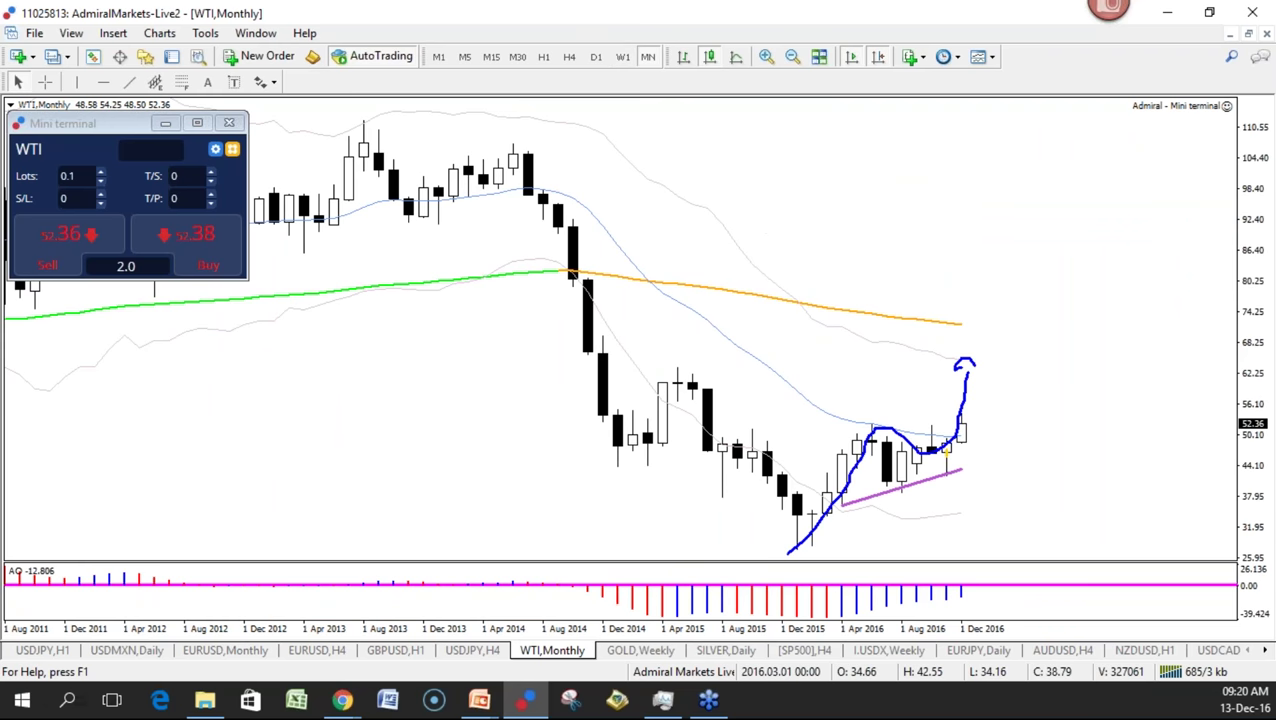
{"action": "key", "text": "Escape"}
Draw a Fibonacci retracement on monthly WTI from the 27.68 low to 52.53, and review its levels on the weekly chart
{"action": "left_click", "coordinate": [182, 82]}
{"action": "left_click_drag", "start_coordinate": [797, 548], "coordinate": [840, 422]}
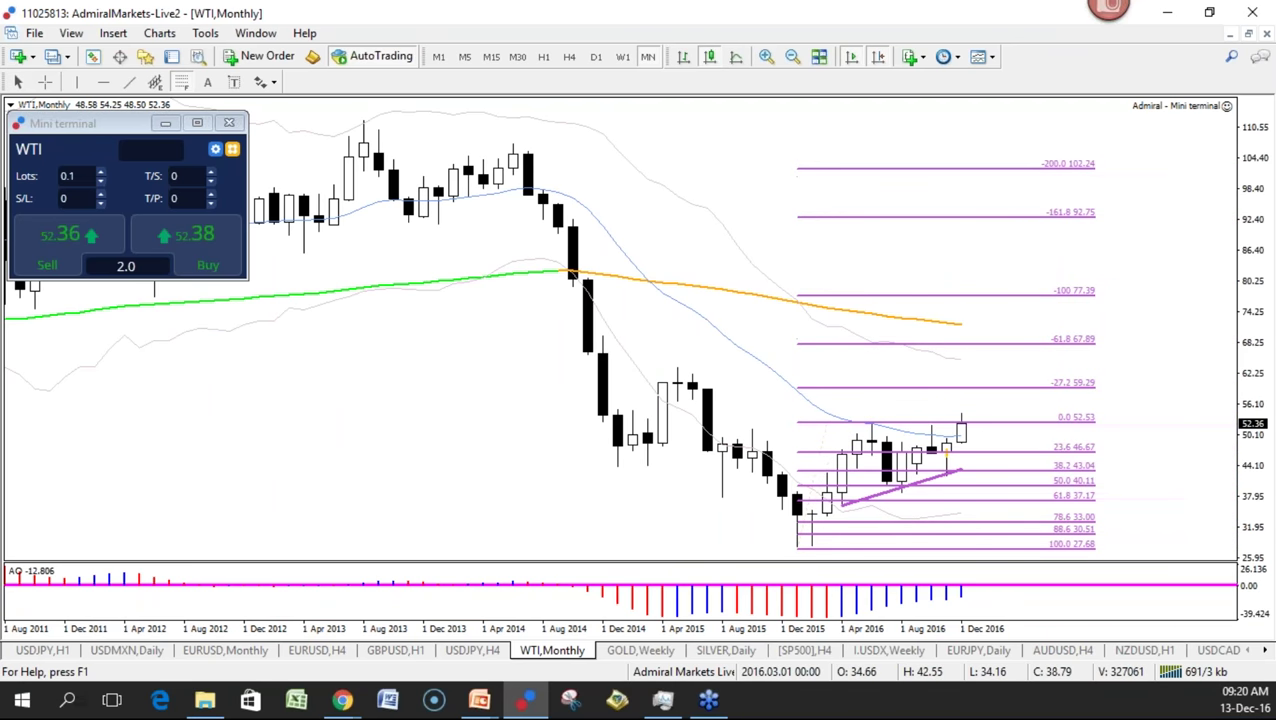
{"action": "left_click", "coordinate": [626, 58]}
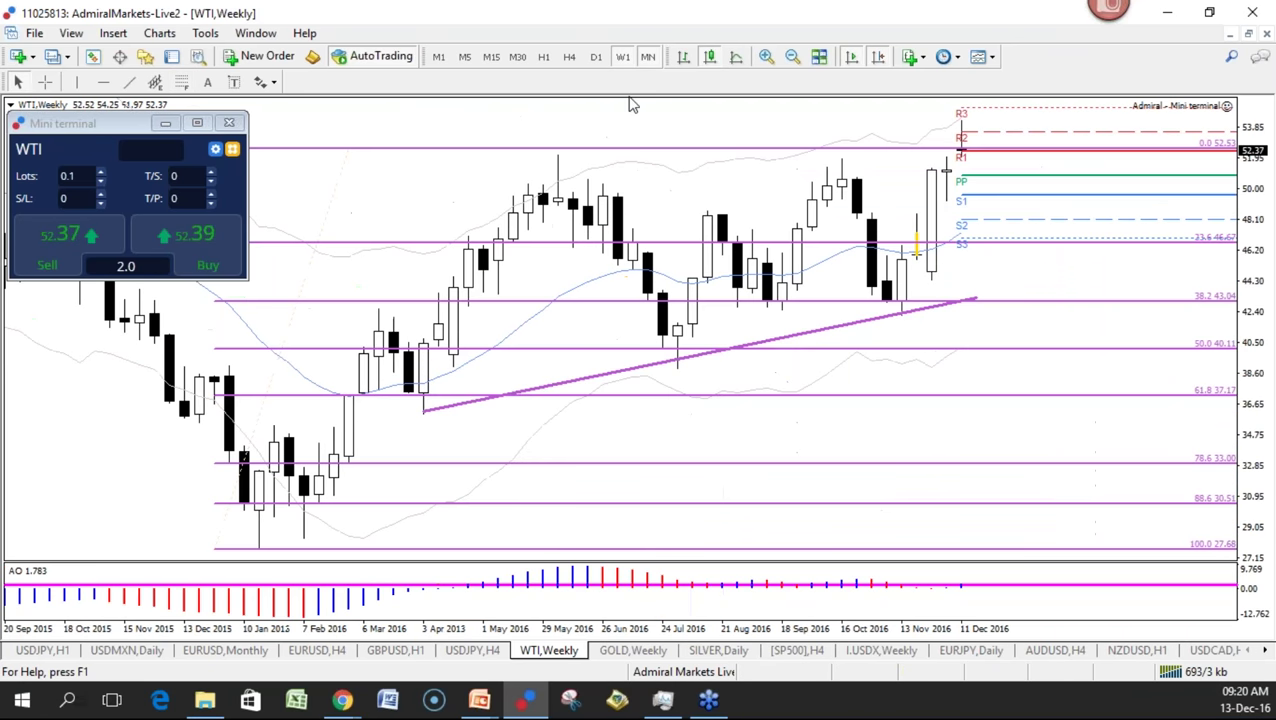
{"action": "key", "text": "minus"}
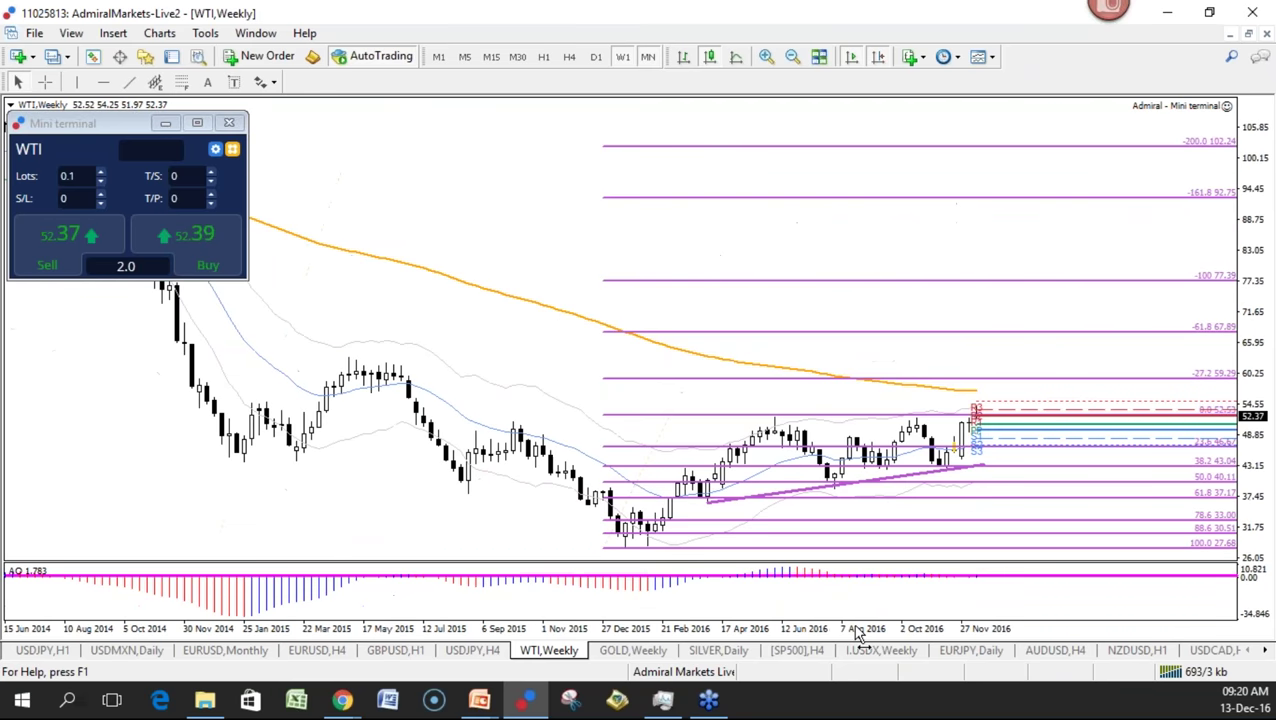
{"action": "key", "text": "plus"}
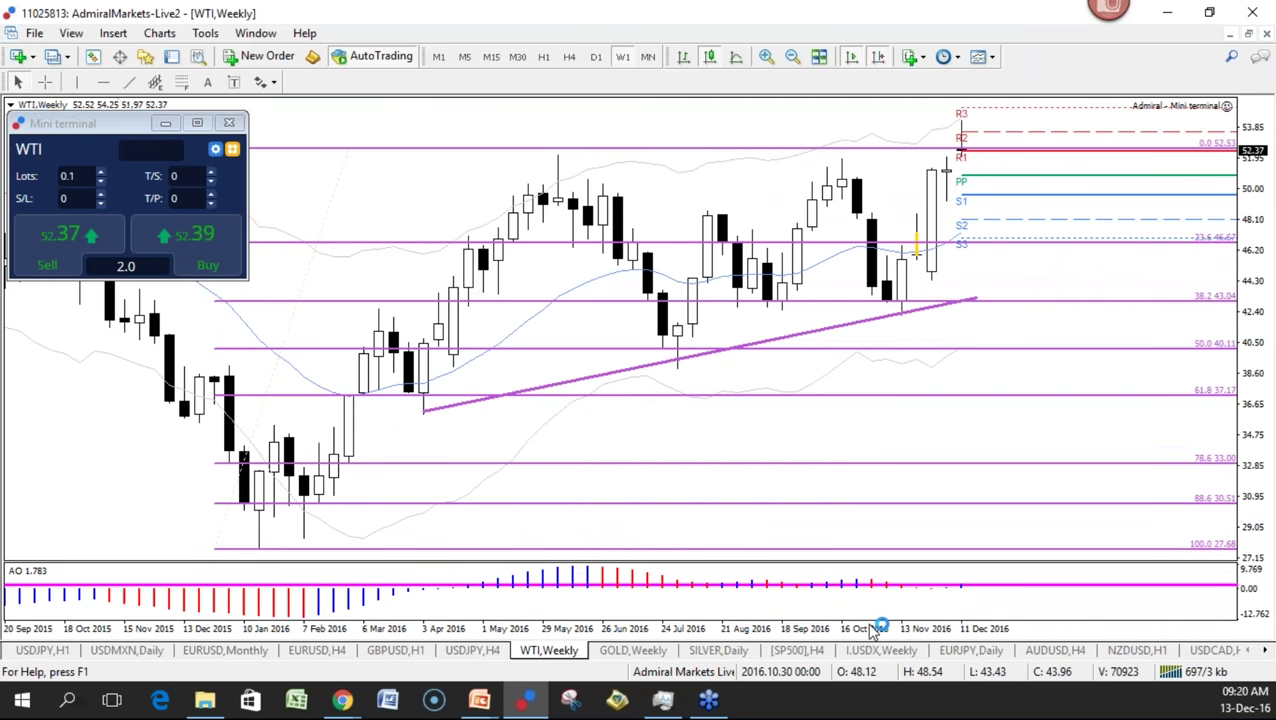
On daily WTI, sketch a red zigzag pullback below the pivot point followed by an upward arrow past R2, and clear it
{"action": "left_click", "coordinate": [597, 57]}
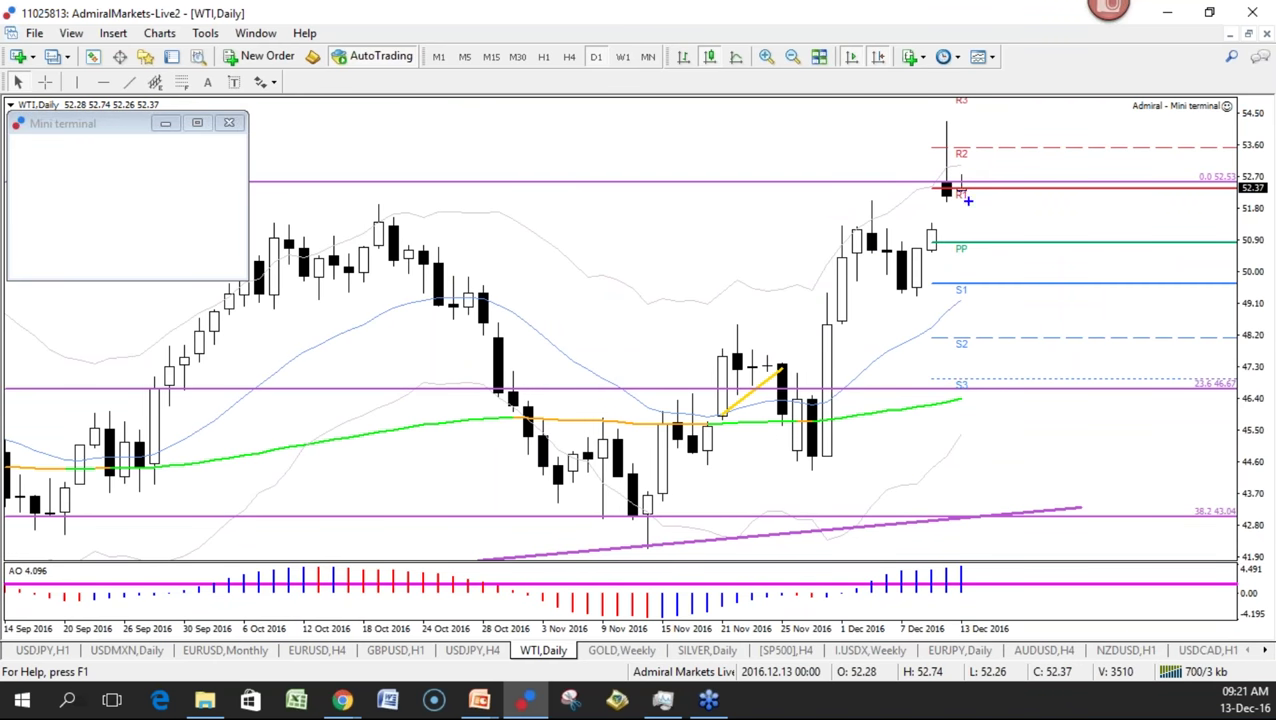
{"action": "key", "text": "t"}
{"action": "mouse_move", "coordinate": [961, 187]}
{"action": "left_mouse_down"}
{"action": "mouse_move", "coordinate": [1014, 230]}
{"action": "mouse_move", "coordinate": [1073, 234]}
{"action": "left_mouse_up"}
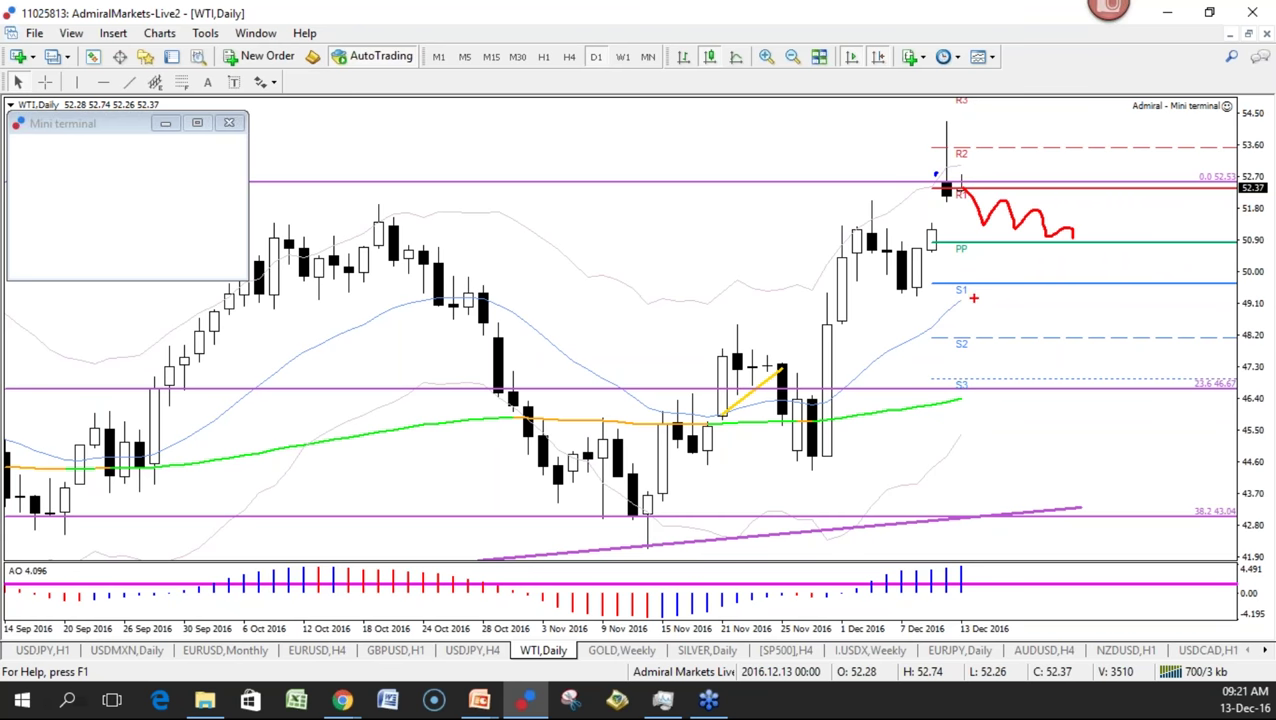
{"action": "mouse_move", "coordinate": [1075, 238]}
{"action": "left_mouse_down"}
{"action": "mouse_move", "coordinate": [1105, 270]}
{"action": "mouse_move", "coordinate": [1146, 124]}
{"action": "mouse_move", "coordinate": [1152, 148]}
{"action": "mouse_move", "coordinate": [1134, 140]}
{"action": "left_mouse_up"}
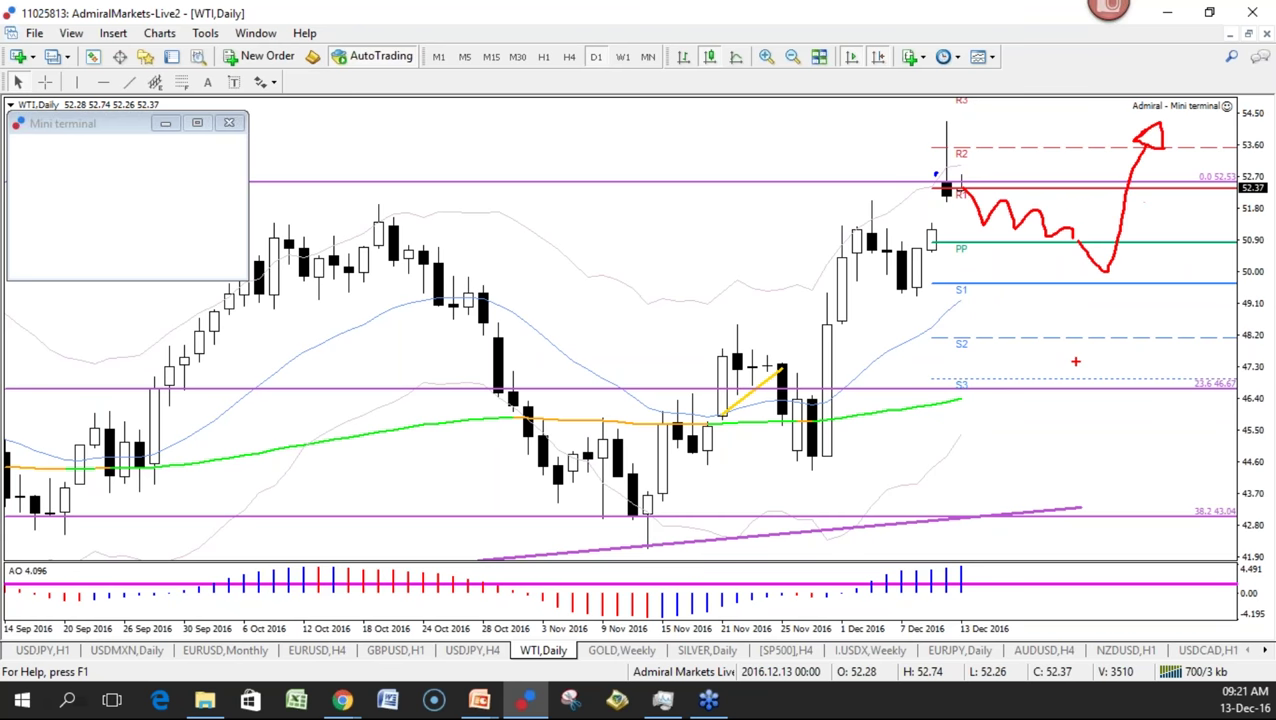
{"action": "key", "text": "Escape"}
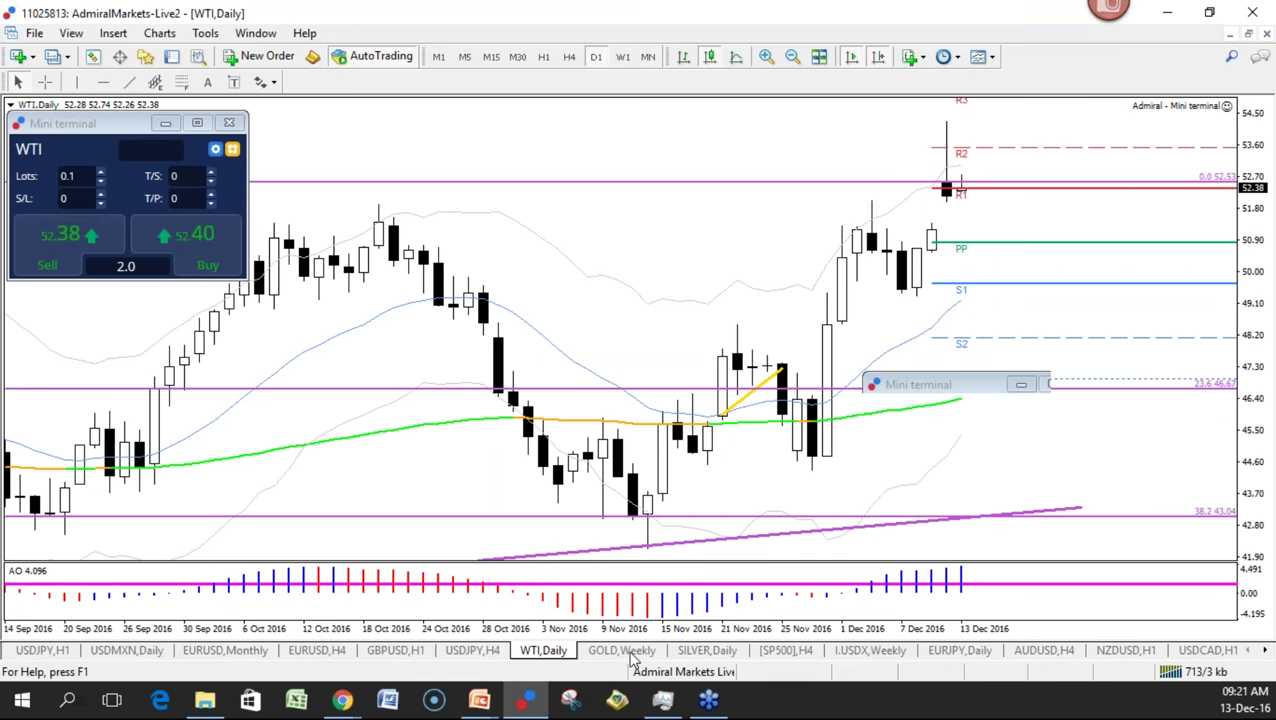
Open the weekly Gold chart, circle the 78.6 Fibonacci level at 1116.532 in green and the December 2015 low in red
{"action": "left_click", "coordinate": [622, 650]}
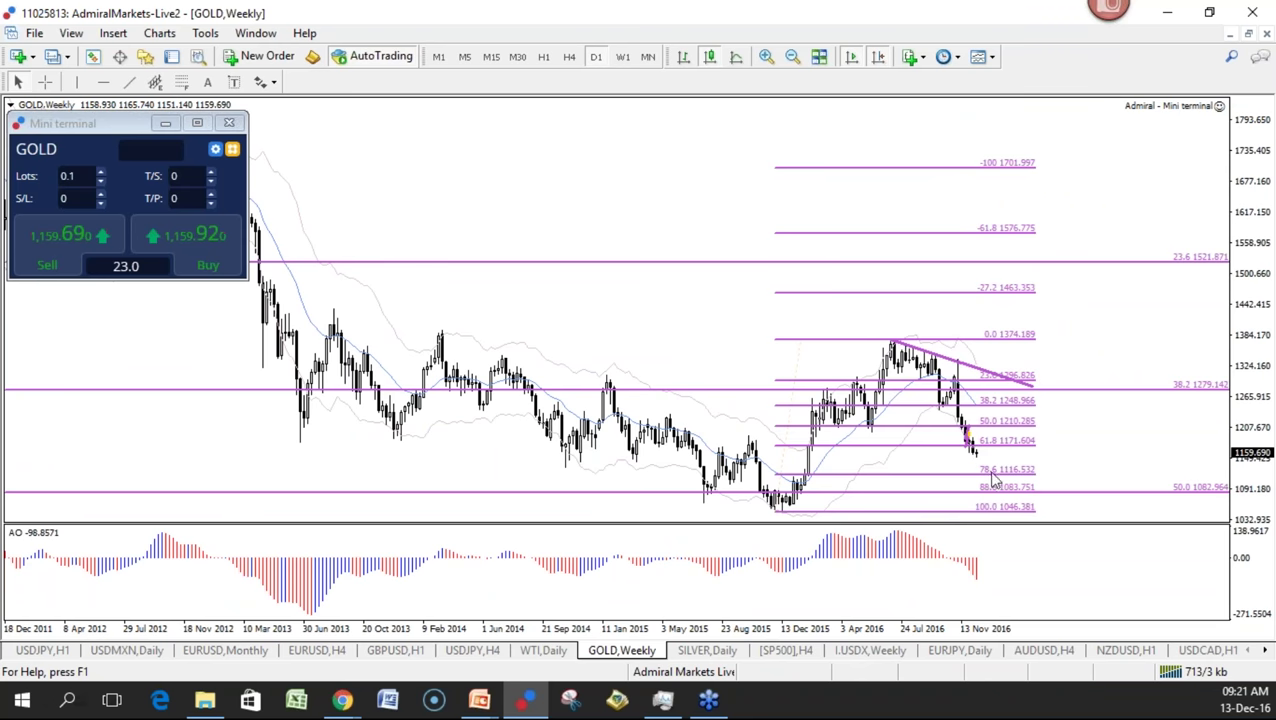
{"action": "mouse_move", "coordinate": [927, 474]}
{"action": "left_mouse_down"}
{"action": "mouse_move", "coordinate": [1021, 474]}
{"action": "mouse_move", "coordinate": [1050, 456]}
{"action": "mouse_move", "coordinate": [955, 468]}
{"action": "mouse_move", "coordinate": [966, 479]}
{"action": "mouse_move", "coordinate": [1050, 470]}
{"action": "mouse_move", "coordinate": [992, 461]}
{"action": "mouse_move", "coordinate": [1000, 478]}
{"action": "left_mouse_up"}
{"action": "key", "text": "e"}
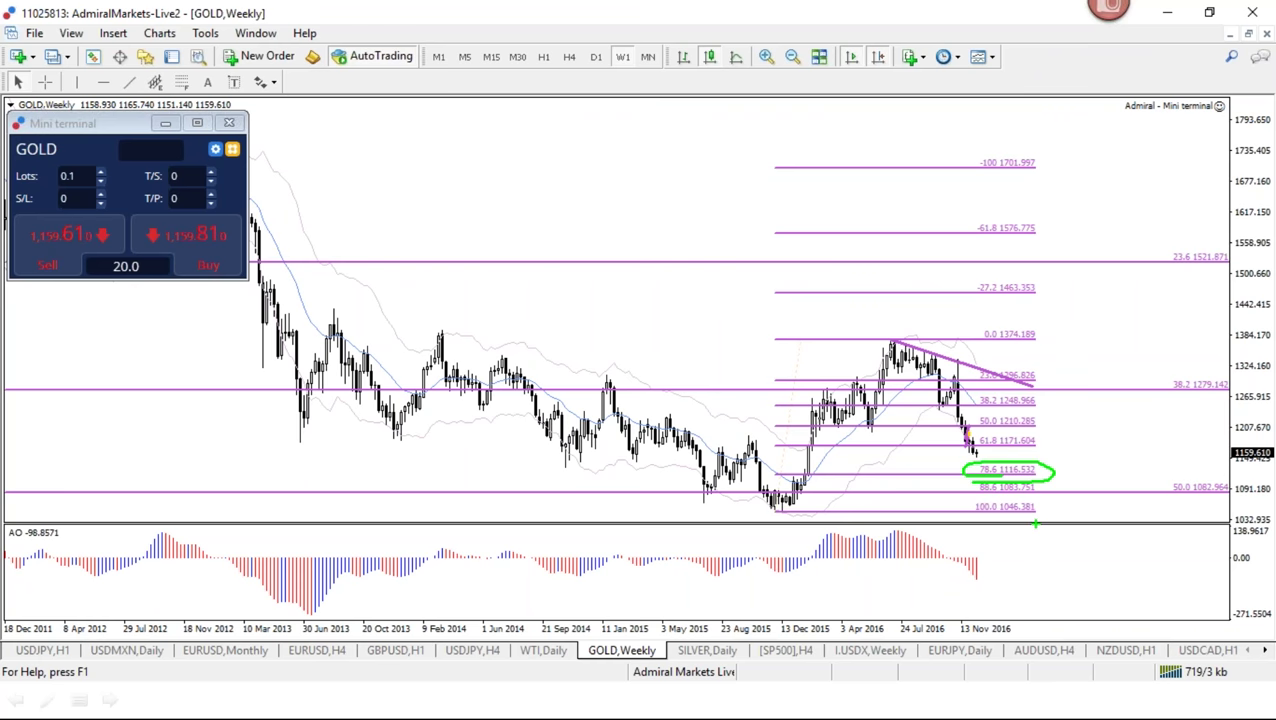
{"action": "mouse_move", "coordinate": [783, 514]}
{"action": "left_mouse_down"}
{"action": "mouse_move", "coordinate": [775, 507]}
{"action": "mouse_move", "coordinate": [784, 516]}
{"action": "left_mouse_up"}
Draw a blue rising wave path from the December 2015 Gold low to the 2016 high and label it A/1
{"action": "key", "text": "b"}
{"action": "mouse_move", "coordinate": [784, 507]}
{"action": "left_mouse_down"}
{"action": "mouse_move", "coordinate": [832, 416]}
{"action": "mouse_move", "coordinate": [870, 422]}
{"action": "mouse_move", "coordinate": [895, 345]}
{"action": "left_mouse_up"}
{"action": "mouse_move", "coordinate": [868, 277]}
{"action": "left_mouse_down"}
{"action": "mouse_move", "coordinate": [865, 316]}
{"action": "mouse_move", "coordinate": [885, 323]}
{"action": "mouse_move", "coordinate": [909, 268]}
{"action": "left_mouse_up"}
{"action": "left_click_drag", "start_coordinate": [846, 295], "coordinate": [881, 290]}
{"action": "mouse_move", "coordinate": [900, 264]}
{"action": "left_mouse_down"}
{"action": "mouse_move", "coordinate": [897, 314]}
{"action": "mouse_move", "coordinate": [931, 322]}
{"action": "left_mouse_up"}
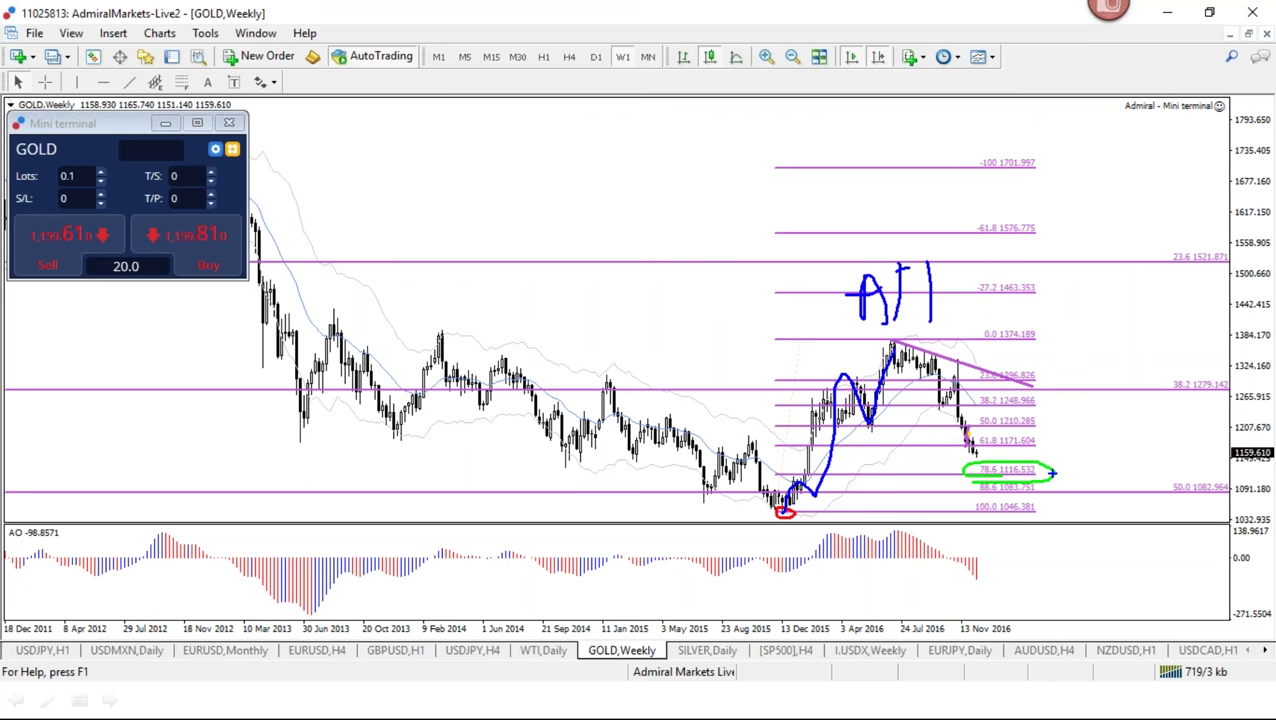
Sketch a blue arrow from the 78.6 level to the -61.8 target, encircle the support and target zones, and clear all markings
{"action": "mouse_move", "coordinate": [1052, 473]}
{"action": "left_mouse_down"}
{"action": "mouse_move", "coordinate": [1098, 231]}
{"action": "mouse_move", "coordinate": [1108, 243]}
{"action": "left_mouse_up"}
{"action": "left_click_drag", "start_coordinate": [1062, 288], "coordinate": [1106, 288]}
{"action": "left_click_drag", "start_coordinate": [1050, 235], "coordinate": [1142, 229]}
{"action": "mouse_move", "coordinate": [1040, 477]}
{"action": "left_mouse_down"}
{"action": "mouse_move", "coordinate": [1022, 515]}
{"action": "mouse_move", "coordinate": [1063, 480]}
{"action": "mouse_move", "coordinate": [1015, 494]}
{"action": "mouse_move", "coordinate": [1045, 462]}
{"action": "left_mouse_up"}
{"action": "key", "text": "b"}
{"action": "mouse_move", "coordinate": [1148, 260]}
{"action": "left_mouse_down"}
{"action": "mouse_move", "coordinate": [1086, 340]}
{"action": "mouse_move", "coordinate": [1142, 250]}
{"action": "mouse_move", "coordinate": [1112, 262]}
{"action": "mouse_move", "coordinate": [1120, 228]}
{"action": "left_mouse_up"}
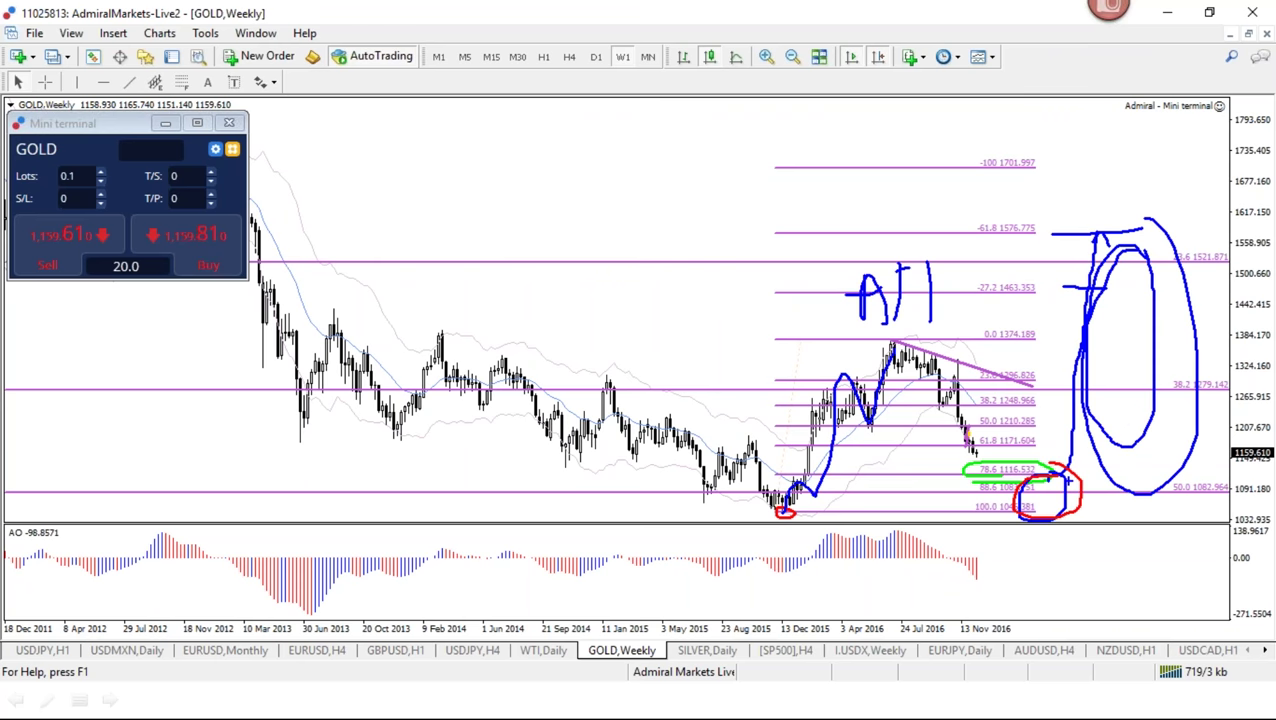
{"action": "key", "text": "e"}
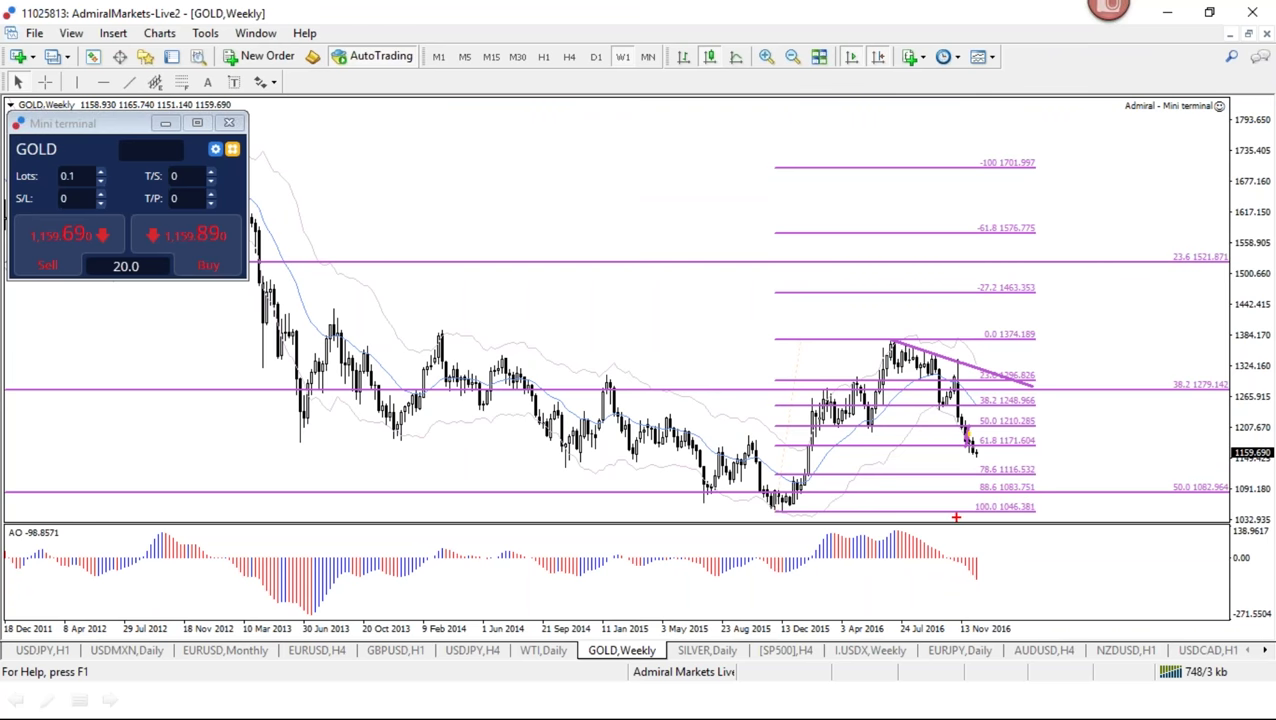
Box the 1046.381 to 1116.532 Gold zone in red, and box the zones above it up to 1463.353 and 1576.775 in blue
{"action": "mouse_move", "coordinate": [1050, 470]}
{"action": "left_mouse_down"}
{"action": "mouse_move", "coordinate": [1057, 515]}
{"action": "mouse_move", "coordinate": [1066, 463]}
{"action": "mouse_move", "coordinate": [1051, 473]}
{"action": "left_mouse_up"}
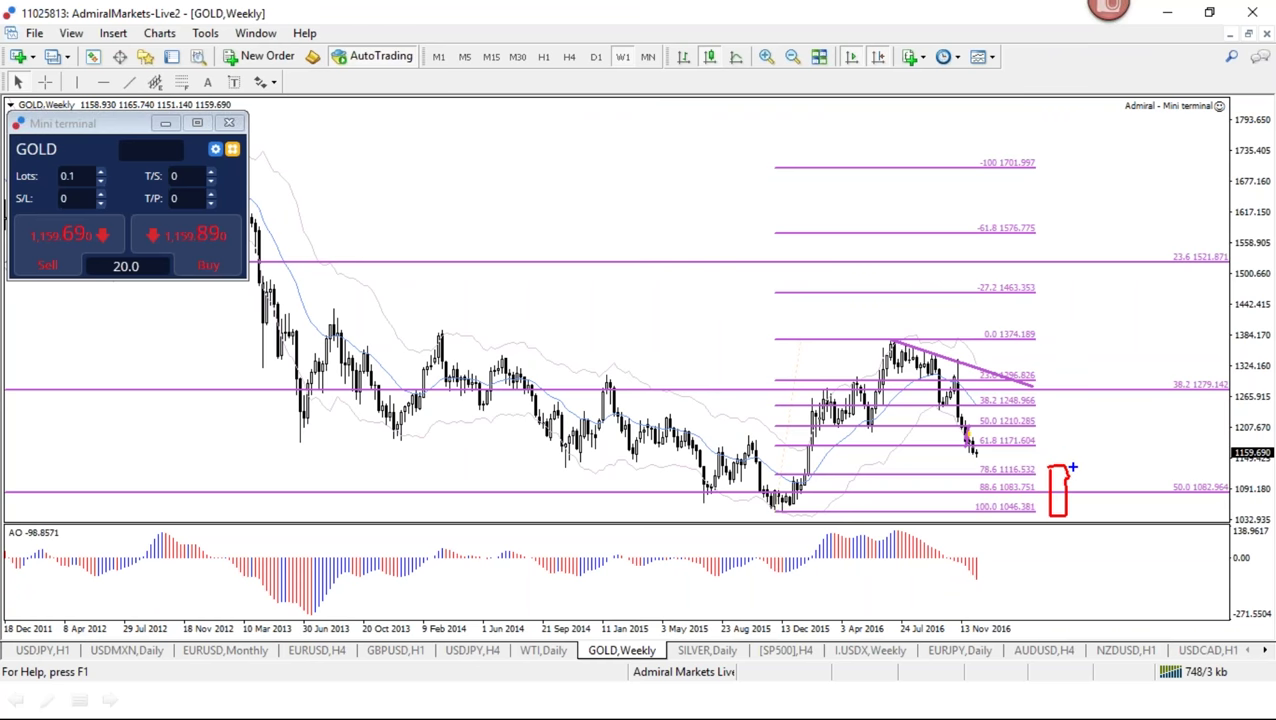
{"action": "mouse_move", "coordinate": [1072, 467]}
{"action": "left_mouse_down"}
{"action": "mouse_move", "coordinate": [1062, 294]}
{"action": "mouse_move", "coordinate": [1114, 433]}
{"action": "mouse_move", "coordinate": [1066, 470]}
{"action": "left_mouse_up"}
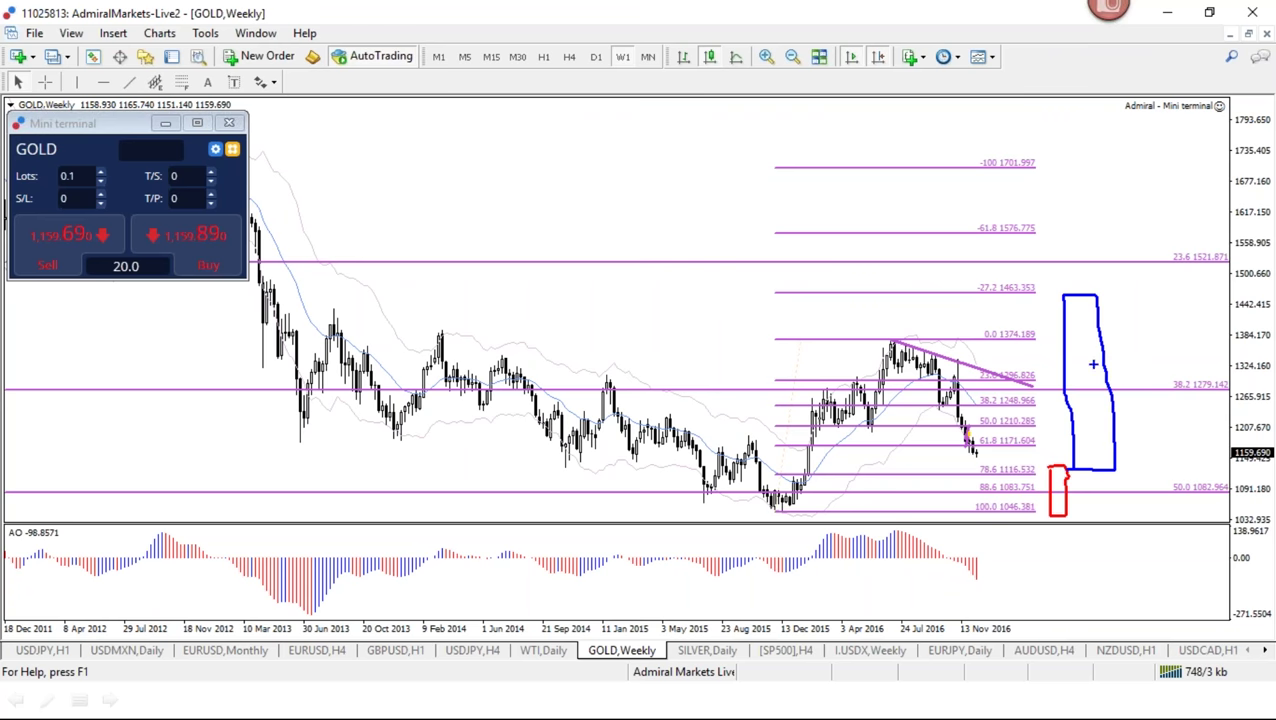
{"action": "mouse_move", "coordinate": [1100, 296]}
{"action": "left_mouse_down"}
{"action": "mouse_move", "coordinate": [1112, 229]}
{"action": "mouse_move", "coordinate": [1147, 292]}
{"action": "mouse_move", "coordinate": [1094, 290]}
{"action": "left_mouse_up"}
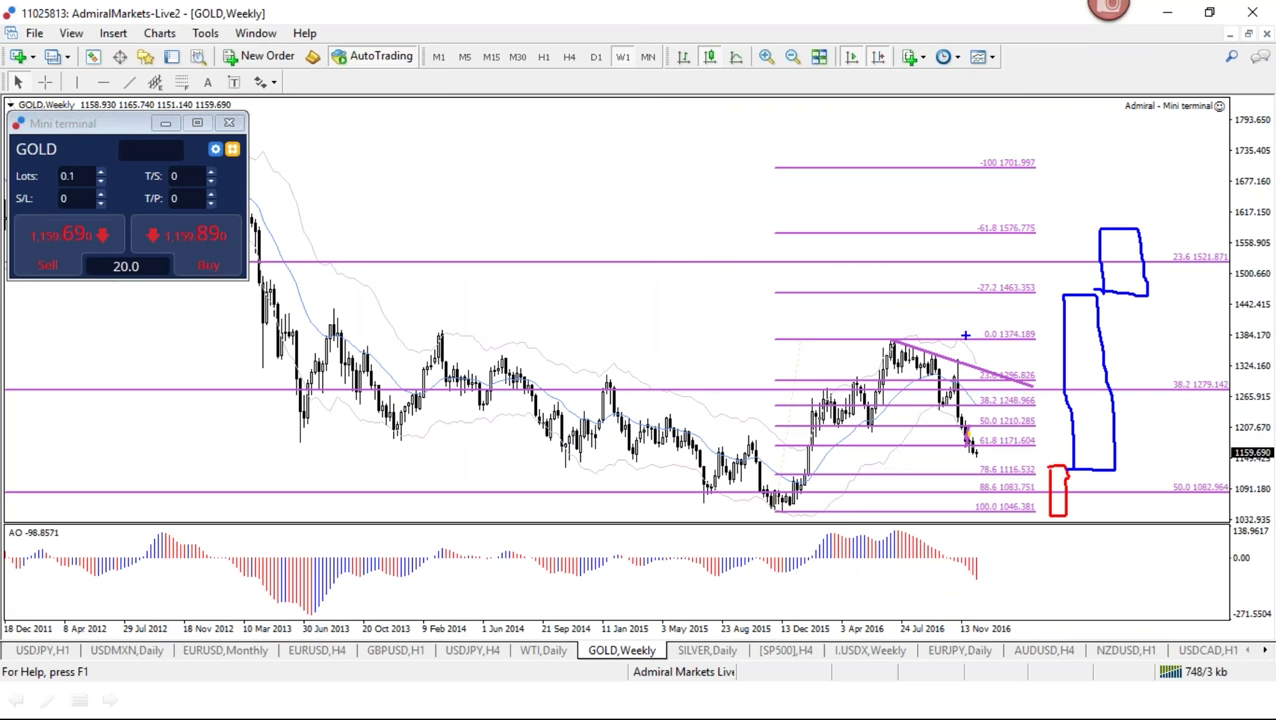
Open the SP500 chart and examine its daily and weekly candles against the Fibonacci levels at several zooms
{"action": "left_click", "coordinate": [778, 654]}
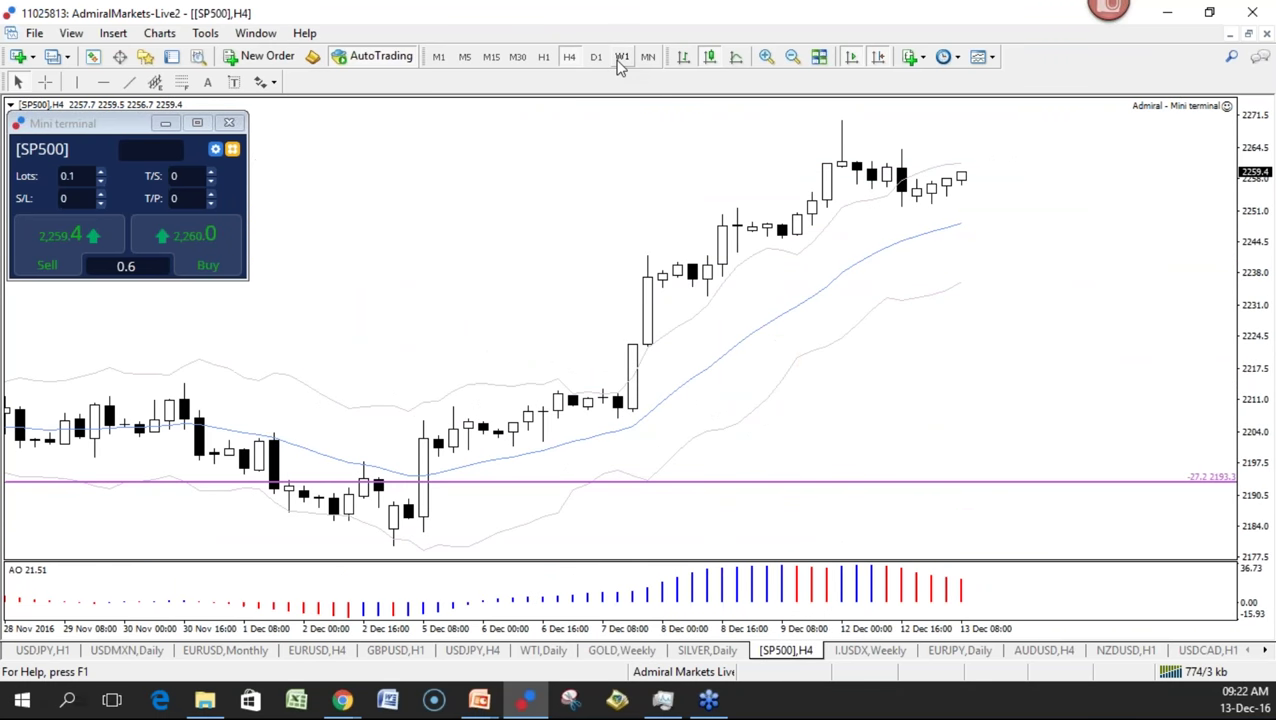
{"action": "left_click_drag", "start_coordinate": [940, 628], "coordinate": [915, 636]}
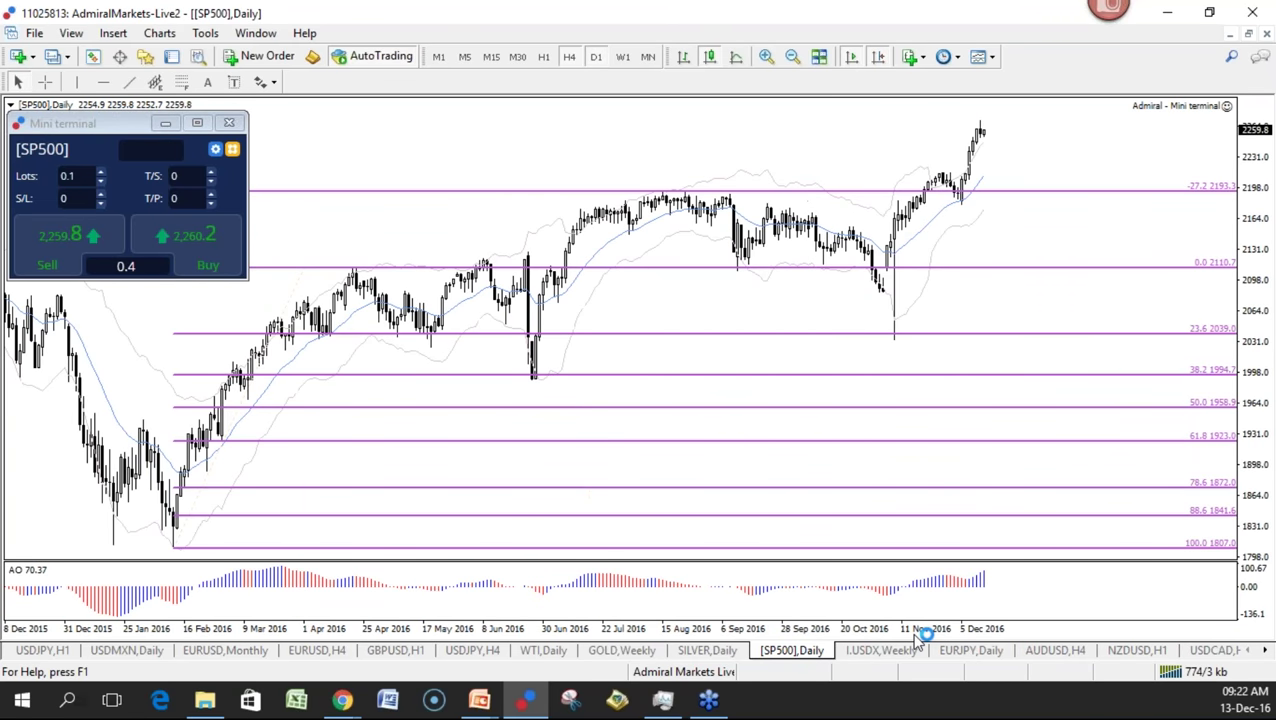
{"action": "key", "text": "minus"}
{"action": "key", "text": "plus"}
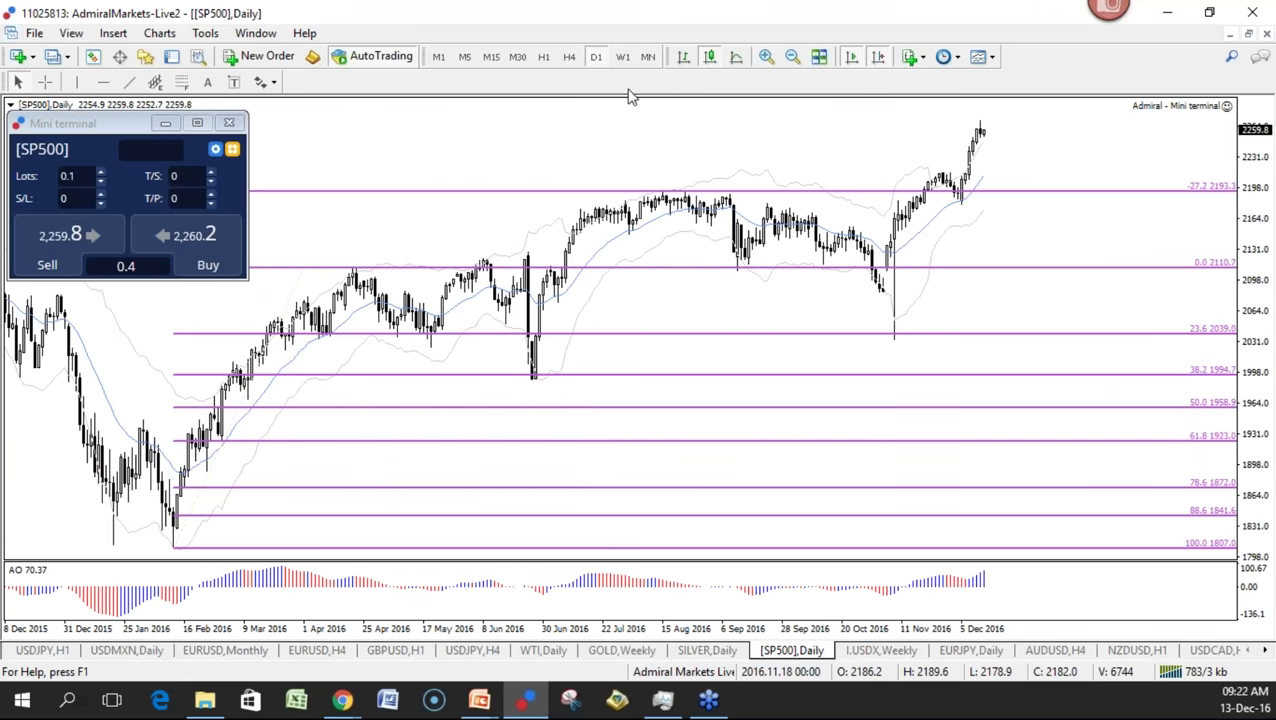
{"action": "left_click", "coordinate": [622, 57]}
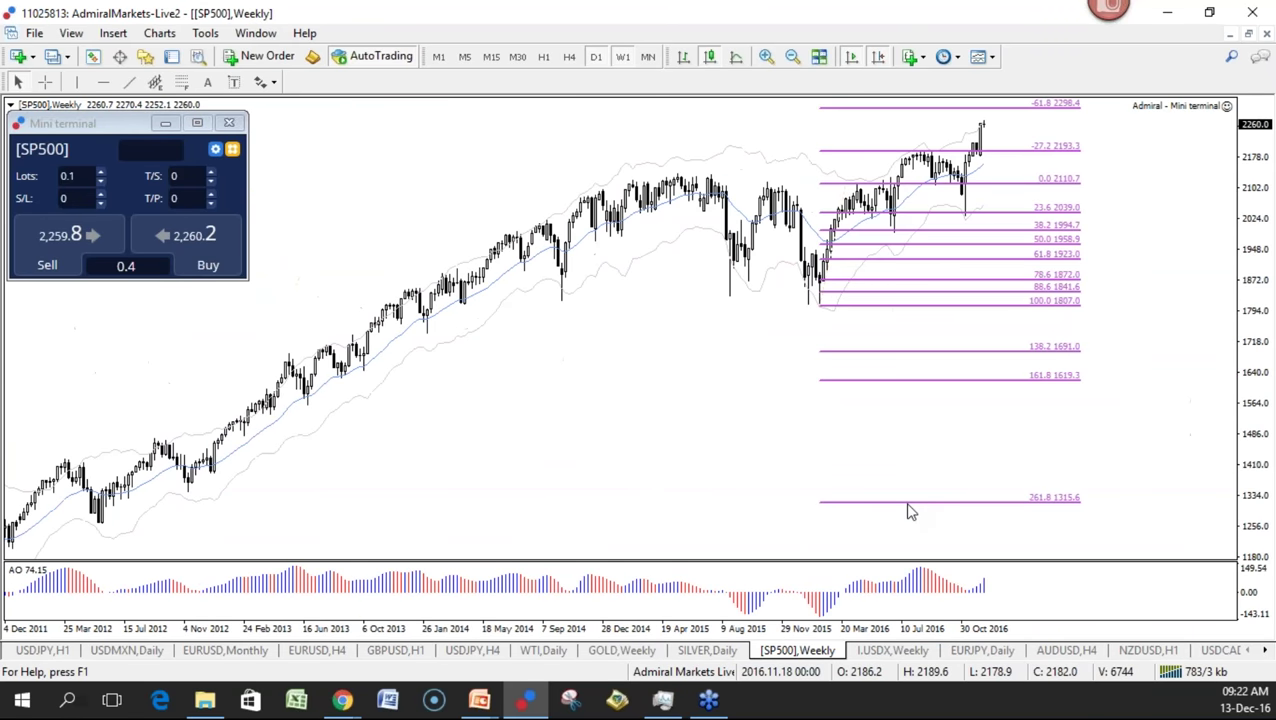
{"action": "key", "text": "plus"}
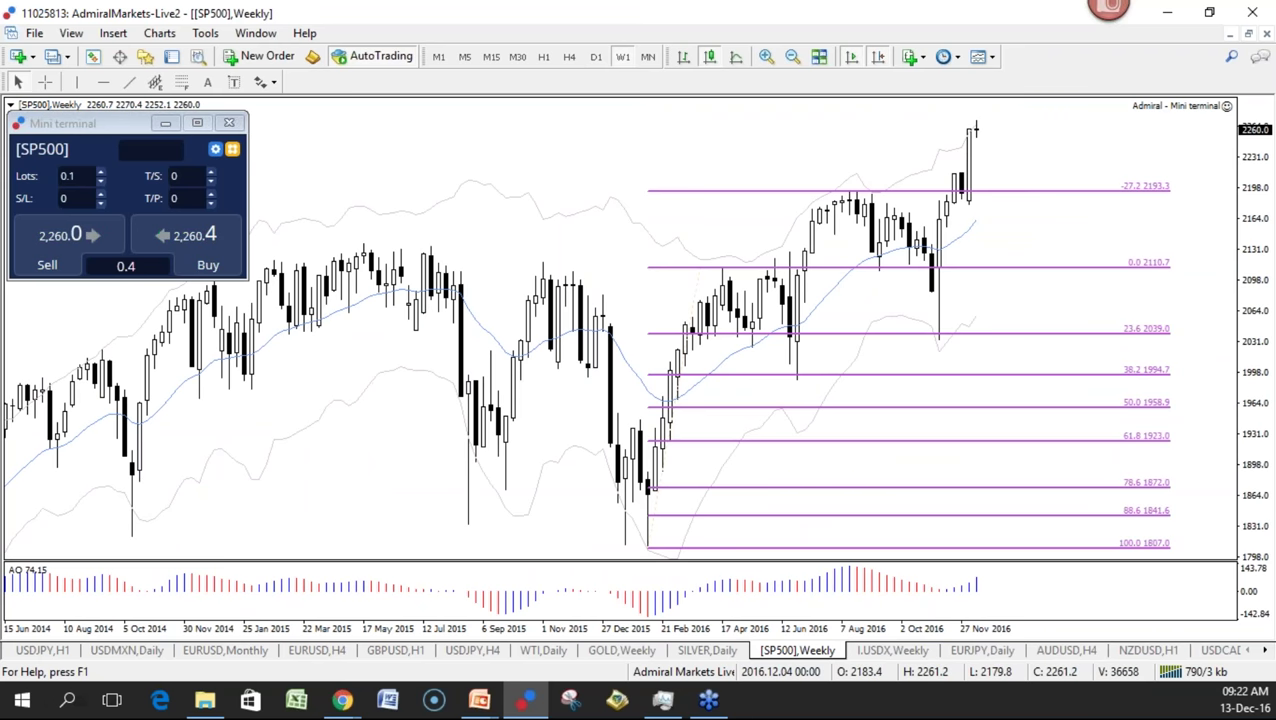
{"action": "key", "text": "minus"}
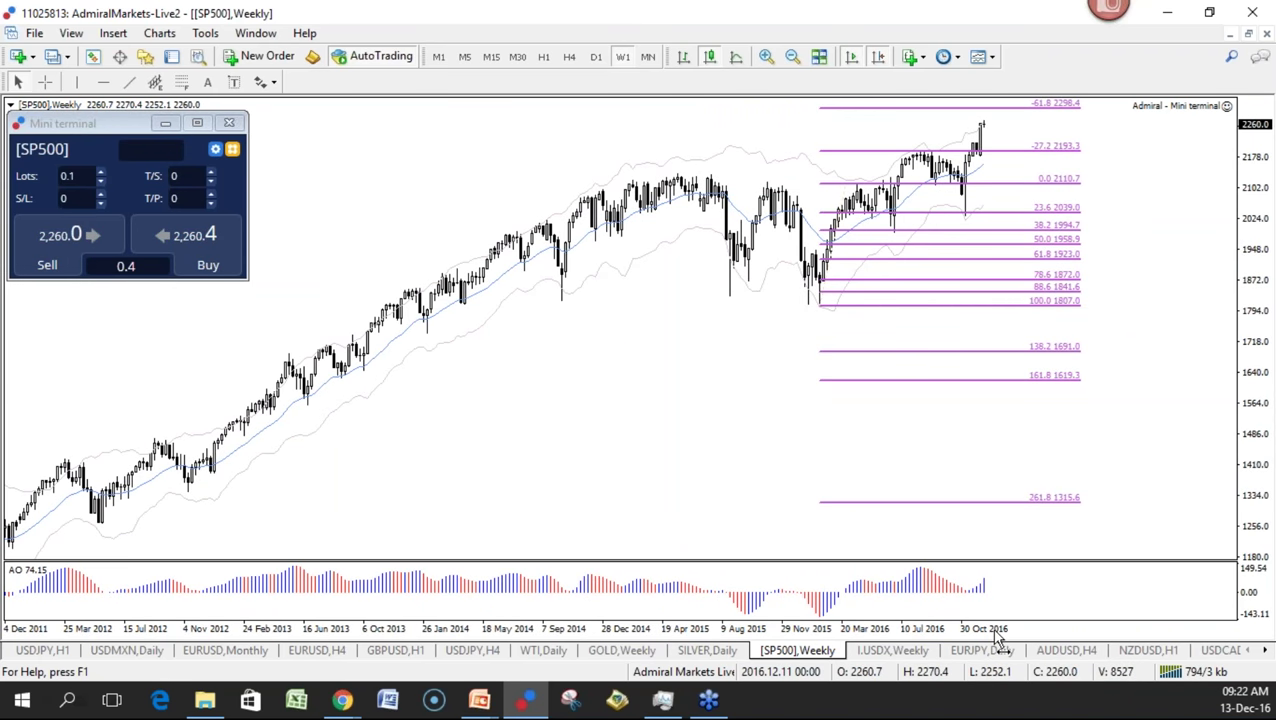
{"action": "key", "text": "plus"}
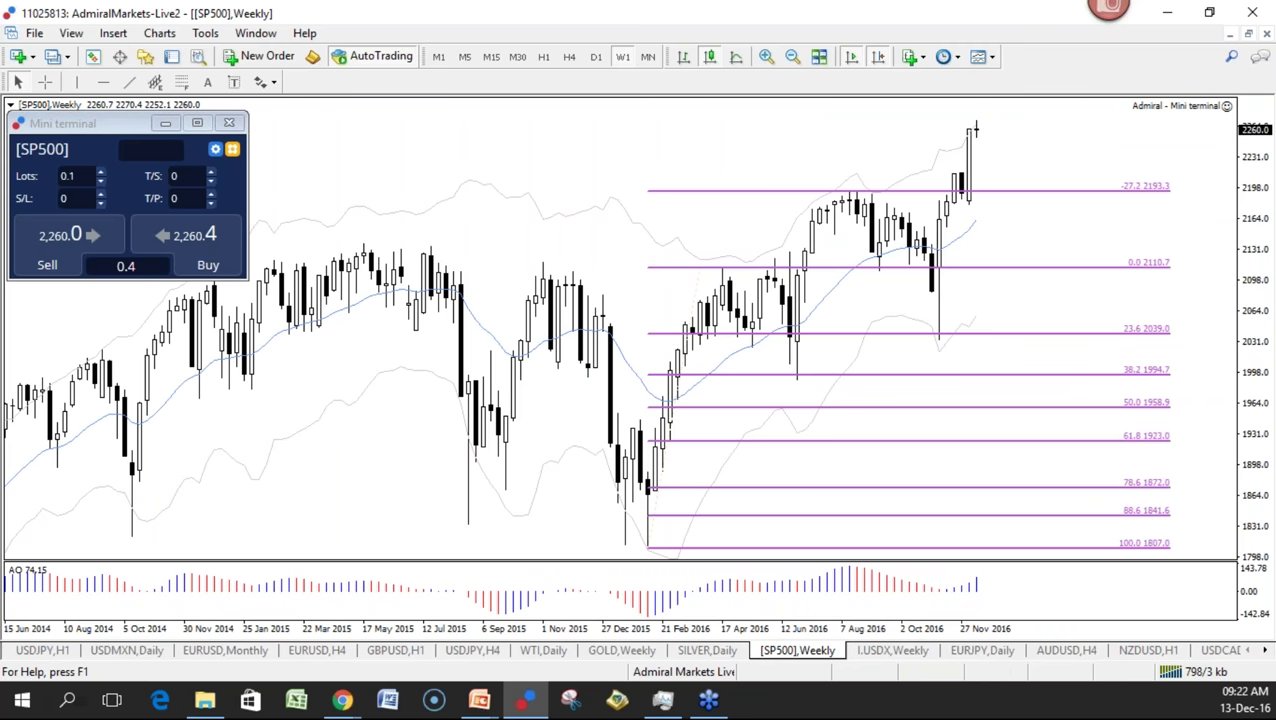
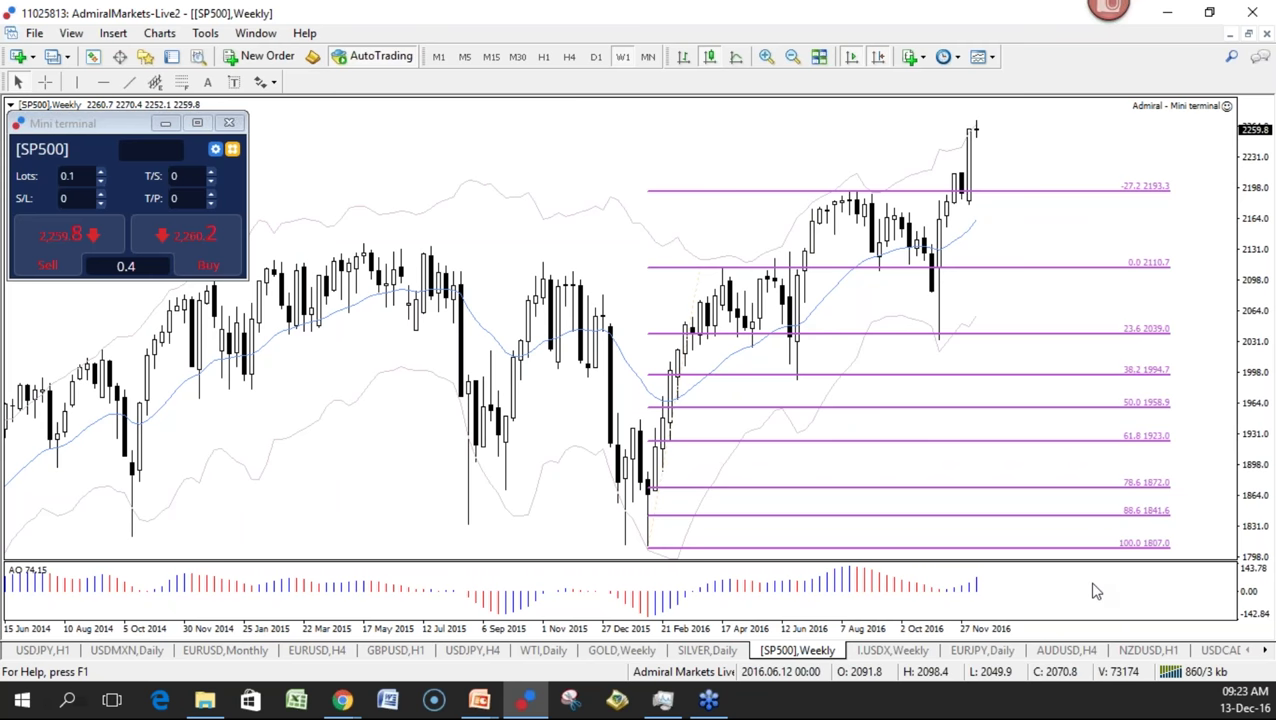
Draw a rising trendline on the weekly SP500 chart from the 2009 low through the 2011 and early 2016 lows
{"action": "left_click_drag", "start_coordinate": [1078, 627], "coordinate": [1060, 634]}
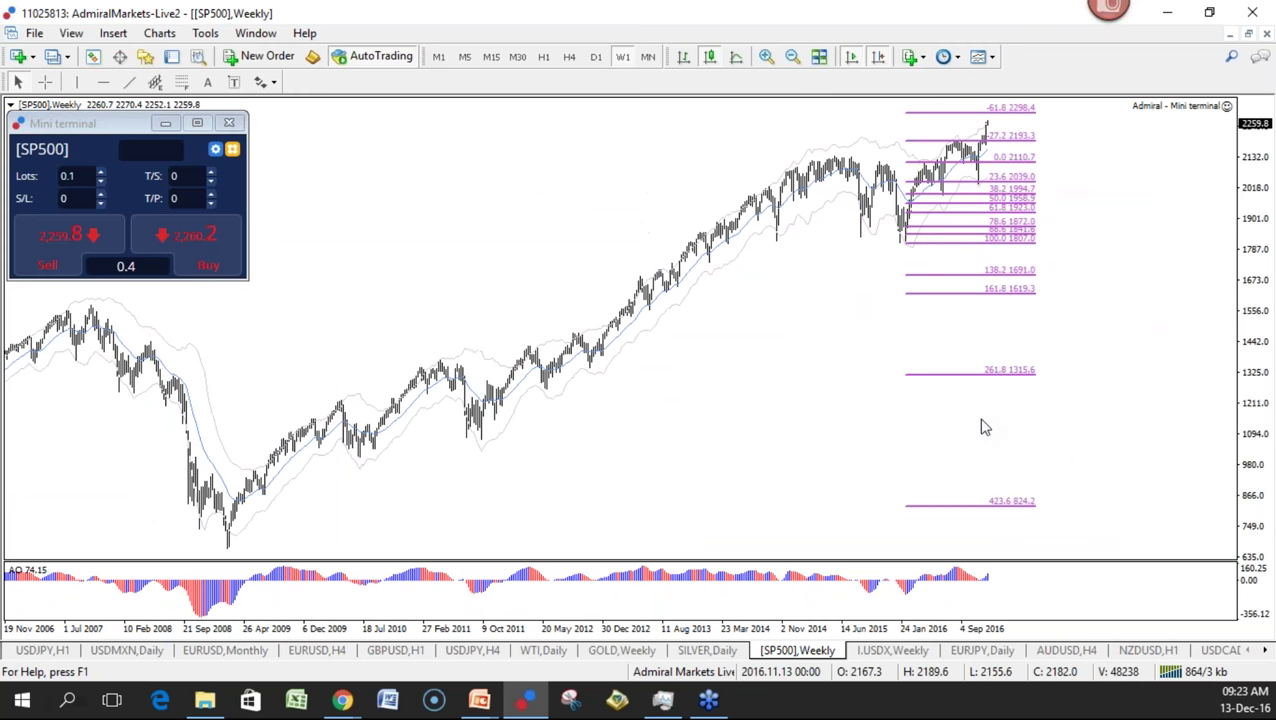
{"action": "left_click_drag", "start_coordinate": [960, 629], "coordinate": [1030, 640]}
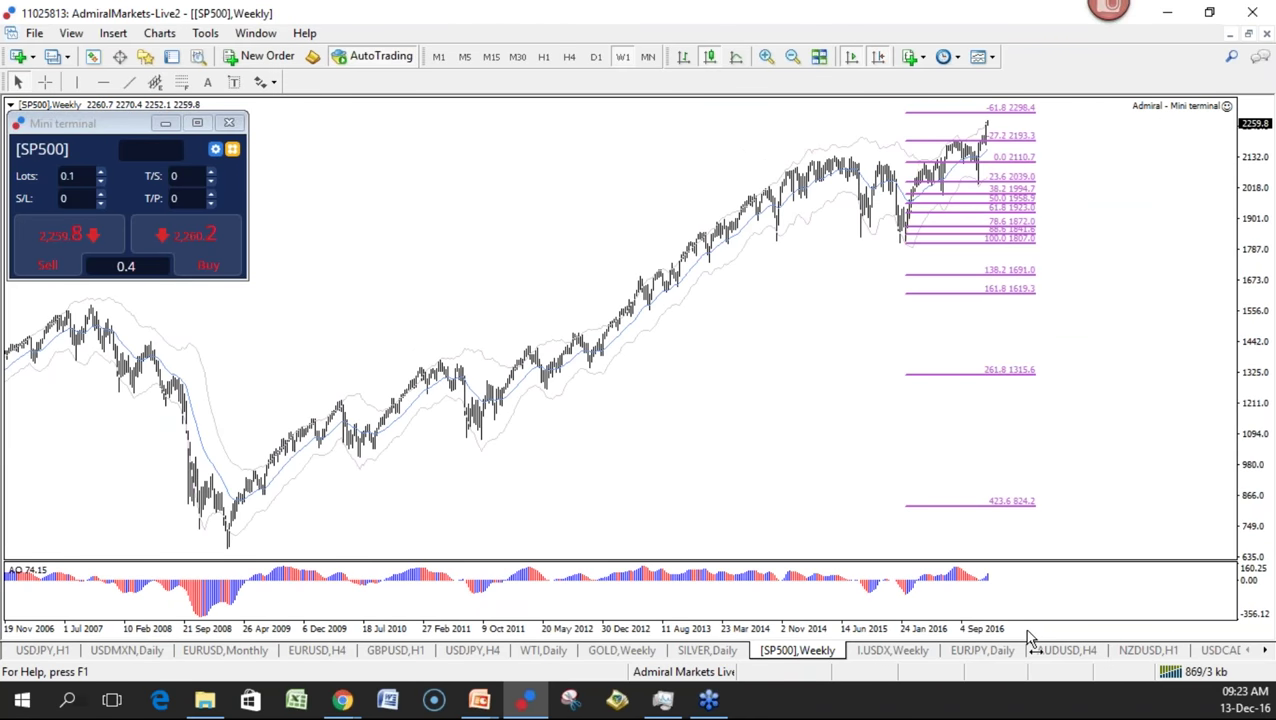
{"action": "left_click", "coordinate": [129, 82]}
{"action": "left_click_drag", "start_coordinate": [228, 545], "coordinate": [1046, 181]}
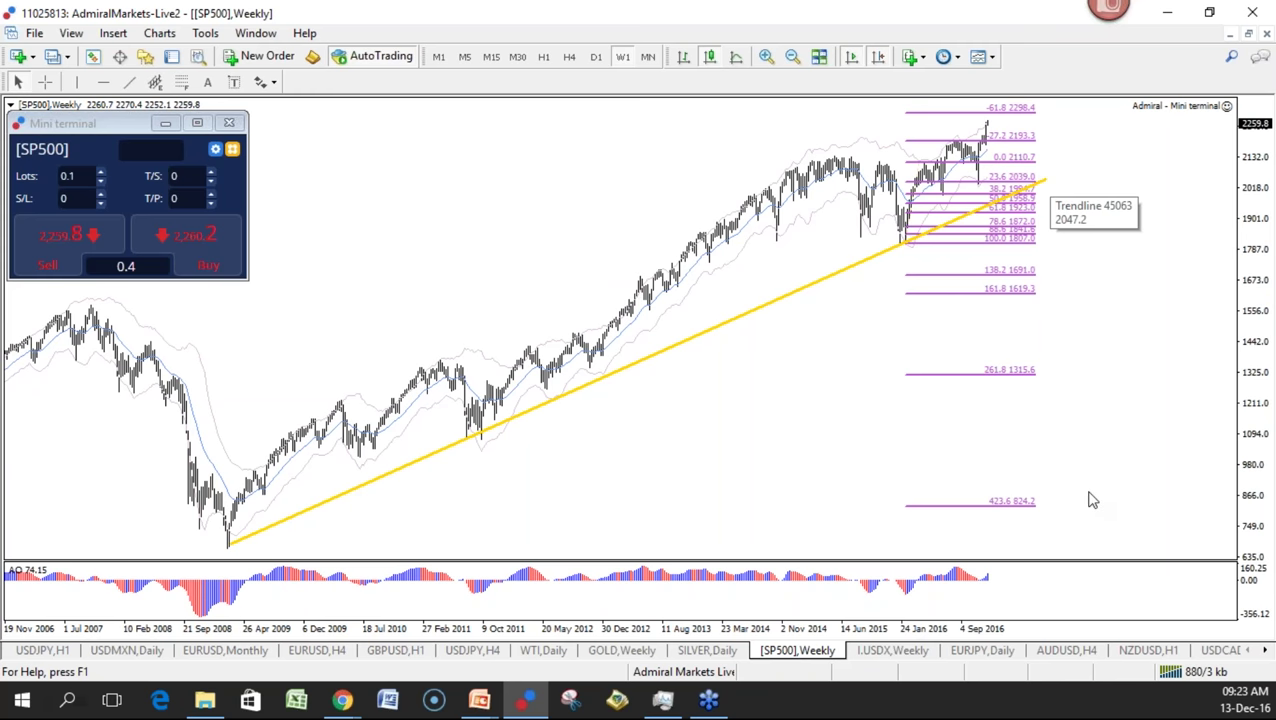
Examine the latest weekly SP500 candles against the -27.2 Fibonacci level and the upper Keltner band at several zooms
{"action": "key", "text": "plus"}
{"action": "key", "text": "plus"}
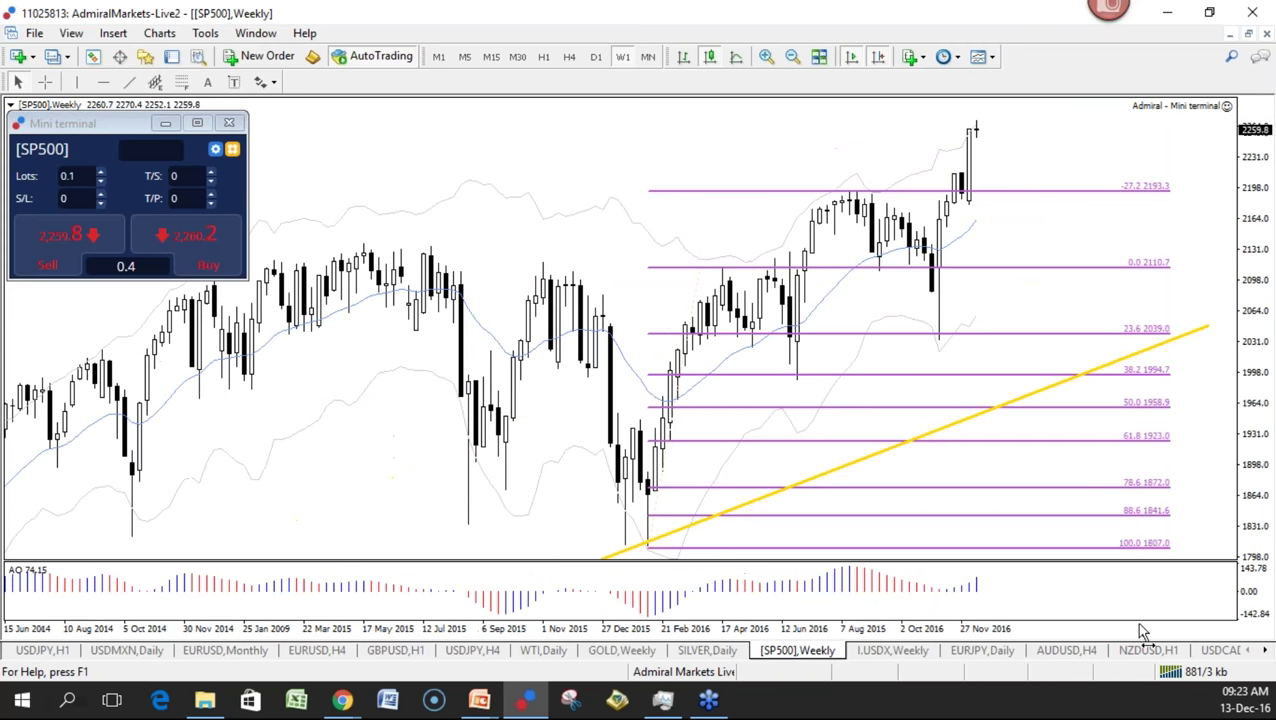
{"action": "key", "text": "plus"}
{"action": "key", "text": "plus"}
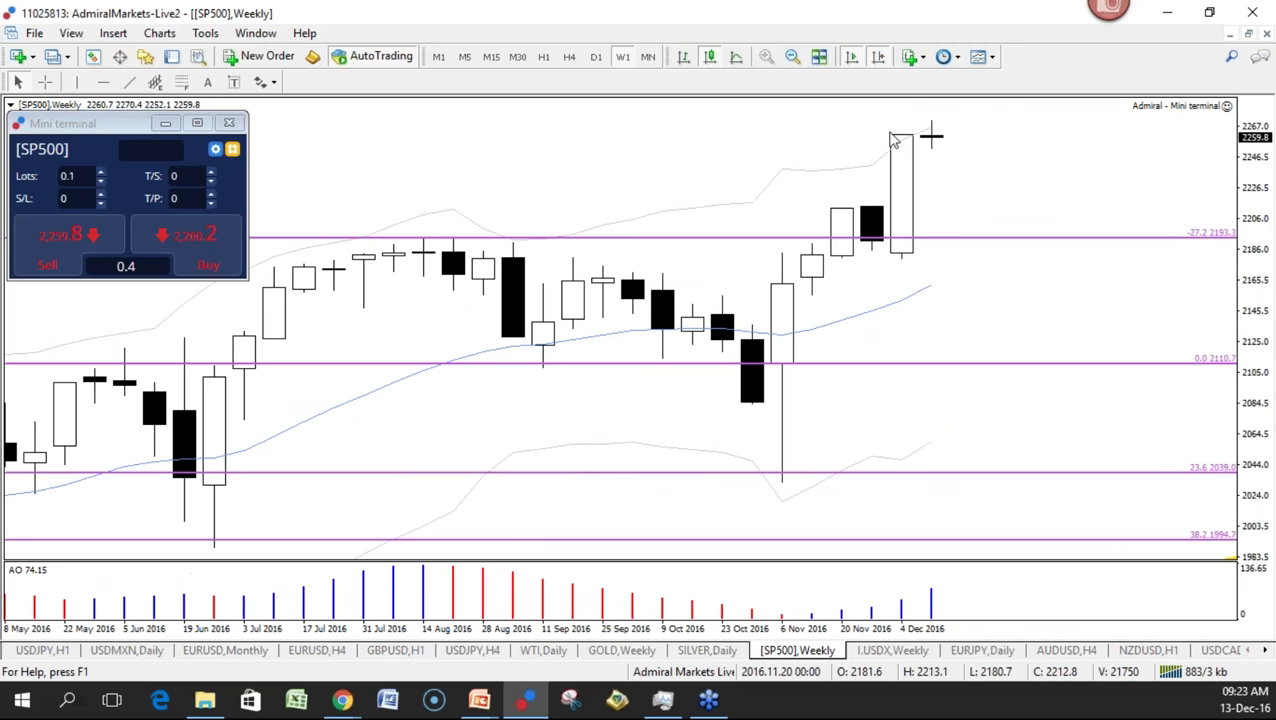
{"action": "mouse_move", "coordinate": [903, 237]}
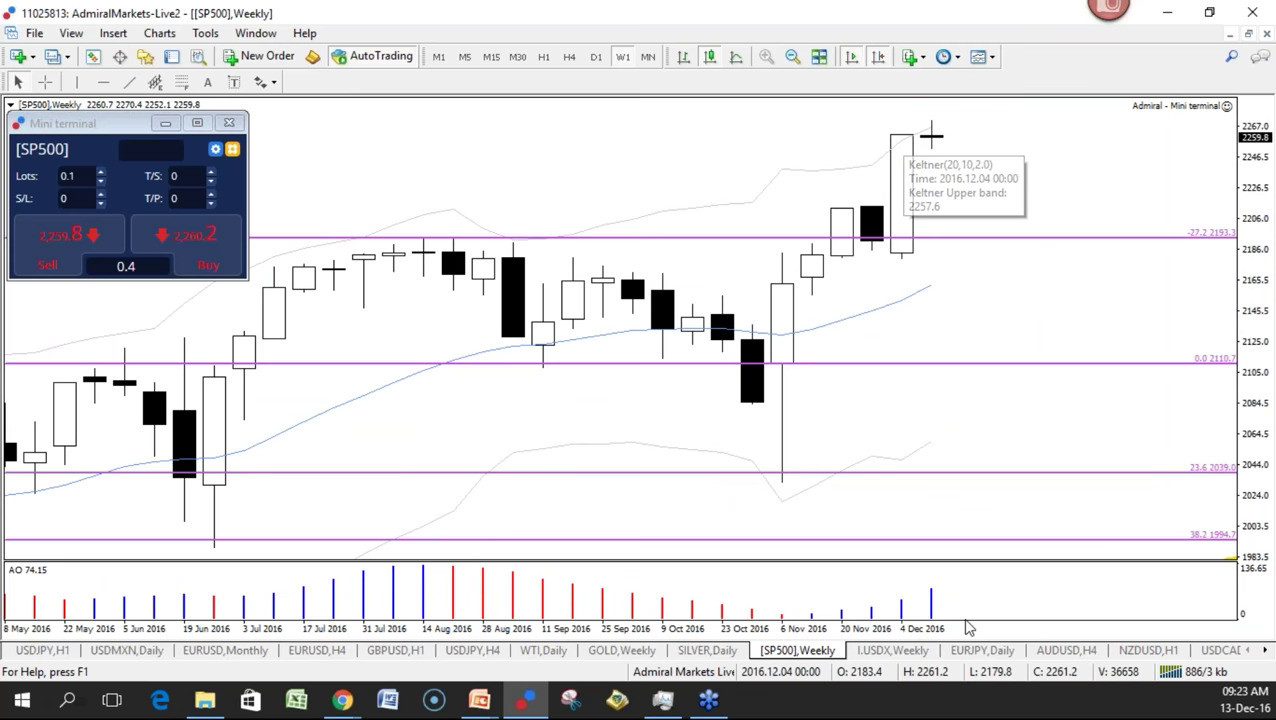
{"action": "left_click_drag", "start_coordinate": [900, 630], "coordinate": [945, 630]}
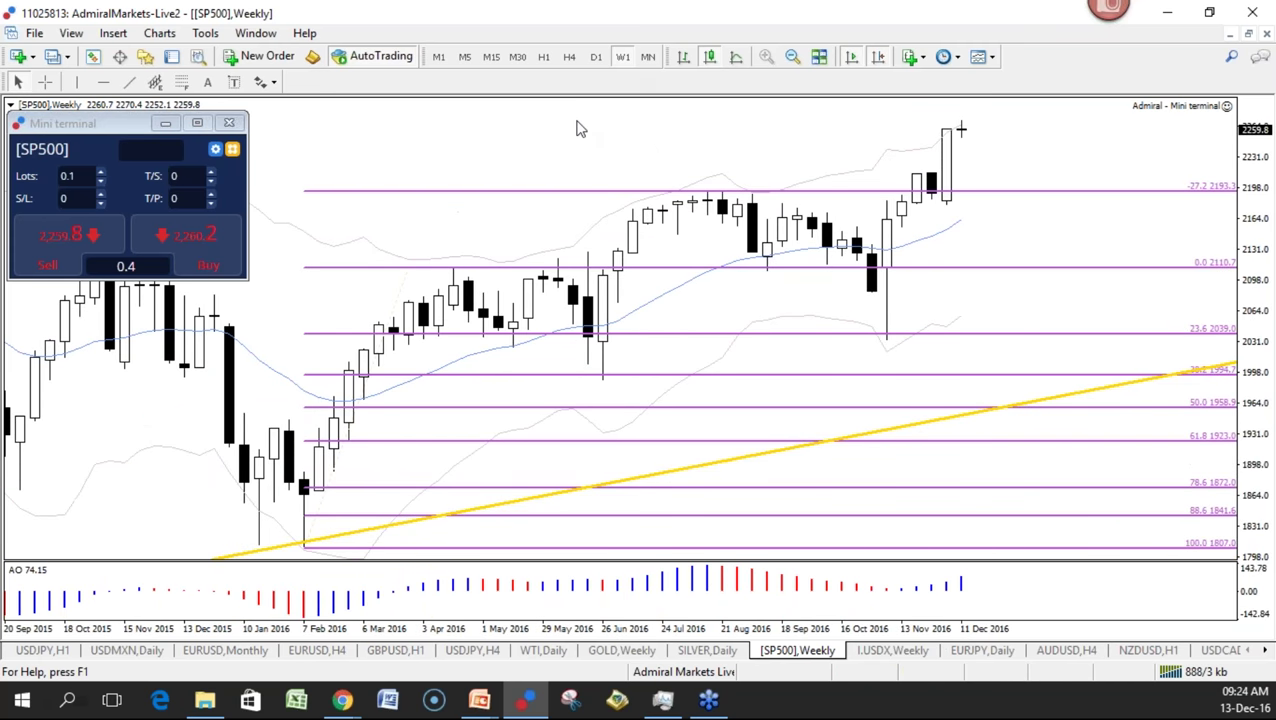
{"action": "left_click", "coordinate": [45, 84]}
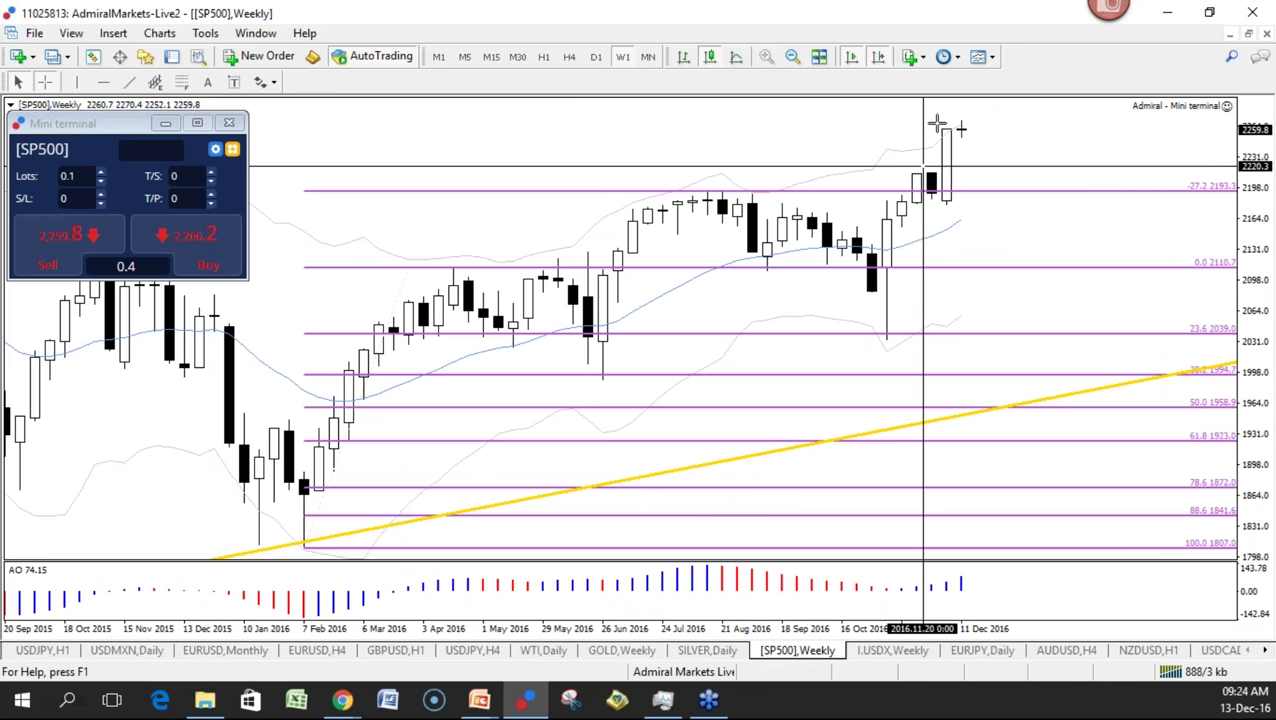
{"action": "mouse_move", "coordinate": [957, 126]}
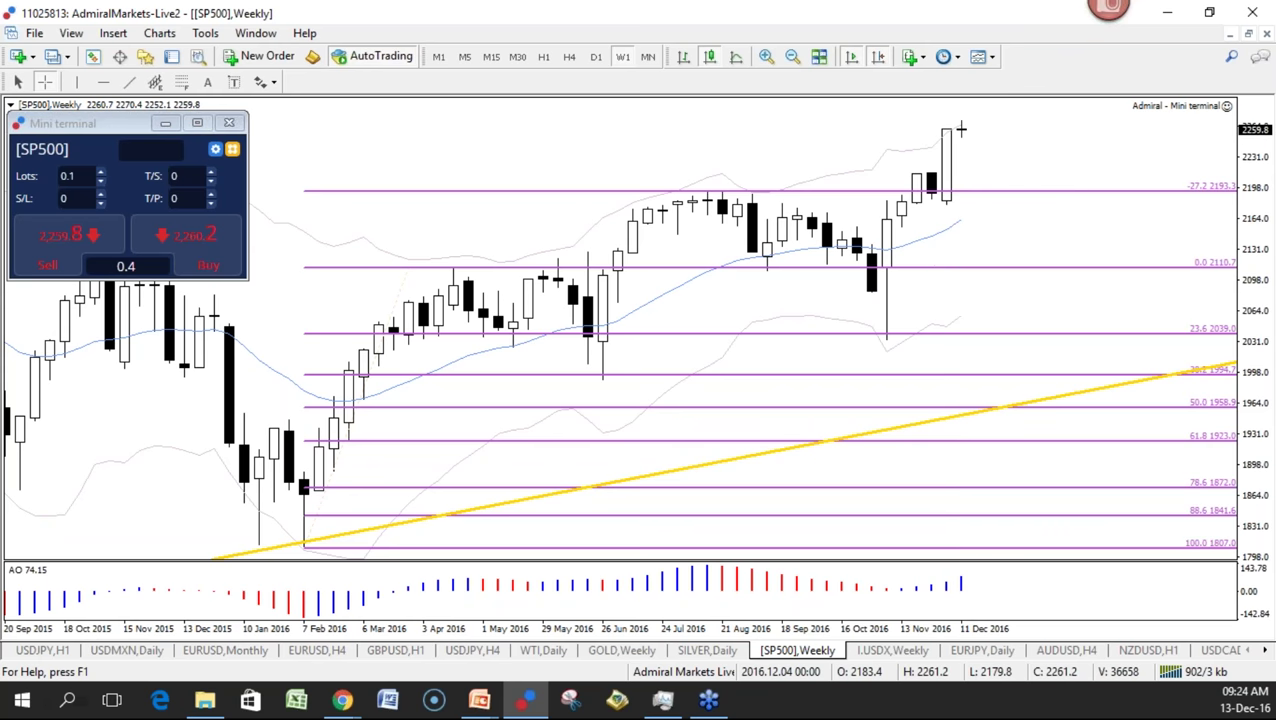
{"action": "left_click_drag", "start_coordinate": [946, 630], "coordinate": [972, 632]}
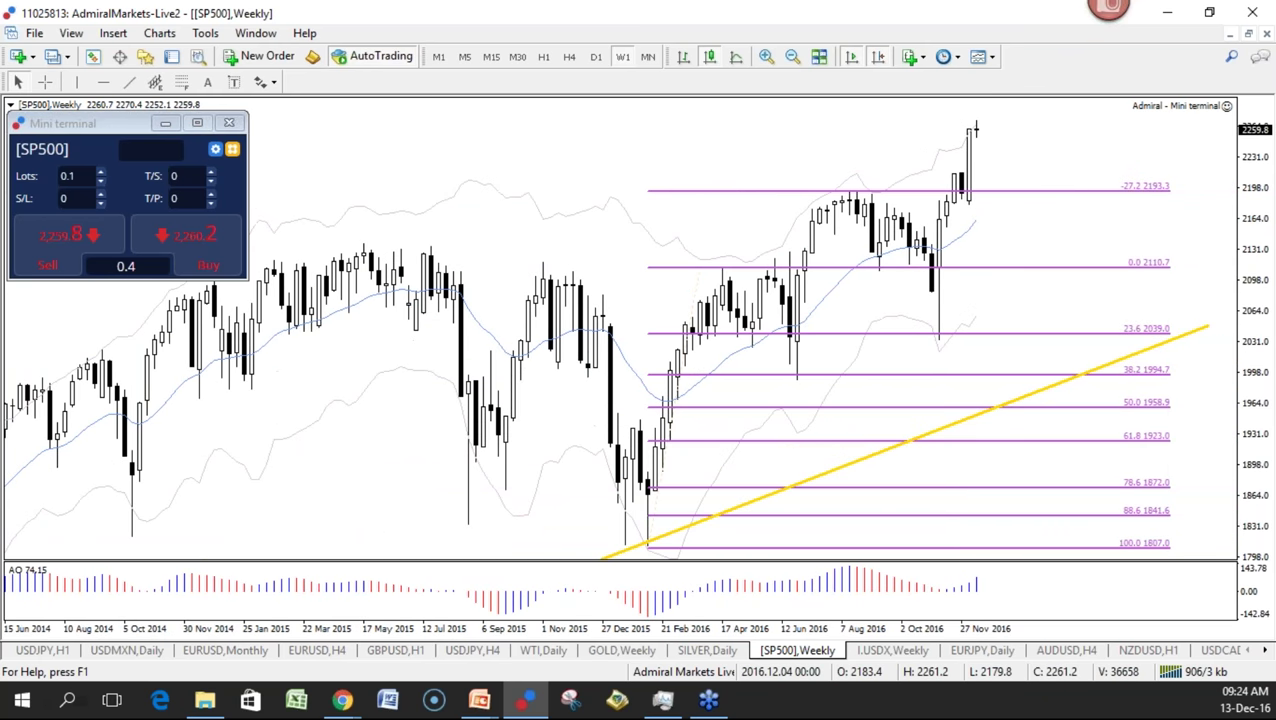
Go past the I.USDX and EURJPY charts and open the EURGBP chart
{"action": "left_click", "coordinate": [872, 653]}
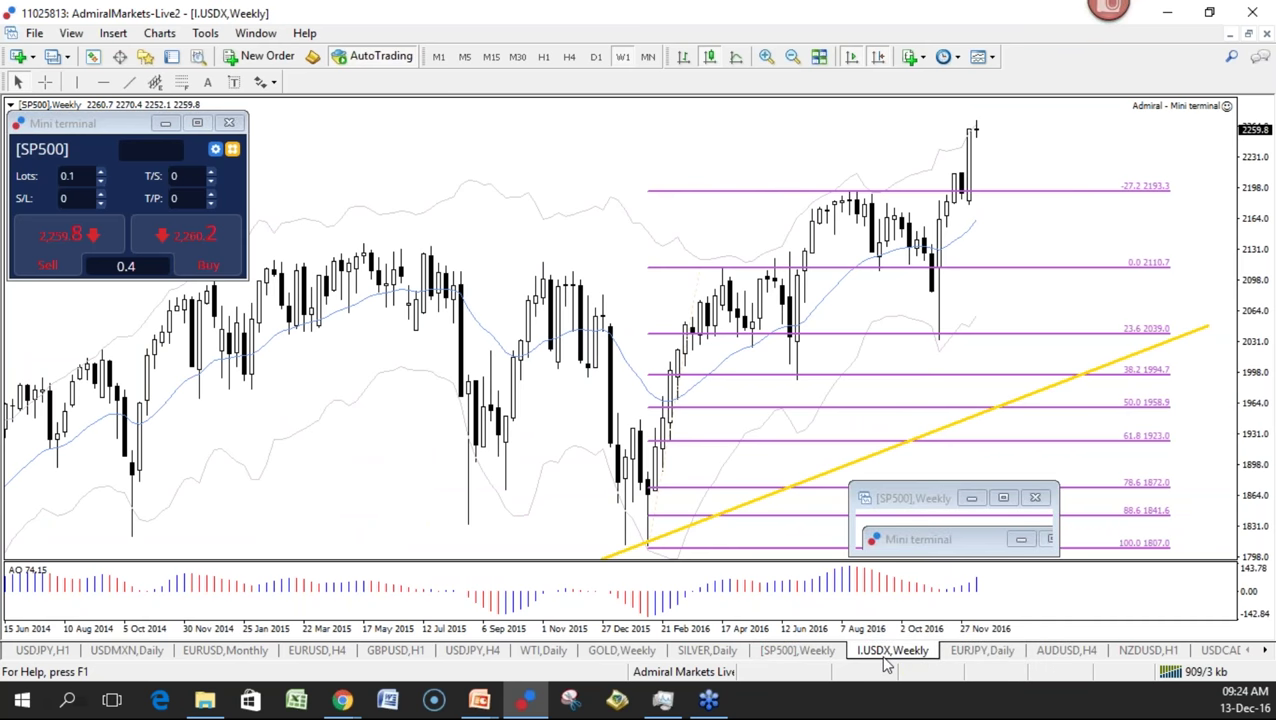
{"action": "left_click", "coordinate": [985, 653]}
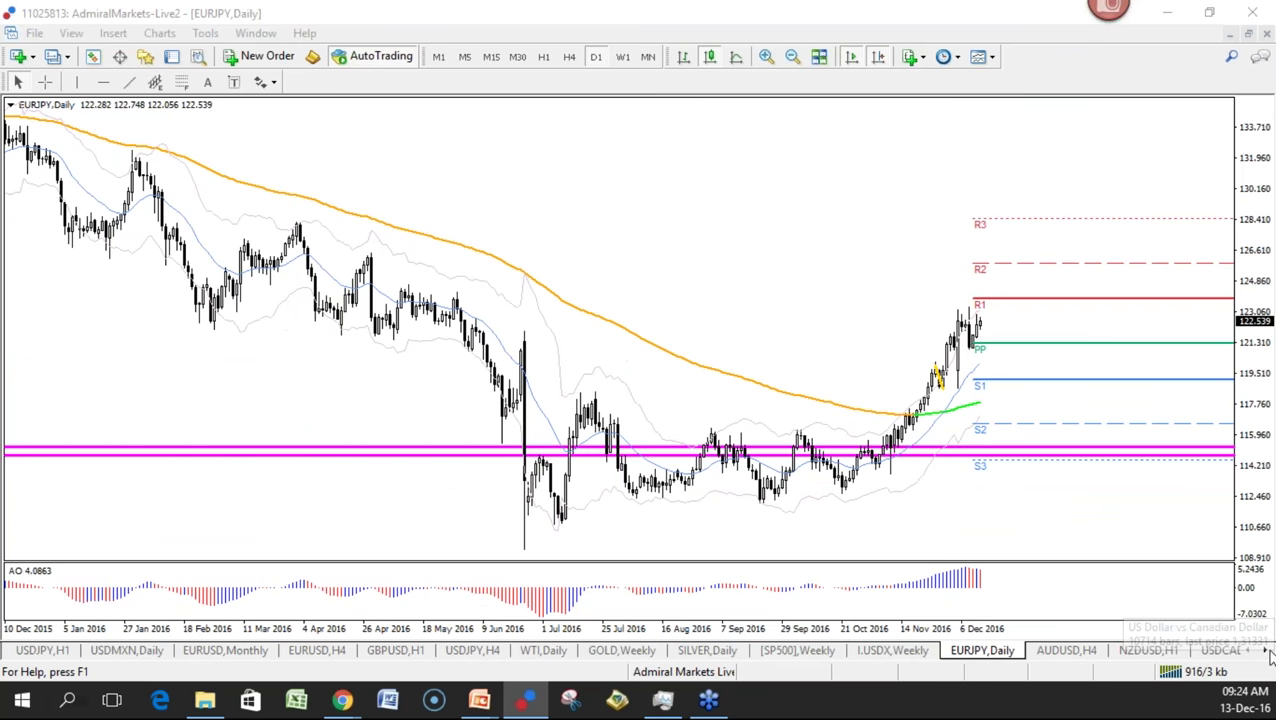
{"action": "left_click", "coordinate": [1267, 651]}
{"action": "left_click", "coordinate": [1267, 651]}
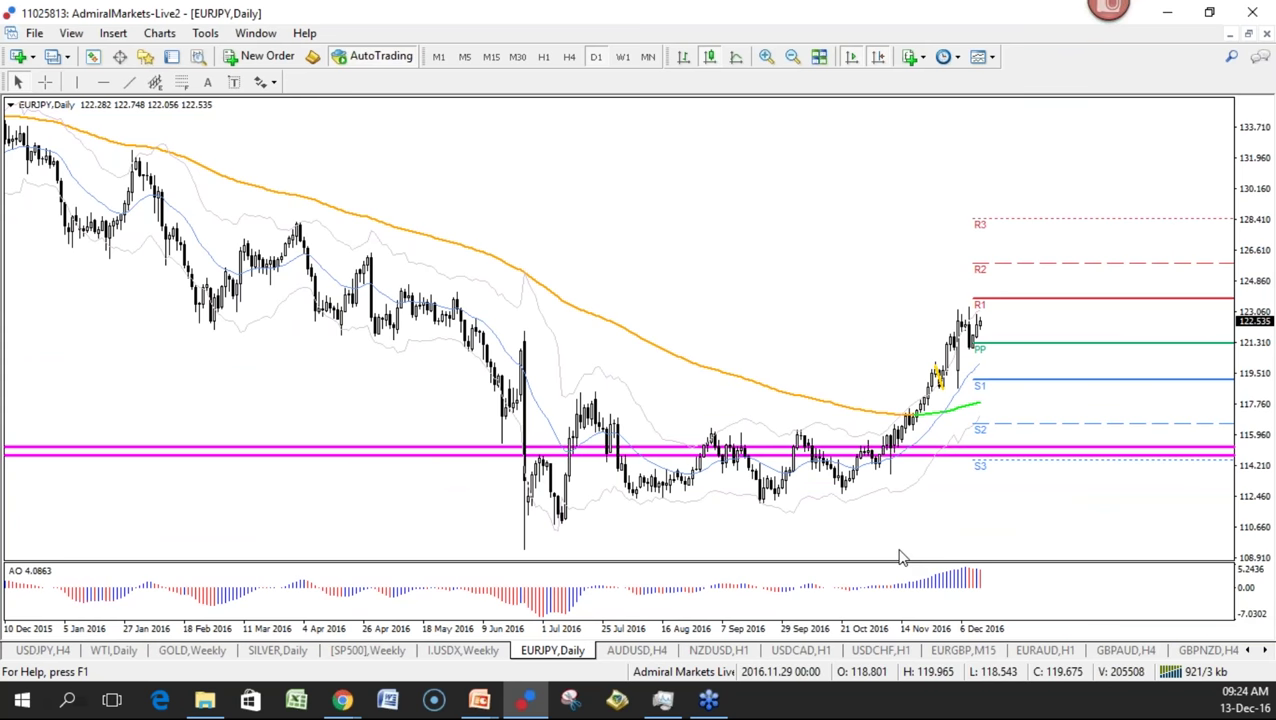
{"action": "left_click", "coordinate": [968, 651]}
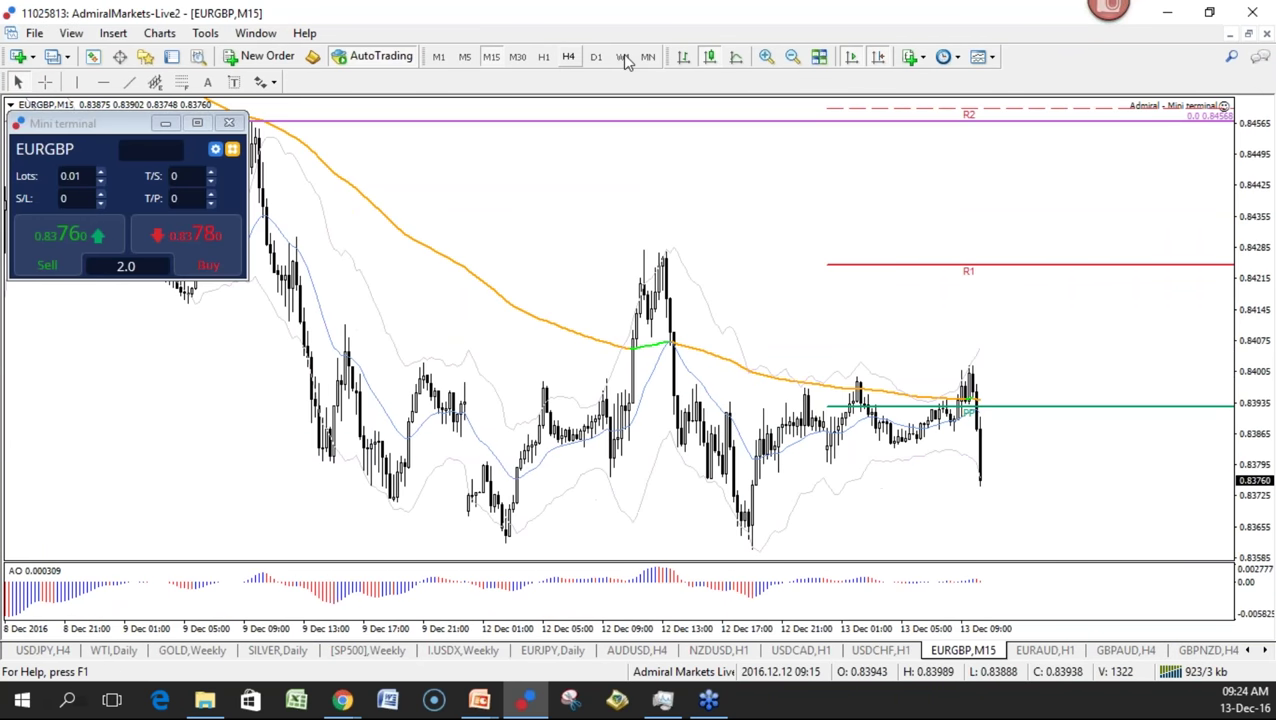
Check EURGBP on the monthly and weekly timeframes, and delete the Fibonacci retracement of the November decline on the daily chart
{"action": "left_click", "coordinate": [624, 58]}
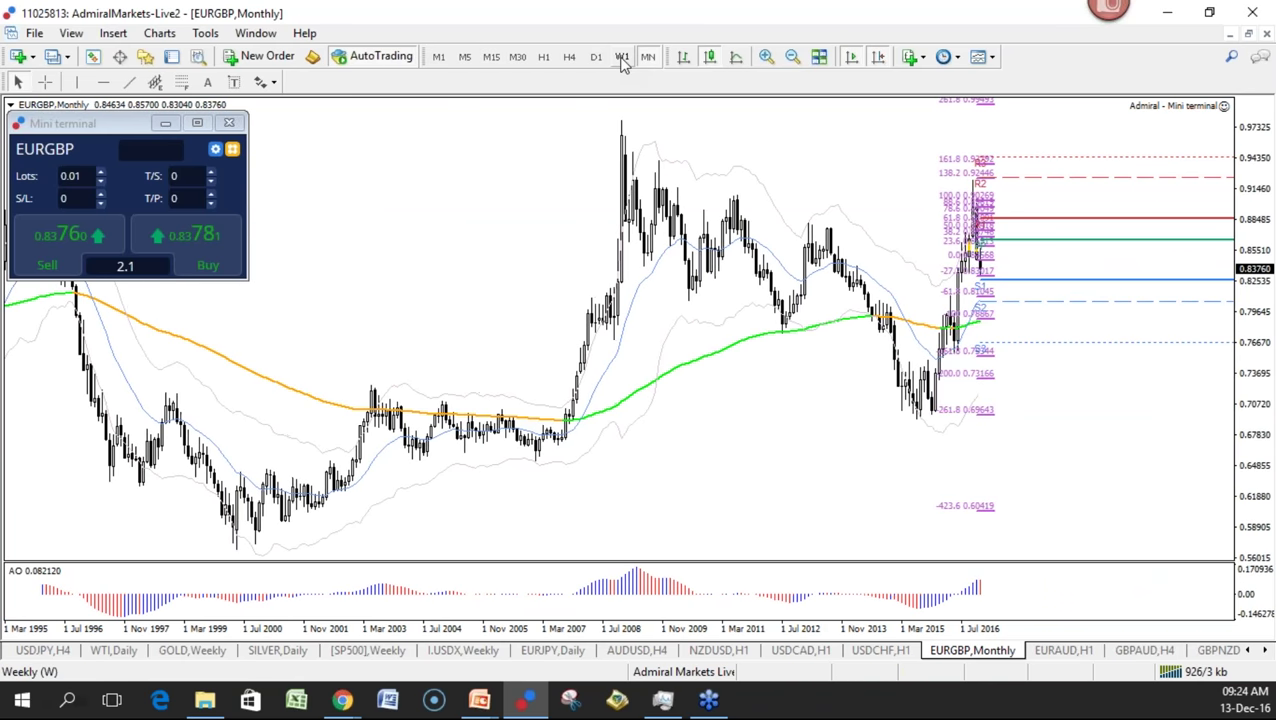
{"action": "left_click", "coordinate": [622, 58]}
{"action": "left_click", "coordinate": [596, 57]}
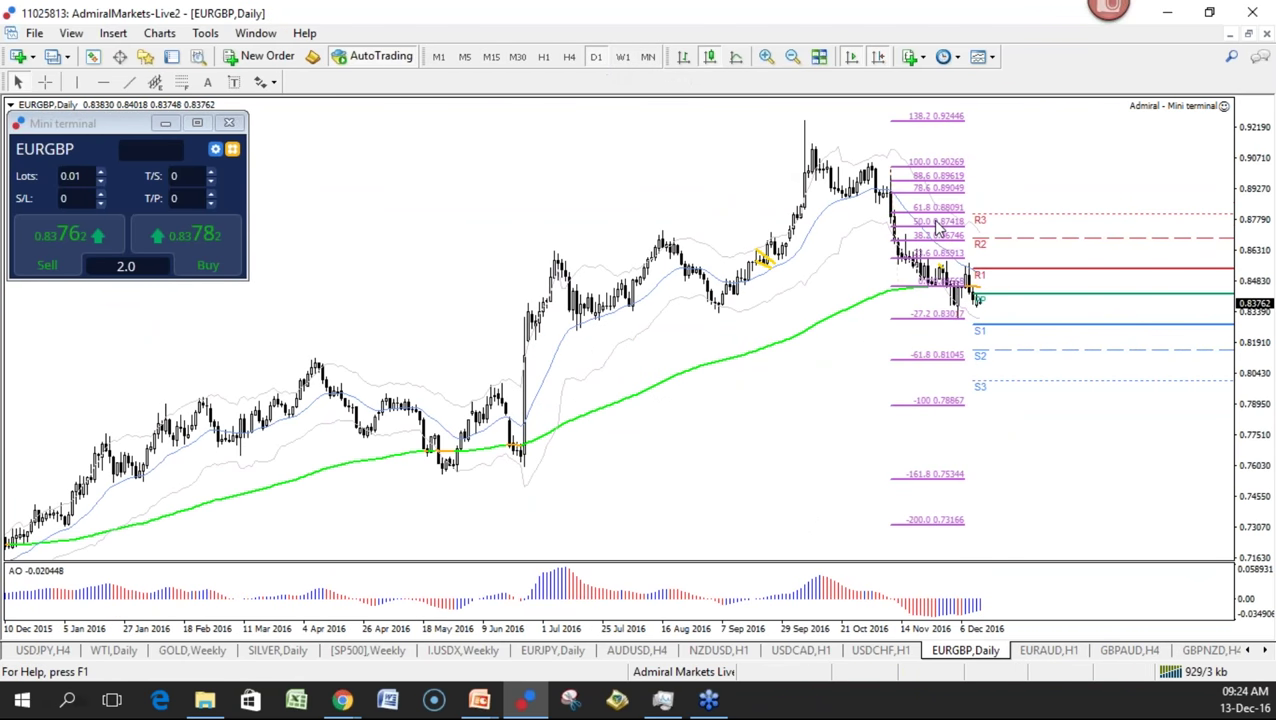
{"action": "right_click", "coordinate": [890, 162]}
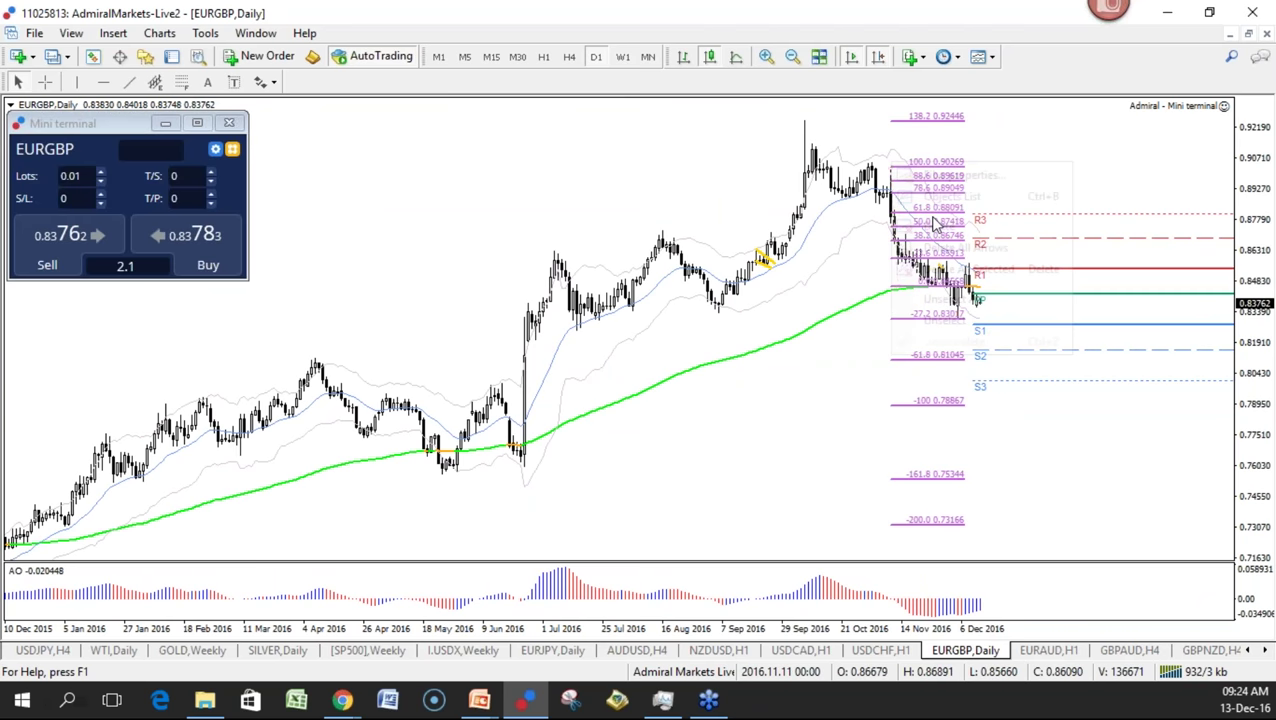
{"action": "left_click", "coordinate": [935, 195]}
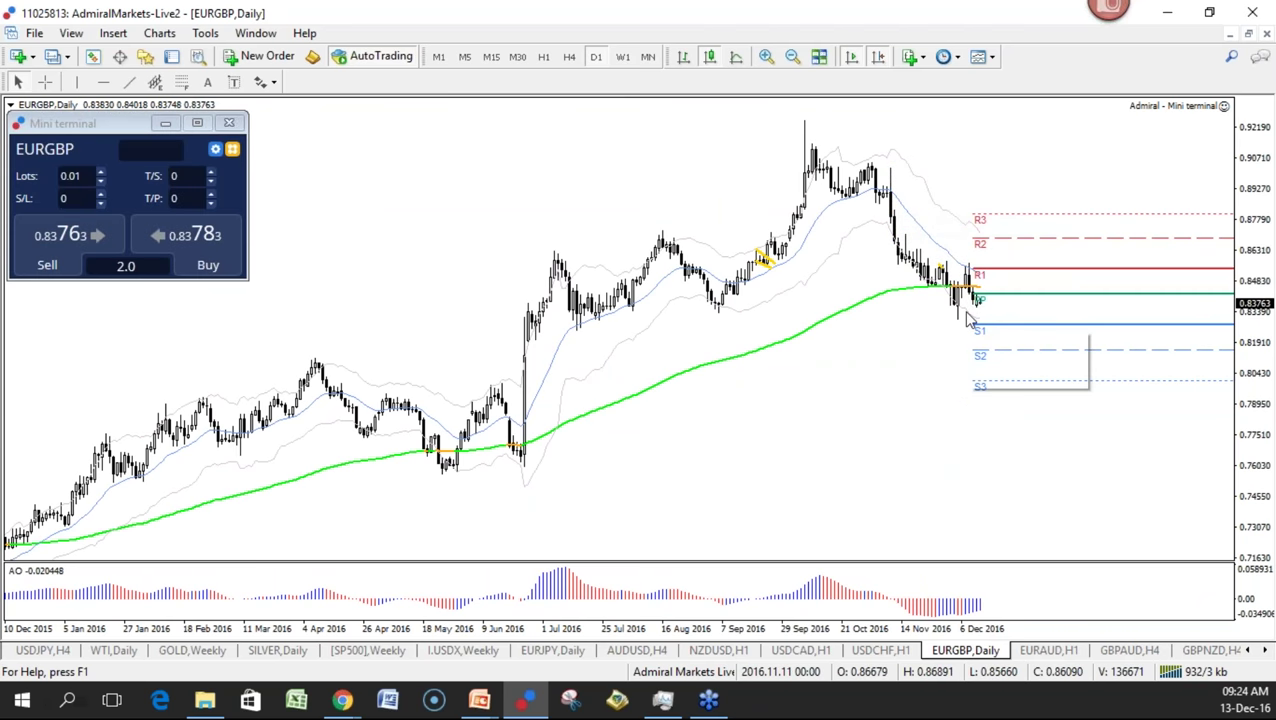
Examine EURGBP price against the pivots and moving averages on the H4, daily, weekly and monthly timeframes
{"action": "left_click", "coordinate": [569, 57]}
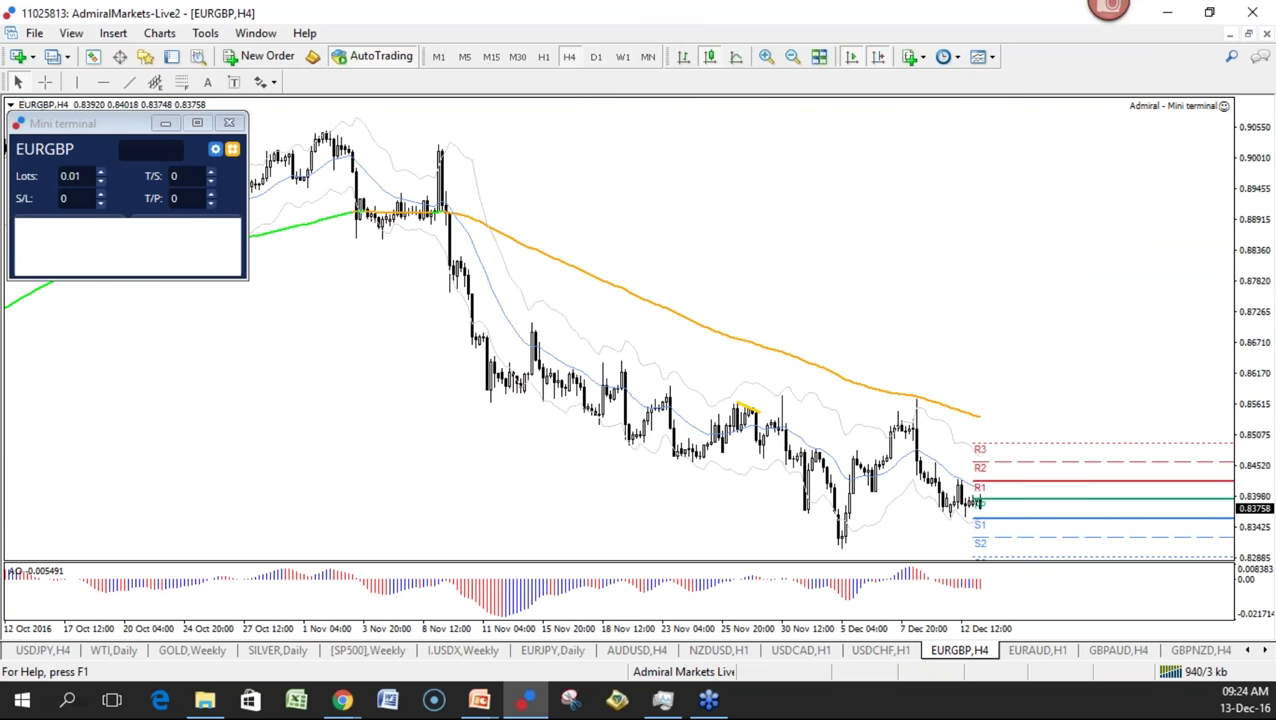
{"action": "left_click", "coordinate": [596, 57]}
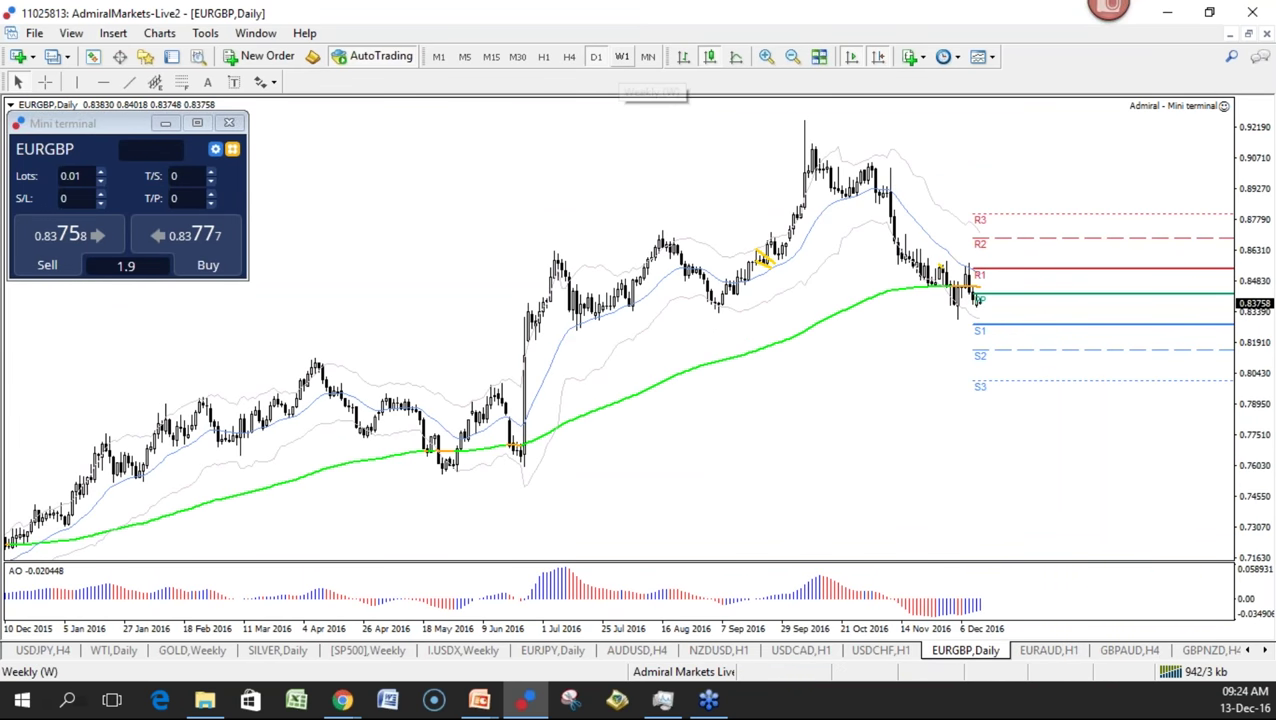
{"action": "left_click", "coordinate": [622, 57]}
{"action": "left_click", "coordinate": [640, 62]}
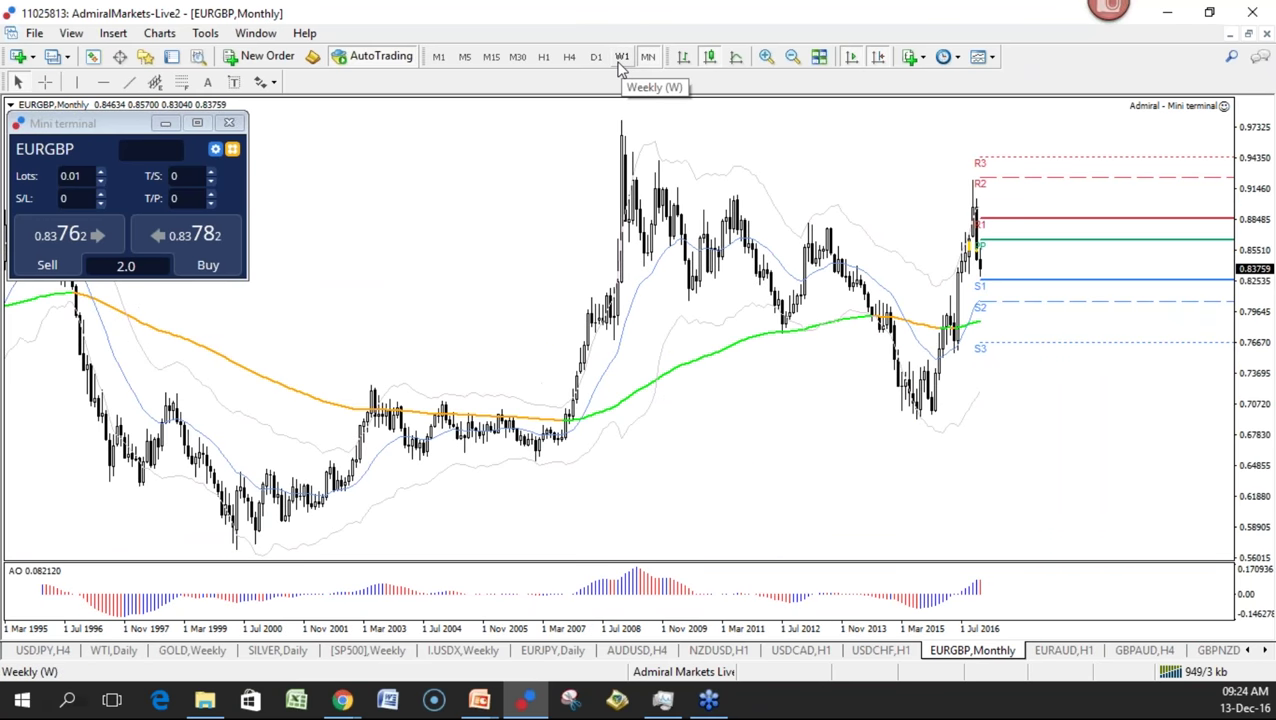
{"action": "left_click", "coordinate": [620, 62]}
{"action": "left_click", "coordinate": [598, 60]}
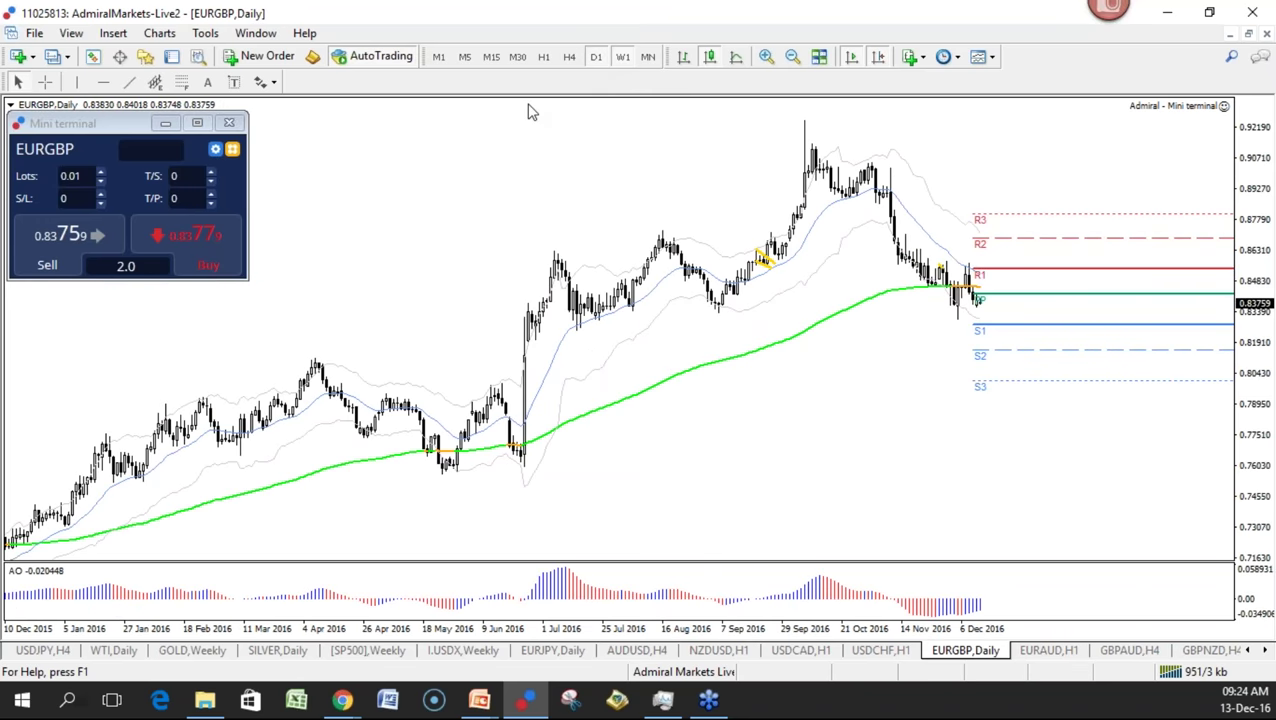
{"action": "left_click", "coordinate": [44, 82]}
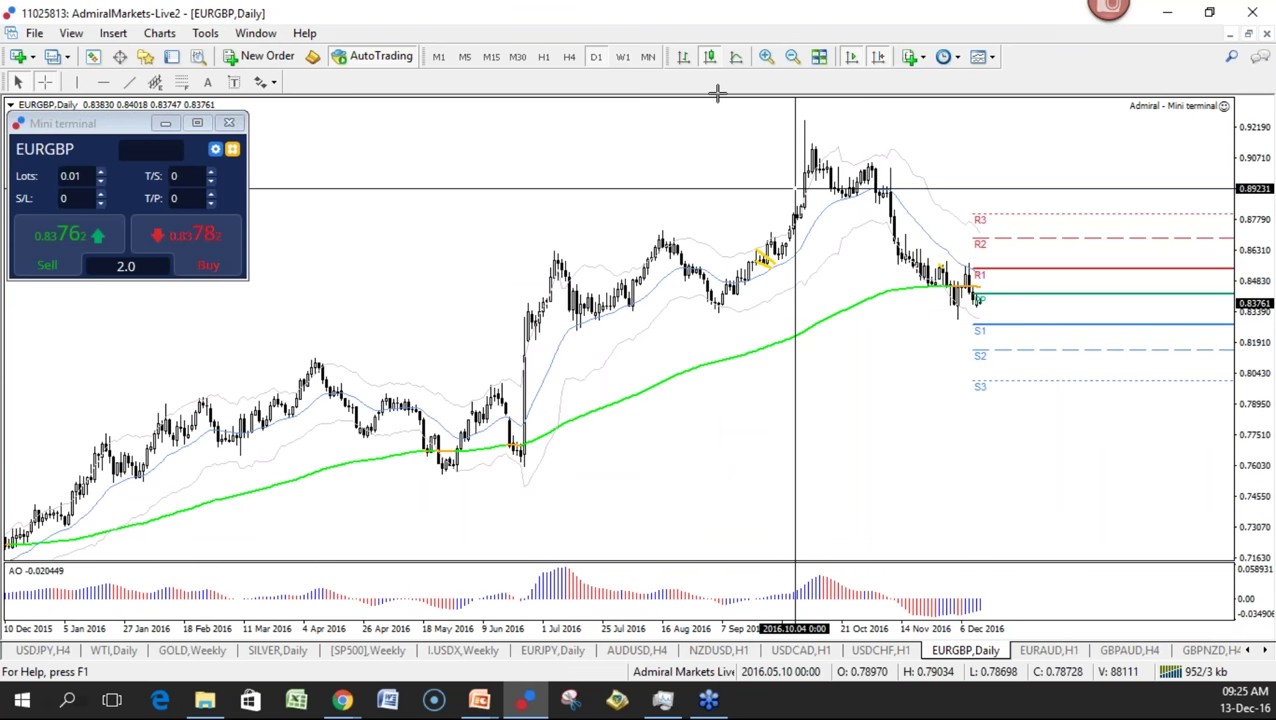
{"action": "left_click", "coordinate": [569, 56]}
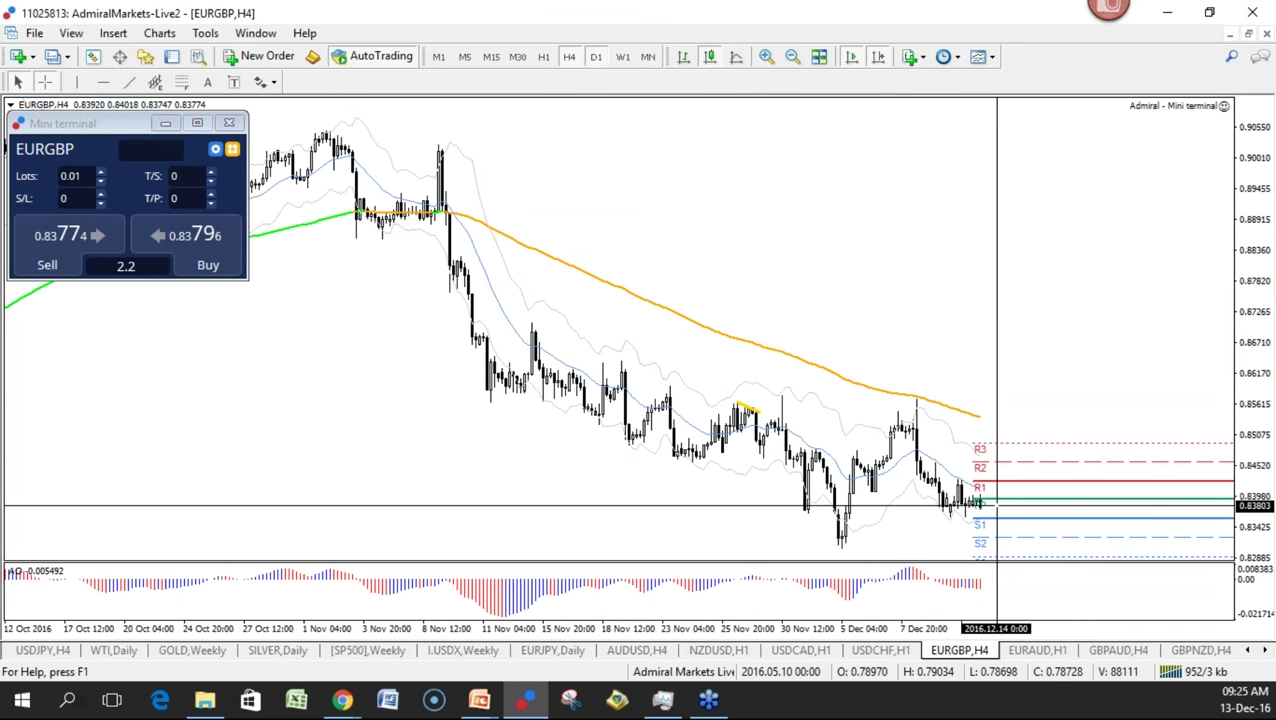
Review the EURGBP chart on the weekly, monthly and daily timeframes, ending on daily
{"action": "left_click", "coordinate": [622, 56]}
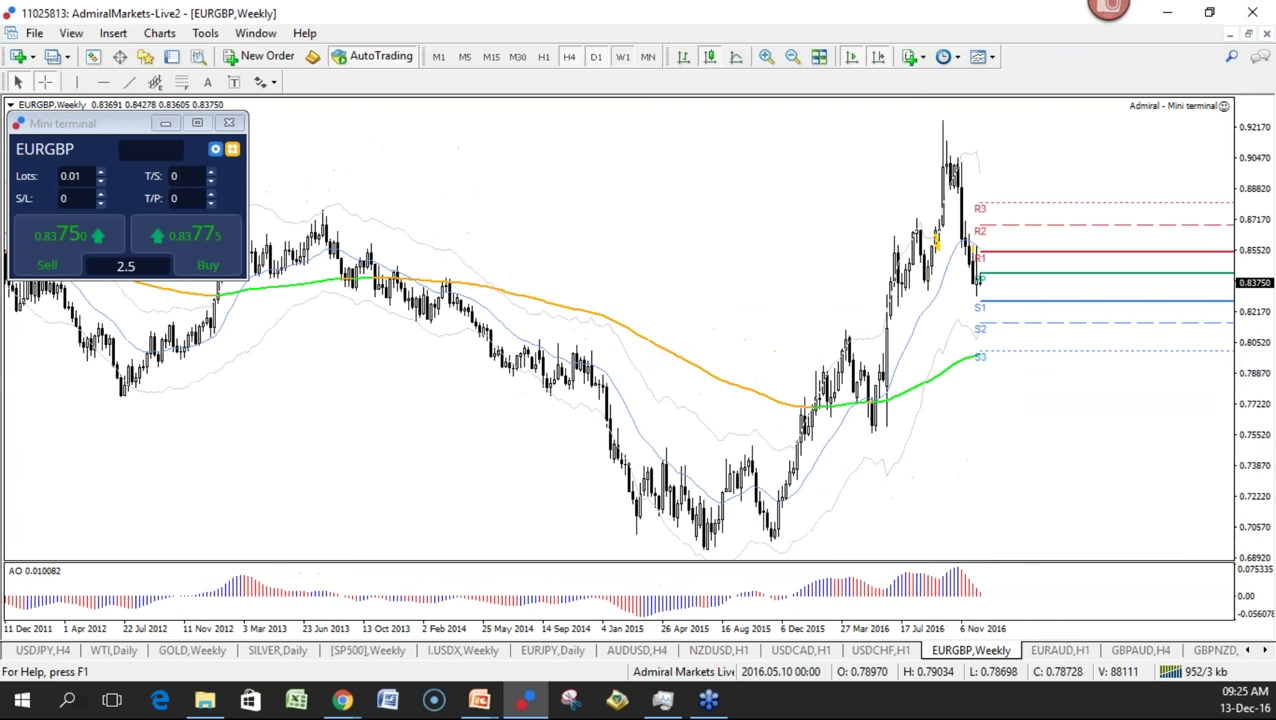
{"action": "left_click_drag", "start_coordinate": [1042, 628], "coordinate": [1078, 629]}
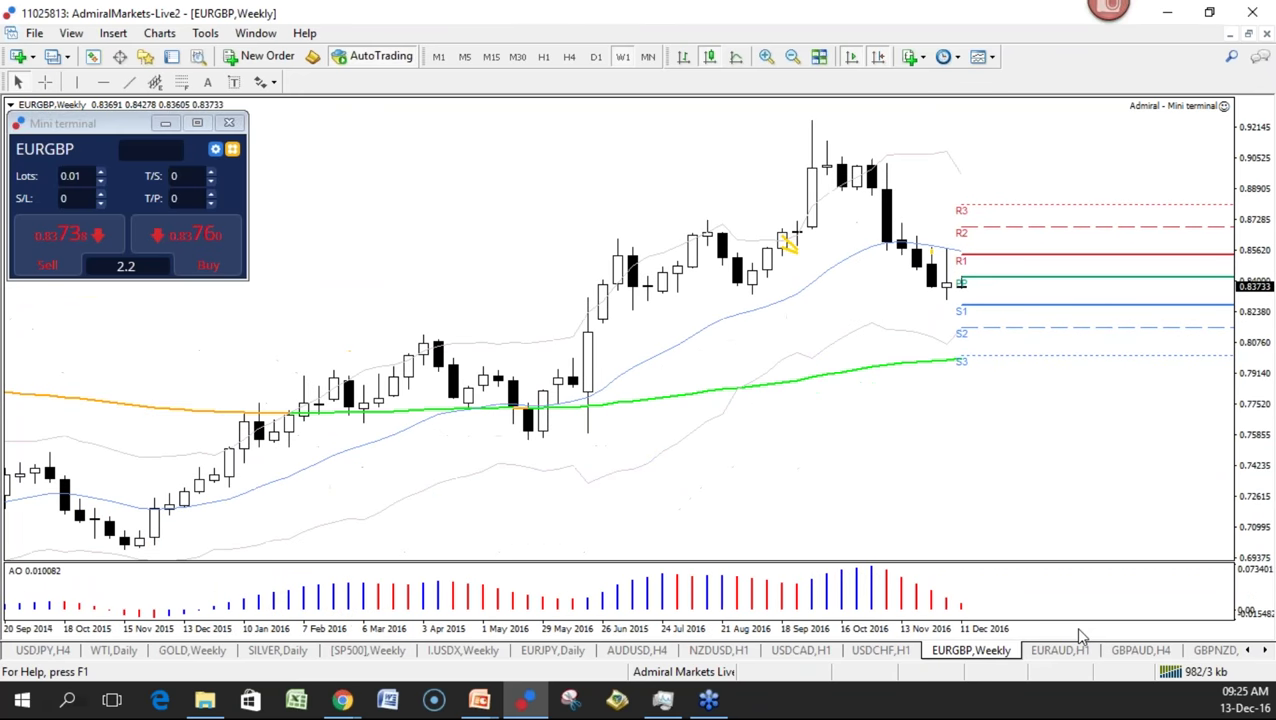
{"action": "left_click", "coordinate": [647, 57]}
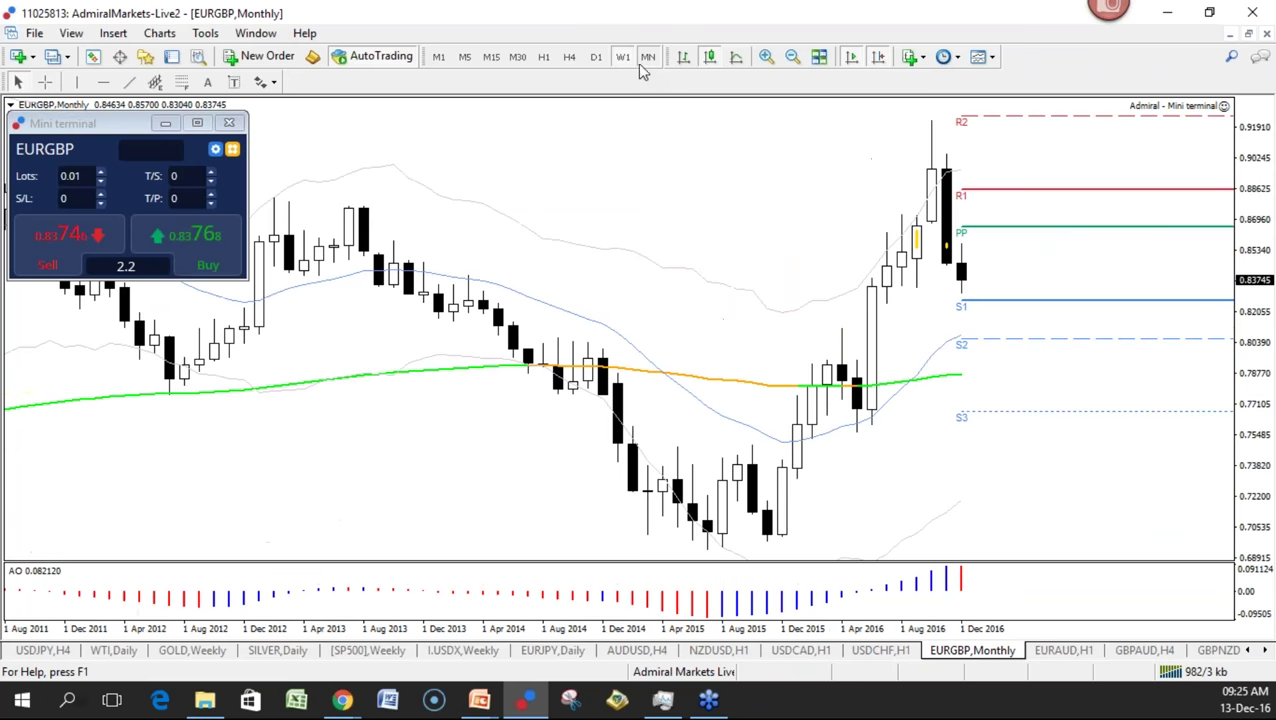
{"action": "left_click", "coordinate": [622, 58]}
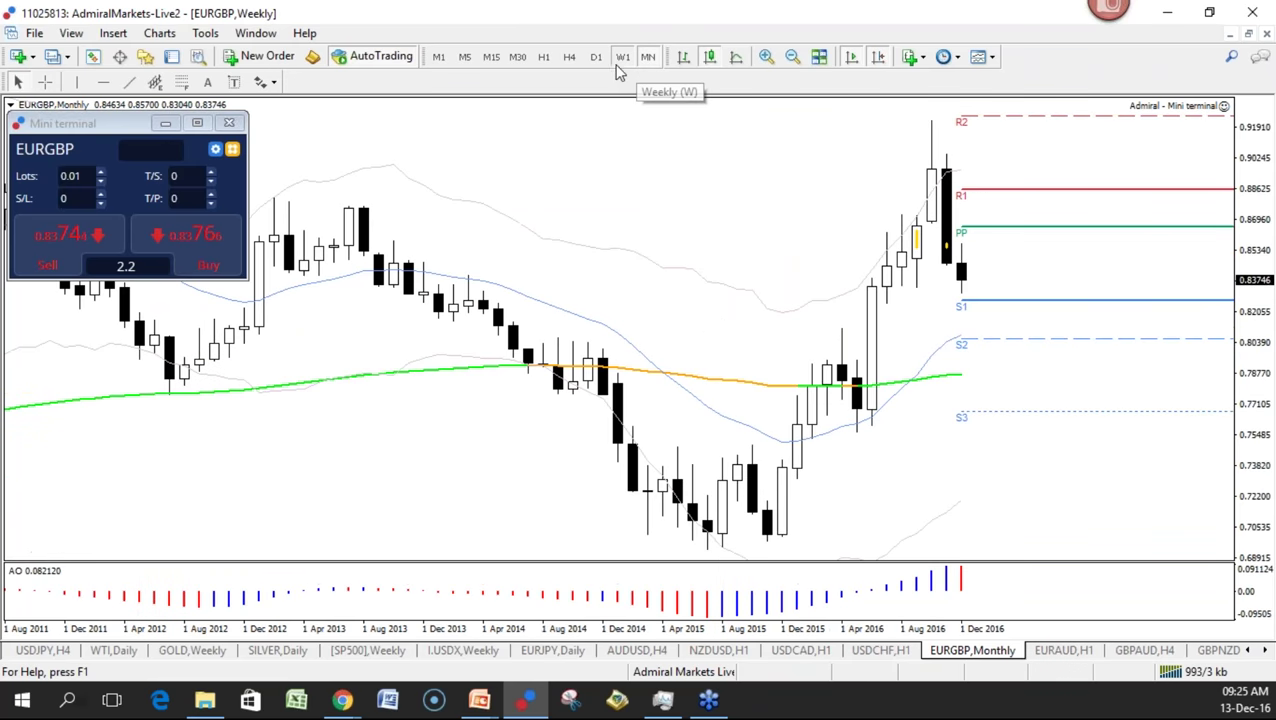
{"action": "left_click", "coordinate": [597, 64]}
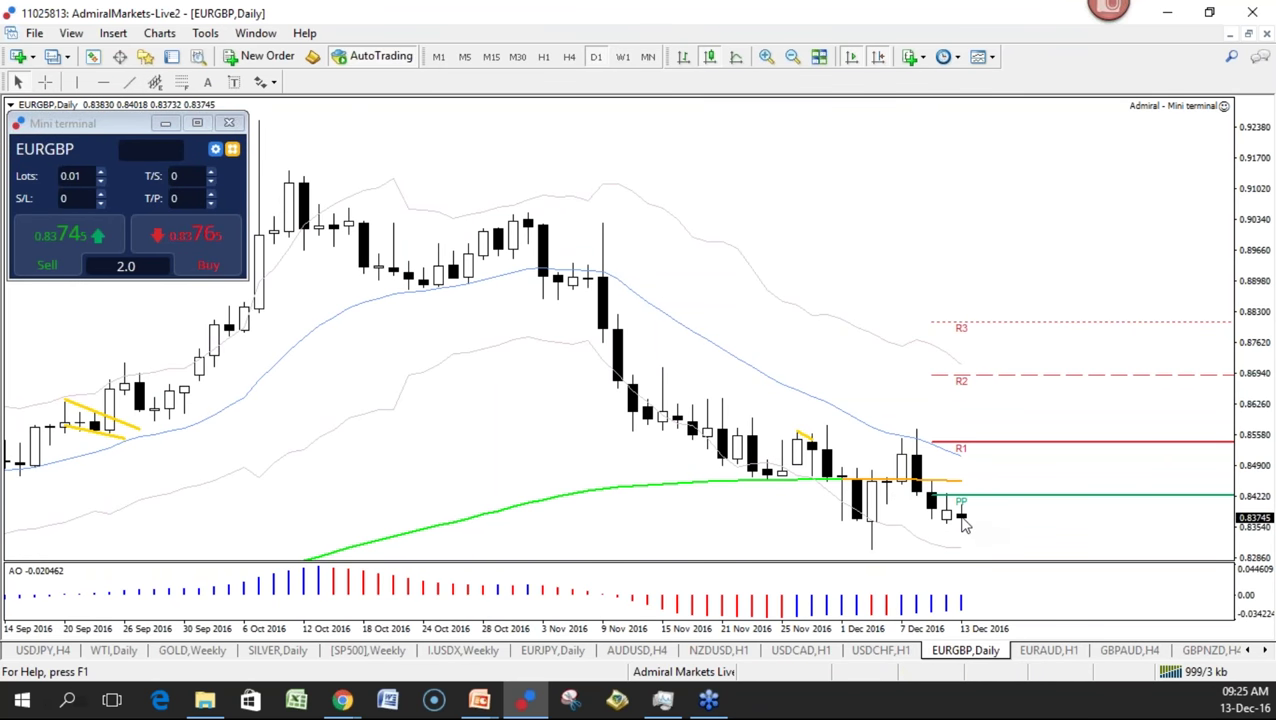
{"action": "middle_click", "coordinate": [897, 537]}
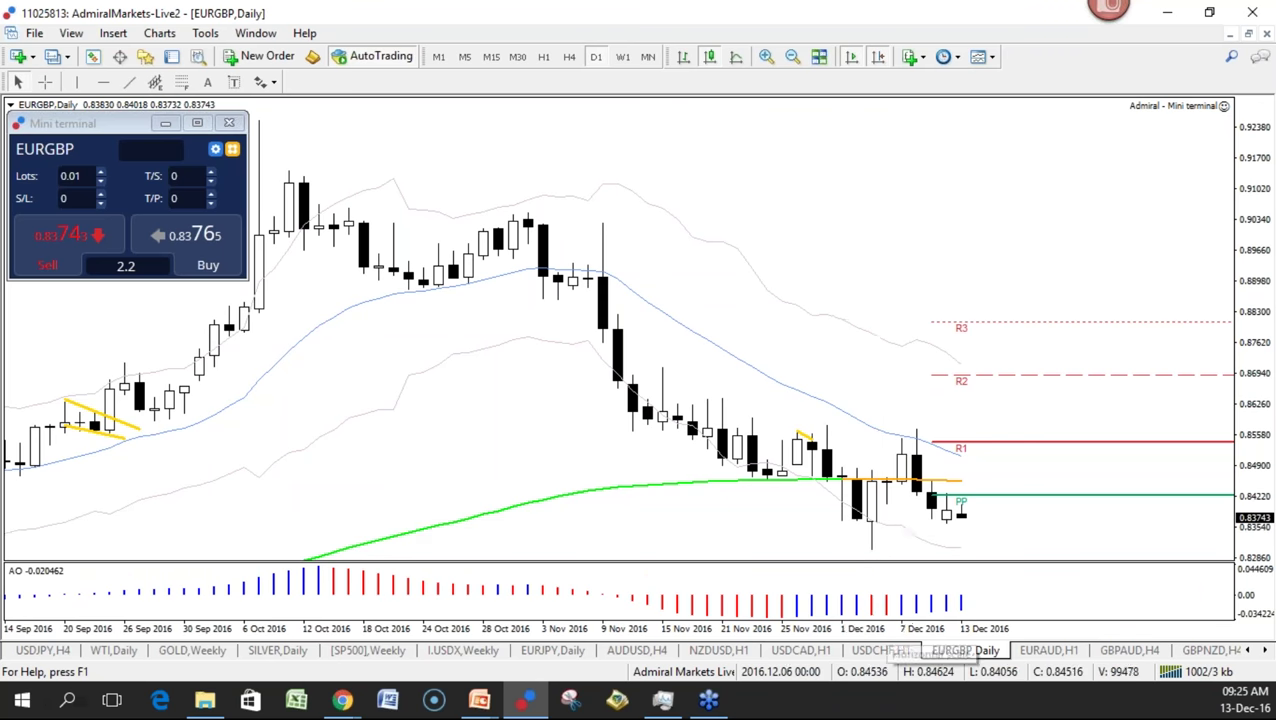
Sketch the downward wave from the October high and a possible corrective rally toward R2 on the daily chart, and clear the drawing
{"action": "left_click_drag", "start_coordinate": [966, 637], "coordinate": [870, 637]}
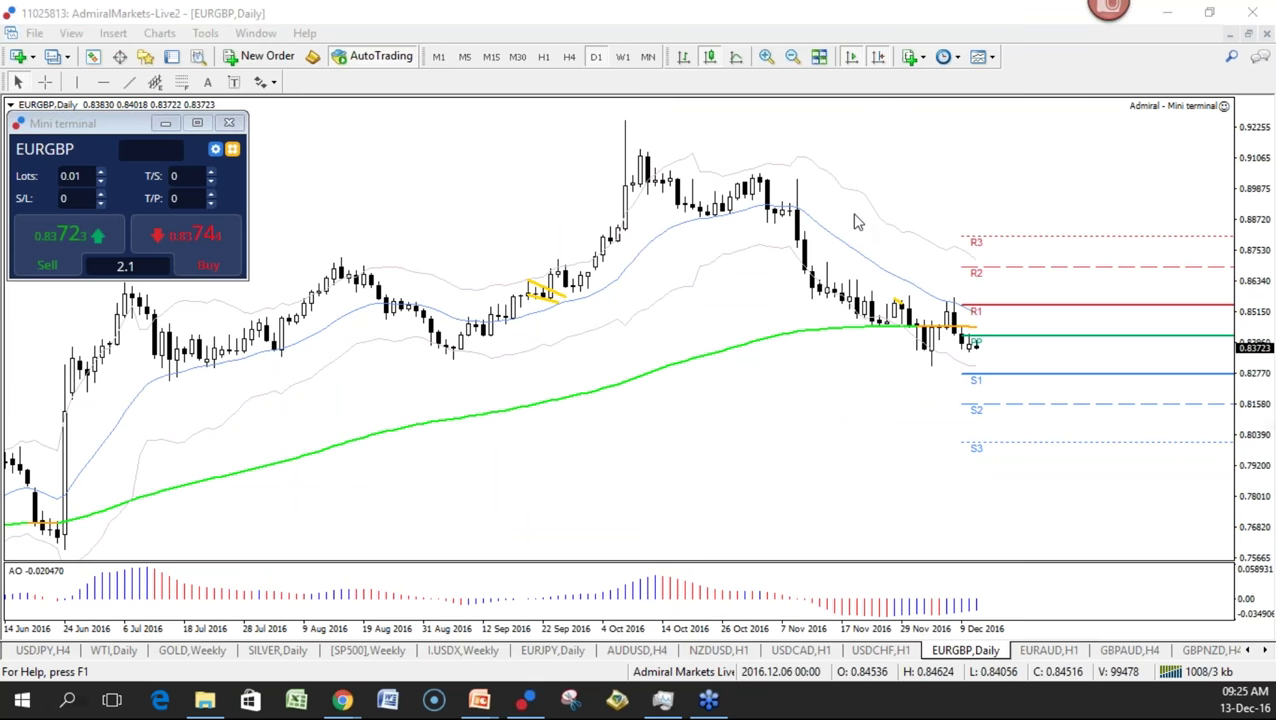
{"action": "left_click", "coordinate": [1251, 537]}
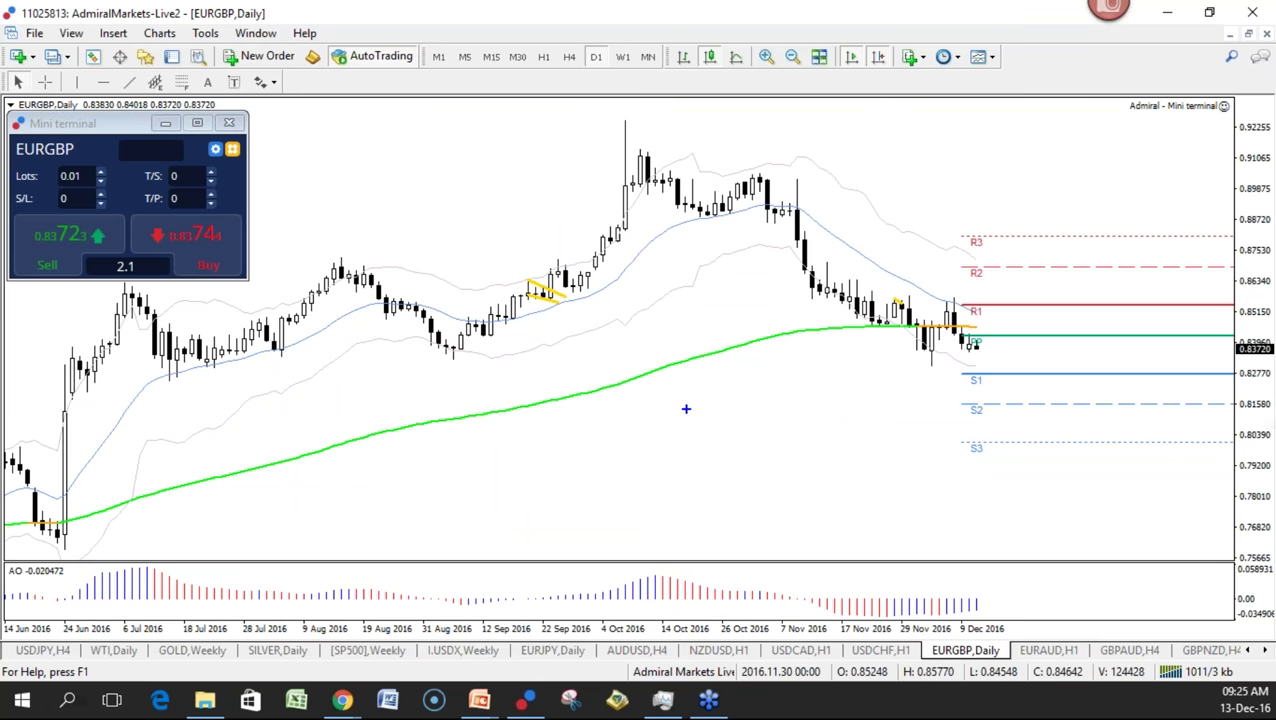
{"action": "mouse_move", "coordinate": [936, 353]}
{"action": "left_mouse_down"}
{"action": "mouse_move", "coordinate": [954, 310]}
{"action": "mouse_move", "coordinate": [1030, 265]}
{"action": "mouse_move", "coordinate": [1045, 283]}
{"action": "left_mouse_up"}
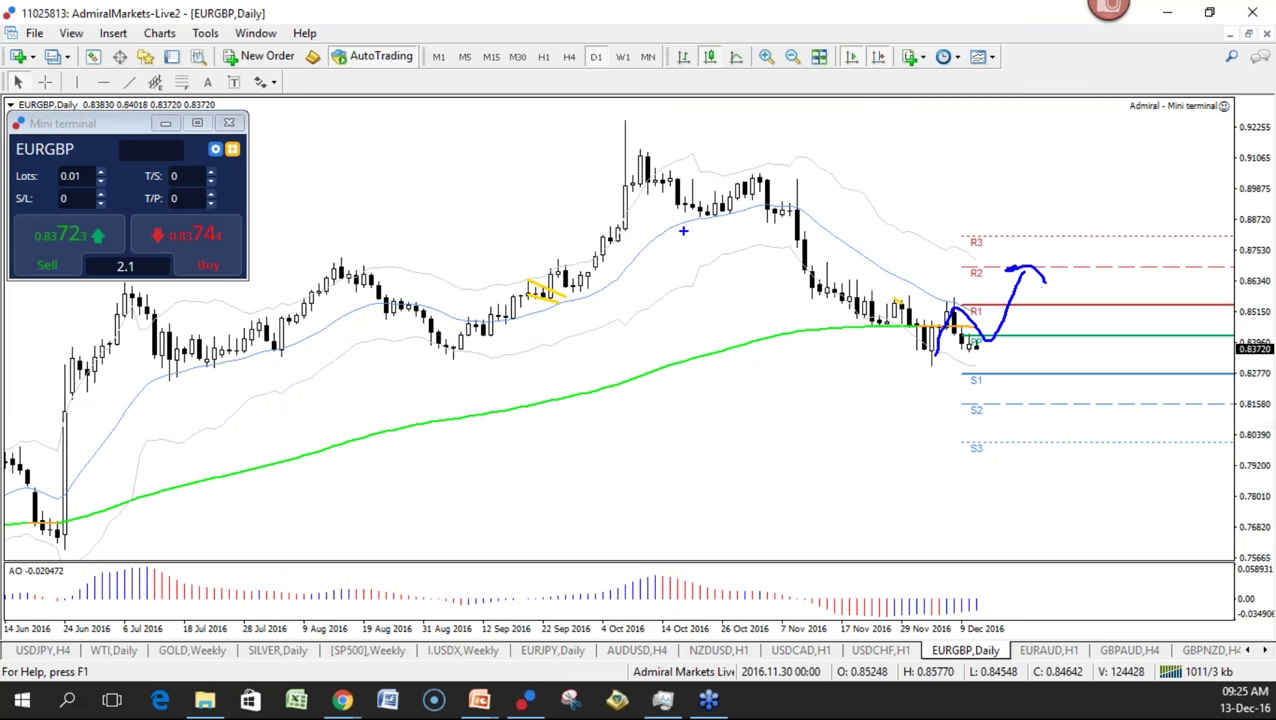
{"action": "mouse_move", "coordinate": [635, 149]}
{"action": "left_mouse_down"}
{"action": "mouse_move", "coordinate": [684, 224]}
{"action": "mouse_move", "coordinate": [876, 318]}
{"action": "mouse_move", "coordinate": [943, 368]}
{"action": "mouse_move", "coordinate": [955, 343]}
{"action": "mouse_move", "coordinate": [922, 350]}
{"action": "left_mouse_up"}
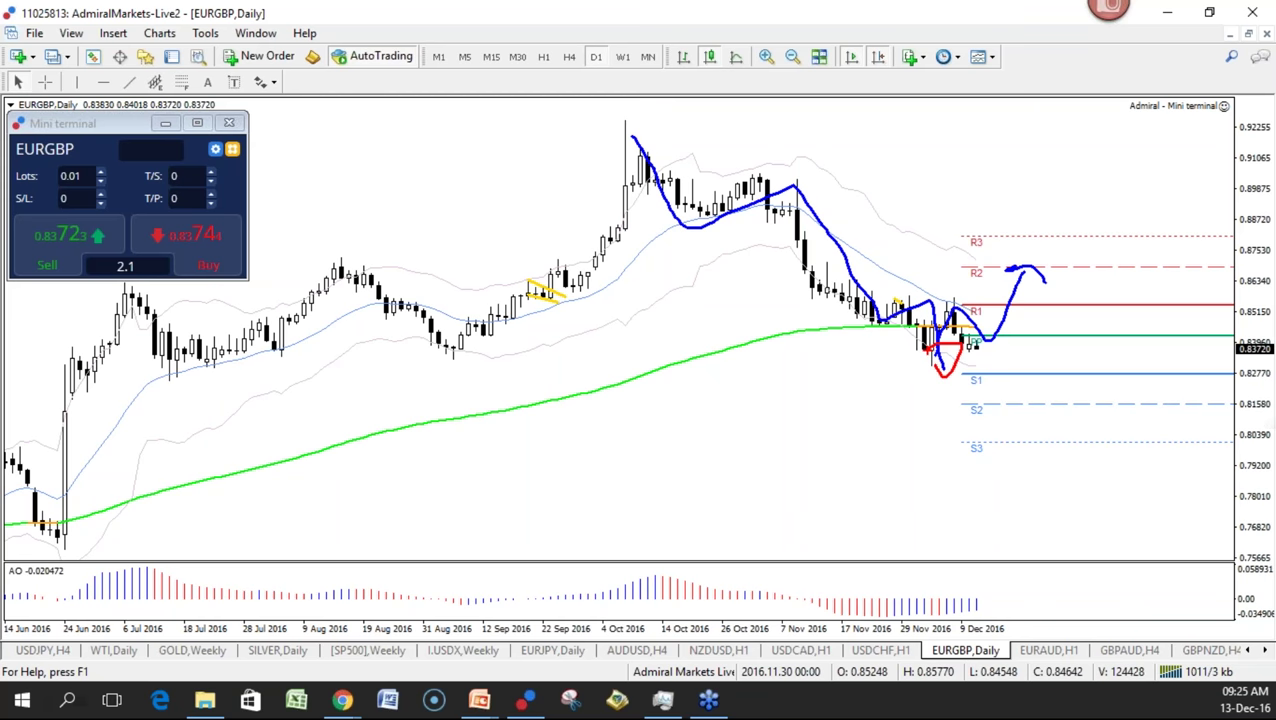
{"action": "key", "text": "Escape"}
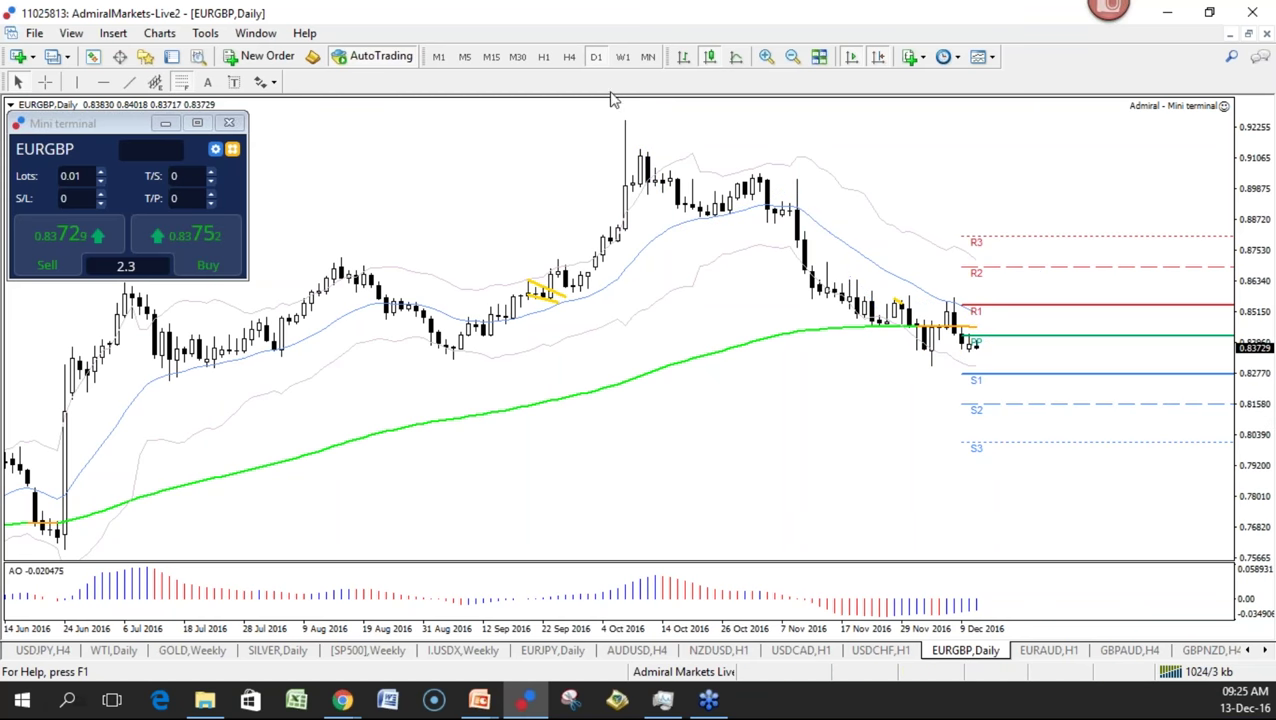
Draw a Fibonacci retracement from the October high to the December low, and temporarily mark the 38.2–50.0 zone and the -27.2 and -61.8 targets
{"action": "left_click_drag", "start_coordinate": [625, 120], "coordinate": [695, 364]}
{"action": "key", "text": "ctrl+2"}
{"action": "mouse_move", "coordinate": [991, 275]}
{"action": "left_mouse_down"}
{"action": "mouse_move", "coordinate": [1043, 275]}
{"action": "mouse_move", "coordinate": [1070, 242]}
{"action": "left_mouse_up"}
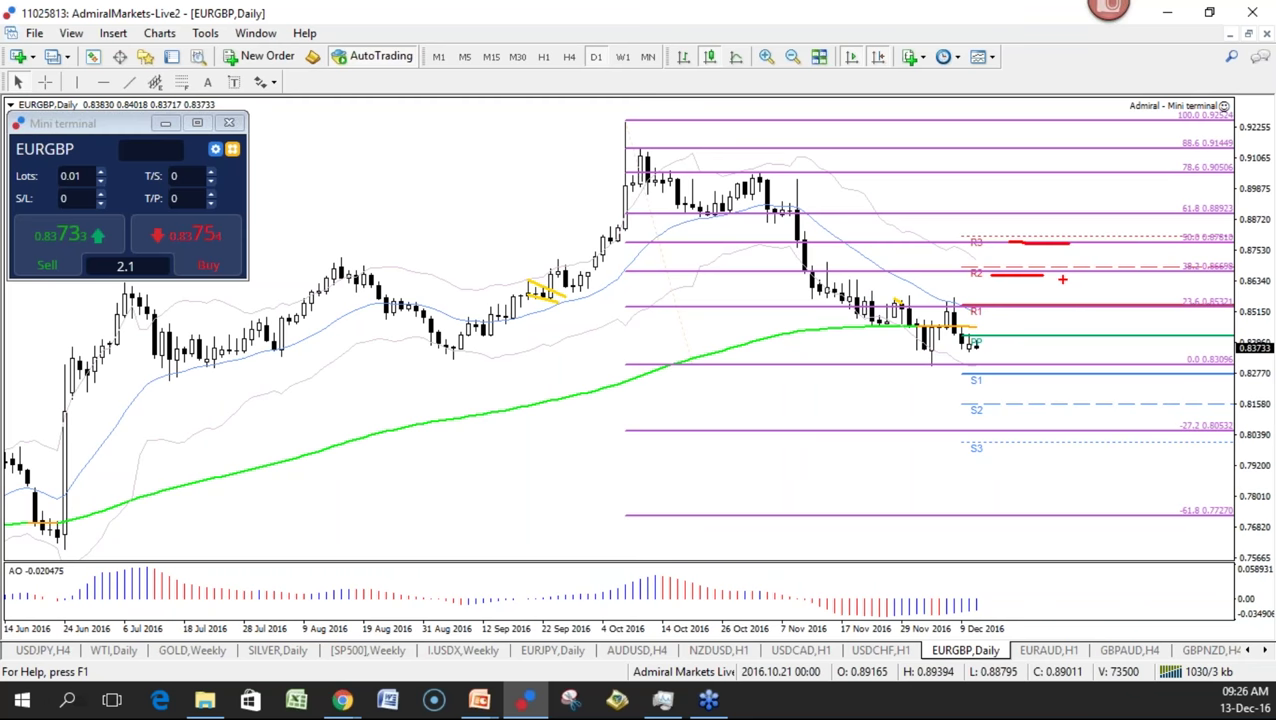
{"action": "mouse_move", "coordinate": [1063, 256]}
{"action": "left_mouse_down"}
{"action": "mouse_move", "coordinate": [1104, 319]}
{"action": "mouse_move", "coordinate": [1122, 426]}
{"action": "mouse_move", "coordinate": [1152, 442]}
{"action": "mouse_move", "coordinate": [1174, 514]}
{"action": "mouse_move", "coordinate": [1133, 511]}
{"action": "left_mouse_up"}
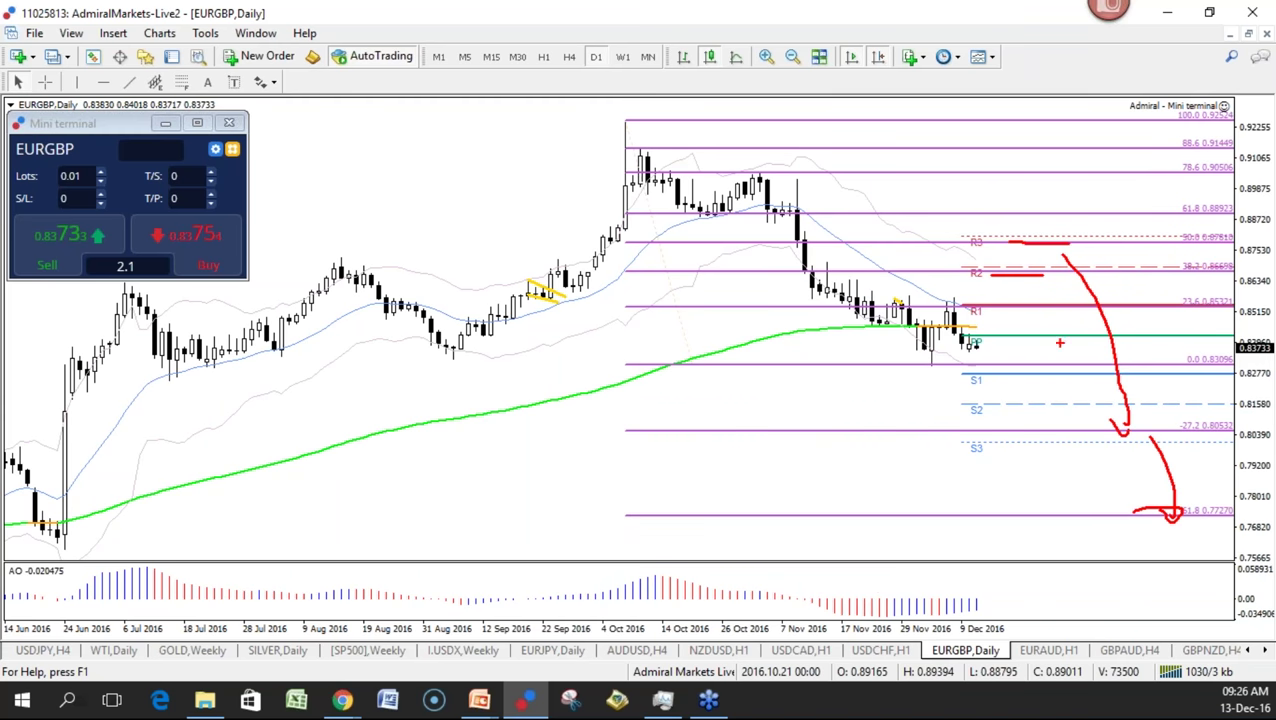
{"action": "mouse_move", "coordinate": [1122, 240]}
{"action": "left_mouse_down"}
{"action": "mouse_move", "coordinate": [1268, 230]}
{"action": "mouse_move", "coordinate": [1164, 246]}
{"action": "left_mouse_up"}
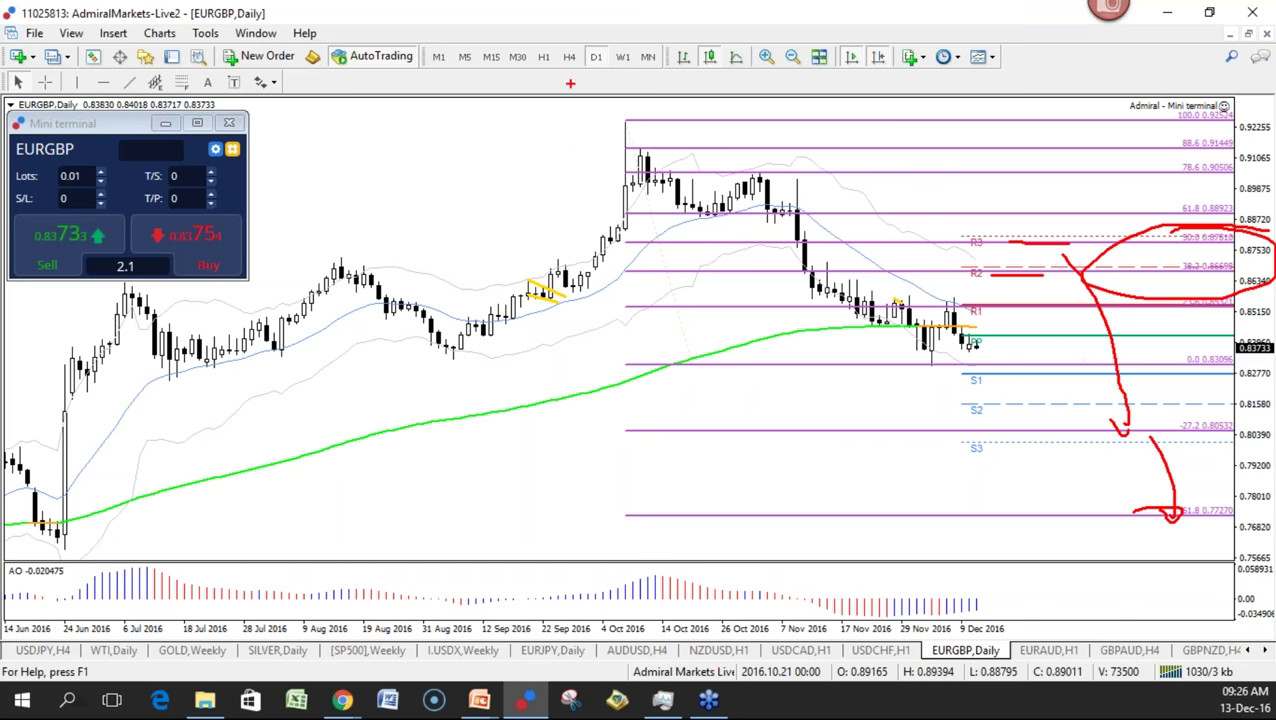
{"action": "left_click", "coordinate": [587, 206]}
{"action": "key", "text": "Escape"}
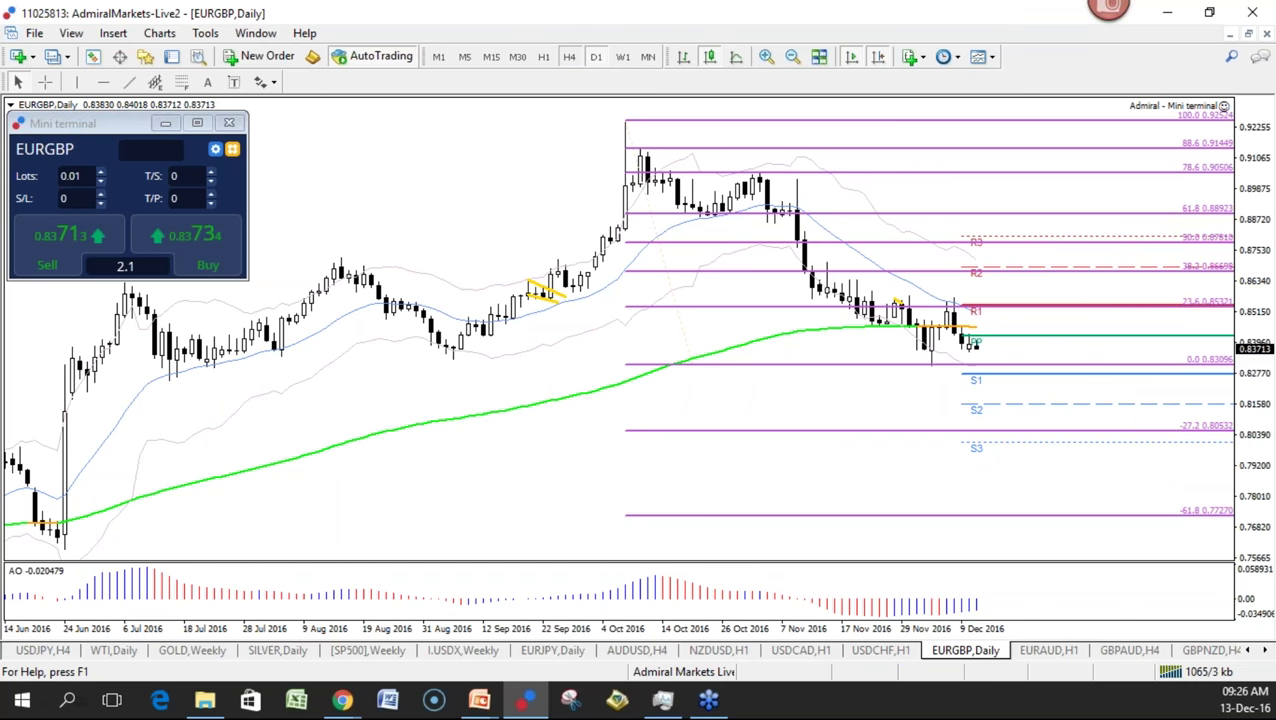
On the four-hour chart, temporarily sketch a zigzag rally toward the 38.2 level and outline the support zone around the 0.0 level
{"action": "left_click", "coordinate": [569, 56]}
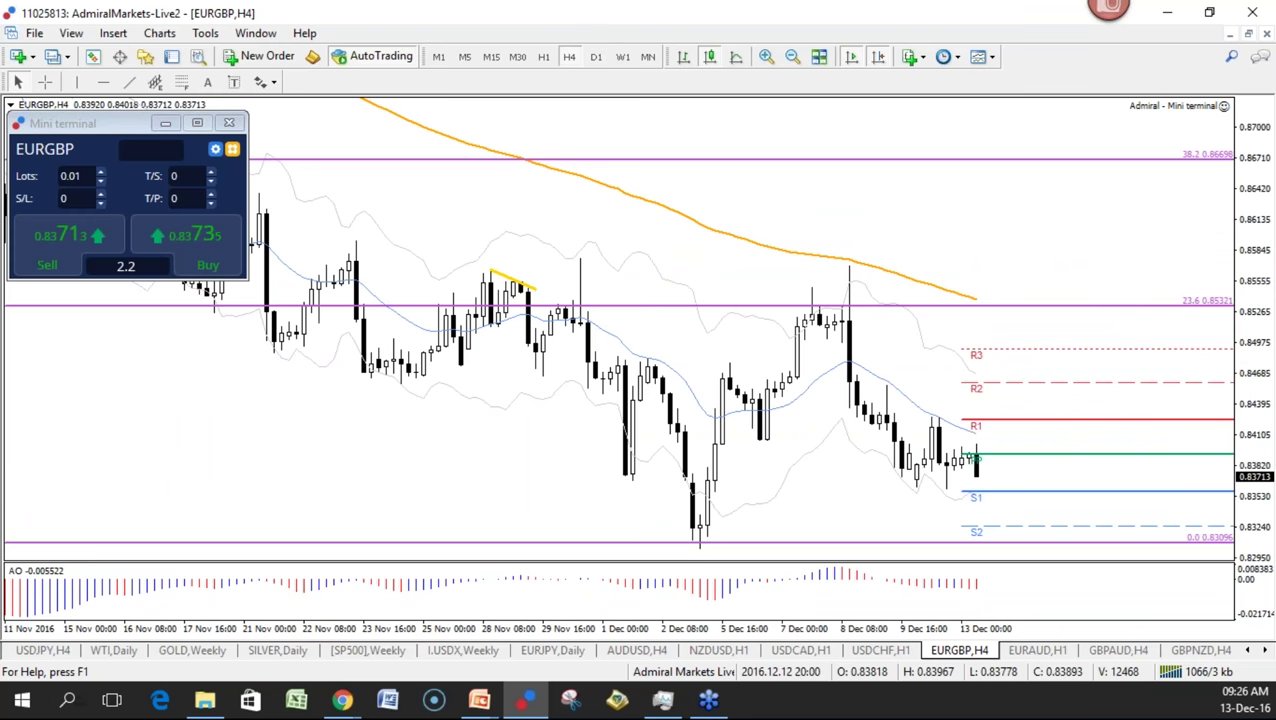
{"action": "key", "text": "minus"}
{"action": "key", "text": "plus"}
{"action": "key", "text": "plus"}
{"action": "key", "text": "minus"}
{"action": "key", "text": "ctrl+2"}
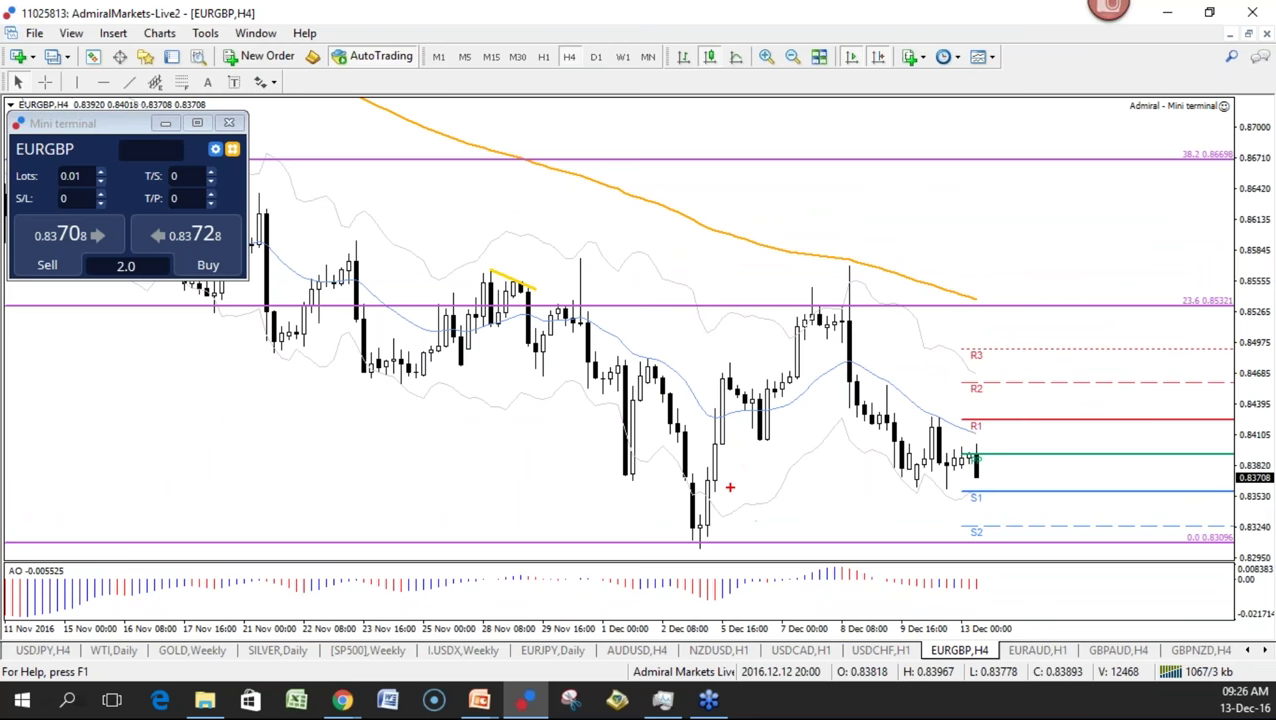
{"action": "mouse_move", "coordinate": [705, 535]}
{"action": "left_mouse_down"}
{"action": "mouse_move", "coordinate": [828, 306]}
{"action": "mouse_move", "coordinate": [962, 474]}
{"action": "mouse_move", "coordinate": [1037, 305]}
{"action": "mouse_move", "coordinate": [1104, 206]}
{"action": "mouse_move", "coordinate": [1055, 252]}
{"action": "left_mouse_up"}
{"action": "mouse_move", "coordinate": [1208, 163]}
{"action": "left_mouse_down"}
{"action": "mouse_move", "coordinate": [1222, 165]}
{"action": "mouse_move", "coordinate": [1228, 142]}
{"action": "left_mouse_up"}
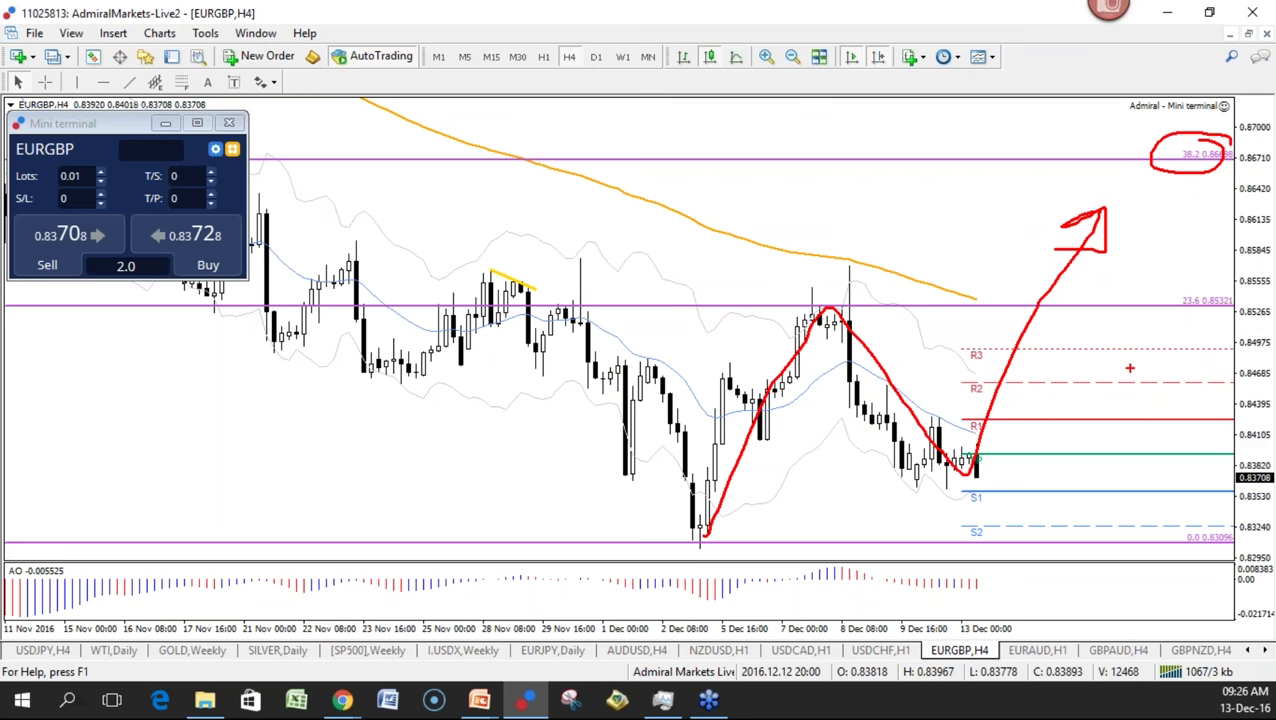
{"action": "key", "text": "Escape"}
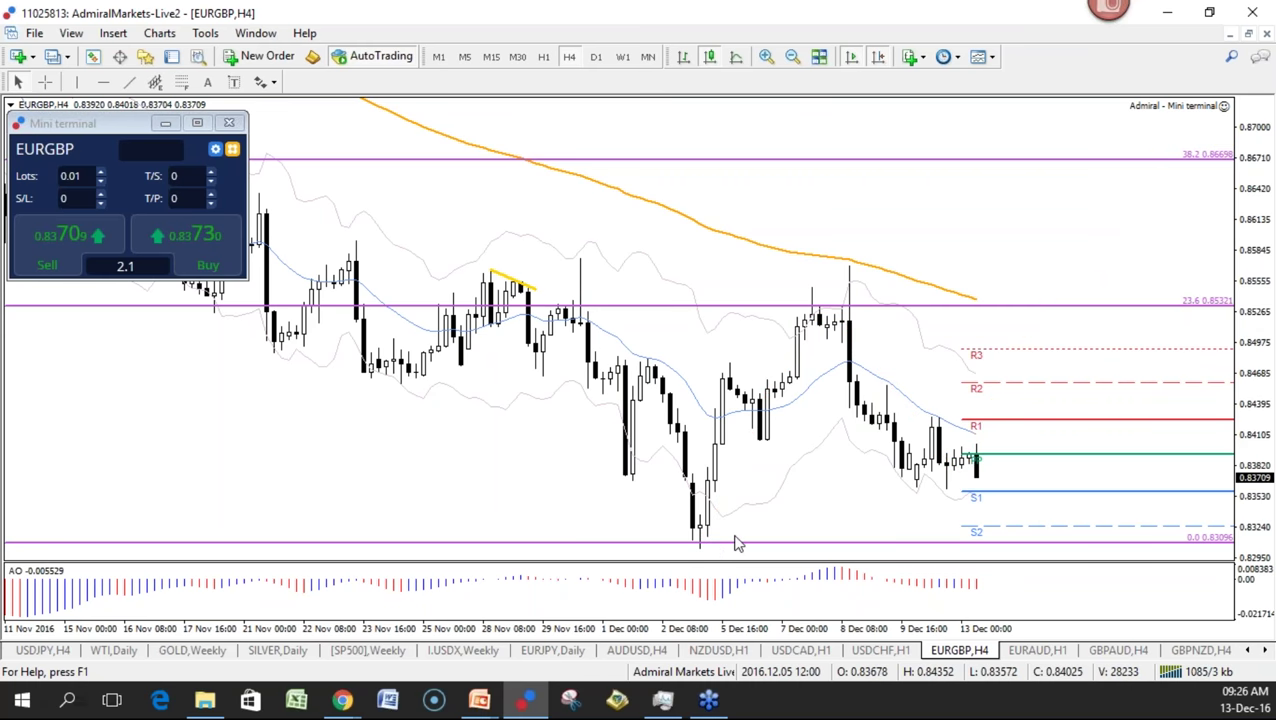
{"action": "mouse_move", "coordinate": [690, 536]}
{"action": "left_mouse_down"}
{"action": "mouse_move", "coordinate": [1110, 530]}
{"action": "mouse_move", "coordinate": [680, 555]}
{"action": "left_mouse_up"}
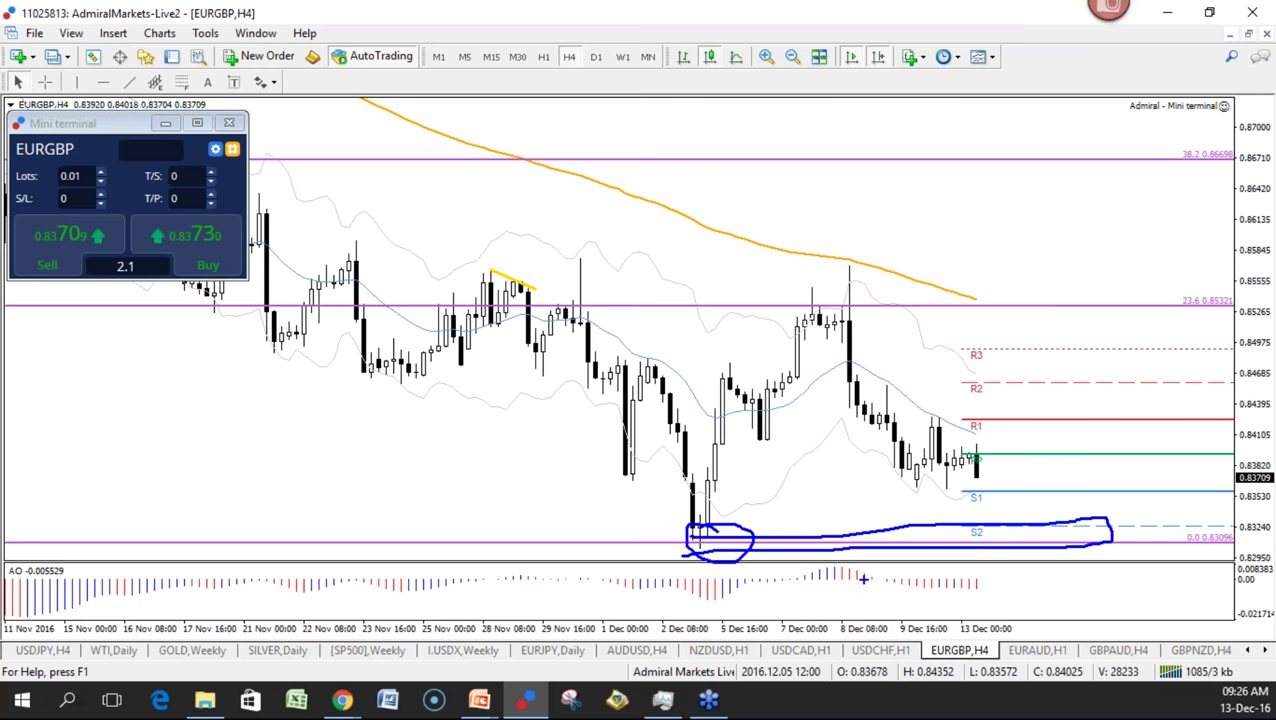
{"action": "key", "text": "Escape"}
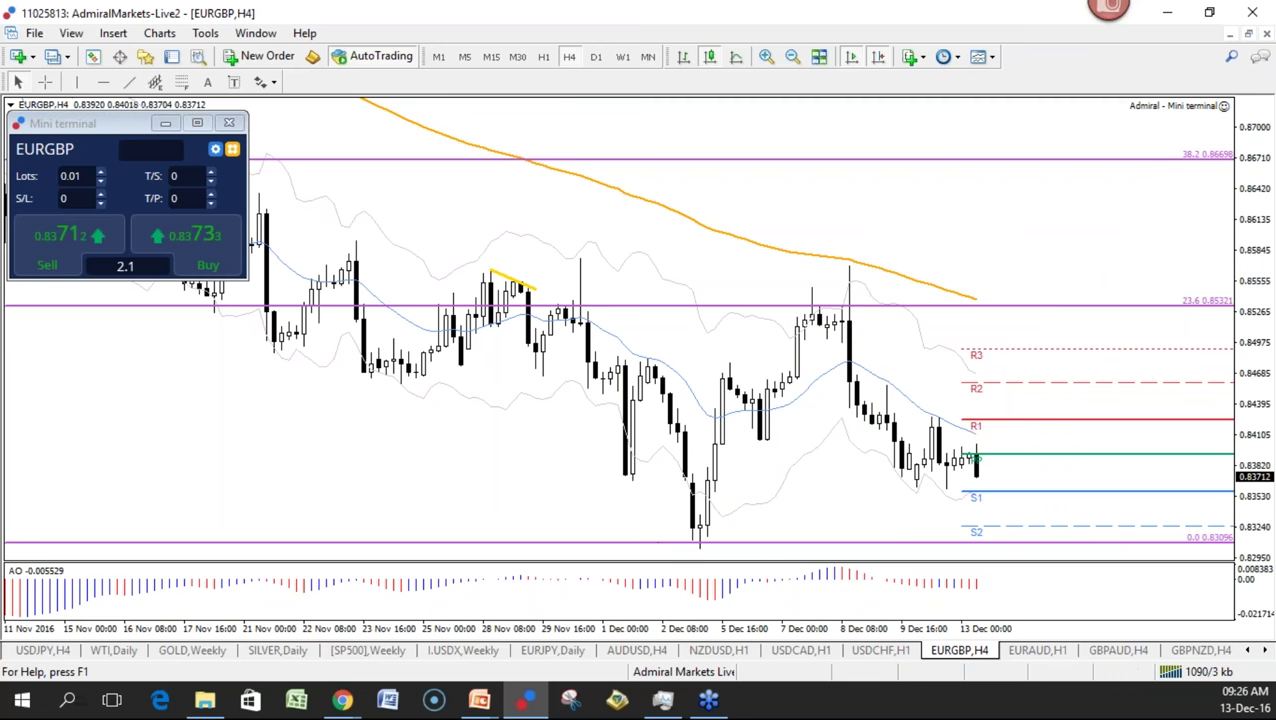
Return to the daily chart and temporarily sketch a bearish break below the December low toward the -27.2 level
{"action": "key", "text": "minus"}
{"action": "left_click", "coordinate": [595, 57]}
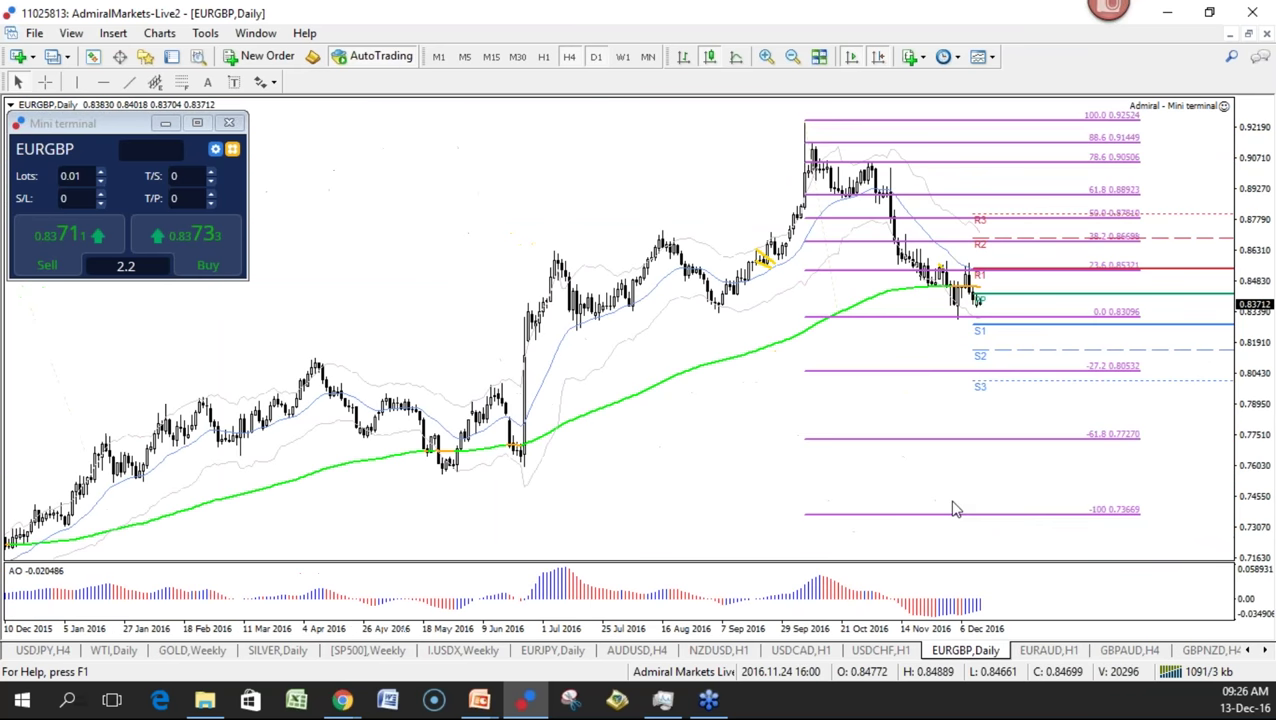
{"action": "key", "text": "plus"}
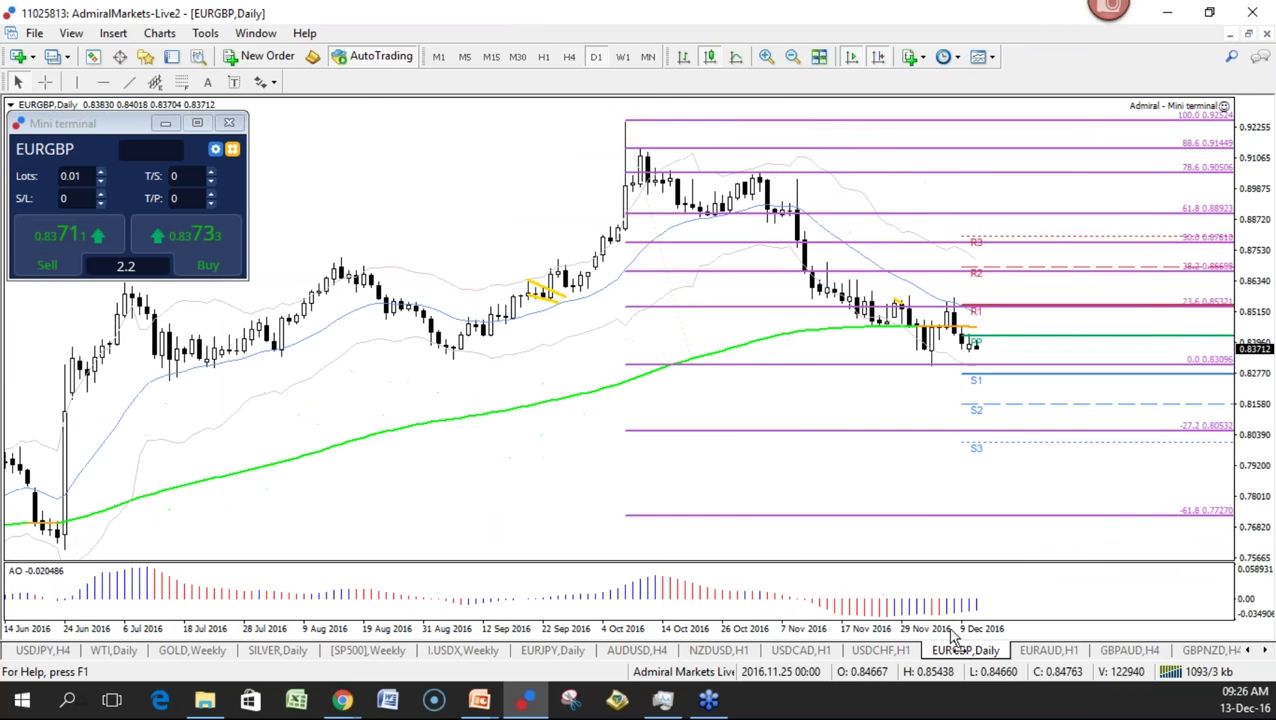
{"action": "key", "text": "plus"}
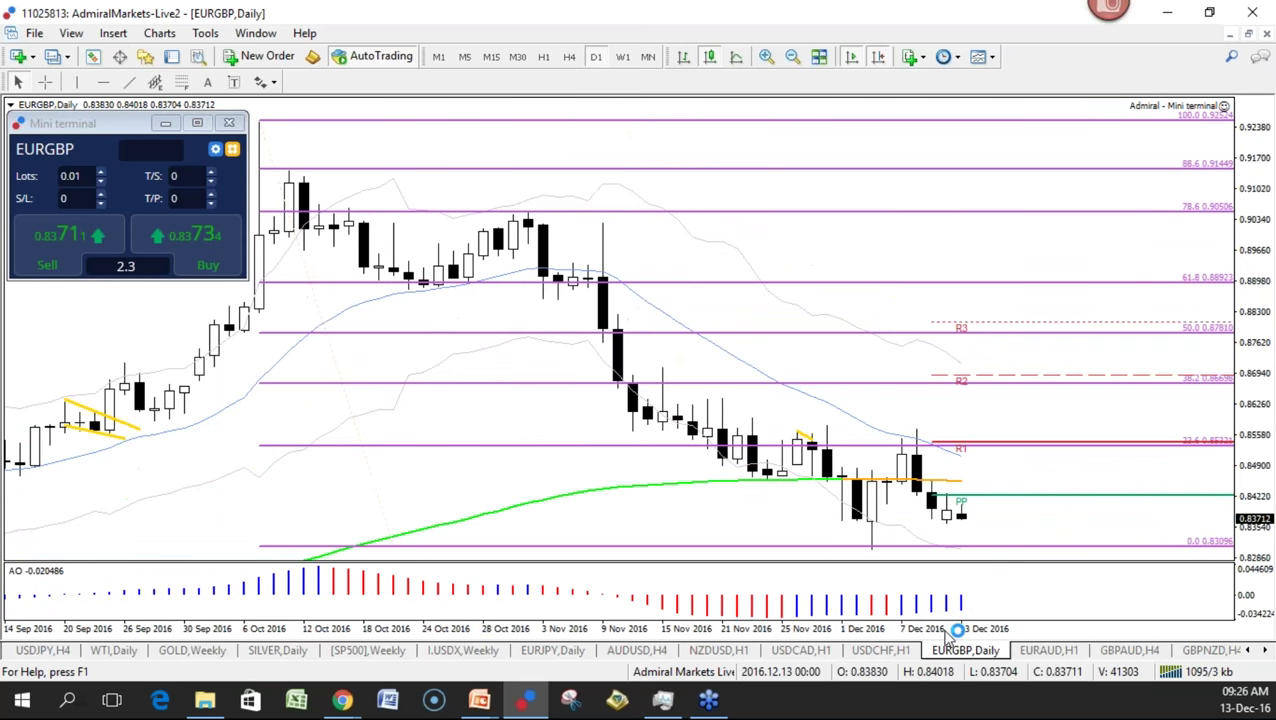
{"action": "key", "text": "minus"}
{"action": "mouse_move", "coordinate": [976, 346]}
{"action": "left_mouse_down"}
{"action": "mouse_move", "coordinate": [982, 384]}
{"action": "mouse_move", "coordinate": [990, 362]}
{"action": "mouse_move", "coordinate": [975, 344]}
{"action": "left_mouse_up"}
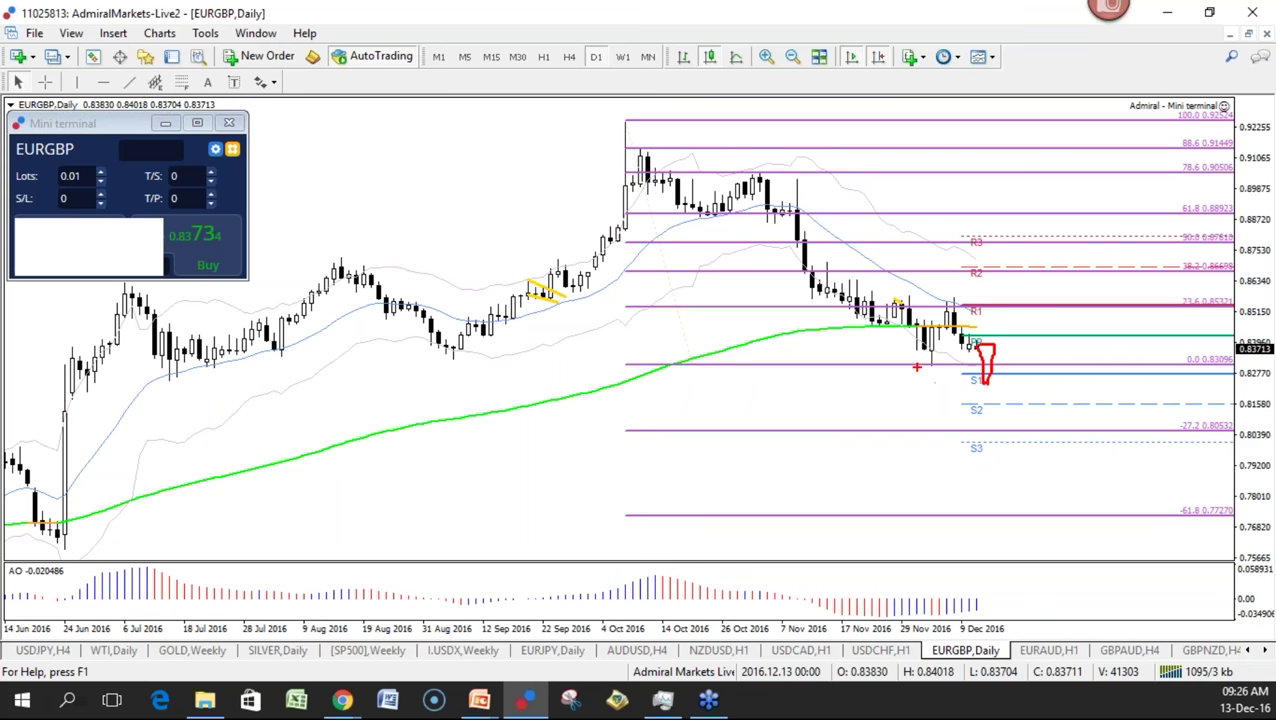
{"action": "left_click_drag", "start_coordinate": [917, 366], "coordinate": [942, 362]}
{"action": "mouse_move", "coordinate": [988, 379]}
{"action": "left_mouse_down"}
{"action": "mouse_move", "coordinate": [1011, 372]}
{"action": "mouse_move", "coordinate": [1038, 438]}
{"action": "mouse_move", "coordinate": [1067, 429]}
{"action": "left_mouse_up"}
{"action": "key", "text": "r"}
{"action": "key", "text": "Escape"}
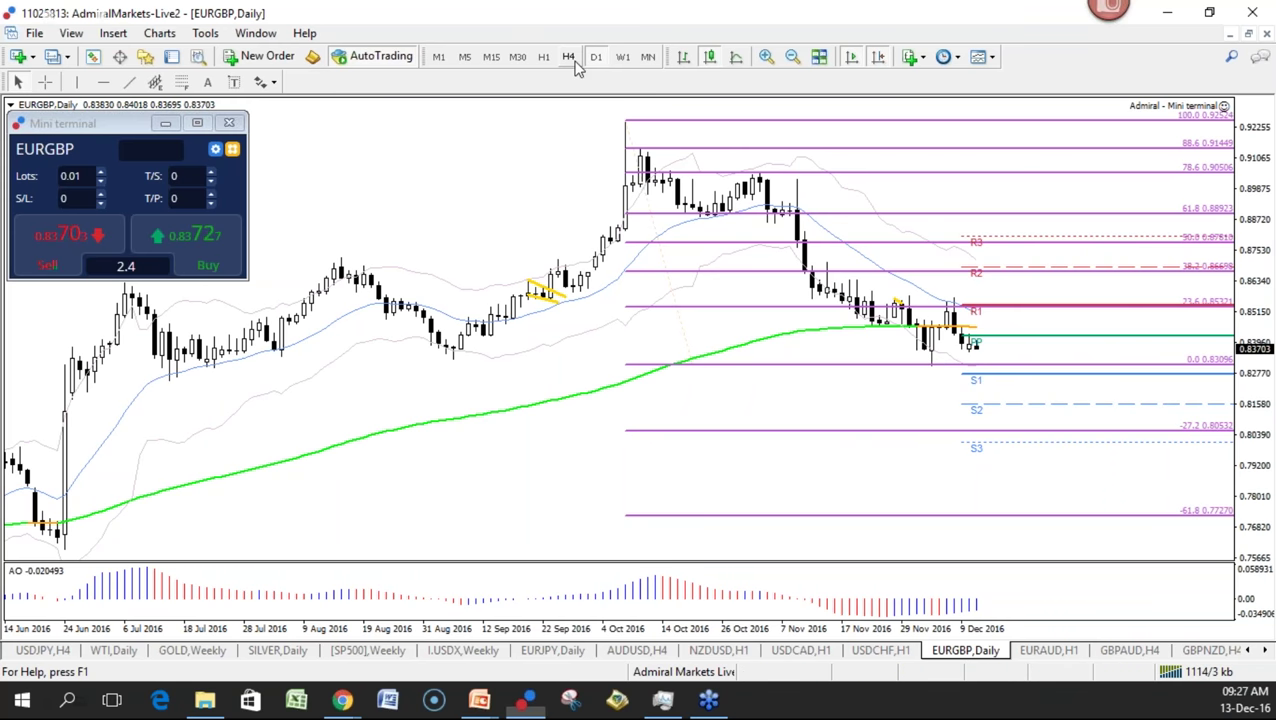
Replace the Fibonacci retracement on the daily chart with one drawn from the 9 November high to the early December low
{"action": "left_click", "coordinate": [569, 57]}
{"action": "left_click", "coordinate": [600, 56]}
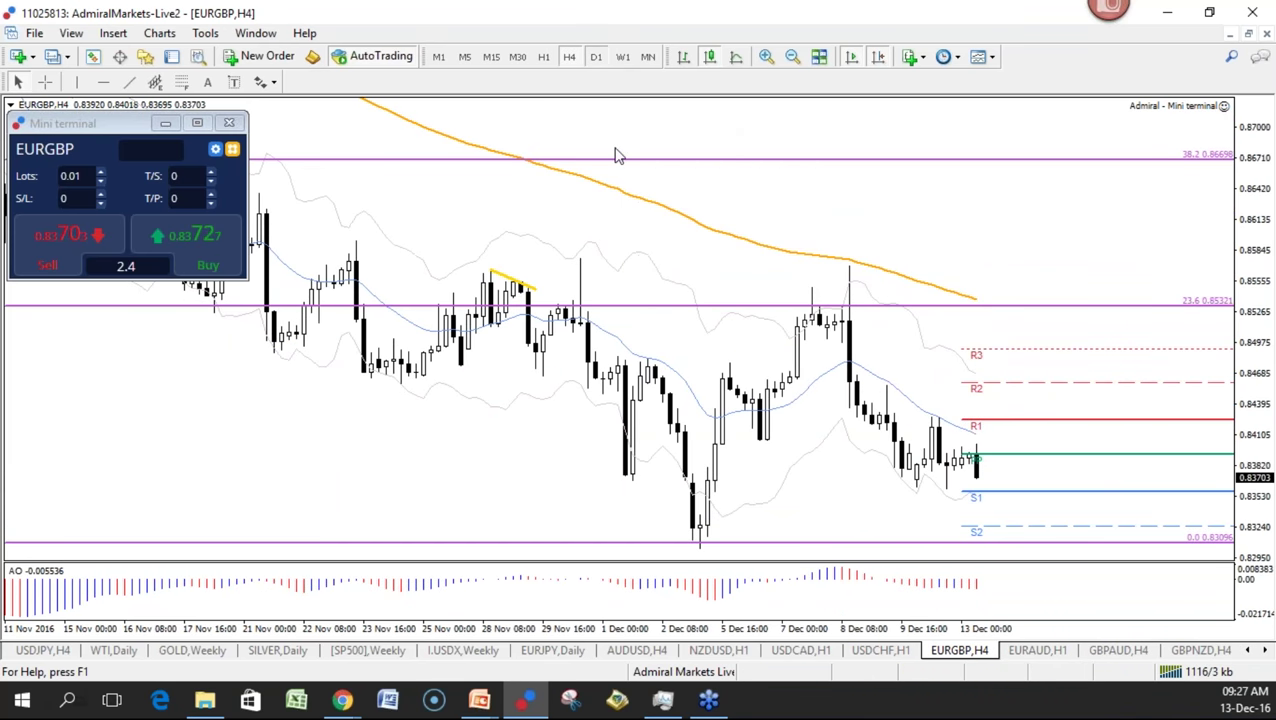
{"action": "right_click", "coordinate": [628, 121]}
{"action": "left_click", "coordinate": [670, 179]}
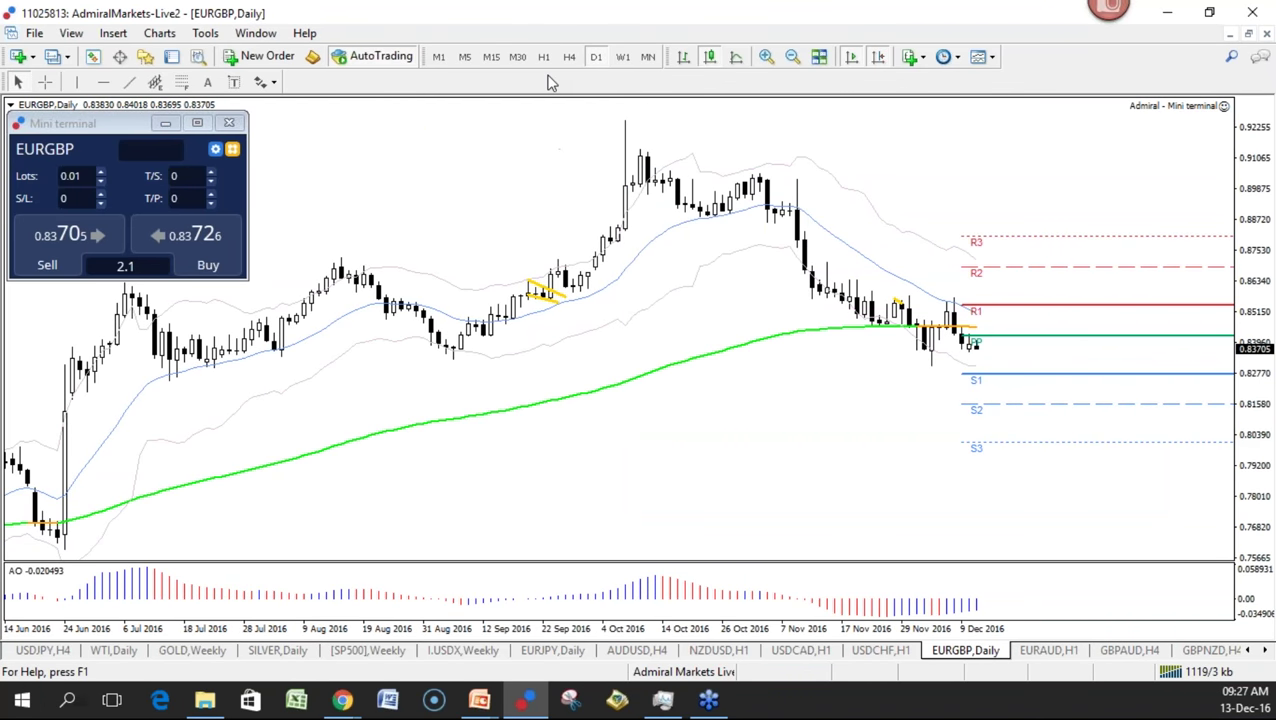
{"action": "left_click", "coordinate": [181, 82]}
{"action": "left_click_drag", "start_coordinate": [797, 180], "coordinate": [833, 372]}
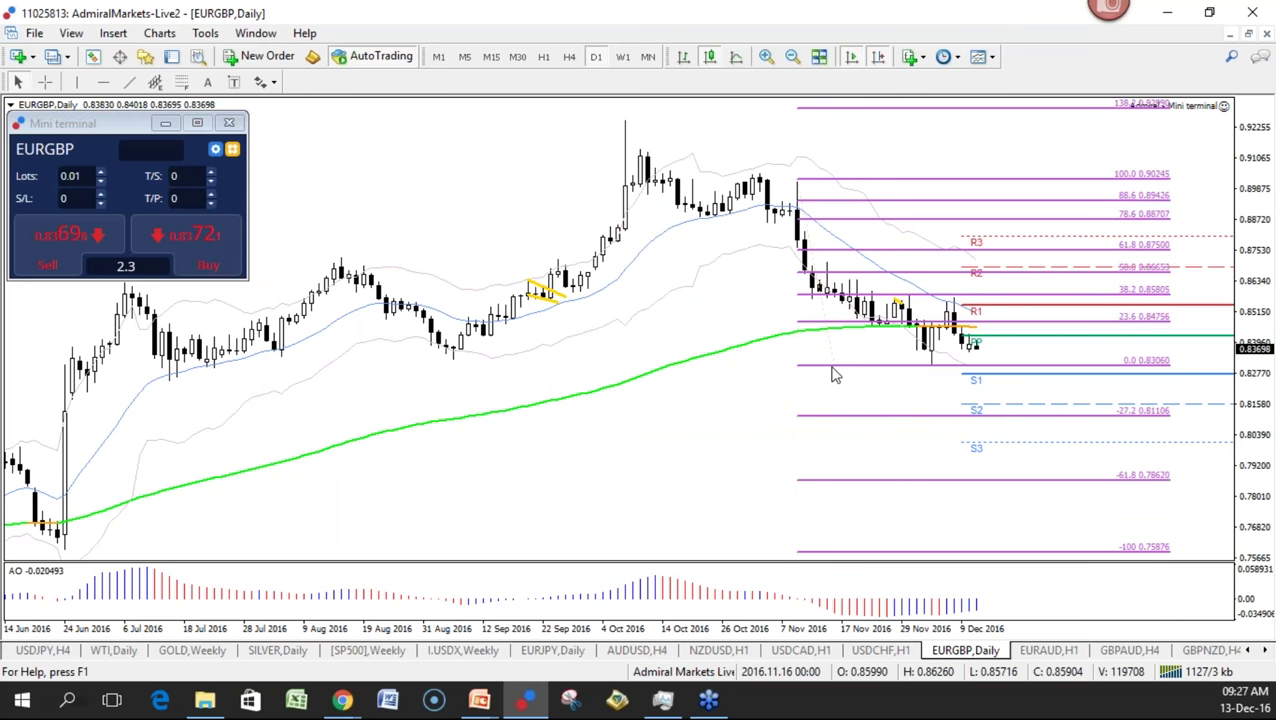
Compress the four-hour chart's price scale and temporarily sketch a bearish path down to the -27.2 level
{"action": "left_click", "coordinate": [569, 56]}
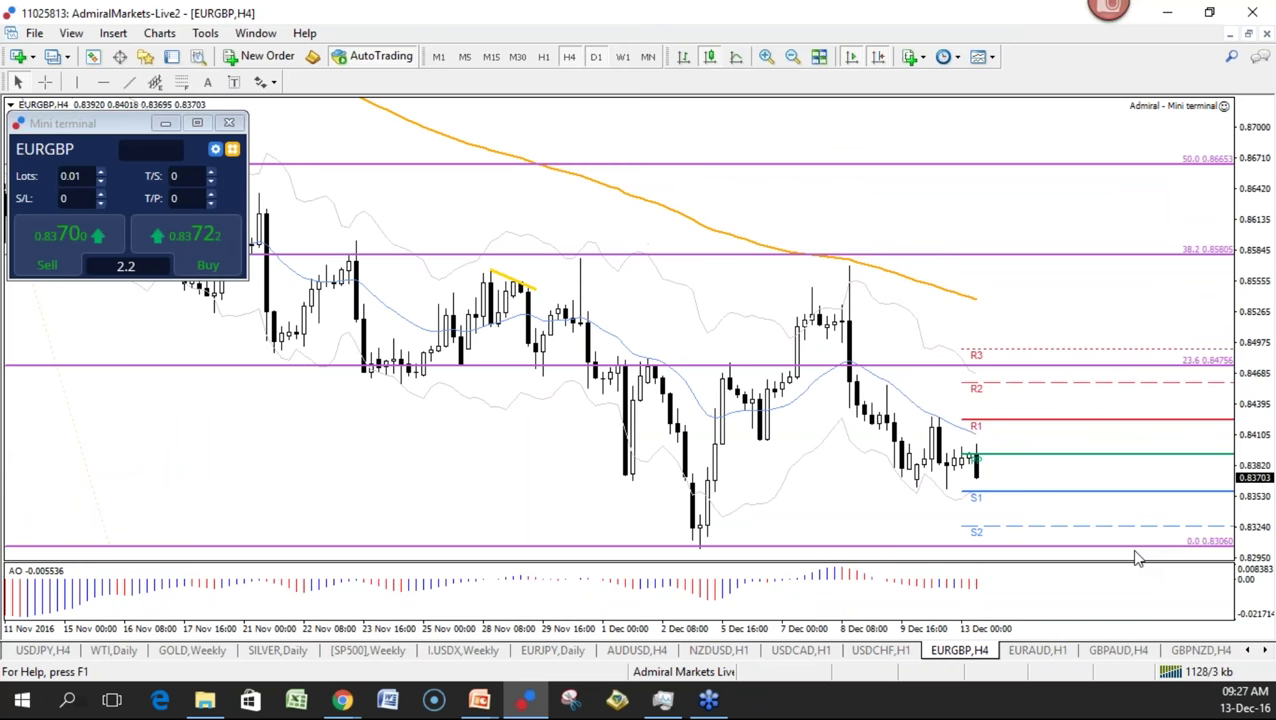
{"action": "left_click_drag", "start_coordinate": [1254, 490], "coordinate": [1254, 540]}
{"action": "mouse_move", "coordinate": [984, 400]}
{"action": "left_mouse_down"}
{"action": "mouse_move", "coordinate": [1011, 478]}
{"action": "mouse_move", "coordinate": [1057, 458]}
{"action": "mouse_move", "coordinate": [1082, 500]}
{"action": "mouse_move", "coordinate": [1047, 537]}
{"action": "left_mouse_up"}
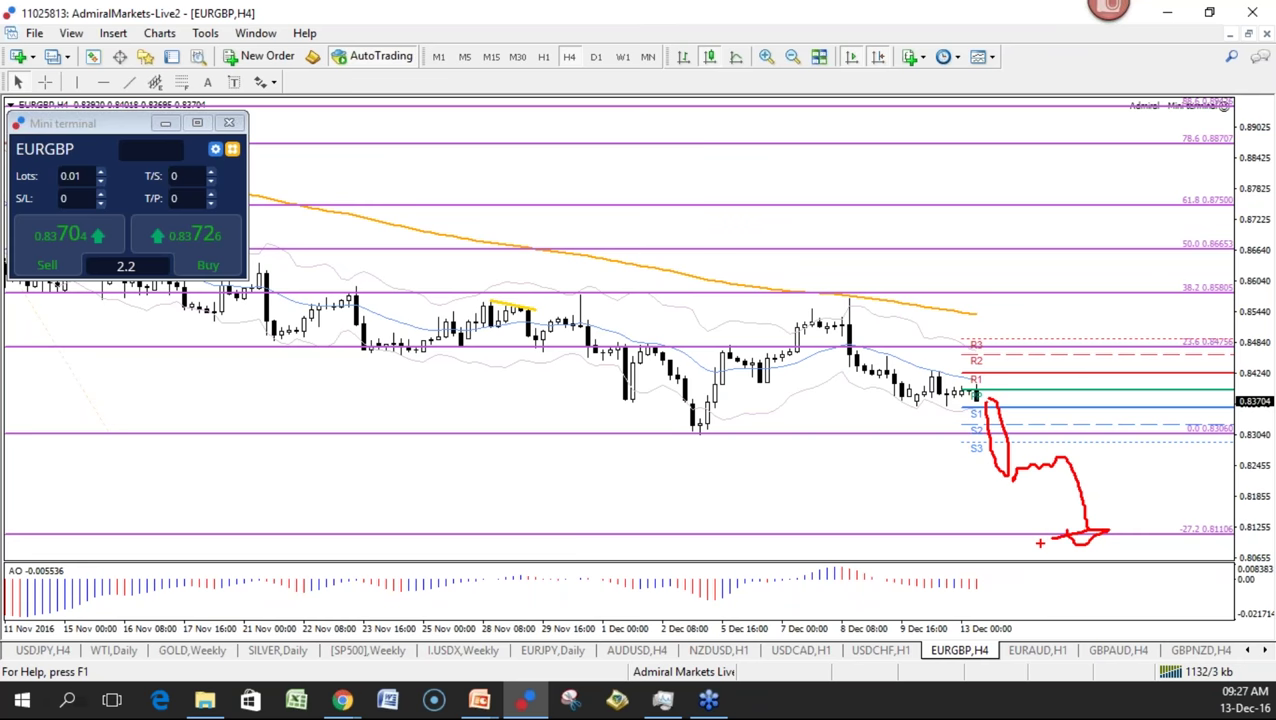
{"action": "key", "text": "Escape"}
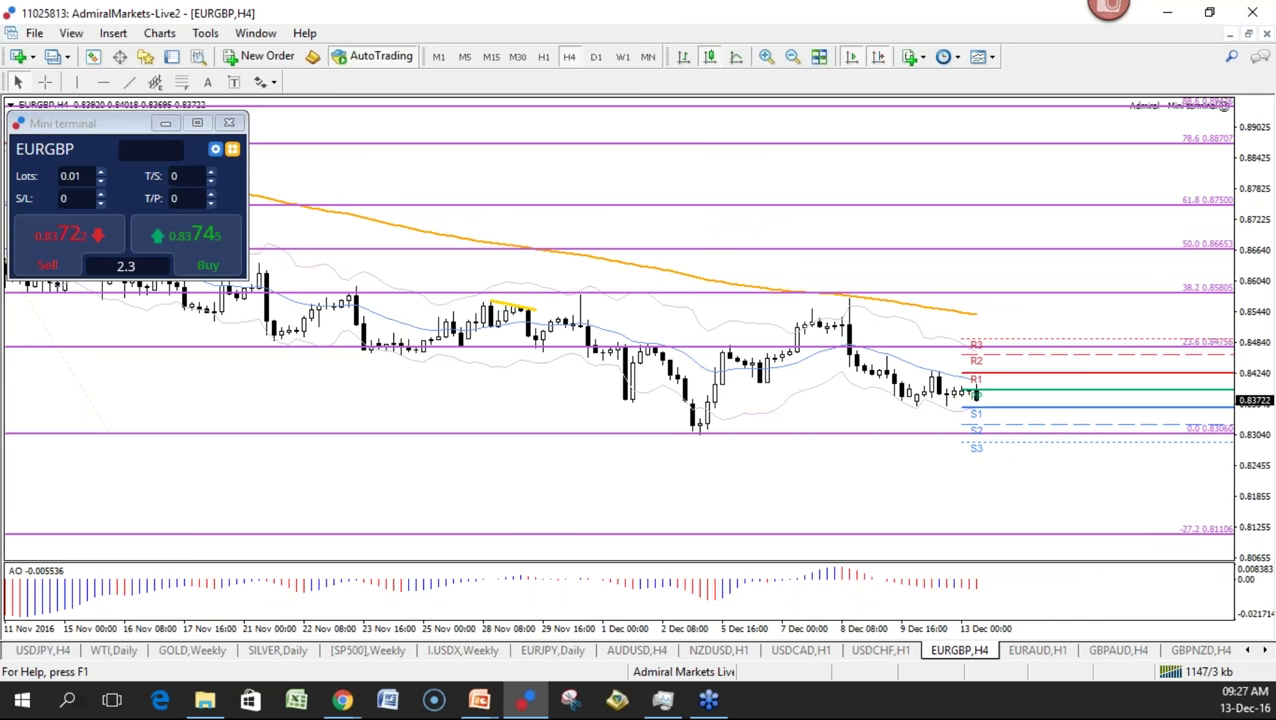
Open the EURJPY chart on the weekly timeframe and move the contact e-mail text label into the empty area below the candles
{"action": "left_click", "coordinate": [572, 651]}
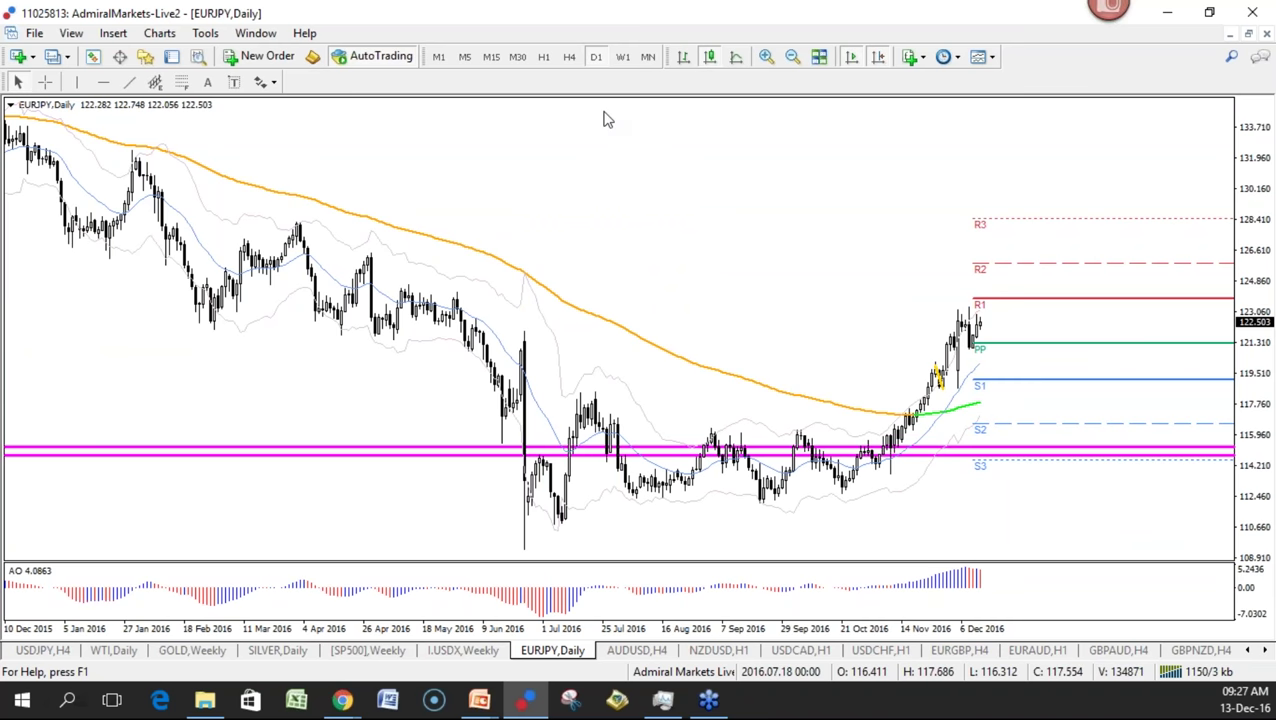
{"action": "left_click", "coordinate": [622, 57]}
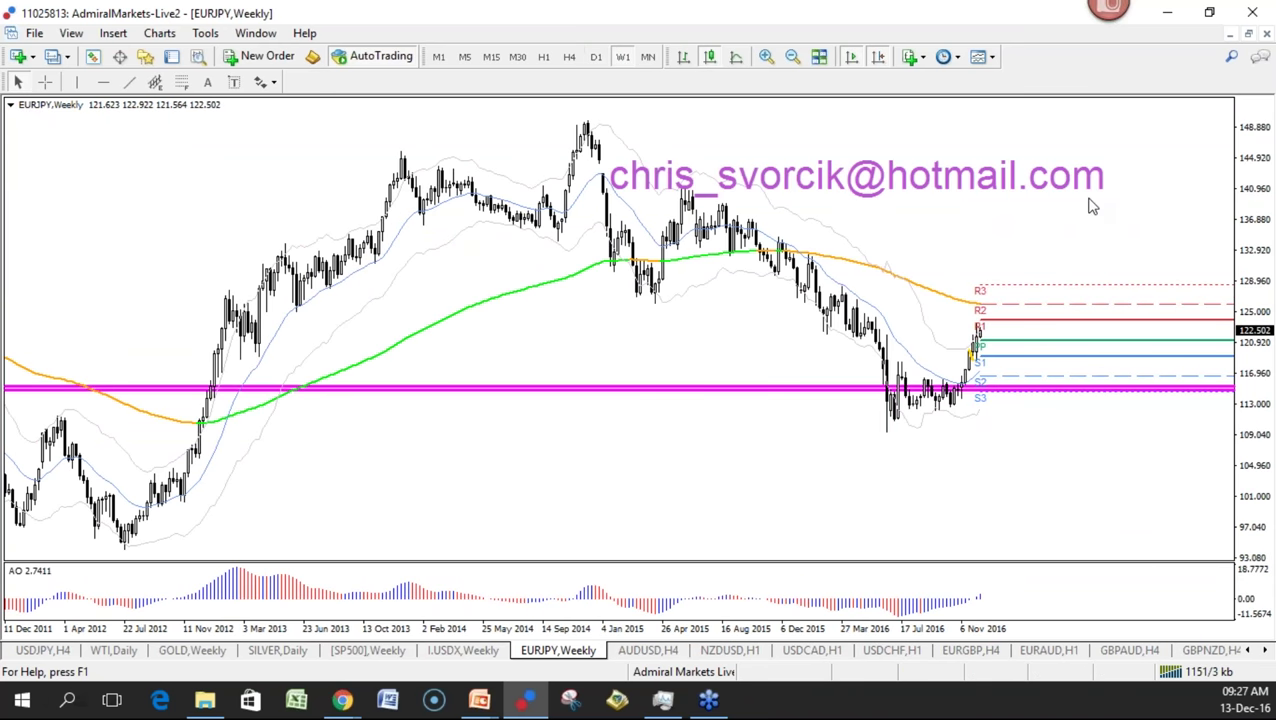
{"action": "right_click", "coordinate": [969, 129]}
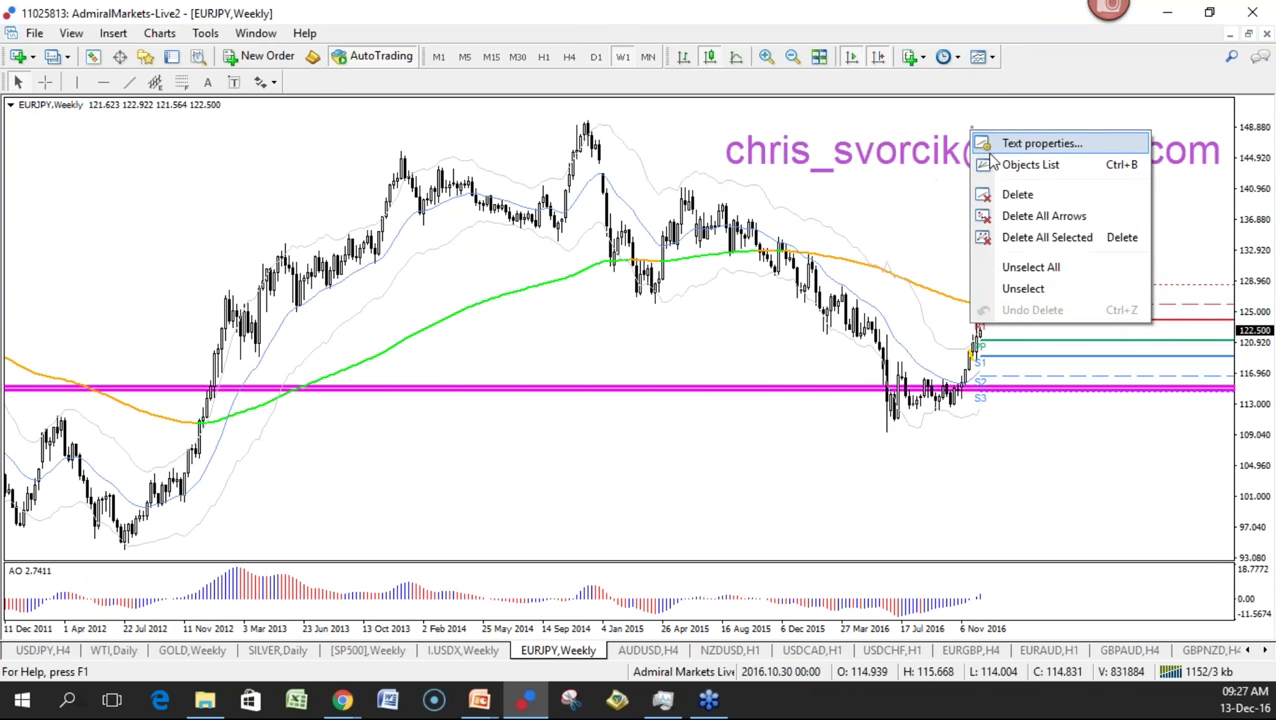
{"action": "left_click_drag", "start_coordinate": [925, 155], "coordinate": [746, 506]}
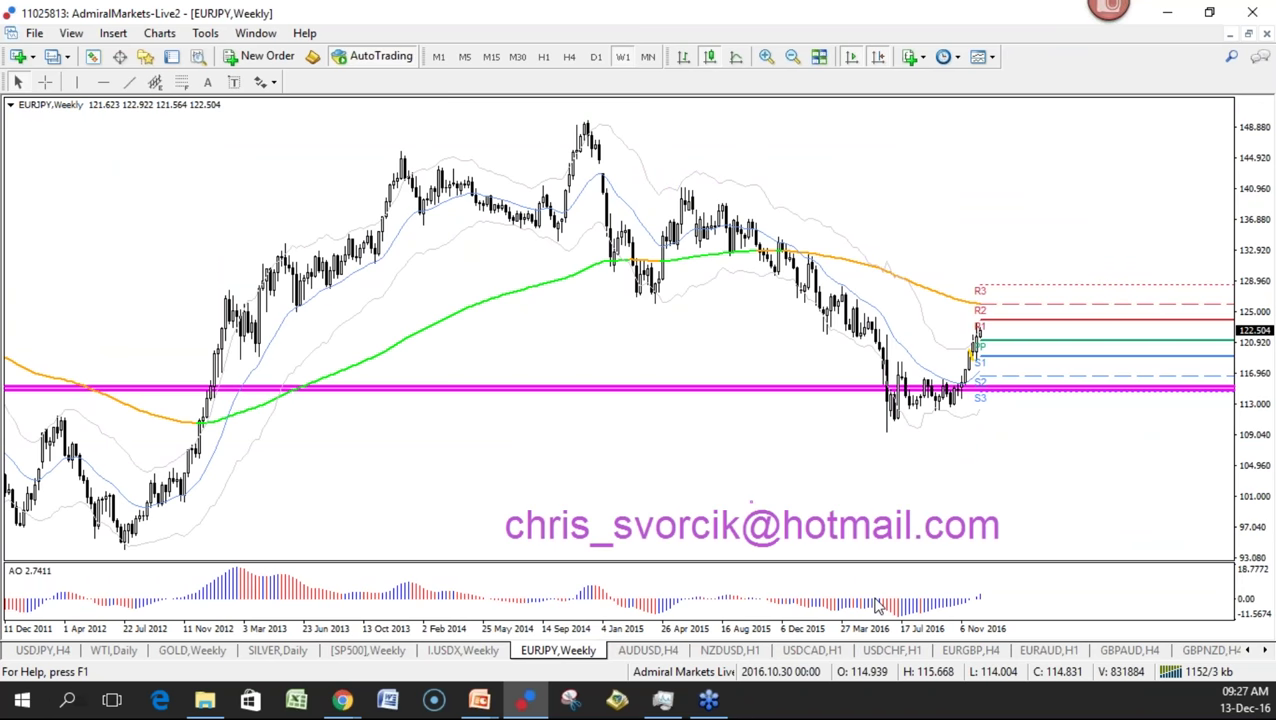
{"action": "mouse_move", "coordinate": [897, 634]}
{"action": "left_mouse_down"}
{"action": "mouse_move", "coordinate": [848, 635]}
{"action": "mouse_move", "coordinate": [886, 638]}
{"action": "left_mouse_up"}
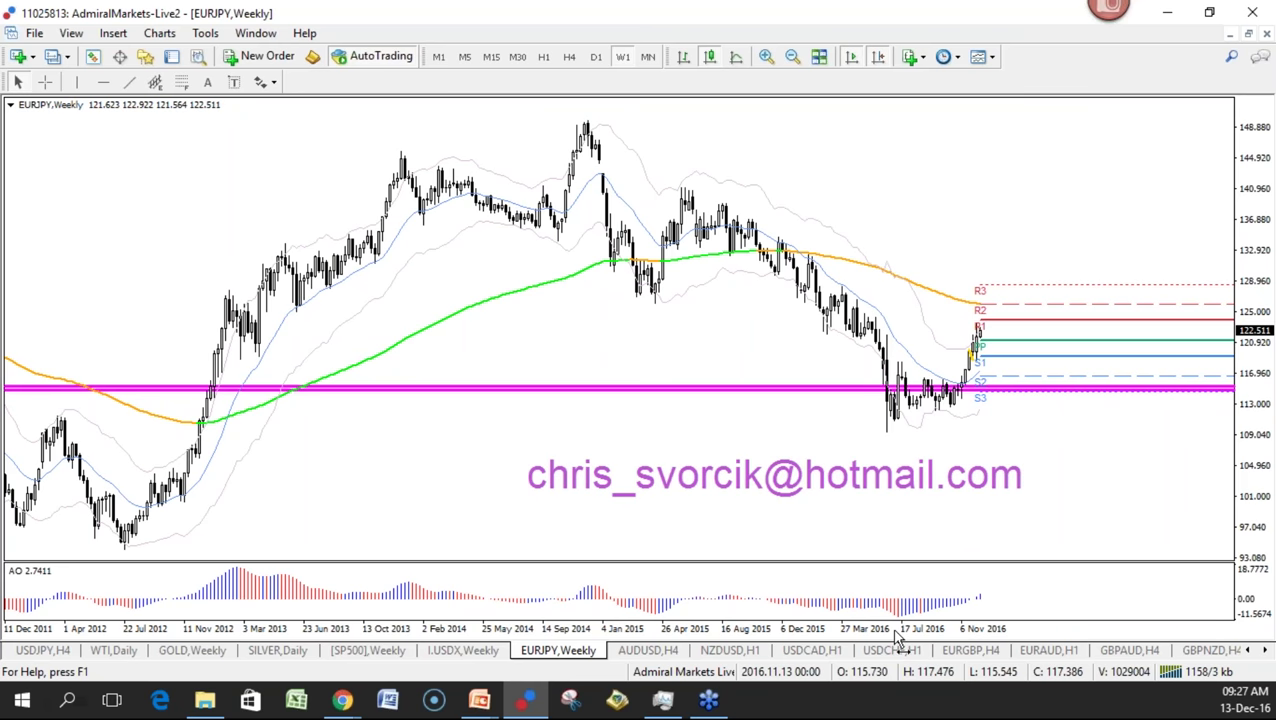
Examine EURJPY on the weekly, daily and one-hour timeframes at closer and wider zoom levels
{"action": "left_click_drag", "start_coordinate": [895, 632], "coordinate": [911, 640]}
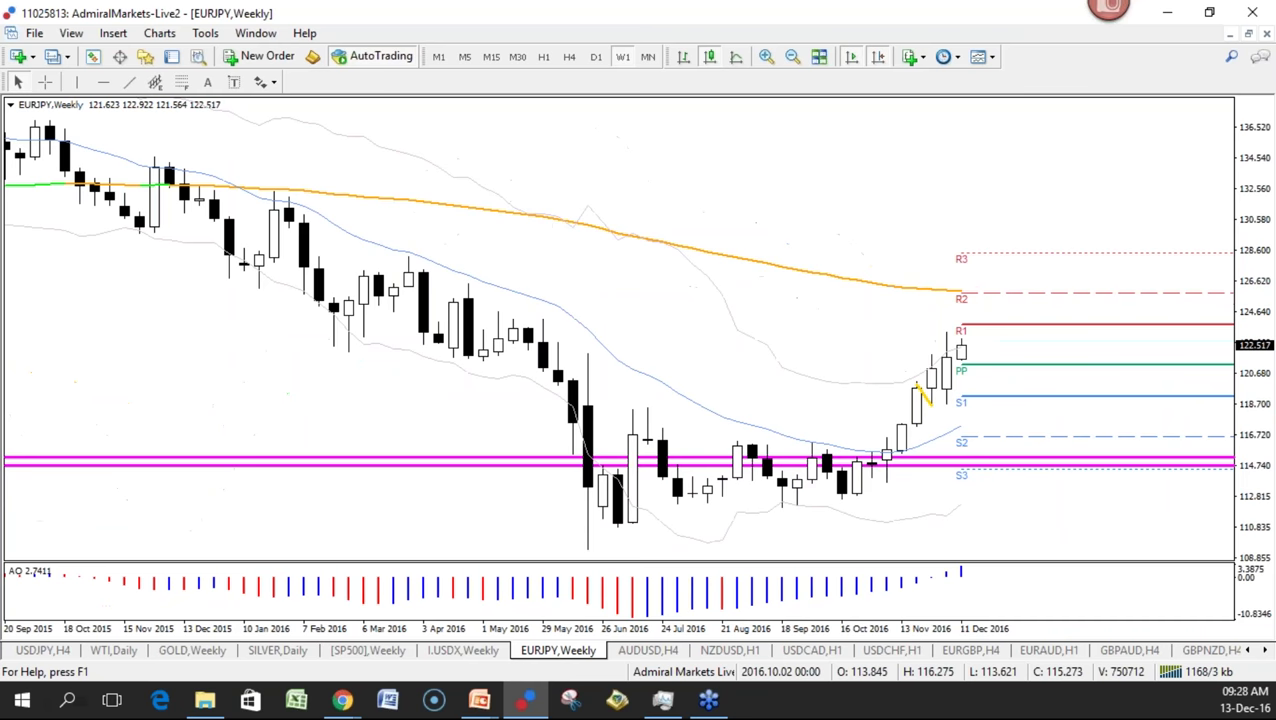
{"action": "left_click", "coordinate": [598, 60]}
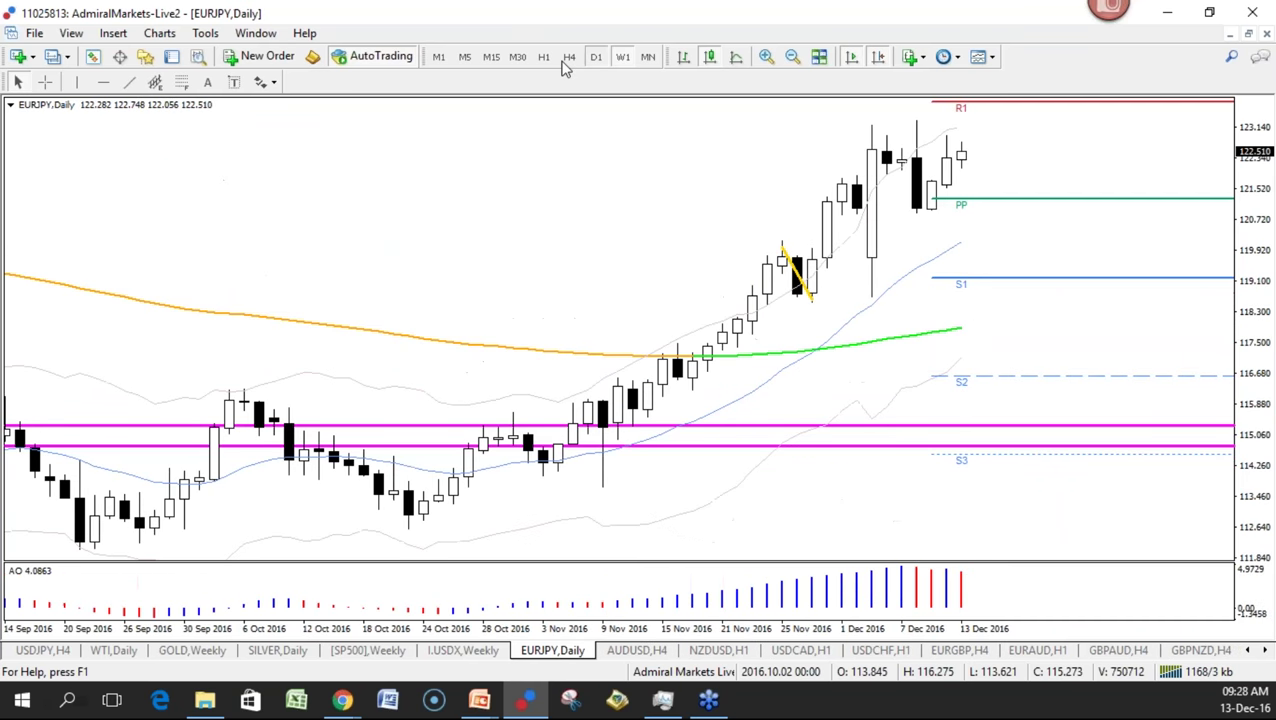
{"action": "key", "text": "minus"}
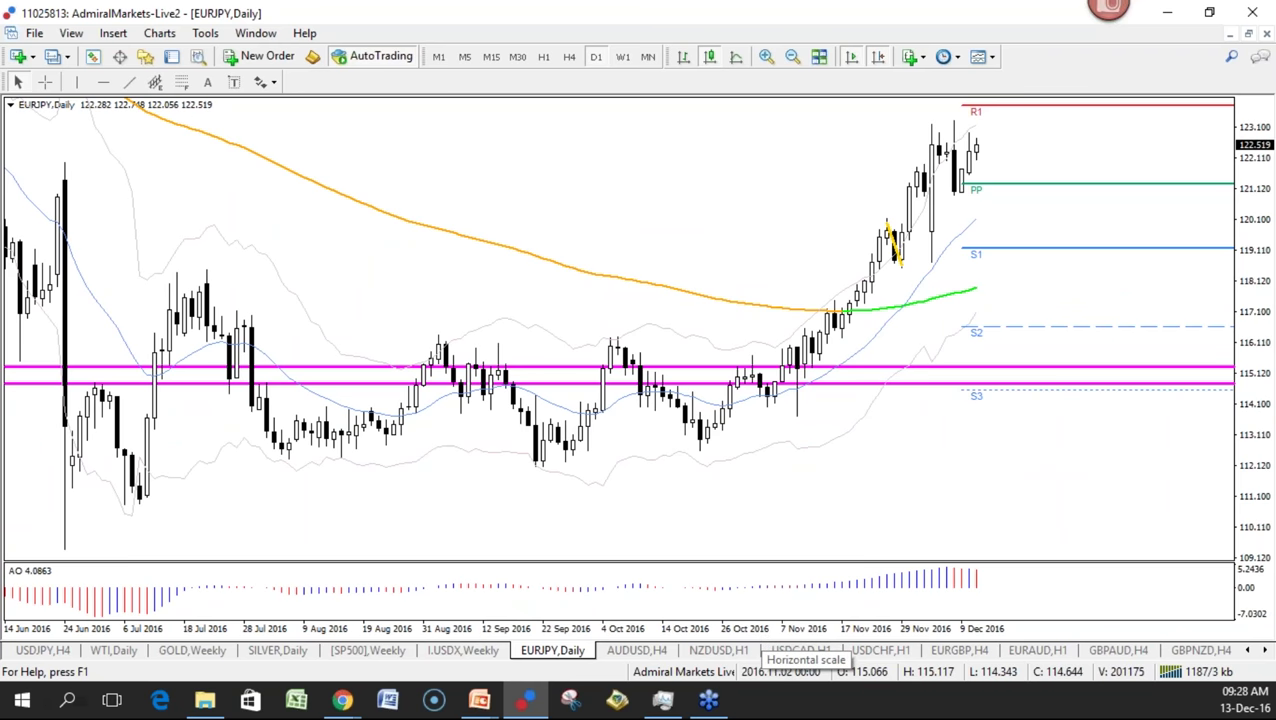
{"action": "left_click", "coordinate": [622, 57]}
{"action": "left_click", "coordinate": [544, 57]}
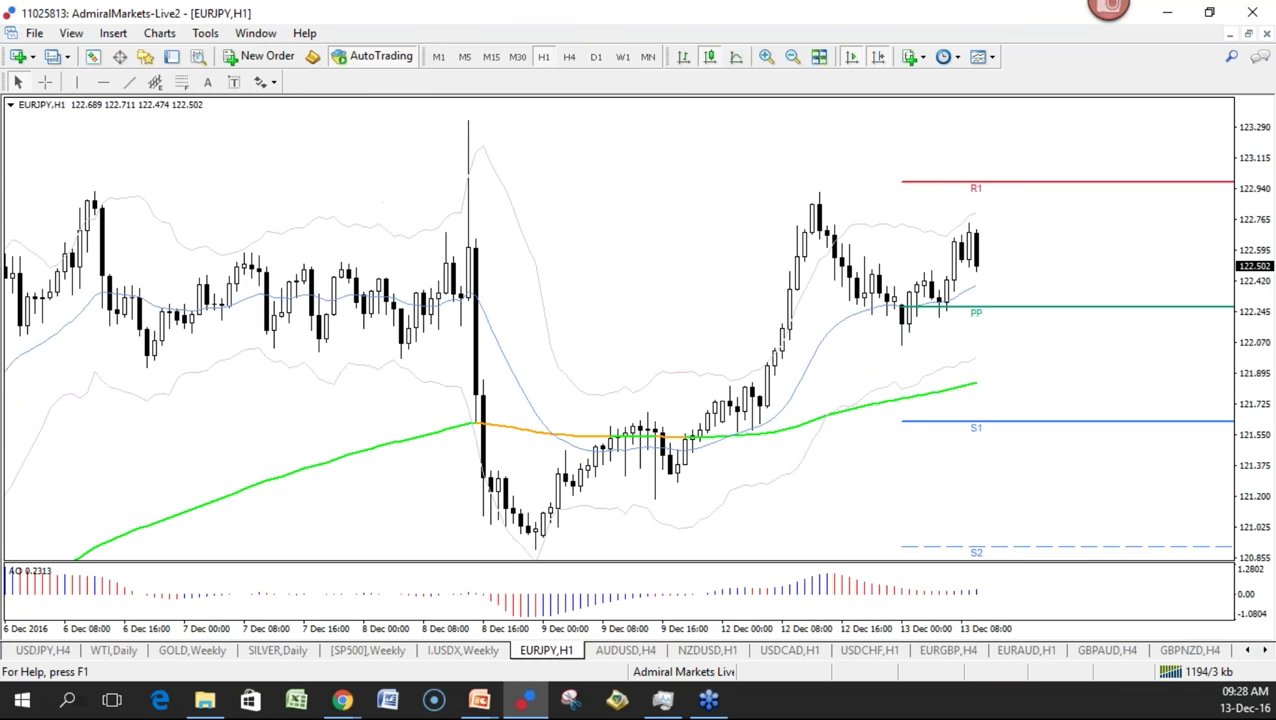
{"action": "left_click_drag", "start_coordinate": [975, 628], "coordinate": [690, 436]}
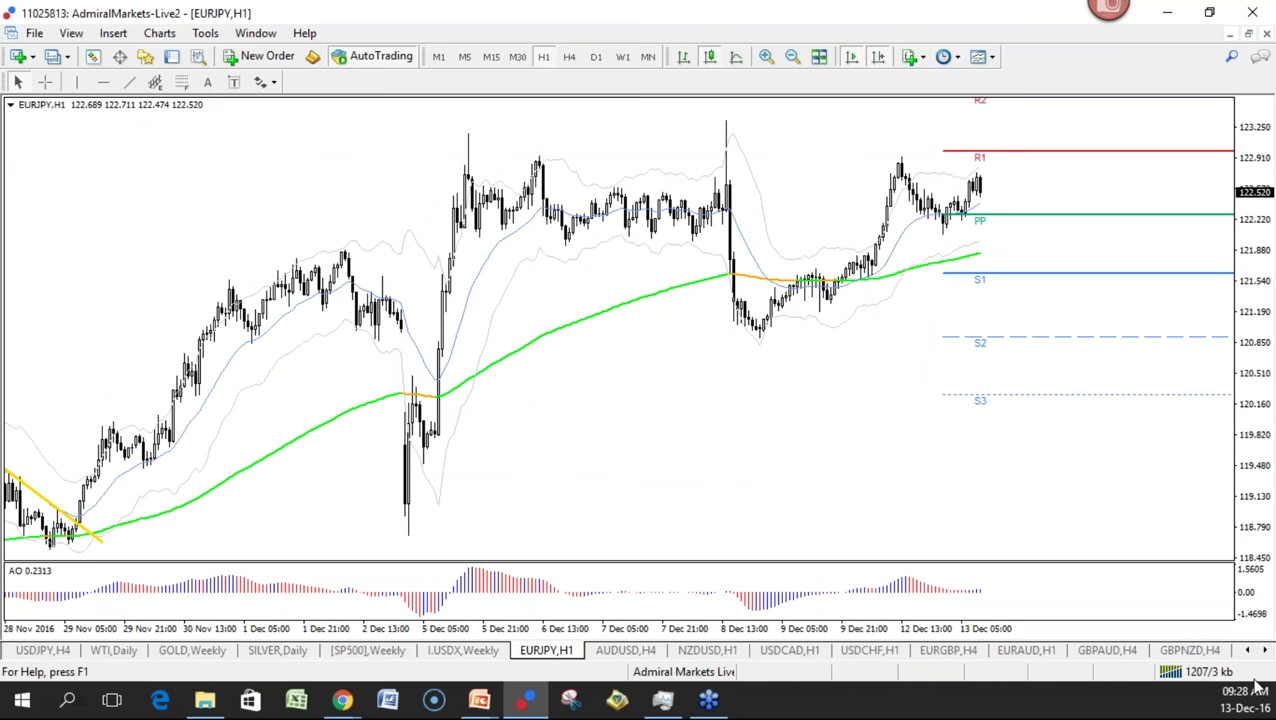
Find the GBPJPY,H4 chart at the far end of the open charts and bring it up
{"action": "left_click", "coordinate": [1267, 652]}
{"action": "left_click", "coordinate": [1267, 652]}
{"action": "left_click", "coordinate": [1267, 652]}
{"action": "left_click", "coordinate": [1266, 652]}
{"action": "left_click", "coordinate": [1266, 652]}
{"action": "left_click", "coordinate": [1267, 653]}
{"action": "left_click", "coordinate": [1267, 652]}
{"action": "left_click", "coordinate": [1267, 652]}
{"action": "left_click", "coordinate": [1267, 652]}
{"action": "left_click", "coordinate": [1267, 652]}
{"action": "left_click", "coordinate": [1267, 652]}
{"action": "left_click", "coordinate": [1160, 651]}
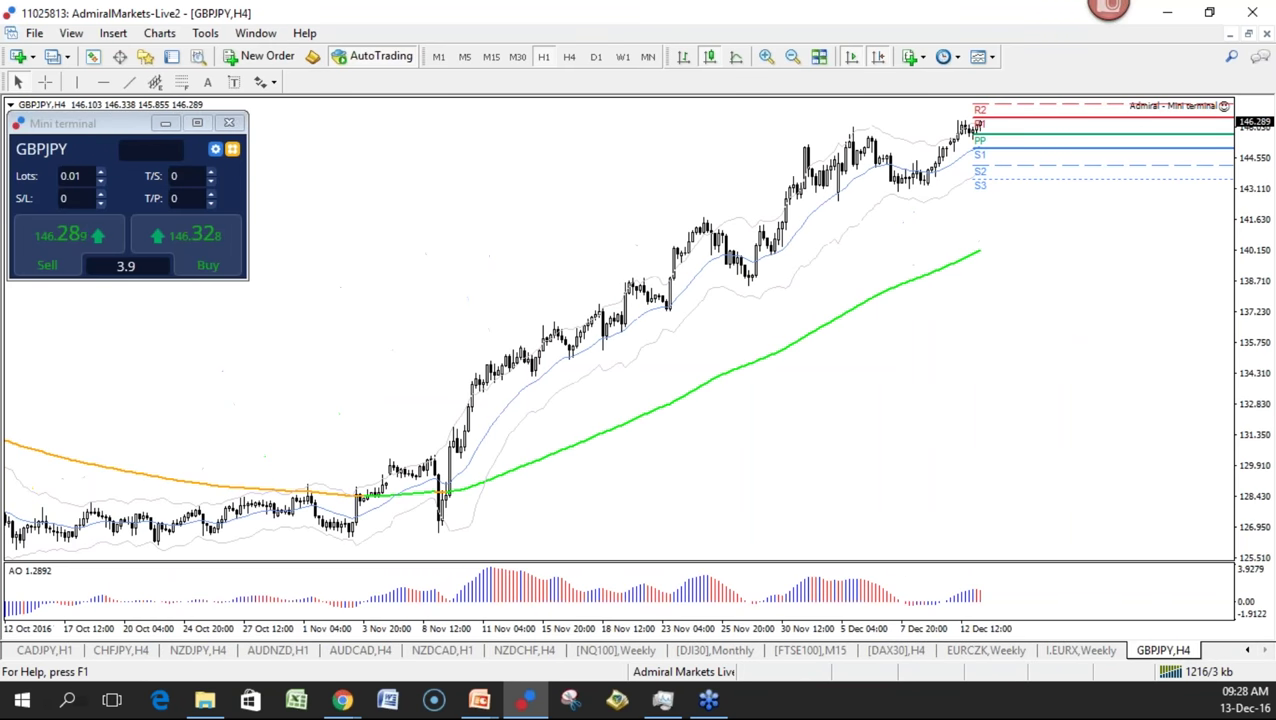
Move the GBPJPY,H4 chart forward in the chart order to just before NZDUSD,H1
{"action": "left_click", "coordinate": [1248, 651]}
{"action": "left_click", "coordinate": [1248, 651]}
{"action": "left_click", "coordinate": [1248, 651]}
{"action": "left_click", "coordinate": [1250, 651]}
{"action": "left_click", "coordinate": [1250, 651]}
{"action": "left_click", "coordinate": [1250, 651]}
{"action": "left_click", "coordinate": [1250, 651]}
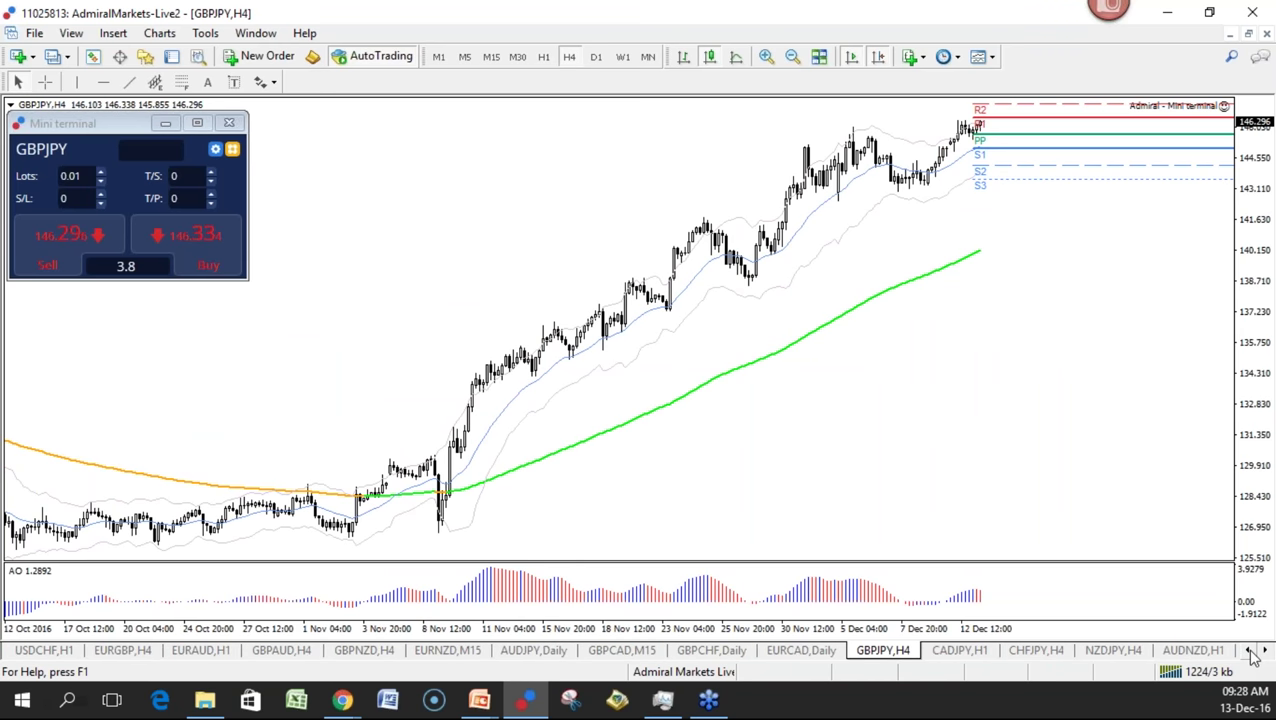
{"action": "left_click", "coordinate": [1250, 651]}
{"action": "left_click", "coordinate": [1250, 651]}
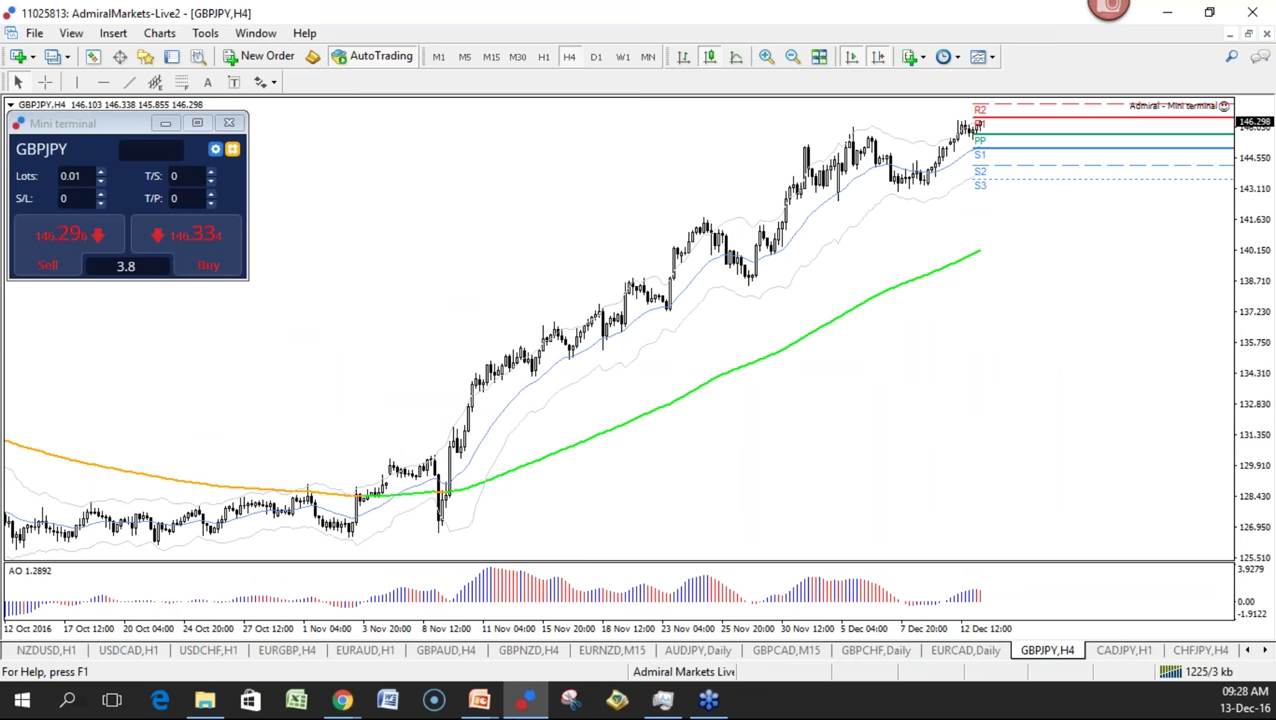
{"action": "left_click", "coordinate": [1250, 651]}
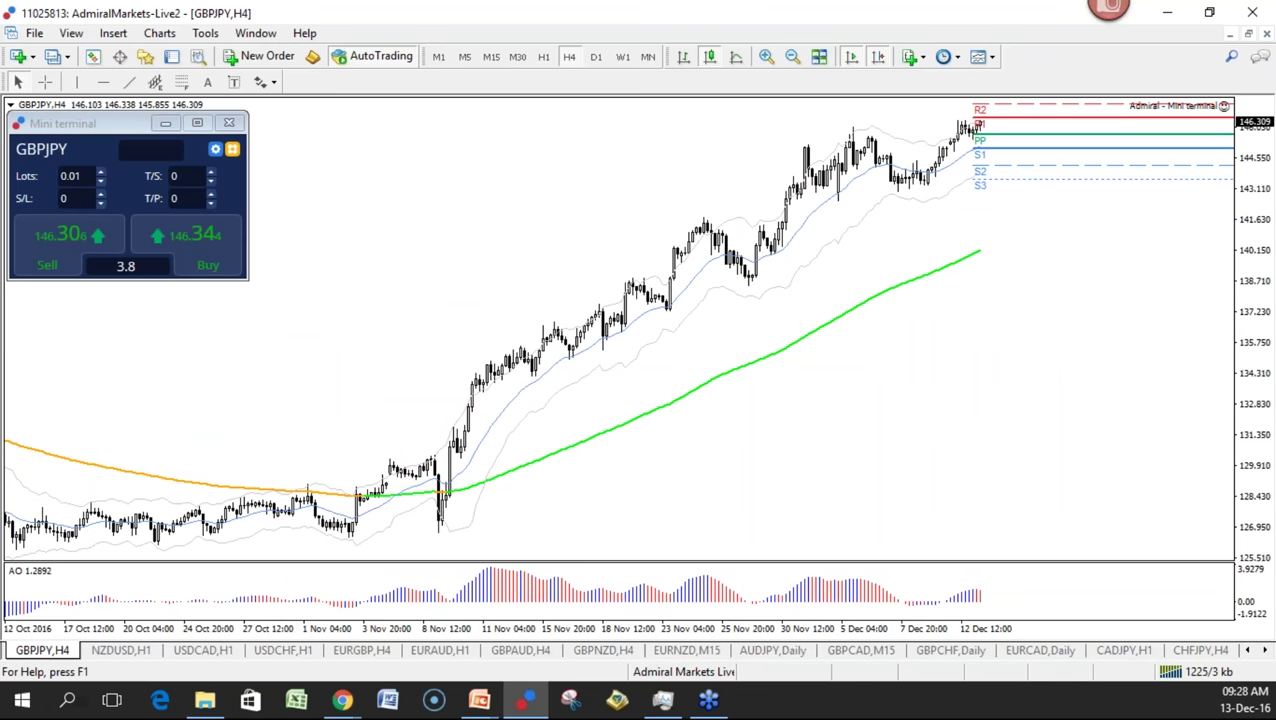
Reposition the GBPJPY,H4 chart in the chart order between EURJPY,H1 and AUDUSD,H4
{"action": "left_click", "coordinate": [1240, 649]}
{"action": "left_click", "coordinate": [1246, 649]}
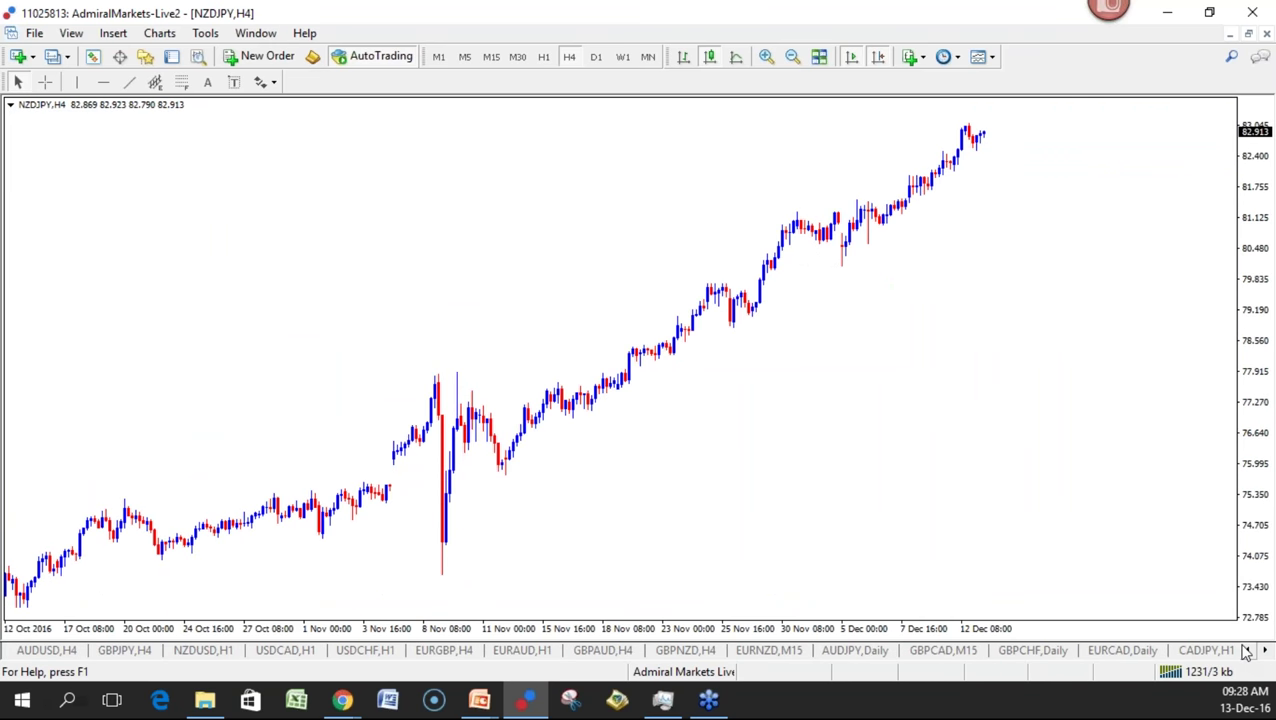
{"action": "left_click", "coordinate": [1246, 651]}
{"action": "left_click", "coordinate": [1246, 651]}
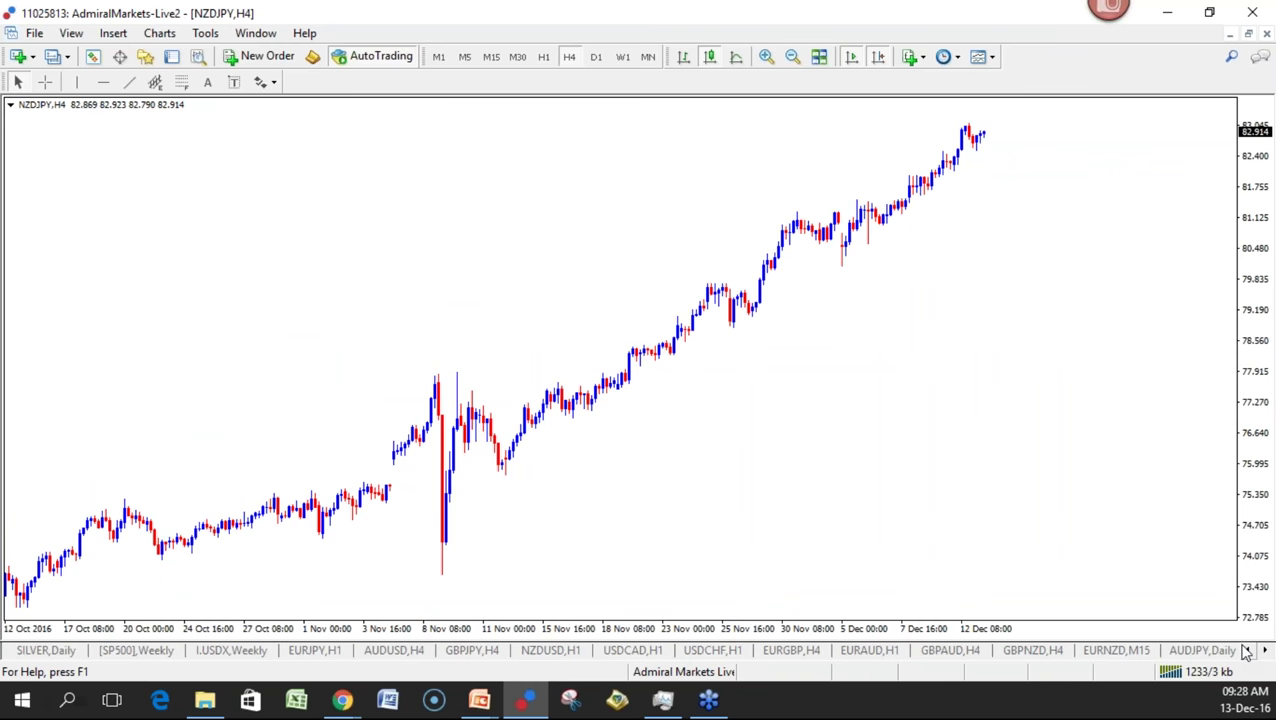
{"action": "left_click", "coordinate": [1246, 651]}
{"action": "left_click", "coordinate": [578, 651]}
{"action": "left_click_drag", "start_coordinate": [578, 651], "coordinate": [446, 651]}
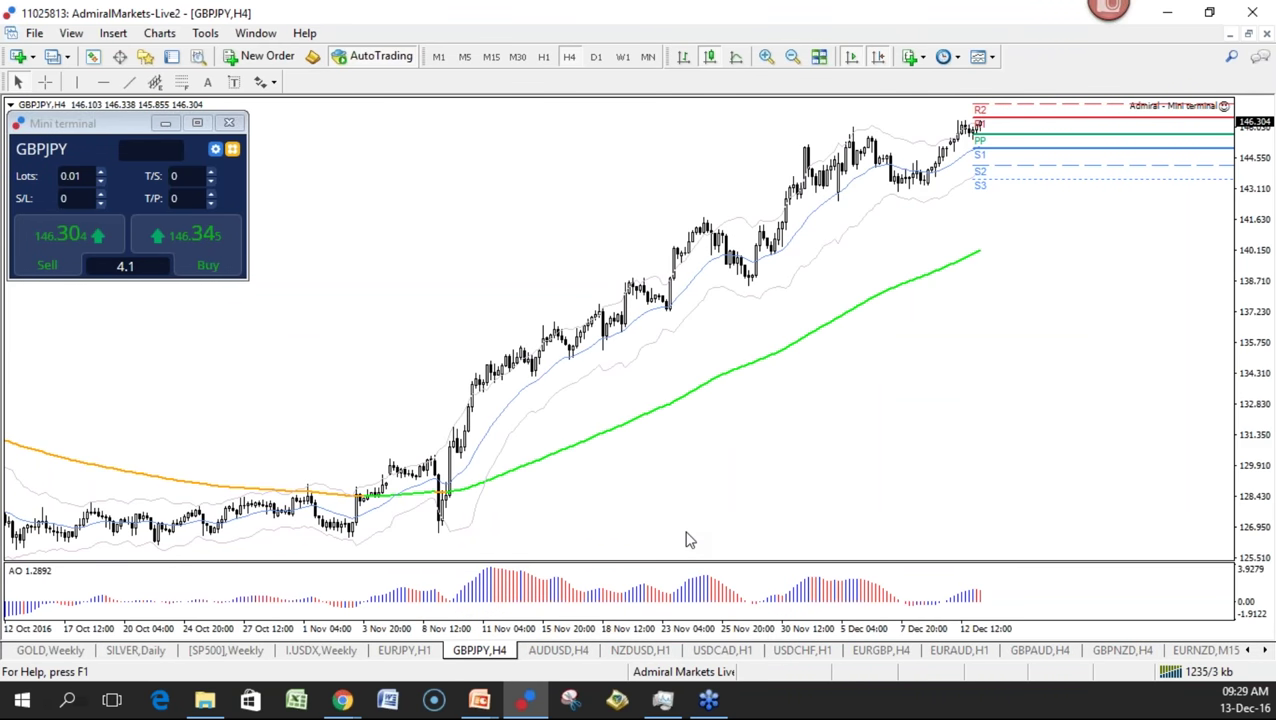
Examine GBPJPY on the one-hour and four-hour timeframes at different zoom levels
{"action": "left_click", "coordinate": [543, 58]}
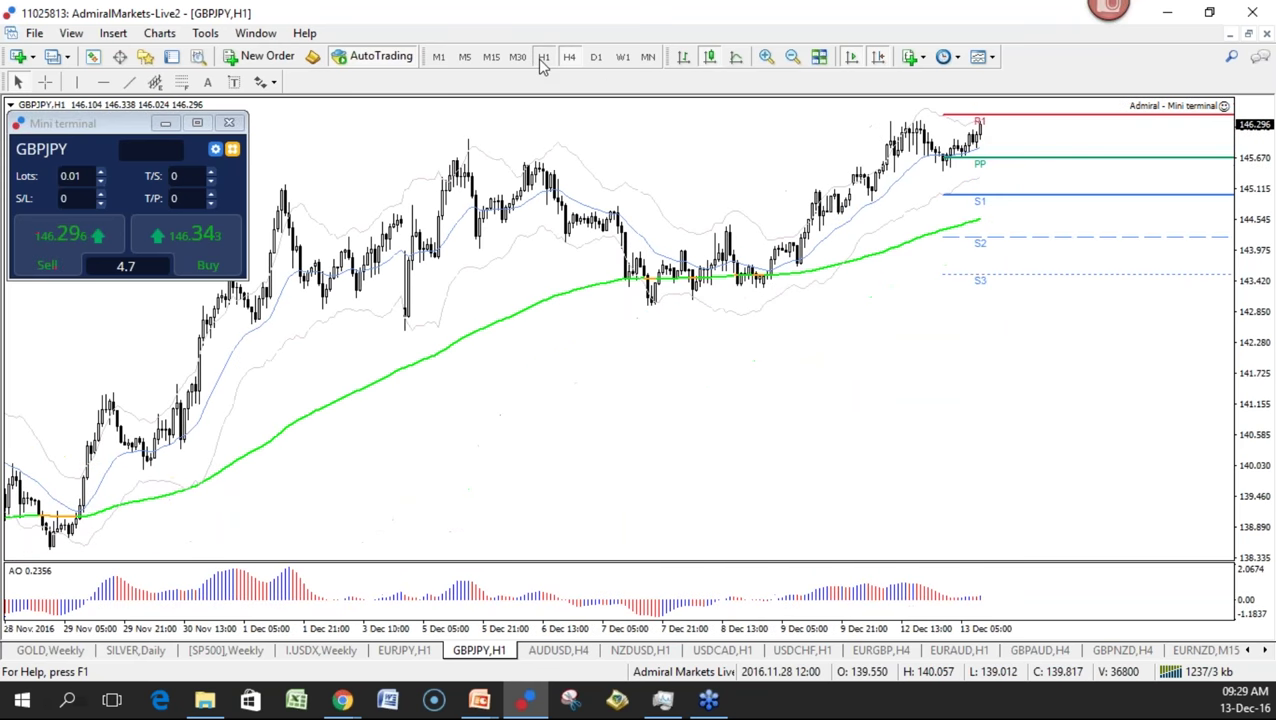
{"action": "left_click", "coordinate": [574, 57]}
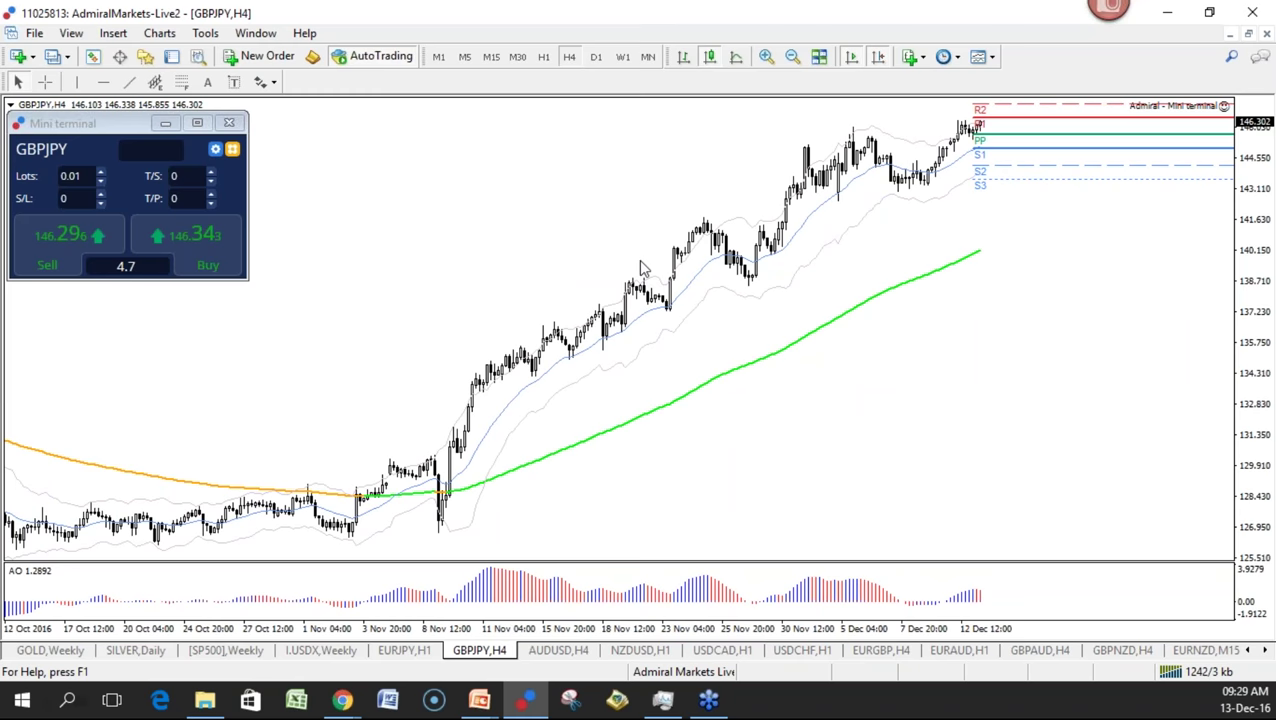
{"action": "key", "text": "plus"}
{"action": "key", "text": "plus"}
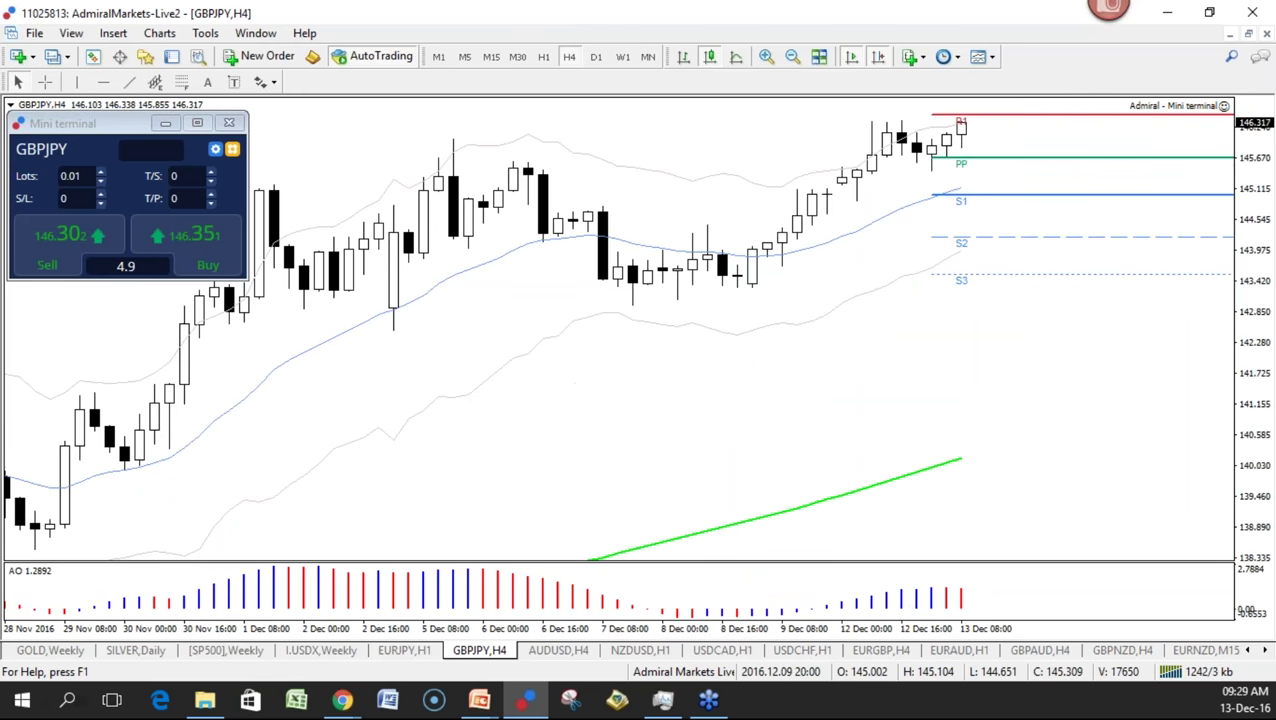
{"action": "key", "text": "minus"}
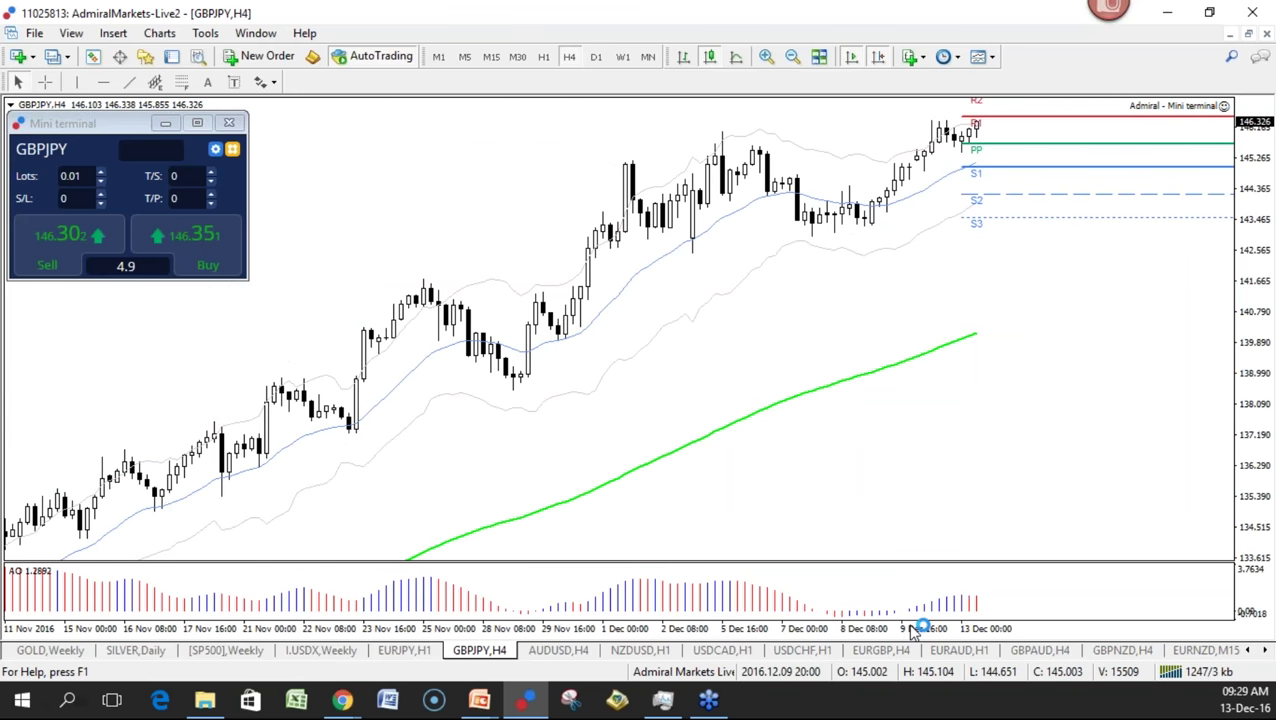
{"action": "left_click", "coordinate": [538, 64]}
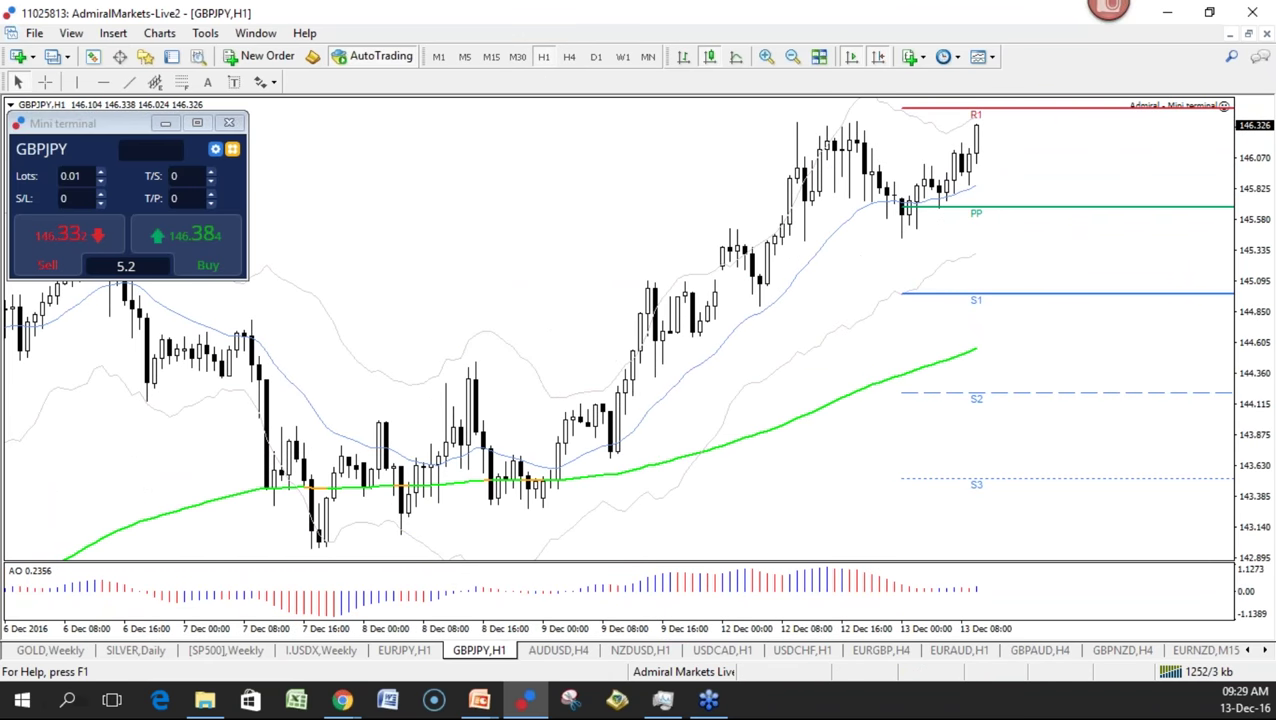
{"action": "left_click", "coordinate": [562, 651]}
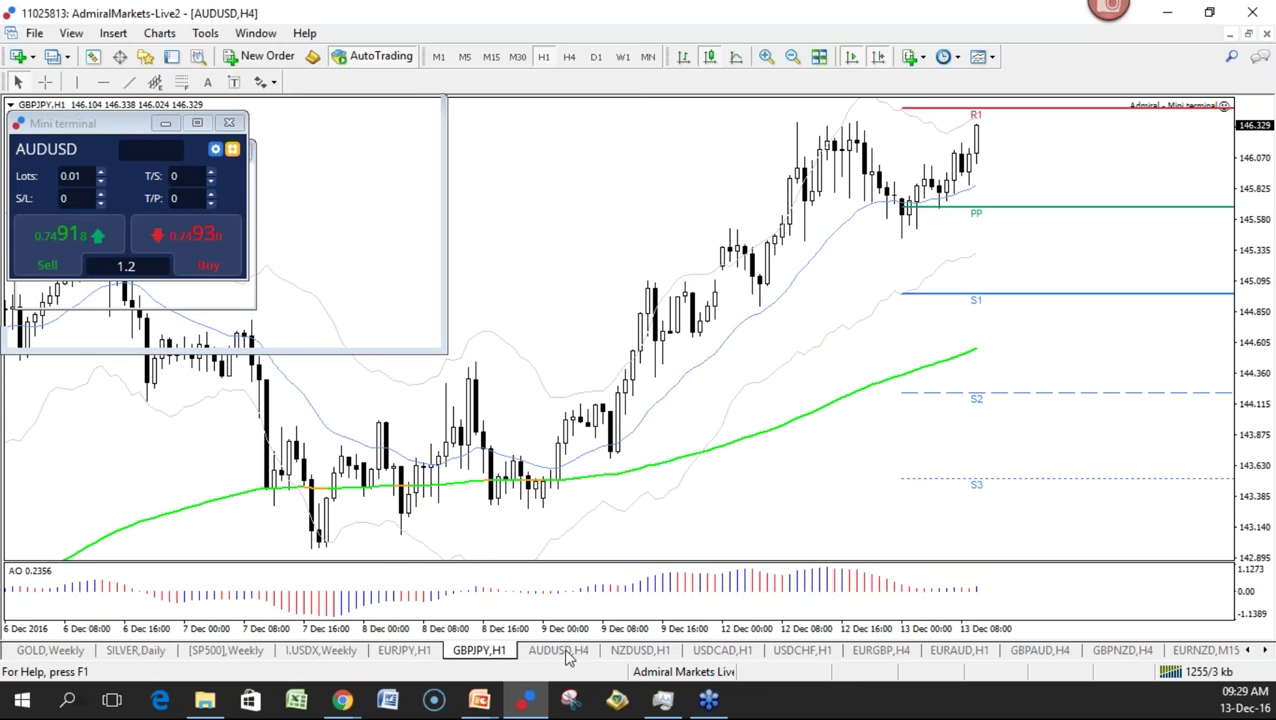
{"action": "left_click", "coordinate": [490, 656]}
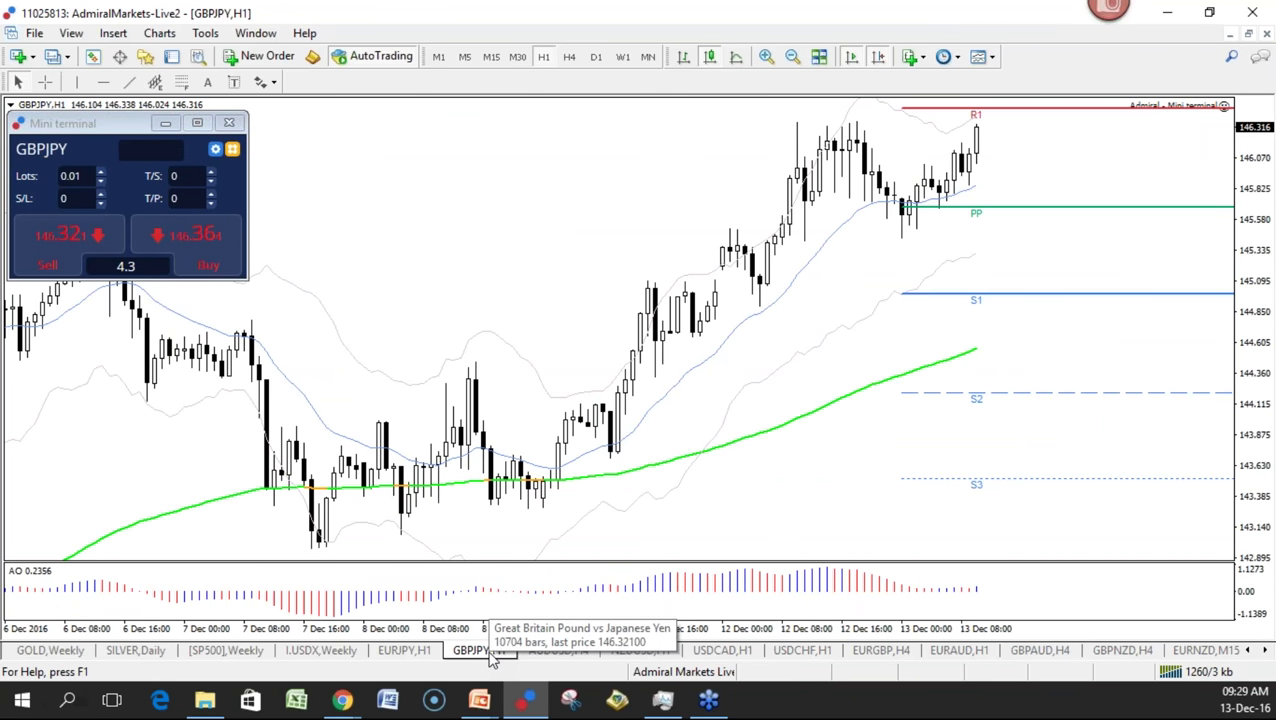
Open the AUDUSD four-hour chart and temporarily sketch the triangle formed by the horizontal resistance and the rising trendline
{"action": "left_click", "coordinate": [562, 656]}
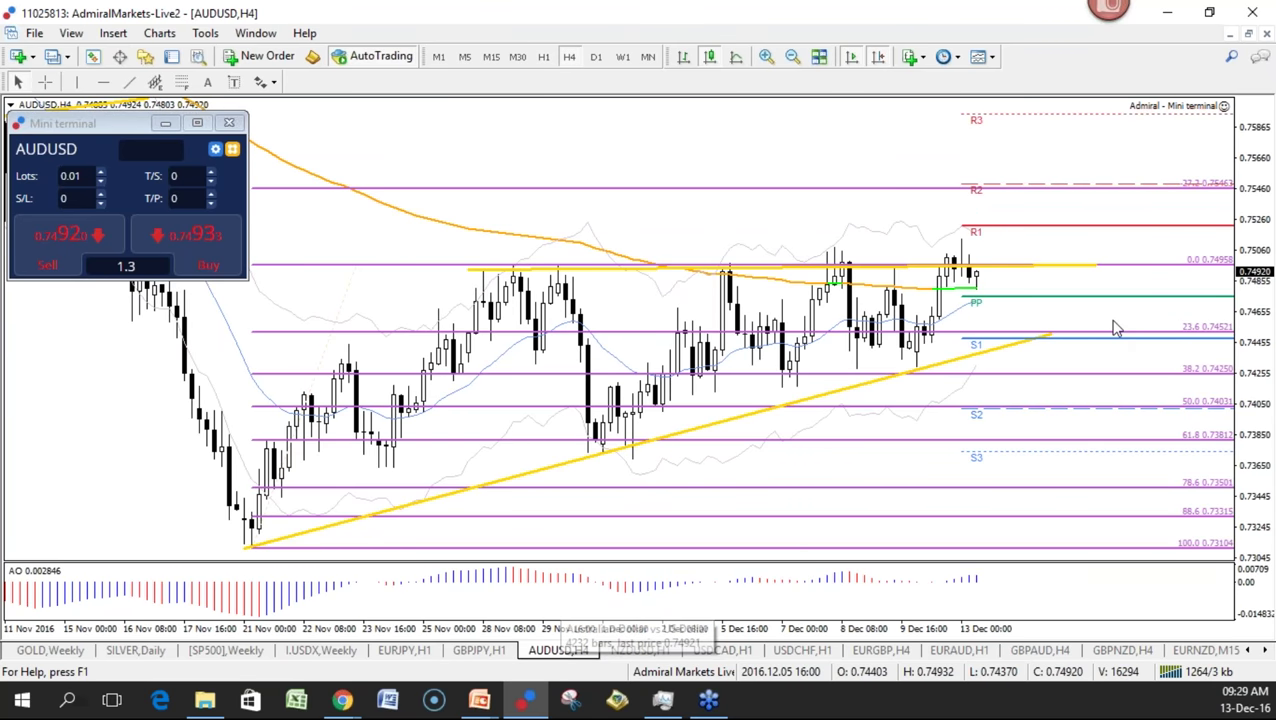
{"action": "mouse_move", "coordinate": [464, 269]}
{"action": "left_mouse_down"}
{"action": "mouse_move", "coordinate": [1028, 296]}
{"action": "mouse_move", "coordinate": [32, 615]}
{"action": "left_mouse_up"}
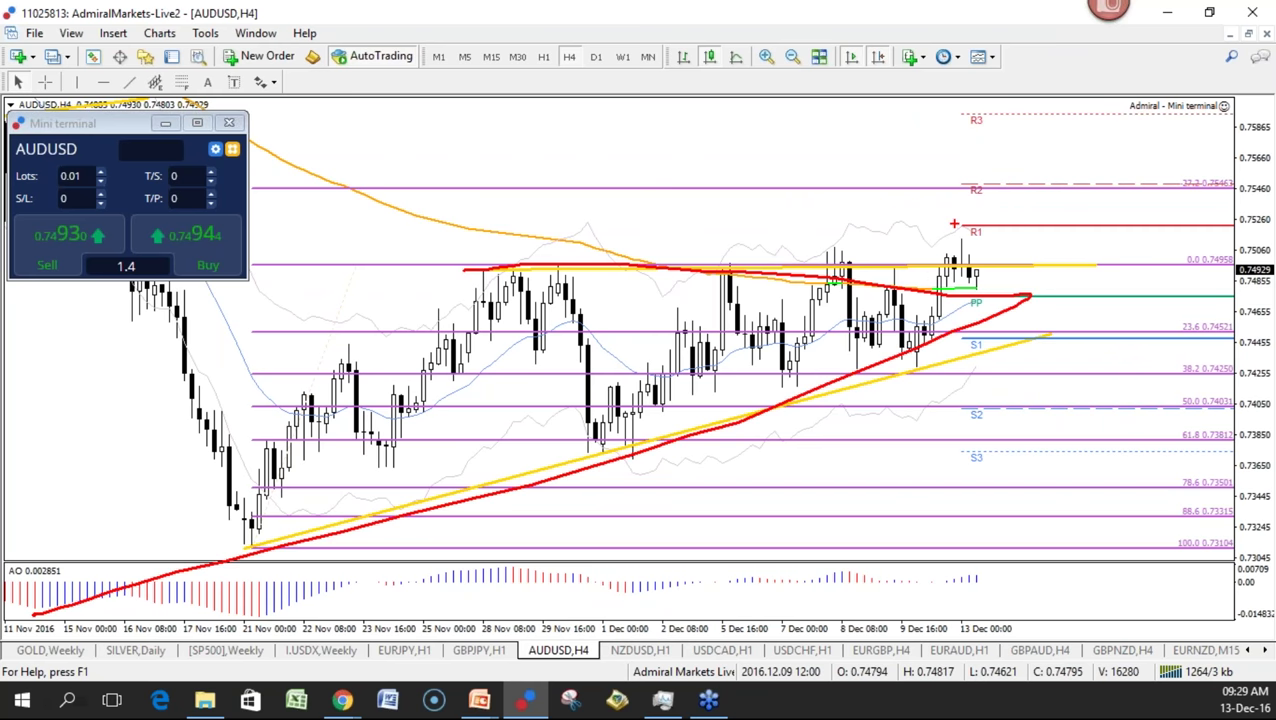
{"action": "key", "text": "Escape"}
Switch AUDUSD to daily and temporarily sketch a bullish zigzag breakout from the November low, a horizontal level above it and a downward path
{"action": "left_click", "coordinate": [596, 56]}
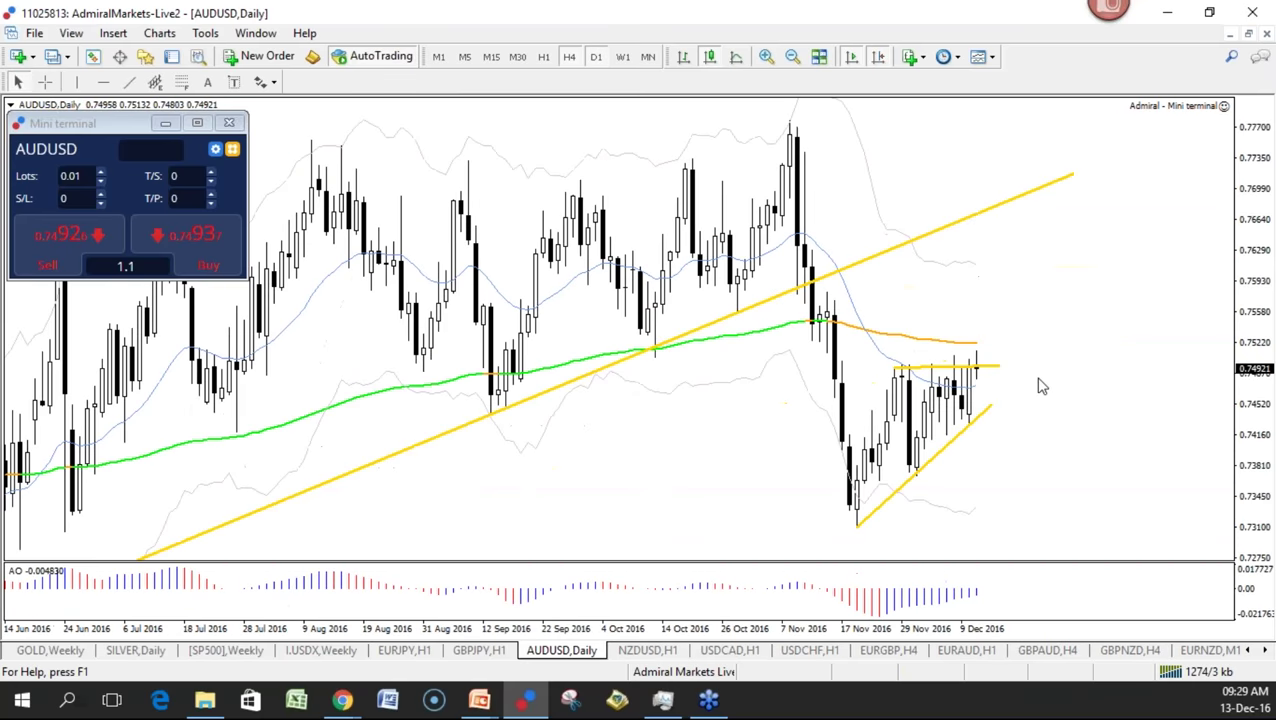
{"action": "mouse_move", "coordinate": [889, 457]}
{"action": "left_mouse_down"}
{"action": "mouse_move", "coordinate": [854, 531]}
{"action": "mouse_move", "coordinate": [970, 400]}
{"action": "mouse_move", "coordinate": [1020, 308]}
{"action": "mouse_move", "coordinate": [1028, 326]}
{"action": "left_mouse_up"}
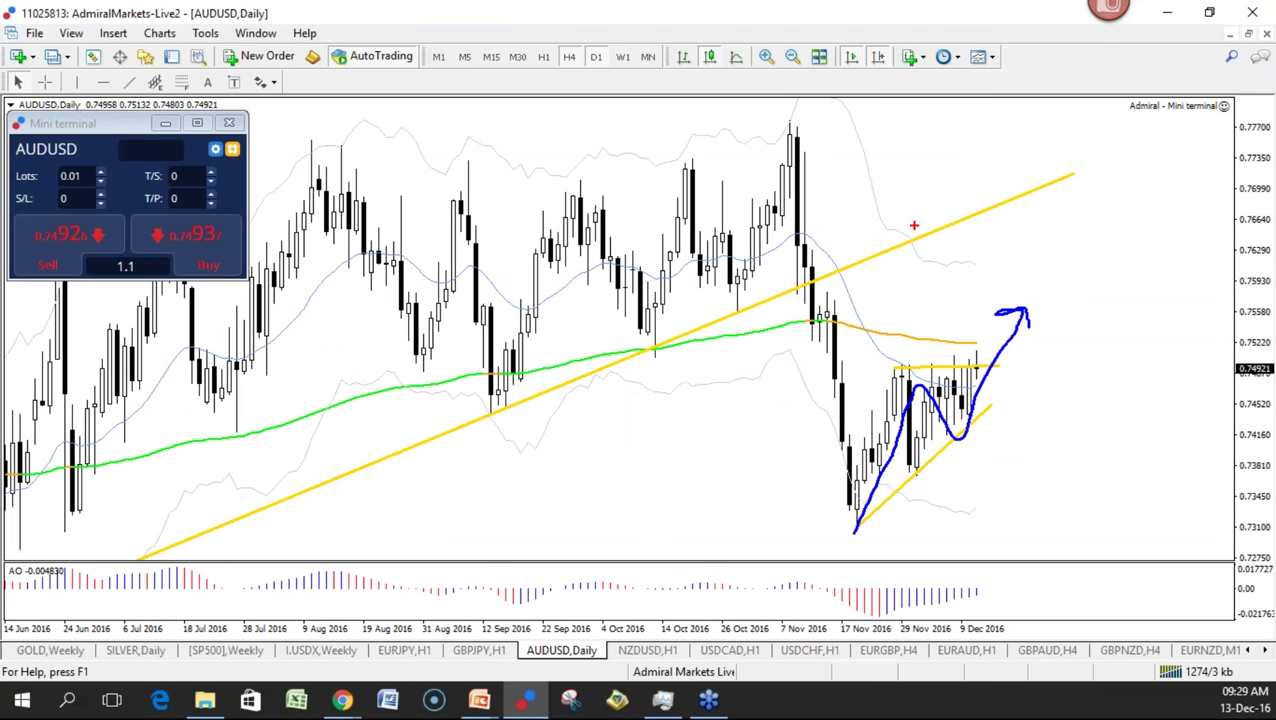
{"action": "left_click_drag", "start_coordinate": [916, 291], "coordinate": [1137, 290]}
{"action": "mouse_move", "coordinate": [773, 115]}
{"action": "left_mouse_down"}
{"action": "mouse_move", "coordinate": [860, 468]}
{"action": "mouse_move", "coordinate": [920, 477]}
{"action": "mouse_move", "coordinate": [1055, 295]}
{"action": "mouse_move", "coordinate": [1124, 518]}
{"action": "mouse_move", "coordinate": [1154, 516]}
{"action": "left_mouse_up"}
{"action": "key", "text": "Escape"}
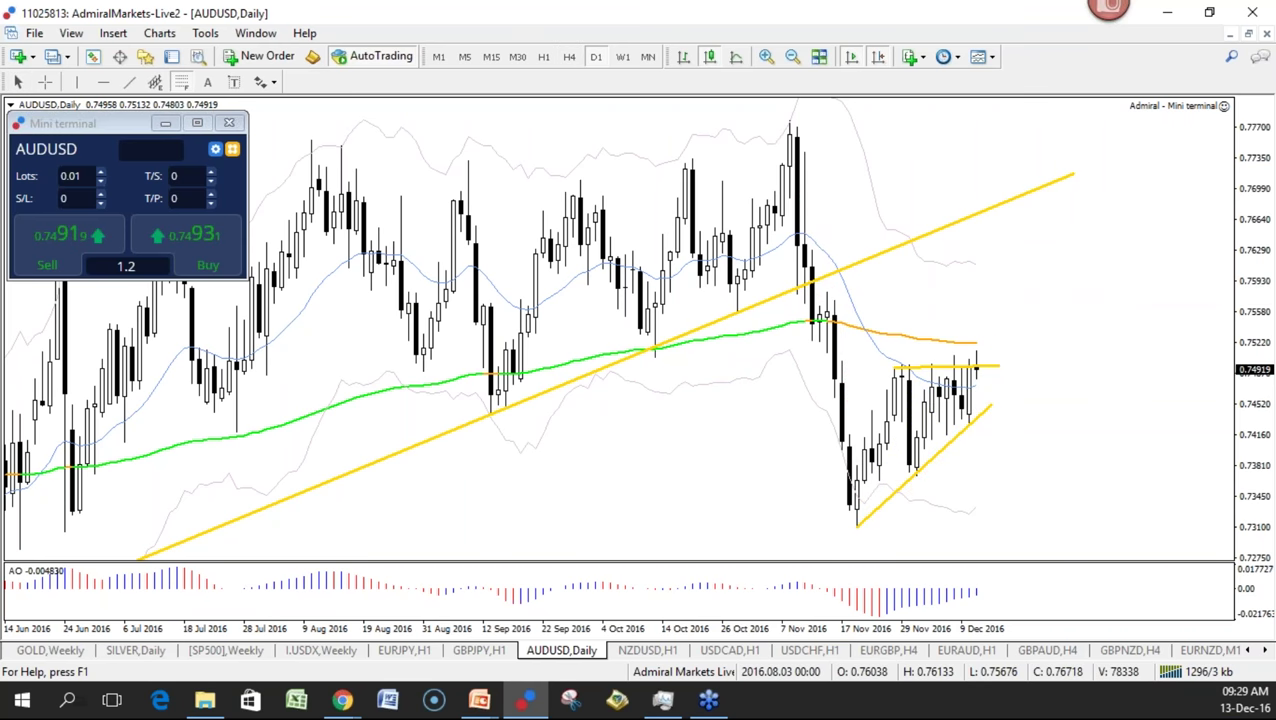
Draw a Fibonacci retracement on the AUDUSD daily chart from the November low at 0.73104 up to 0.74979, and view it on the four-hour chart
{"action": "left_click_drag", "start_coordinate": [858, 528], "coordinate": [917, 364]}
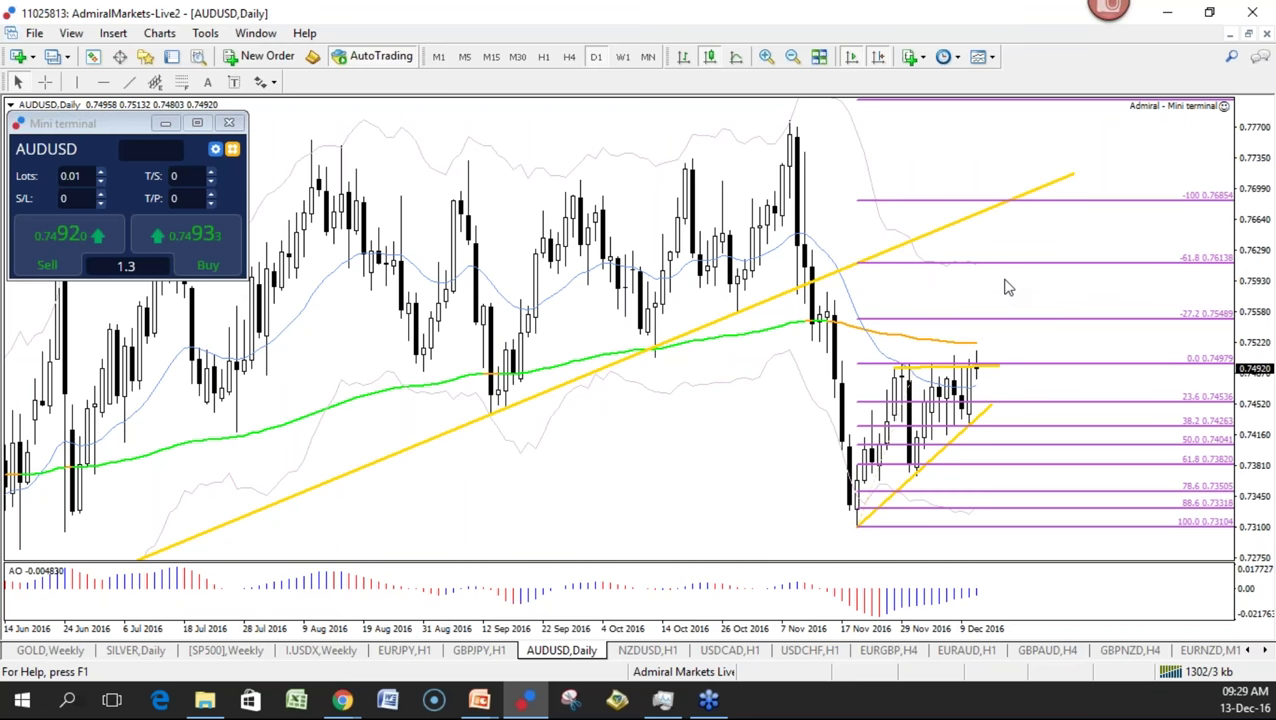
{"action": "left_click", "coordinate": [562, 57]}
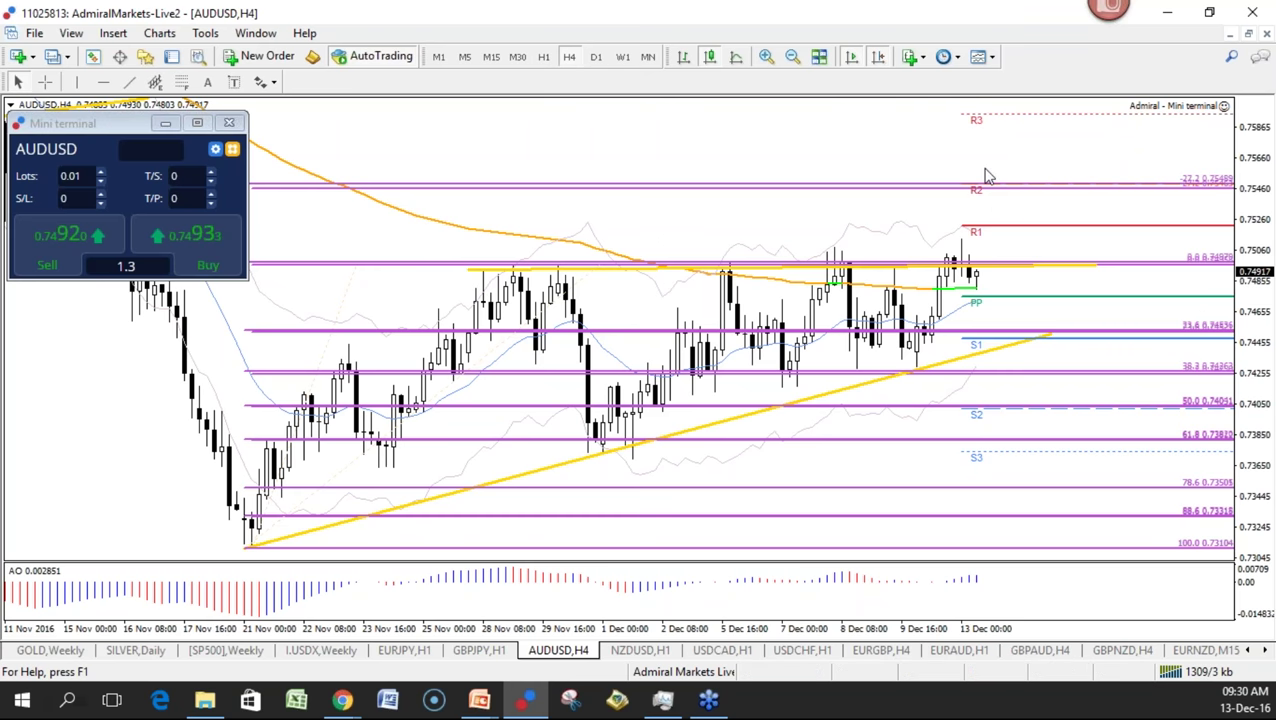
Temporarily mark the R2 and -27.2 target zone, the higher lows above the trendline, and an upward breakout arrow toward the target
{"action": "key", "text": "ctrl+2"}
{"action": "left_click_drag", "start_coordinate": [986, 186], "coordinate": [1046, 190]}
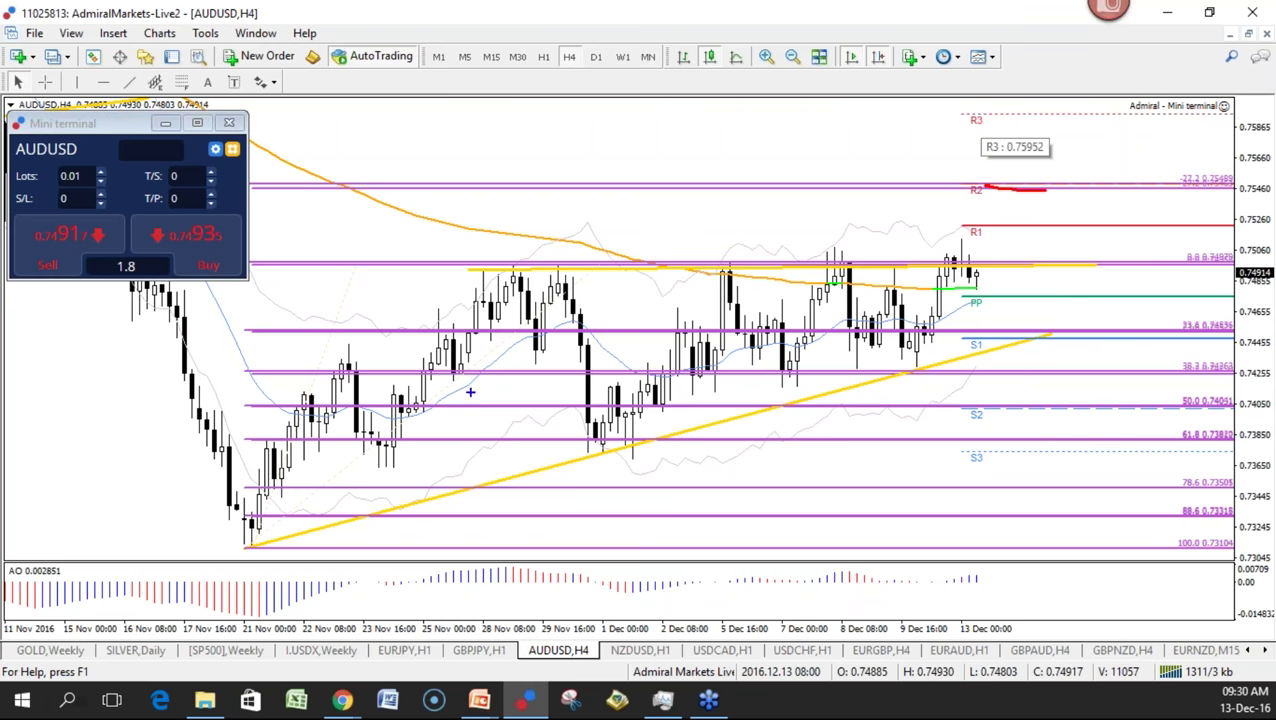
{"action": "left_click_drag", "start_coordinate": [680, 328], "coordinate": [900, 326]}
{"action": "left_click_drag", "start_coordinate": [712, 376], "coordinate": [796, 385]}
{"action": "left_click_drag", "start_coordinate": [883, 358], "coordinate": [963, 358]}
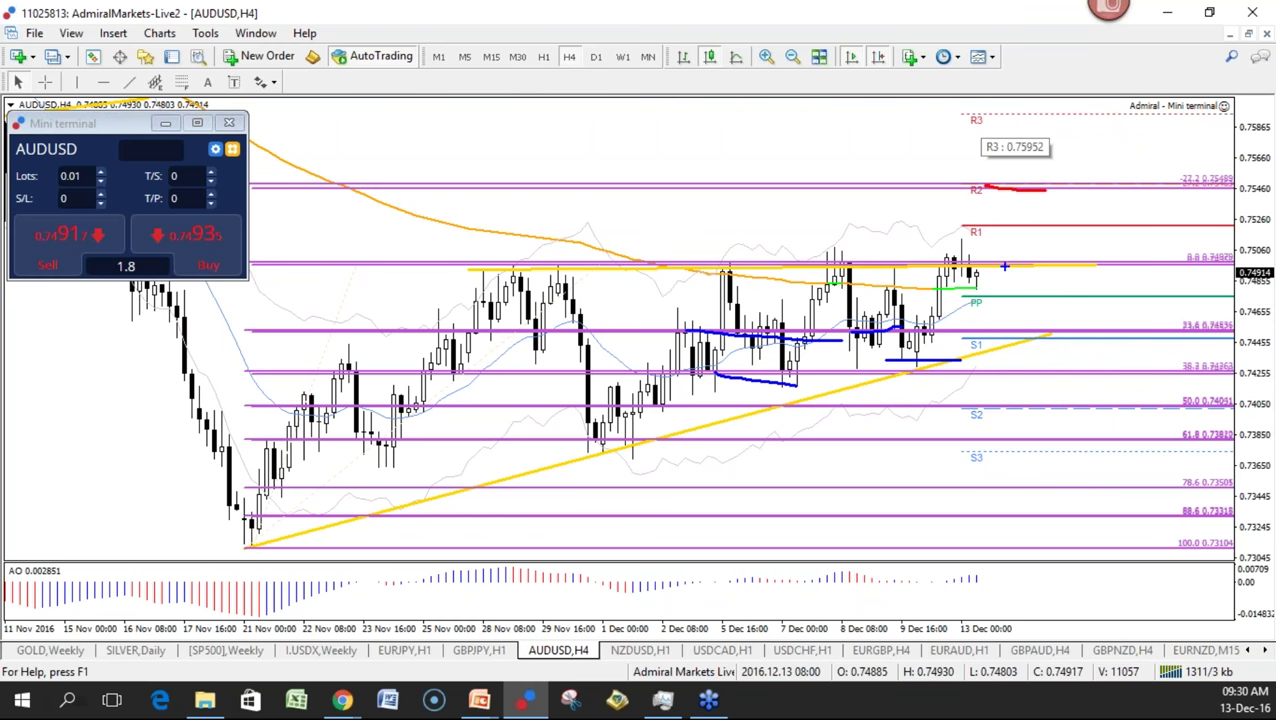
{"action": "mouse_move", "coordinate": [995, 265]}
{"action": "left_mouse_down"}
{"action": "mouse_move", "coordinate": [1024, 196]}
{"action": "mouse_move", "coordinate": [1034, 212]}
{"action": "mouse_move", "coordinate": [982, 240]}
{"action": "mouse_move", "coordinate": [1052, 197]}
{"action": "left_mouse_up"}
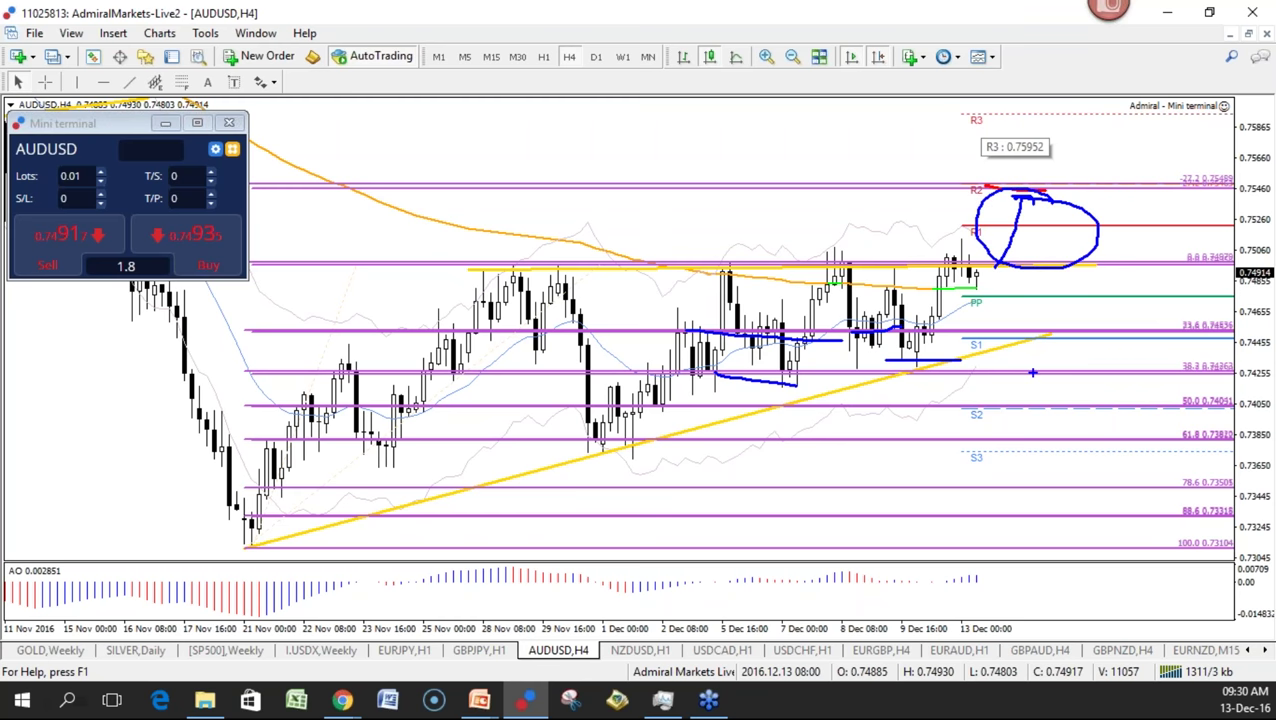
{"action": "key", "text": "Escape"}
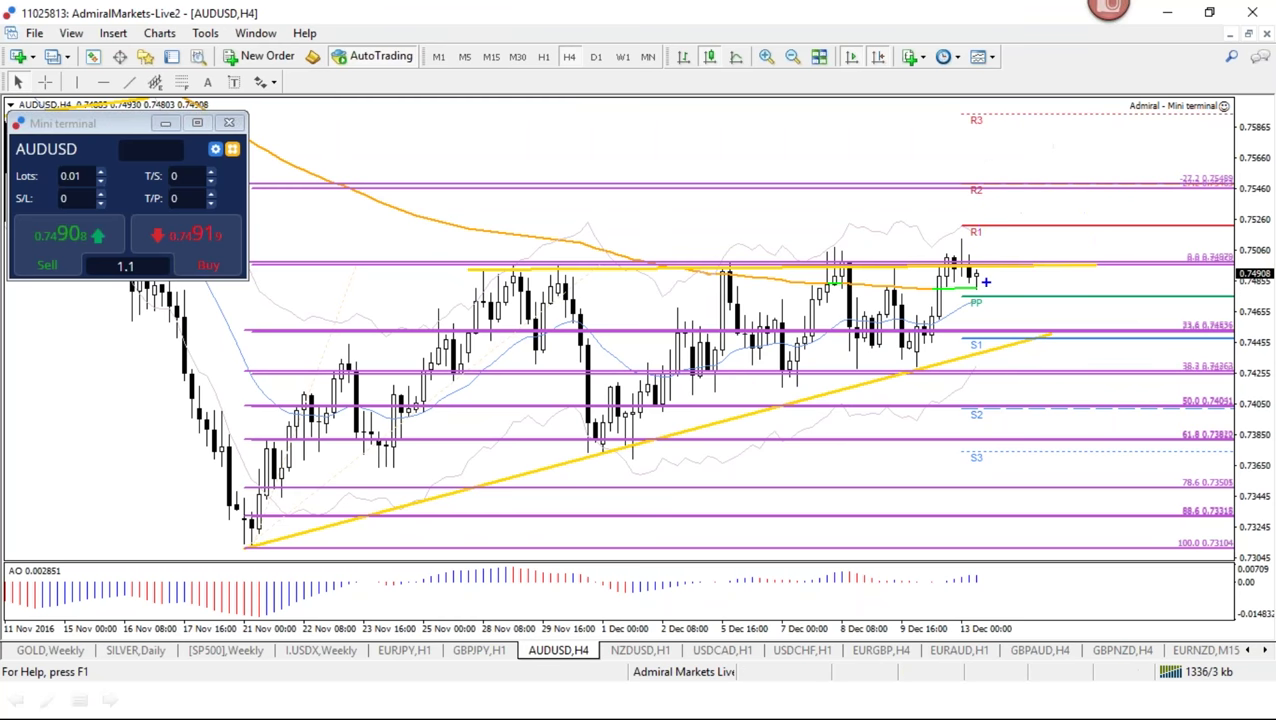
Temporarily sketch a break above the horizontal resistance, a shallow pullback and a rally to the R2 and -27.2 target zone, and clear it
{"action": "left_click_drag", "start_coordinate": [974, 238], "coordinate": [979, 267]}
{"action": "mouse_move", "coordinate": [974, 234]}
{"action": "left_mouse_down"}
{"action": "mouse_move", "coordinate": [1025, 249]}
{"action": "mouse_move", "coordinate": [1058, 180]}
{"action": "mouse_move", "coordinate": [1068, 188]}
{"action": "mouse_move", "coordinate": [1028, 186]}
{"action": "left_mouse_up"}
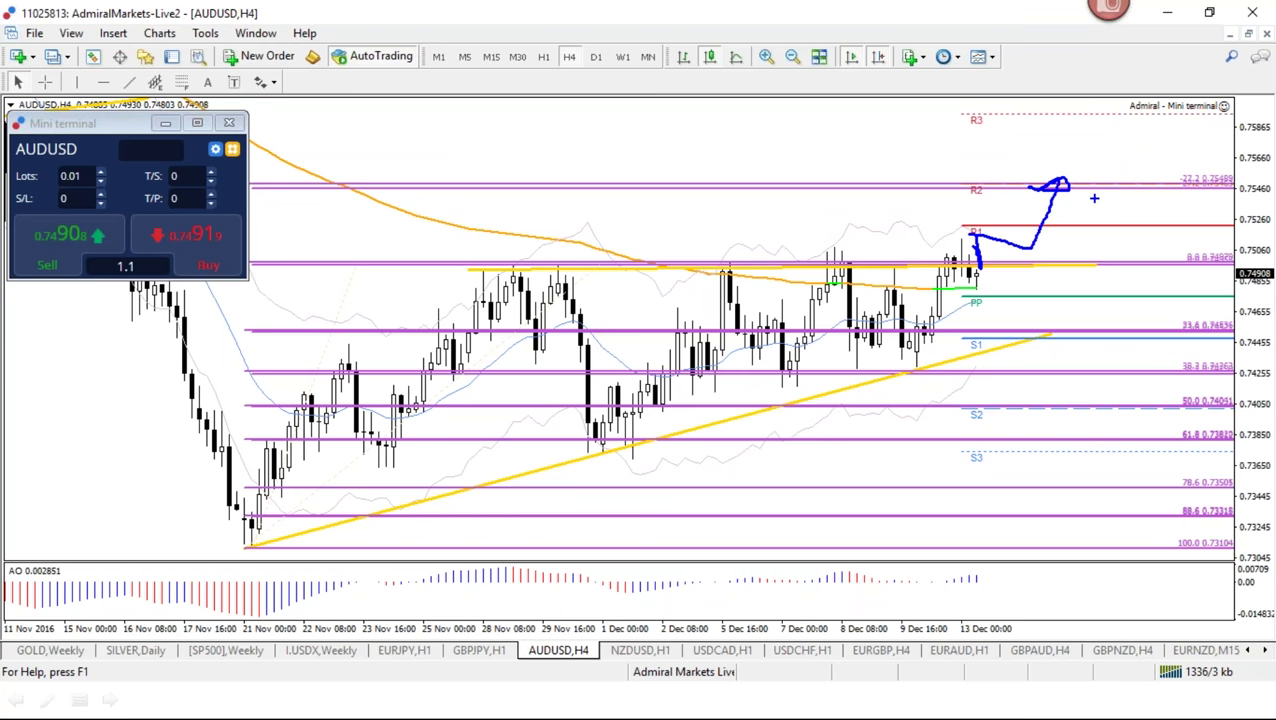
{"action": "key", "text": "Escape"}
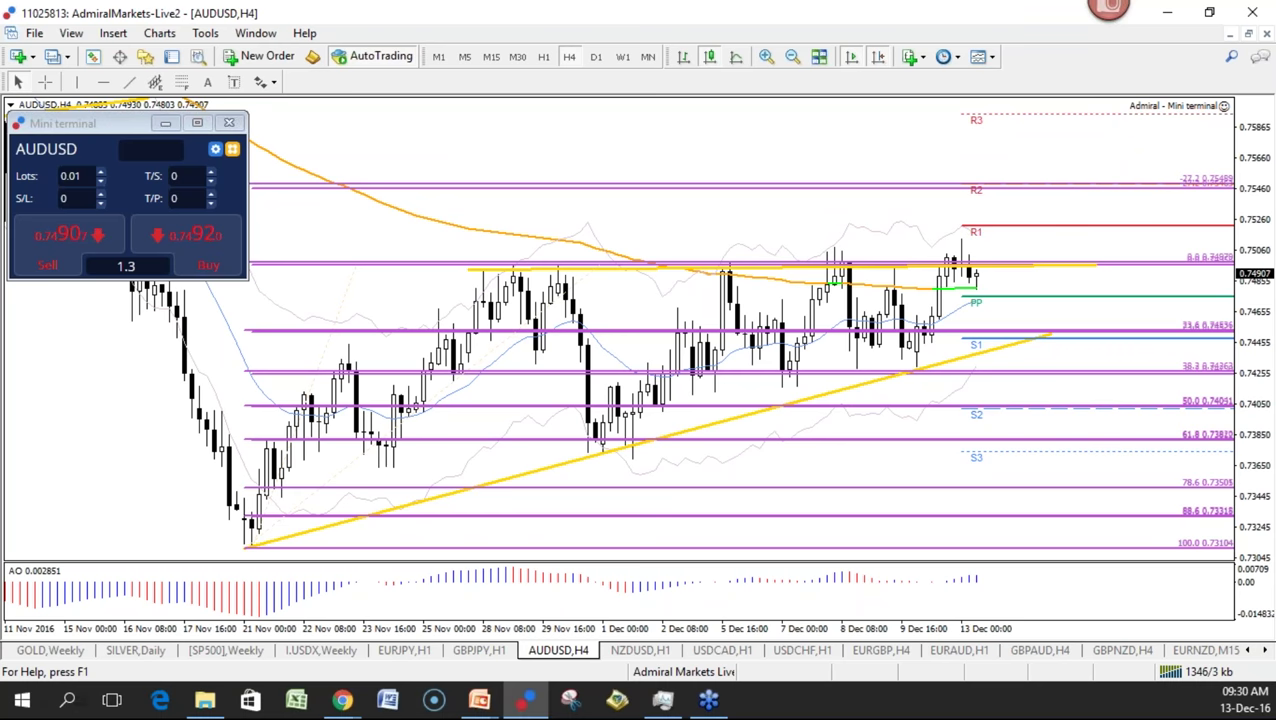
View NZDUSD on the daily timeframe, and delete the old Fibonacci retracement from the USDCAD four-hour chart
{"action": "left_click", "coordinate": [662, 655]}
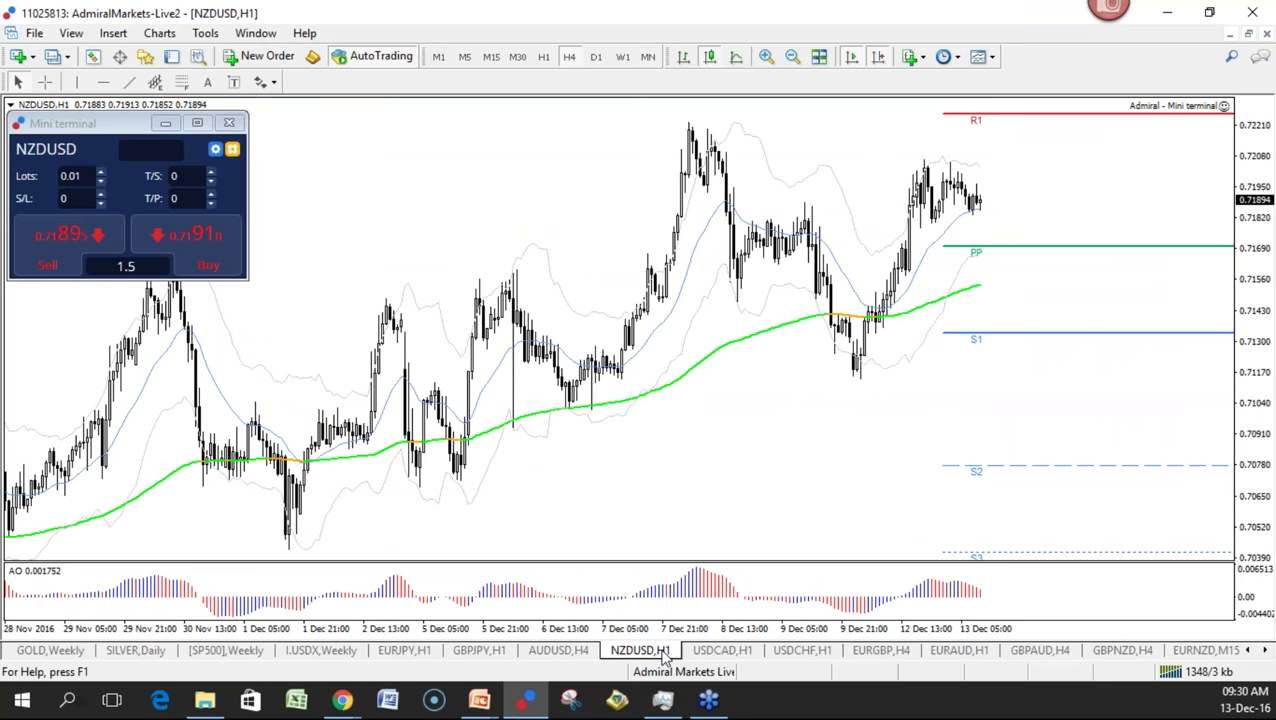
{"action": "left_click", "coordinate": [597, 60]}
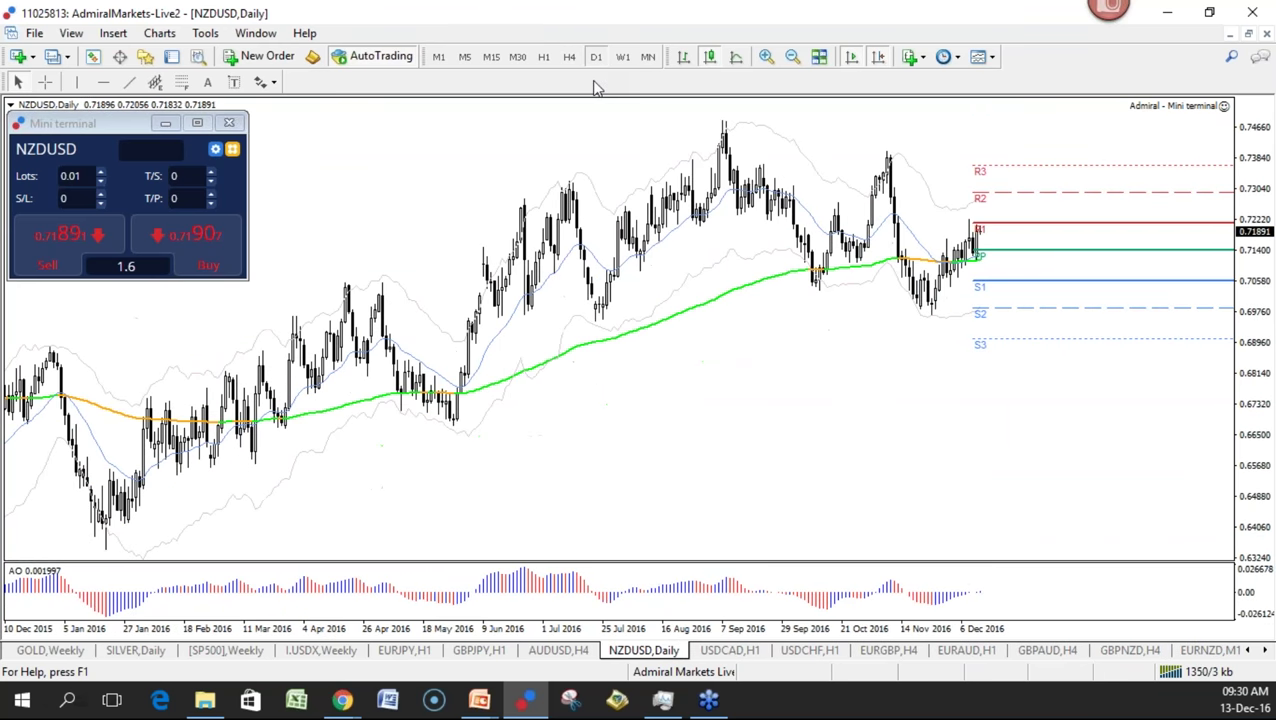
{"action": "left_click", "coordinate": [758, 655]}
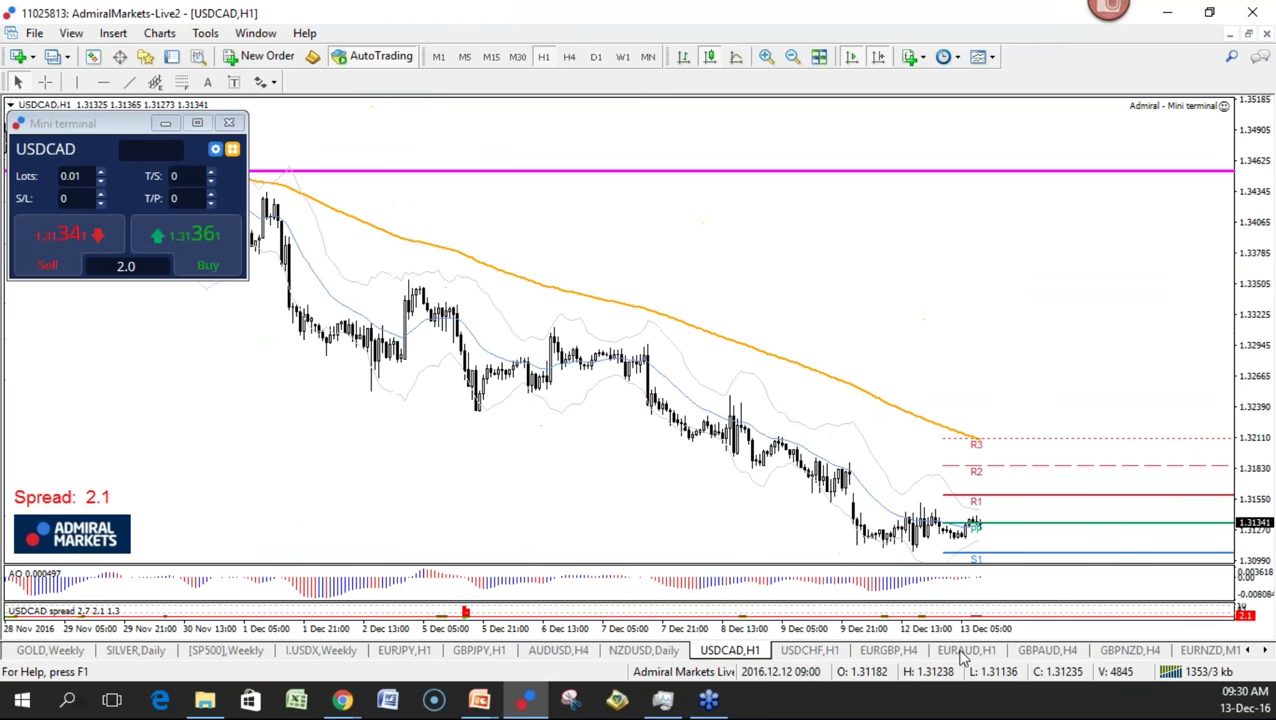
{"action": "left_click", "coordinate": [569, 57]}
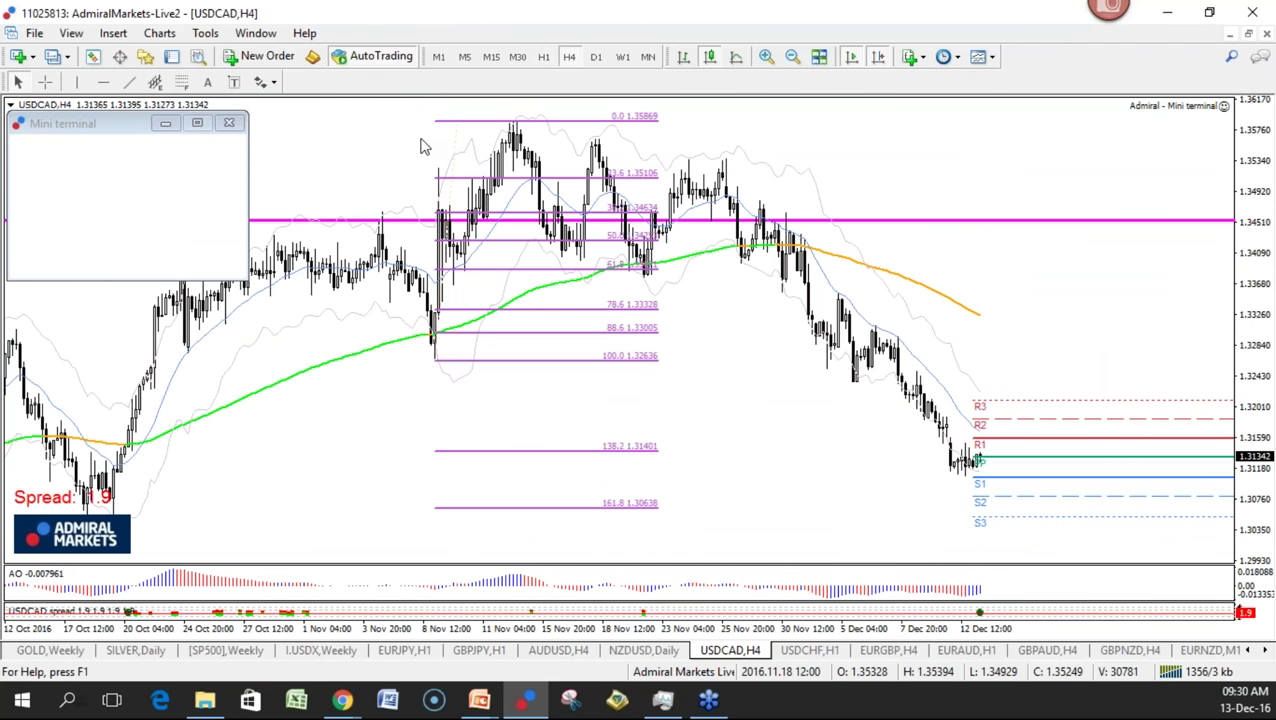
{"action": "right_click", "coordinate": [457, 136]}
{"action": "left_click", "coordinate": [548, 188]}
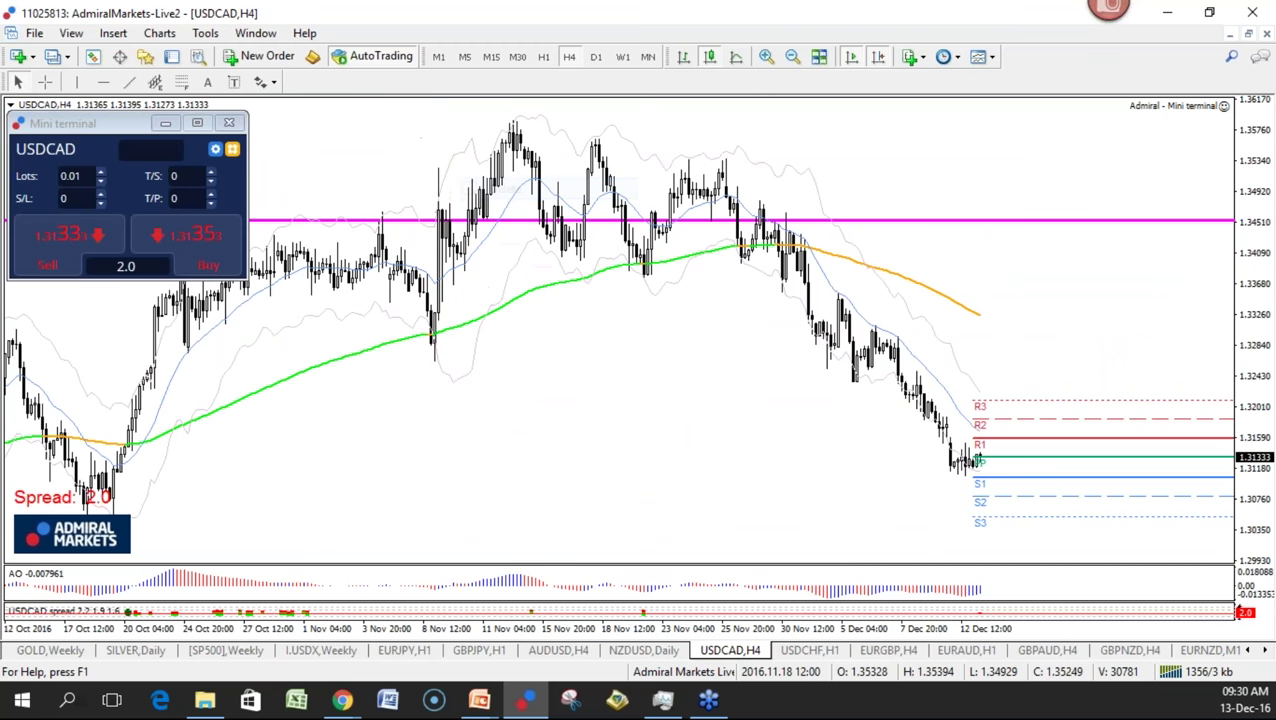
Open the EURAUD chart and review it on the hourly, daily and four-hour timeframes
{"action": "left_click", "coordinate": [966, 650]}
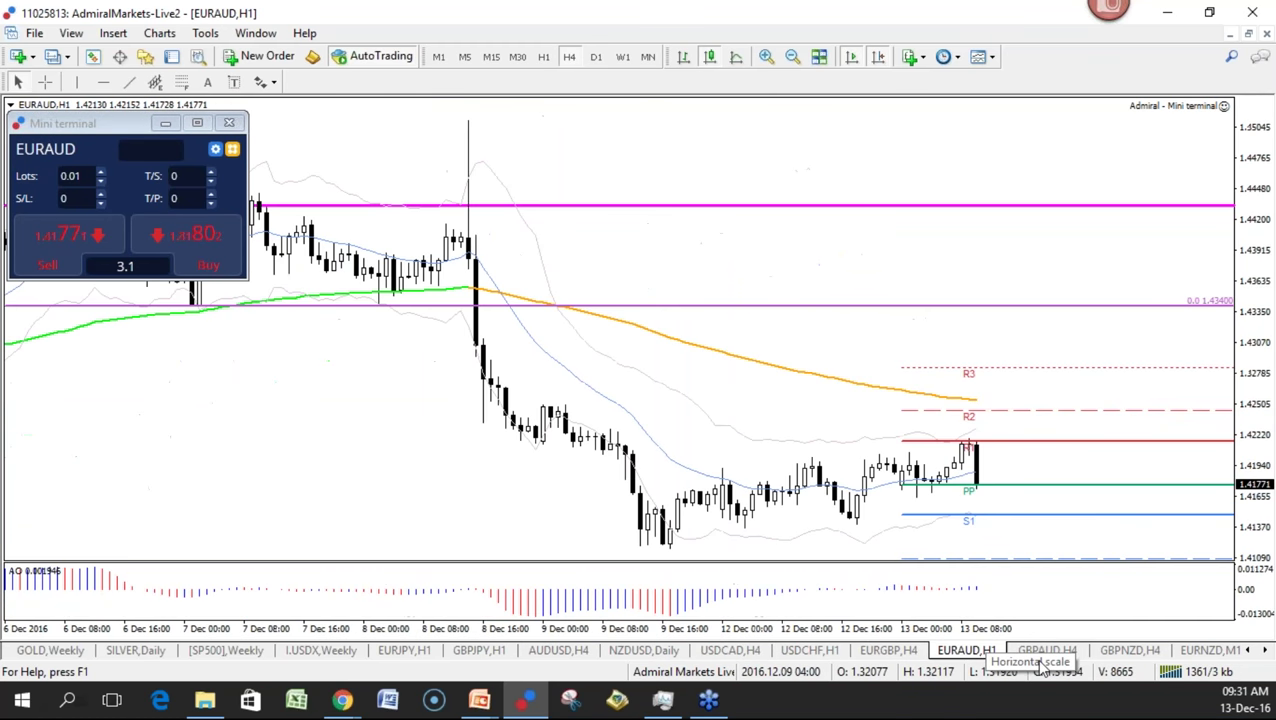
{"action": "left_click_drag", "start_coordinate": [986, 630], "coordinate": [1060, 630]}
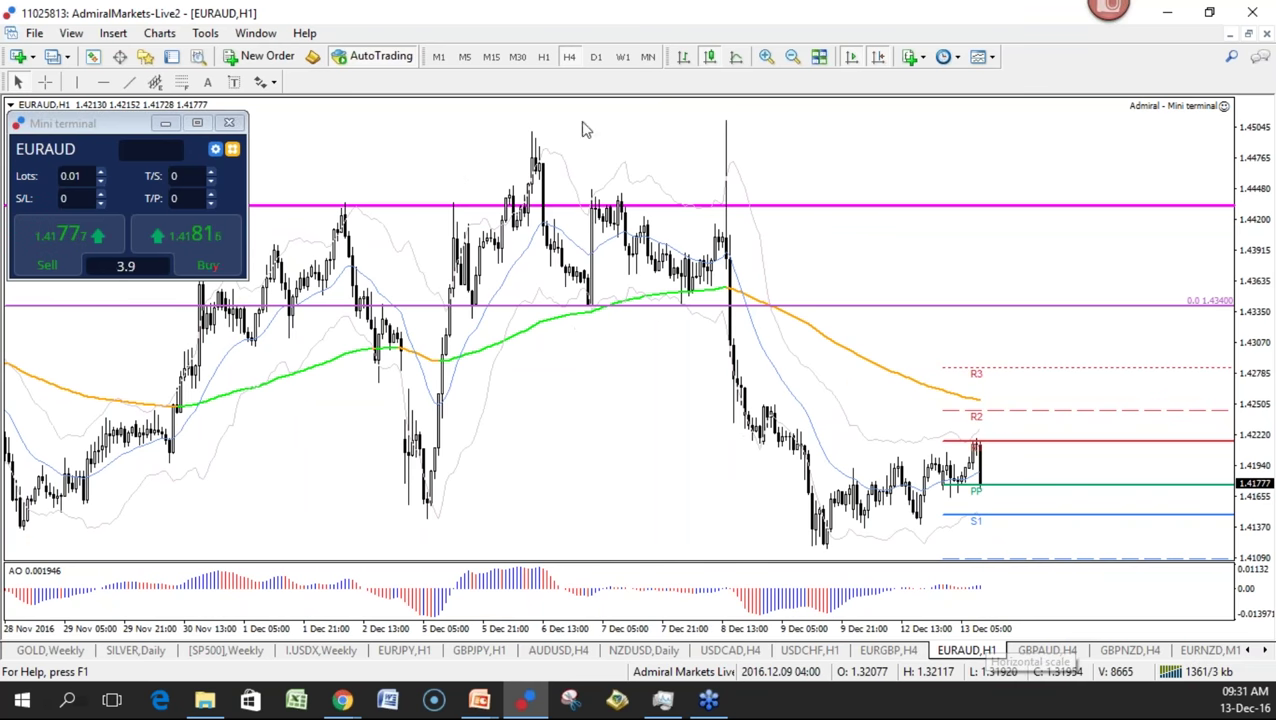
{"action": "left_click", "coordinate": [596, 56]}
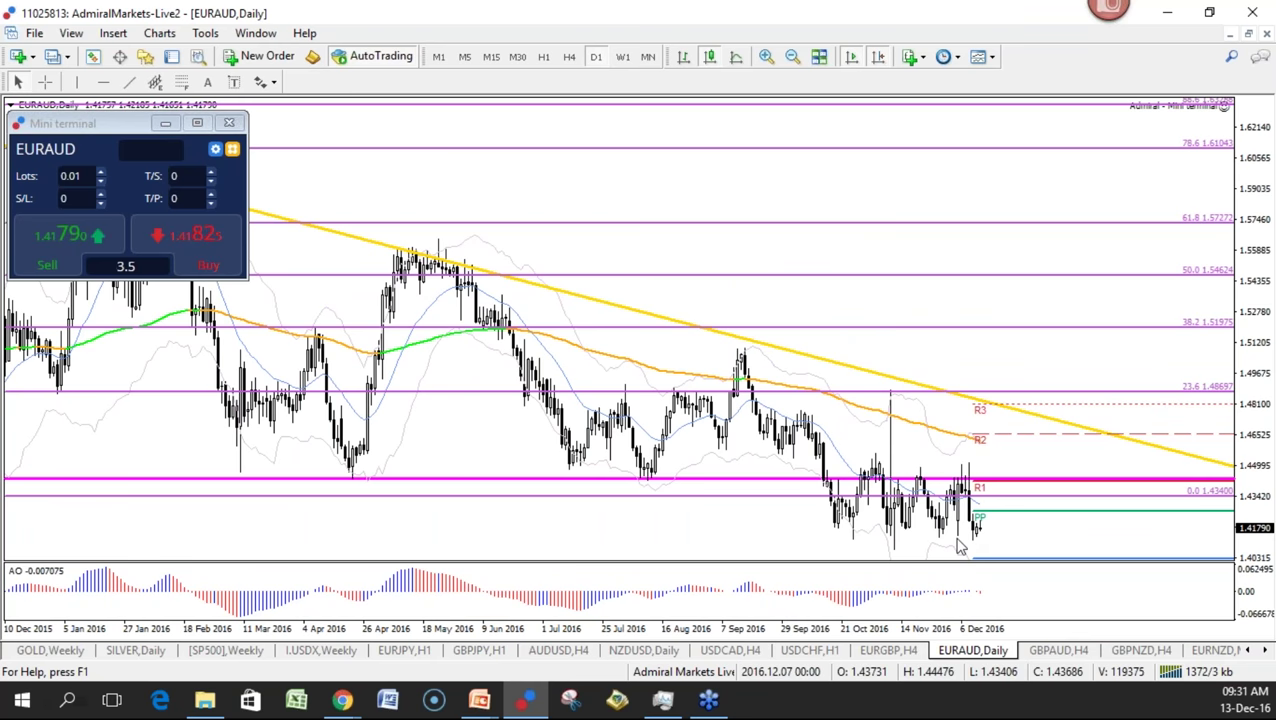
{"action": "left_click", "coordinate": [566, 60]}
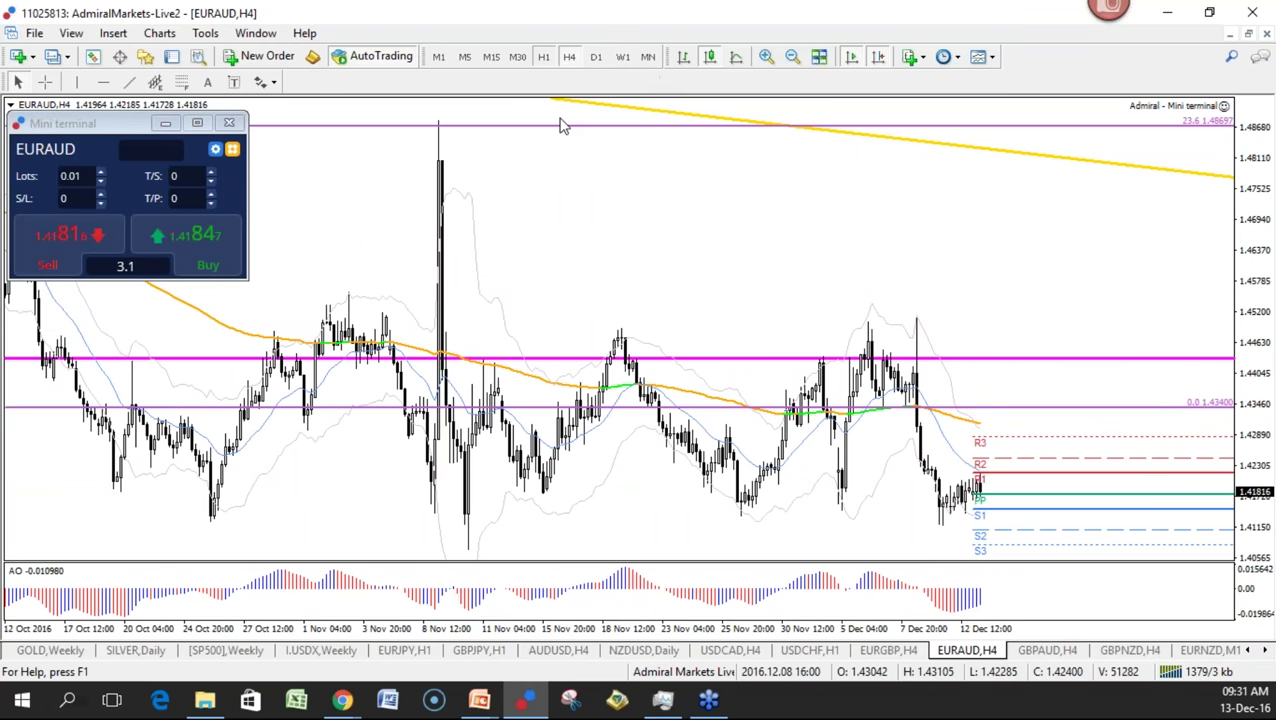
Draw a rising trend channel along the lows and highs since 9 December on the EURAUD hourly chart, and view it on 15 minutes
{"action": "left_click", "coordinate": [543, 56]}
{"action": "left_click_drag", "start_coordinate": [1262, 425], "coordinate": [1265, 462]}
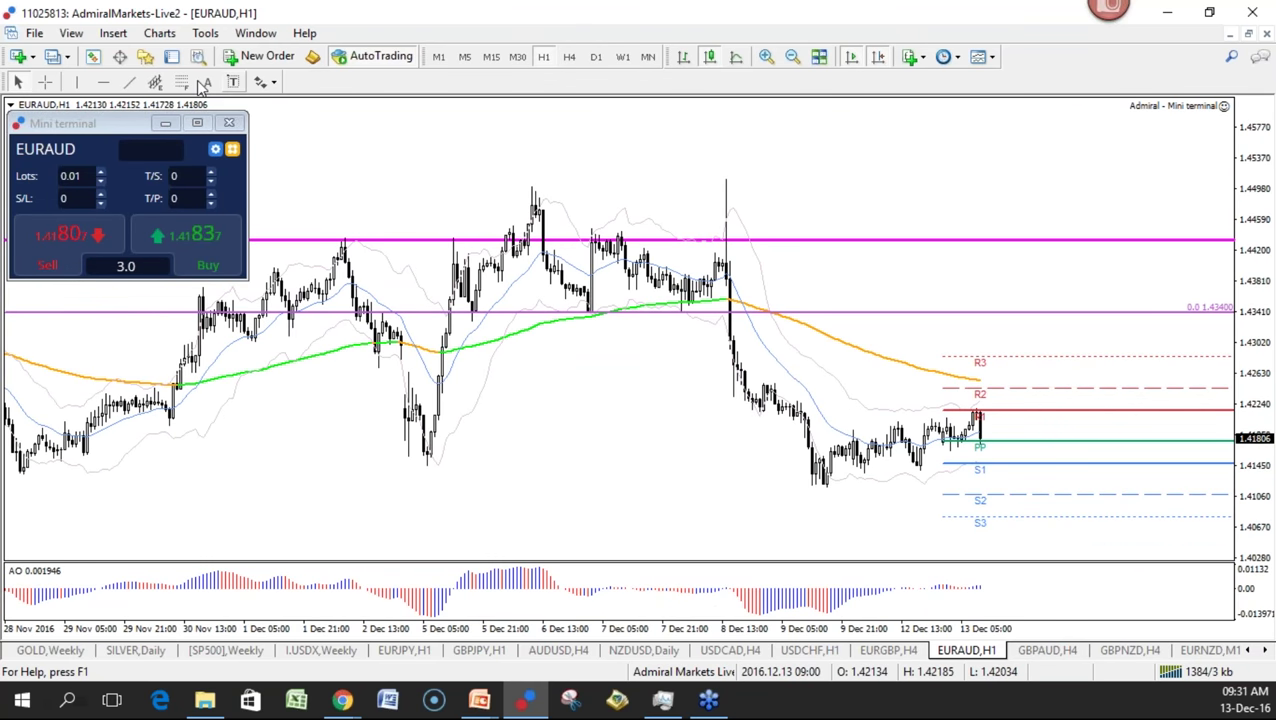
{"action": "left_click", "coordinate": [128, 82]}
{"action": "left_click_drag", "start_coordinate": [815, 484], "coordinate": [1013, 452]}
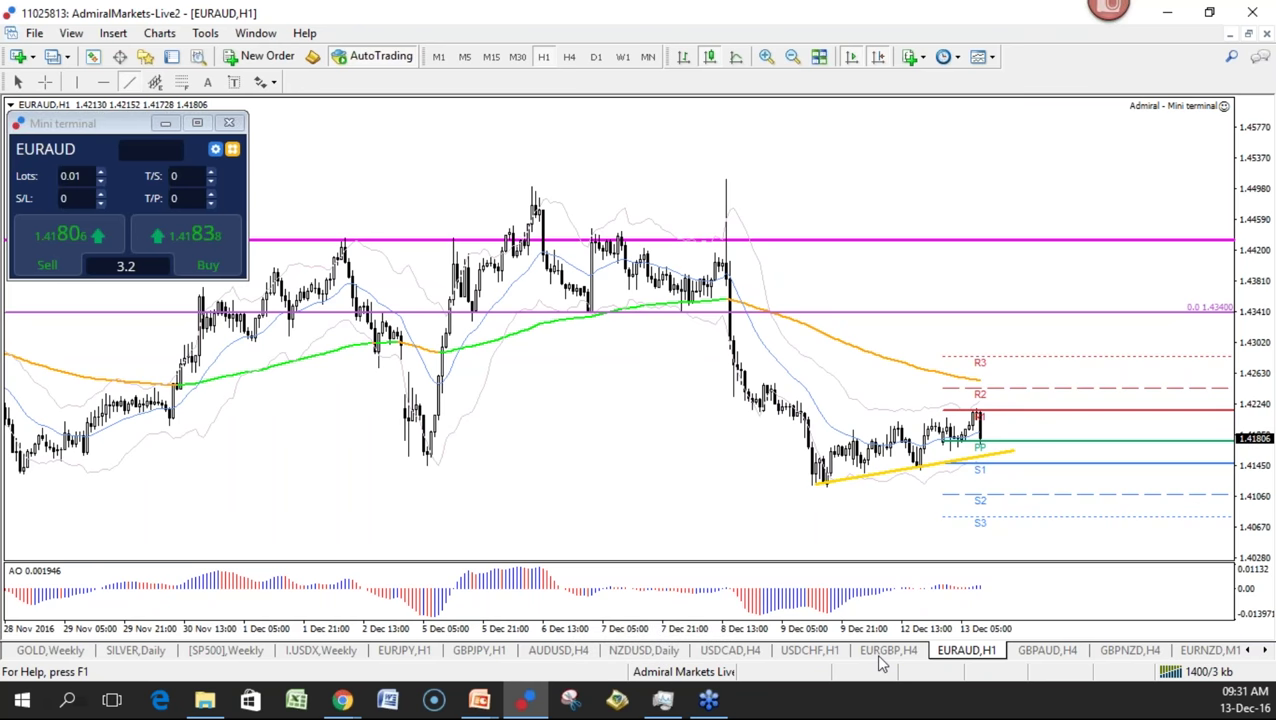
{"action": "left_click_drag", "start_coordinate": [813, 444], "coordinate": [1014, 404]}
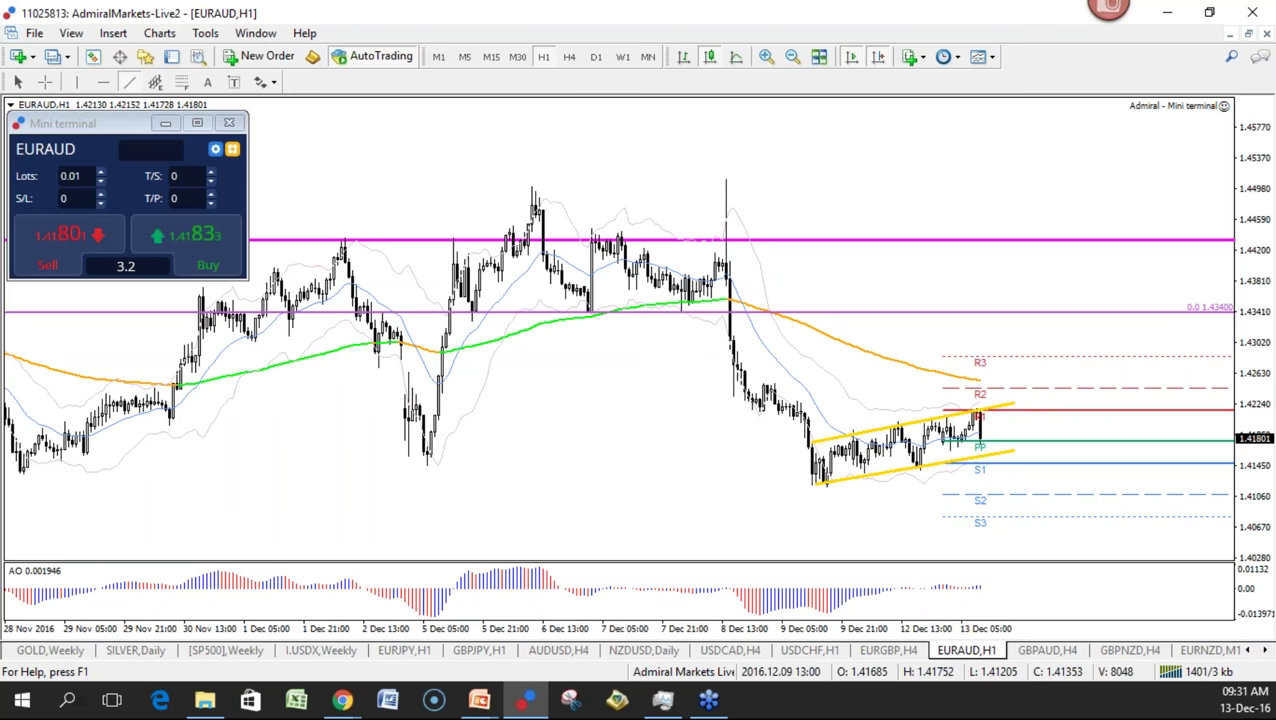
{"action": "left_click", "coordinate": [491, 57]}
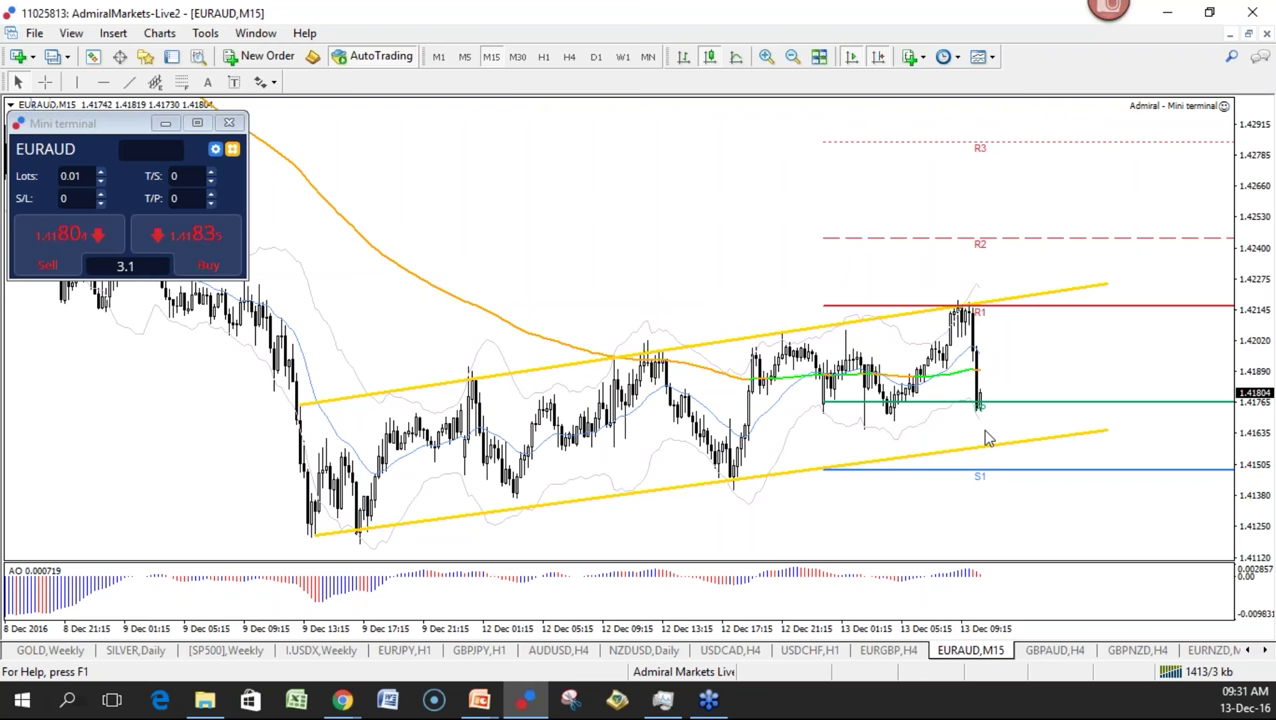
{"action": "left_click_drag", "start_coordinate": [1258, 458], "coordinate": [1262, 545]}
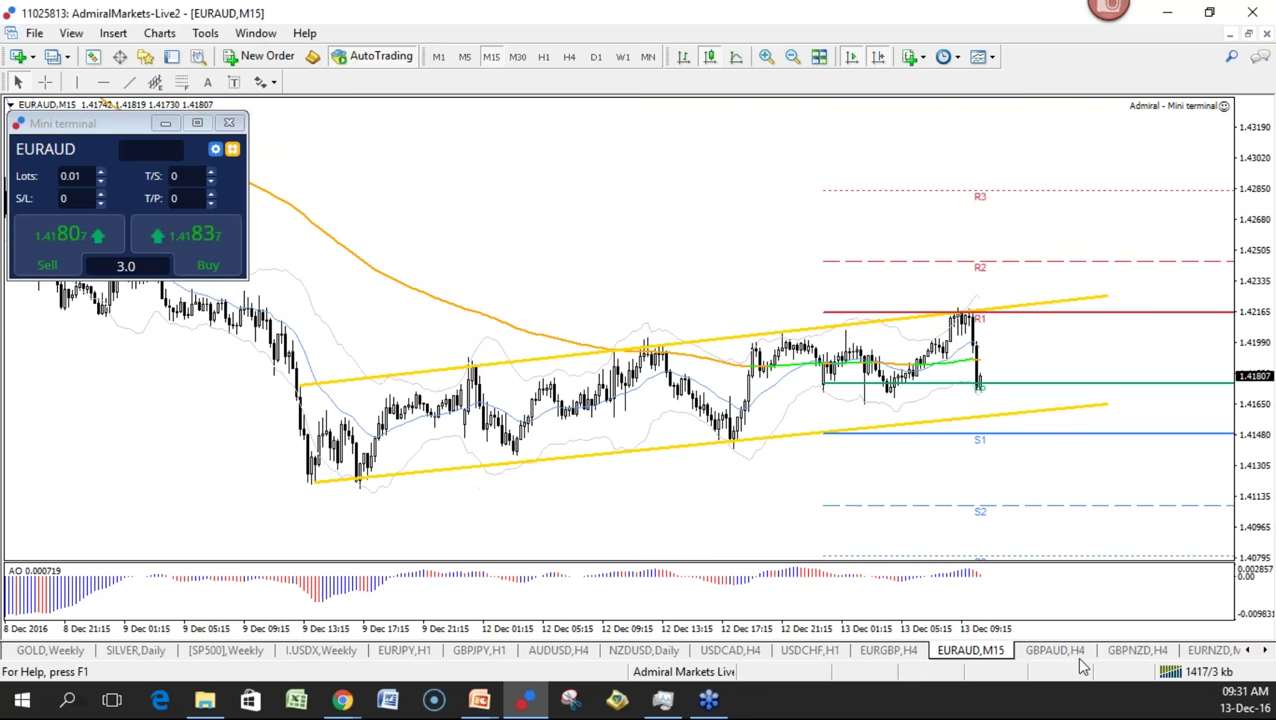
Open EURNZD and compare its four-hour, daily and weekly charts, examining the recent four-hour consolidation with the crosshair
{"action": "left_click", "coordinate": [1205, 651]}
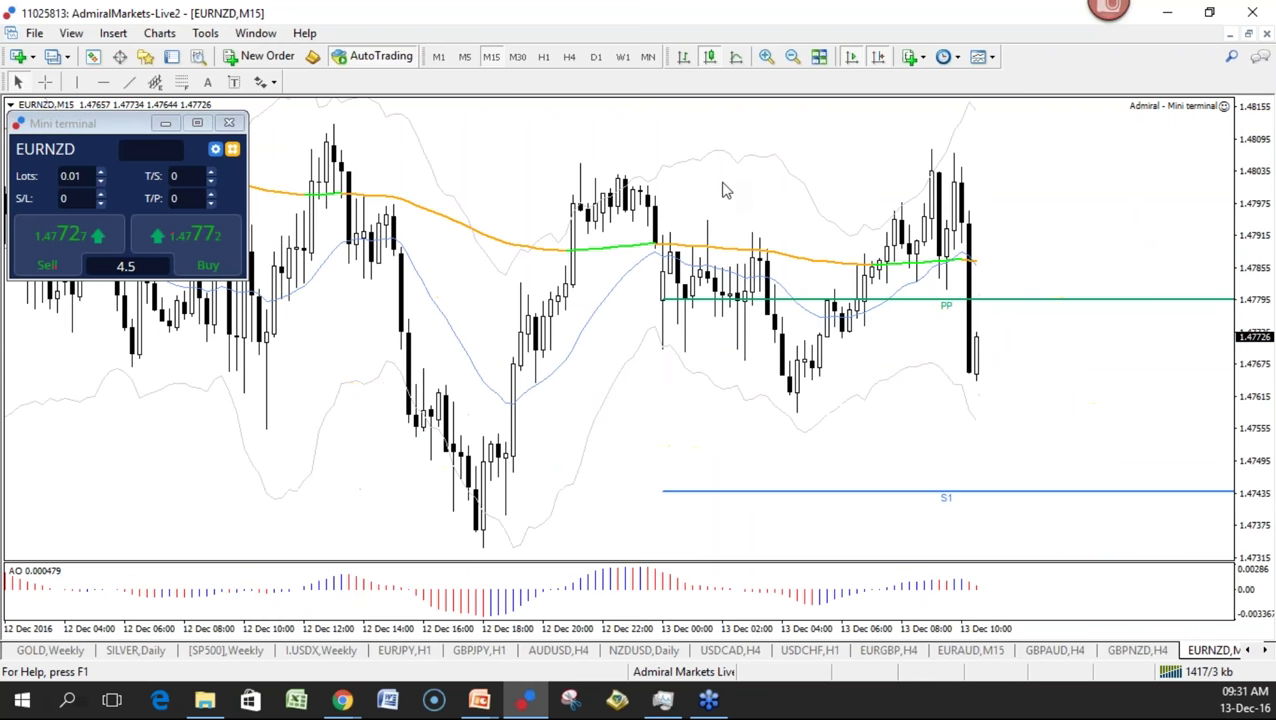
{"action": "left_click", "coordinate": [569, 56]}
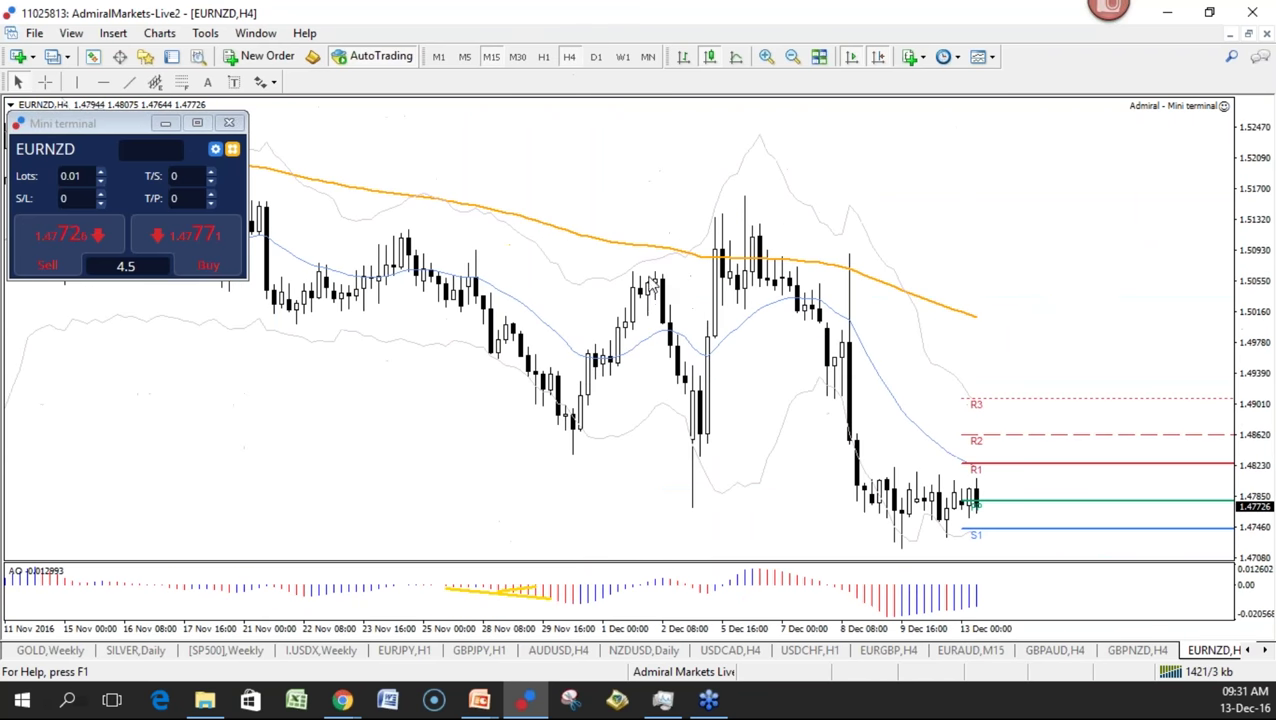
{"action": "left_click", "coordinate": [592, 57]}
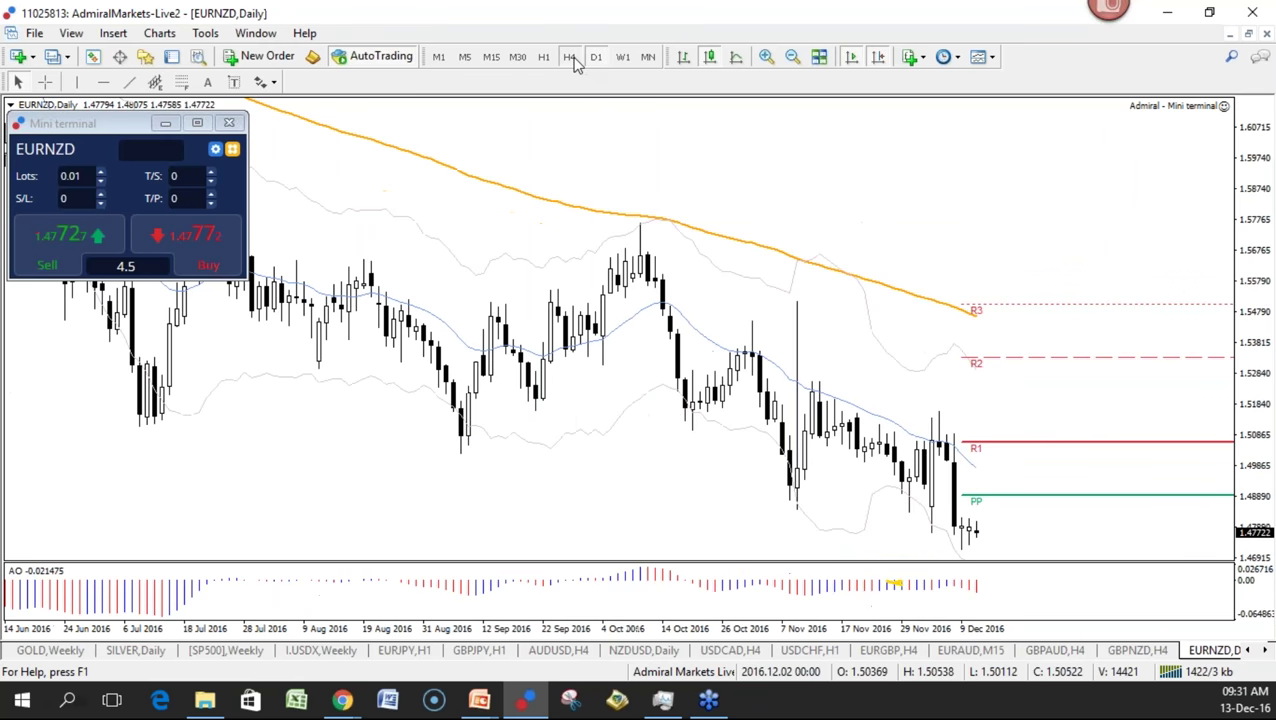
{"action": "left_click", "coordinate": [622, 57]}
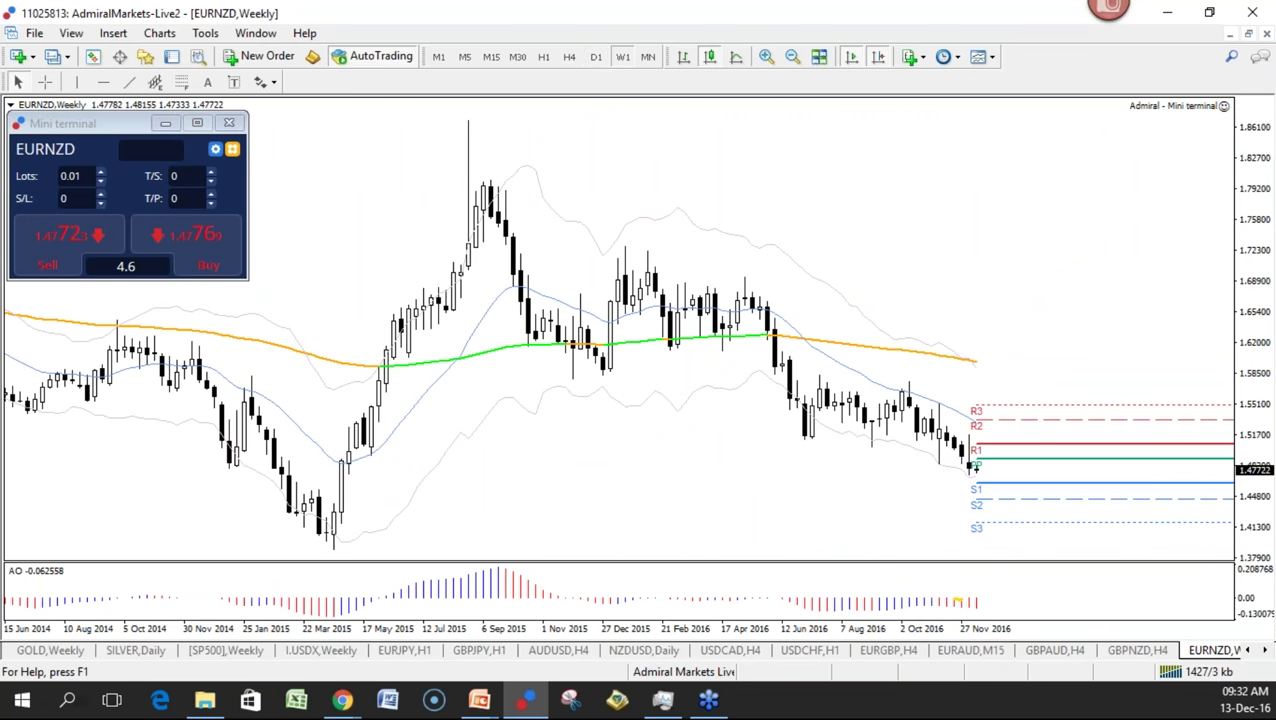
{"action": "left_click", "coordinate": [598, 57]}
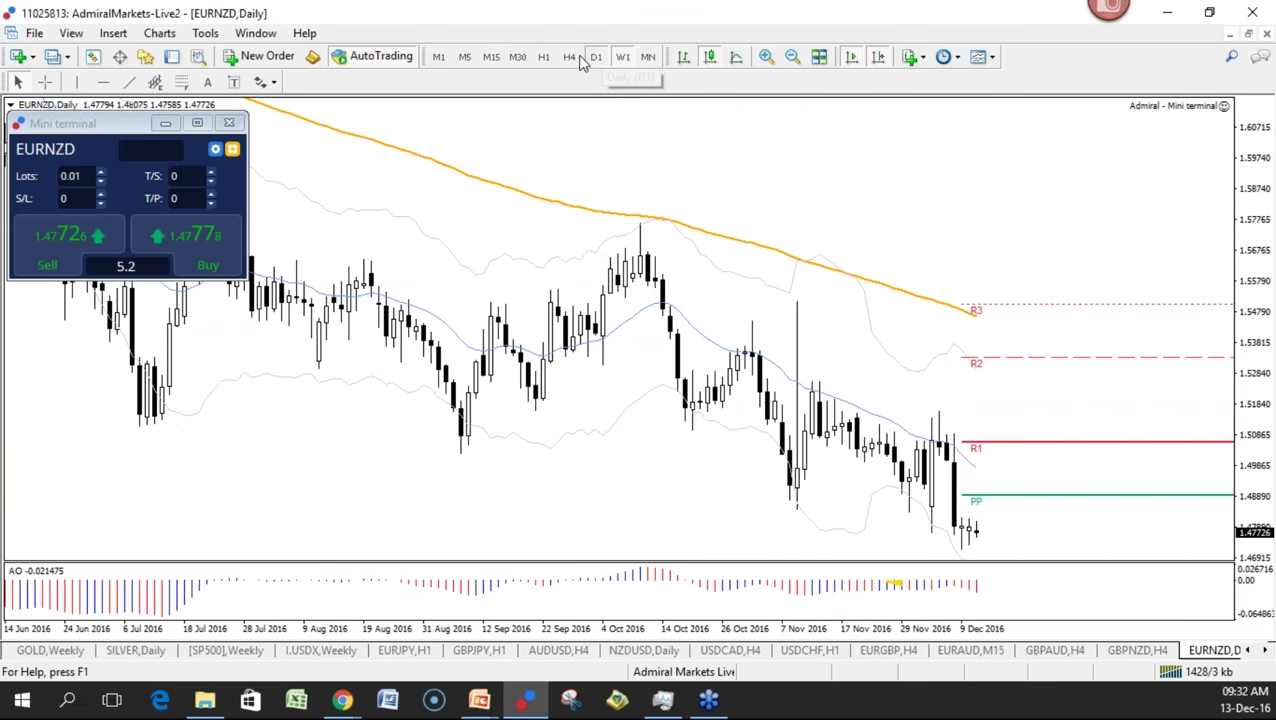
{"action": "left_click", "coordinate": [569, 57]}
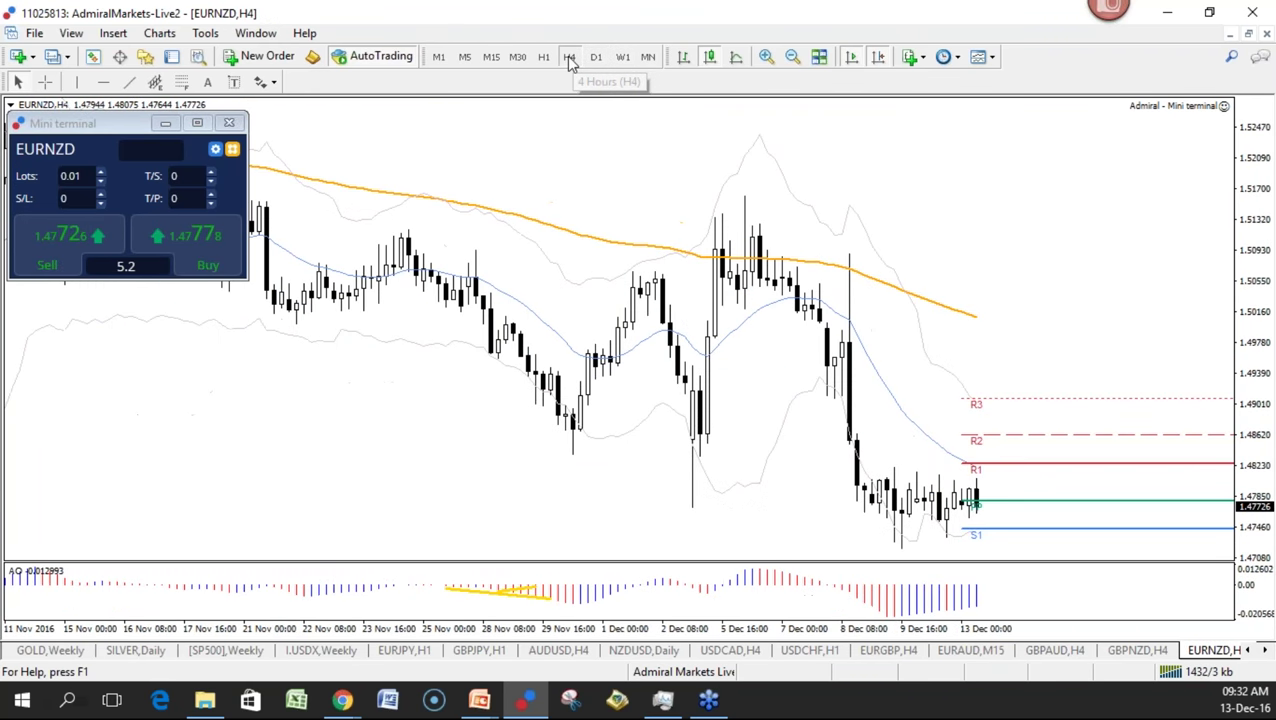
{"action": "left_click", "coordinate": [45, 82]}
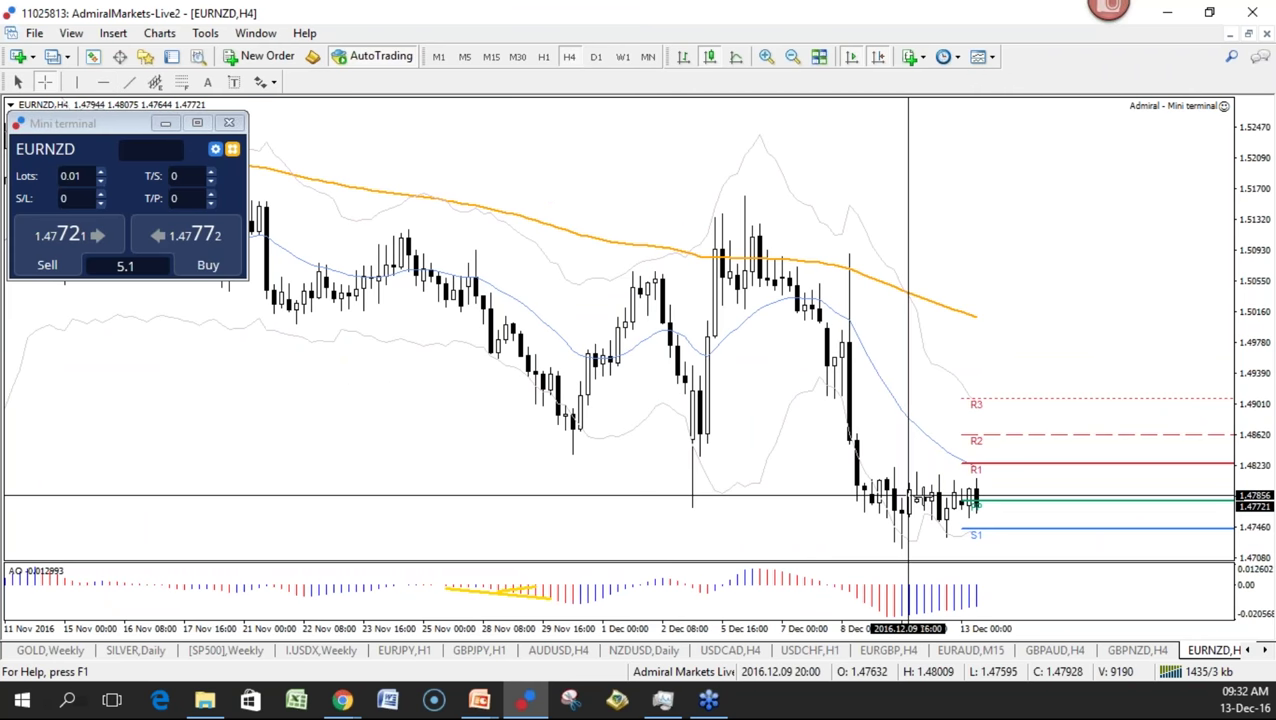
{"action": "mouse_move", "coordinate": [908, 494]}
{"action": "left_mouse_down"}
{"action": "mouse_move", "coordinate": [978, 496]}
{"action": "mouse_move", "coordinate": [922, 480]}
{"action": "left_mouse_up"}
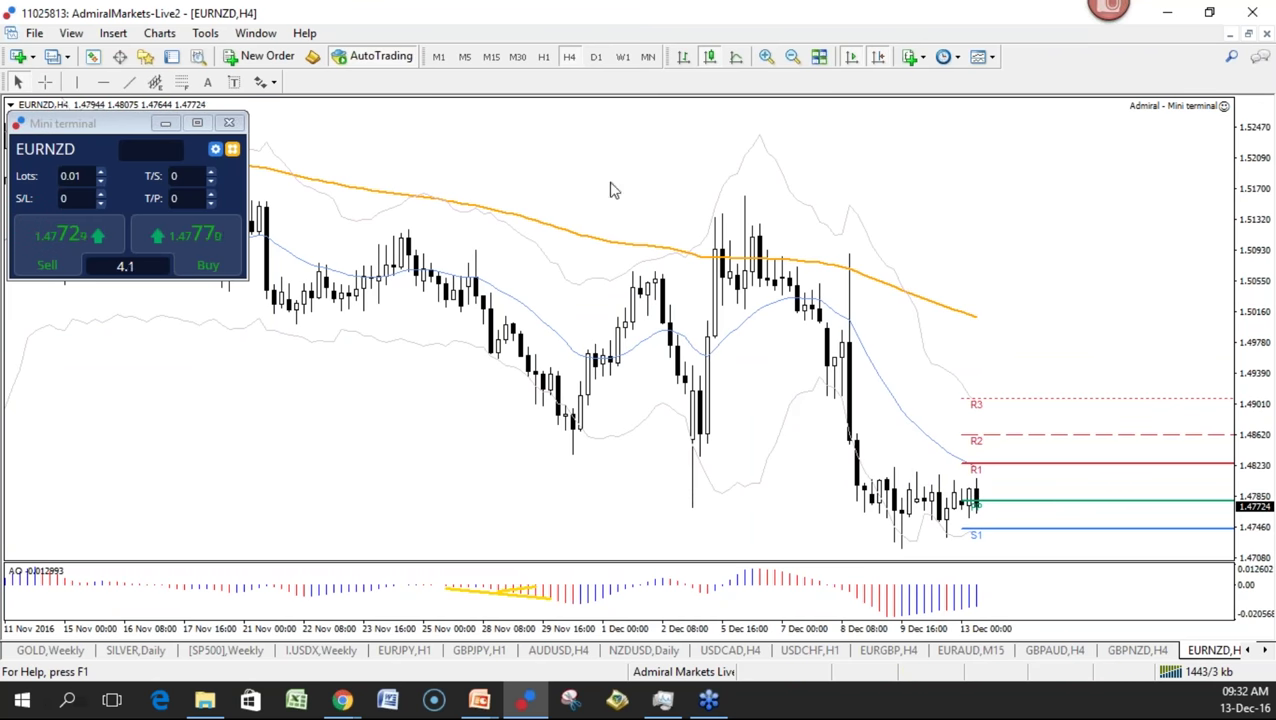
Switch EURNZD to the hourly timeframe and delete the old Fibonacci retracement around 29 November
{"action": "left_click", "coordinate": [543, 56]}
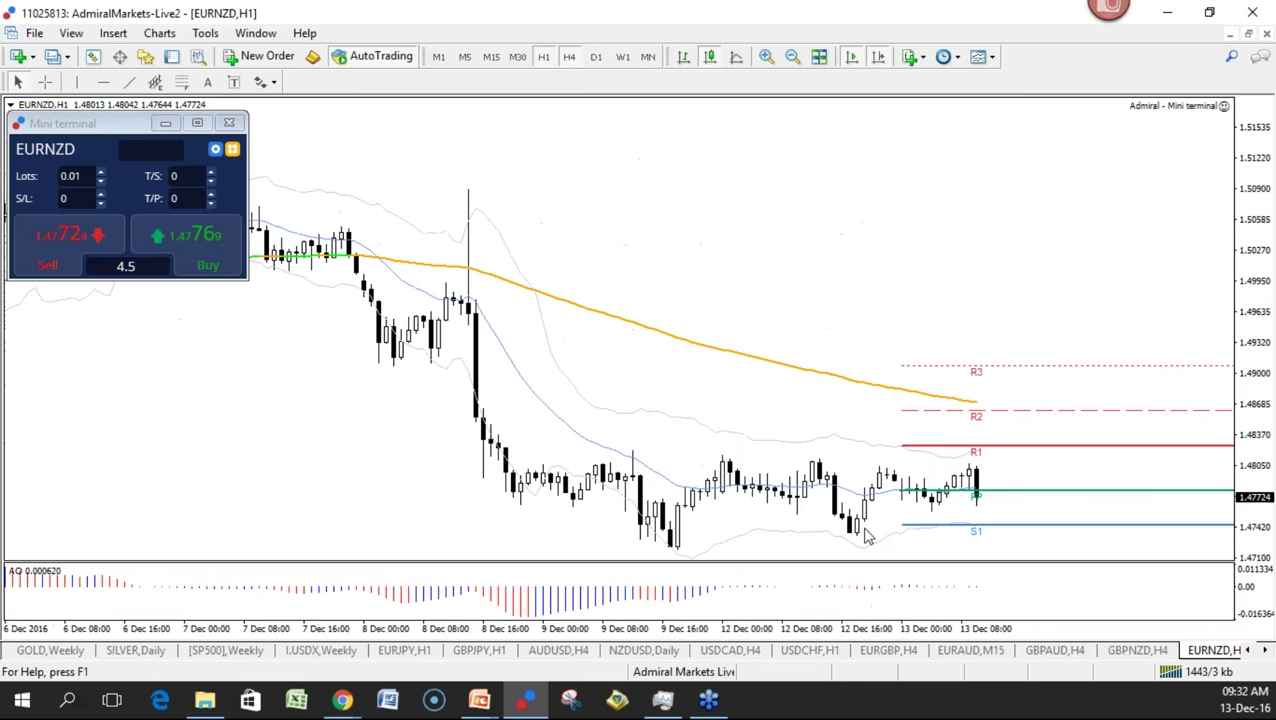
{"action": "key", "text": "minus"}
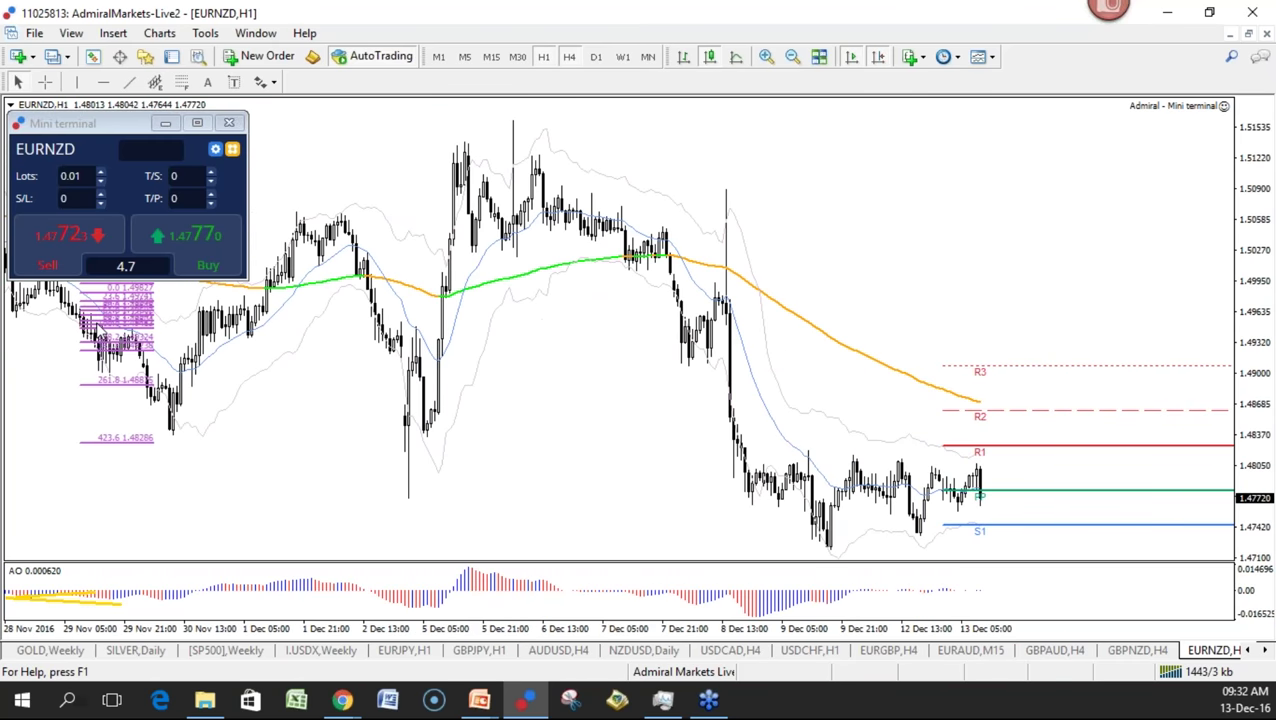
{"action": "right_click", "coordinate": [106, 398]}
{"action": "key", "text": "Escape"}
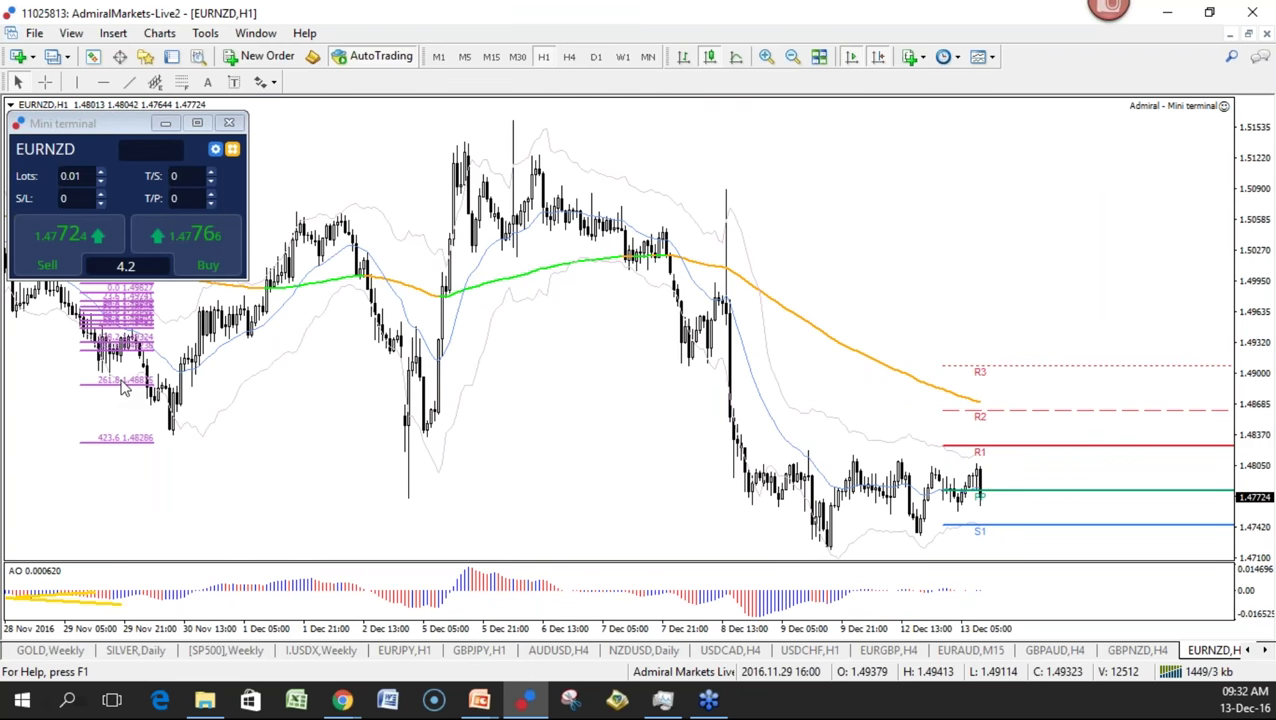
{"action": "right_click", "coordinate": [106, 292]}
{"action": "left_click", "coordinate": [282, 390]}
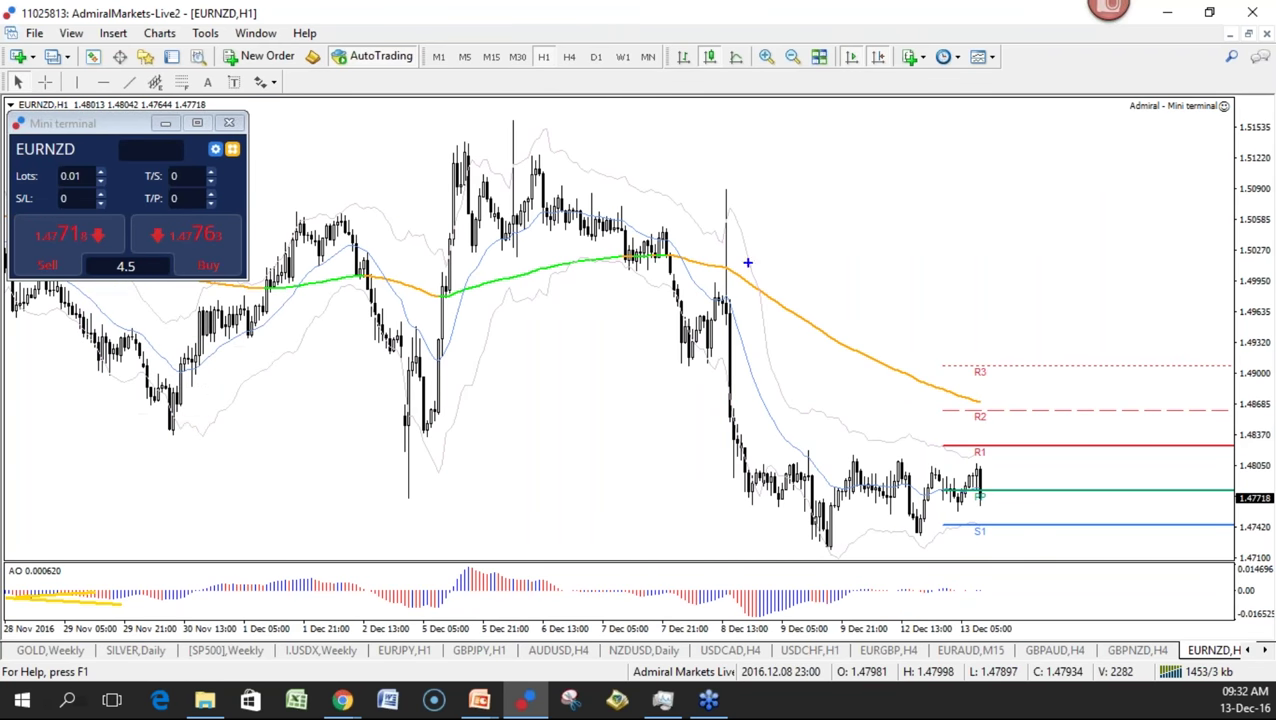
Temporarily mark the sharp 8 December drop on EURNZD, and check the 15-minute chart before returning to the hourly one
{"action": "mouse_move", "coordinate": [724, 214]}
{"action": "left_mouse_down"}
{"action": "mouse_move", "coordinate": [776, 560]}
{"action": "mouse_move", "coordinate": [960, 437]}
{"action": "mouse_move", "coordinate": [686, 543]}
{"action": "left_mouse_up"}
{"action": "key", "text": "Escape"}
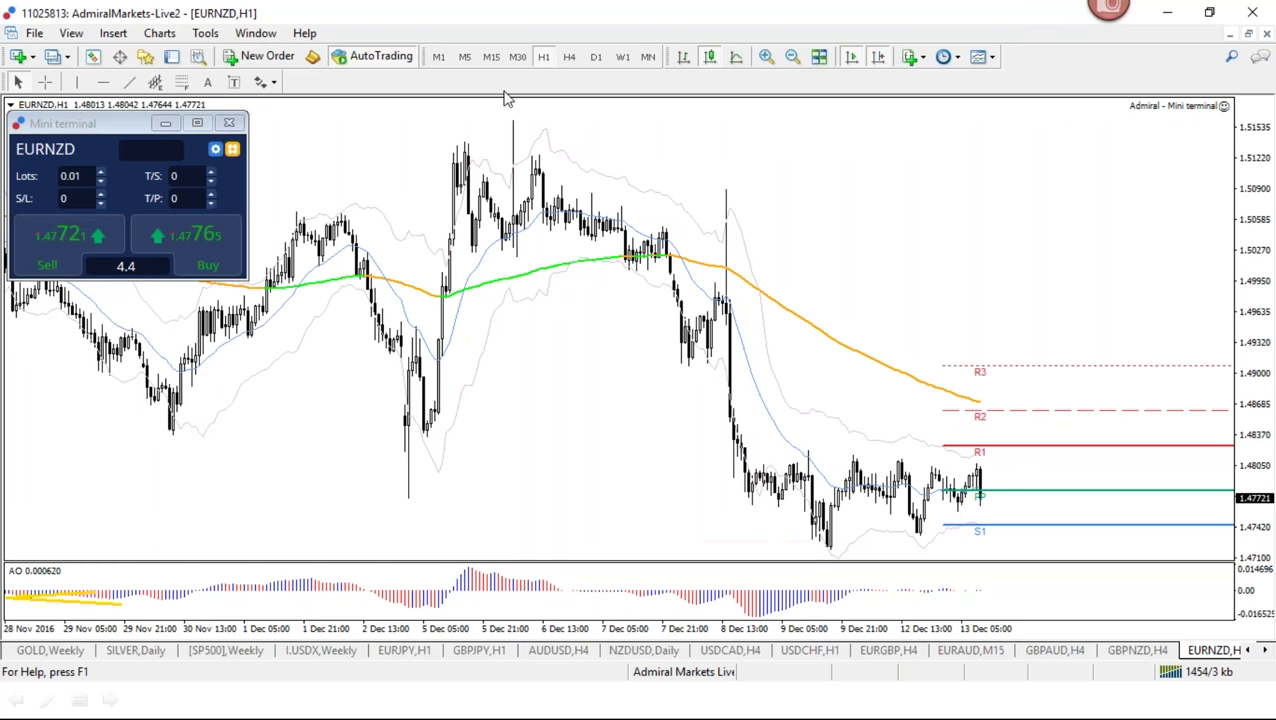
{"action": "left_click", "coordinate": [491, 56]}
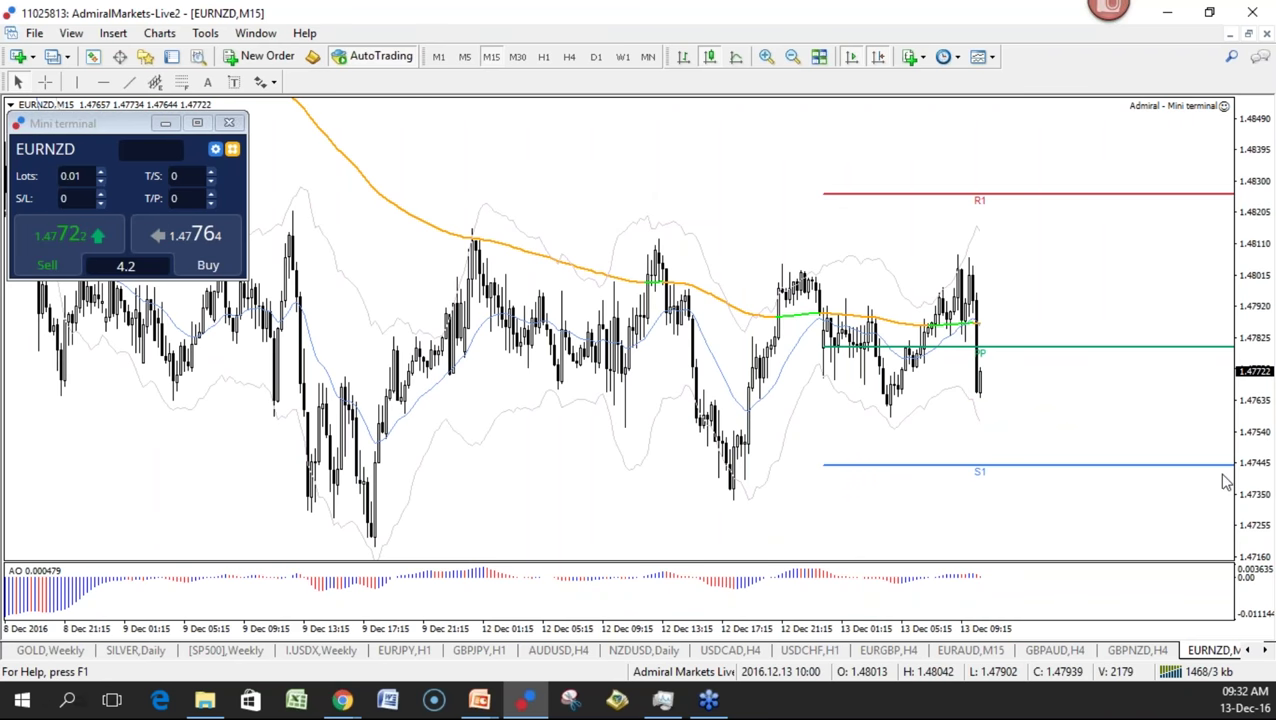
{"action": "left_click_drag", "start_coordinate": [1245, 480], "coordinate": [1232, 228]}
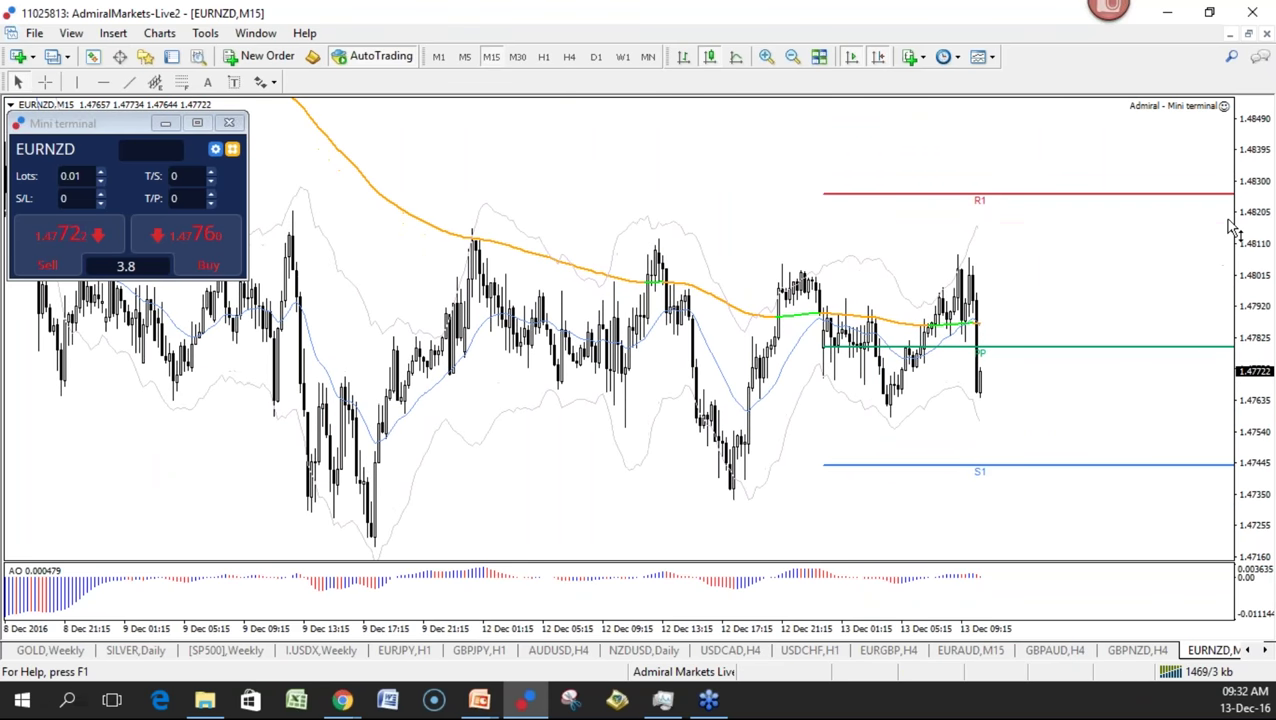
{"action": "left_click", "coordinate": [543, 56]}
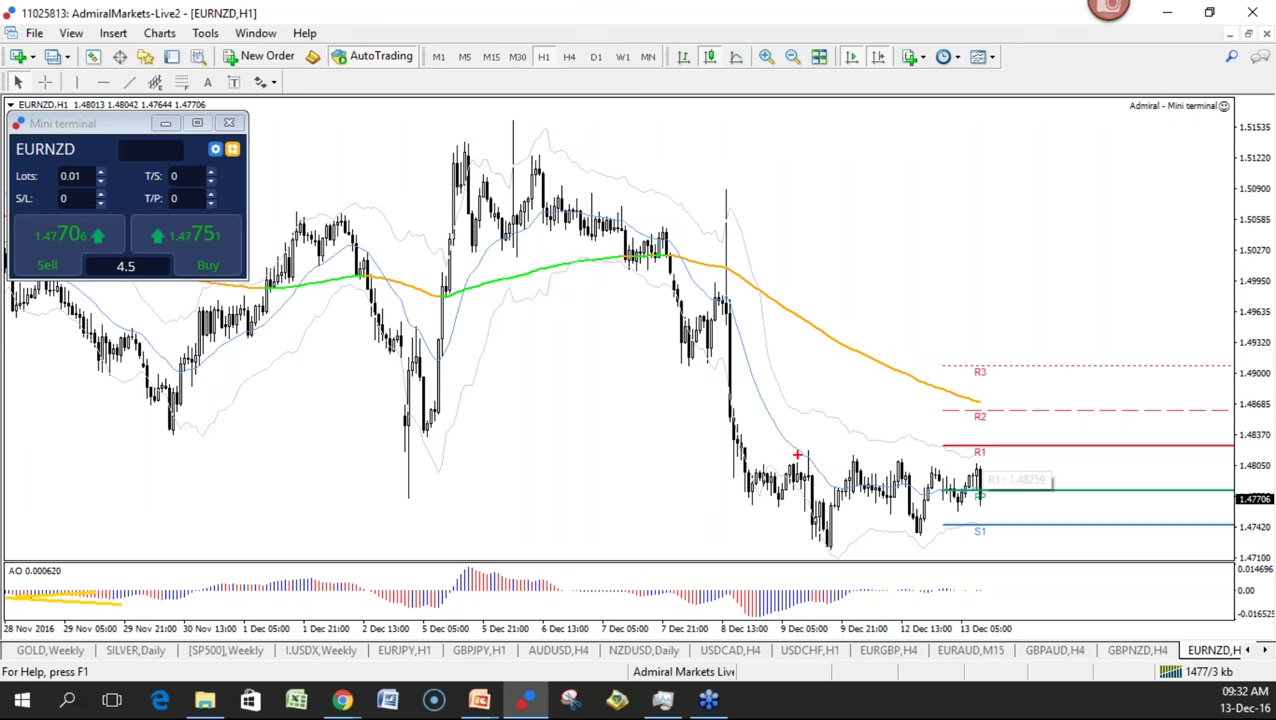
Sketch a blue resistance line across the EURNZD range highs, a blue upward move to R1 and red downward reversal arrows
{"action": "mouse_move", "coordinate": [810, 453]}
{"action": "left_mouse_down"}
{"action": "mouse_move", "coordinate": [948, 471]}
{"action": "mouse_move", "coordinate": [764, 461]}
{"action": "left_mouse_up"}
{"action": "key", "text": "Escape"}
{"action": "key", "text": "ctrl+2"}
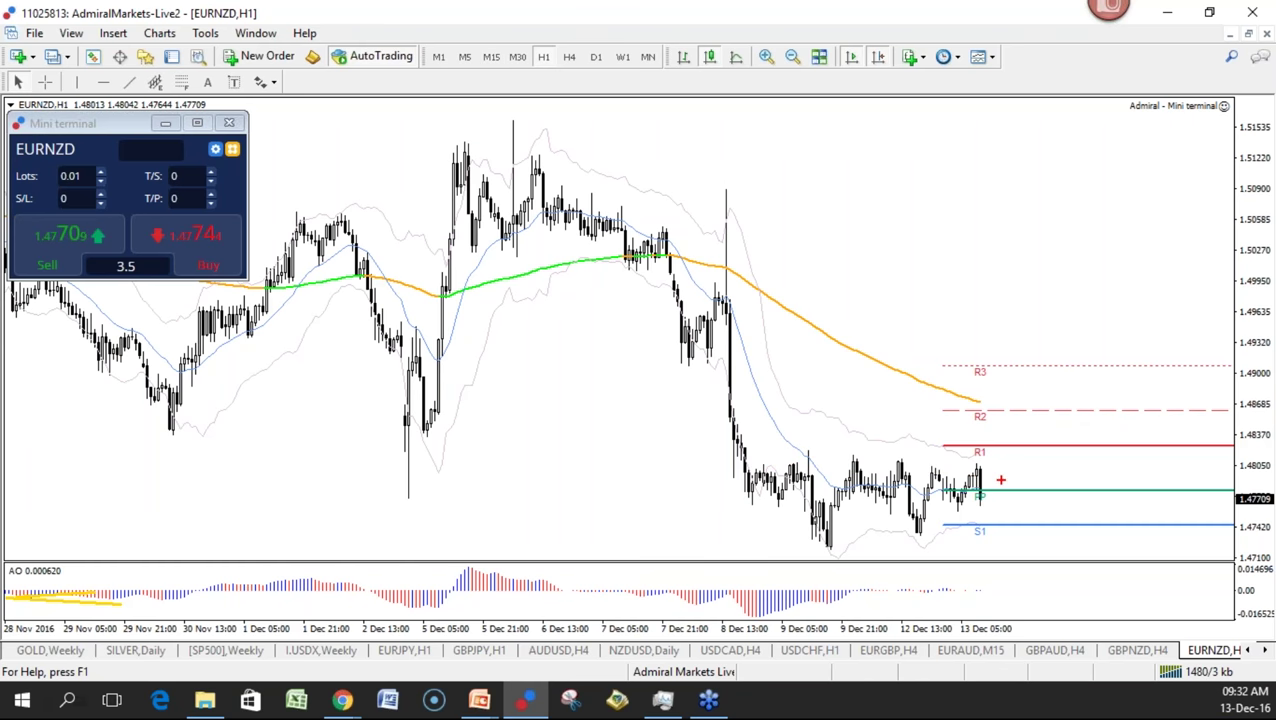
{"action": "key", "text": "b"}
{"action": "mouse_move", "coordinate": [989, 474]}
{"action": "left_mouse_down"}
{"action": "mouse_move", "coordinate": [1005, 451]}
{"action": "mouse_move", "coordinate": [1049, 475]}
{"action": "left_mouse_up"}
{"action": "key", "text": "r"}
{"action": "mouse_move", "coordinate": [1068, 390]}
{"action": "left_mouse_down"}
{"action": "mouse_move", "coordinate": [1044, 452]}
{"action": "mouse_move", "coordinate": [1061, 463]}
{"action": "left_mouse_up"}
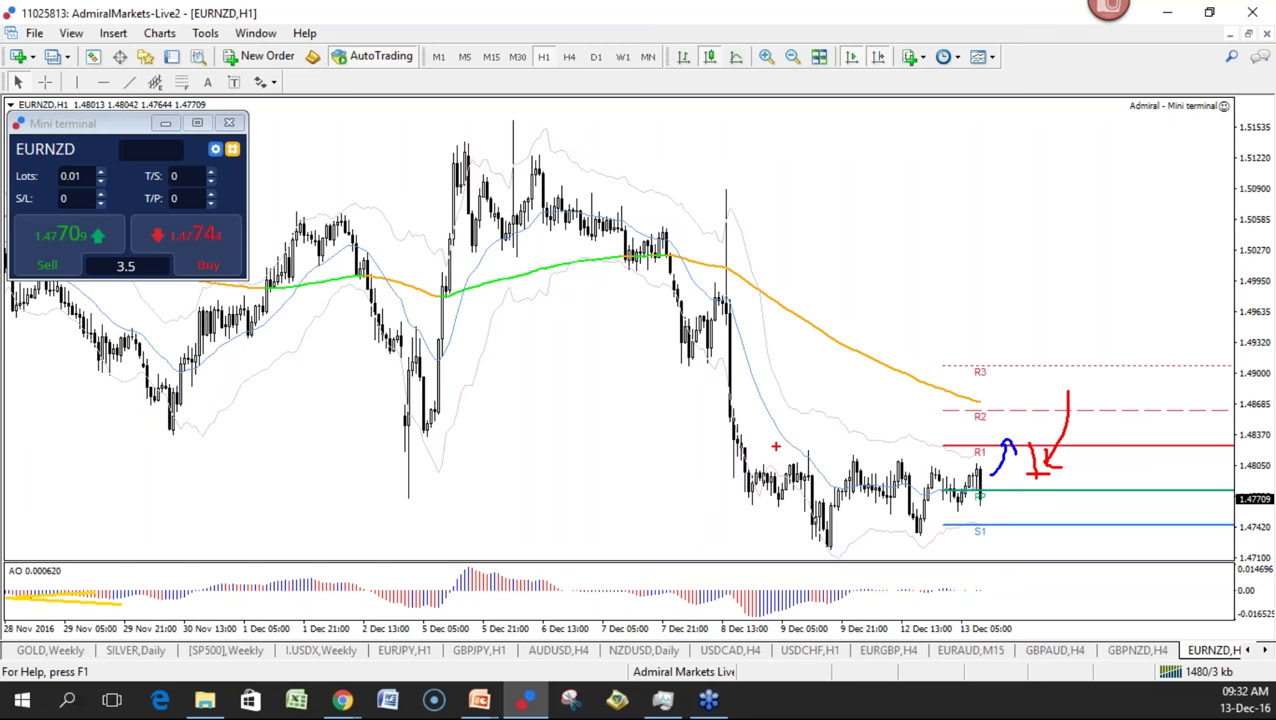
{"action": "mouse_move", "coordinate": [768, 462]}
{"action": "left_mouse_down"}
{"action": "mouse_move", "coordinate": [964, 465]}
{"action": "mouse_move", "coordinate": [778, 460]}
{"action": "left_mouse_up"}
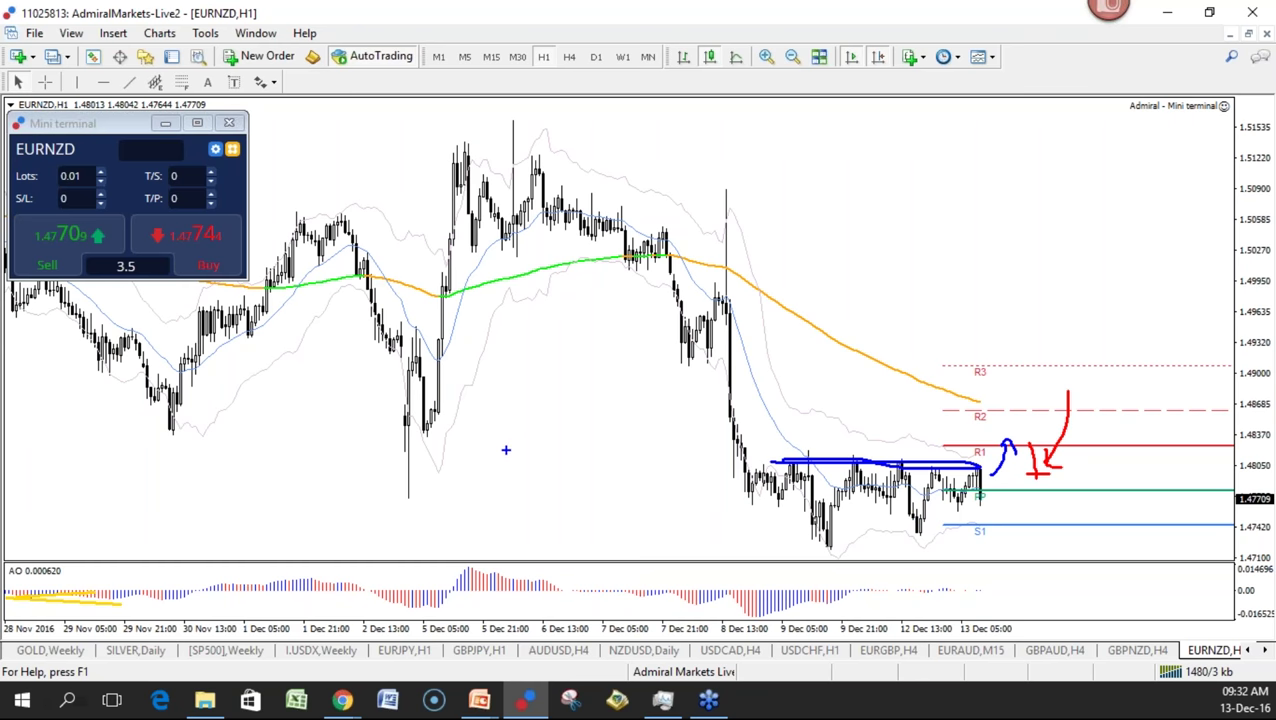
Clear the EURNZD hourly sketches, and temporarily sketch a blue pullback to a red resistance line above the pivot with a red downward arrow
{"action": "key", "text": "Escape"}
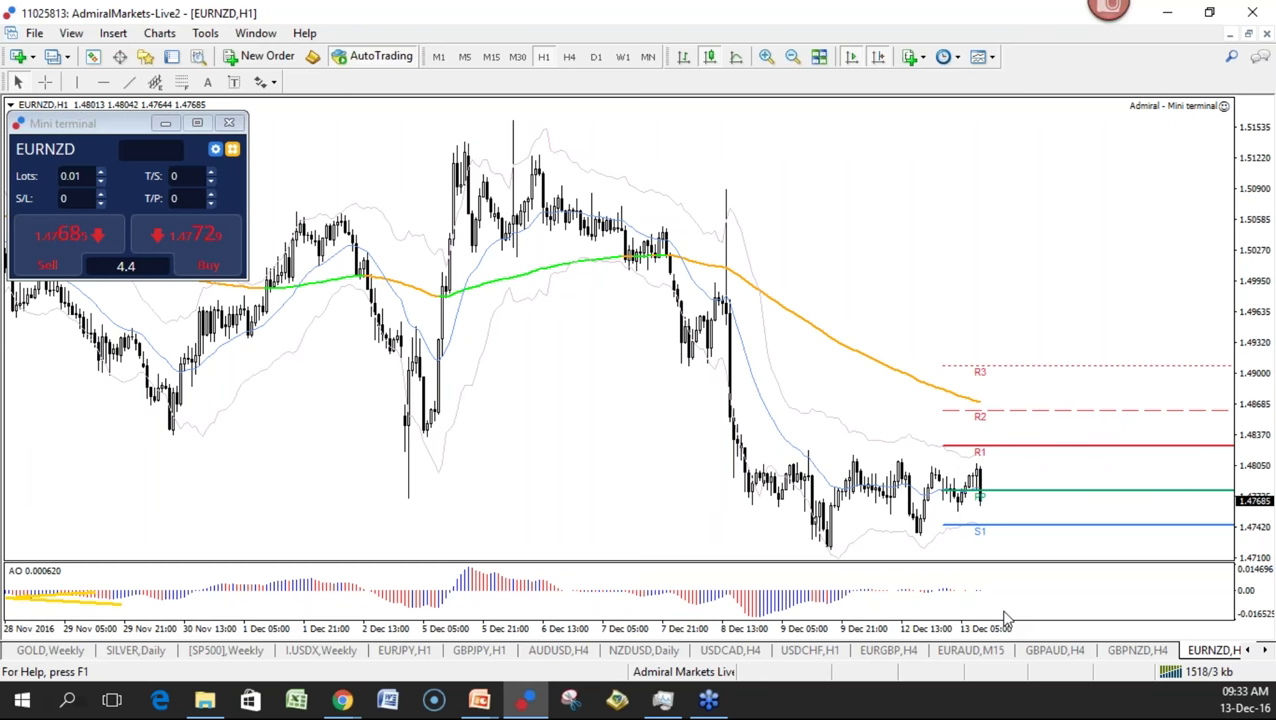
{"action": "left_click_drag", "start_coordinate": [1005, 628], "coordinate": [1037, 629]}
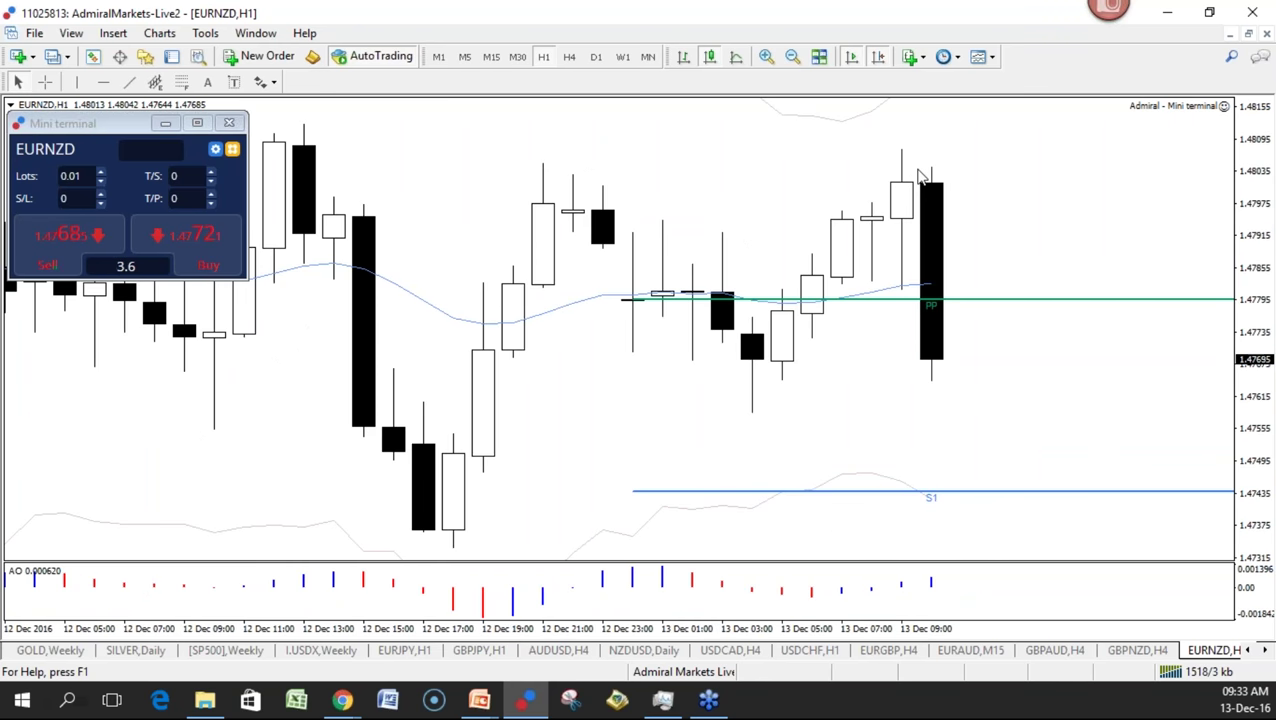
{"action": "key", "text": "minus"}
{"action": "left_click_drag", "start_coordinate": [972, 370], "coordinate": [1016, 311]}
{"action": "left_click_drag", "start_coordinate": [936, 303], "coordinate": [1102, 303]}
{"action": "left_click_drag", "start_coordinate": [1020, 306], "coordinate": [1048, 420]}
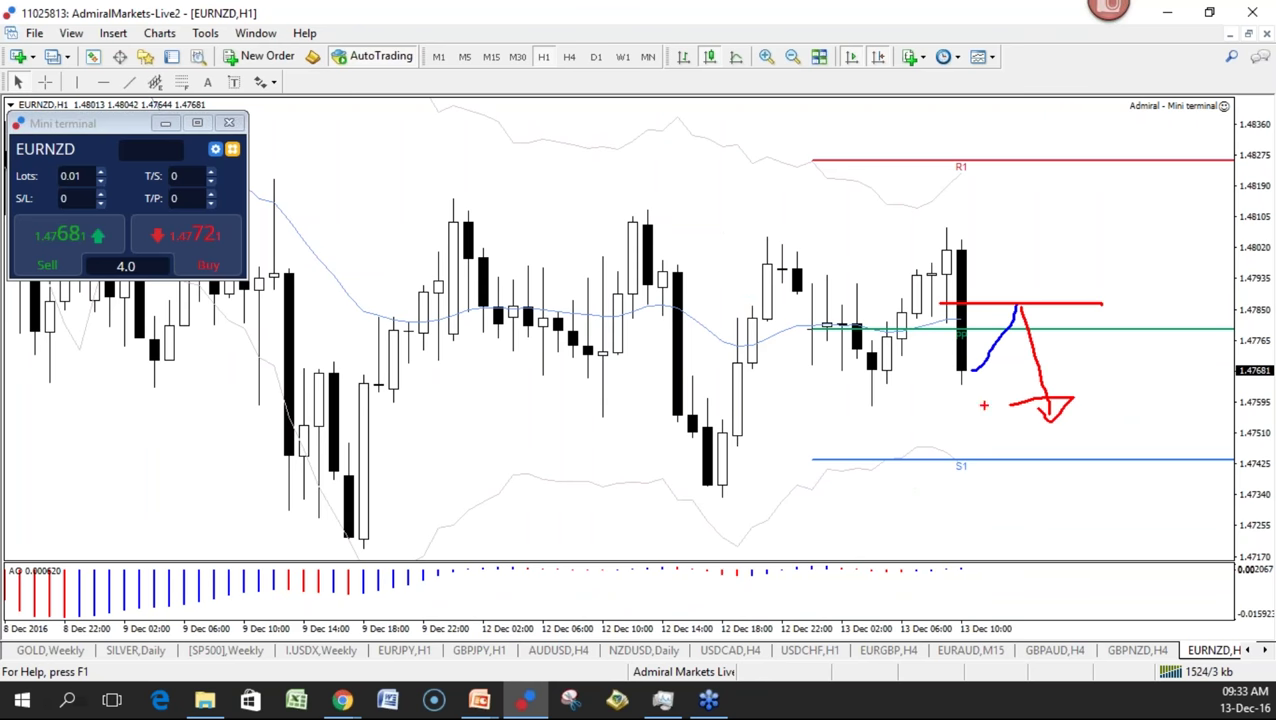
{"action": "key", "text": "Escape"}
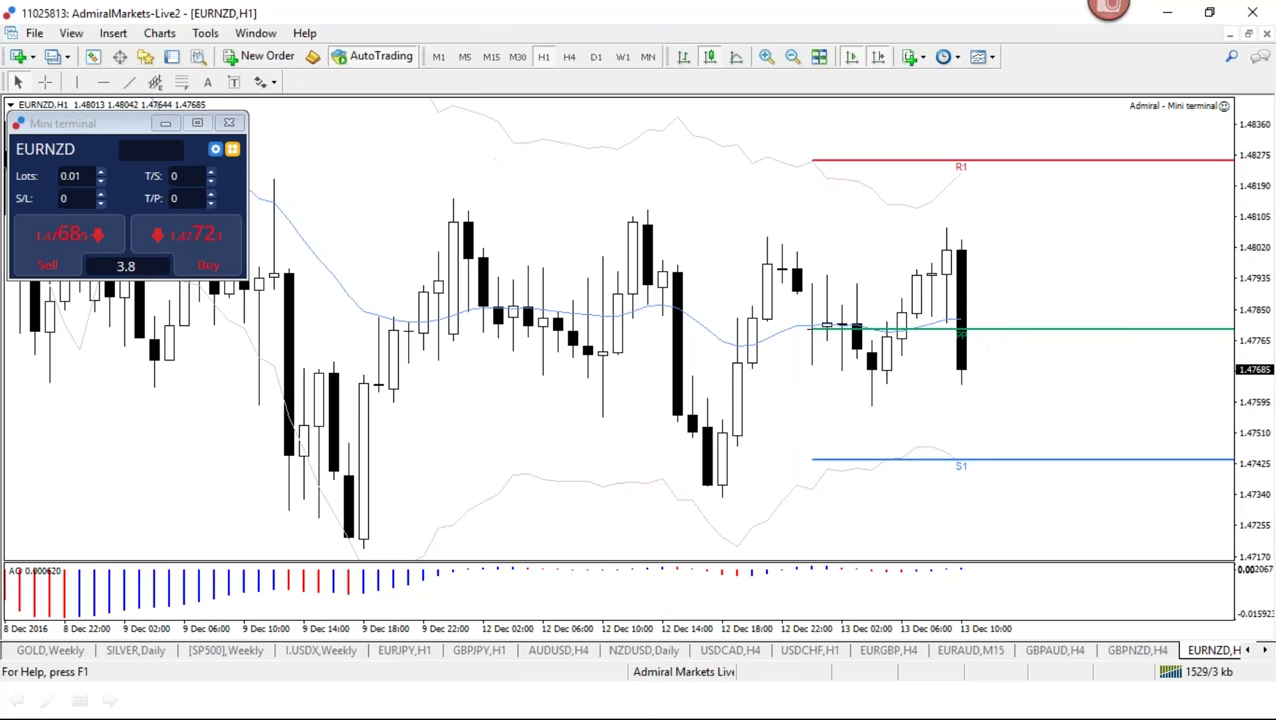
Switch EURNZD to the 5-minute timeframe and temporarily sketch a red choppy pullback to a line at the pivot point, followed by a drop
{"action": "left_click", "coordinate": [464, 56]}
{"action": "left_click_drag", "start_coordinate": [860, 635], "coordinate": [815, 628]}
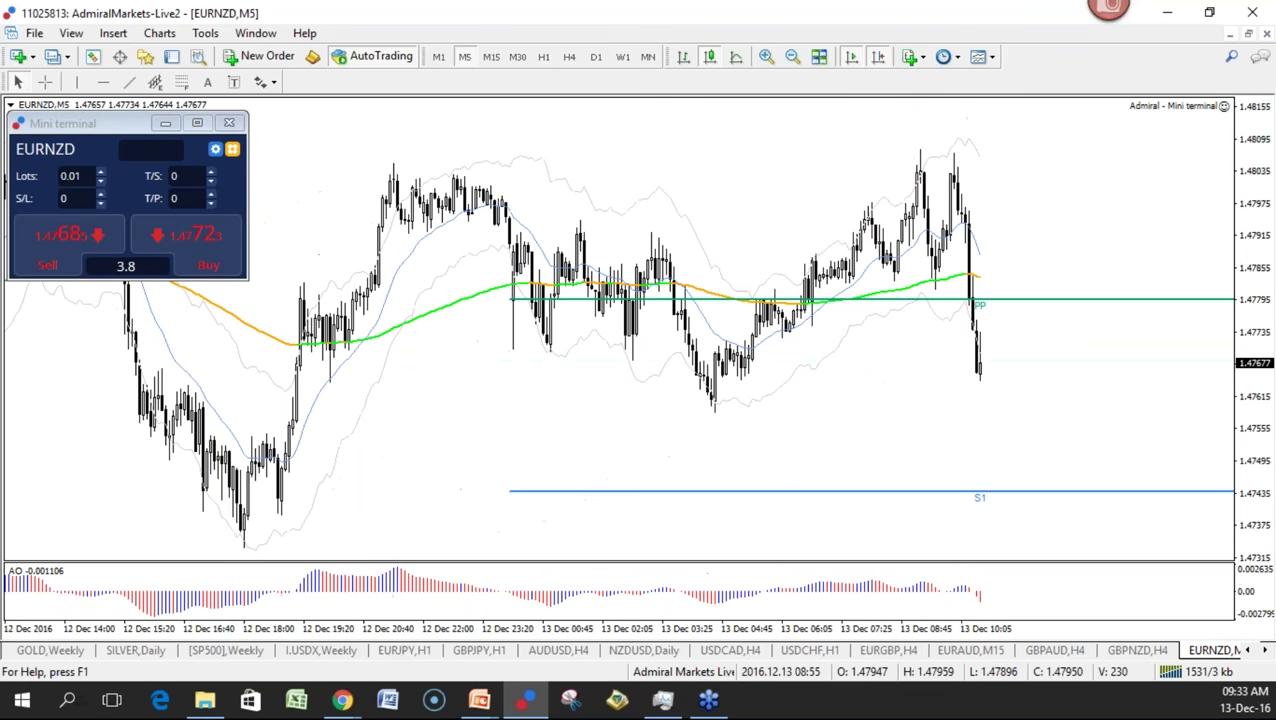
{"action": "key", "text": "ctrl+2"}
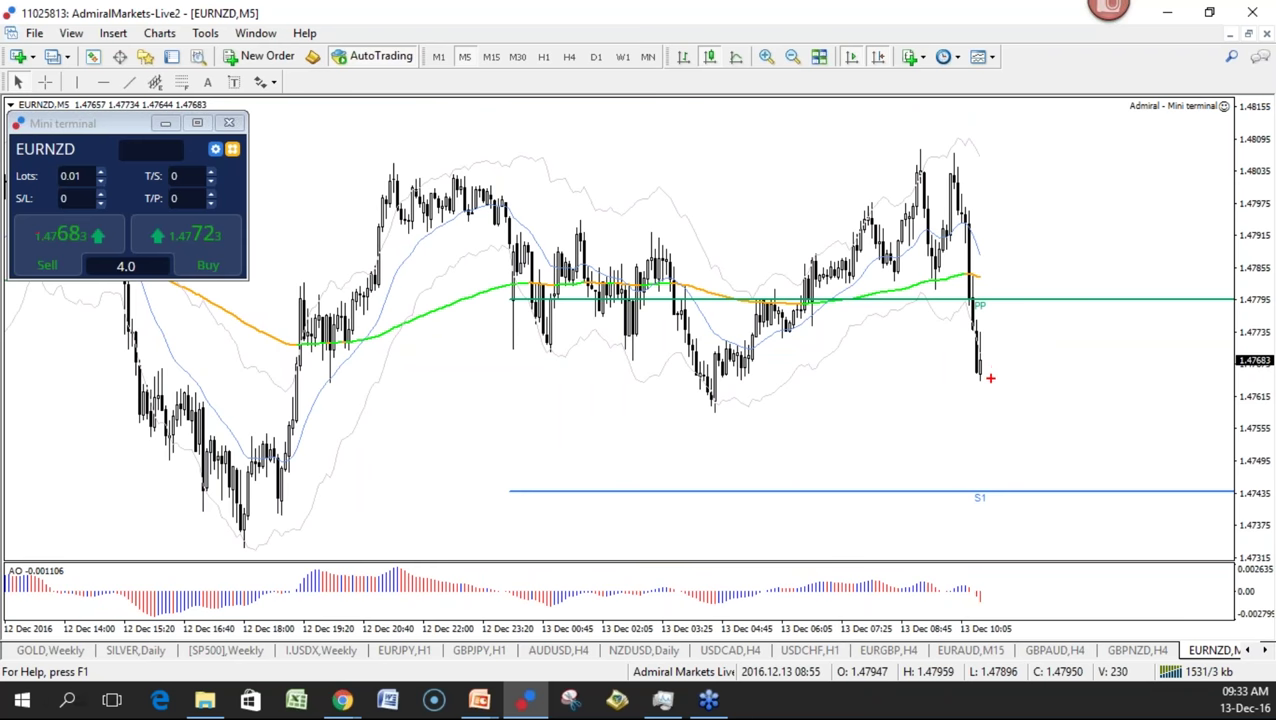
{"action": "mouse_move", "coordinate": [980, 367]}
{"action": "left_mouse_down"}
{"action": "mouse_move", "coordinate": [1024, 334]}
{"action": "mouse_move", "coordinate": [1096, 320]}
{"action": "mouse_move", "coordinate": [1113, 298]}
{"action": "mouse_move", "coordinate": [1107, 416]}
{"action": "left_mouse_up"}
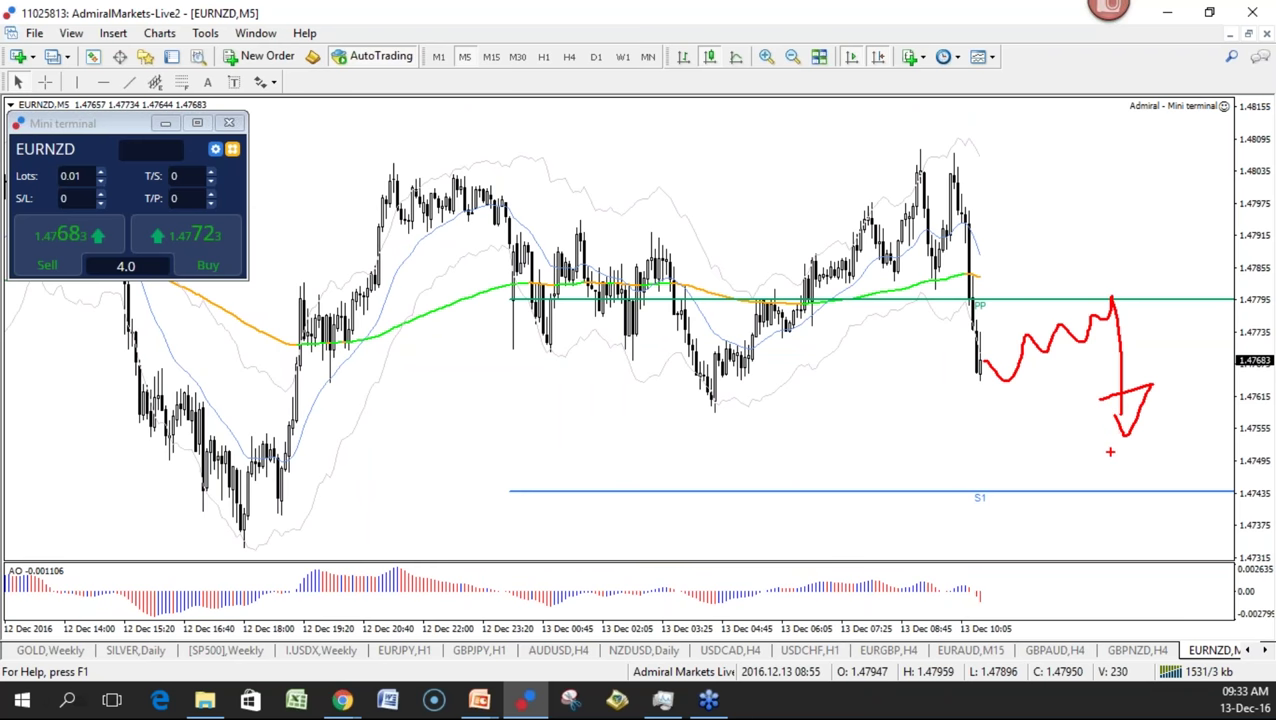
{"action": "left_click_drag", "start_coordinate": [1041, 297], "coordinate": [1172, 295]}
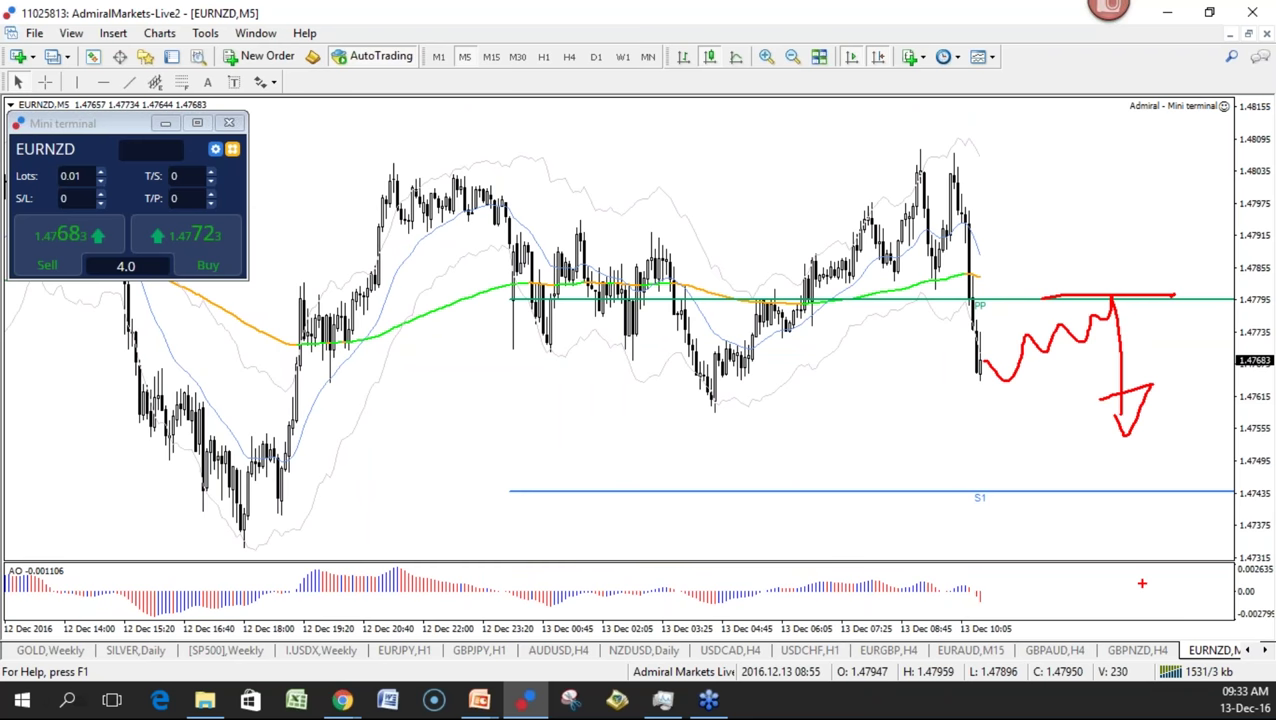
{"action": "key", "text": "Escape"}
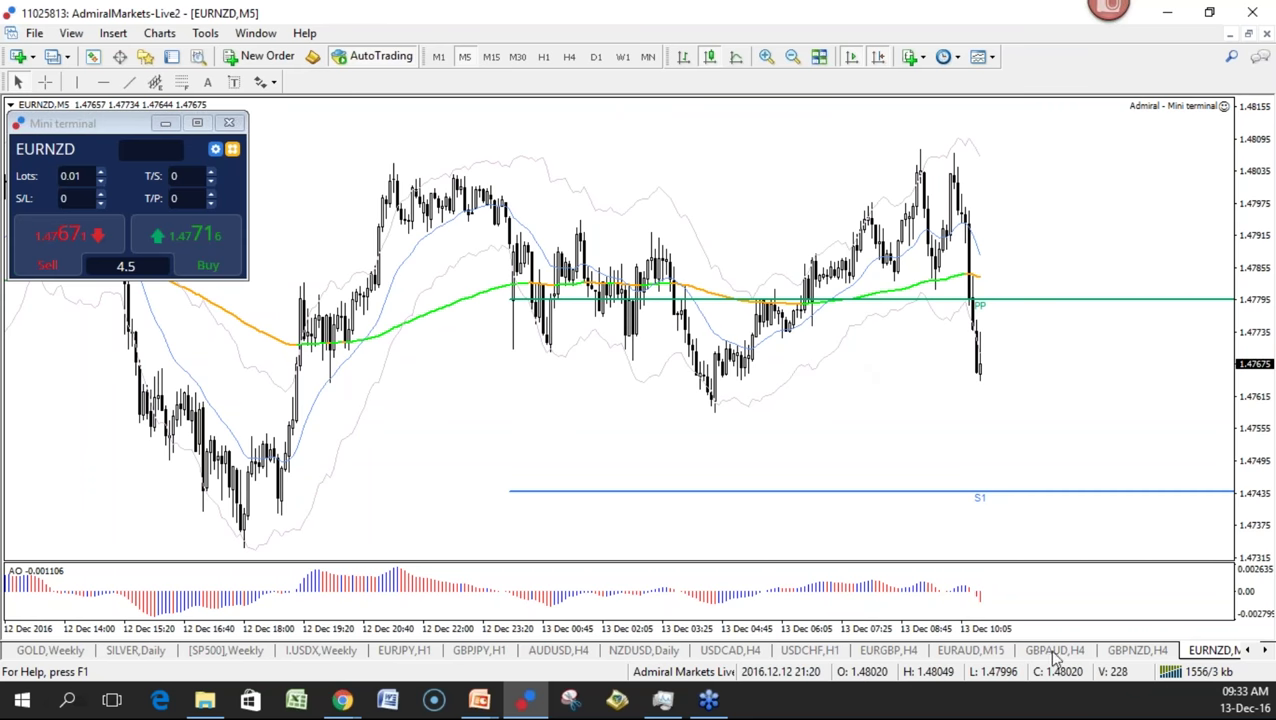
Open the GOLD chart and switch it from weekly to the monthly timeframe
{"action": "left_click", "coordinate": [1248, 651]}
{"action": "left_click", "coordinate": [1248, 651]}
{"action": "left_click", "coordinate": [271, 651]}
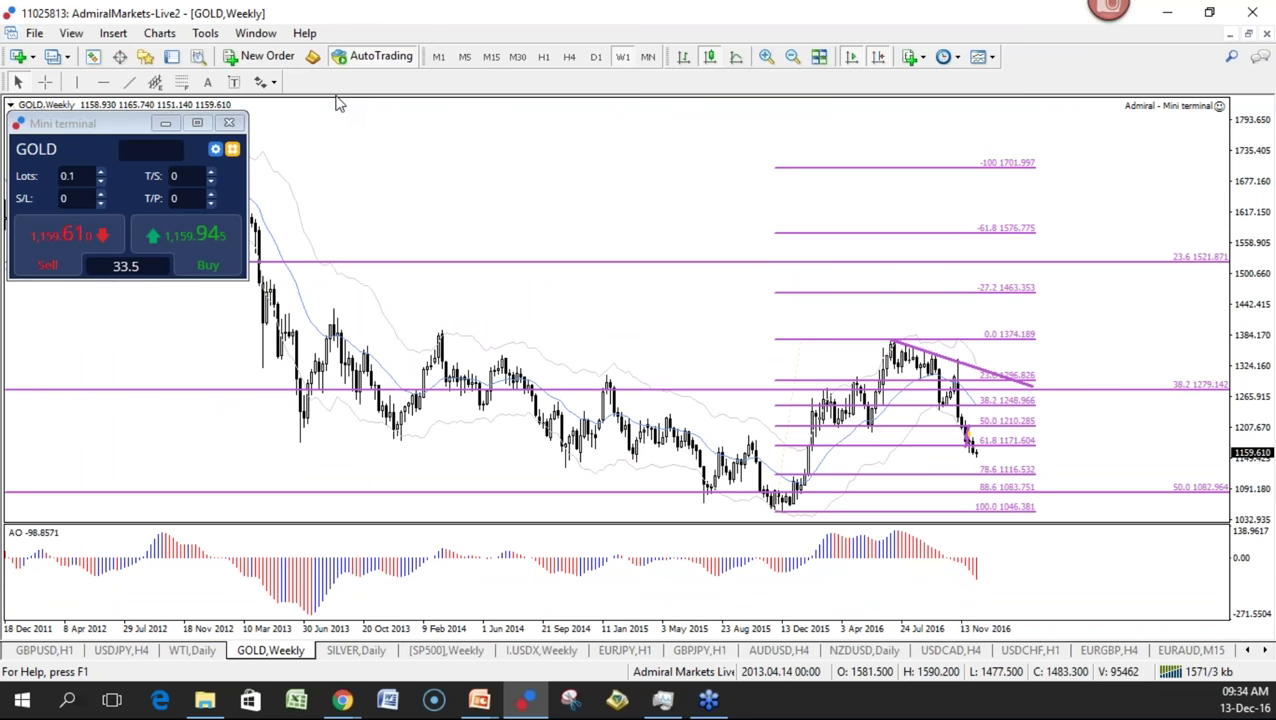
{"action": "left_click", "coordinate": [44, 82]}
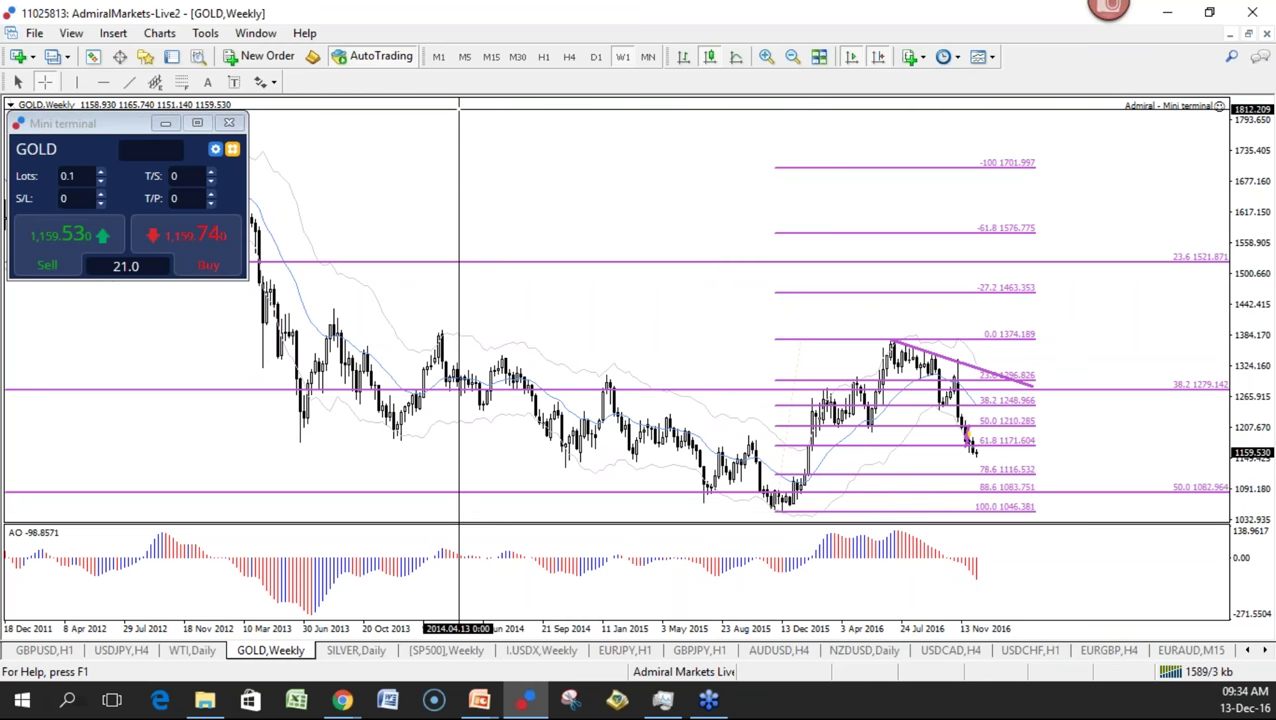
{"action": "left_click", "coordinate": [648, 57]}
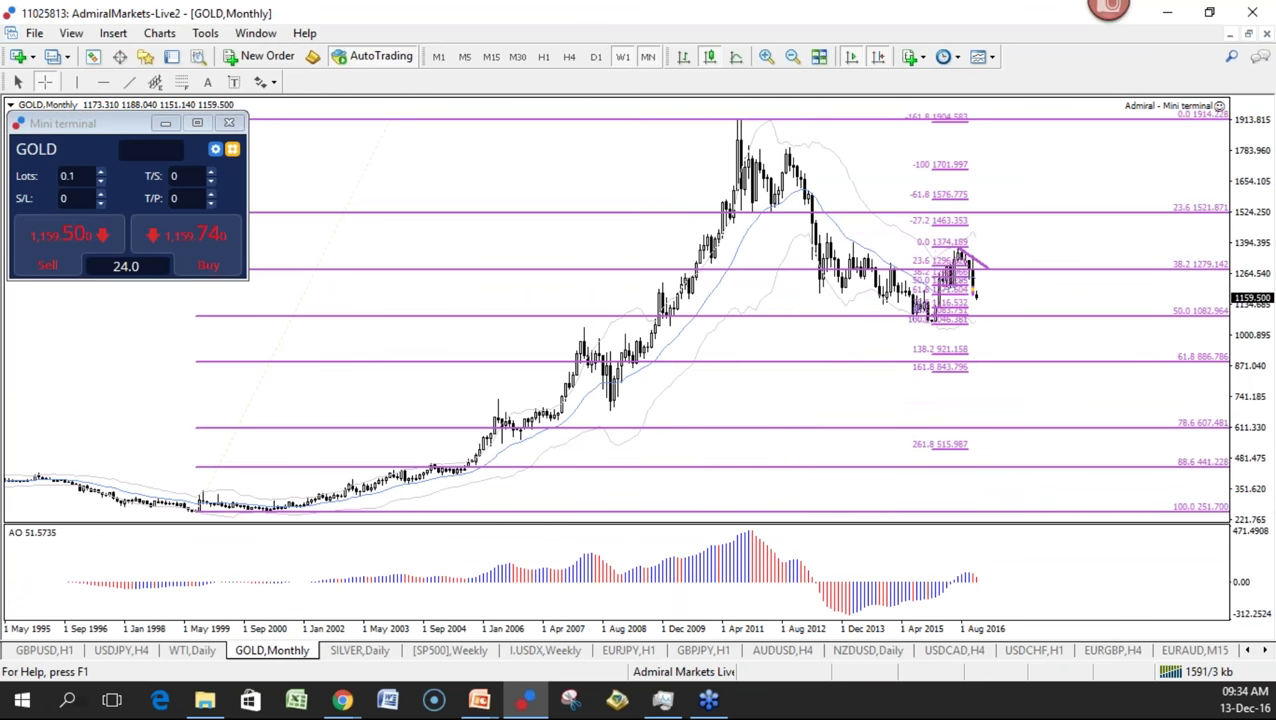
Temporarily sketch gold's red decline from the 2011 high and a blue rebound, pullback and rise to the 23.6 Fibonacci level
{"action": "key", "text": "plus"}
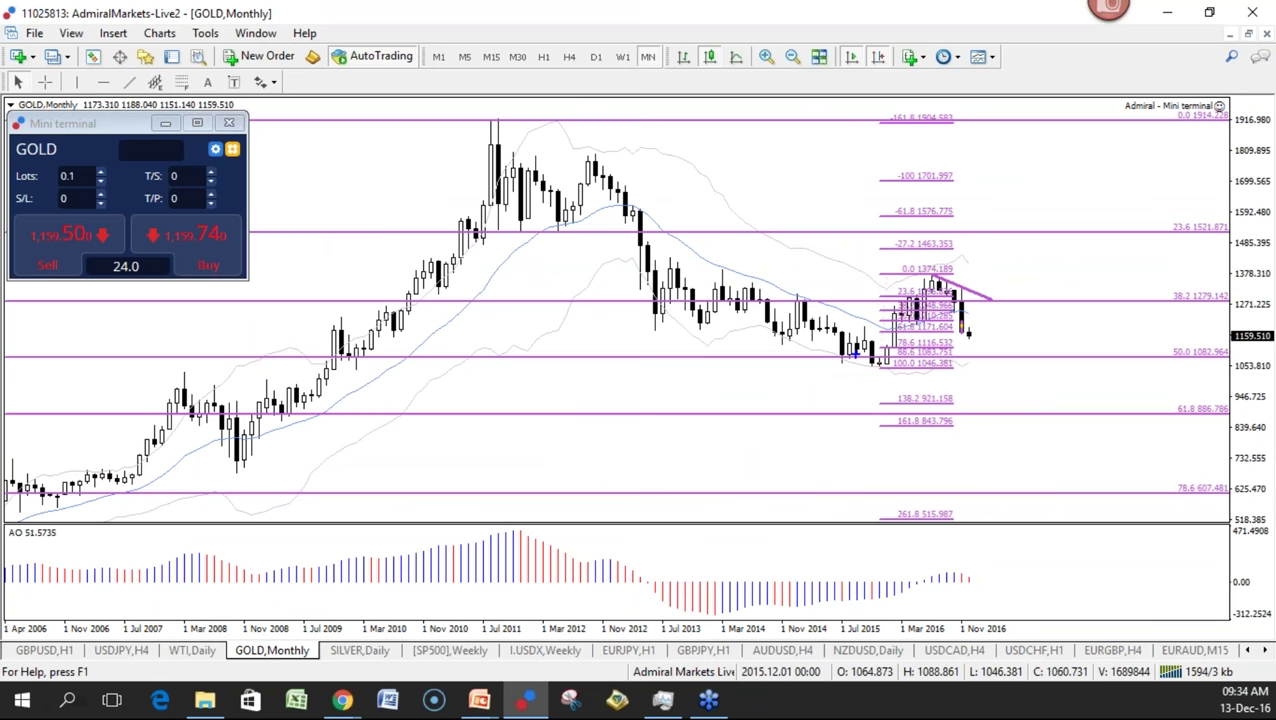
{"action": "mouse_move", "coordinate": [504, 134]}
{"action": "left_mouse_down"}
{"action": "mouse_move", "coordinate": [714, 338]}
{"action": "mouse_move", "coordinate": [880, 364]}
{"action": "mouse_move", "coordinate": [912, 282]}
{"action": "mouse_move", "coordinate": [962, 330]}
{"action": "mouse_move", "coordinate": [1010, 232]}
{"action": "mouse_move", "coordinate": [1030, 265]}
{"action": "left_mouse_up"}
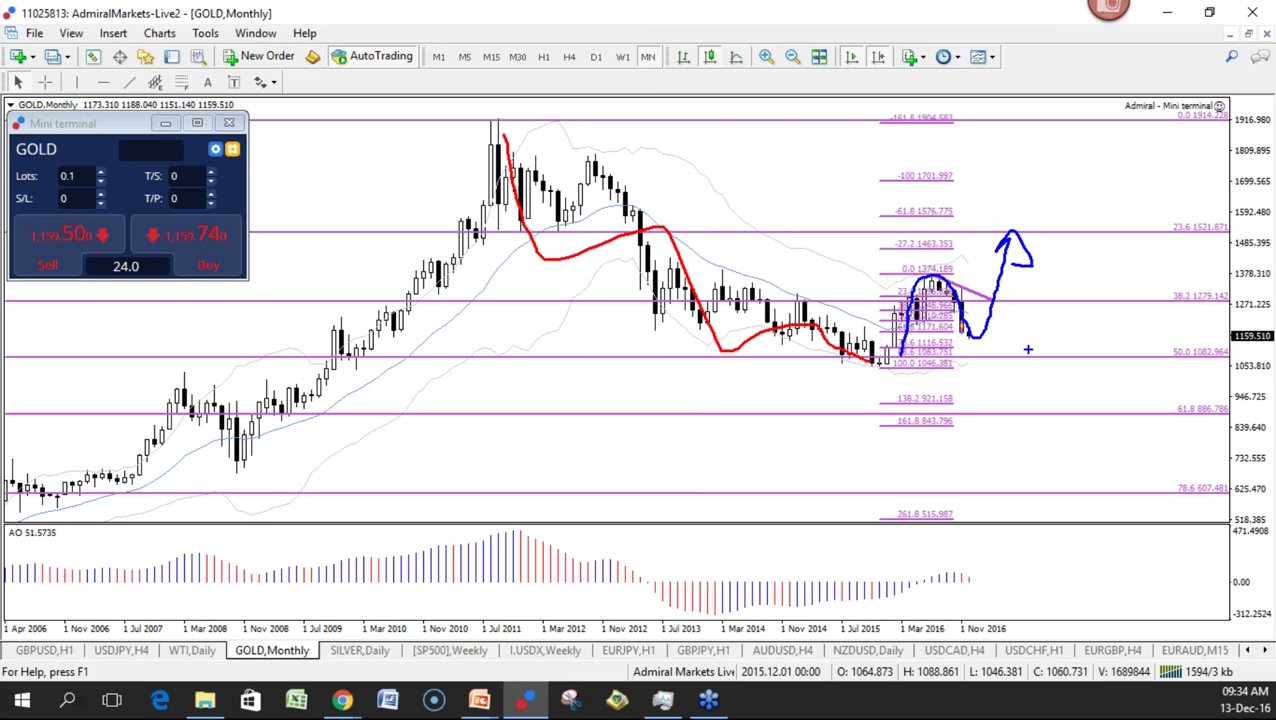
{"action": "key", "text": "Escape"}
Sketch a blue box around gold's 61.8 Fibonacci level and a red box around the November 2016 monthly candle
{"action": "key", "text": "plus"}
{"action": "key", "text": "plus"}
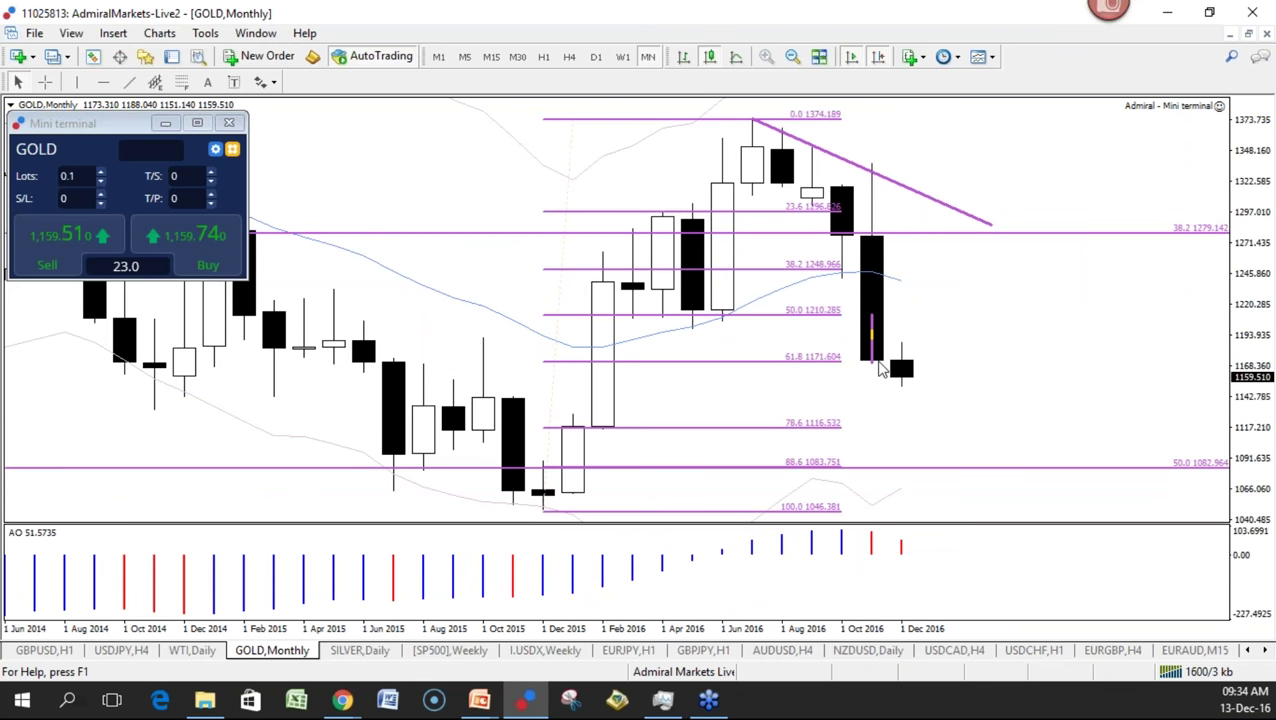
{"action": "mouse_move", "coordinate": [760, 347]}
{"action": "left_mouse_down"}
{"action": "mouse_move", "coordinate": [880, 368]}
{"action": "mouse_move", "coordinate": [752, 348]}
{"action": "left_mouse_up"}
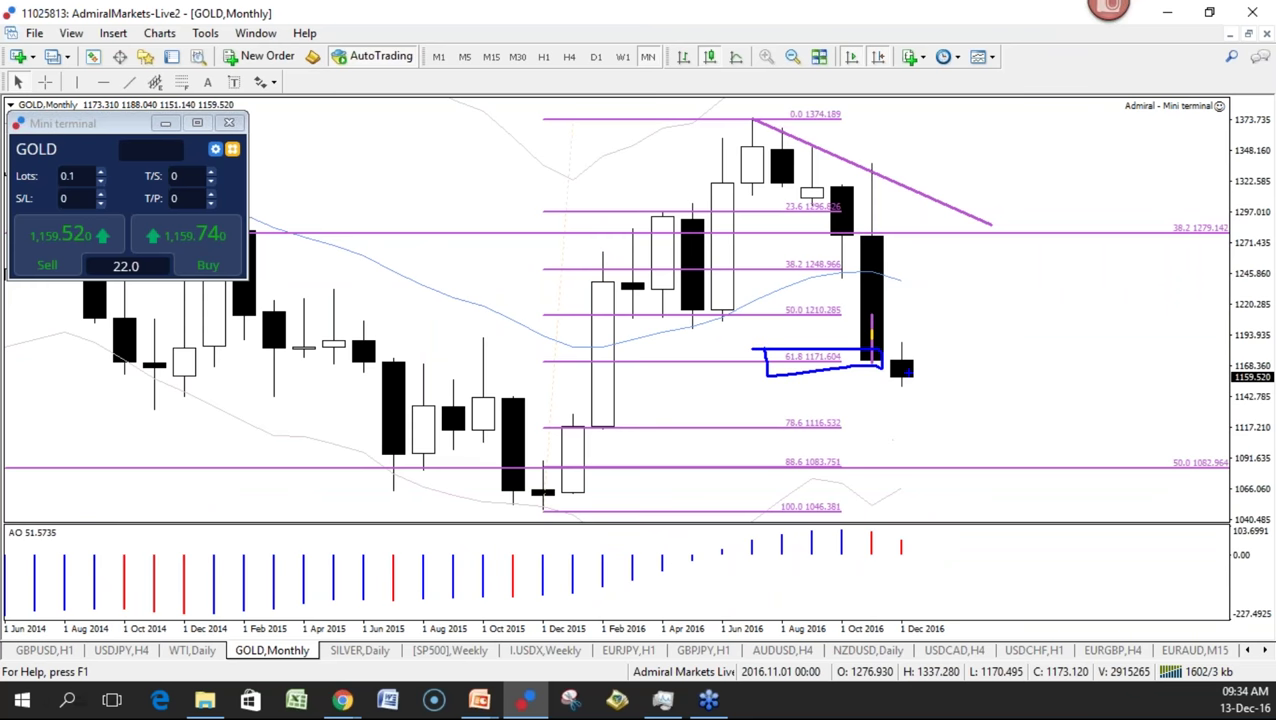
{"action": "mouse_move", "coordinate": [852, 160]}
{"action": "left_mouse_down"}
{"action": "mouse_move", "coordinate": [880, 382]}
{"action": "mouse_move", "coordinate": [880, 165]}
{"action": "mouse_move", "coordinate": [842, 159]}
{"action": "left_mouse_up"}
Handwrite "m vs s" in red above the latest gold candles and cross out the final s
{"action": "mouse_move", "coordinate": [1018, 172]}
{"action": "left_mouse_down"}
{"action": "mouse_move", "coordinate": [1028, 160]}
{"action": "mouse_move", "coordinate": [1062, 172]}
{"action": "mouse_move", "coordinate": [1114, 146]}
{"action": "left_mouse_up"}
{"action": "left_click_drag", "start_coordinate": [1130, 146], "coordinate": [1130, 163]}
{"action": "left_click_drag", "start_coordinate": [1212, 144], "coordinate": [1198, 164]}
{"action": "left_click_drag", "start_coordinate": [1012, 168], "coordinate": [1032, 168]}
{"action": "left_click_drag", "start_coordinate": [1020, 160], "coordinate": [1020, 176]}
{"action": "left_click_drag", "start_coordinate": [1218, 110], "coordinate": [1160, 183]}
{"action": "left_click_drag", "start_coordinate": [1162, 135], "coordinate": [1249, 197]}
Sketch a red downward arrow from the current gold candle to a blue line at the 78.6 Fibonacci level, and clear all sketches
{"action": "left_click_drag", "start_coordinate": [777, 376], "coordinate": [808, 375]}
{"action": "mouse_move", "coordinate": [930, 372]}
{"action": "left_mouse_down"}
{"action": "mouse_move", "coordinate": [928, 420]}
{"action": "mouse_move", "coordinate": [948, 424]}
{"action": "left_mouse_up"}
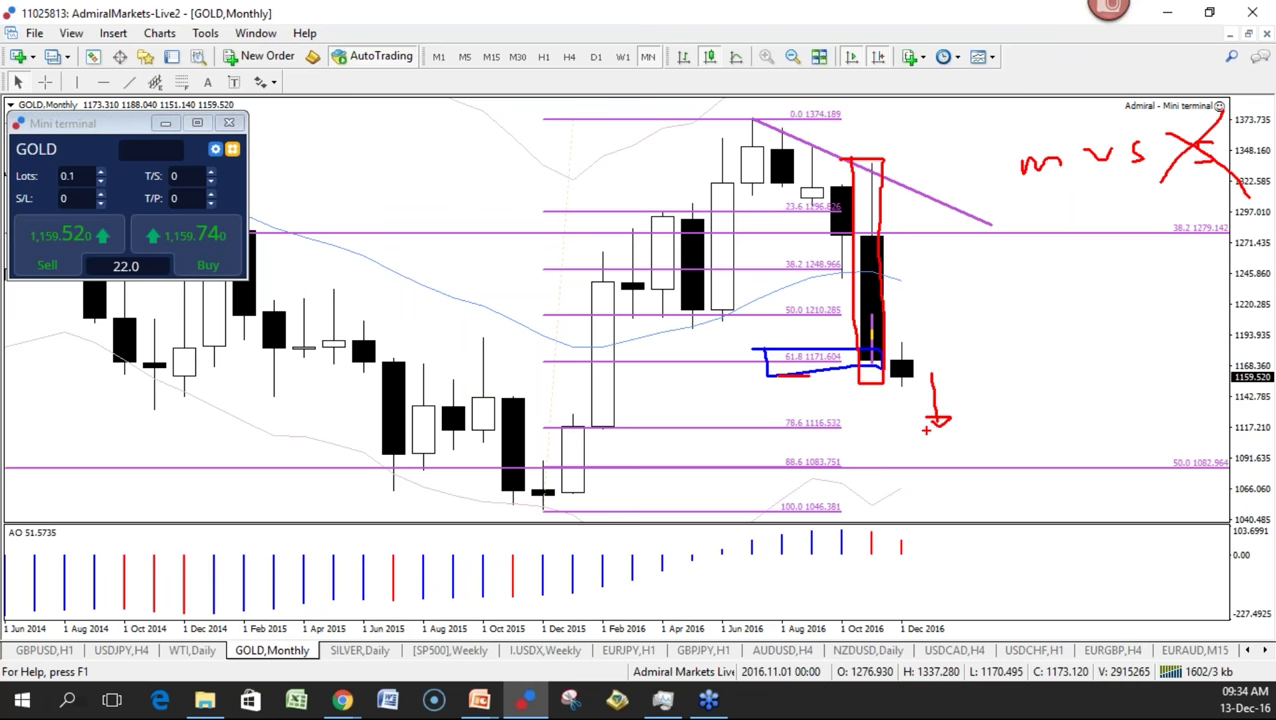
{"action": "left_click_drag", "start_coordinate": [852, 427], "coordinate": [1039, 427]}
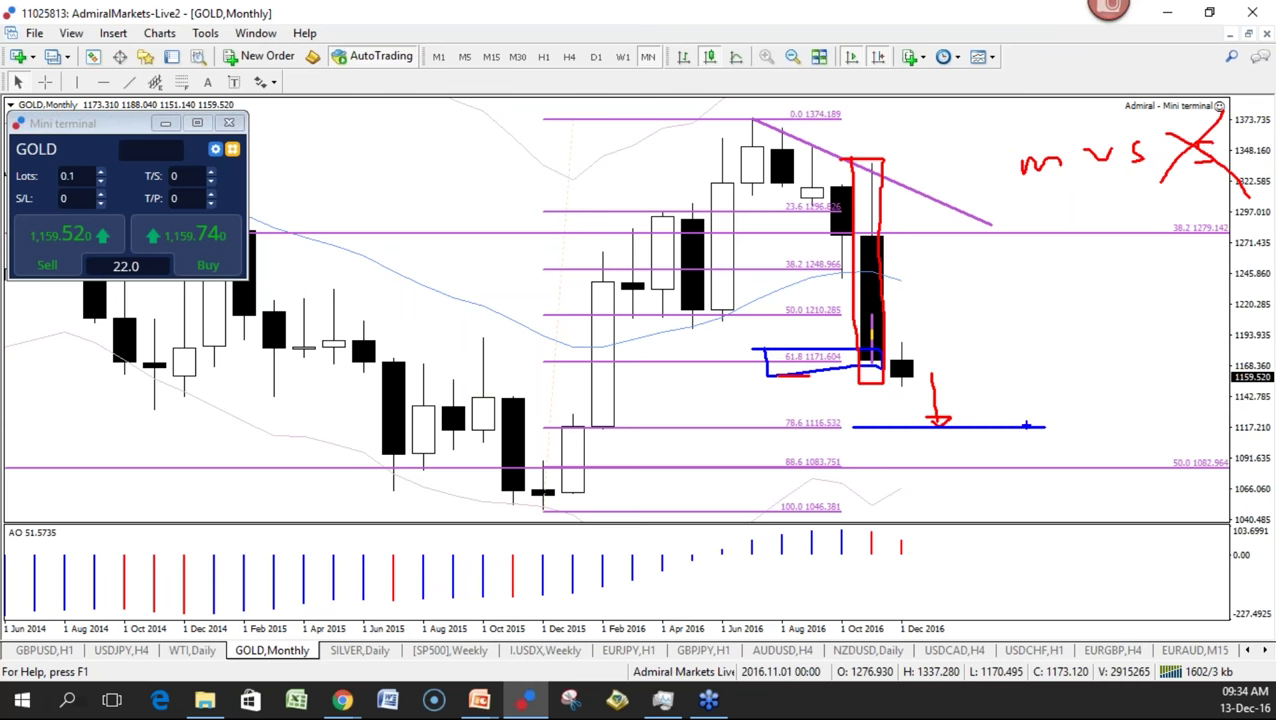
{"action": "key", "text": "Escape"}
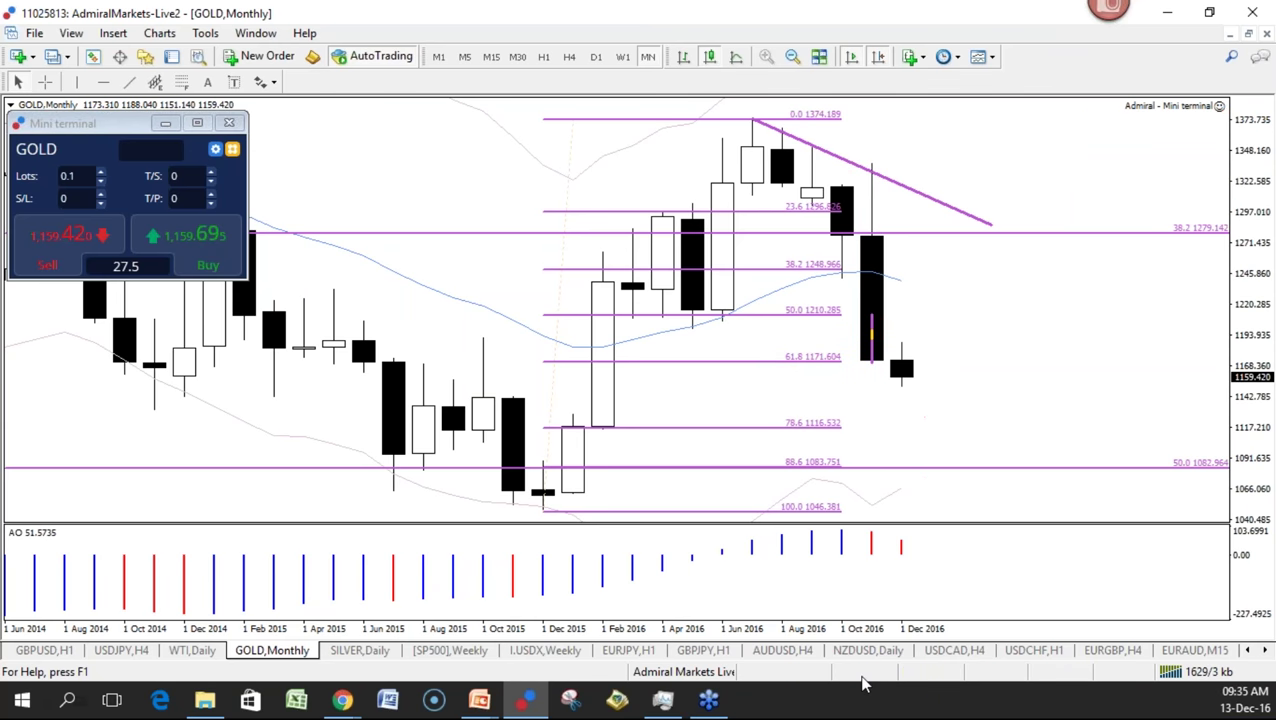
Temporarily sketch a red line at gold's December 2015 low, a red break down to the 61.8 level and a blue rebound arrow
{"action": "key", "text": "minus"}
{"action": "key", "text": "minus"}
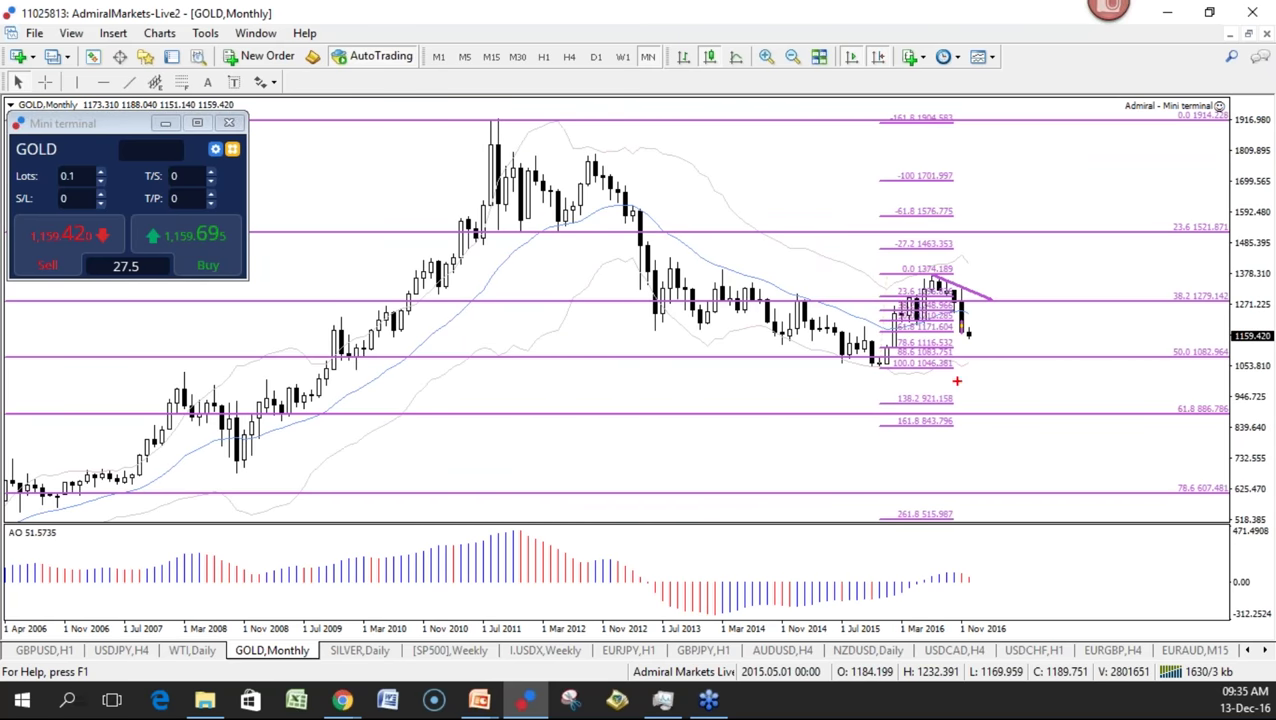
{"action": "mouse_move", "coordinate": [859, 364]}
{"action": "left_mouse_down"}
{"action": "mouse_move", "coordinate": [980, 364]}
{"action": "mouse_move", "coordinate": [983, 412]}
{"action": "mouse_move", "coordinate": [997, 414]}
{"action": "mouse_move", "coordinate": [968, 408]}
{"action": "left_mouse_up"}
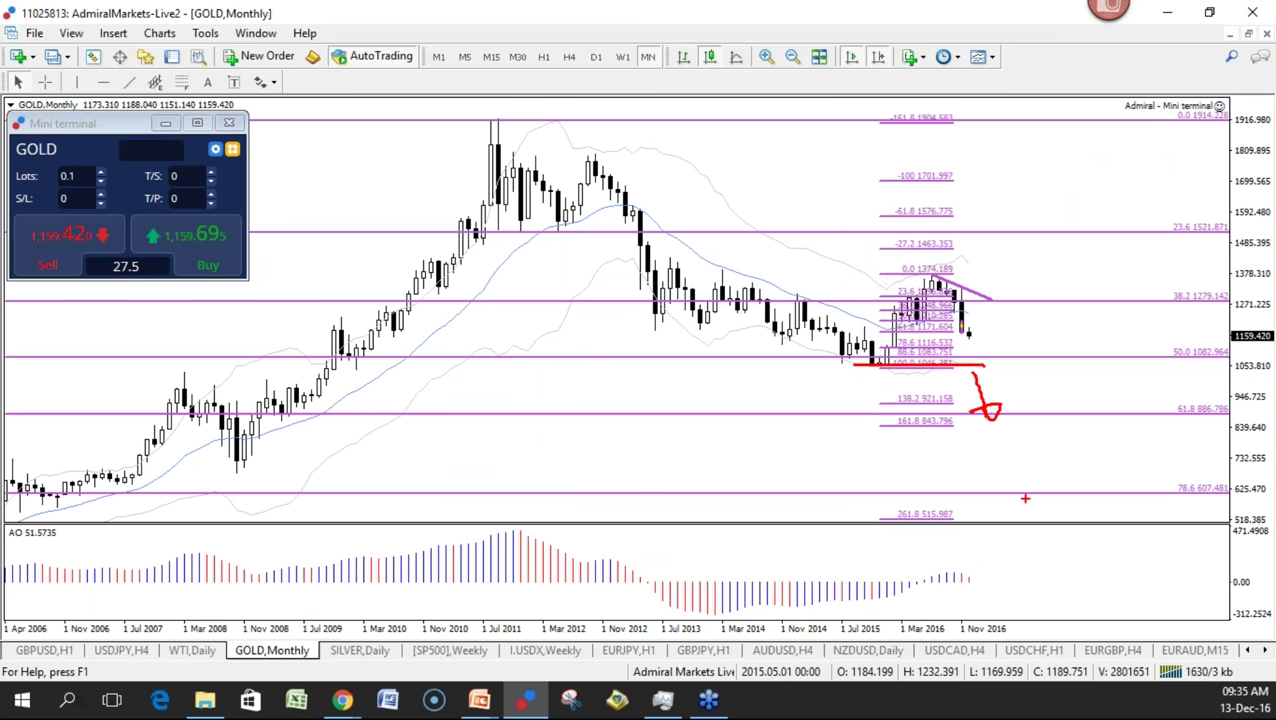
{"action": "mouse_move", "coordinate": [965, 421]}
{"action": "left_mouse_down"}
{"action": "mouse_move", "coordinate": [1077, 381]}
{"action": "mouse_move", "coordinate": [1072, 372]}
{"action": "left_mouse_up"}
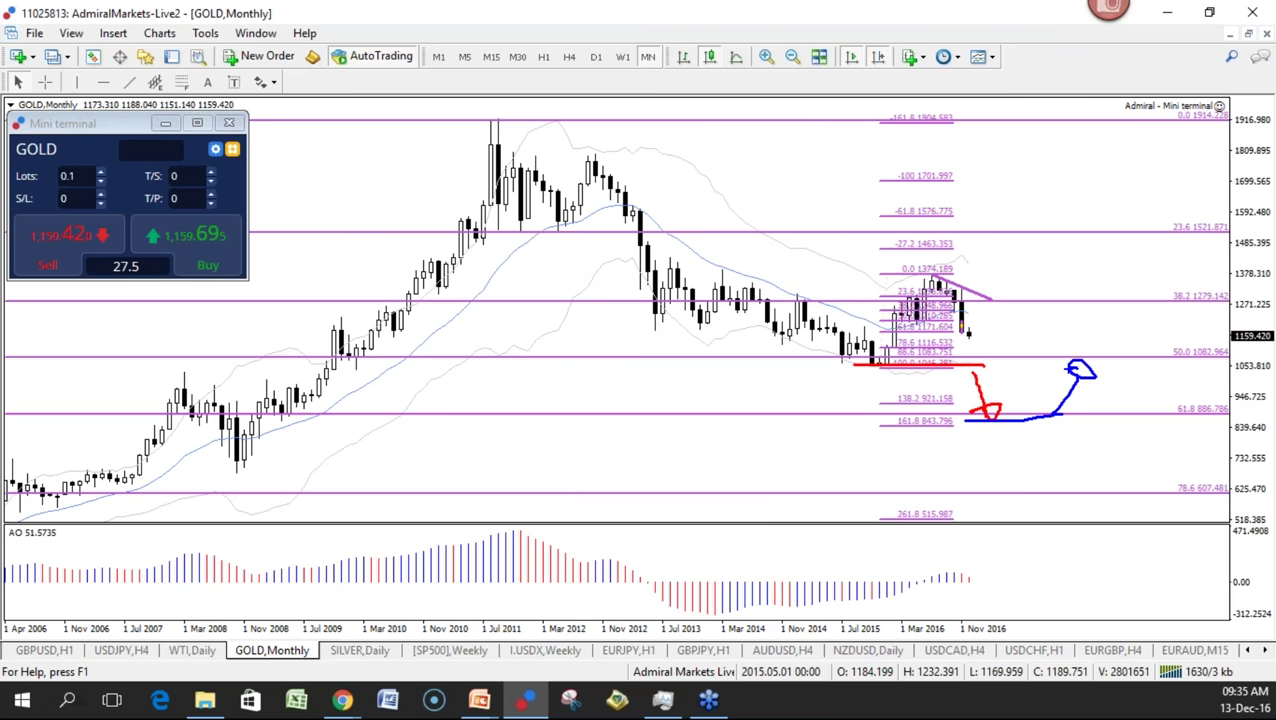
{"action": "key", "text": "Escape"}
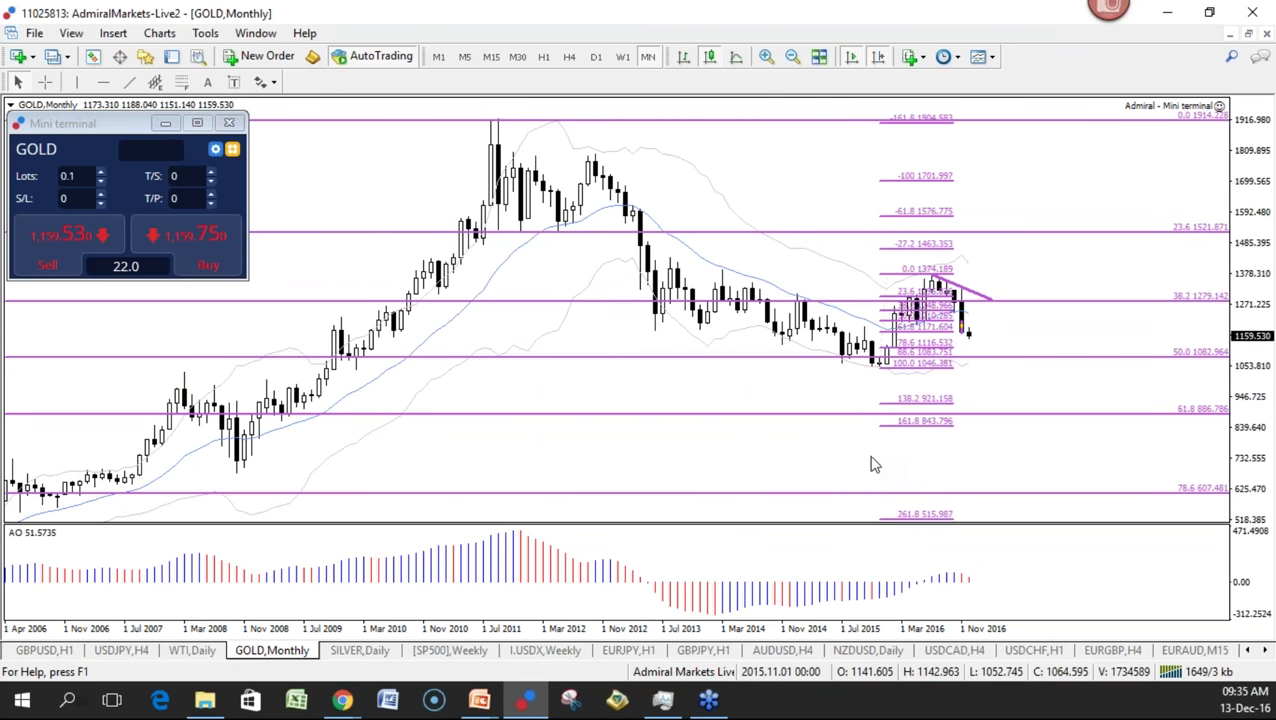
Review the AUDUSD four-hour chart, and open AUDNZD on the daily timeframe
{"action": "left_click", "coordinate": [801, 650]}
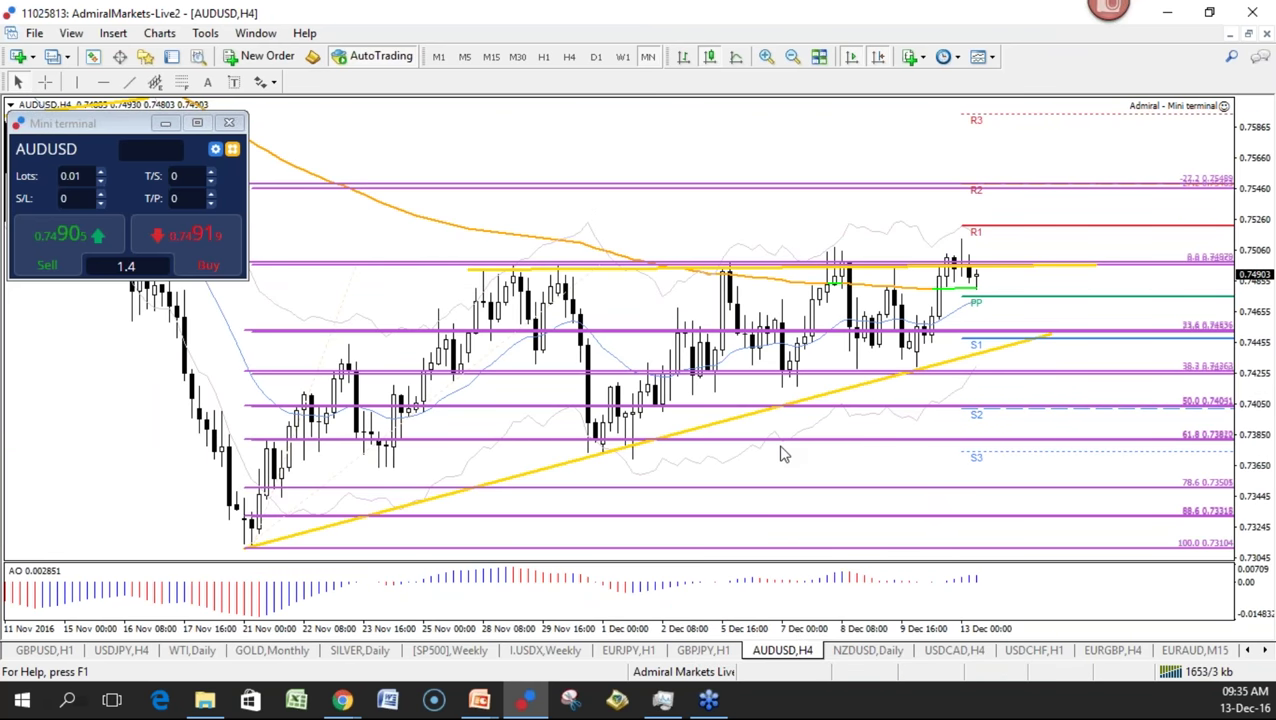
{"action": "mouse_move", "coordinate": [790, 438]}
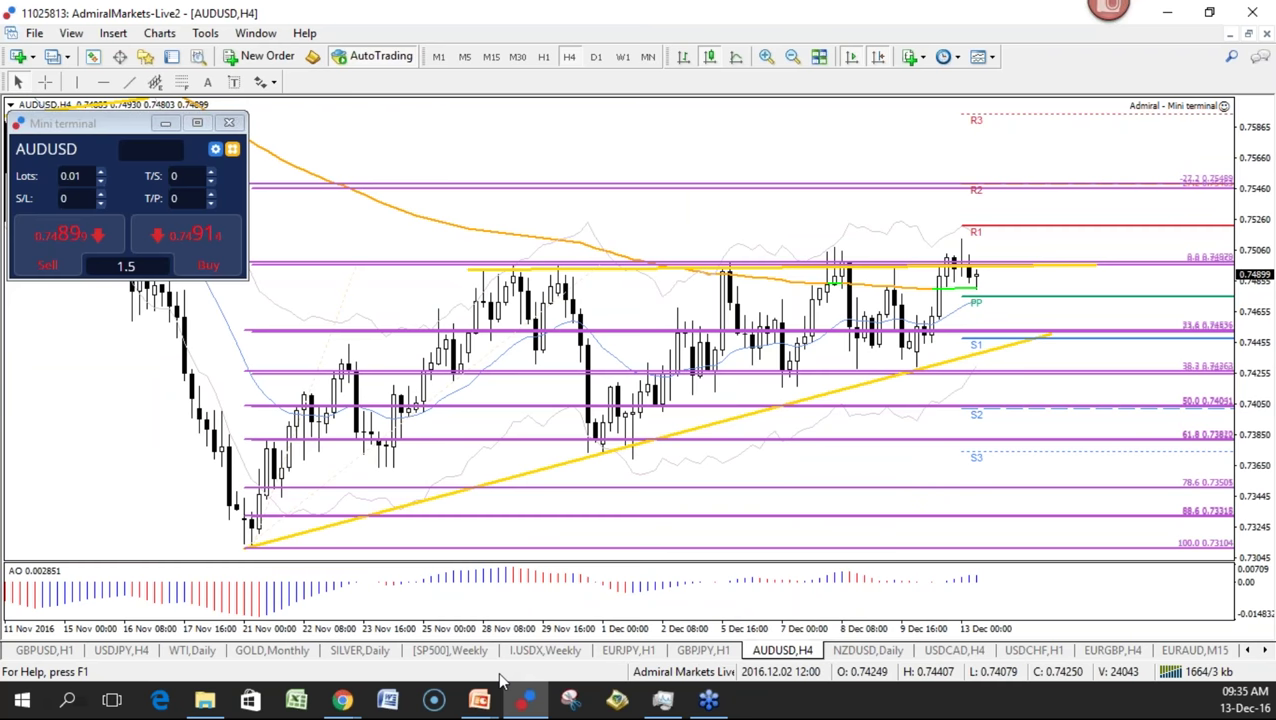
{"action": "left_click", "coordinate": [1266, 651]}
{"action": "left_click", "coordinate": [1266, 651]}
{"action": "left_click", "coordinate": [1266, 651]}
{"action": "left_click", "coordinate": [1266, 651]}
{"action": "left_click", "coordinate": [1266, 651]}
{"action": "left_click", "coordinate": [1266, 651]}
{"action": "left_click", "coordinate": [1266, 651]}
{"action": "left_click", "coordinate": [1266, 651]}
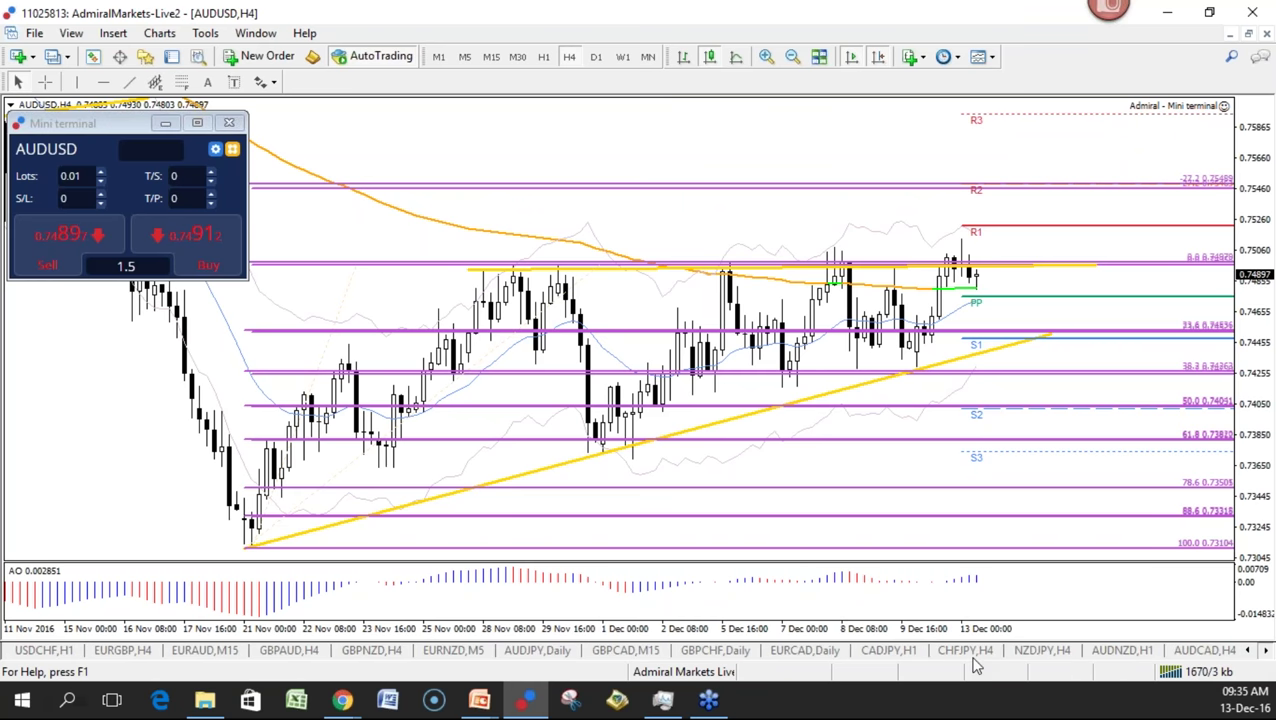
{"action": "left_click", "coordinate": [1122, 651]}
{"action": "left_click", "coordinate": [595, 57]}
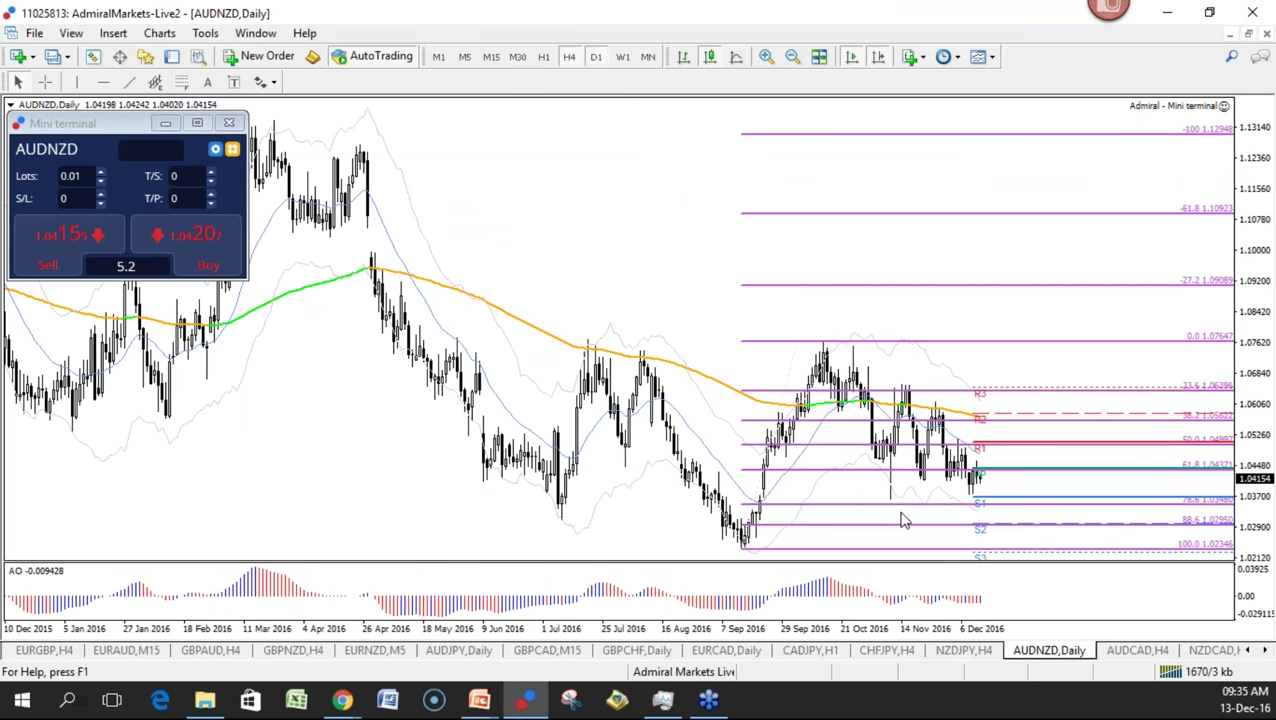
Draw a descending trendline on AUDNZD daily from the October 2016 high along the lower November highs, ending just beyond the latest candles
{"action": "left_click", "coordinate": [128, 82]}
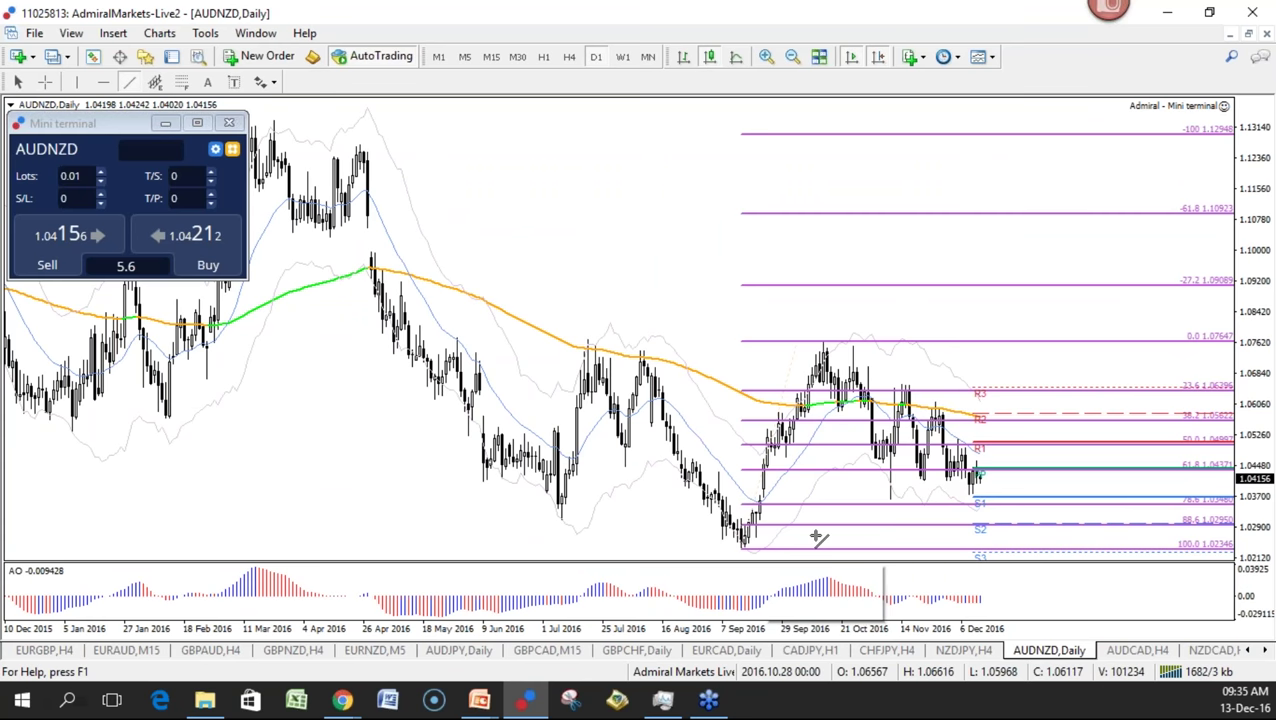
{"action": "mouse_move", "coordinate": [826, 337]}
{"action": "left_mouse_down"}
{"action": "mouse_move", "coordinate": [1068, 506]}
{"action": "mouse_move", "coordinate": [1082, 484]}
{"action": "mouse_move", "coordinate": [823, 342]}
{"action": "left_mouse_up"}
{"action": "double_click", "coordinate": [826, 335]}
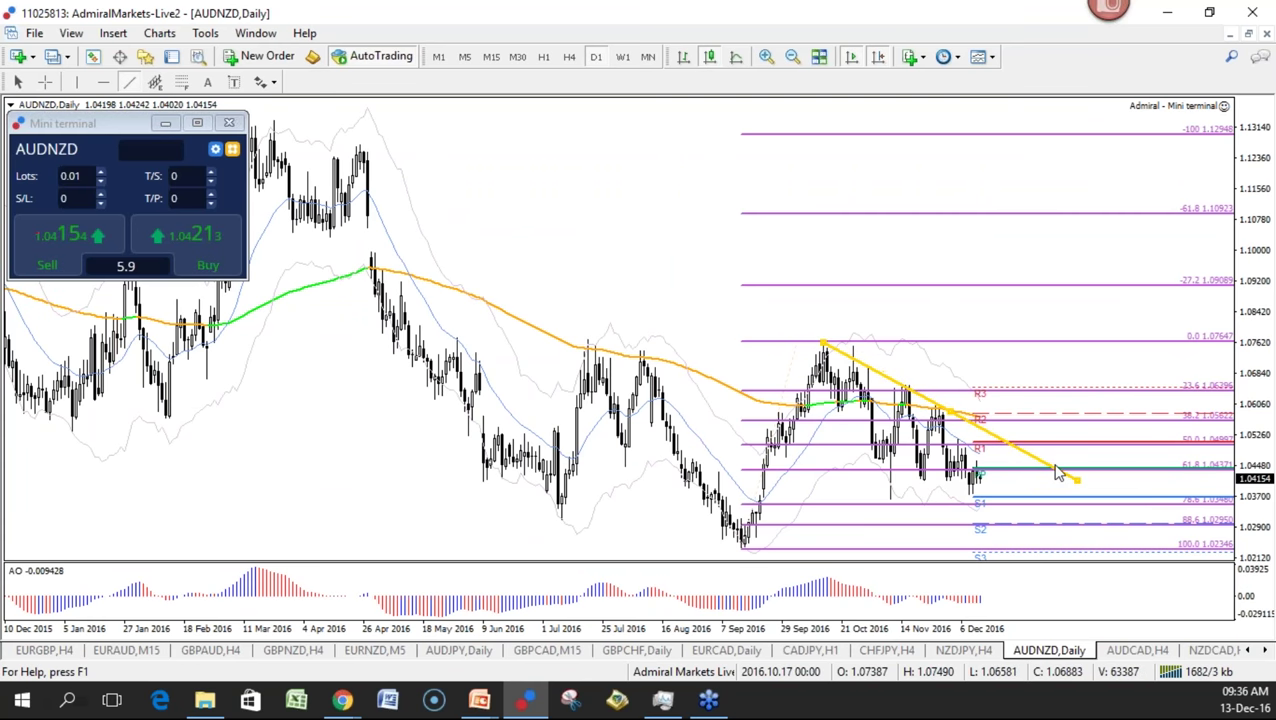
{"action": "left_click_drag", "start_coordinate": [1080, 485], "coordinate": [1052, 475]}
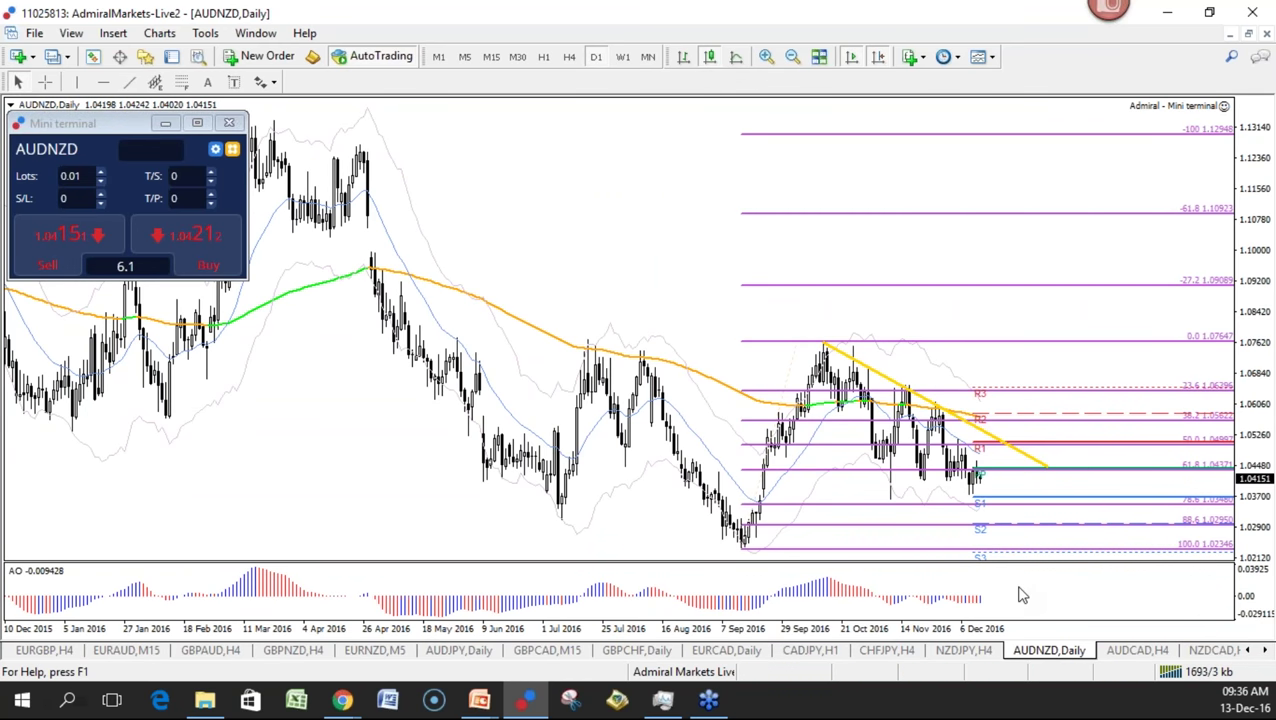
Temporarily sketch AUDNZD's blue rise from the September low, the pullback to the 78.6 level and a projected rally beyond the -27.2 level
{"action": "middle_click", "coordinate": [818, 434]}
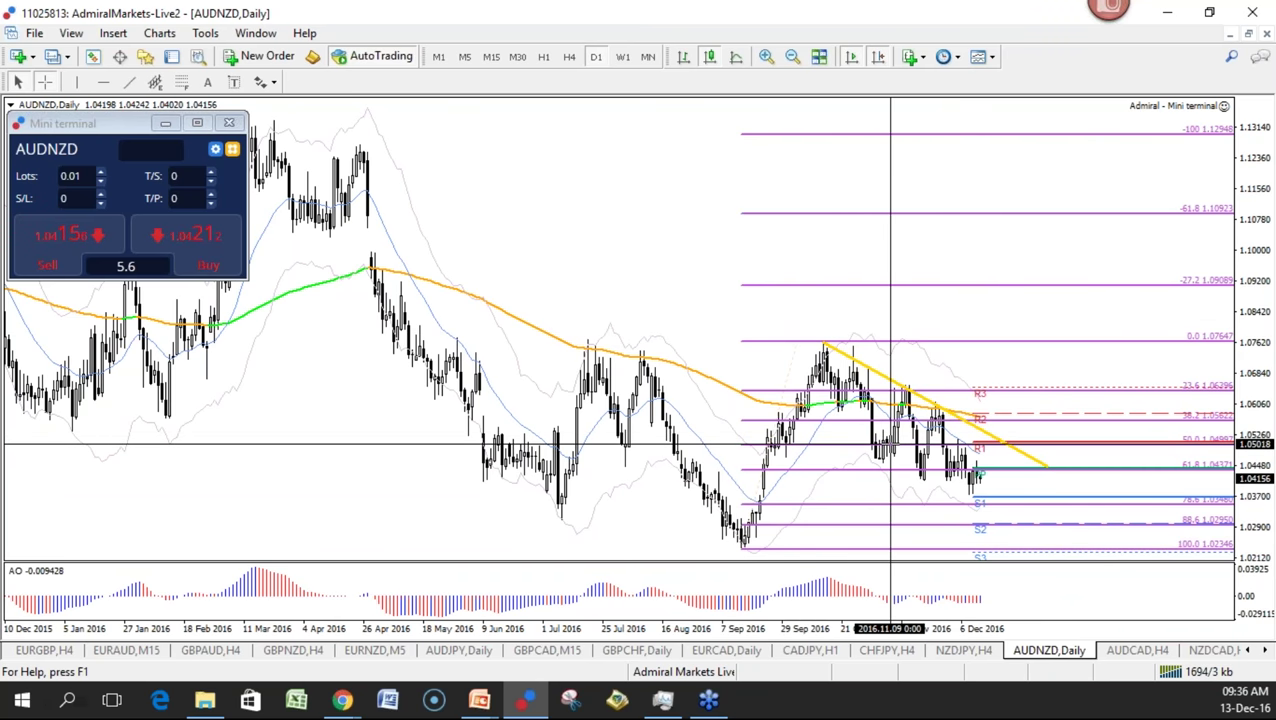
{"action": "mouse_move", "coordinate": [737, 551]}
{"action": "left_mouse_down"}
{"action": "mouse_move", "coordinate": [826, 345]}
{"action": "mouse_move", "coordinate": [977, 503]}
{"action": "mouse_move", "coordinate": [1068, 272]}
{"action": "mouse_move", "coordinate": [1092, 291]}
{"action": "left_mouse_up"}
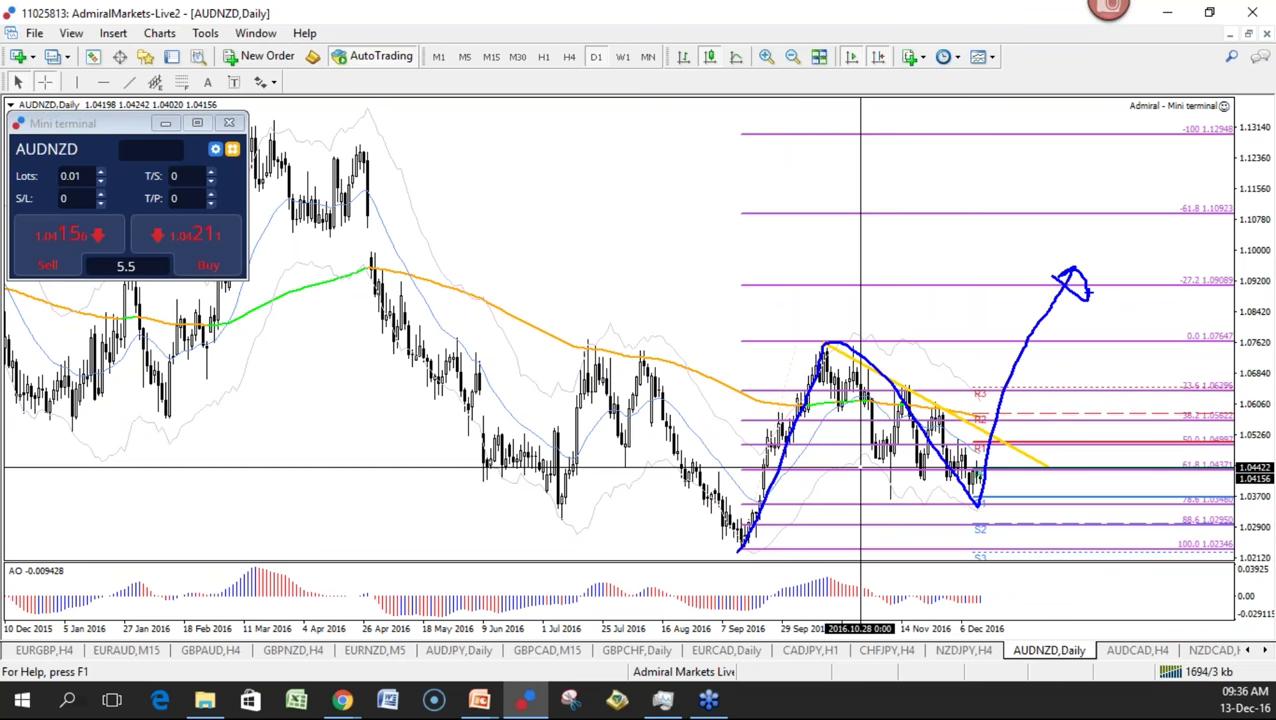
{"action": "key", "text": "Escape"}
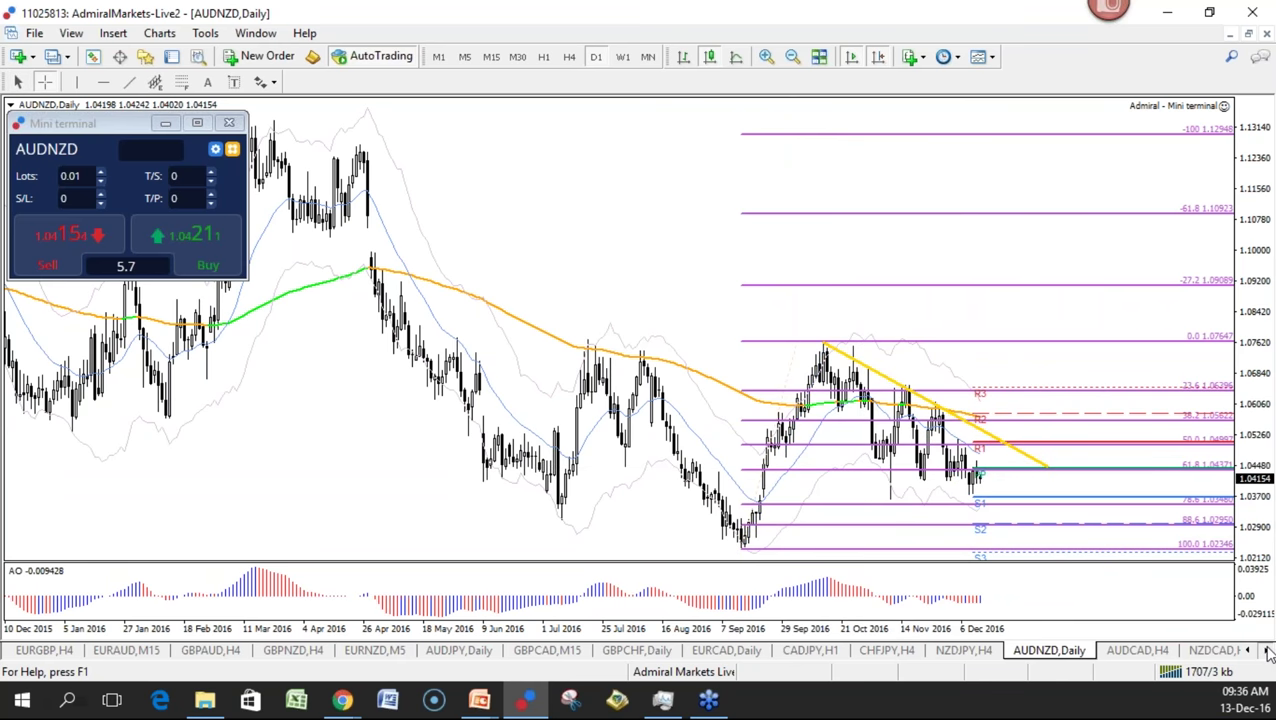
Browse the NQ100 weekly, DJI30 monthly and FTSE100 15-minute index charts
{"action": "left_click", "coordinate": [1267, 650]}
{"action": "left_click", "coordinate": [1267, 650]}
{"action": "left_click", "coordinate": [1267, 652]}
{"action": "left_click", "coordinate": [1267, 652]}
{"action": "left_click", "coordinate": [1267, 652]}
{"action": "left_click", "coordinate": [985, 651]}
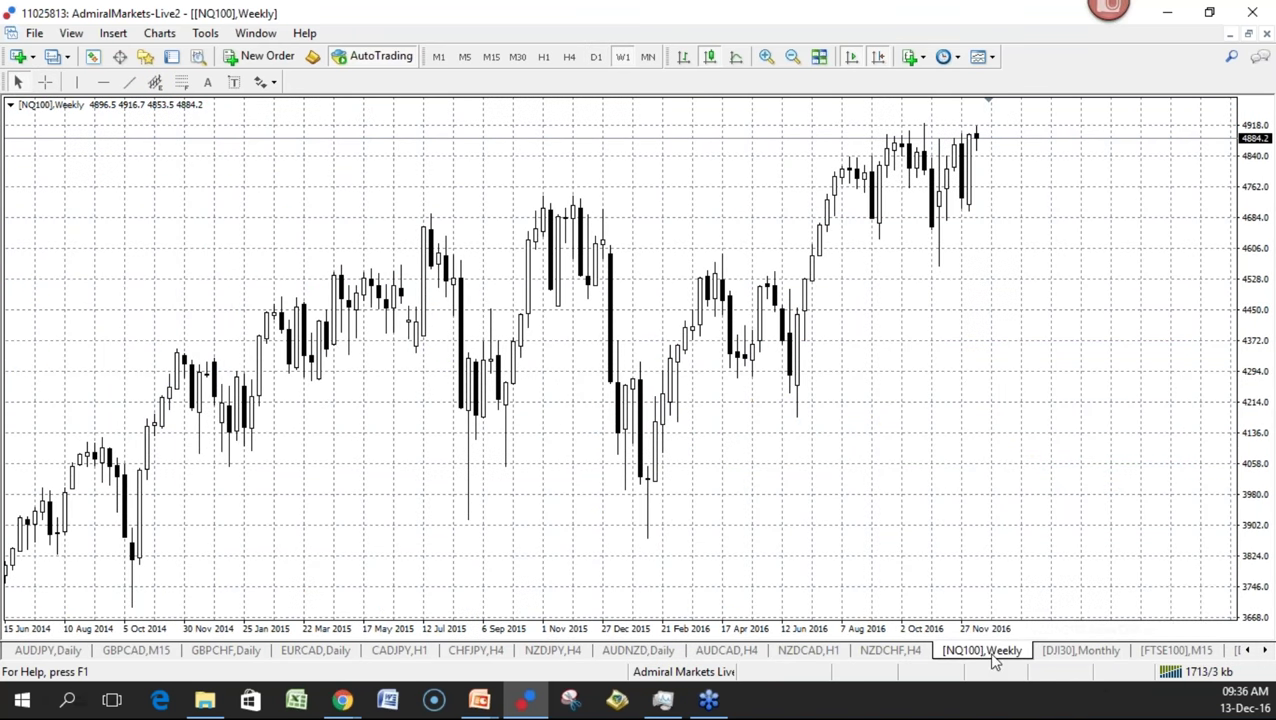
{"action": "left_click", "coordinate": [1085, 652]}
{"action": "left_click", "coordinate": [1190, 652]}
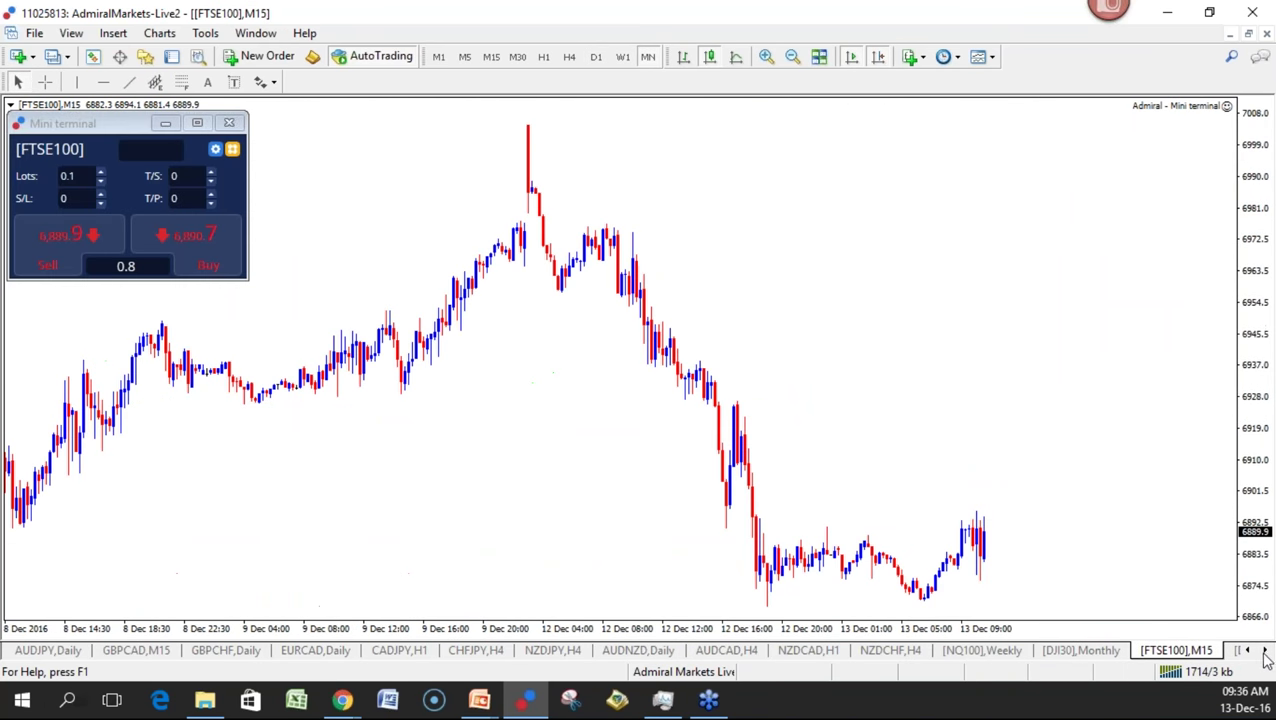
Open the DAX30 four-hour chart and delete the shorter Fibonacci retracement drawn over the November trading range
{"action": "left_click", "coordinate": [1266, 651]}
{"action": "left_click", "coordinate": [1266, 651]}
{"action": "left_click", "coordinate": [1085, 651]}
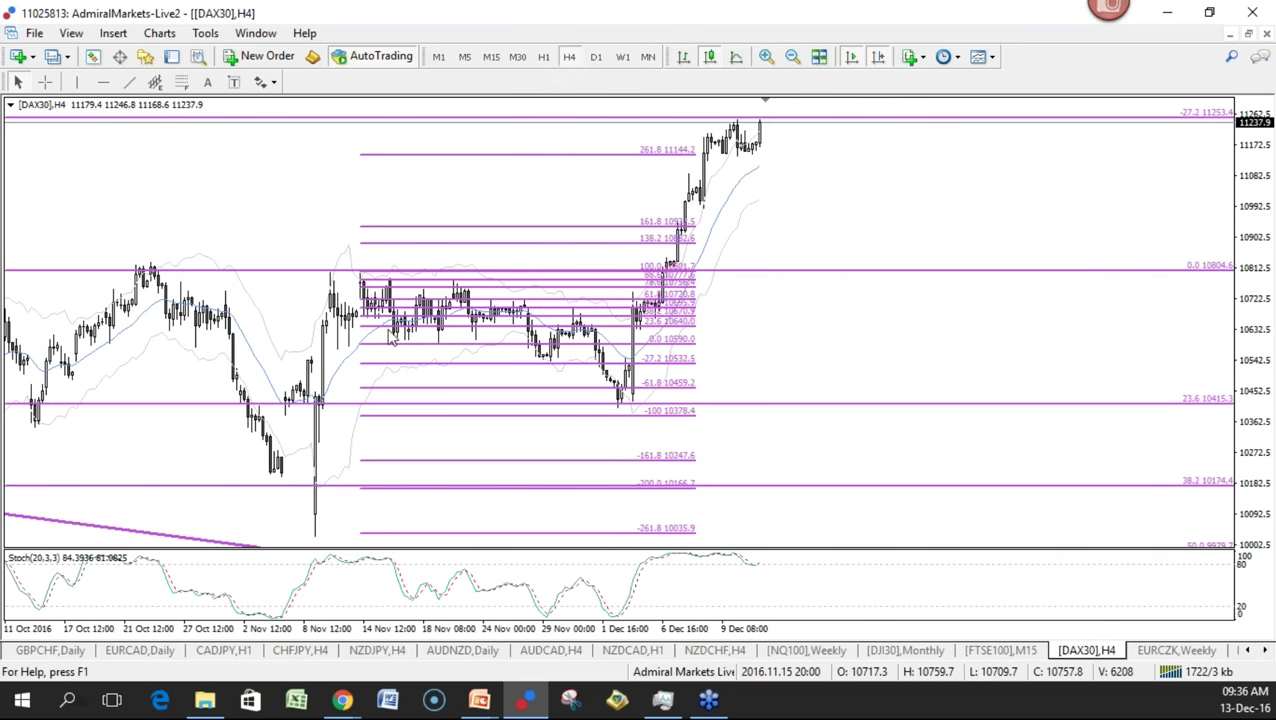
{"action": "left_click_drag", "start_coordinate": [427, 344], "coordinate": [713, 334]}
{"action": "right_click", "coordinate": [716, 341]}
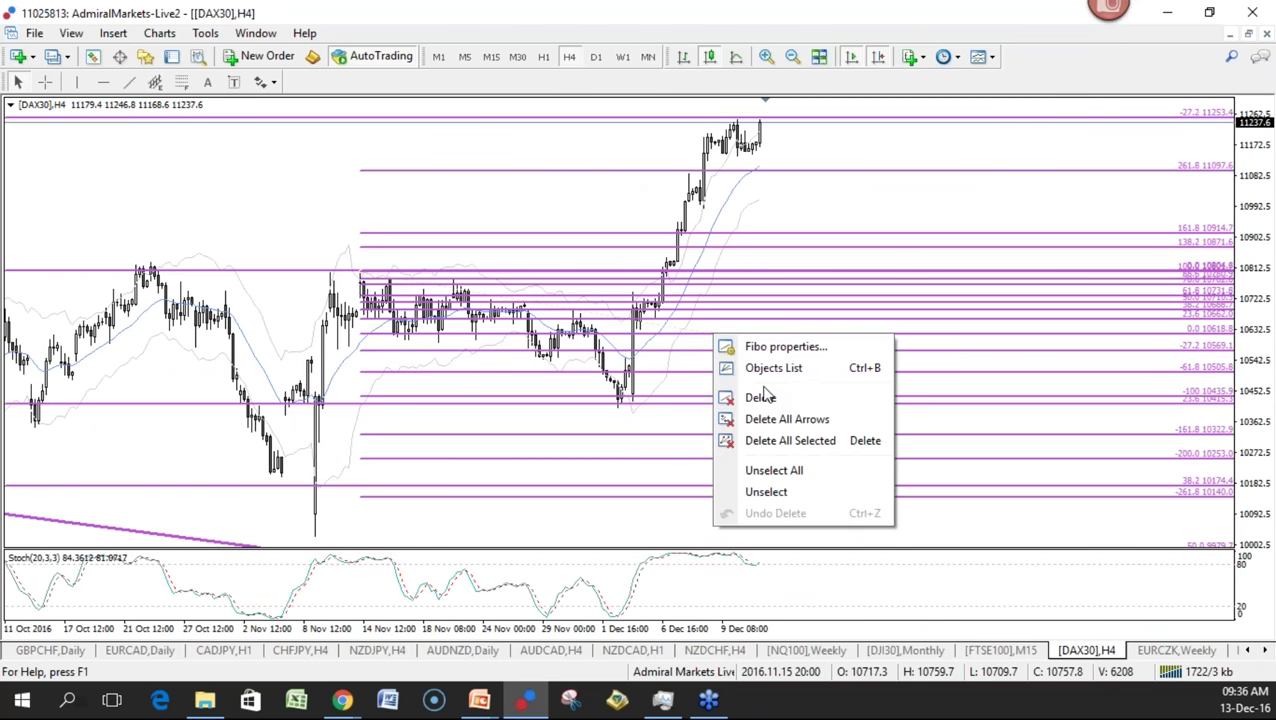
{"action": "left_click", "coordinate": [762, 397]}
Temporarily sketch a box around DAX30's August–November range on the daily chart, and a projected rally to the -61.8 level on the weekly chart
{"action": "left_click", "coordinate": [596, 56]}
{"action": "mouse_move", "coordinate": [452, 212]}
{"action": "left_mouse_down"}
{"action": "mouse_move", "coordinate": [471, 320]}
{"action": "mouse_move", "coordinate": [756, 234]}
{"action": "mouse_move", "coordinate": [446, 224]}
{"action": "left_mouse_up"}
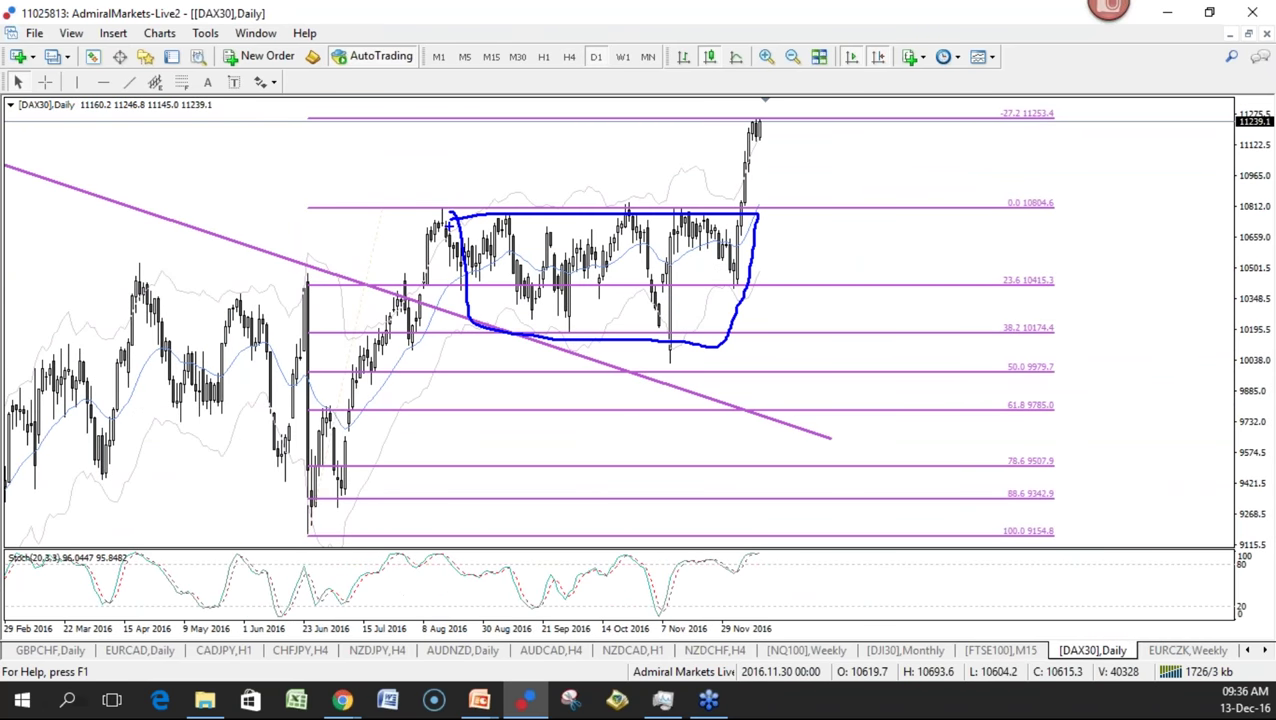
{"action": "left_click", "coordinate": [622, 56]}
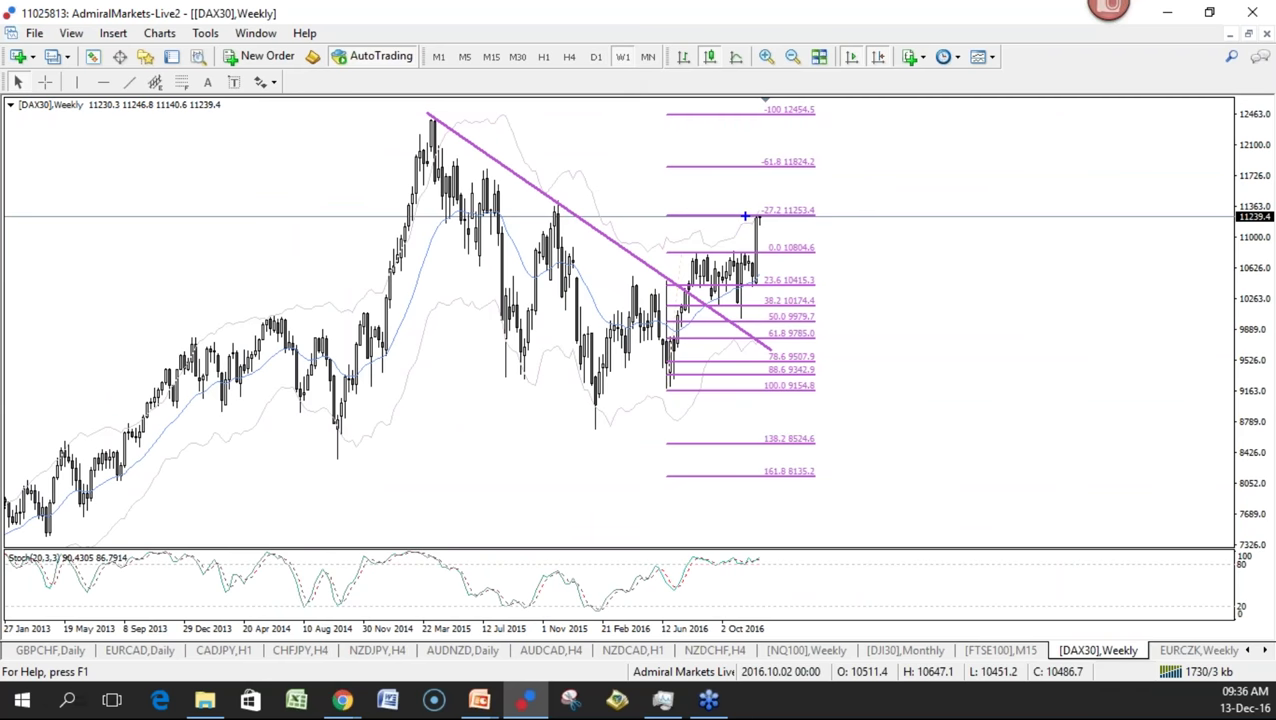
{"action": "mouse_move", "coordinate": [753, 218]}
{"action": "left_mouse_down"}
{"action": "mouse_move", "coordinate": [764, 292]}
{"action": "mouse_move", "coordinate": [751, 219]}
{"action": "mouse_move", "coordinate": [828, 222]}
{"action": "left_mouse_up"}
{"action": "key", "text": "Escape"}
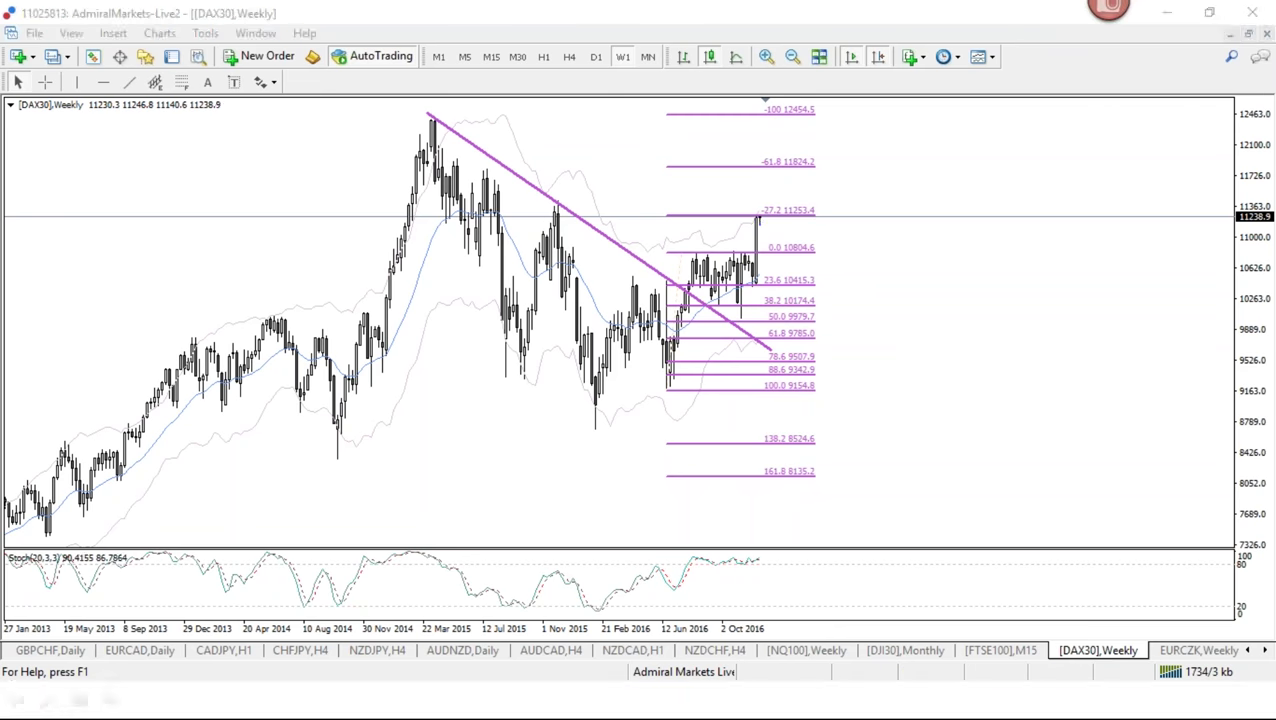
{"action": "mouse_move", "coordinate": [772, 221]}
{"action": "left_mouse_down"}
{"action": "mouse_move", "coordinate": [797, 172]}
{"action": "mouse_move", "coordinate": [808, 184]}
{"action": "left_mouse_up"}
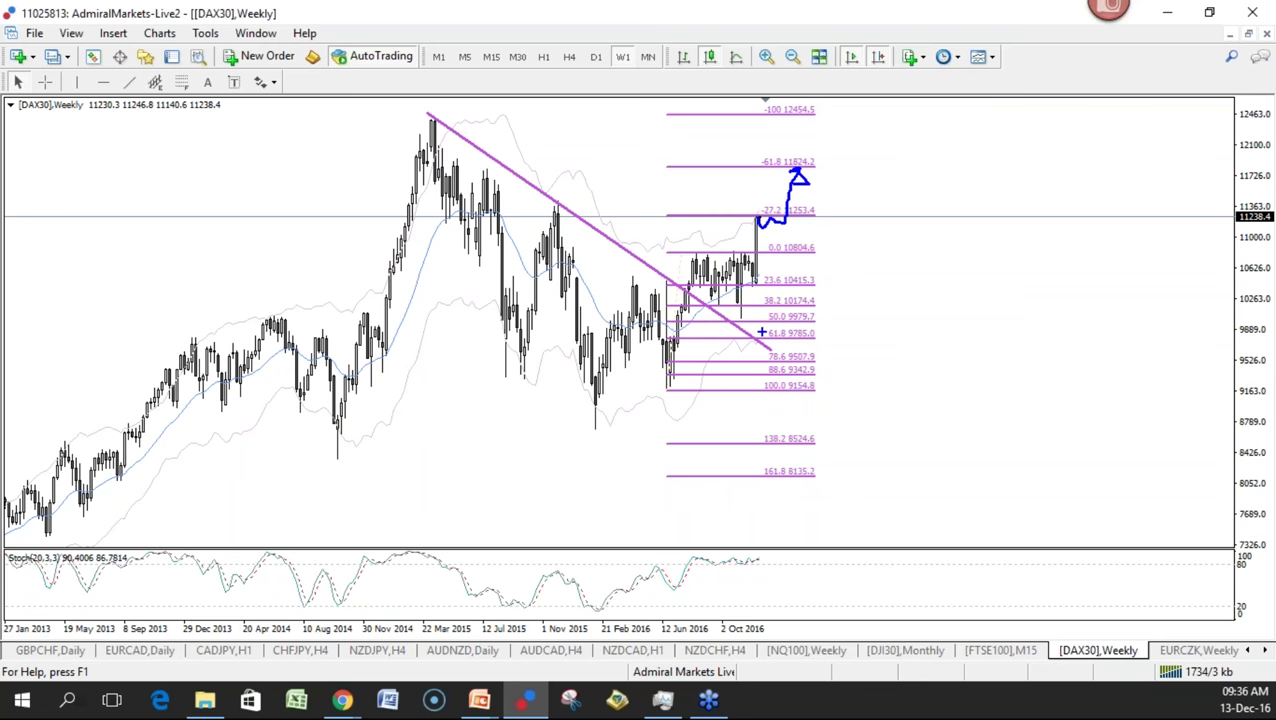
{"action": "key", "text": "Escape"}
Temporarily circle DAX30's latest sideways range beneath the -27.2 level on the one-hour timeframe
{"action": "key", "text": "plus"}
{"action": "key", "text": "plus"}
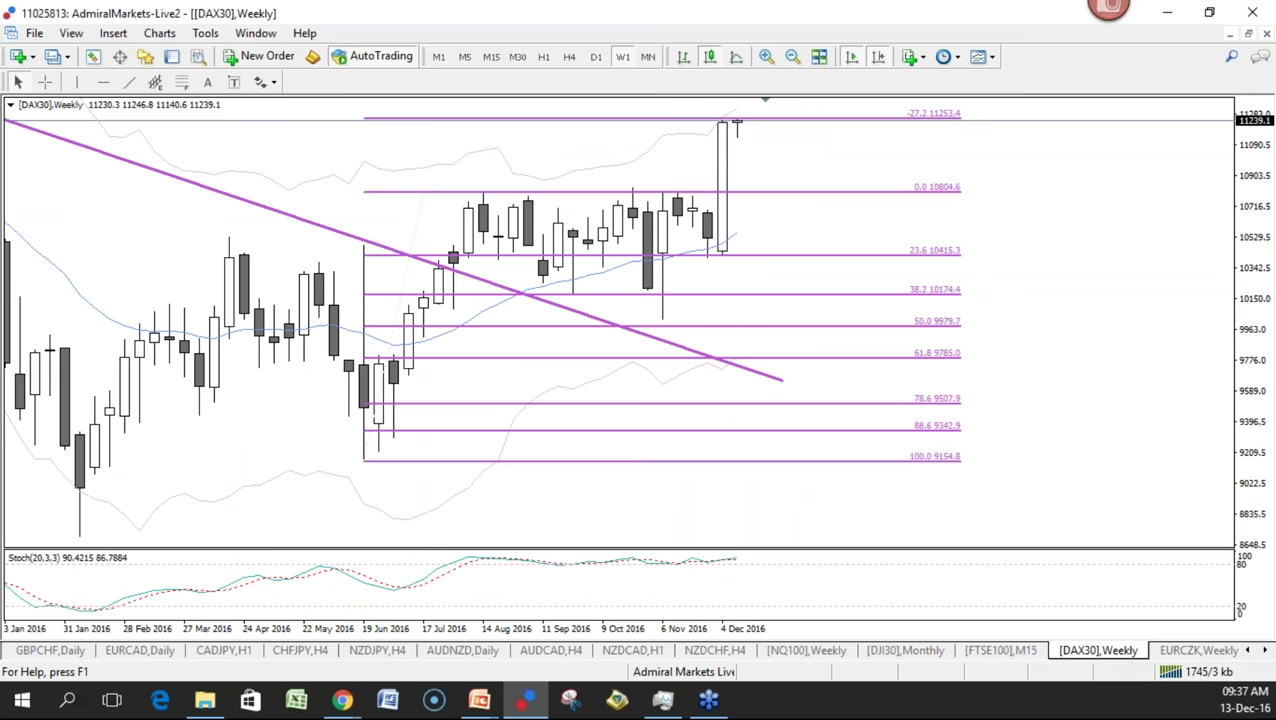
{"action": "left_click", "coordinate": [543, 56]}
{"action": "key", "text": "plus"}
{"action": "key", "text": "plus"}
{"action": "key", "text": "ctrl+2"}
{"action": "mouse_move", "coordinate": [786, 154]}
{"action": "left_mouse_down"}
{"action": "mouse_move", "coordinate": [573, 116]}
{"action": "mouse_move", "coordinate": [706, 130]}
{"action": "mouse_move", "coordinate": [655, 135]}
{"action": "left_mouse_up"}
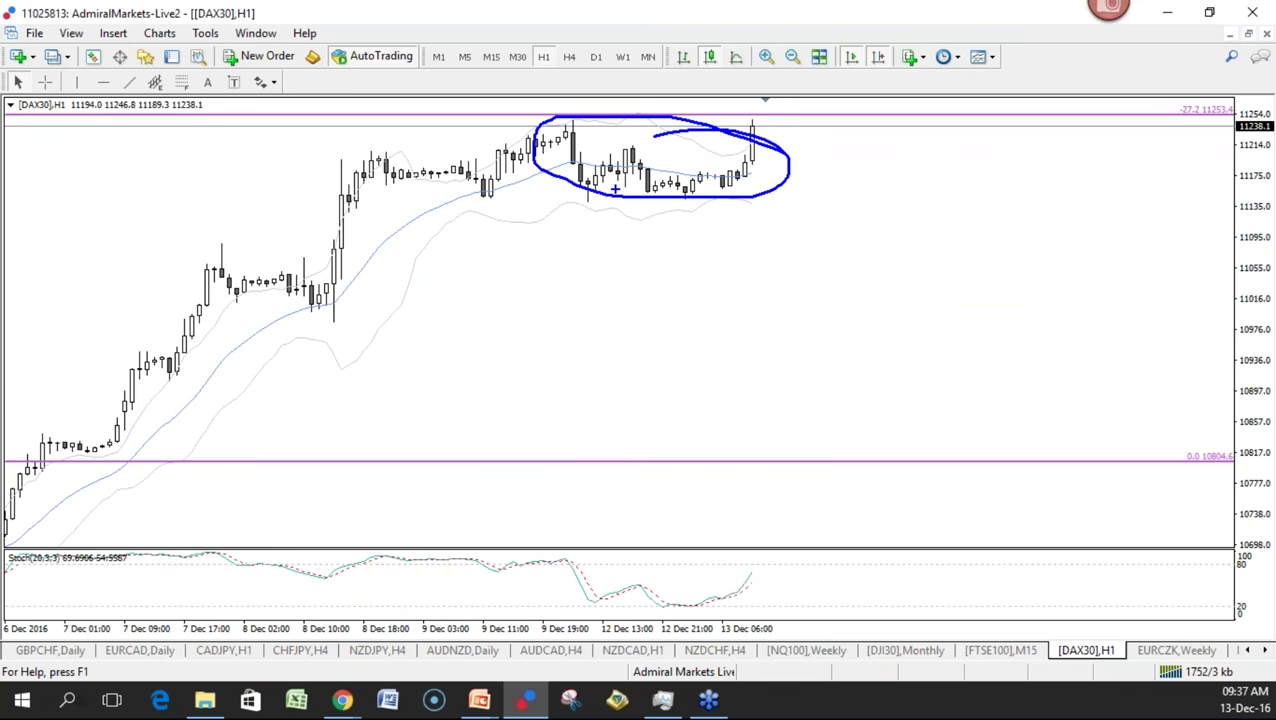
{"action": "key", "text": "Escape"}
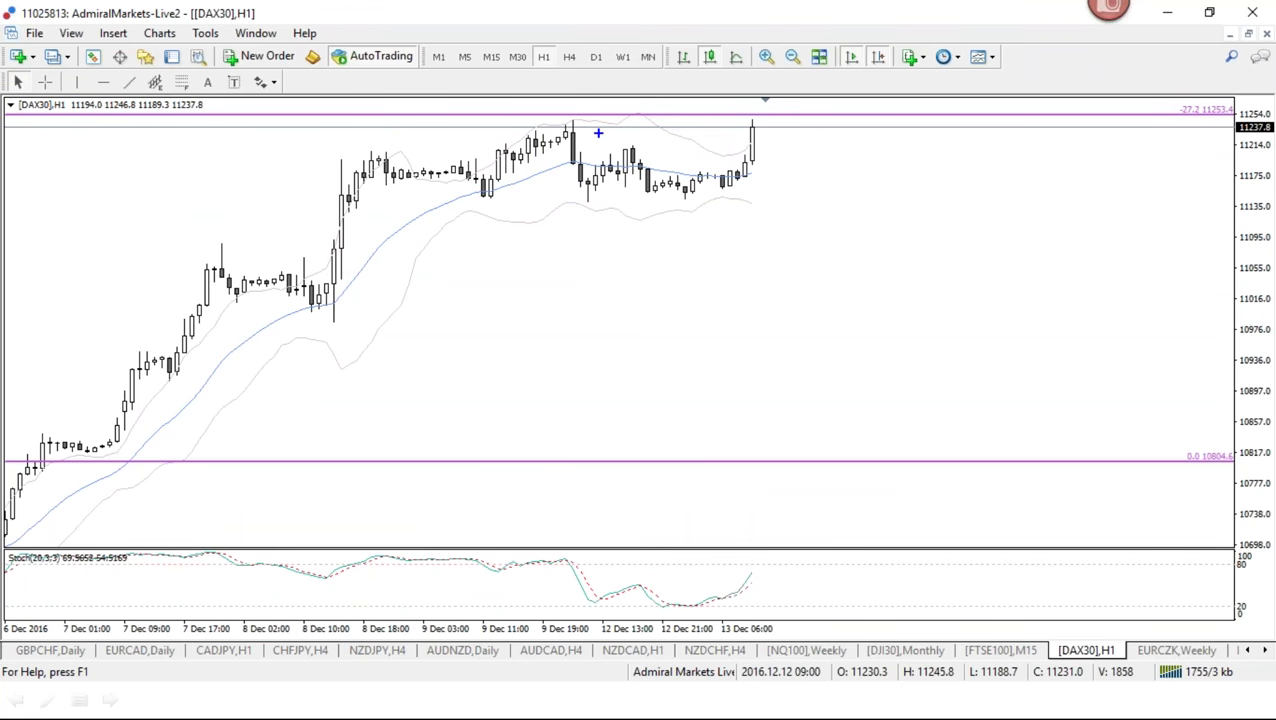
On the DAX30 four-hour chart, temporarily sketch resistance lines along the recent highs and circle the latest candle
{"action": "left_click", "coordinate": [569, 56]}
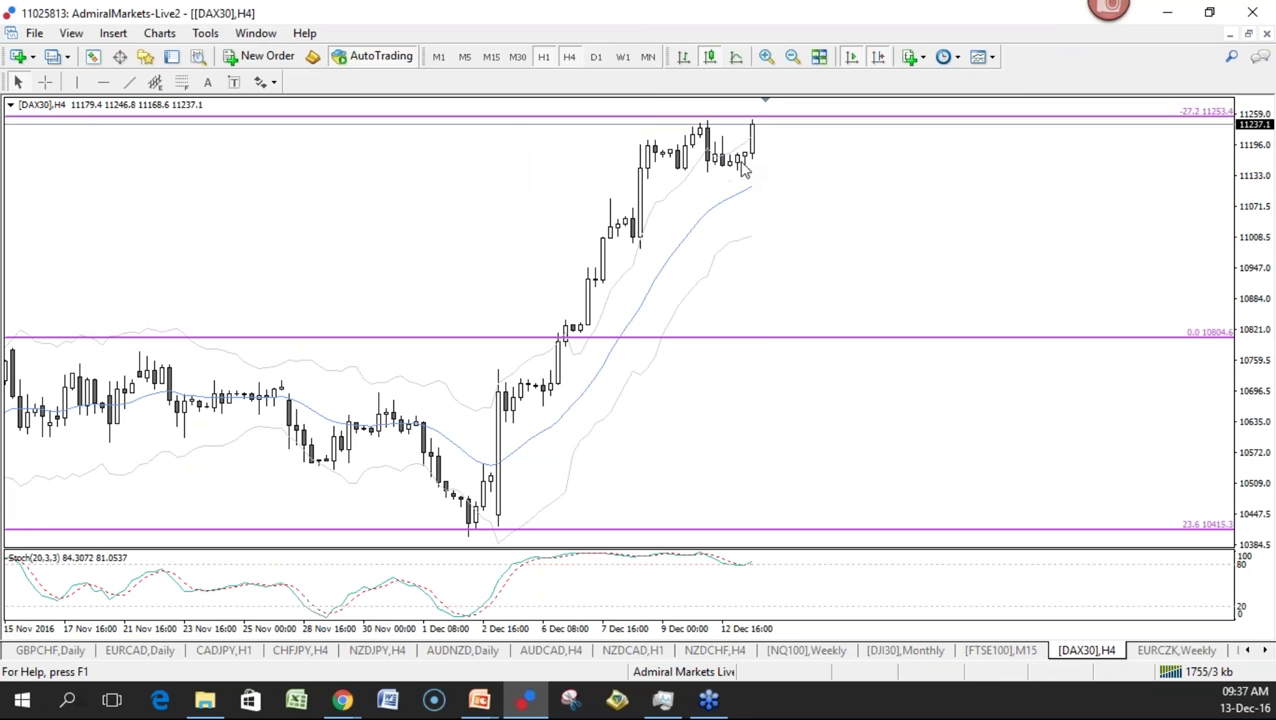
{"action": "left_click_drag", "start_coordinate": [666, 121], "coordinate": [812, 124]}
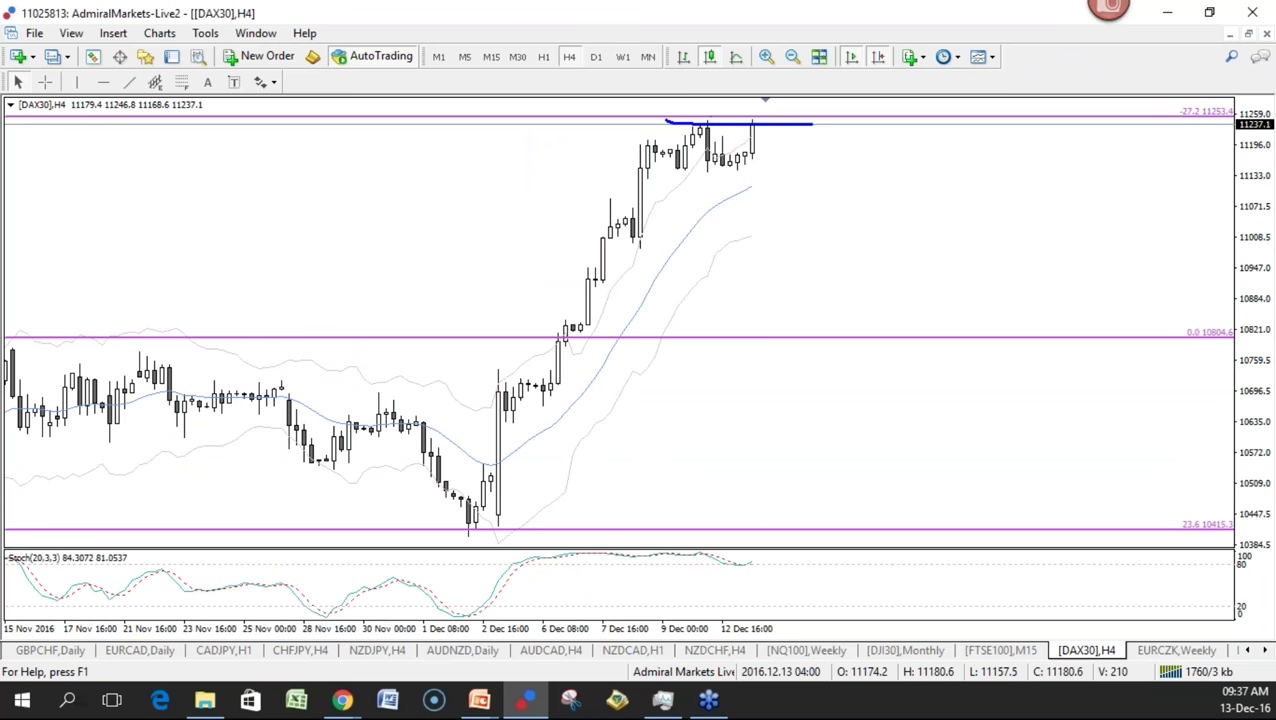
{"action": "left_click_drag", "start_coordinate": [650, 121], "coordinate": [815, 119]}
{"action": "key", "text": "Escape"}
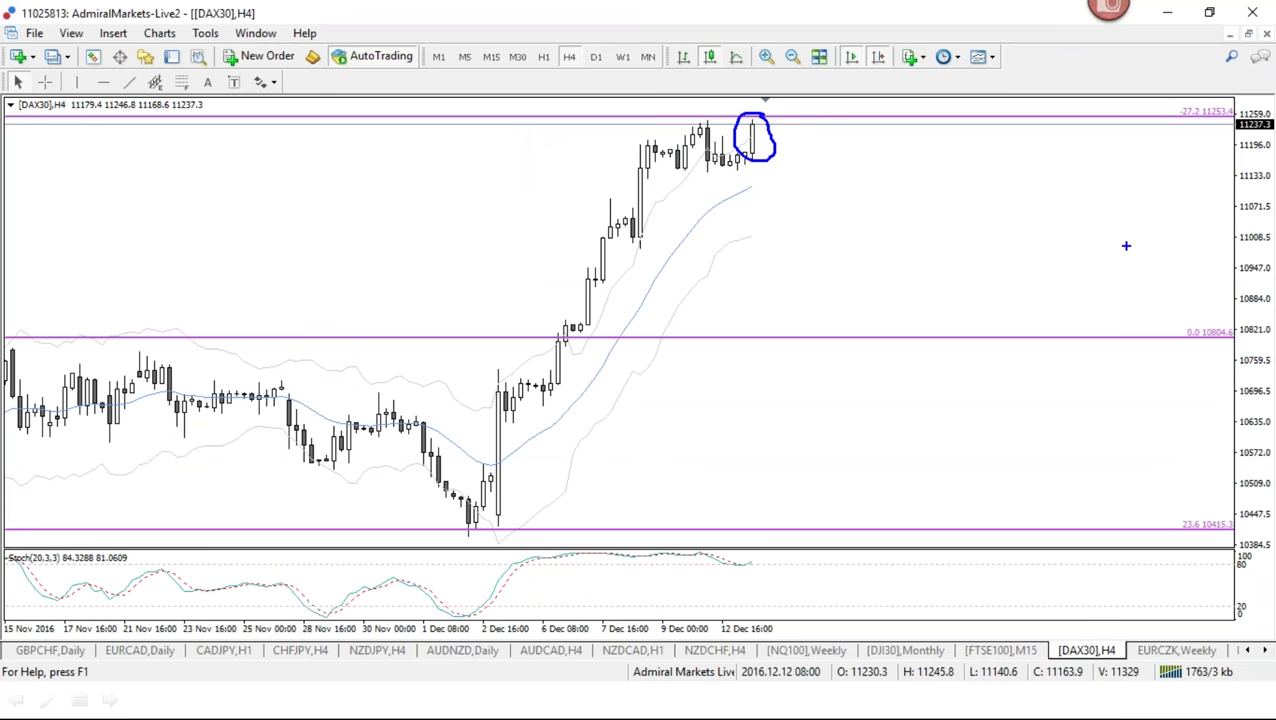
{"action": "key", "text": "Escape"}
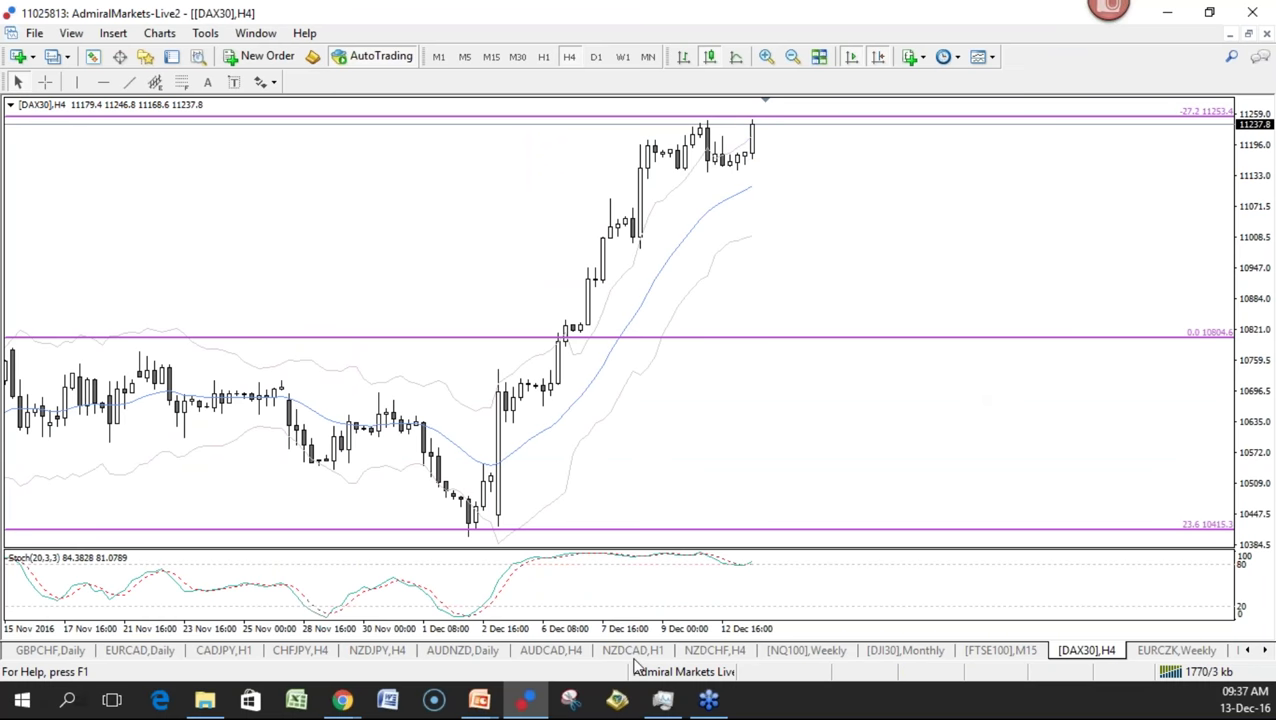
Switch to the Time Factor chart profile and open the EURUSD one-hour chart
{"action": "left_click", "coordinate": [678, 672]}
{"action": "left_click", "coordinate": [723, 655]}
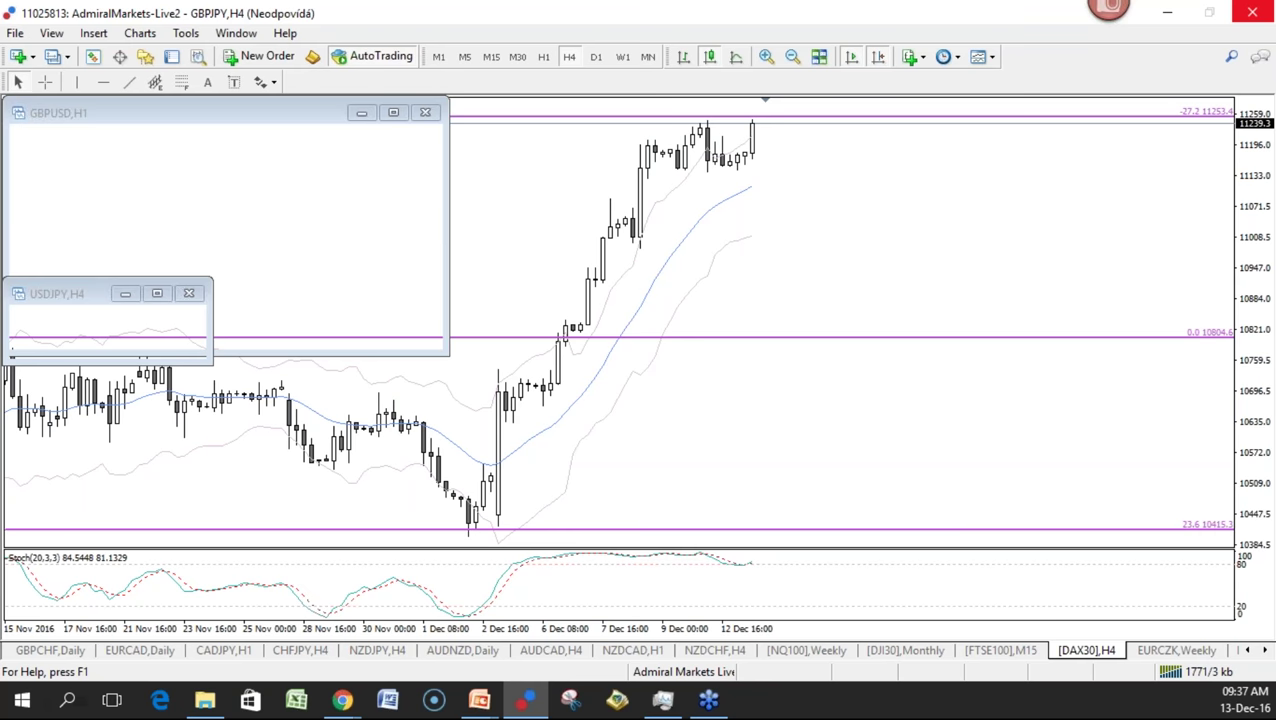
{"action": "key", "text": "ctrl+F6"}
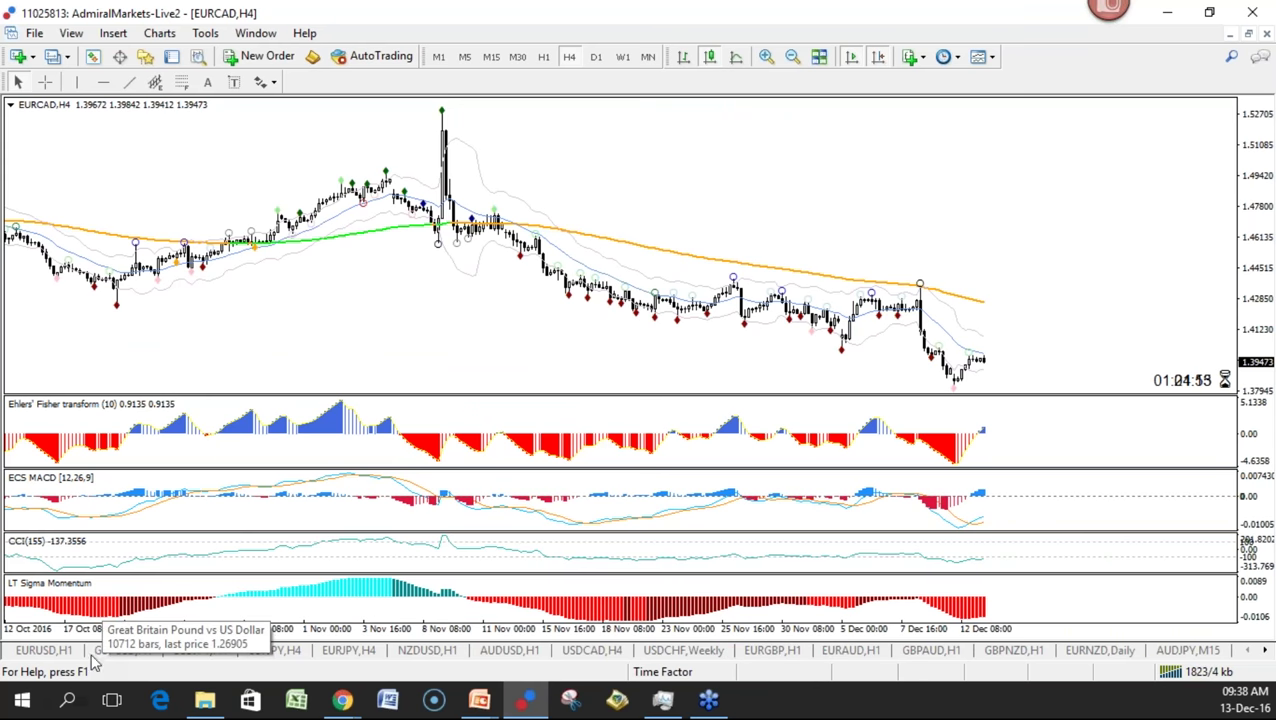
{"action": "left_click", "coordinate": [58, 651]}
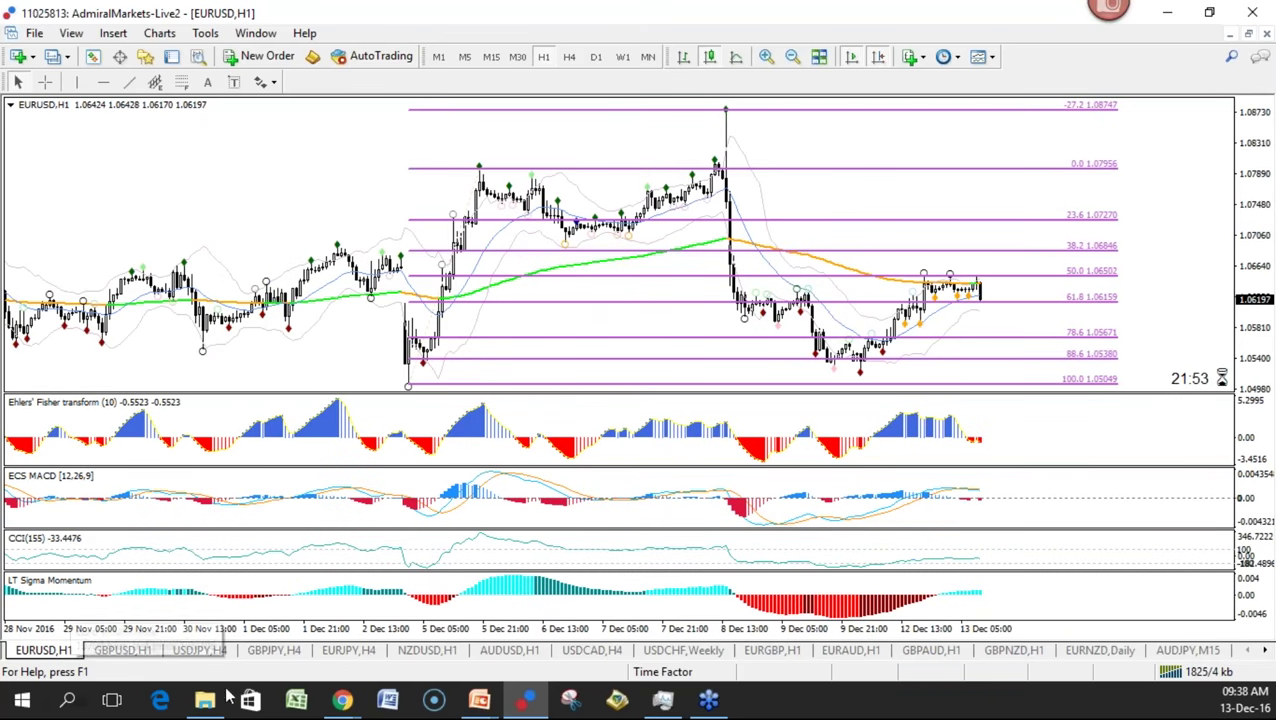
Compare EURUSD price swings with the Fisher, MACD and momentum indicators on the one-hour and four-hour timeframes using the crosshair
{"action": "left_click", "coordinate": [44, 82]}
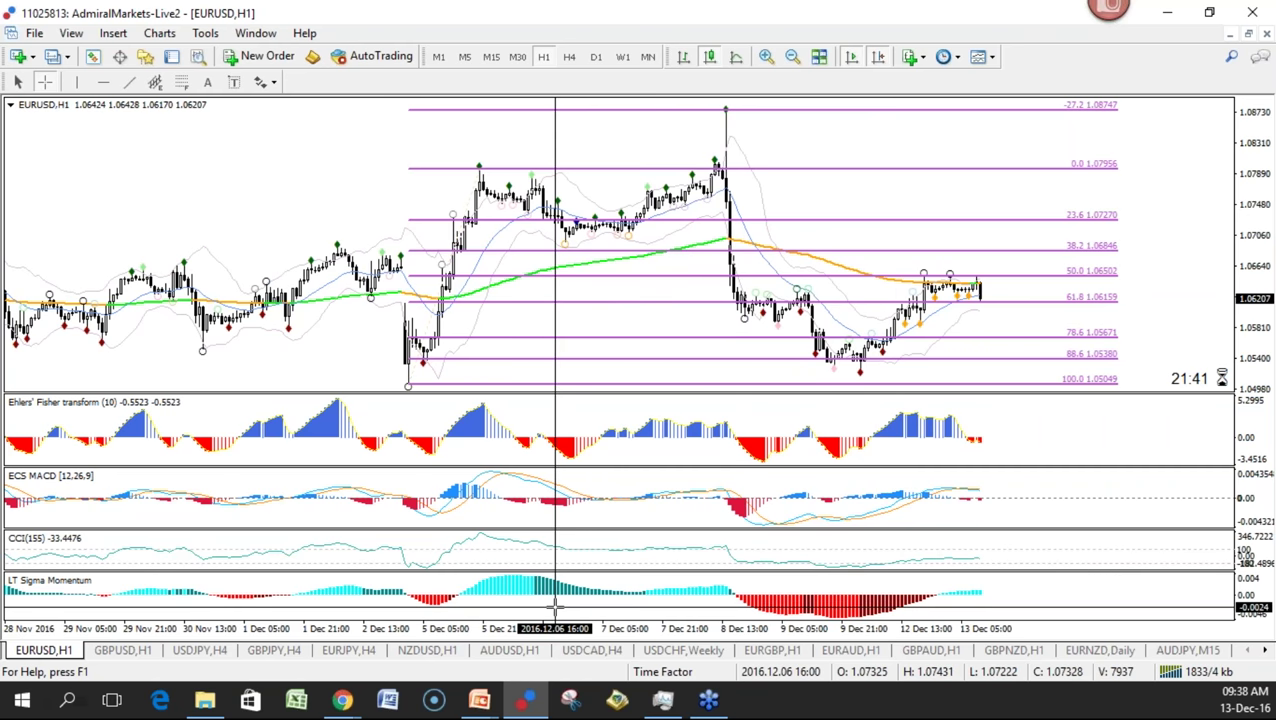
{"action": "left_click", "coordinate": [464, 278]}
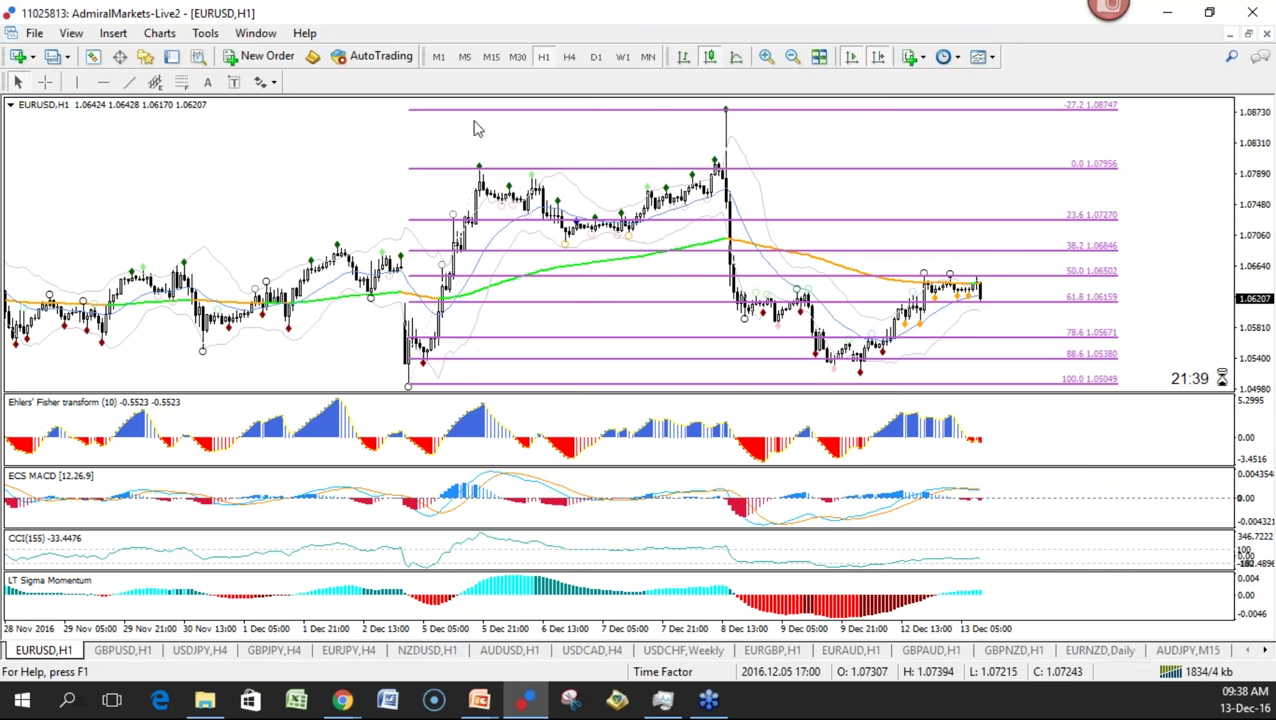
{"action": "left_click", "coordinate": [569, 57]}
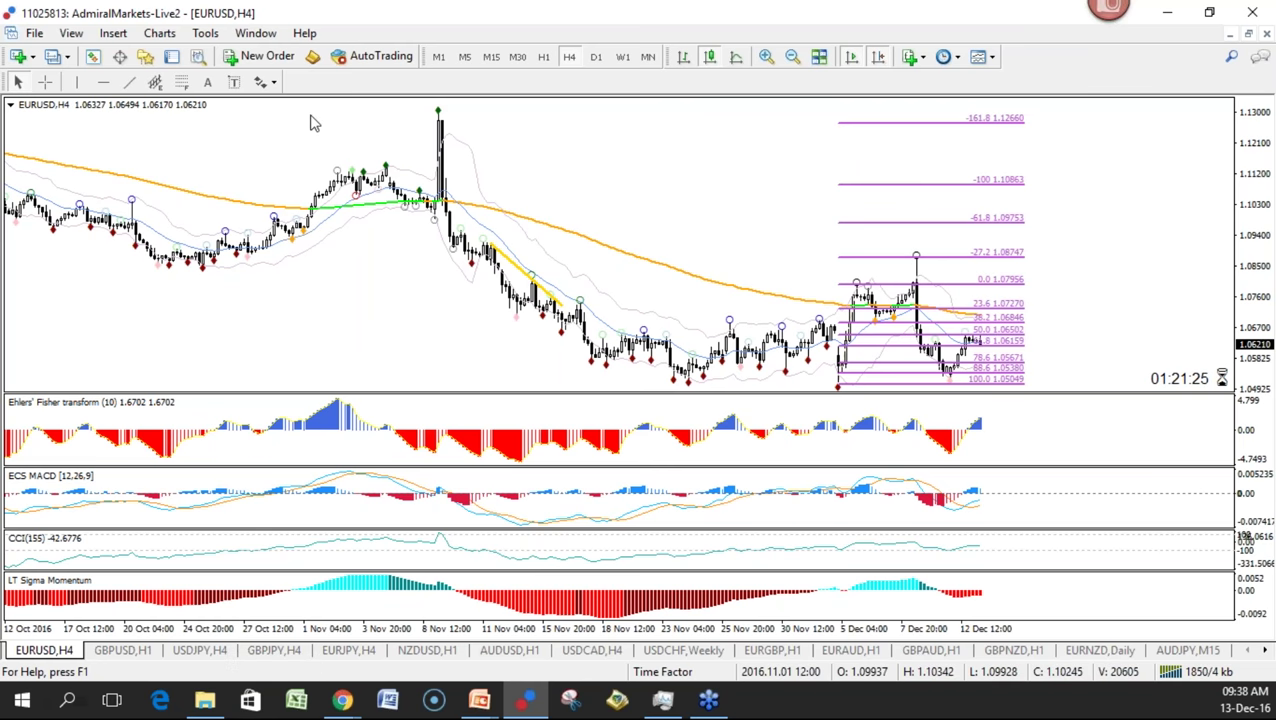
{"action": "left_click", "coordinate": [544, 57]}
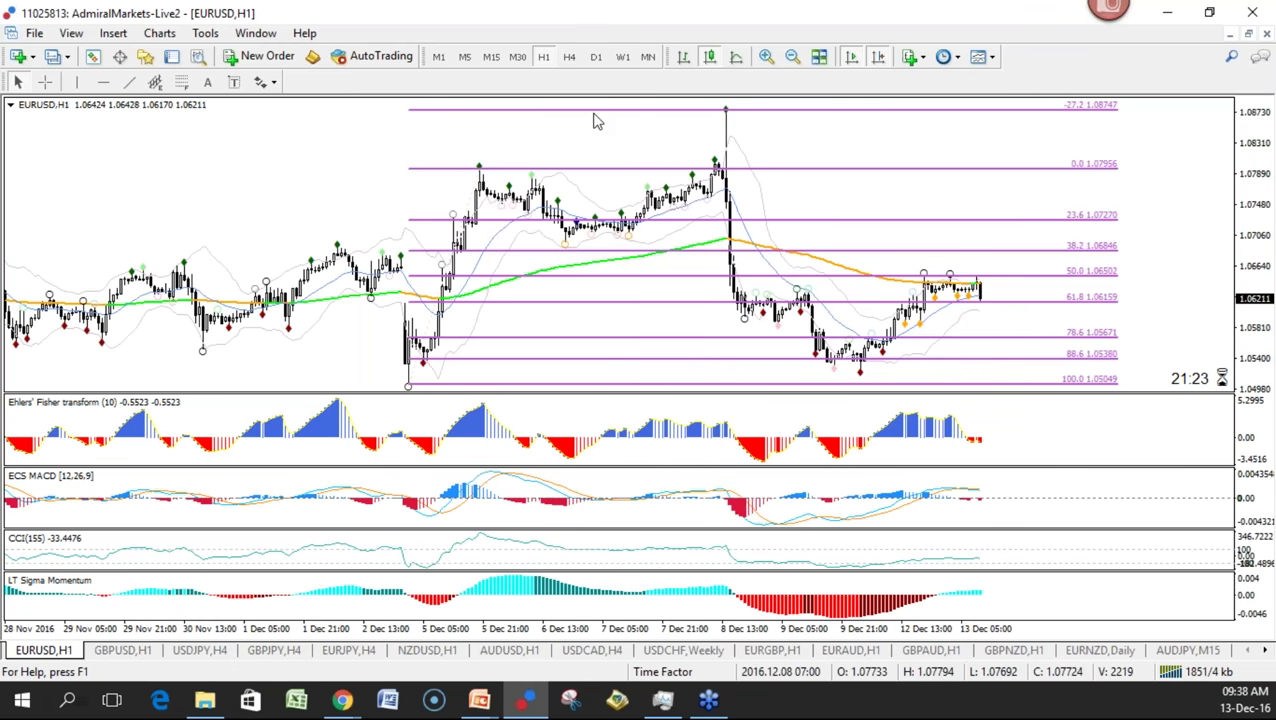
{"action": "left_click", "coordinate": [44, 82]}
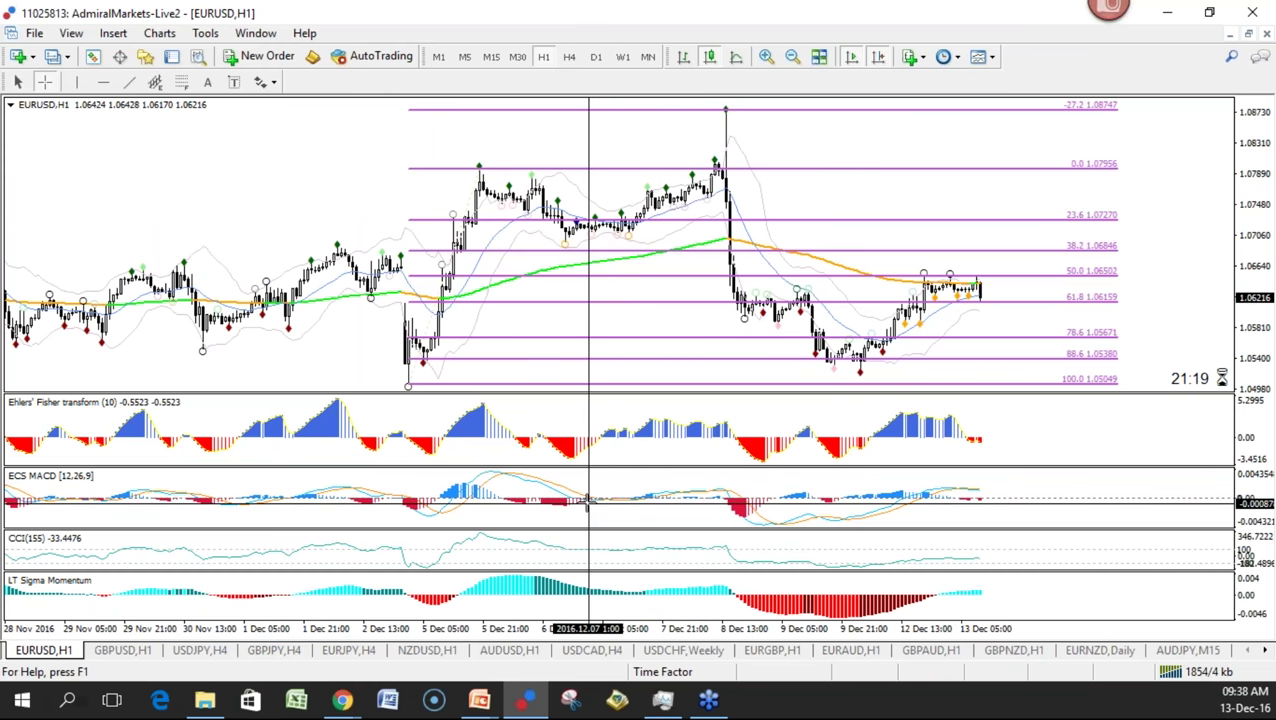
{"action": "left_click", "coordinate": [568, 57]}
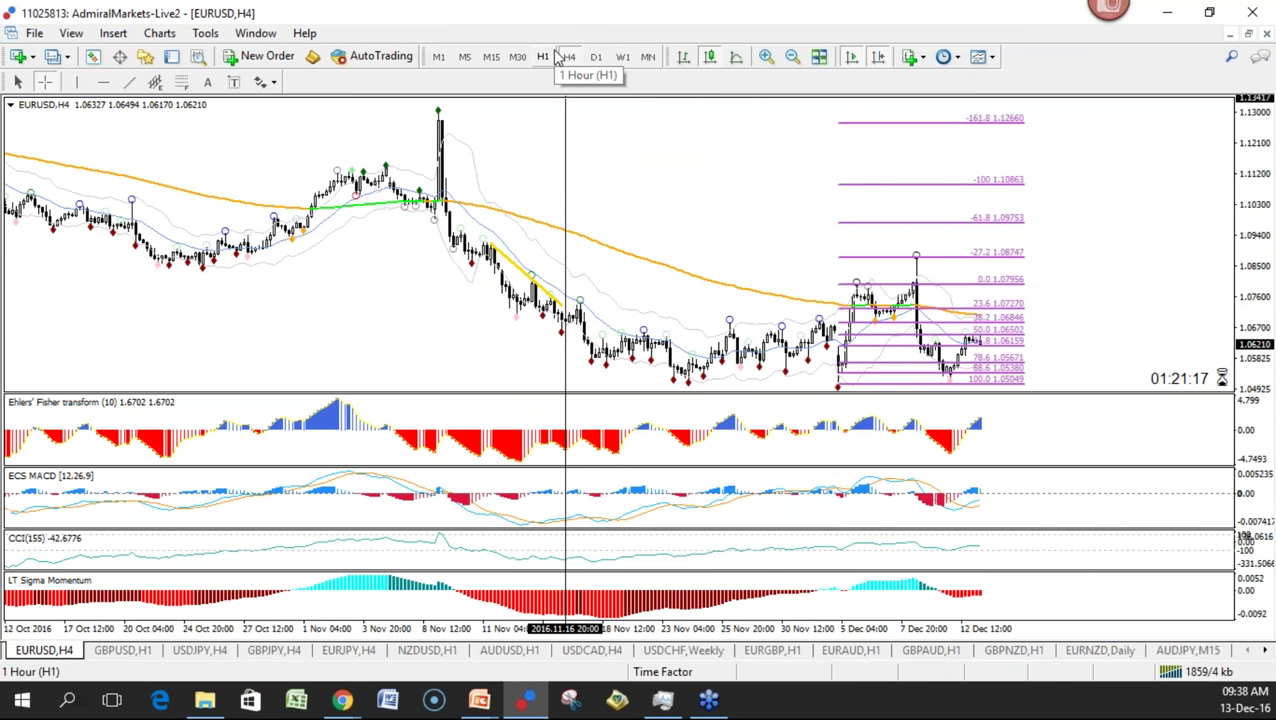
{"action": "left_click", "coordinate": [554, 56]}
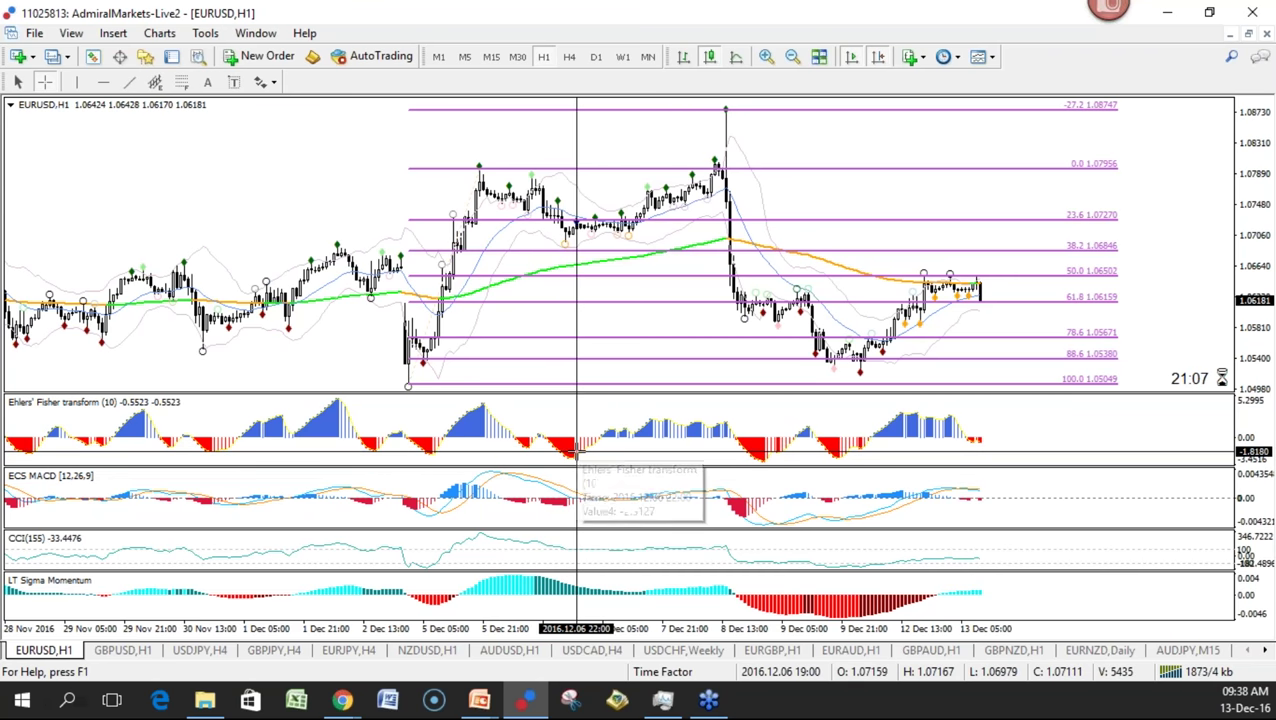
{"action": "left_click_drag", "start_coordinate": [597, 229], "coordinate": [766, 128]}
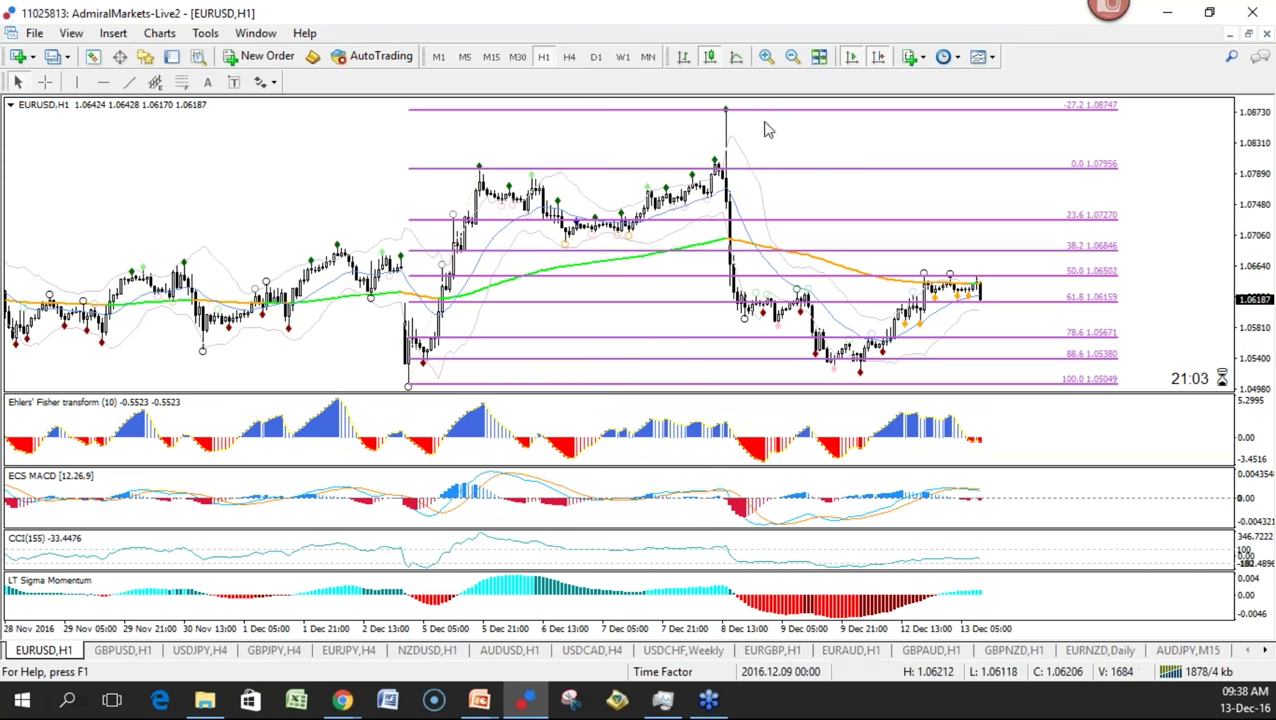
{"action": "left_click", "coordinate": [42, 80]}
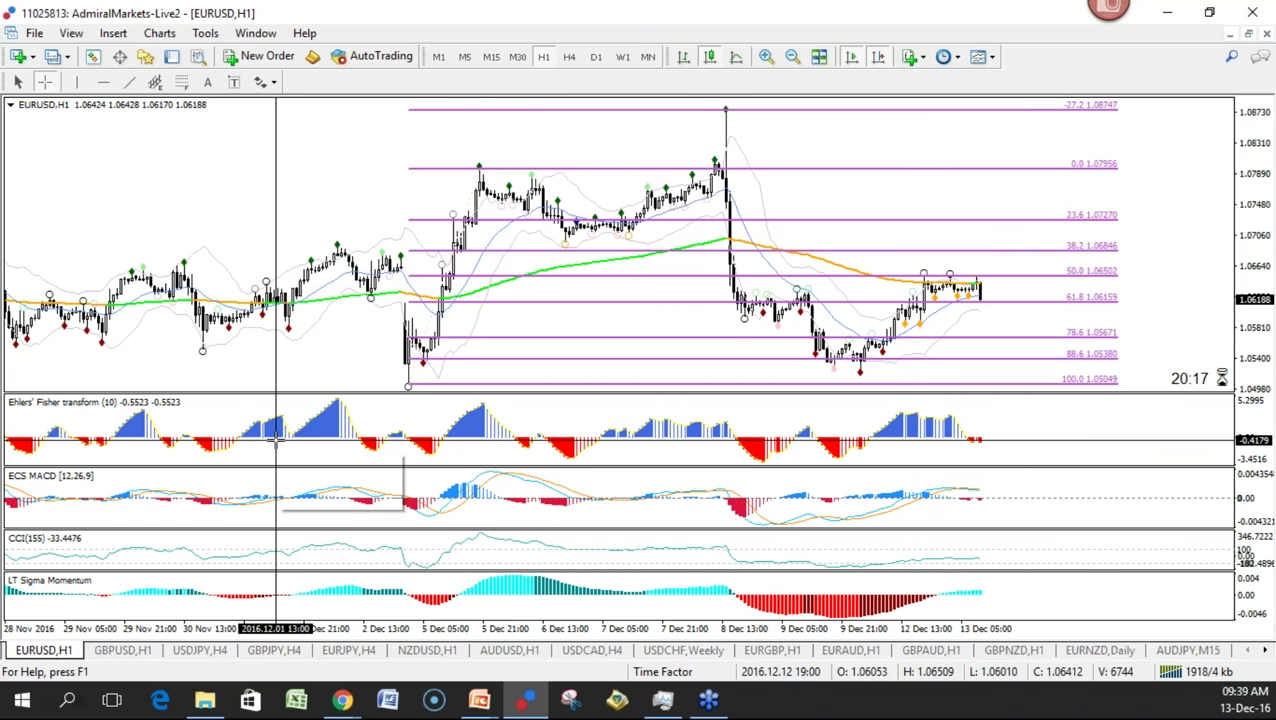
Open USDJPY on the one-hour timeframe and inspect its November and December swings against the indicators with the crosshair
{"action": "left_click", "coordinate": [222, 652]}
{"action": "mouse_move", "coordinate": [697, 629]}
{"action": "left_mouse_down"}
{"action": "mouse_move", "coordinate": [681, 630]}
{"action": "mouse_move", "coordinate": [695, 631]}
{"action": "left_mouse_up"}
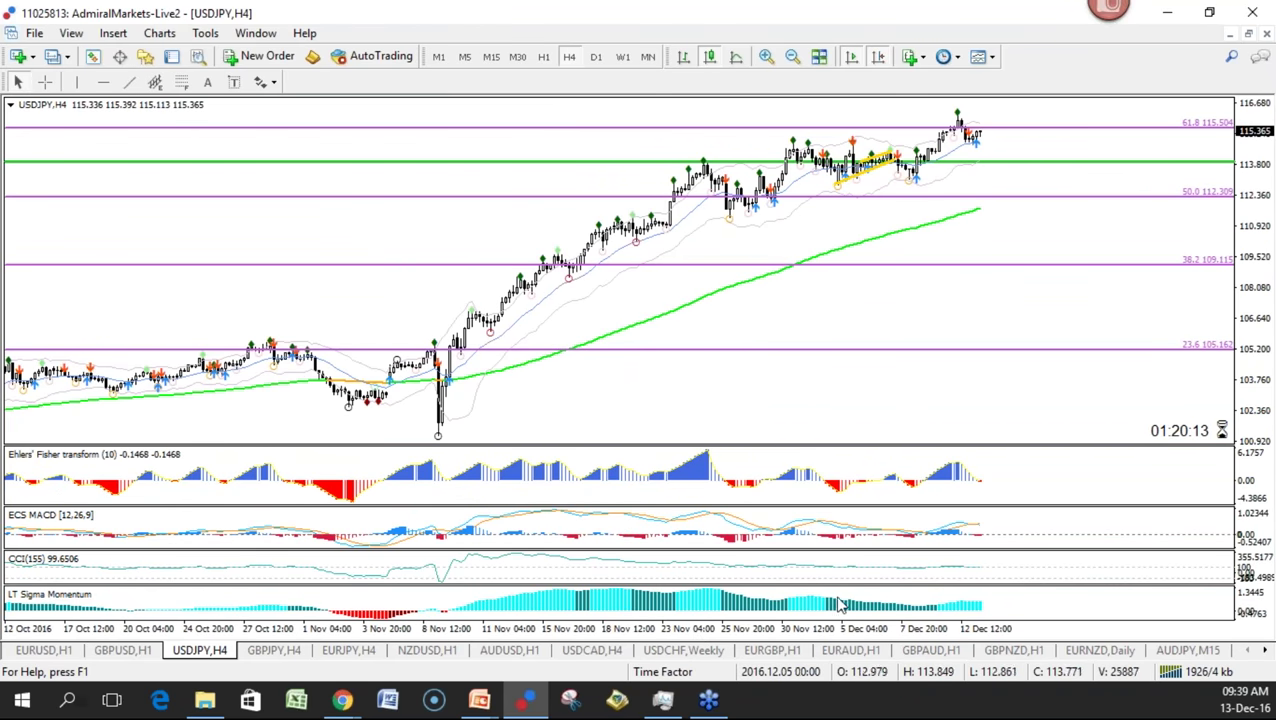
{"action": "left_click", "coordinate": [547, 60]}
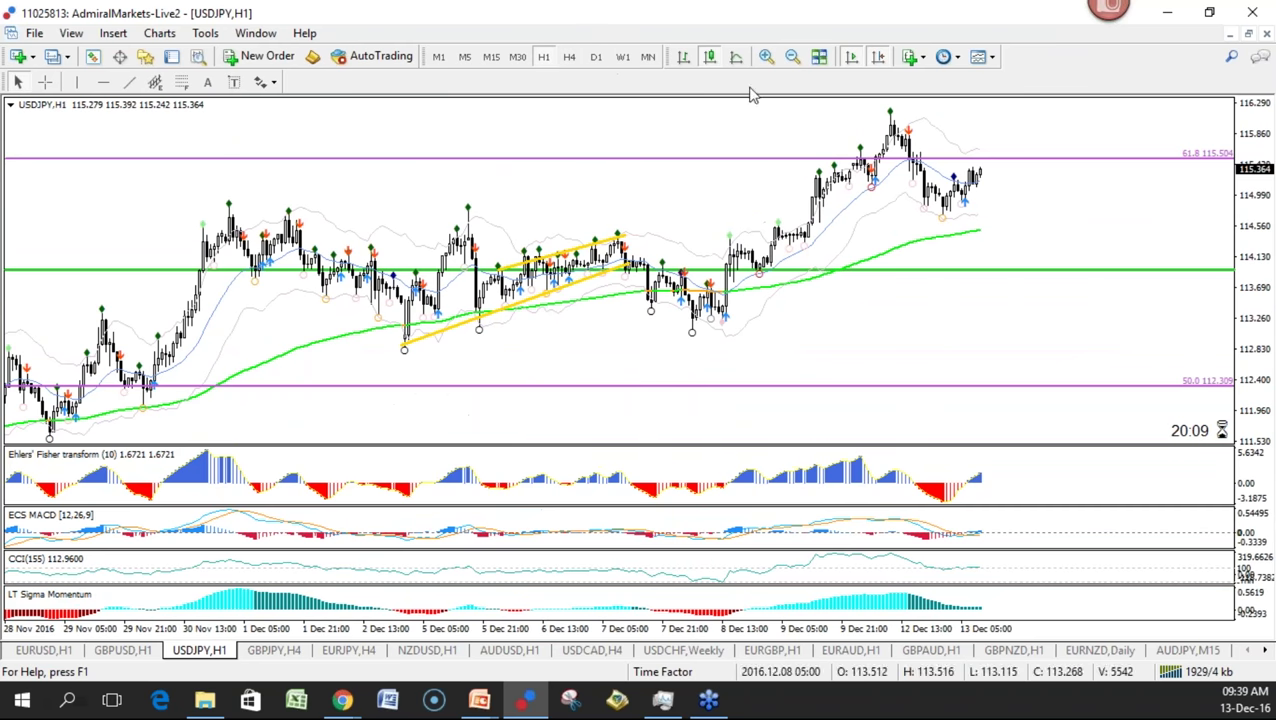
{"action": "left_click", "coordinate": [848, 60]}
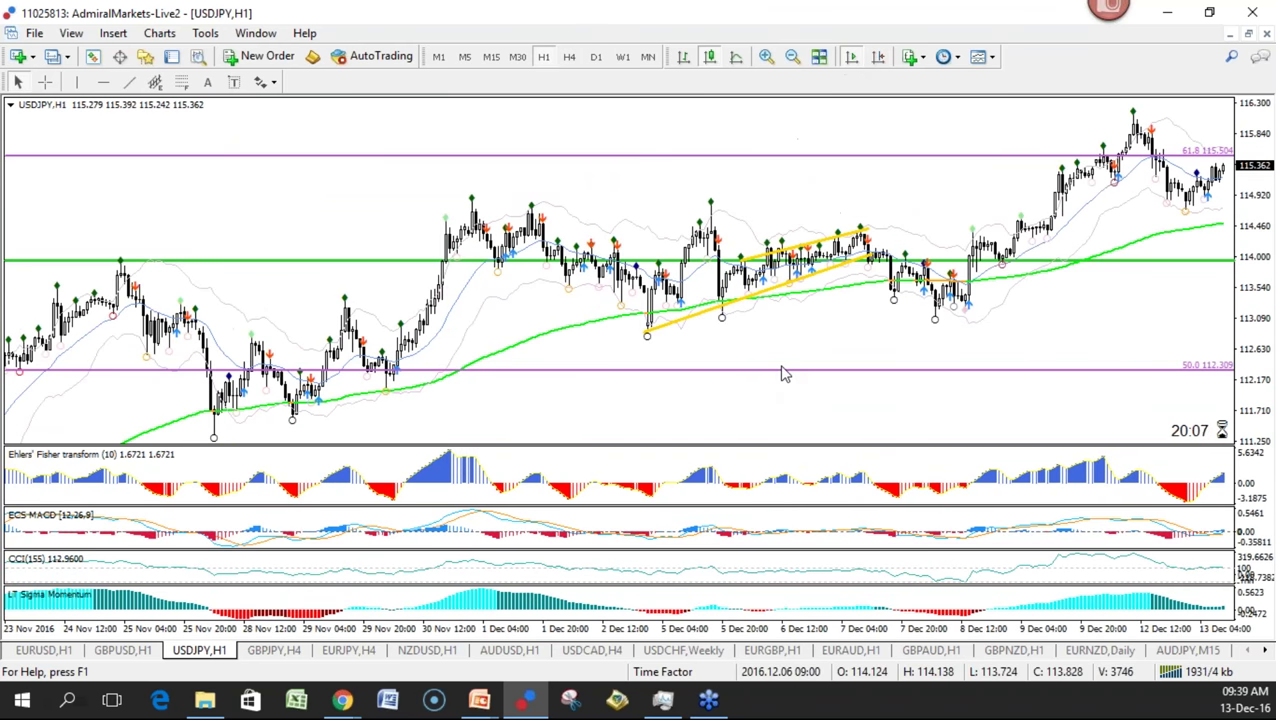
{"action": "left_click_drag", "start_coordinate": [766, 350], "coordinate": [1275, 347]}
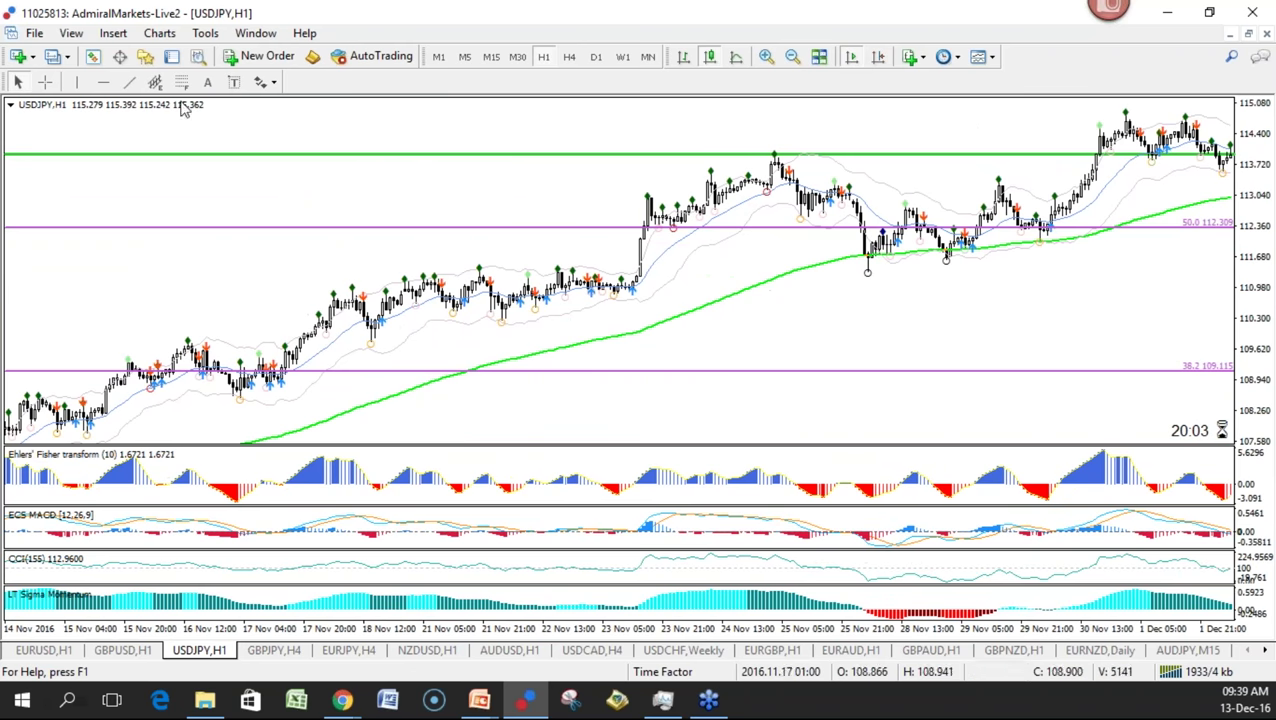
{"action": "left_click", "coordinate": [44, 82]}
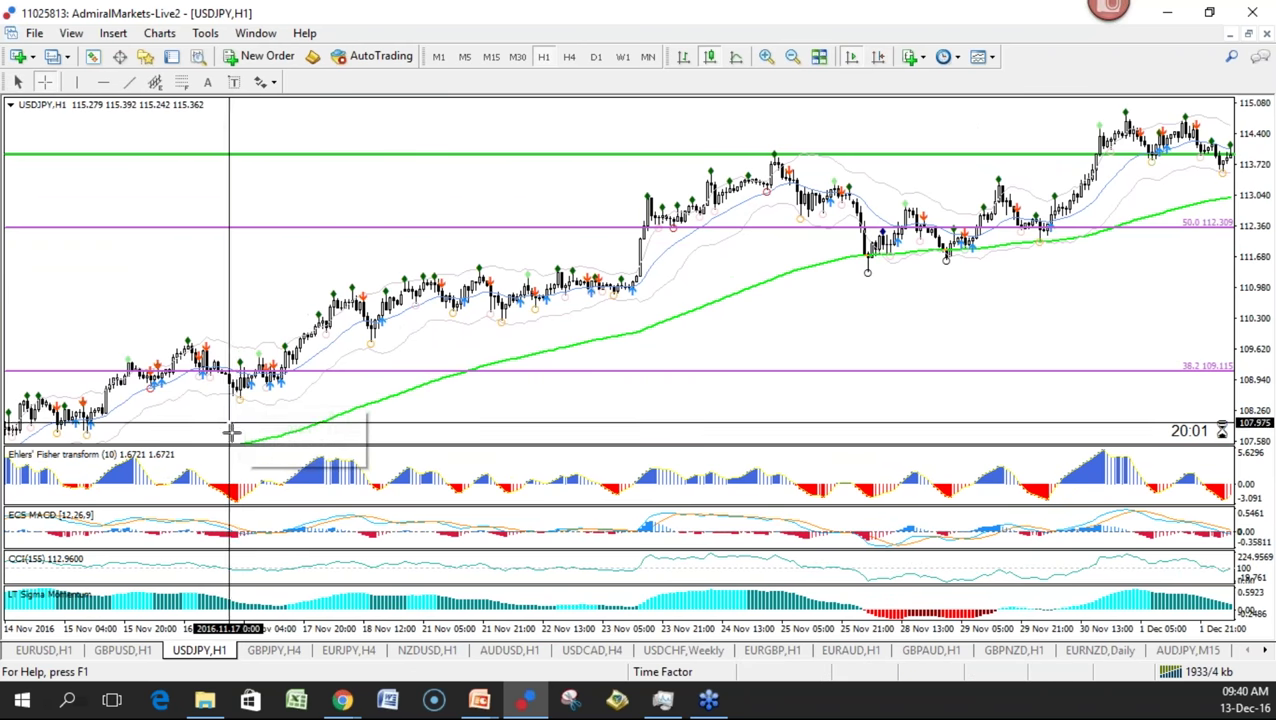
{"action": "scroll", "coordinate": [520, 512], "scroll_direction": "down", "scroll_amount": 10}
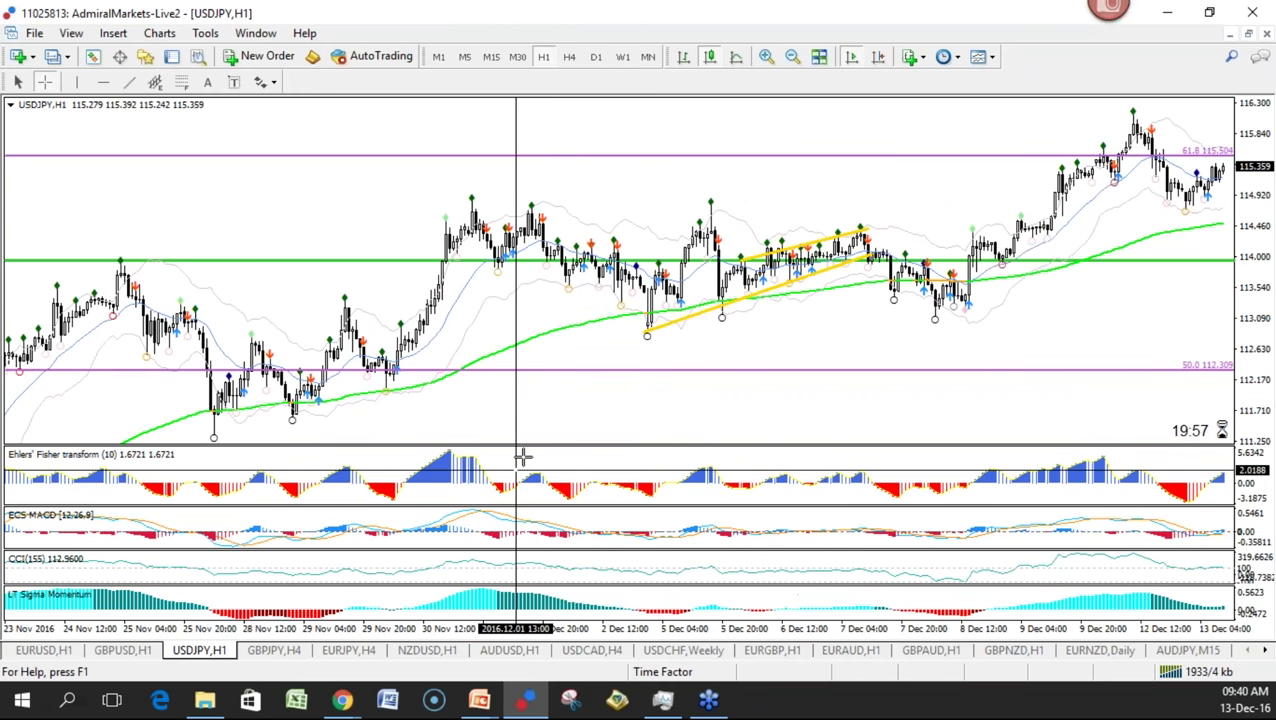
{"action": "left_click", "coordinate": [648, 245]}
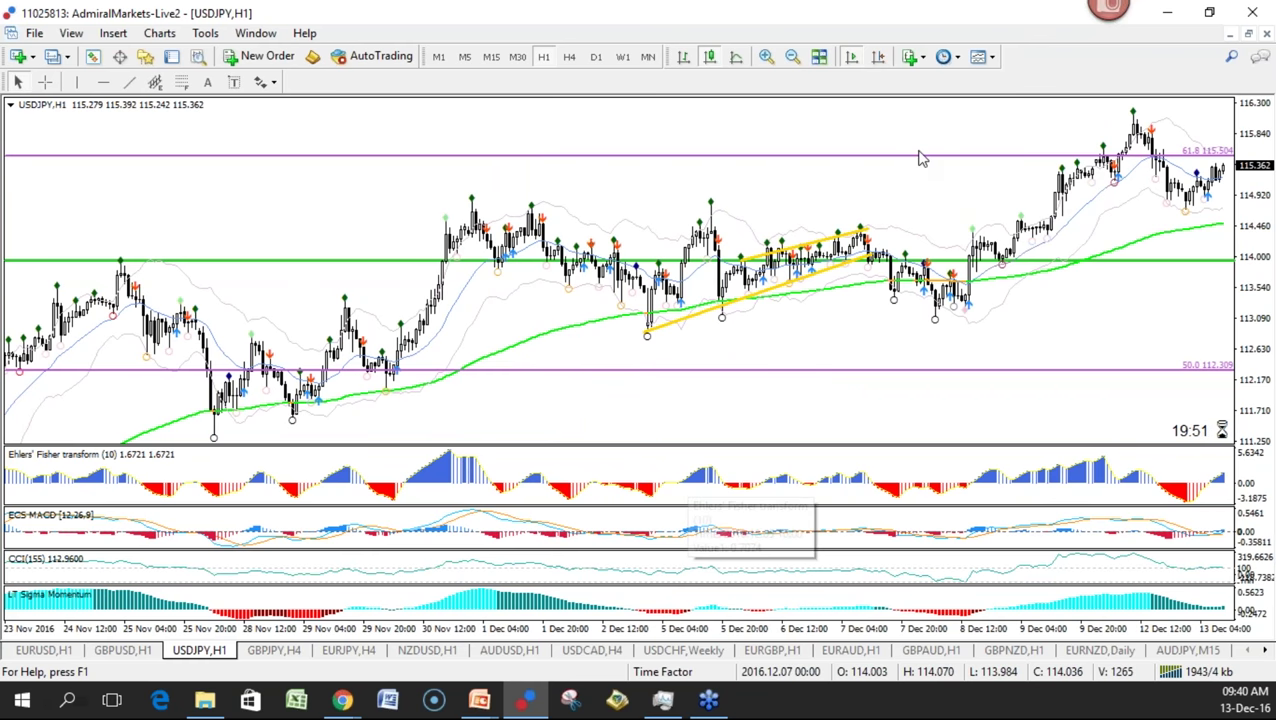
{"action": "left_click", "coordinate": [856, 57]}
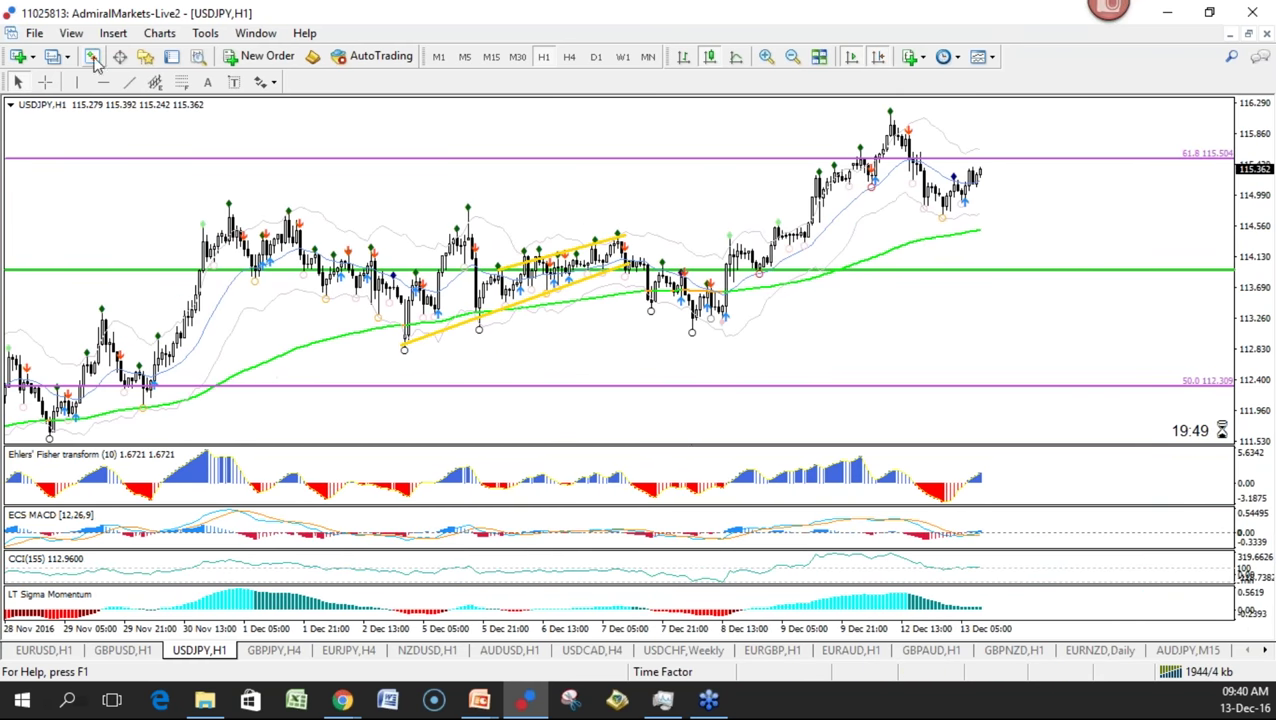
Sketch a red down-up-down wave with an arrowhead over USDJPY's early December correction, ending near the 8 December lows
{"action": "left_click", "coordinate": [44, 82]}
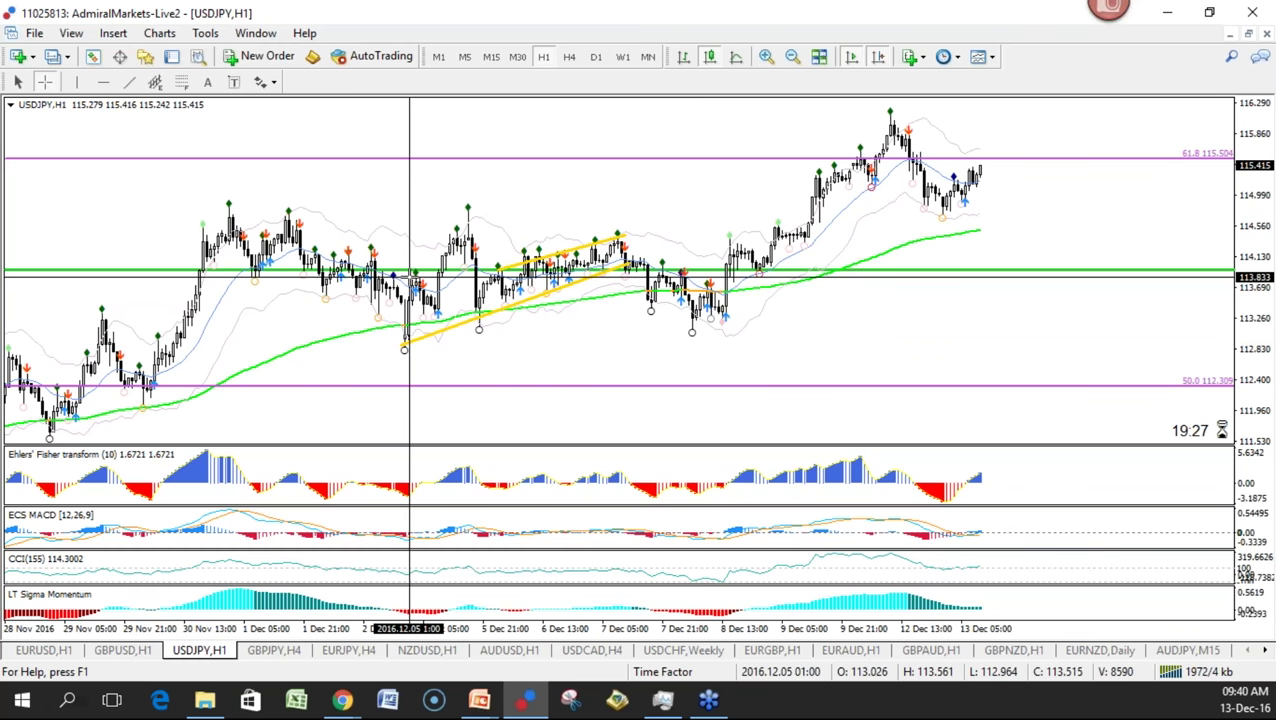
{"action": "mouse_move", "coordinate": [258, 227]}
{"action": "left_mouse_down"}
{"action": "mouse_move", "coordinate": [475, 289]}
{"action": "mouse_move", "coordinate": [706, 318]}
{"action": "mouse_move", "coordinate": [734, 340]}
{"action": "mouse_move", "coordinate": [692, 332]}
{"action": "mouse_move", "coordinate": [722, 352]}
{"action": "mouse_move", "coordinate": [722, 335]}
{"action": "left_mouse_up"}
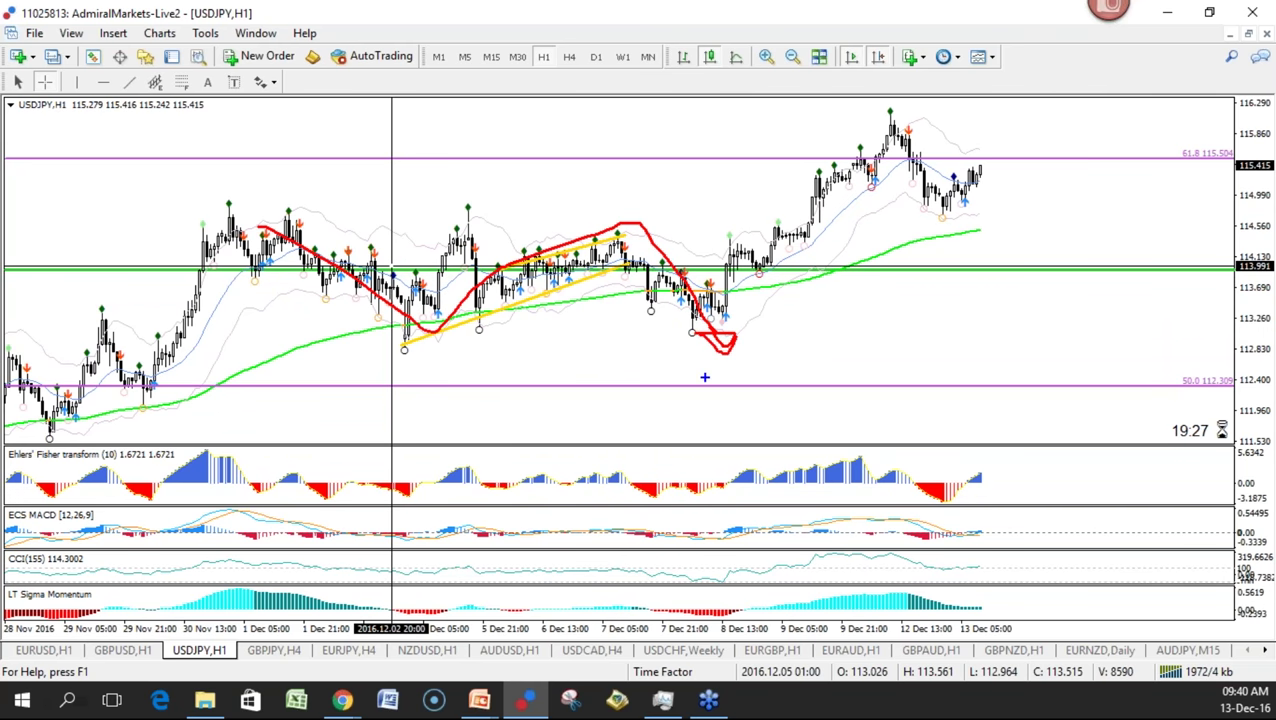
Mark the momentum histogram beneath USDJPY's 8 December low, clear the sketch, and circle the momentum turn in blue
{"action": "left_click_drag", "start_coordinate": [709, 376], "coordinate": [718, 590]}
{"action": "key", "text": "Escape"}
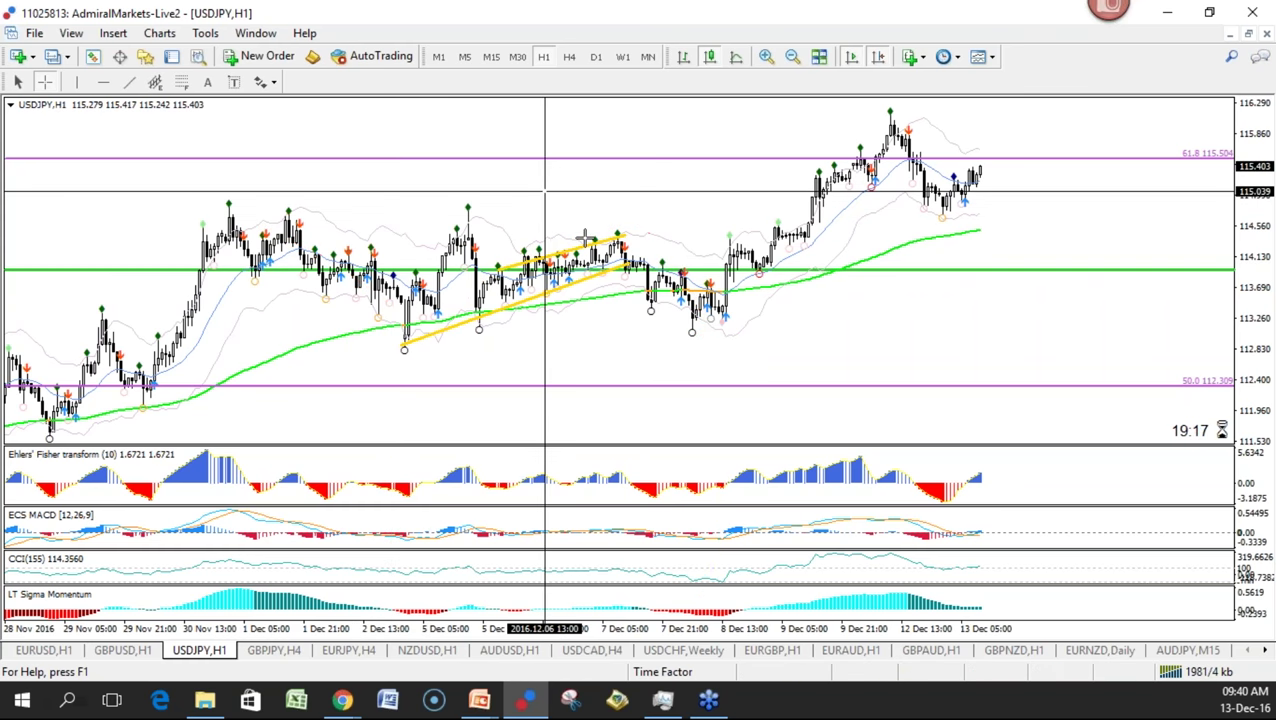
{"action": "key", "text": "ctrl+2"}
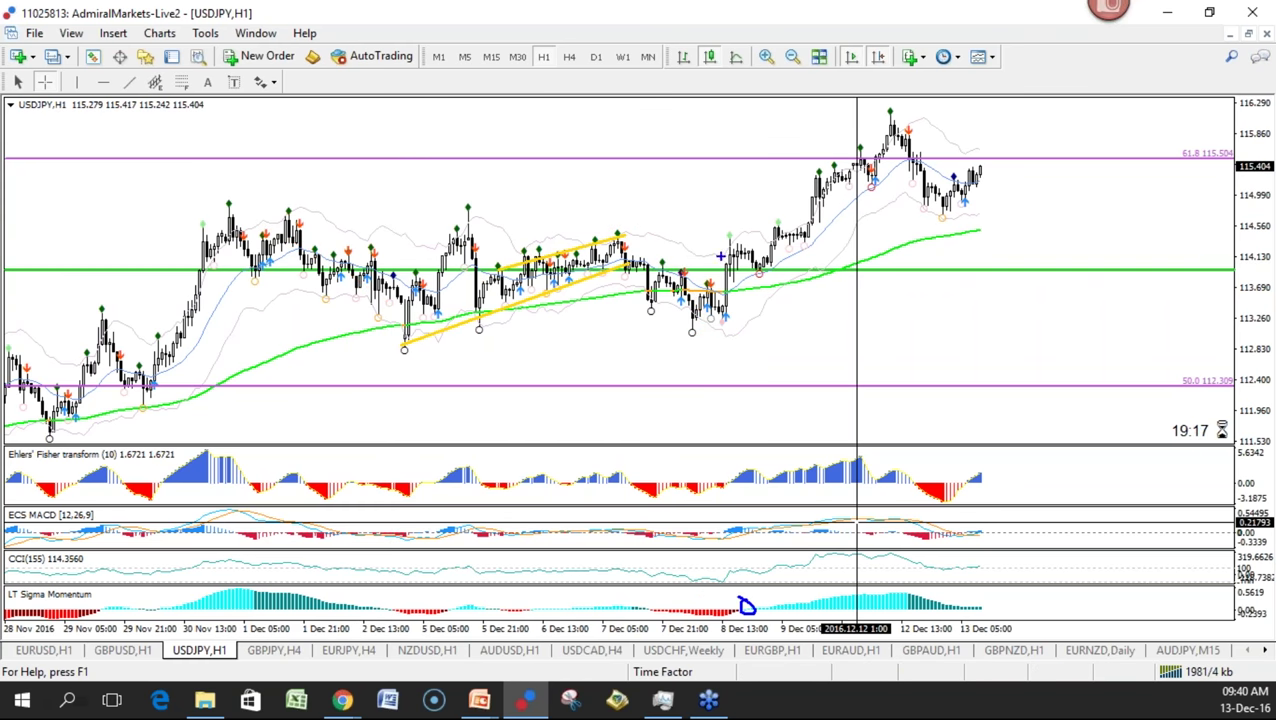
Place a vertical line on the USDJPY one-hour chart at 8 December 21:00
{"action": "left_click", "coordinate": [77, 82]}
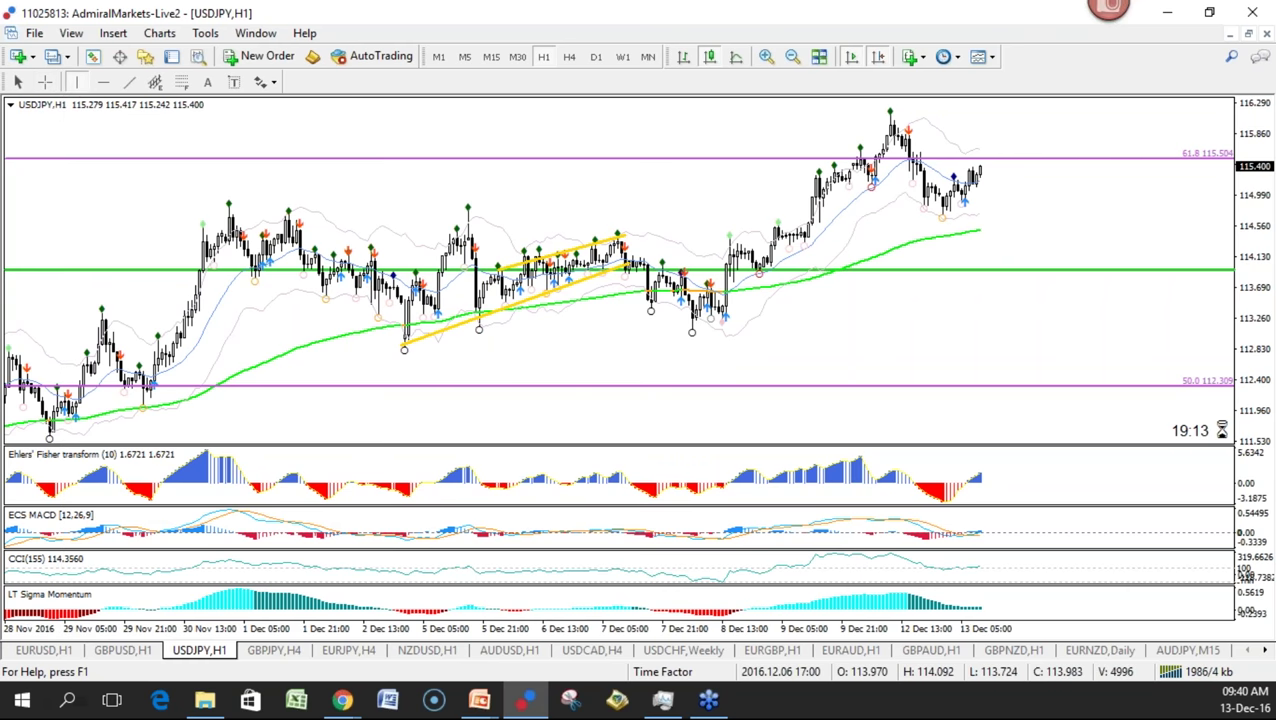
{"action": "left_click", "coordinate": [764, 298]}
{"action": "double_click", "coordinate": [763, 322]}
{"action": "left_click_drag", "start_coordinate": [763, 322], "coordinate": [755, 322]}
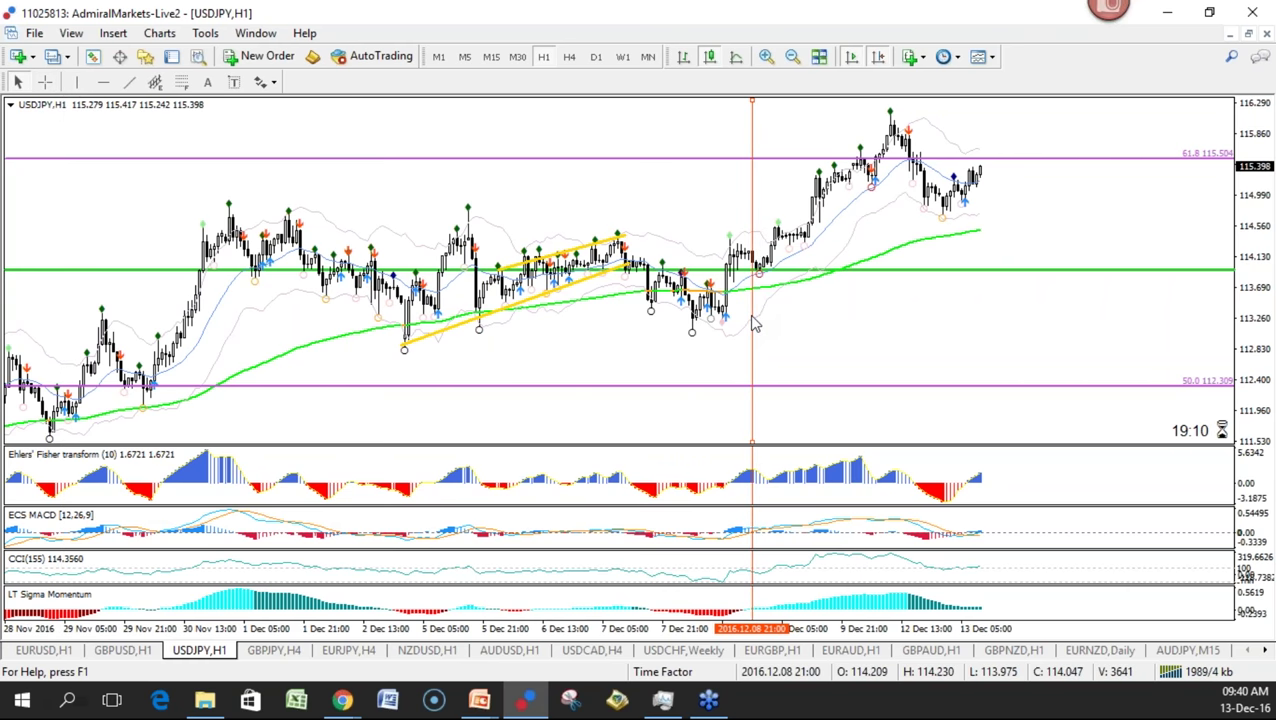
Show USDJPY on the 15-minute timeframe without chart shift and sketch blue lines linking the Fisher dips to the price pullbacks above
{"action": "left_click", "coordinate": [491, 56]}
{"action": "left_click", "coordinate": [877, 56]}
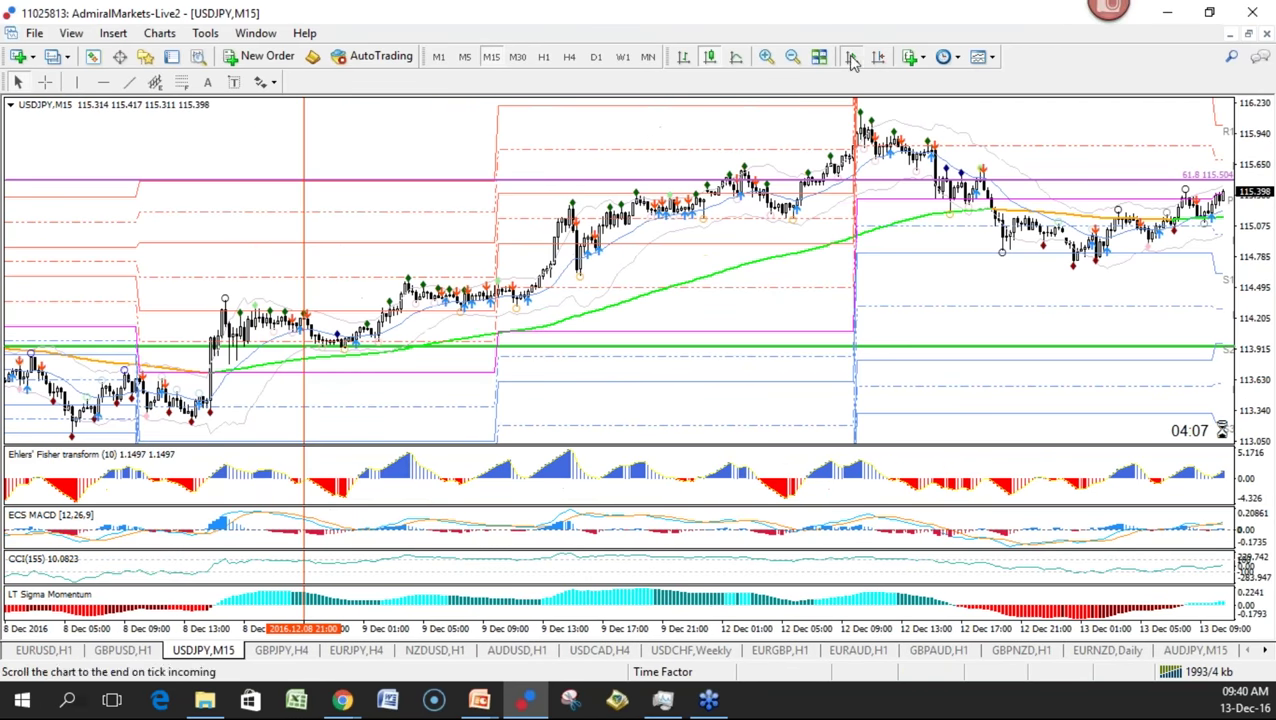
{"action": "mouse_move", "coordinate": [354, 603]}
{"action": "left_mouse_down"}
{"action": "mouse_move", "coordinate": [326, 598]}
{"action": "mouse_move", "coordinate": [352, 606]}
{"action": "left_mouse_up"}
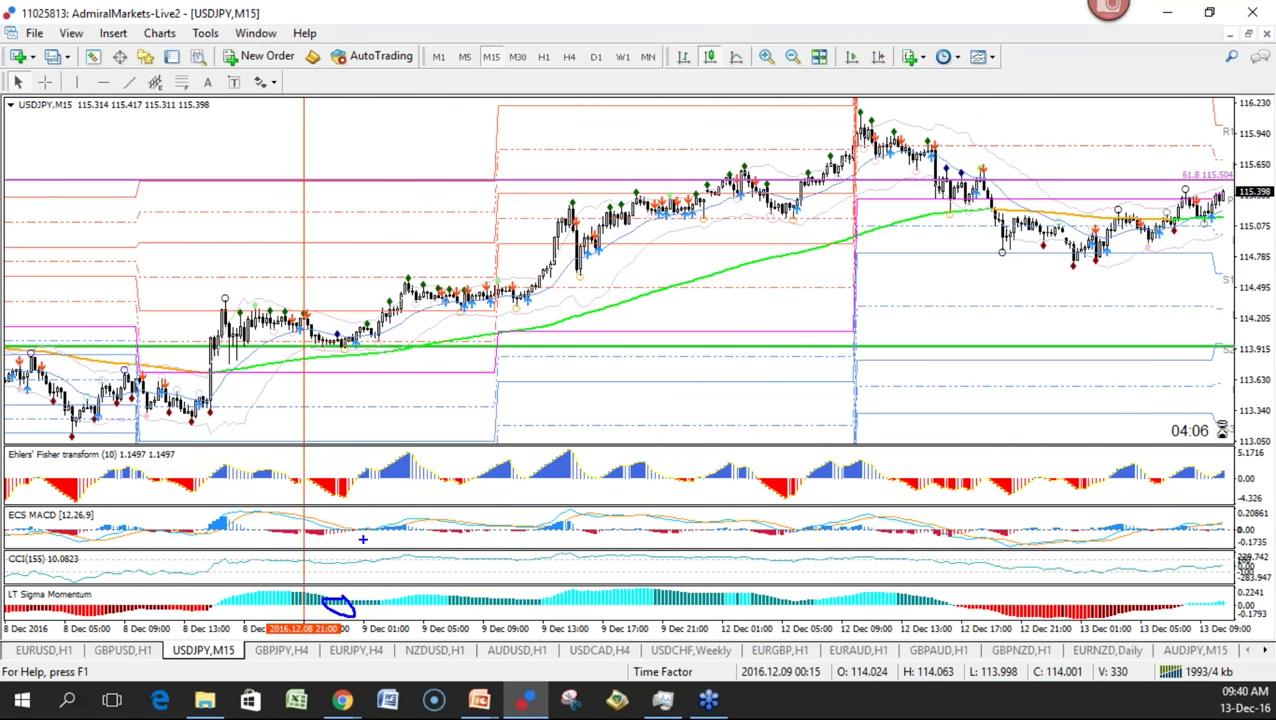
{"action": "mouse_move", "coordinate": [364, 474]}
{"action": "left_mouse_down"}
{"action": "mouse_move", "coordinate": [340, 482]}
{"action": "mouse_move", "coordinate": [368, 476]}
{"action": "mouse_move", "coordinate": [360, 350]}
{"action": "left_mouse_up"}
{"action": "left_click_drag", "start_coordinate": [472, 480], "coordinate": [478, 310]}
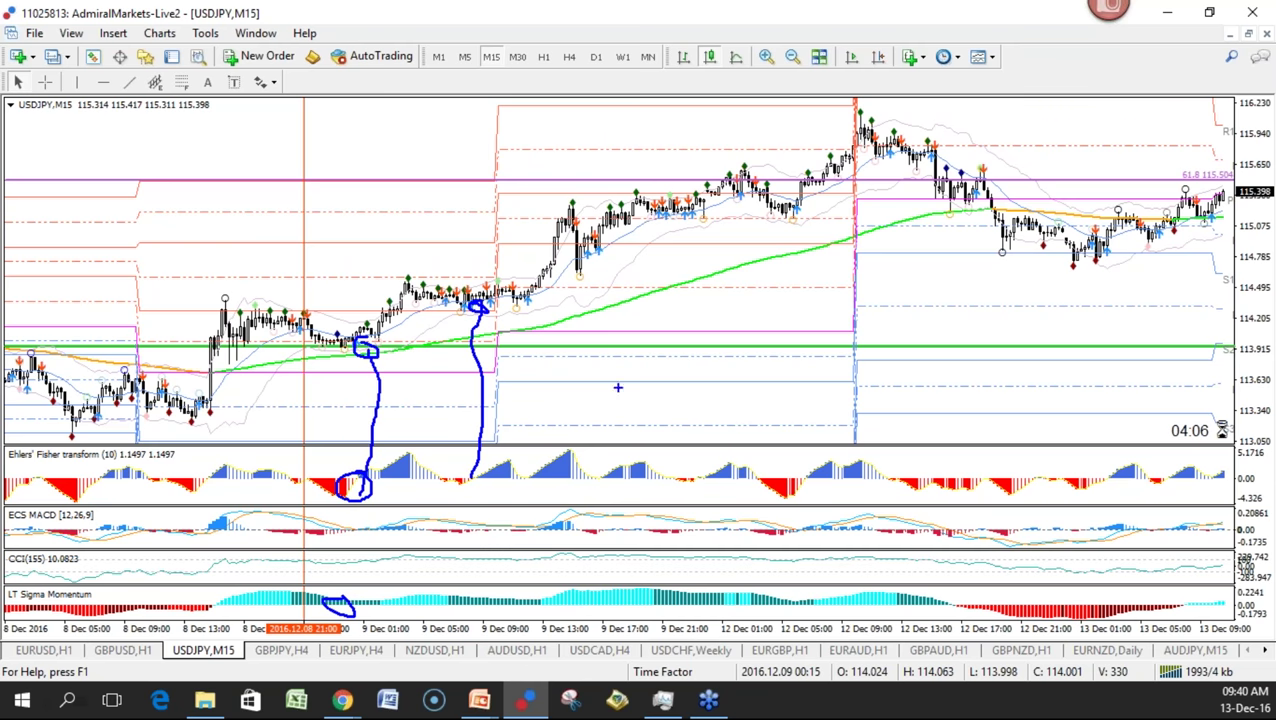
{"action": "left_click_drag", "start_coordinate": [688, 476], "coordinate": [698, 216]}
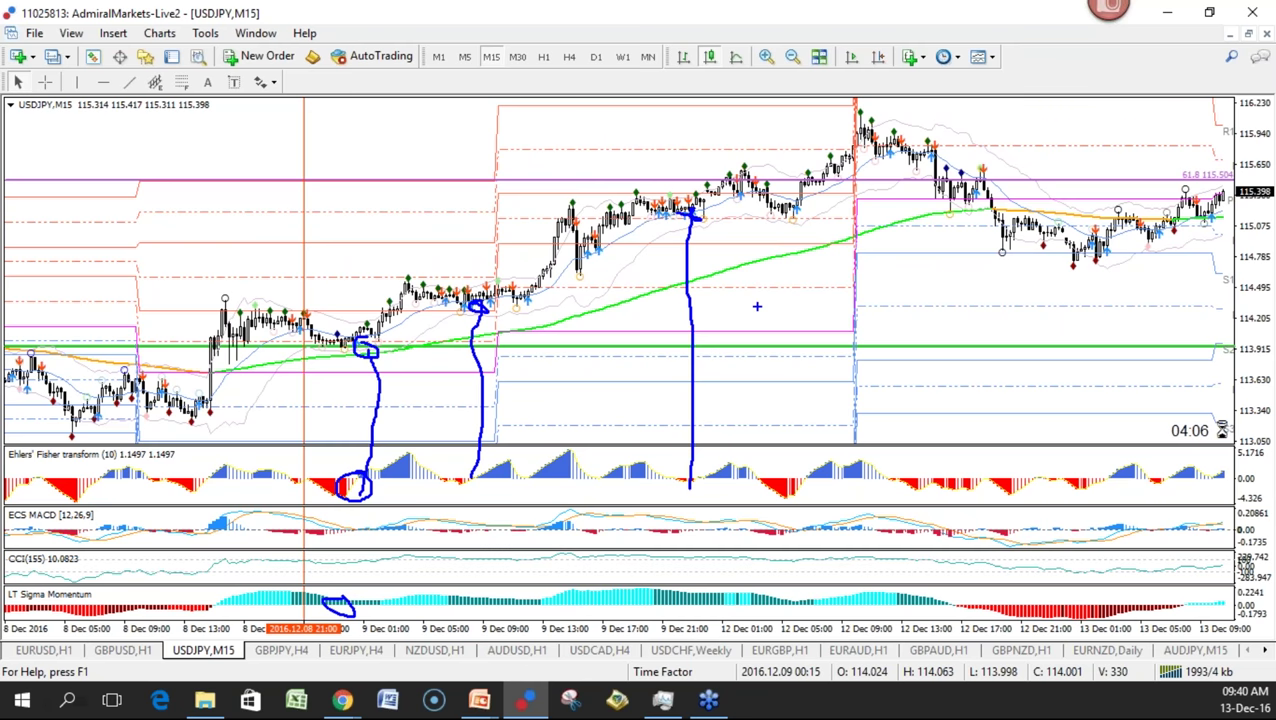
{"action": "mouse_move", "coordinate": [797, 480]}
{"action": "left_mouse_down"}
{"action": "mouse_move", "coordinate": [796, 186]}
{"action": "mouse_move", "coordinate": [800, 204]}
{"action": "left_mouse_up"}
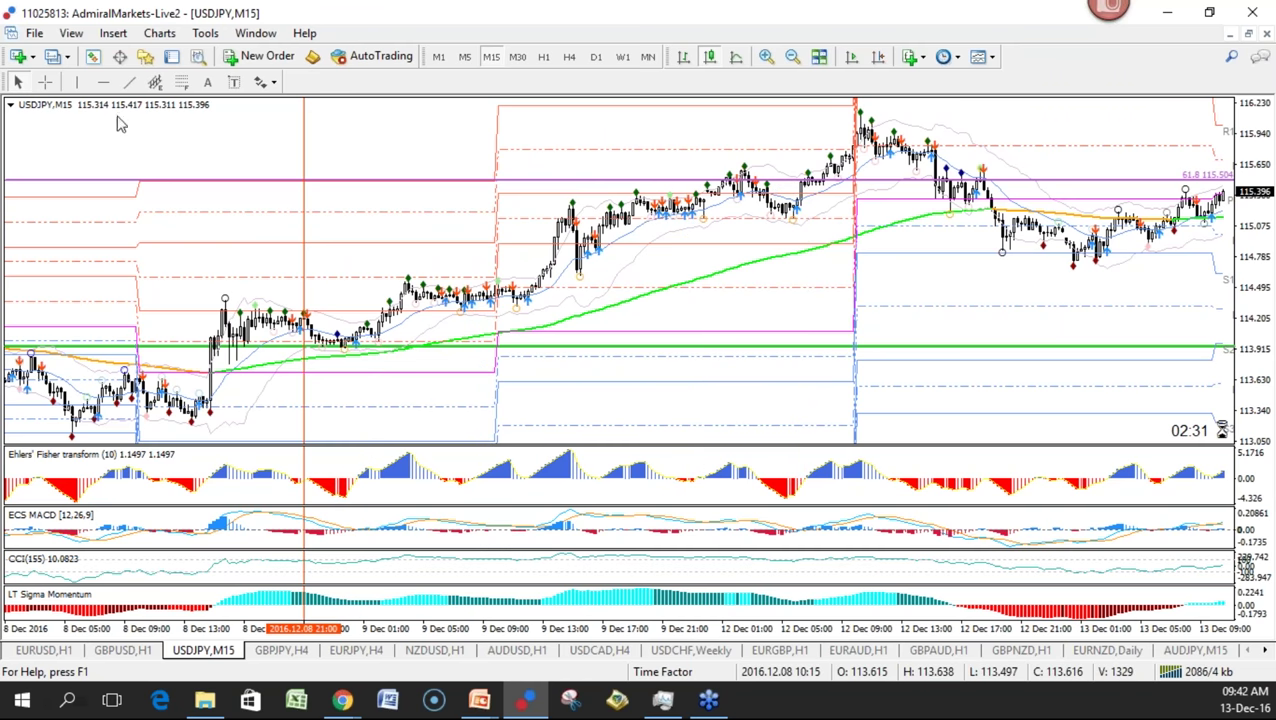
Examine USDJPY's price swings between the late 8 December low and 12 December with the crosshair
{"action": "left_click", "coordinate": [44, 82]}
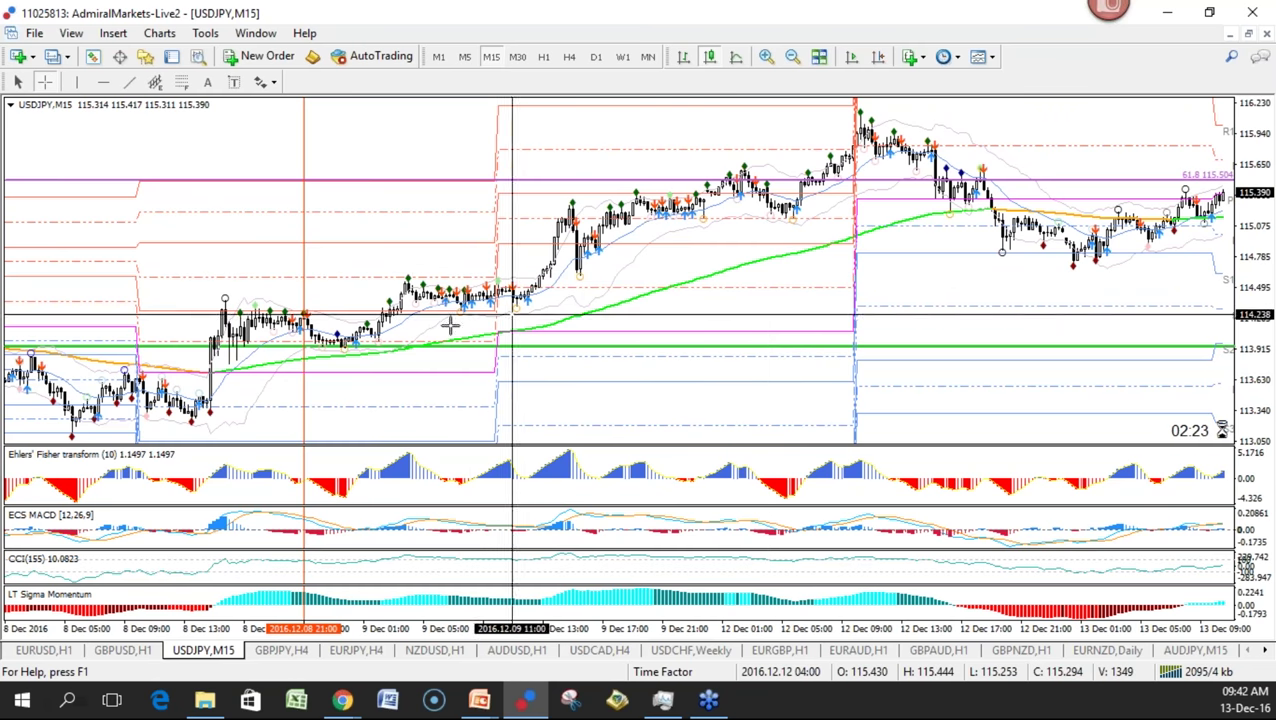
{"action": "mouse_move", "coordinate": [350, 340]}
{"action": "left_mouse_down"}
{"action": "mouse_move", "coordinate": [703, 242]}
{"action": "mouse_move", "coordinate": [855, 170]}
{"action": "mouse_move", "coordinate": [352, 341]}
{"action": "left_mouse_up"}
{"action": "left_click", "coordinate": [47, 83]}
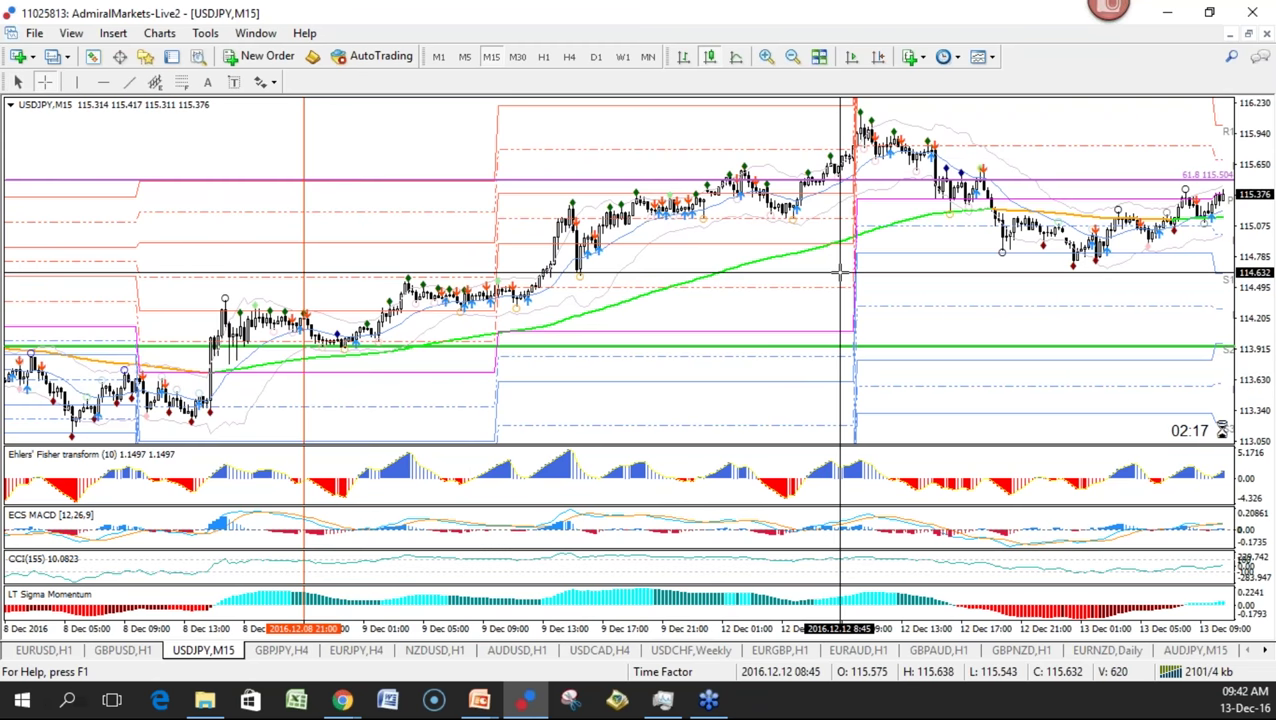
{"action": "left_click", "coordinate": [829, 329]}
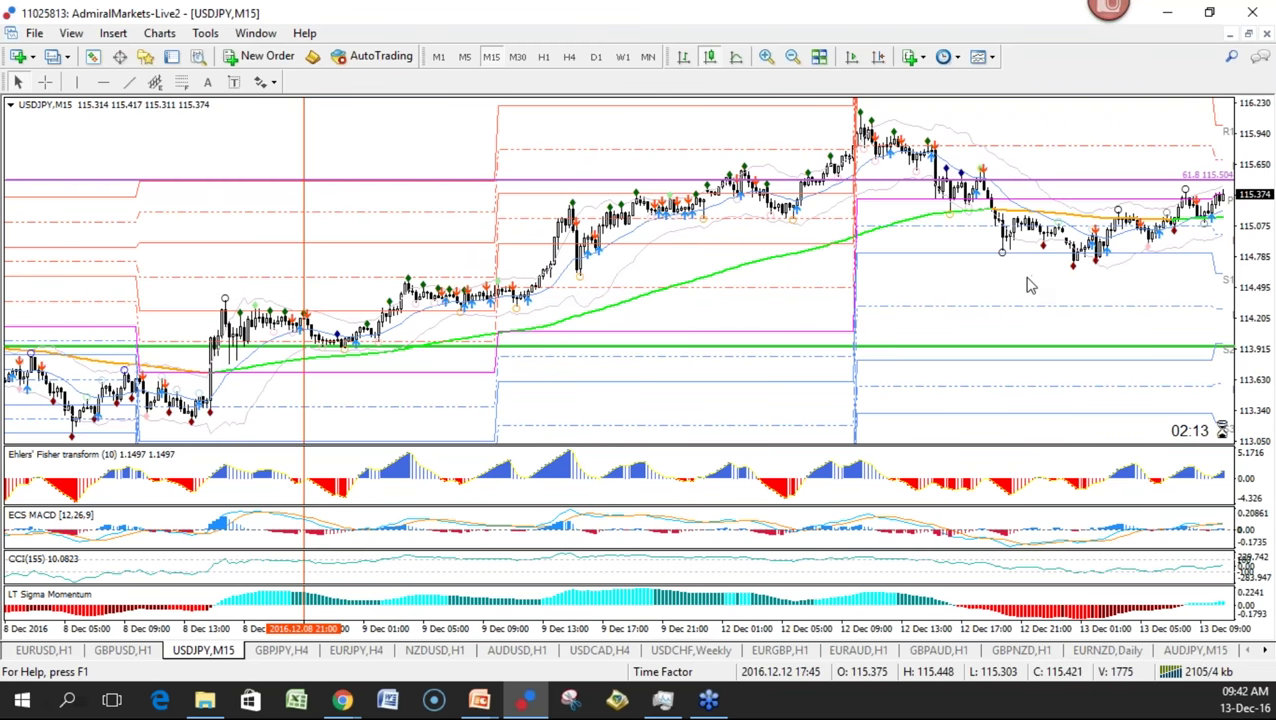
Turn chart shift back on and remove the CCI indicator window from the USDJPY chart
{"action": "left_click", "coordinate": [878, 57]}
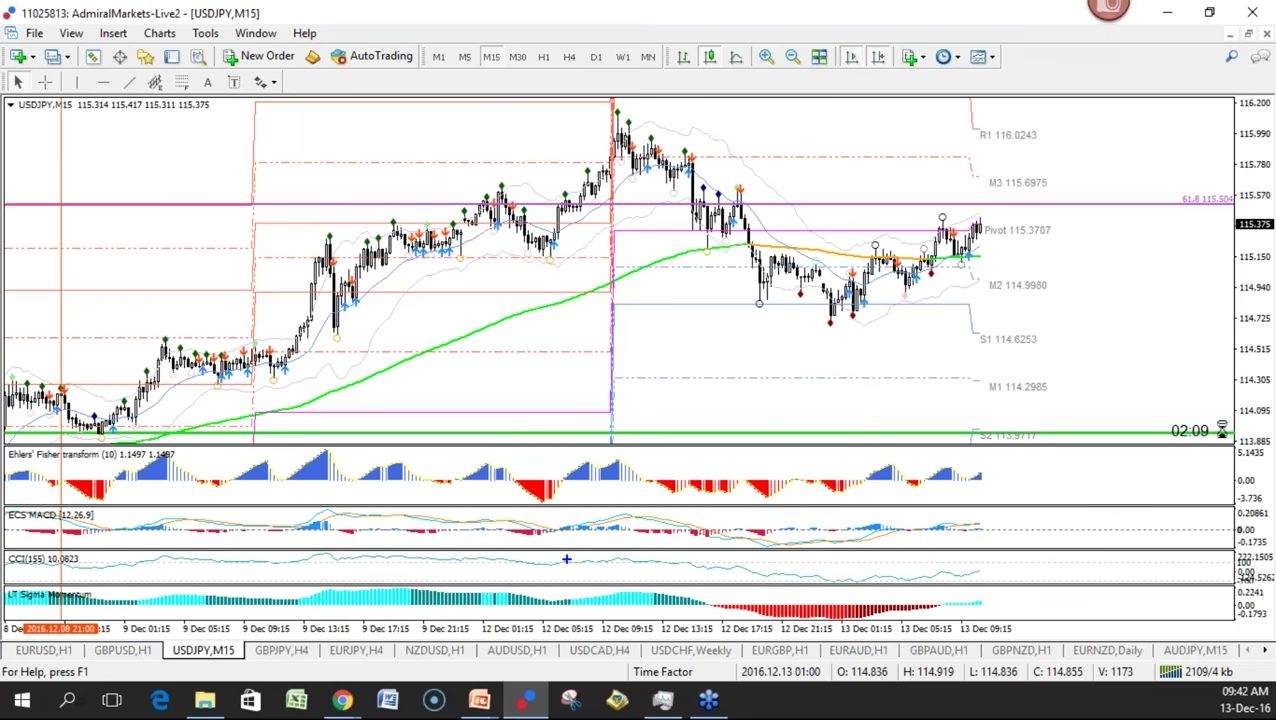
{"action": "right_click", "coordinate": [950, 578]}
{"action": "left_click", "coordinate": [982, 603]}
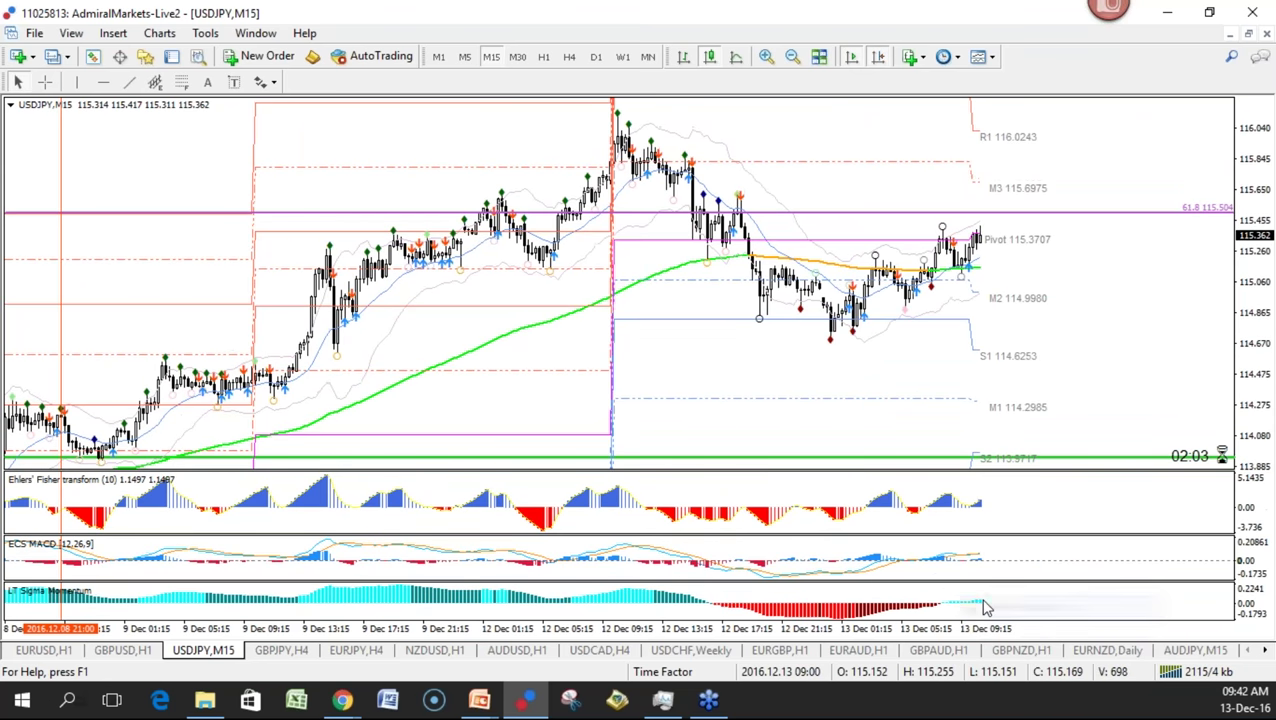
Delete the ECS MACD indicator from the USDJPY chart and enlarge the remaining Fisher transform and LT Sigma Momentum windows
{"action": "right_click", "coordinate": [934, 557]}
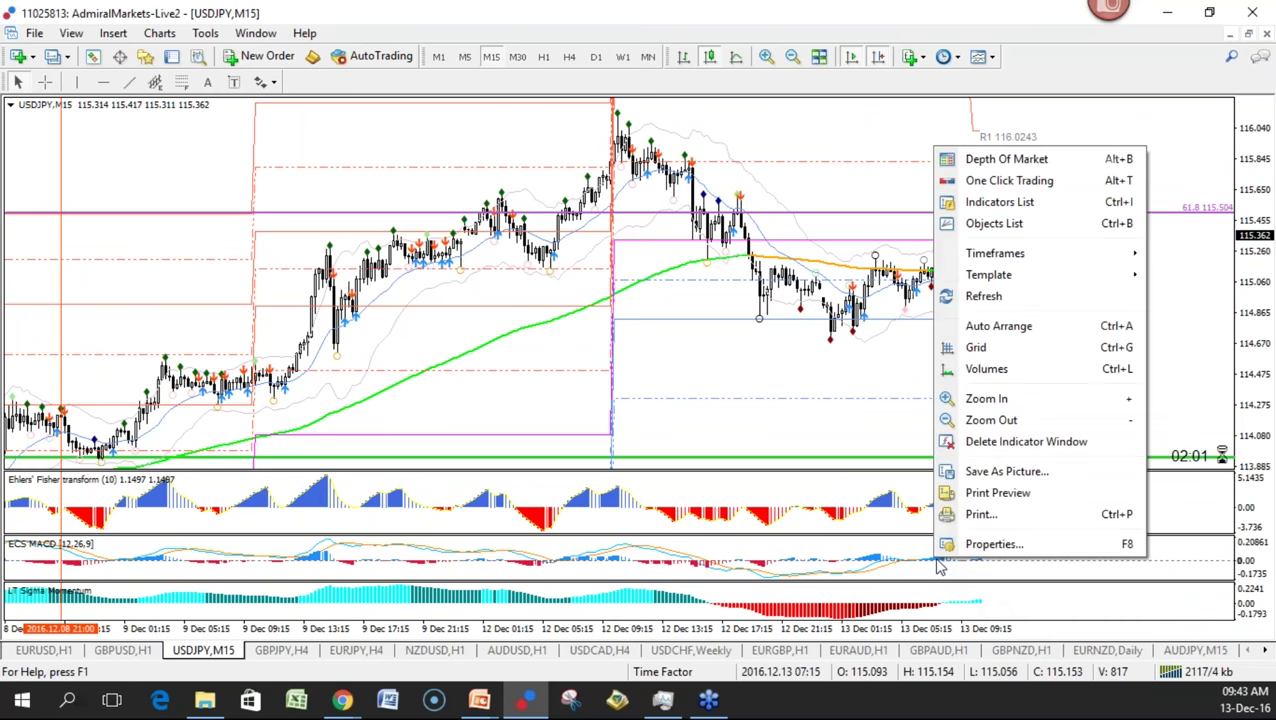
{"action": "right_click", "coordinate": [873, 560]}
{"action": "right_click", "coordinate": [831, 558]}
{"action": "left_click", "coordinate": [763, 568]}
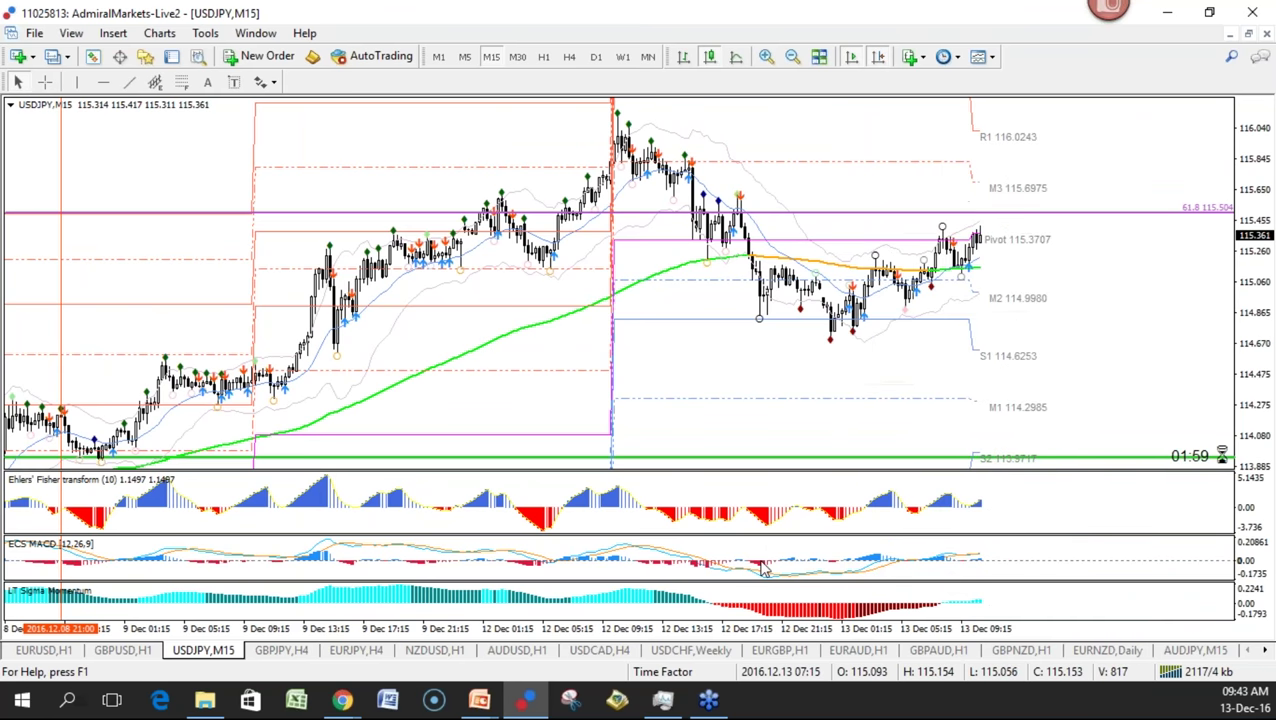
{"action": "right_click", "coordinate": [763, 568]}
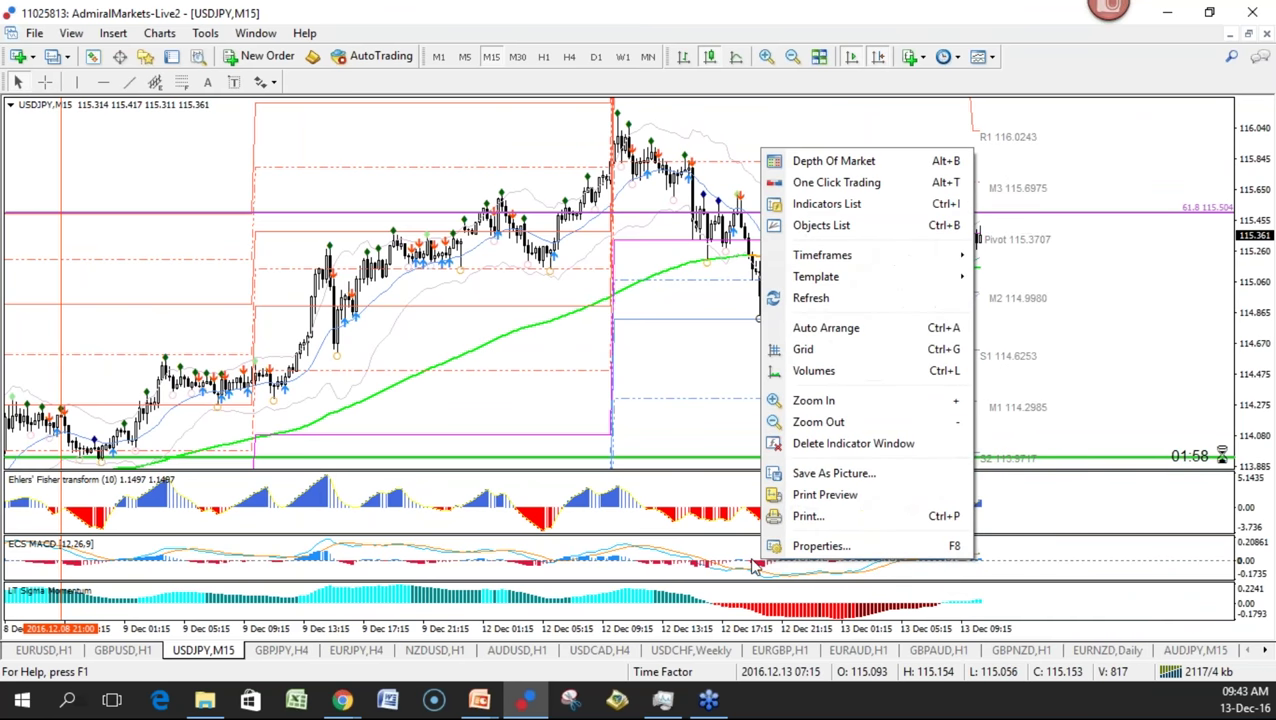
{"action": "left_click", "coordinate": [827, 204]}
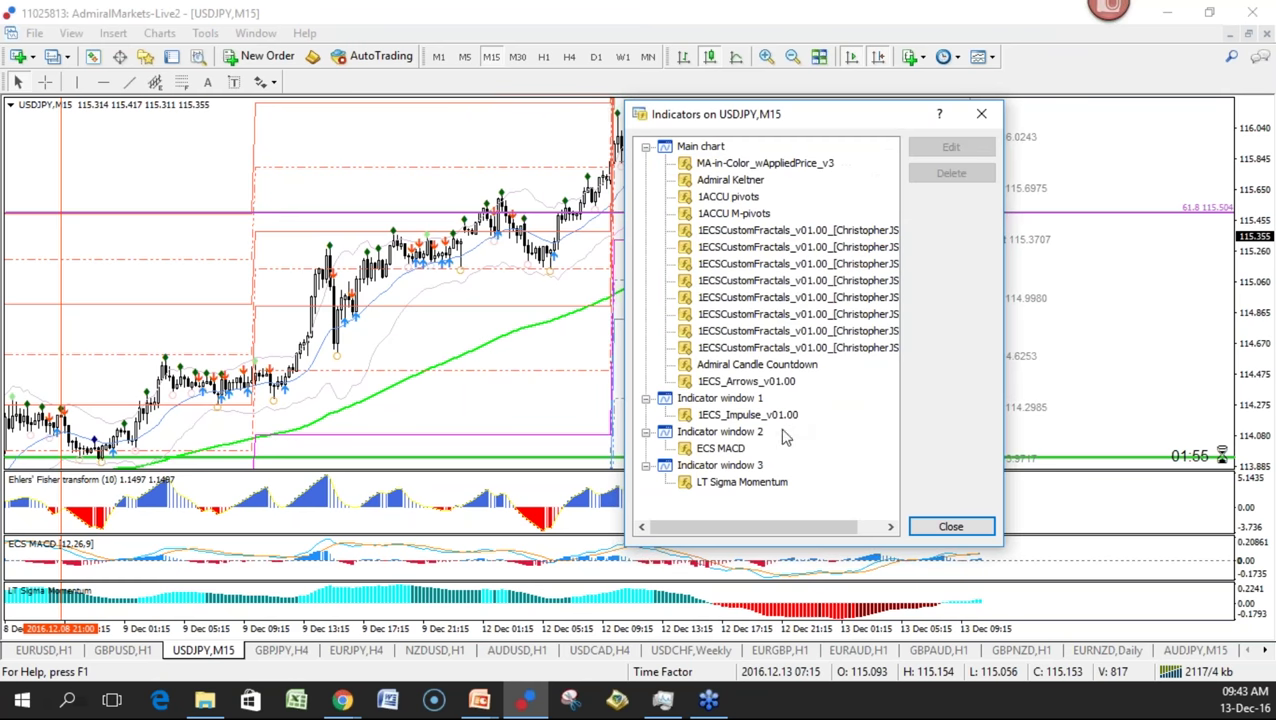
{"action": "left_click", "coordinate": [732, 449]}
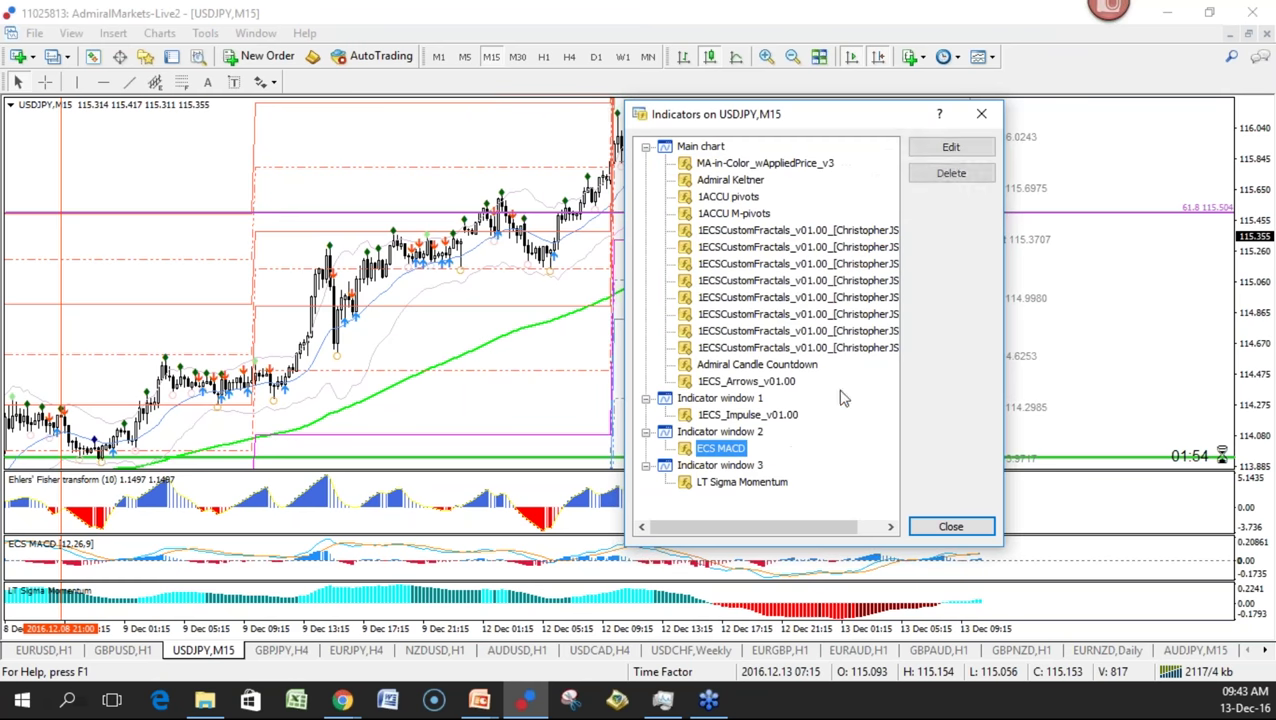
{"action": "left_click", "coordinate": [951, 175]}
{"action": "left_click", "coordinate": [940, 527]}
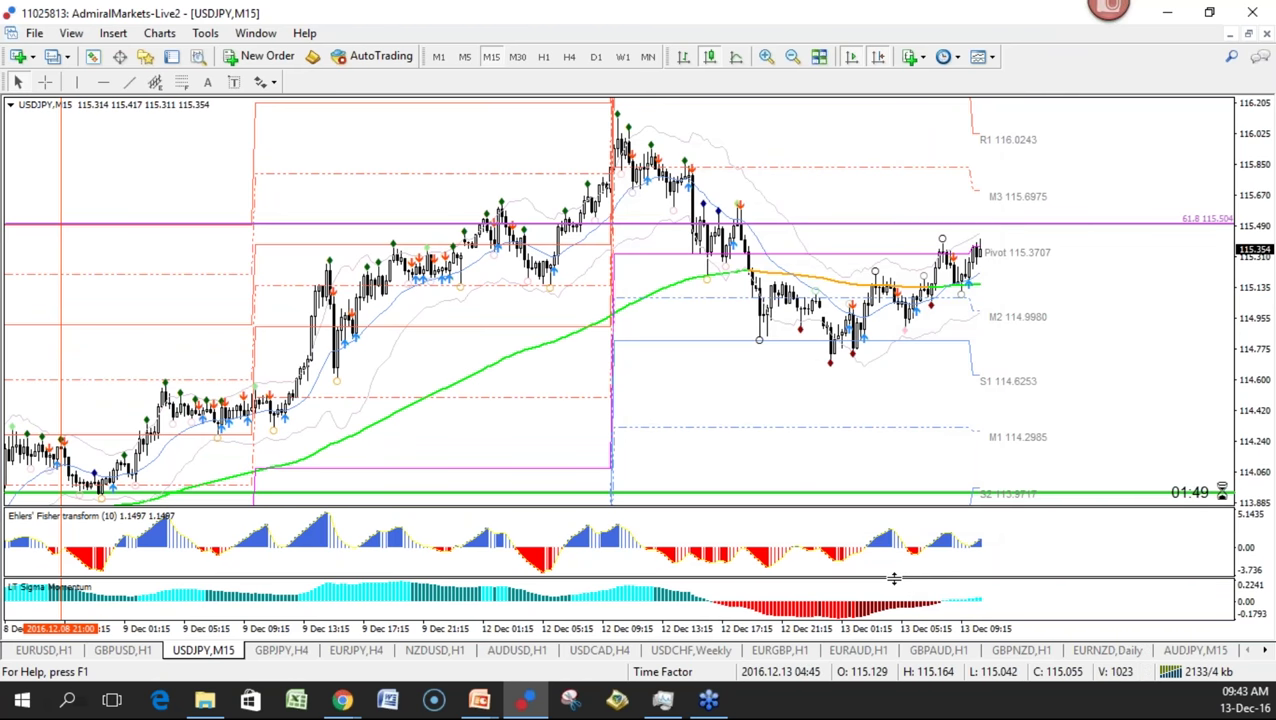
{"action": "left_click_drag", "start_coordinate": [893, 578], "coordinate": [897, 551]}
{"action": "left_click_drag", "start_coordinate": [897, 506], "coordinate": [910, 453]}
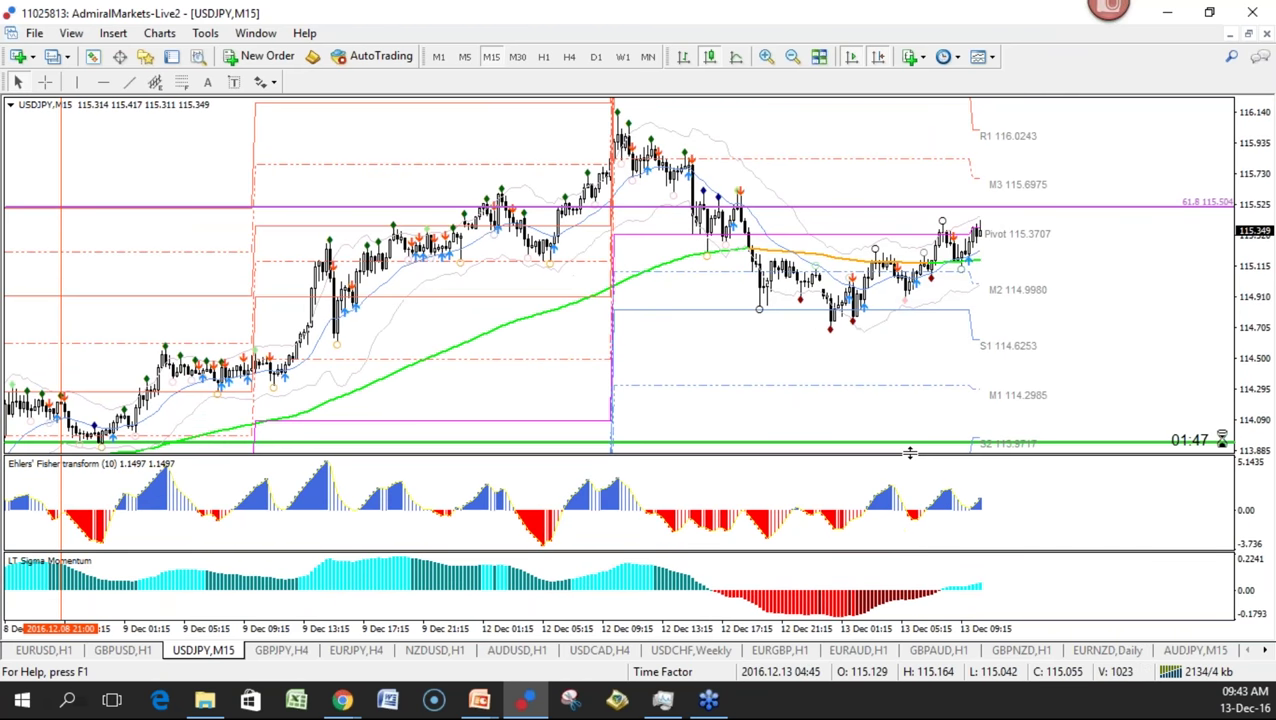
Circle the latest LT Sigma Momentum and Fisher transform bars in blue, then clear the sketches
{"action": "left_click_drag", "start_coordinate": [1016, 577], "coordinate": [1016, 607]}
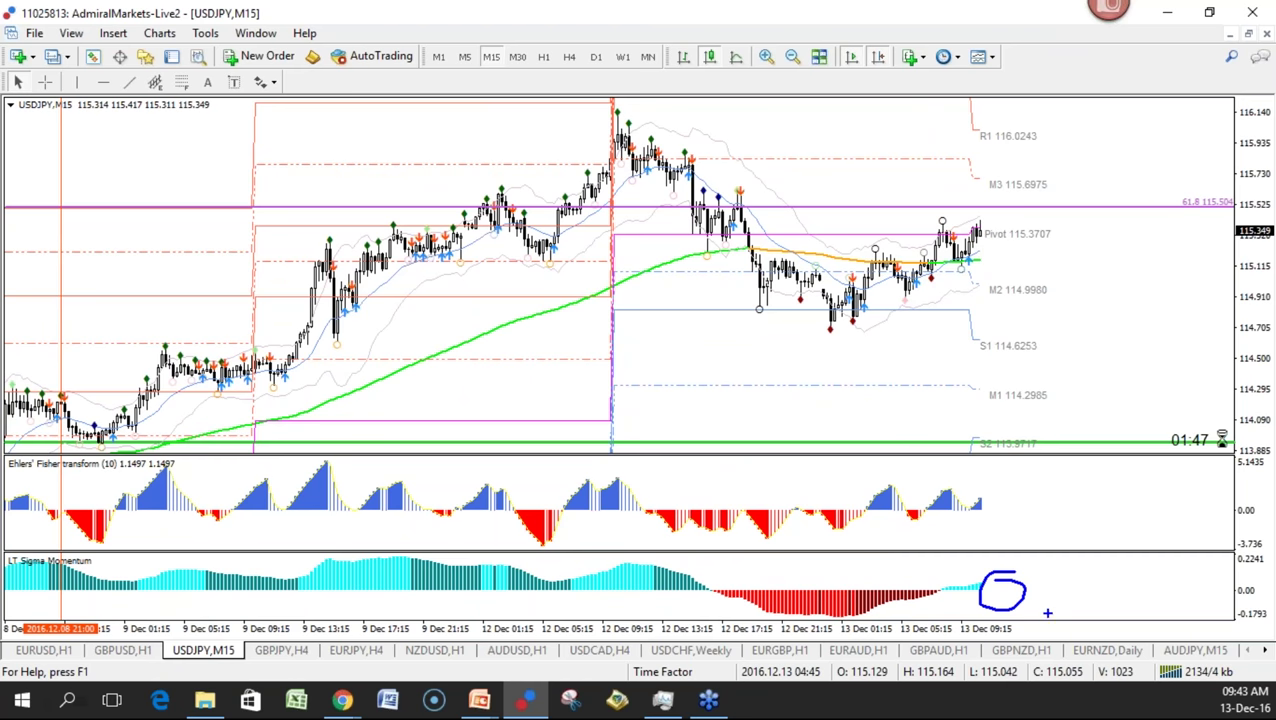
{"action": "mouse_move", "coordinate": [1028, 482]}
{"action": "left_mouse_down"}
{"action": "mouse_move", "coordinate": [1030, 502]}
{"action": "mouse_move", "coordinate": [995, 488]}
{"action": "left_mouse_up"}
{"action": "left_click_drag", "start_coordinate": [984, 580], "coordinate": [988, 573]}
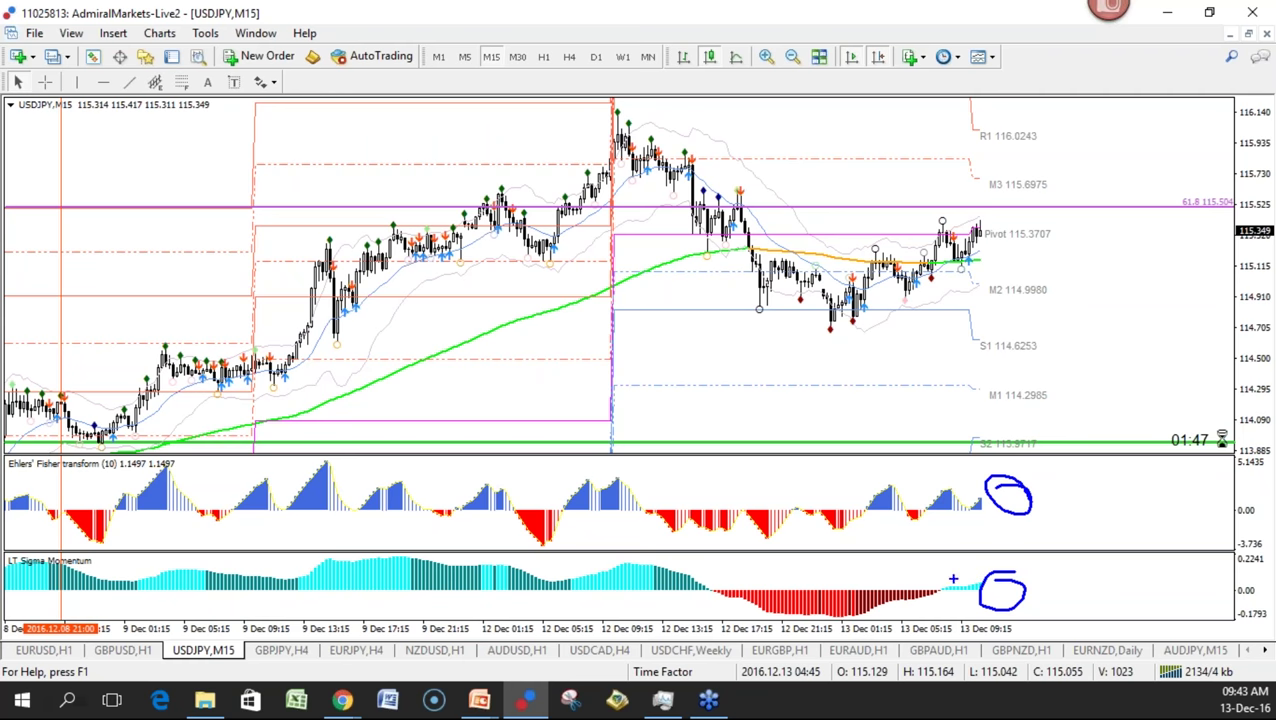
{"action": "left_click", "coordinate": [525, 698]}
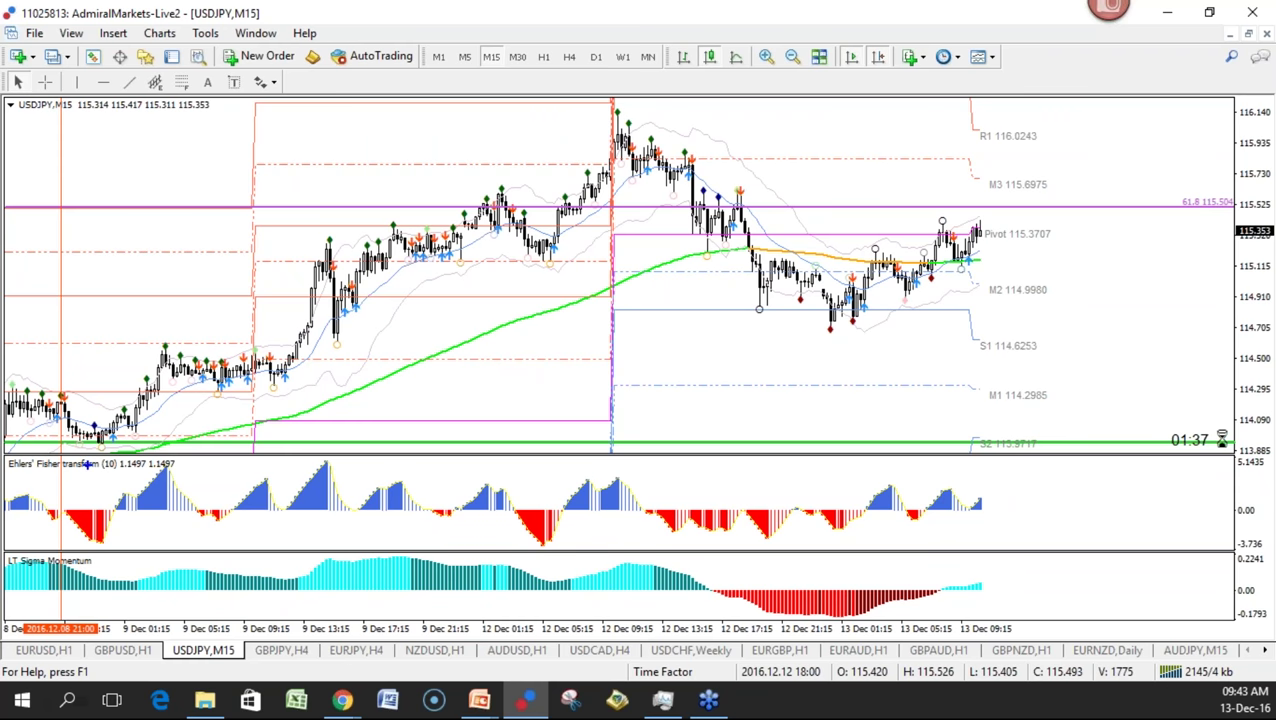
Outline the positive momentum stretch up to 12 December in blue and draw red arrows from two price pullbacks to the Fisher dips
{"action": "mouse_move", "coordinate": [324, 488]}
{"action": "left_mouse_down"}
{"action": "mouse_move", "coordinate": [390, 632]}
{"action": "mouse_move", "coordinate": [295, 494]}
{"action": "left_mouse_up"}
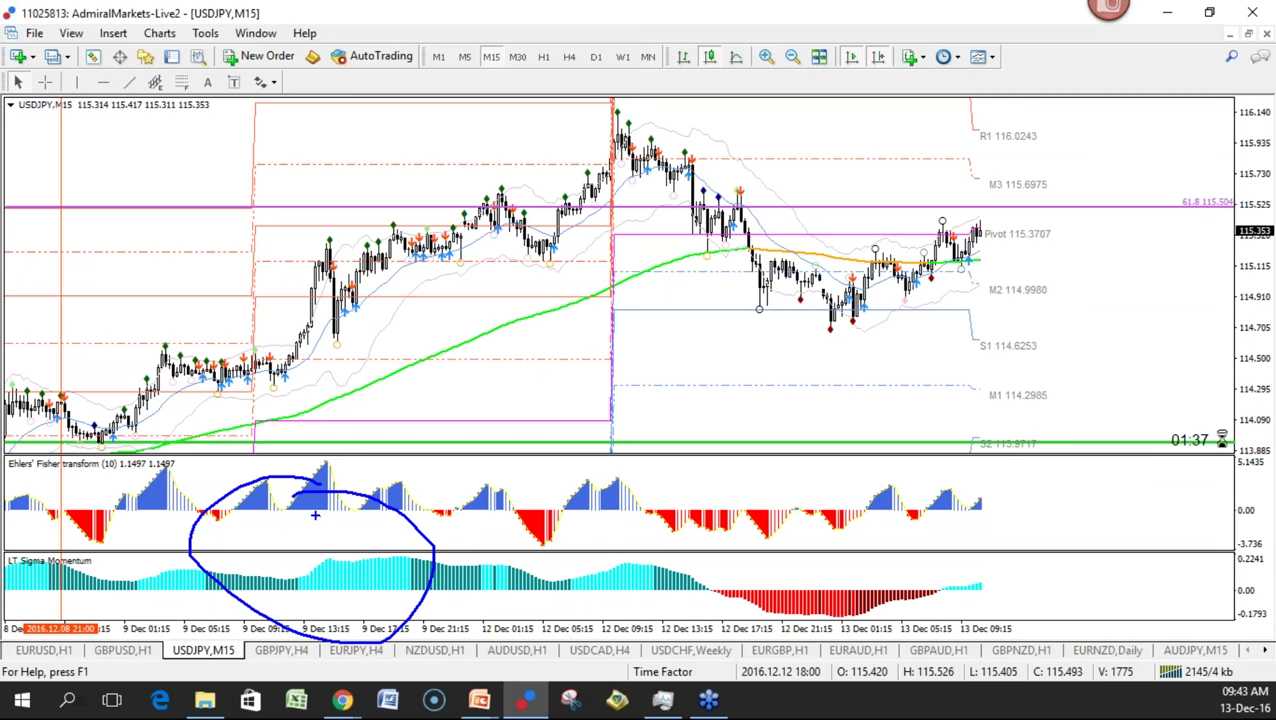
{"action": "key", "text": "Escape"}
{"action": "key", "text": "ctrl+2"}
{"action": "mouse_move", "coordinate": [12, 556]}
{"action": "left_mouse_down"}
{"action": "mouse_move", "coordinate": [15, 588]}
{"action": "mouse_move", "coordinate": [48, 608]}
{"action": "mouse_move", "coordinate": [584, 606]}
{"action": "mouse_move", "coordinate": [658, 549]}
{"action": "mouse_move", "coordinate": [90, 516]}
{"action": "mouse_move", "coordinate": [6, 552]}
{"action": "left_mouse_up"}
{"action": "mouse_move", "coordinate": [90, 374]}
{"action": "left_mouse_down"}
{"action": "mouse_move", "coordinate": [92, 452]}
{"action": "mouse_move", "coordinate": [110, 457]}
{"action": "left_mouse_up"}
{"action": "mouse_move", "coordinate": [207, 385]}
{"action": "left_mouse_down"}
{"action": "mouse_move", "coordinate": [212, 409]}
{"action": "mouse_move", "coordinate": [266, 430]}
{"action": "left_mouse_up"}
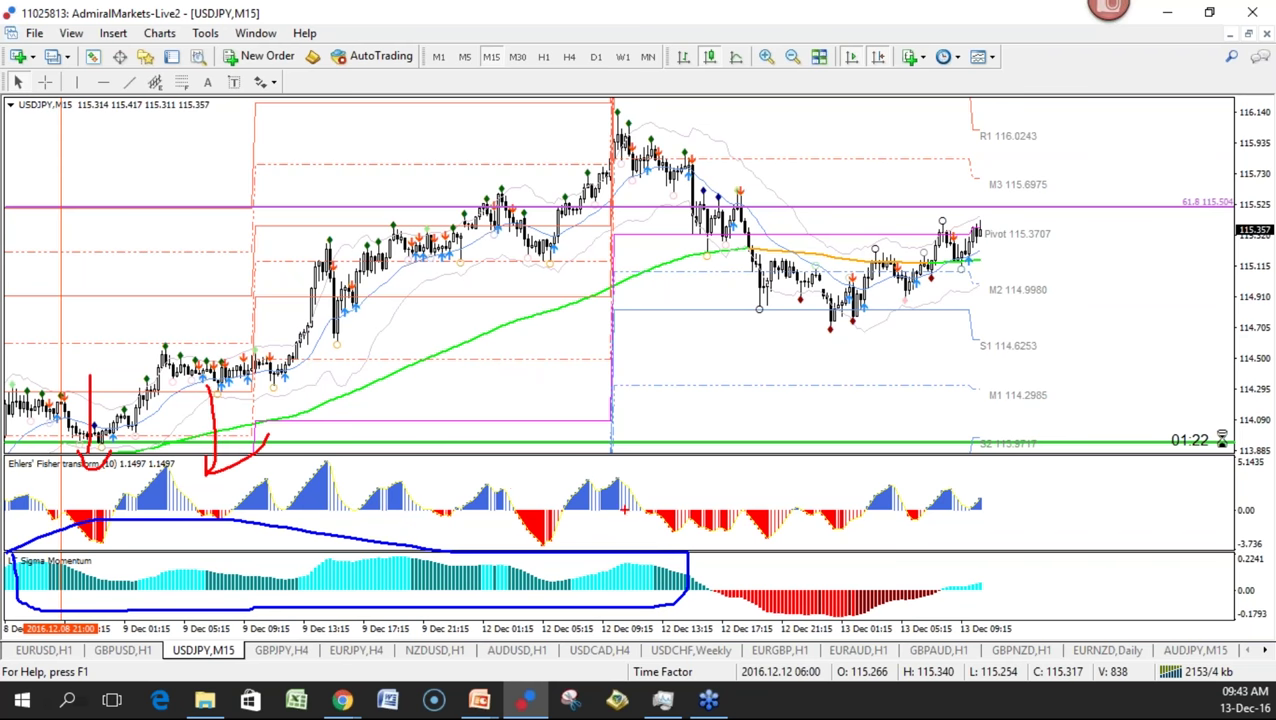
{"action": "key", "text": "Escape"}
Circle the 12 December Fisher and momentum decline in blue and add red arrows following both indicators' subsequent course, then clear them
{"action": "key", "text": "ctrl+2"}
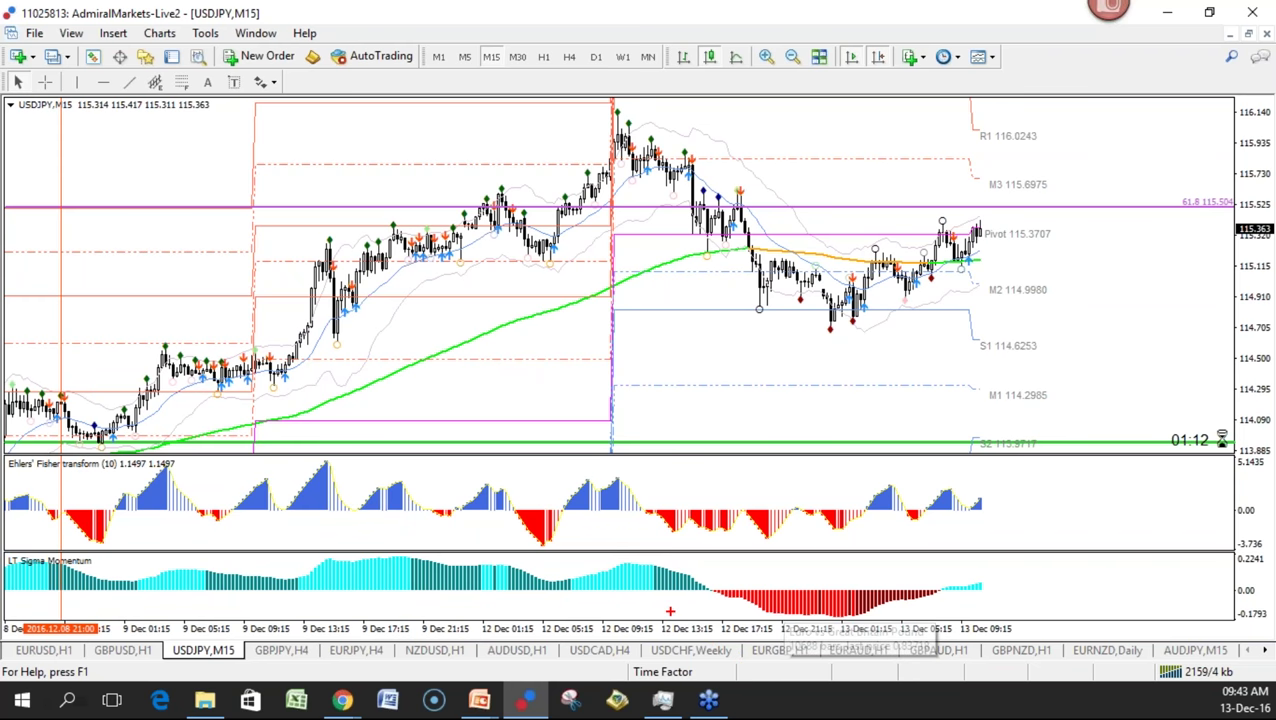
{"action": "mouse_move", "coordinate": [690, 508]}
{"action": "left_mouse_down"}
{"action": "mouse_move", "coordinate": [642, 526]}
{"action": "mouse_move", "coordinate": [698, 592]}
{"action": "mouse_move", "coordinate": [678, 497]}
{"action": "left_mouse_up"}
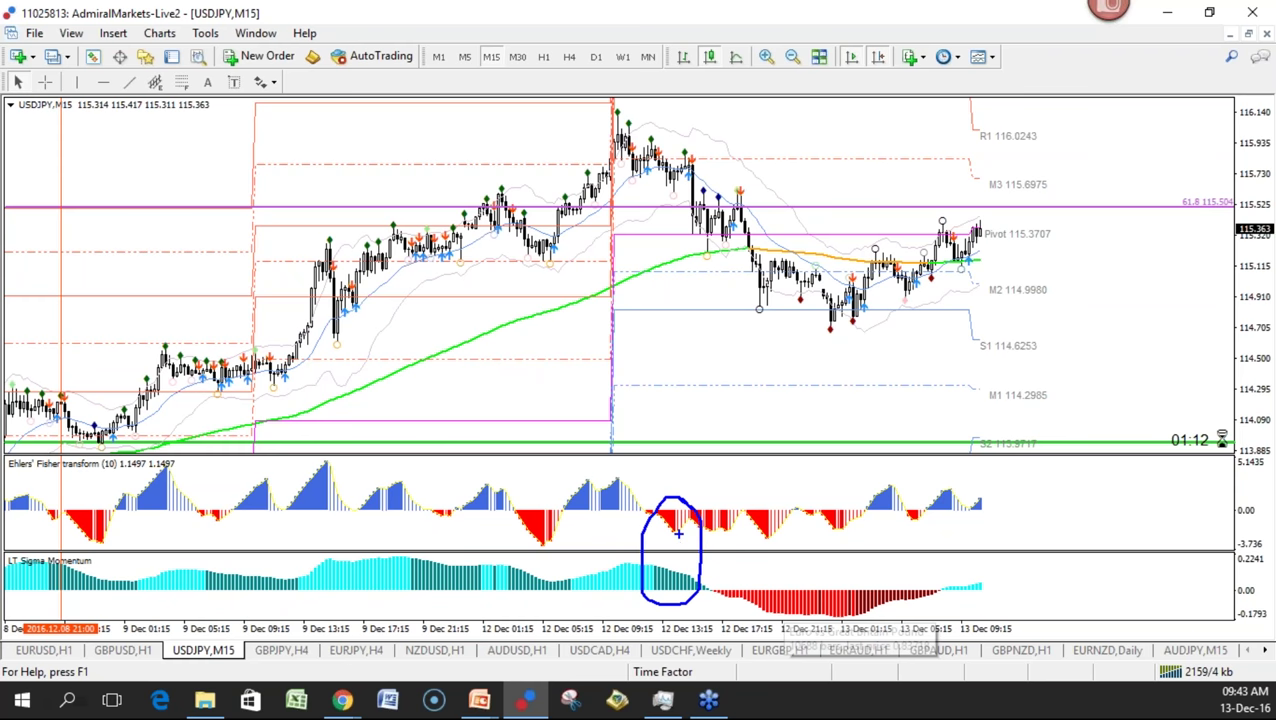
{"action": "mouse_move", "coordinate": [663, 476]}
{"action": "left_mouse_down"}
{"action": "mouse_move", "coordinate": [852, 485]}
{"action": "mouse_move", "coordinate": [830, 493]}
{"action": "left_mouse_up"}
{"action": "mouse_move", "coordinate": [705, 553]}
{"action": "left_mouse_down"}
{"action": "mouse_move", "coordinate": [805, 590]}
{"action": "mouse_move", "coordinate": [822, 570]}
{"action": "left_mouse_up"}
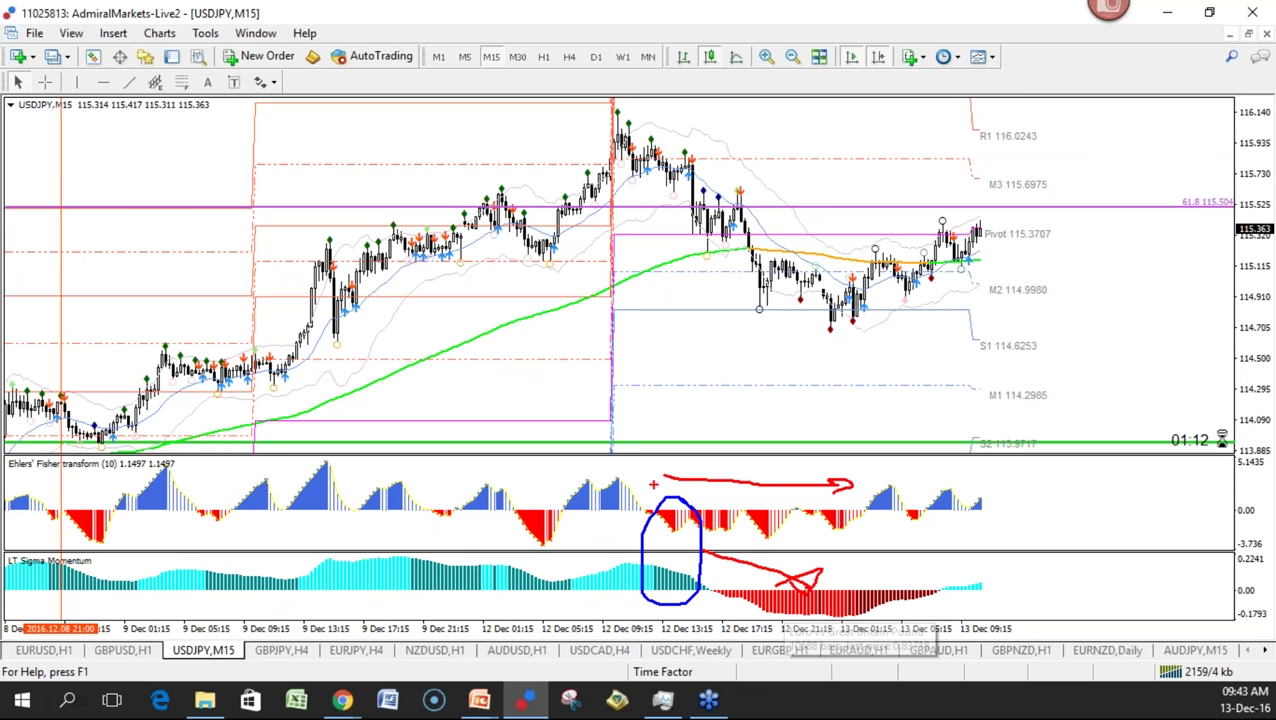
{"action": "key", "text": "Escape"}
Sketch a blue descending channel below the 12 December high with a blue upward arrow and red downward arrows, then clear it
{"action": "mouse_move", "coordinate": [702, 90]}
{"action": "left_mouse_down"}
{"action": "mouse_move", "coordinate": [700, 140]}
{"action": "mouse_move", "coordinate": [706, 130]}
{"action": "left_mouse_up"}
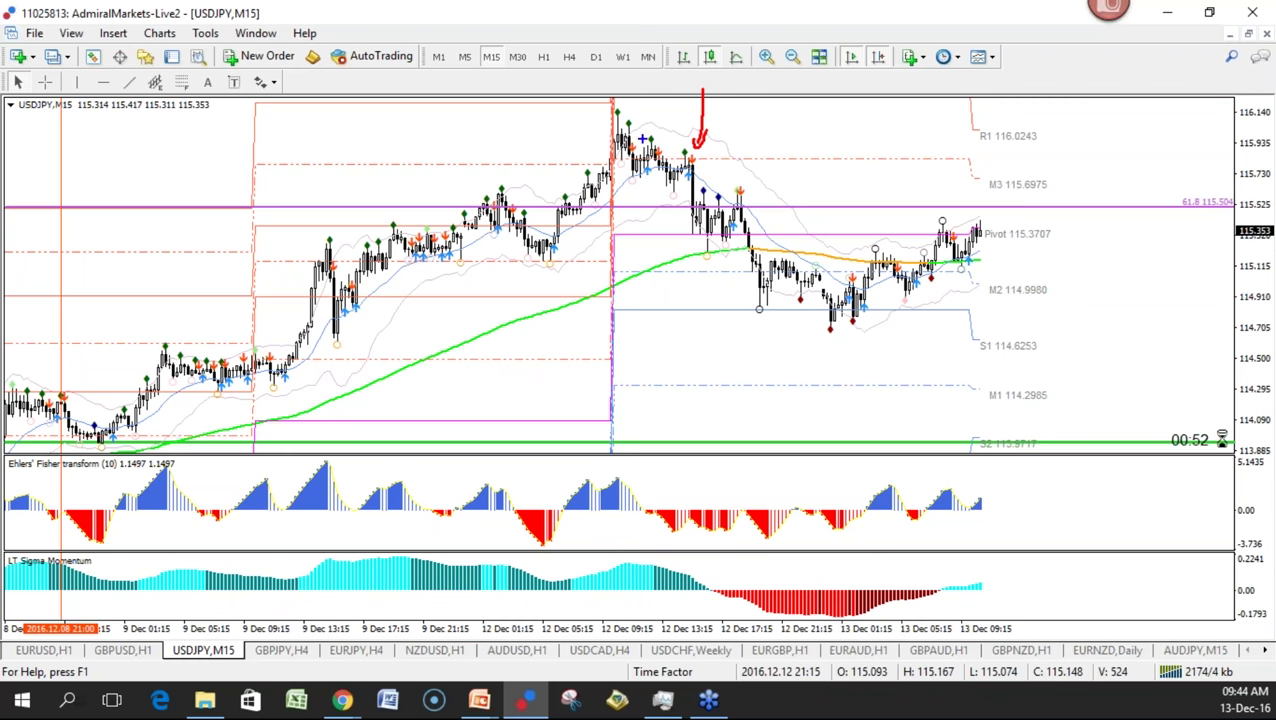
{"action": "left_click_drag", "start_coordinate": [613, 111], "coordinate": [717, 163]}
{"action": "left_click_drag", "start_coordinate": [594, 151], "coordinate": [689, 196]}
{"action": "mouse_move", "coordinate": [722, 145]}
{"action": "left_mouse_down"}
{"action": "mouse_move", "coordinate": [780, 90]}
{"action": "mouse_move", "coordinate": [785, 104]}
{"action": "left_mouse_up"}
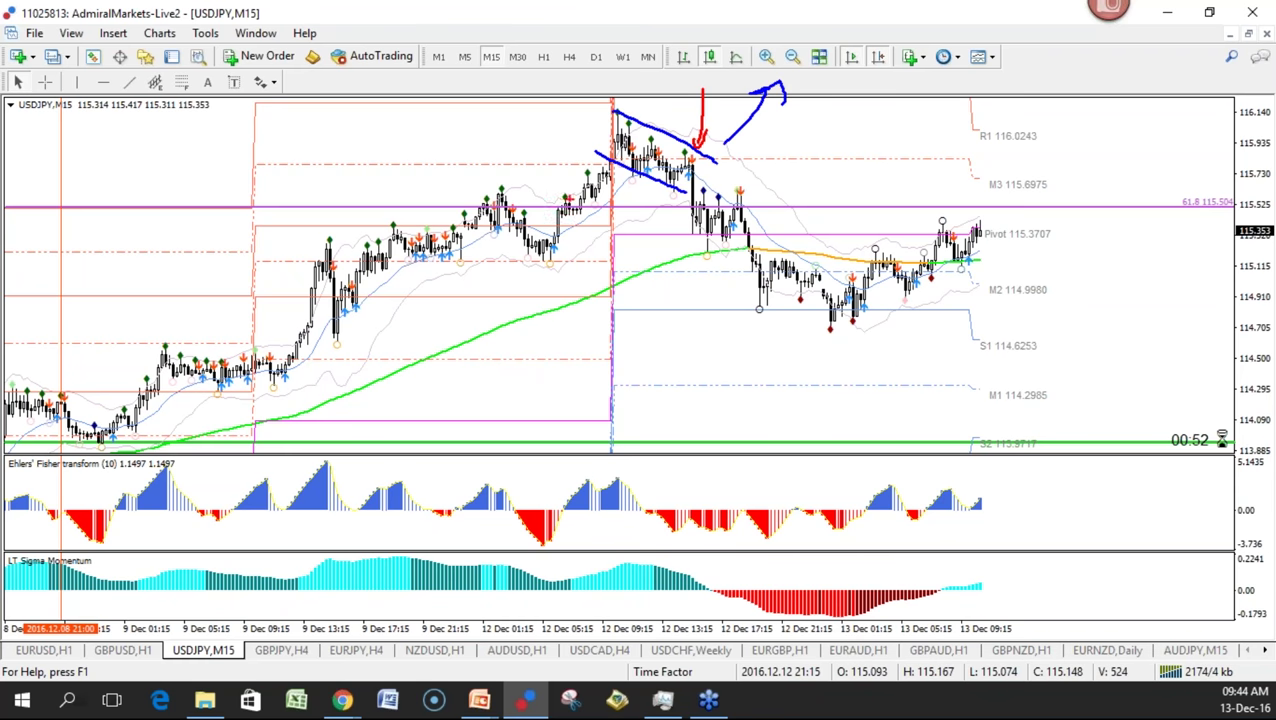
{"action": "mouse_move", "coordinate": [684, 211]}
{"action": "left_mouse_down"}
{"action": "mouse_move", "coordinate": [730, 340]}
{"action": "mouse_move", "coordinate": [690, 340]}
{"action": "left_mouse_up"}
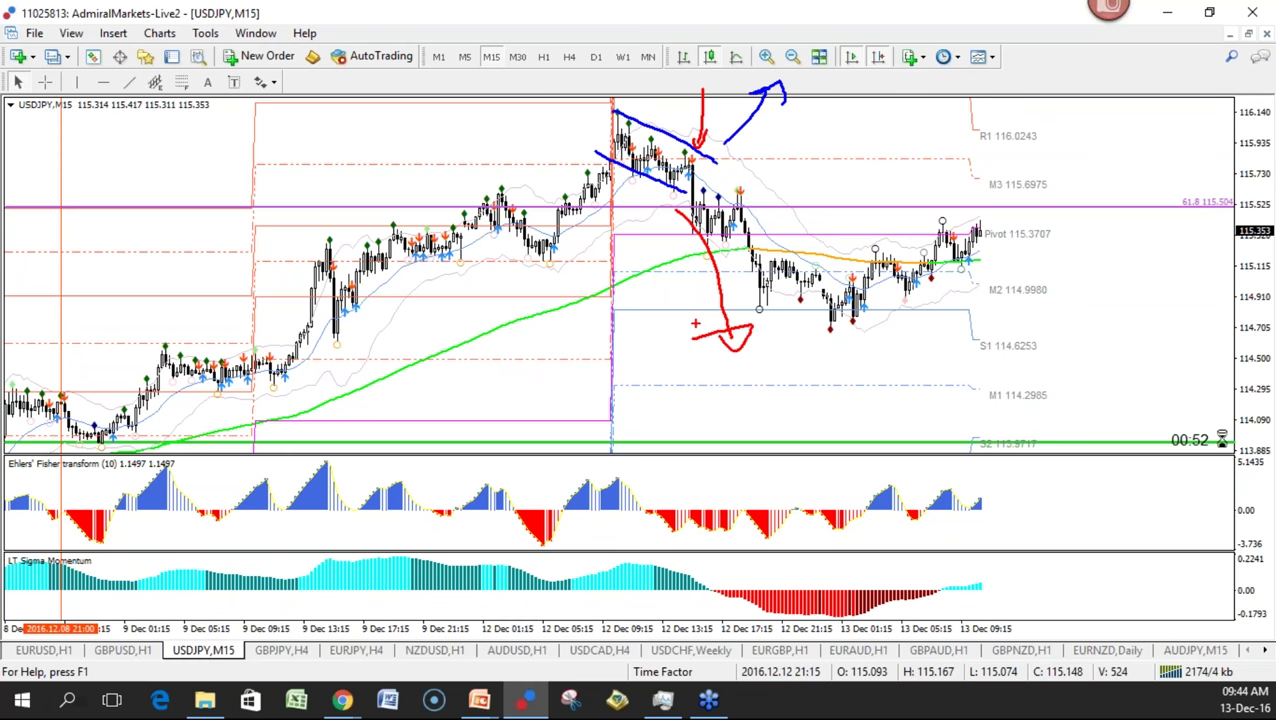
{"action": "key", "text": "Escape"}
Redraw the blue descending channel over the decline from the 12 December high and add a stroke above it
{"action": "key", "text": "ctrl+2"}
{"action": "key", "text": "b"}
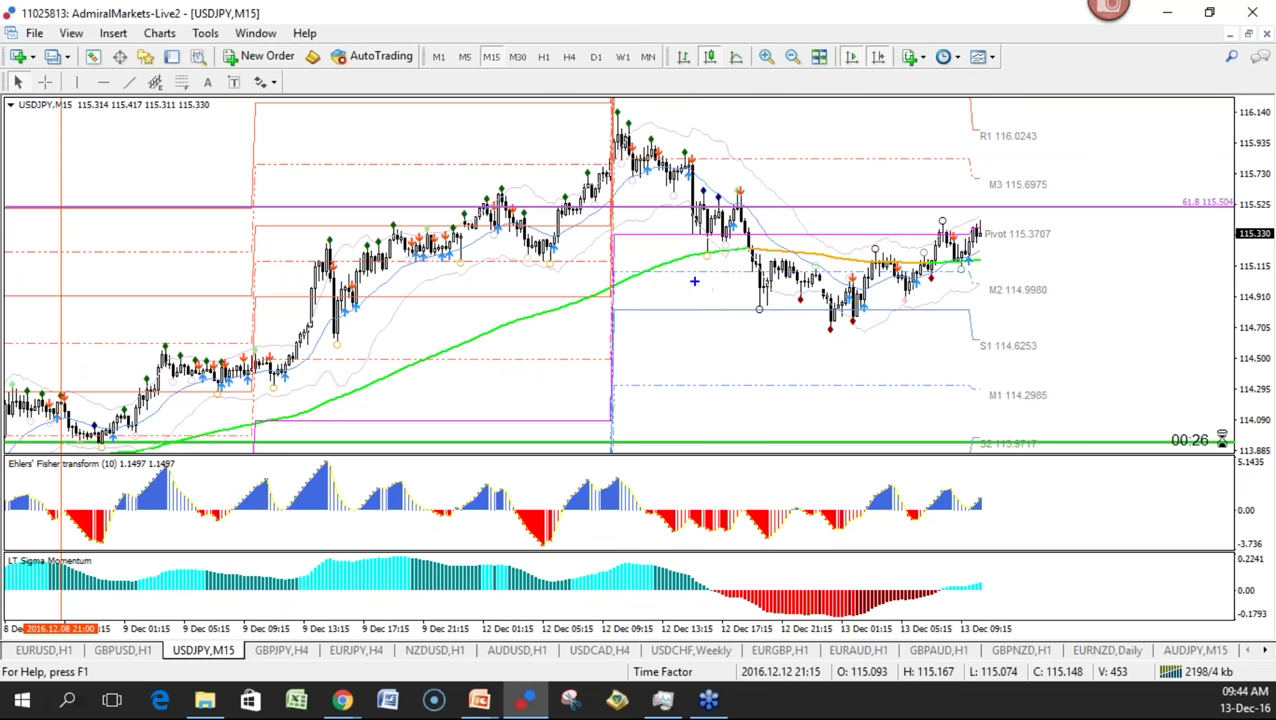
{"action": "left_click_drag", "start_coordinate": [630, 133], "coordinate": [722, 178]}
{"action": "left_click_drag", "start_coordinate": [618, 171], "coordinate": [690, 198]}
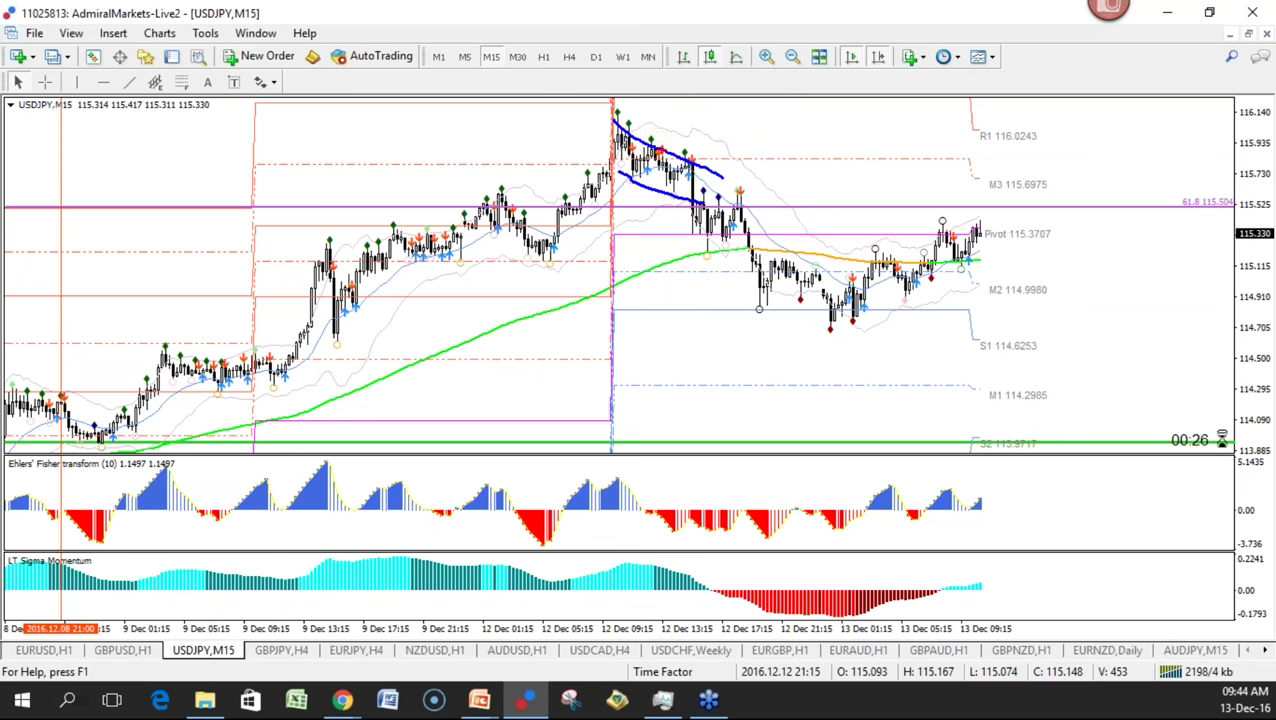
{"action": "mouse_move", "coordinate": [736, 152]}
{"action": "left_mouse_down"}
{"action": "mouse_move", "coordinate": [610, 152]}
{"action": "mouse_move", "coordinate": [754, 178]}
{"action": "mouse_move", "coordinate": [548, 190]}
{"action": "left_mouse_up"}
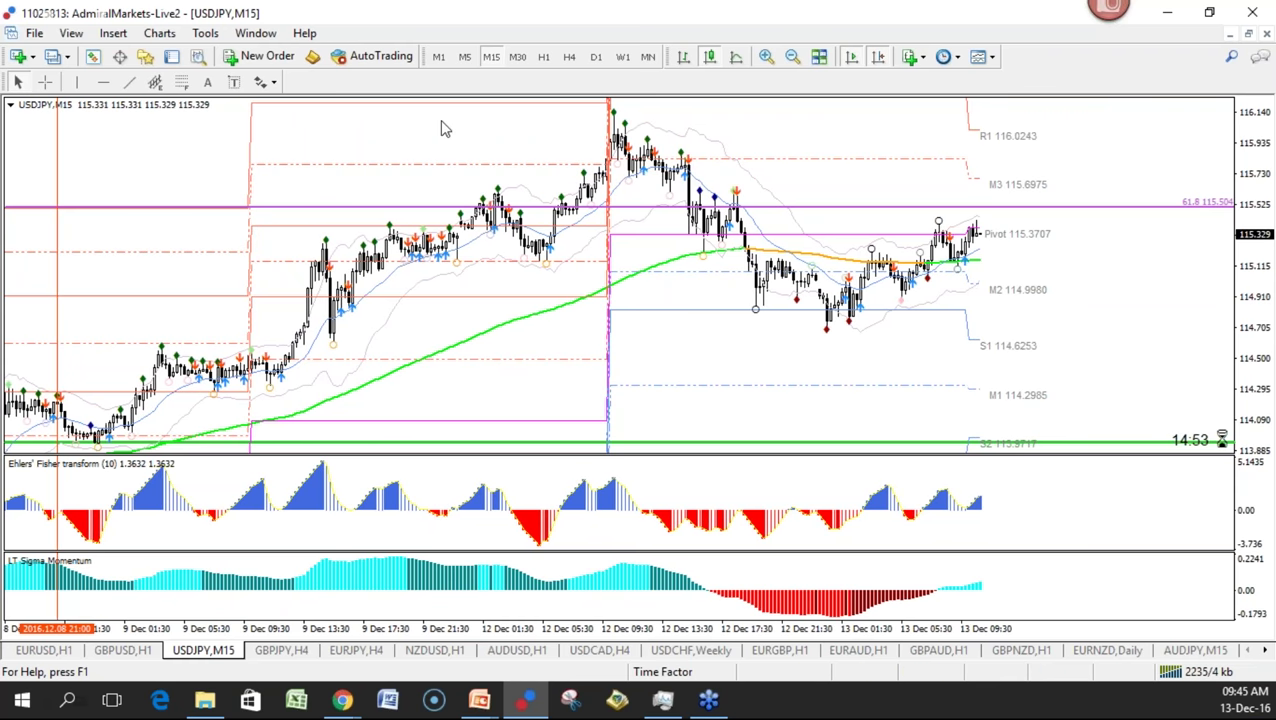
Draw a red line along the declining momentum and a rising red line over the price highs up to 12 December, then clear both
{"action": "left_click_drag", "start_coordinate": [392, 558], "coordinate": [648, 566]}
{"action": "left_click_drag", "start_coordinate": [646, 107], "coordinate": [440, 203]}
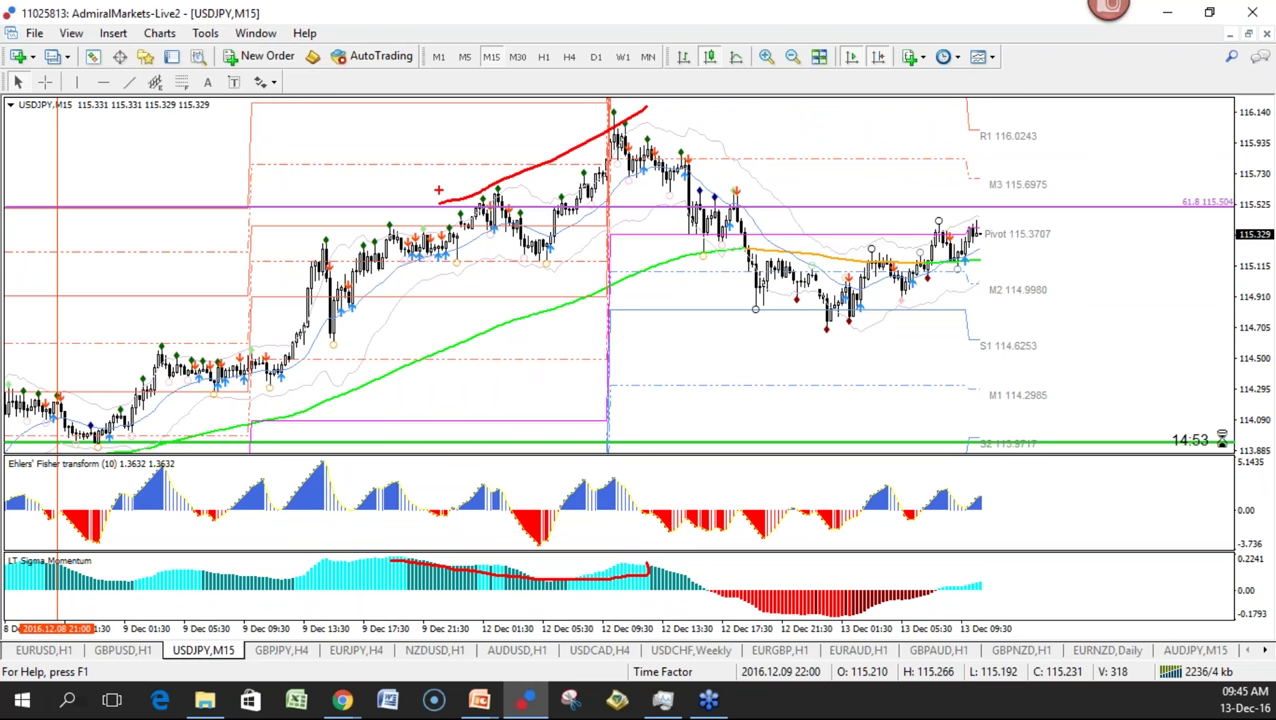
{"action": "key", "text": "Escape"}
Circle the 12 December Fisher and momentum downturn in red, connect it to the circled price pullback with a vertical line, and clear the sketch
{"action": "key", "text": "ctrl+2"}
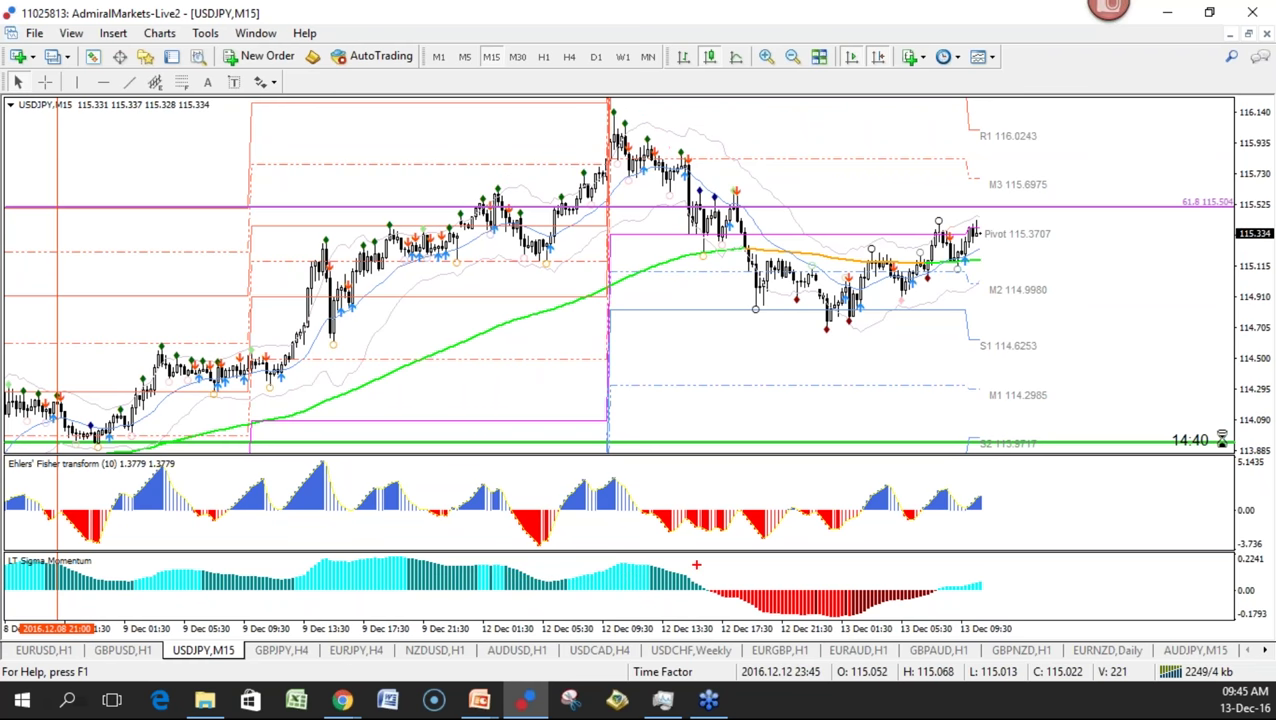
{"action": "mouse_move", "coordinate": [668, 534]}
{"action": "left_mouse_down"}
{"action": "mouse_move", "coordinate": [652, 230]}
{"action": "mouse_move", "coordinate": [672, 147]}
{"action": "mouse_move", "coordinate": [656, 168]}
{"action": "left_mouse_up"}
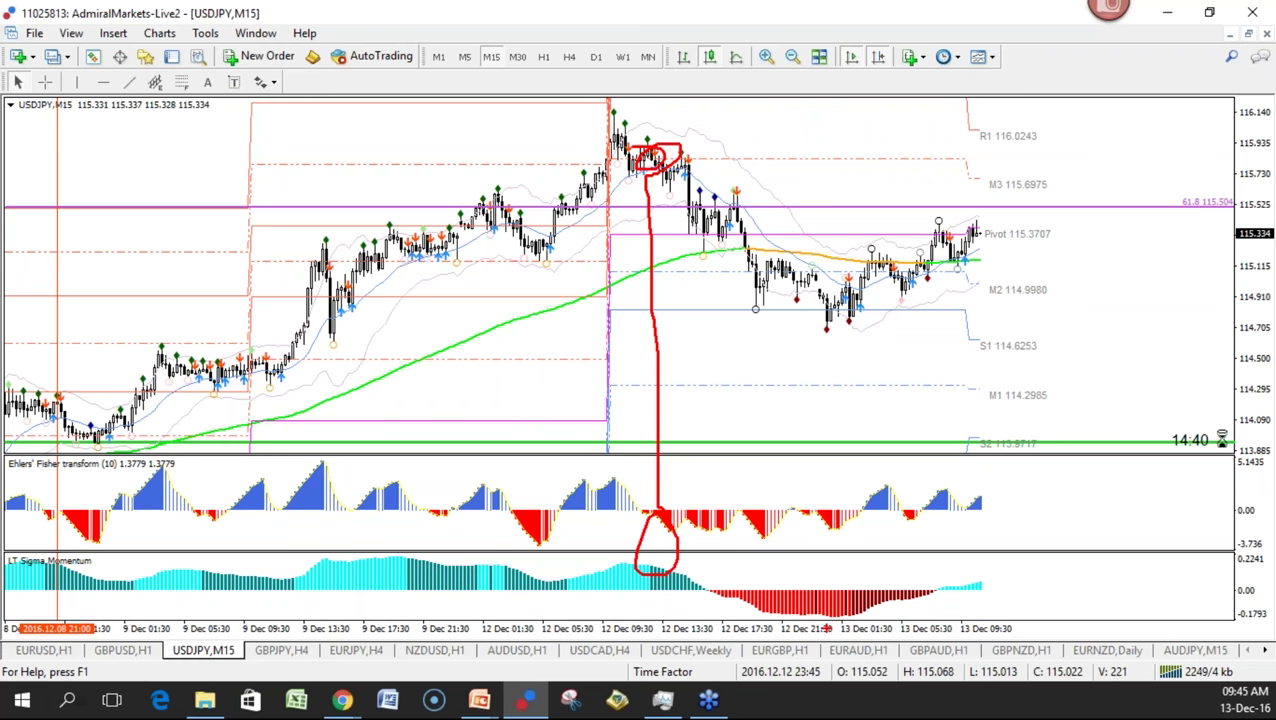
{"action": "key", "text": "Escape"}
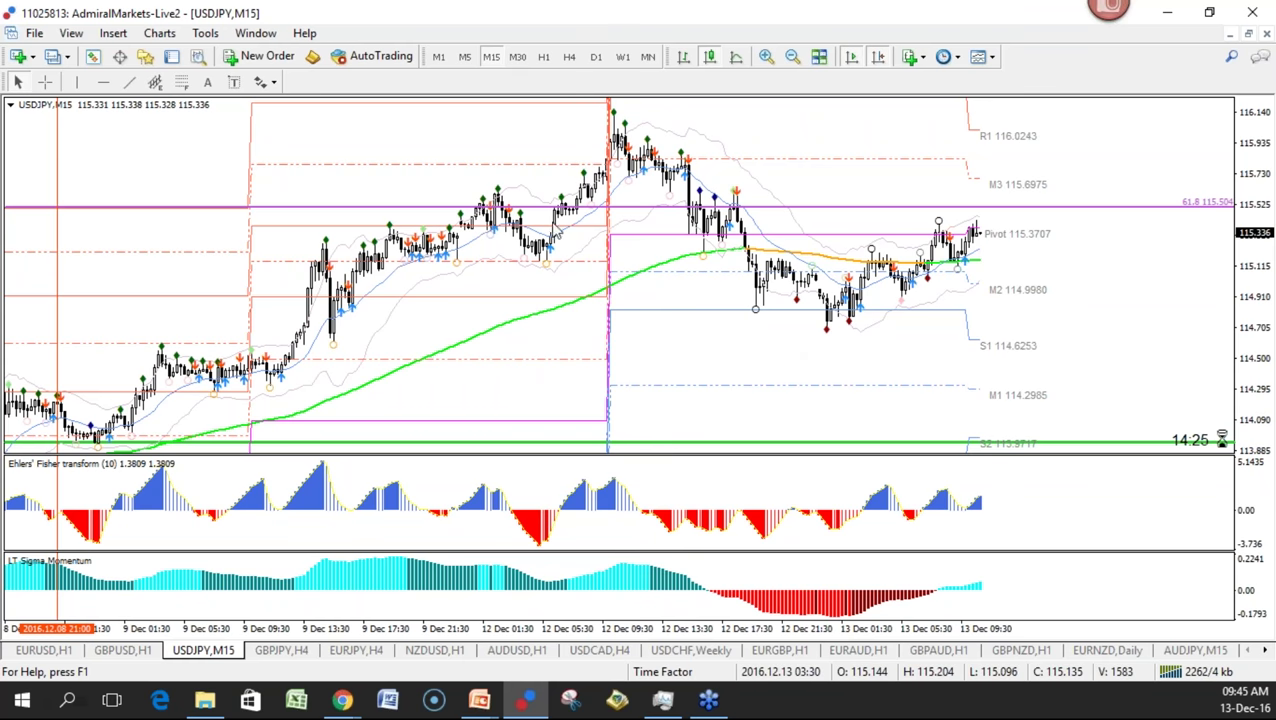
Compare USDJPY price and indicator readings on H1, M30 and M15 with the crosshair, ending on M15
{"action": "left_click", "coordinate": [44, 82]}
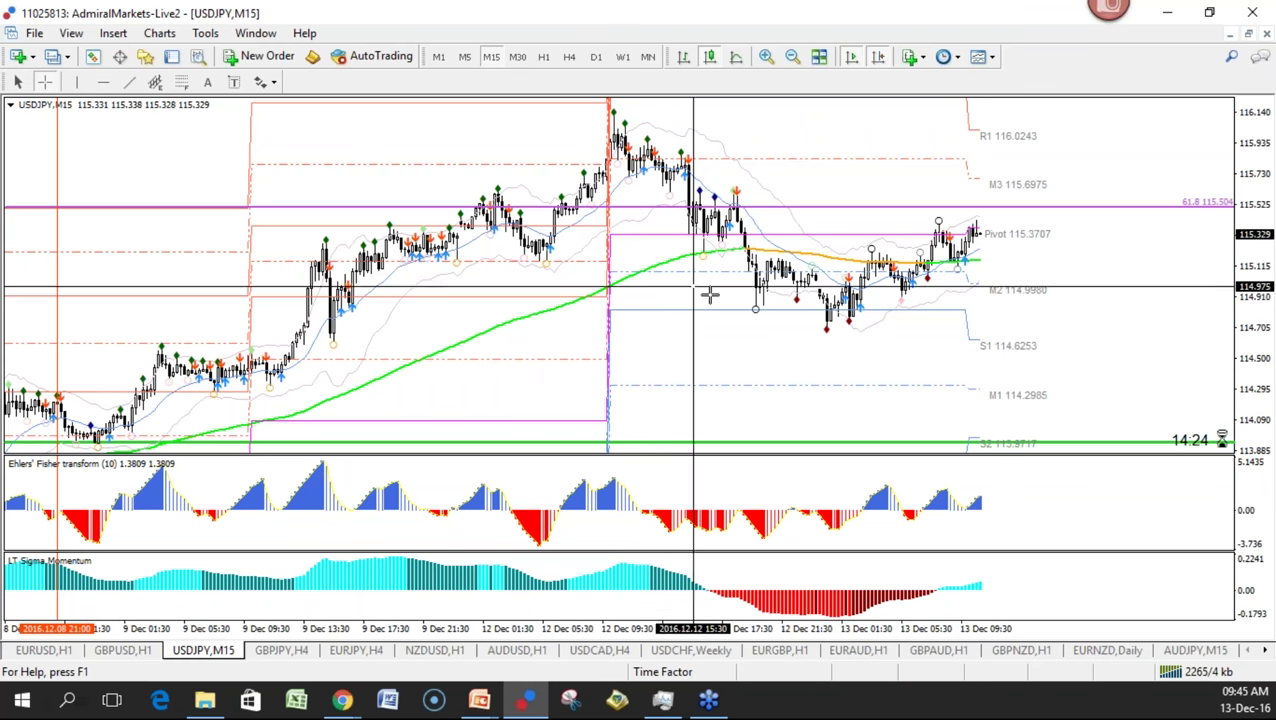
{"action": "left_click", "coordinate": [544, 58]}
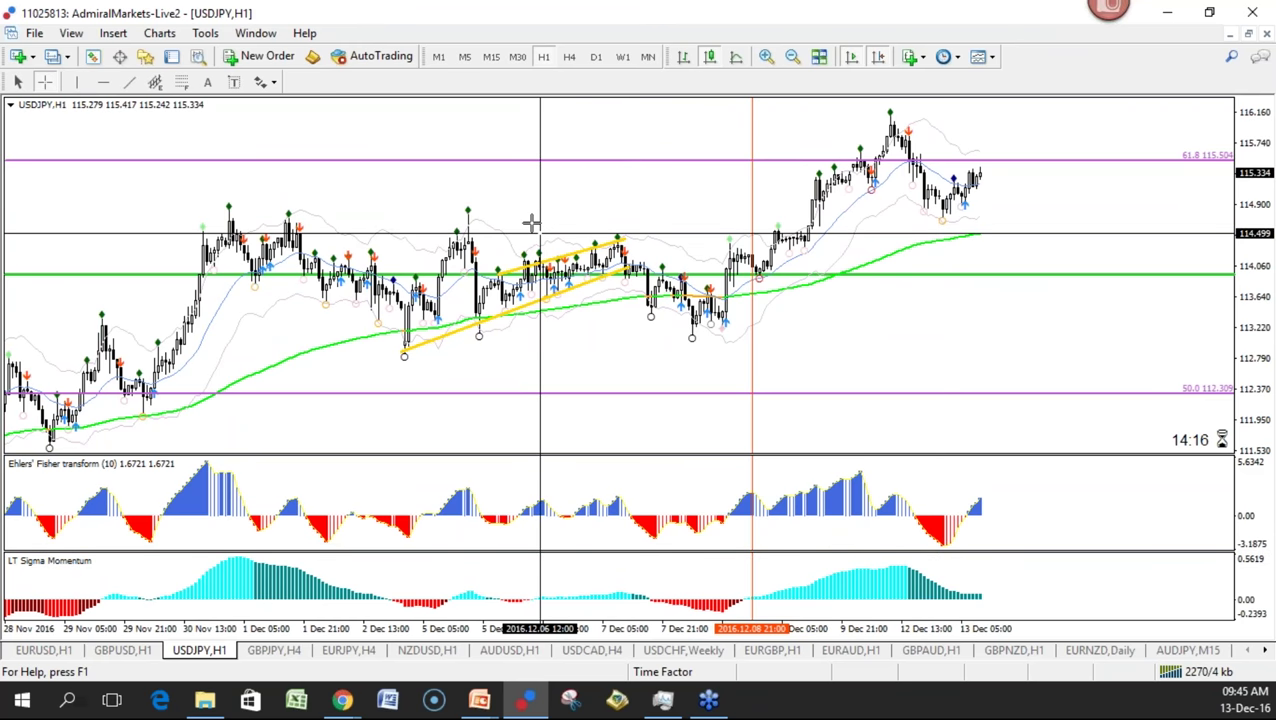
{"action": "left_click", "coordinate": [517, 58]}
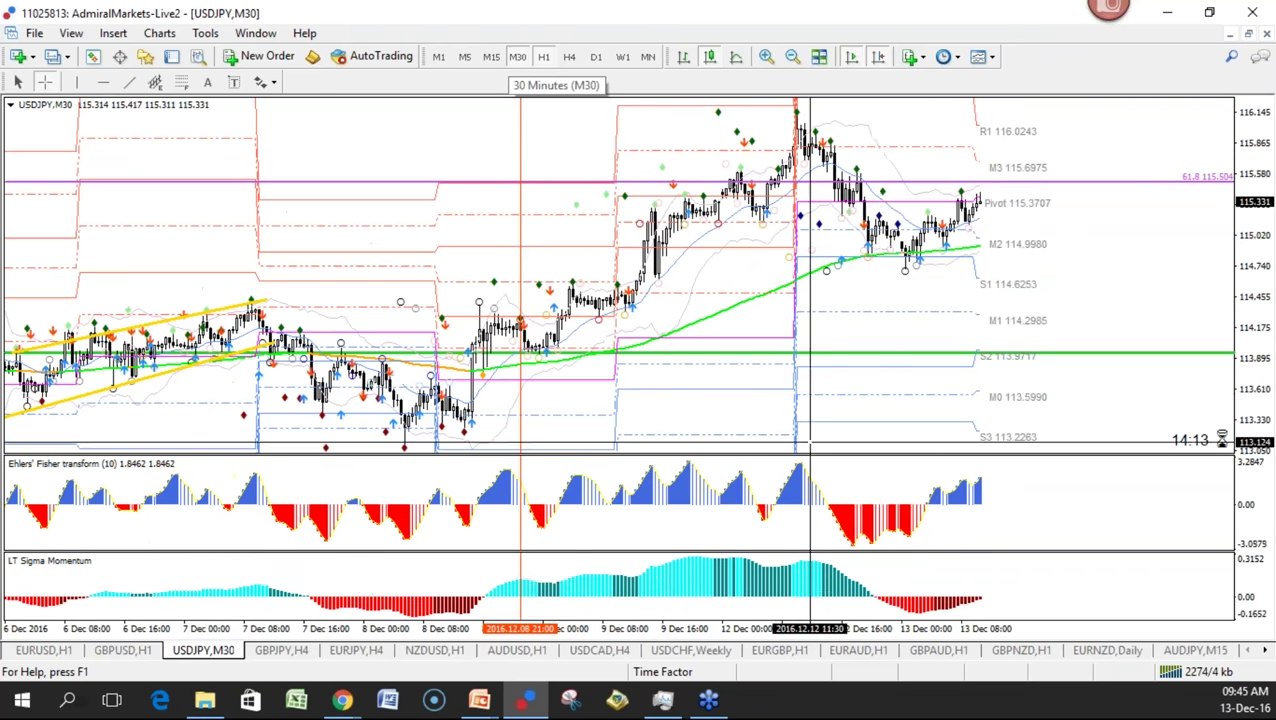
{"action": "left_click", "coordinate": [491, 57]}
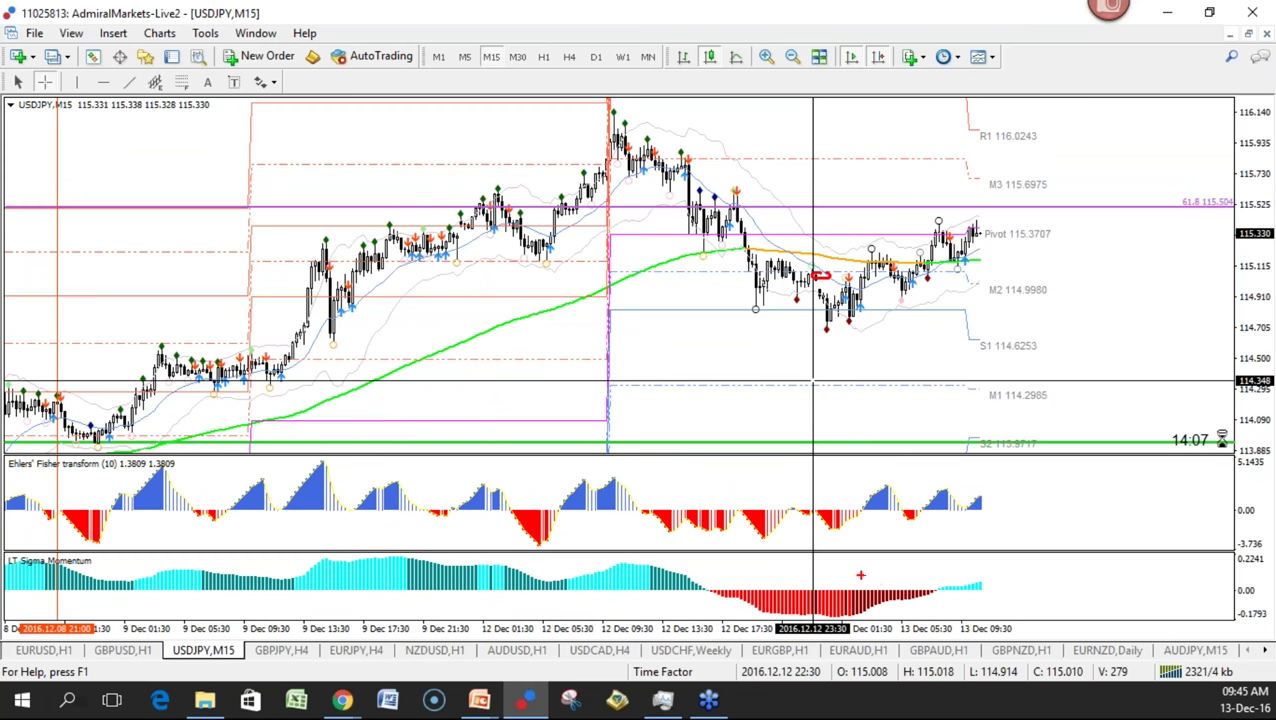
Replace red sketches around the timeframe labels with red down arrows at M15 and M30 and a blue up arrow at H1
{"action": "mouse_move", "coordinate": [519, 38]}
{"action": "left_mouse_down"}
{"action": "mouse_move", "coordinate": [512, 66]}
{"action": "mouse_move", "coordinate": [527, 72]}
{"action": "left_mouse_up"}
{"action": "key", "text": "Escape"}
{"action": "key", "text": "ctrl+2"}
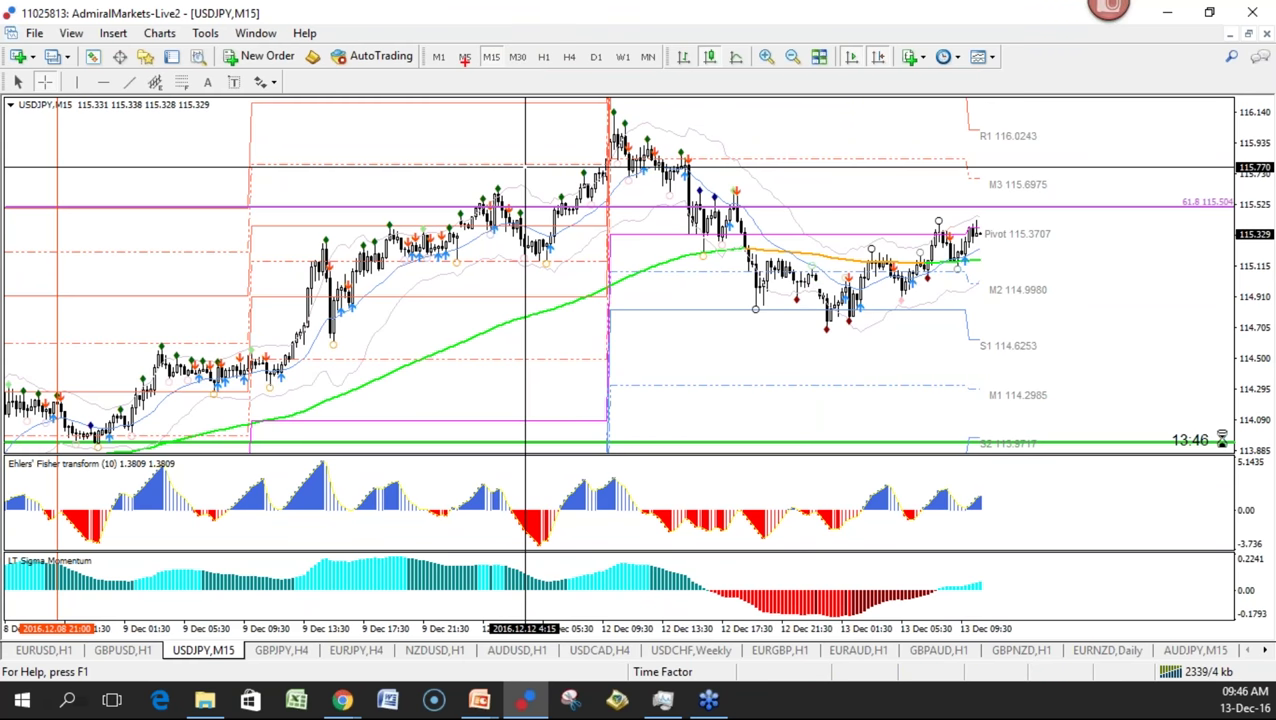
{"action": "mouse_move", "coordinate": [463, 56]}
{"action": "left_mouse_down"}
{"action": "mouse_move", "coordinate": [474, 27]}
{"action": "mouse_move", "coordinate": [553, 47]}
{"action": "mouse_move", "coordinate": [538, 72]}
{"action": "left_mouse_up"}
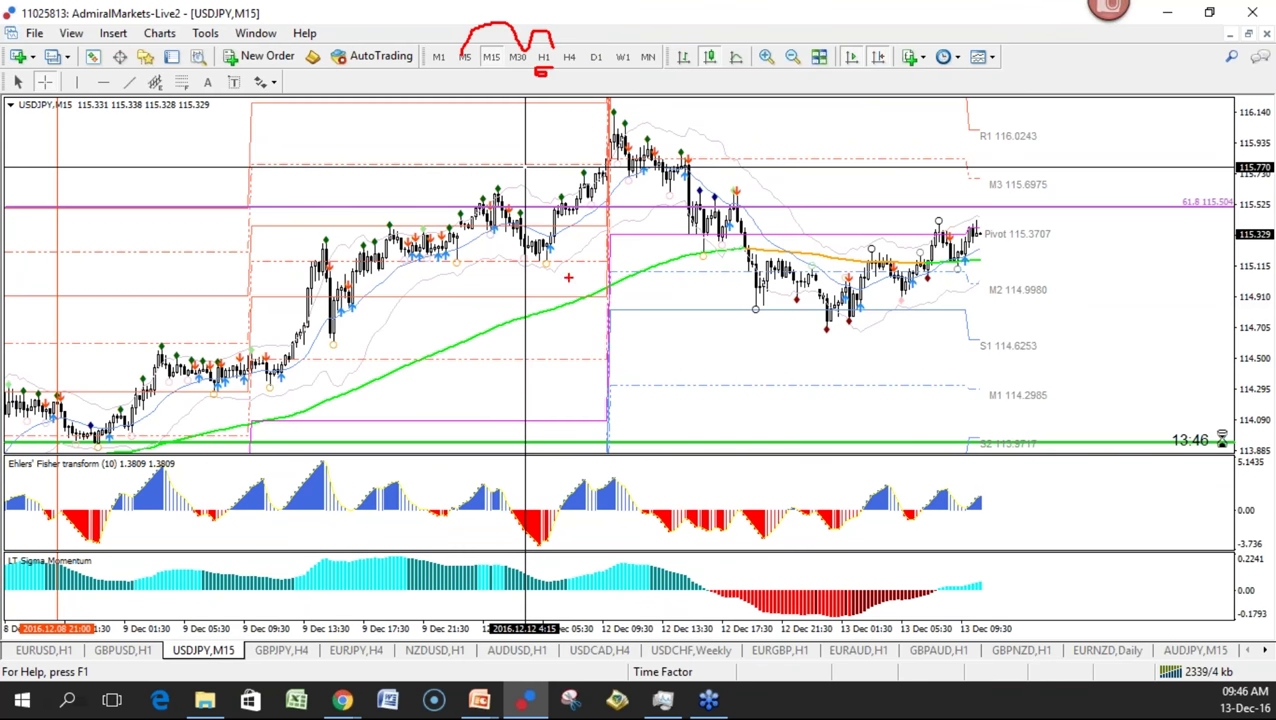
{"action": "key", "text": "Escape"}
{"action": "mouse_move", "coordinate": [490, 68]}
{"action": "left_mouse_down"}
{"action": "mouse_move", "coordinate": [493, 100]}
{"action": "mouse_move", "coordinate": [541, 75]}
{"action": "mouse_move", "coordinate": [568, 87]}
{"action": "left_mouse_up"}
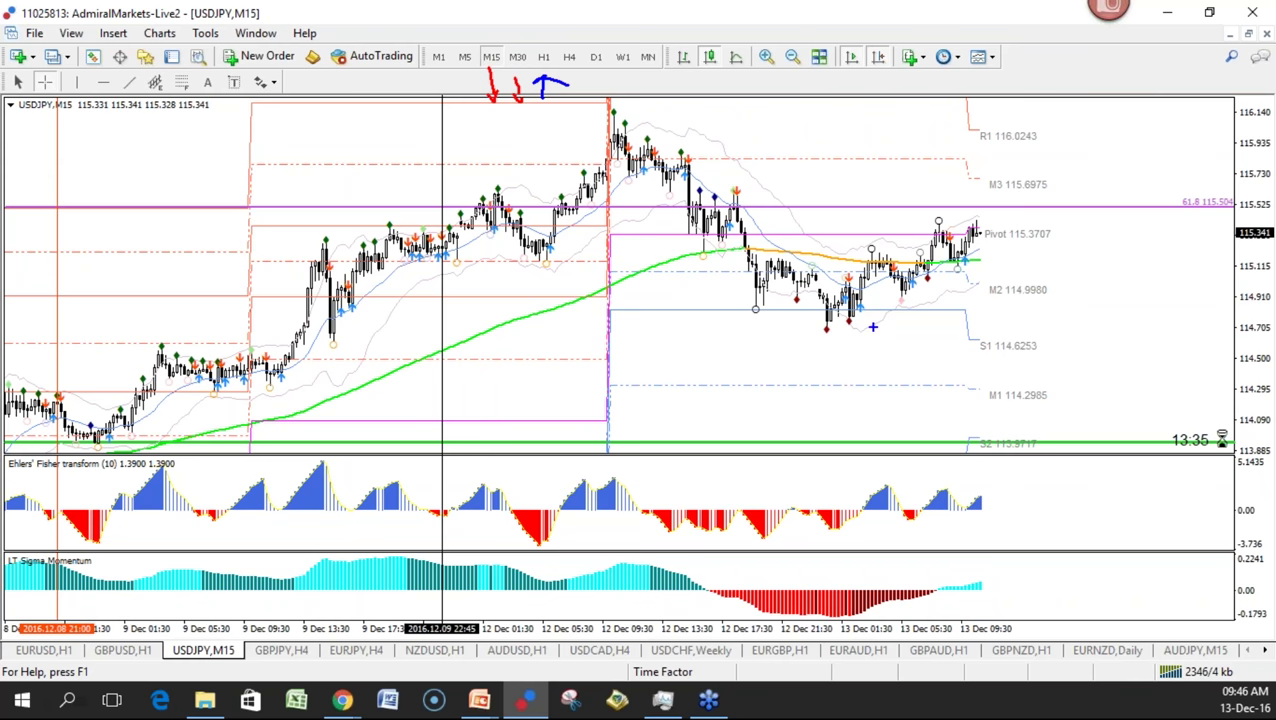
Circle the latest price base and momentum trough in blue, add arrows for the fading momentum and price rise, then clear all sketches
{"action": "mouse_move", "coordinate": [912, 296]}
{"action": "left_mouse_down"}
{"action": "mouse_move", "coordinate": [800, 250]}
{"action": "mouse_move", "coordinate": [938, 305]}
{"action": "mouse_move", "coordinate": [812, 267]}
{"action": "left_mouse_up"}
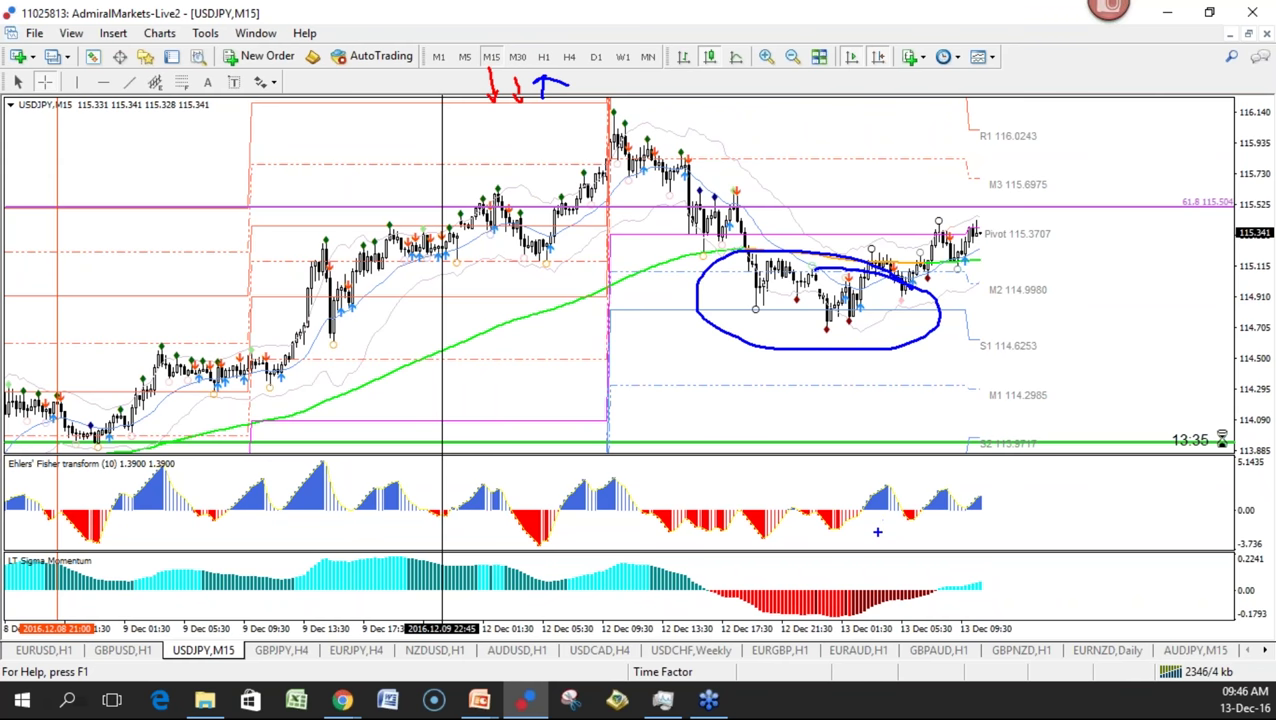
{"action": "mouse_move", "coordinate": [846, 577]}
{"action": "left_mouse_down"}
{"action": "mouse_move", "coordinate": [862, 595]}
{"action": "mouse_move", "coordinate": [828, 576]}
{"action": "left_mouse_up"}
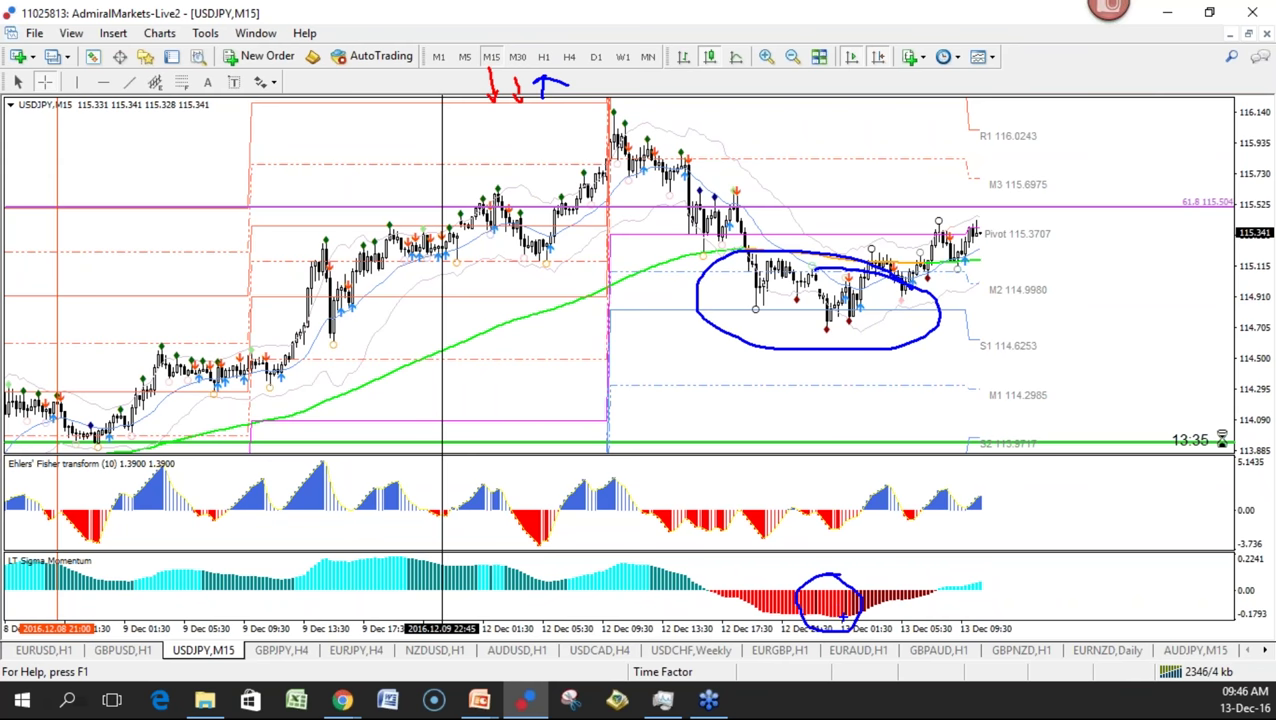
{"action": "mouse_move", "coordinate": [886, 552]}
{"action": "left_mouse_down"}
{"action": "mouse_move", "coordinate": [874, 573]}
{"action": "mouse_move", "coordinate": [893, 579]}
{"action": "left_mouse_up"}
{"action": "mouse_move", "coordinate": [840, 326]}
{"action": "left_mouse_down"}
{"action": "mouse_move", "coordinate": [1028, 225]}
{"action": "mouse_move", "coordinate": [1003, 250]}
{"action": "left_mouse_up"}
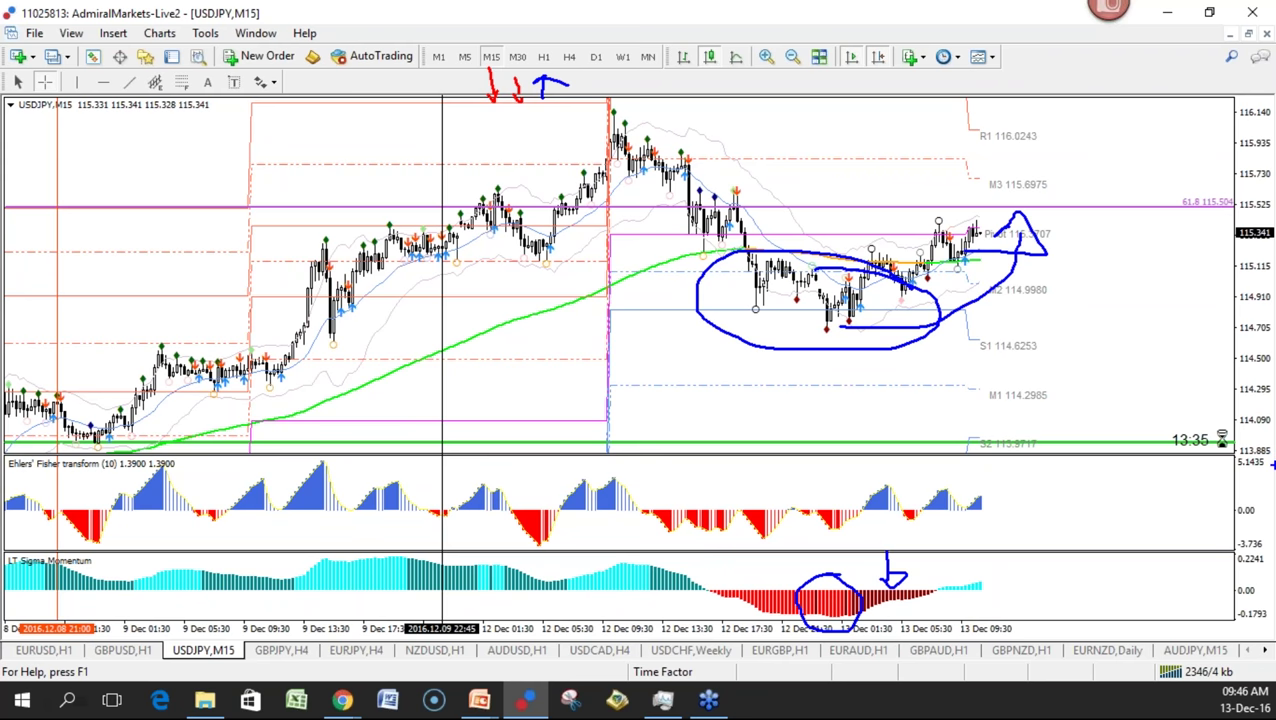
{"action": "key", "text": "Escape"}
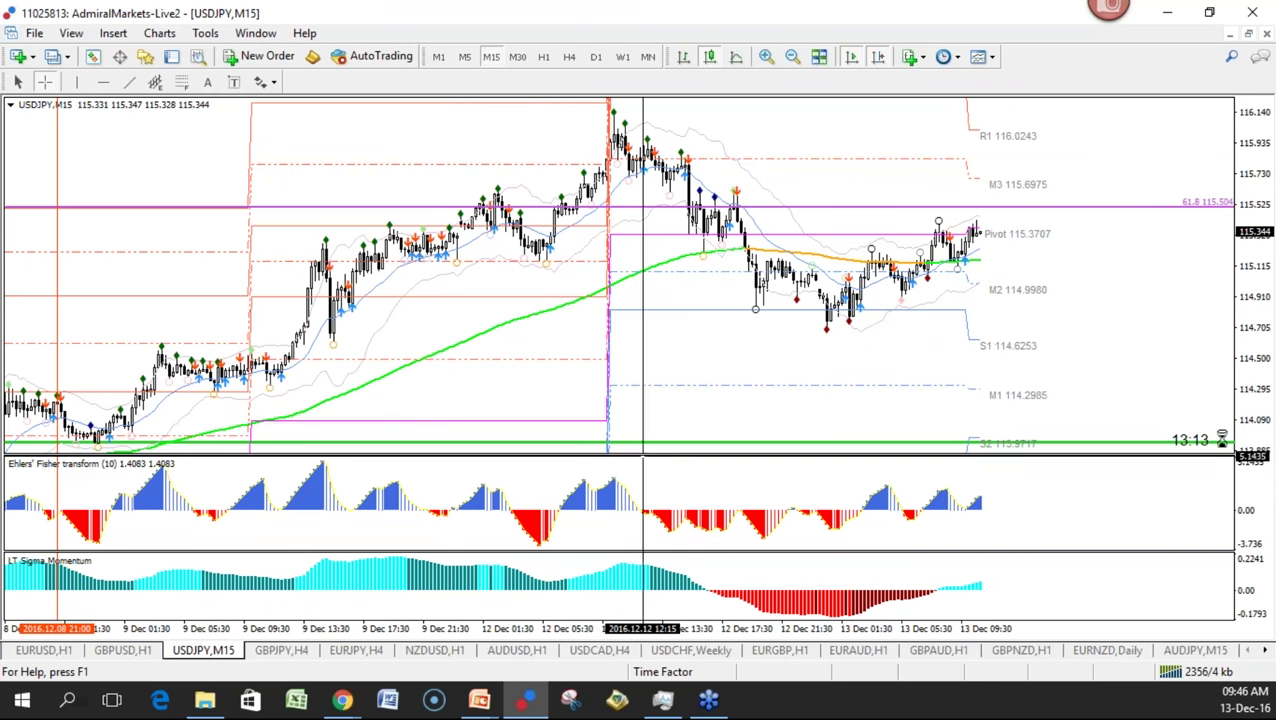
Switch USDJPY to H4 and place a vertical line on the 13 December 08:00 candle
{"action": "left_click", "coordinate": [543, 56]}
{"action": "left_click", "coordinate": [569, 56]}
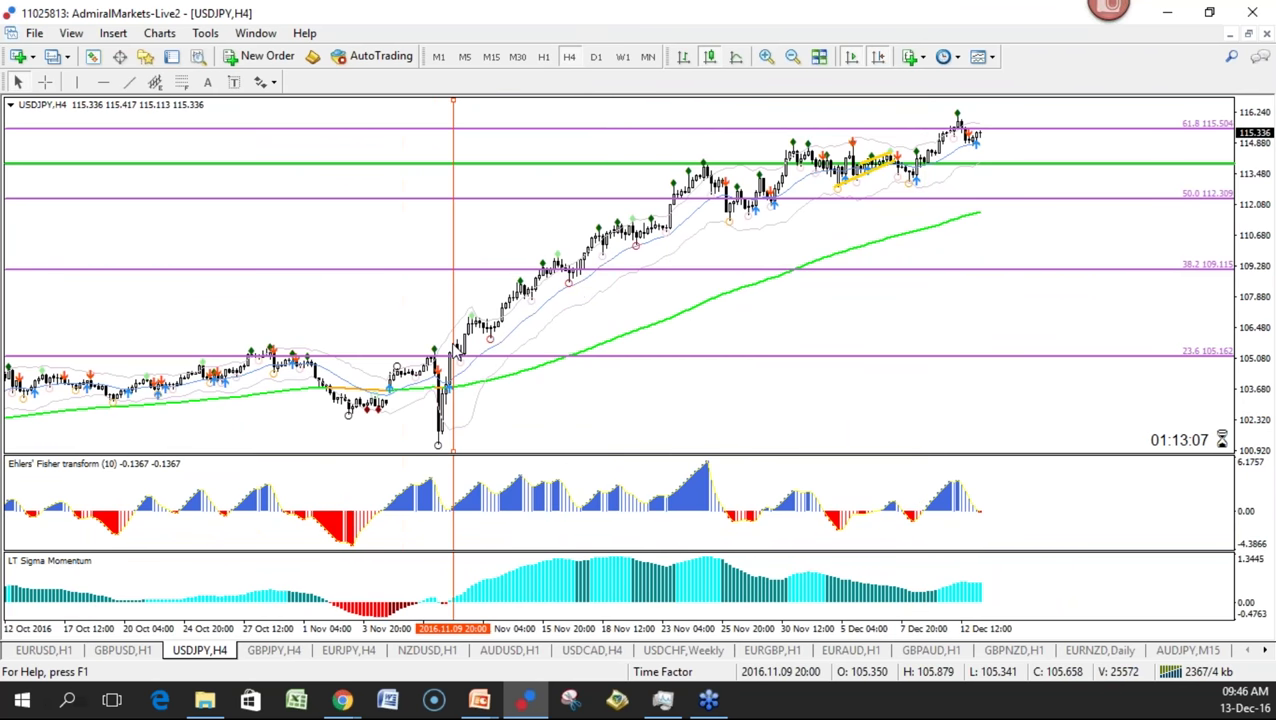
{"action": "left_click", "coordinate": [76, 82]}
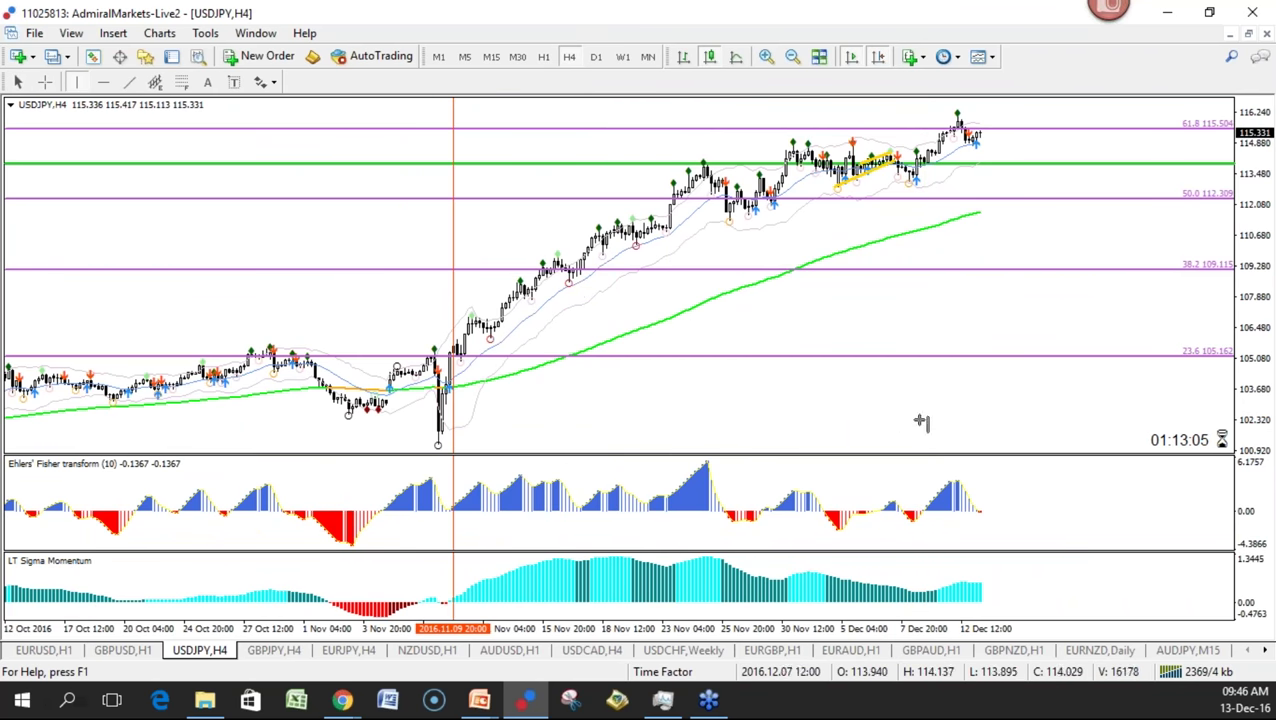
{"action": "left_click", "coordinate": [981, 375]}
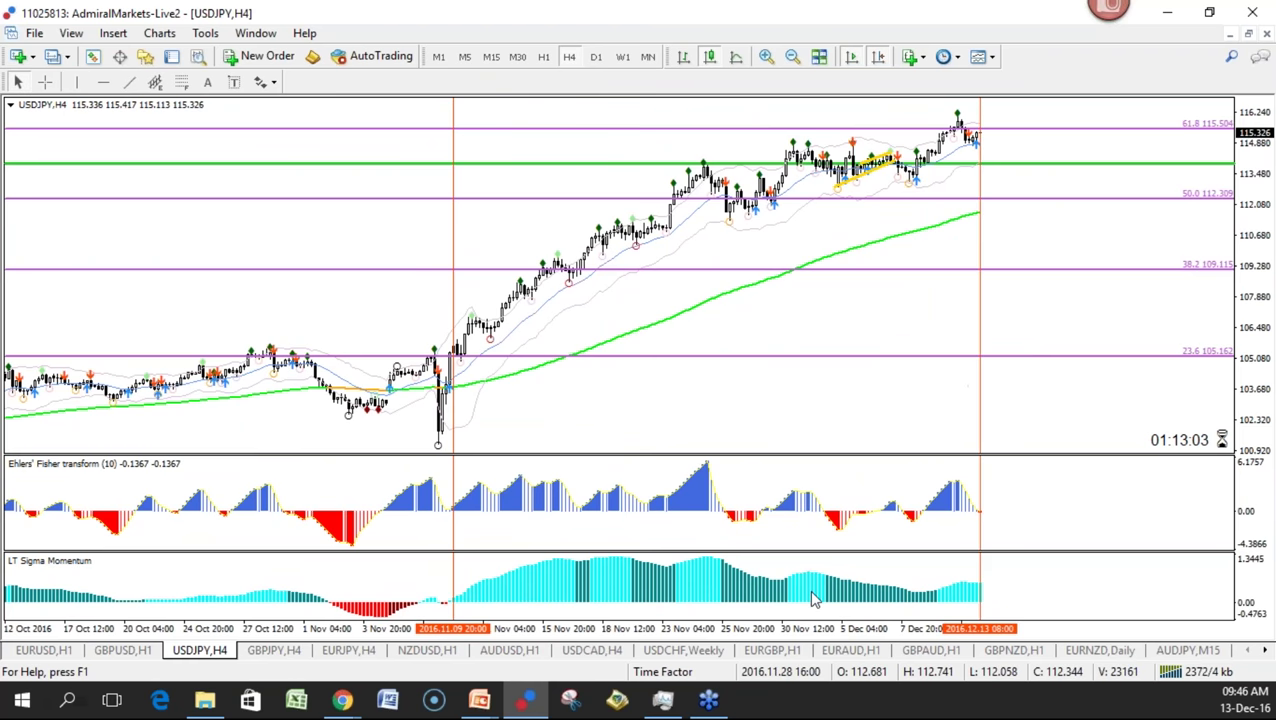
Switch to H1, turn off chart shift and auto scroll, and go back to the 9 November vertical line
{"action": "left_click", "coordinate": [543, 57]}
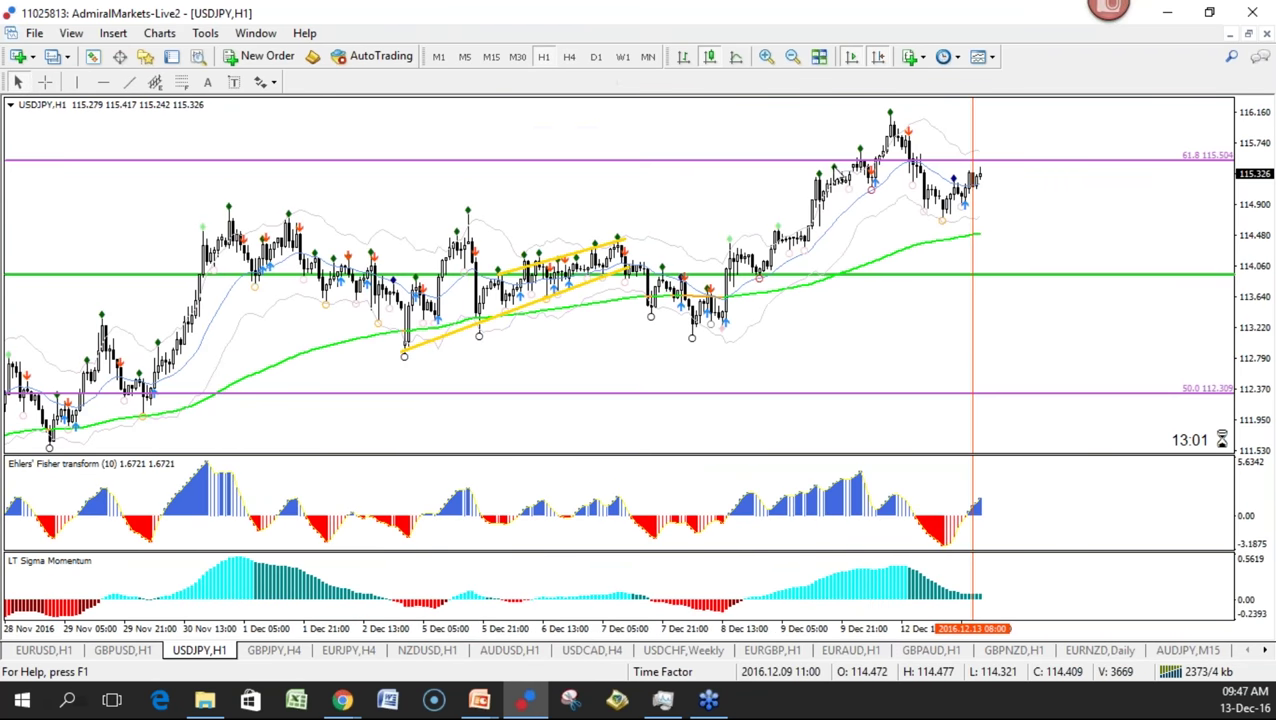
{"action": "left_click", "coordinate": [878, 57]}
{"action": "left_click", "coordinate": [851, 57]}
{"action": "left_click_drag", "start_coordinate": [452, 236], "coordinate": [1188, 236]}
{"action": "left_click_drag", "start_coordinate": [76, 251], "coordinate": [561, 350]}
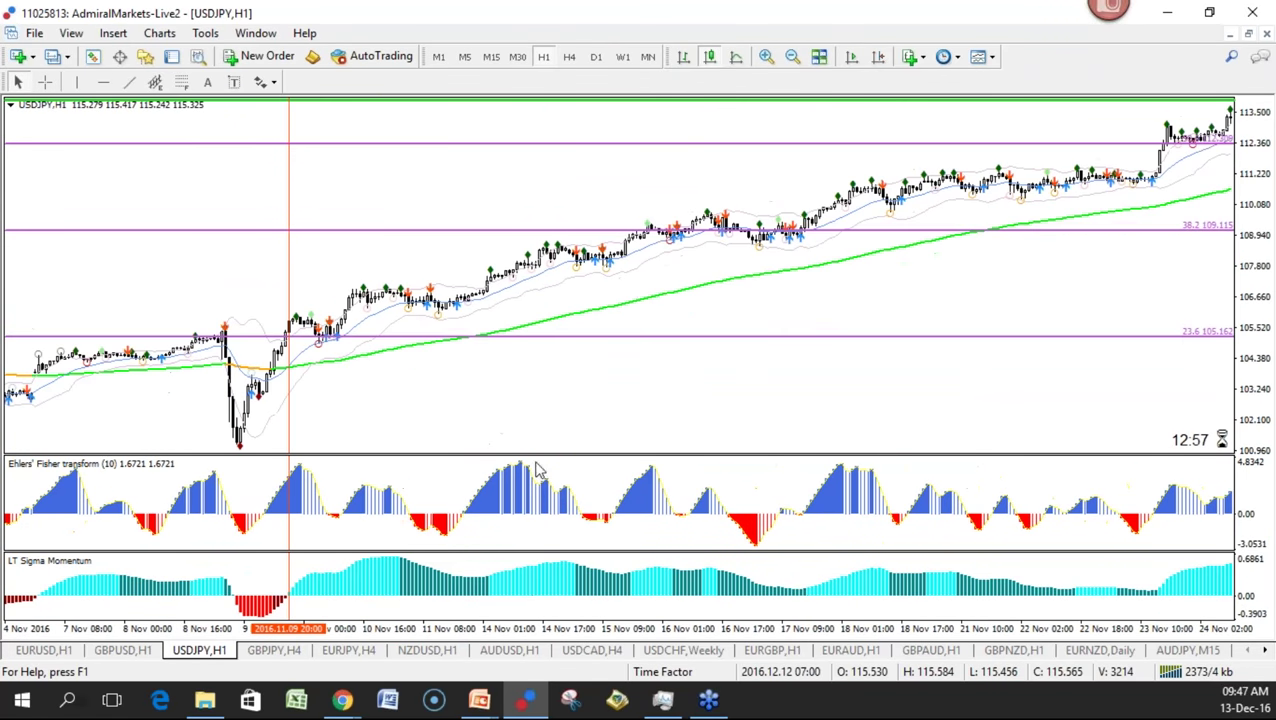
Circle the successive Fisher dips in green along the November uptrend after the vertical line, then clear the circles
{"action": "left_click_drag", "start_coordinate": [355, 497], "coordinate": [362, 490]}
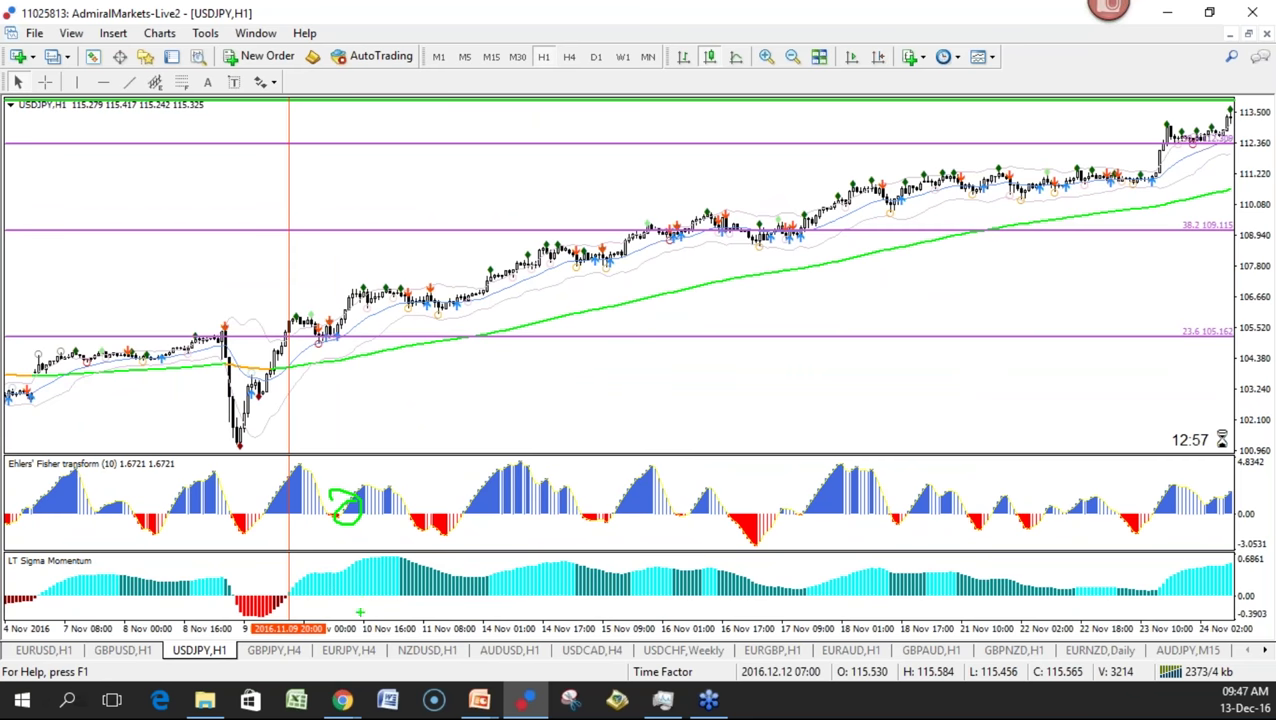
{"action": "left_click_drag", "start_coordinate": [445, 520], "coordinate": [455, 518]}
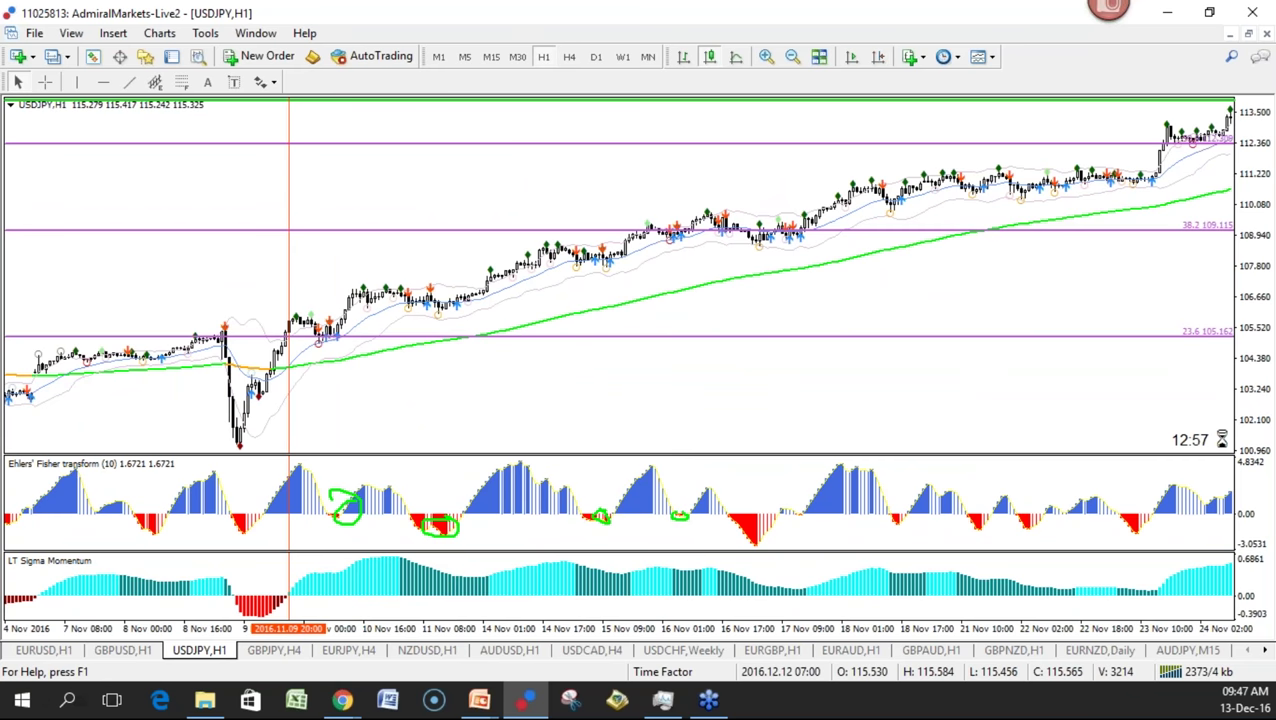
{"action": "left_click_drag", "start_coordinate": [760, 516], "coordinate": [790, 517]}
{"action": "left_click_drag", "start_coordinate": [905, 510], "coordinate": [968, 504]}
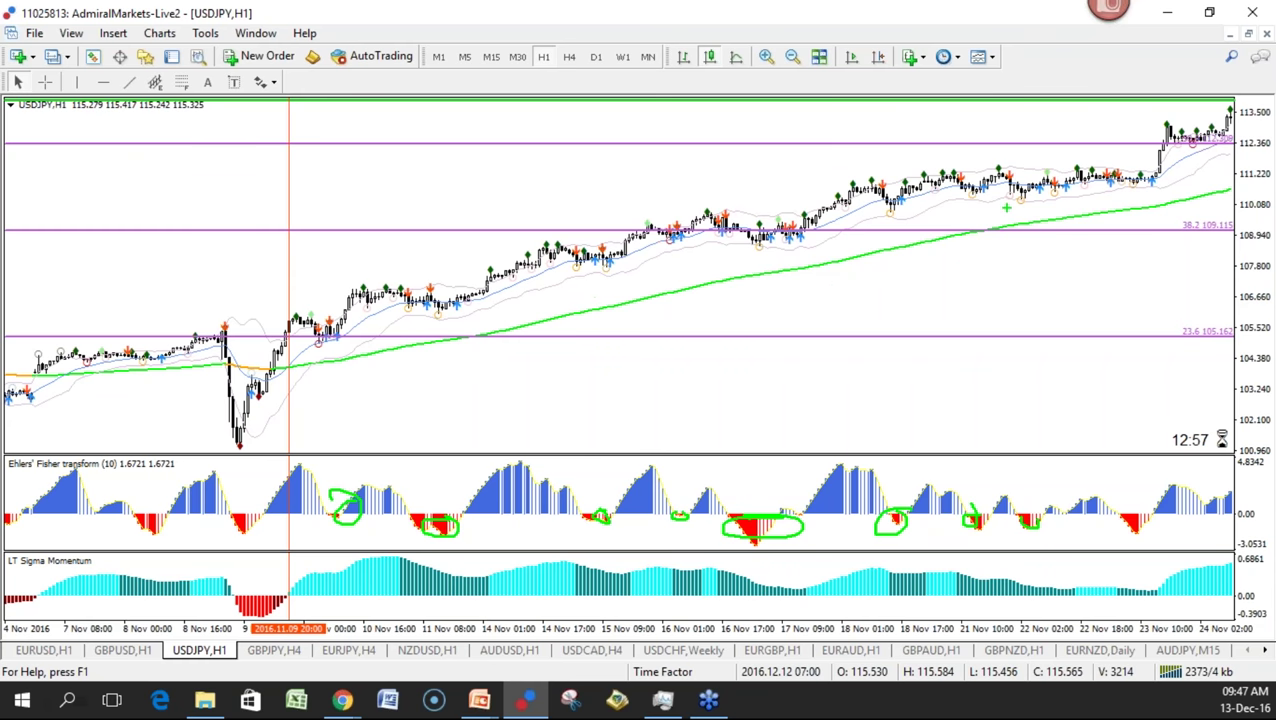
{"action": "left_click_drag", "start_coordinate": [1143, 511], "coordinate": [1122, 502]}
{"action": "key", "text": "Escape"}
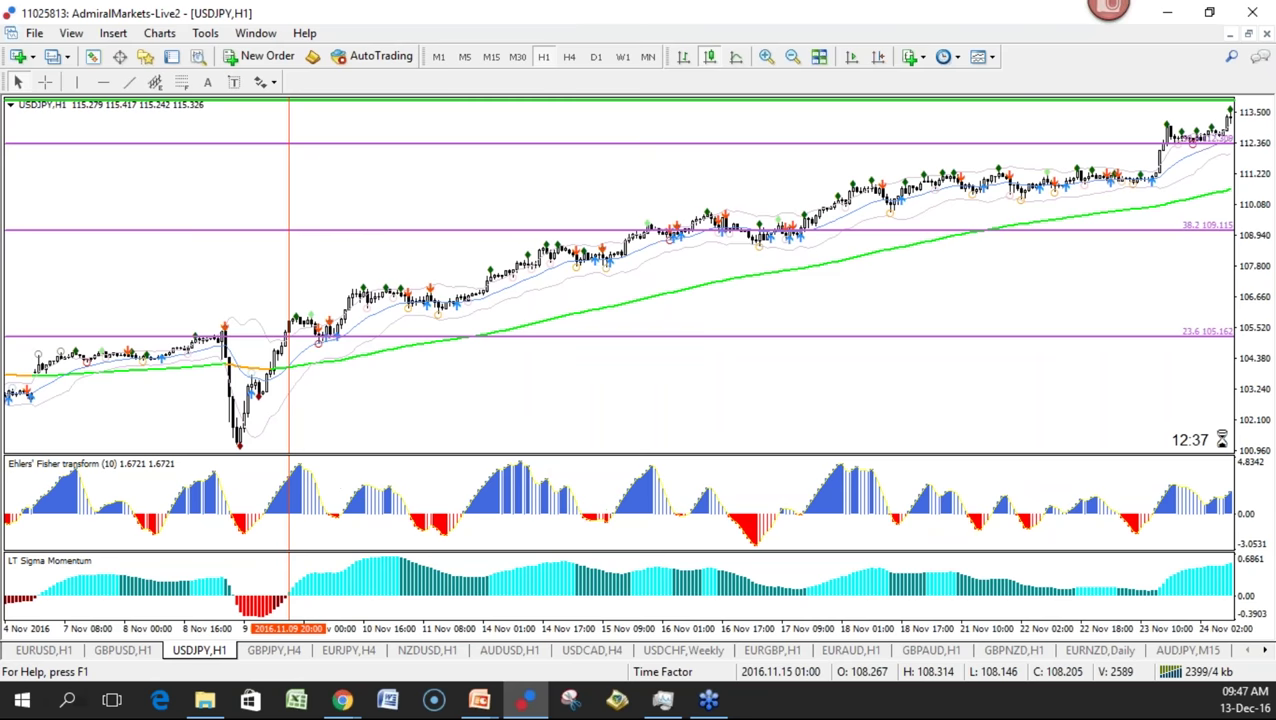
Examine price against the Fisher and momentum indicators from 25 November to early December on H1 with the crosshair
{"action": "mouse_move", "coordinate": [1005, 393]}
{"action": "left_mouse_down"}
{"action": "mouse_move", "coordinate": [598, 407]}
{"action": "mouse_move", "coordinate": [388, 440]}
{"action": "mouse_move", "coordinate": [205, 436]}
{"action": "mouse_move", "coordinate": [186, 370]}
{"action": "left_mouse_up"}
{"action": "left_click", "coordinate": [44, 82]}
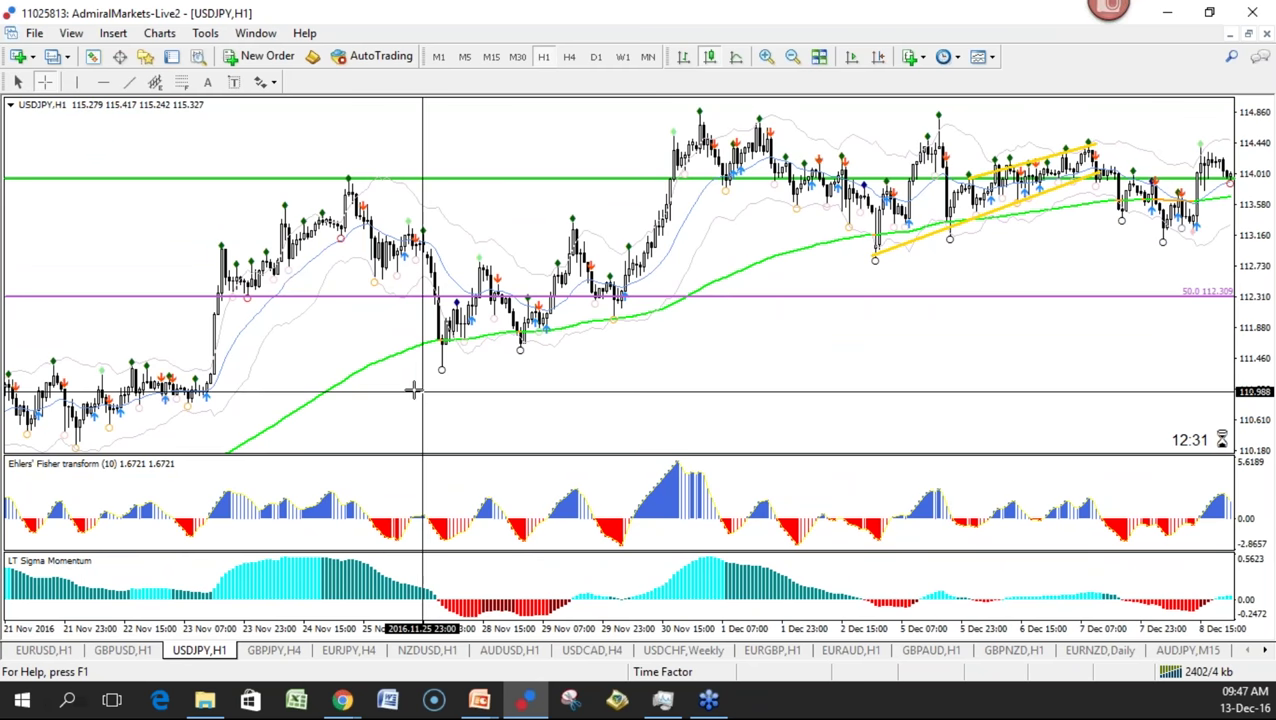
{"action": "mouse_move", "coordinate": [407, 245]}
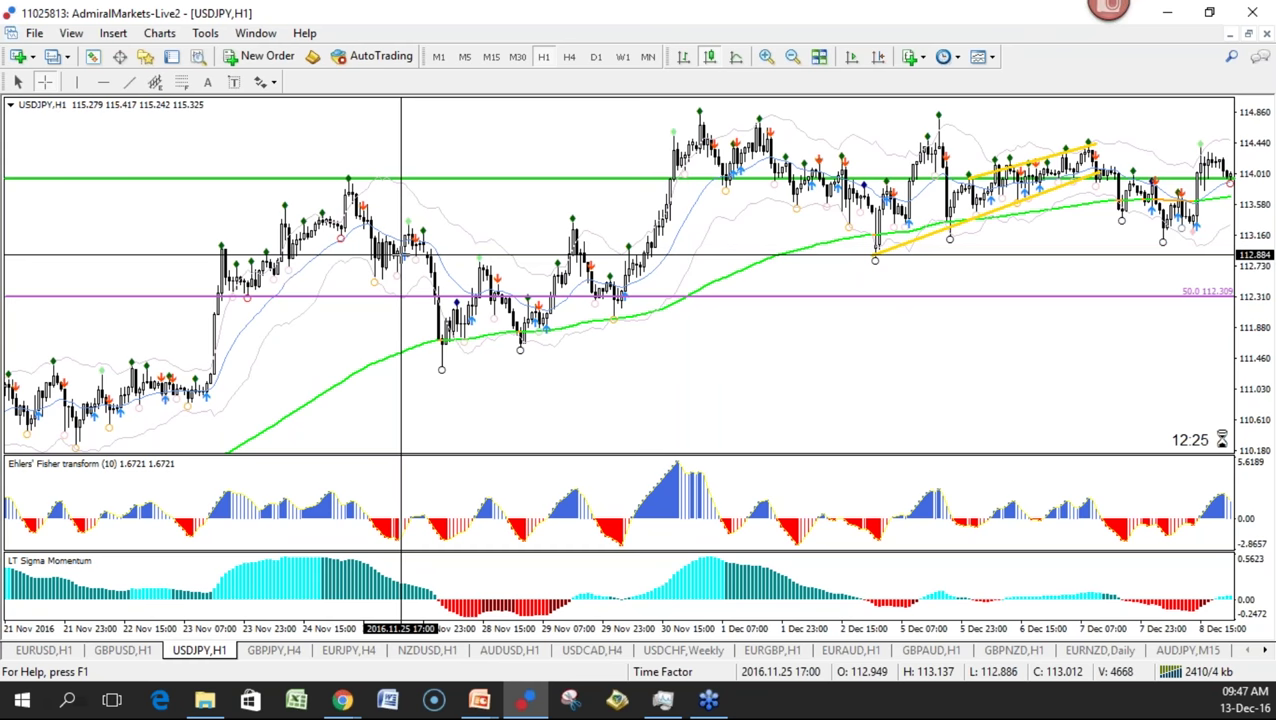
{"action": "mouse_move", "coordinate": [458, 342]}
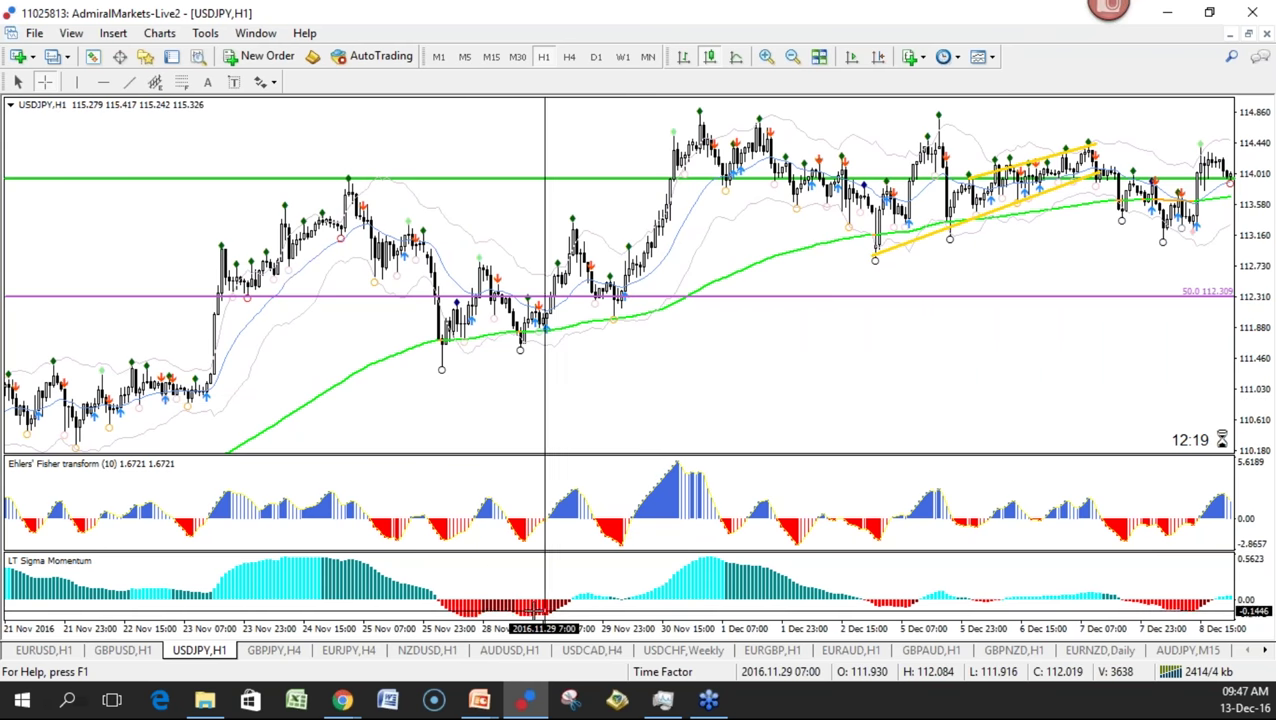
{"action": "left_click_drag", "start_coordinate": [826, 341], "coordinate": [640, 355]}
{"action": "left_click", "coordinate": [46, 82]}
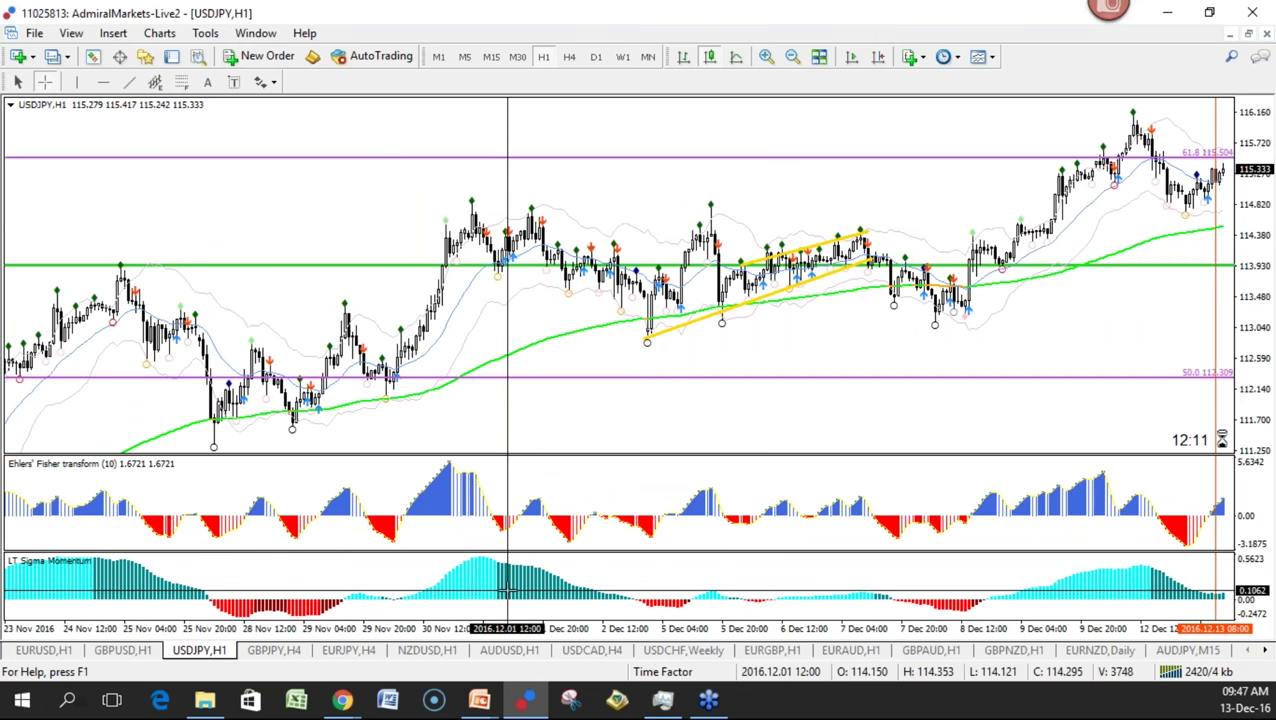
{"action": "mouse_move", "coordinate": [517, 245]}
{"action": "left_mouse_down"}
{"action": "mouse_move", "coordinate": [528, 214]}
{"action": "mouse_move", "coordinate": [541, 234]}
{"action": "mouse_move", "coordinate": [518, 246]}
{"action": "left_mouse_up"}
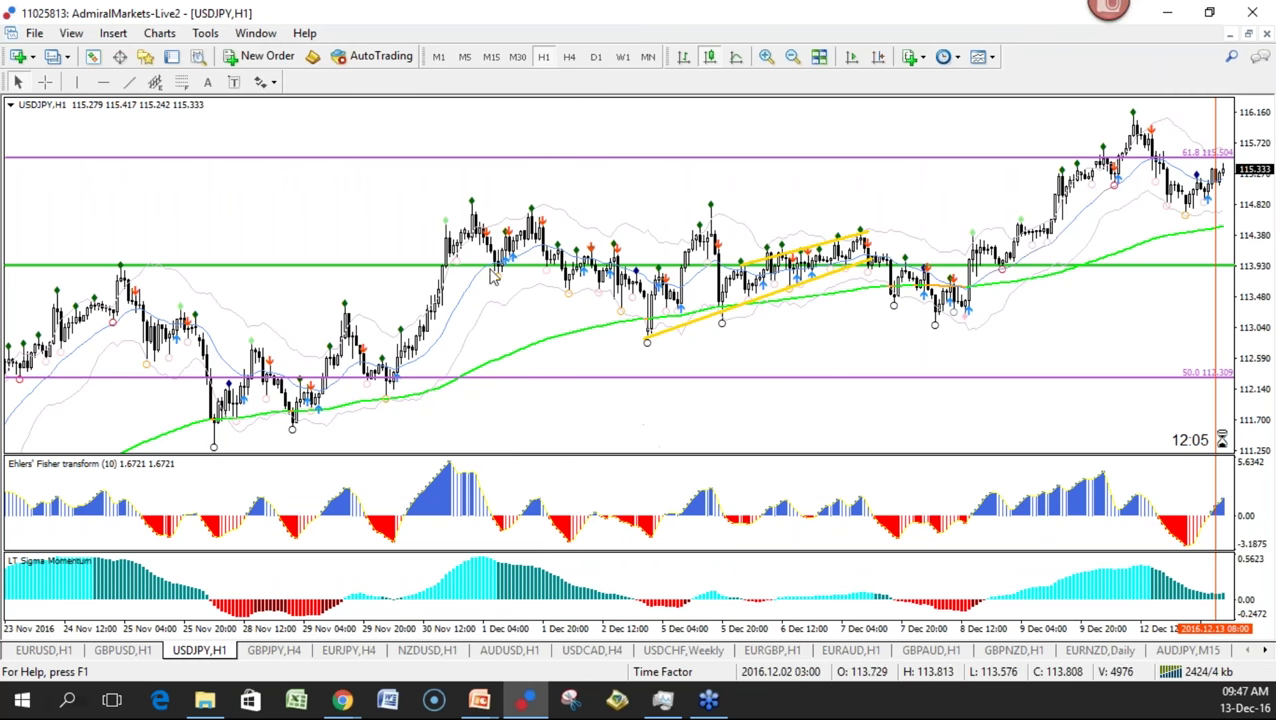
Turn chart shift back on and inspect the 13 December 08:00 candle and its momentum with the crosshair
{"action": "left_click", "coordinate": [878, 57]}
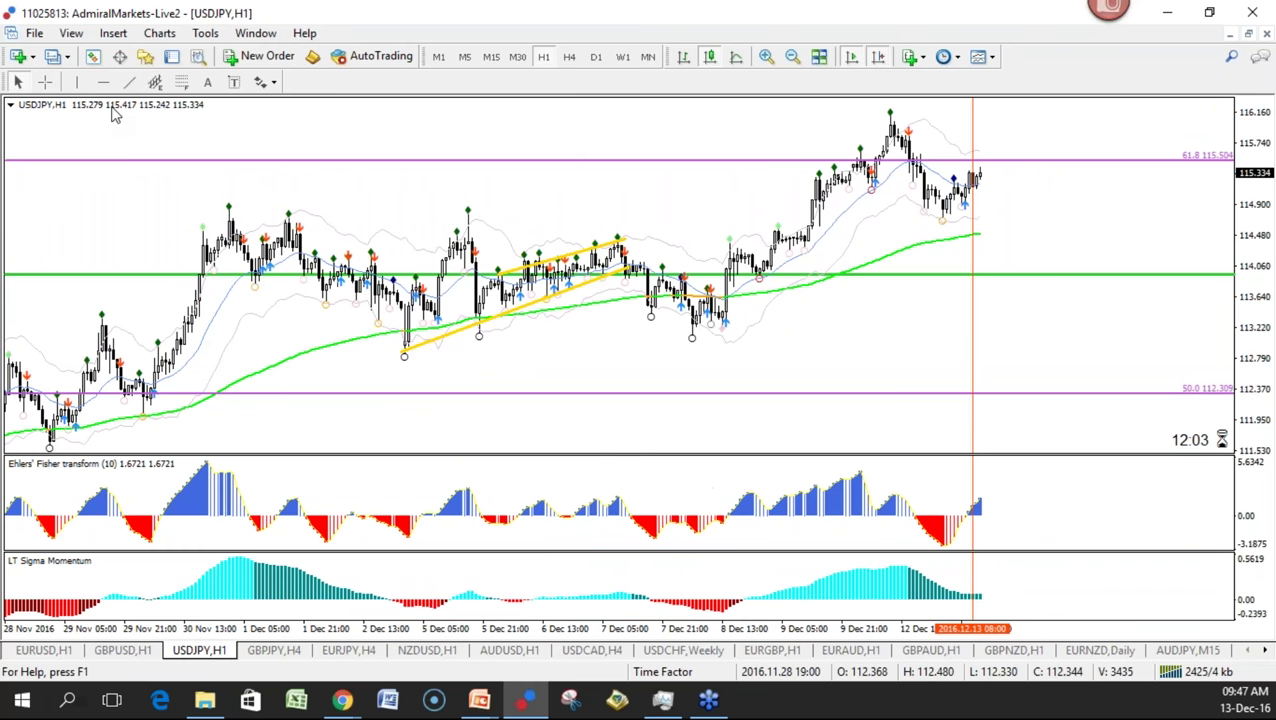
{"action": "left_click", "coordinate": [44, 82]}
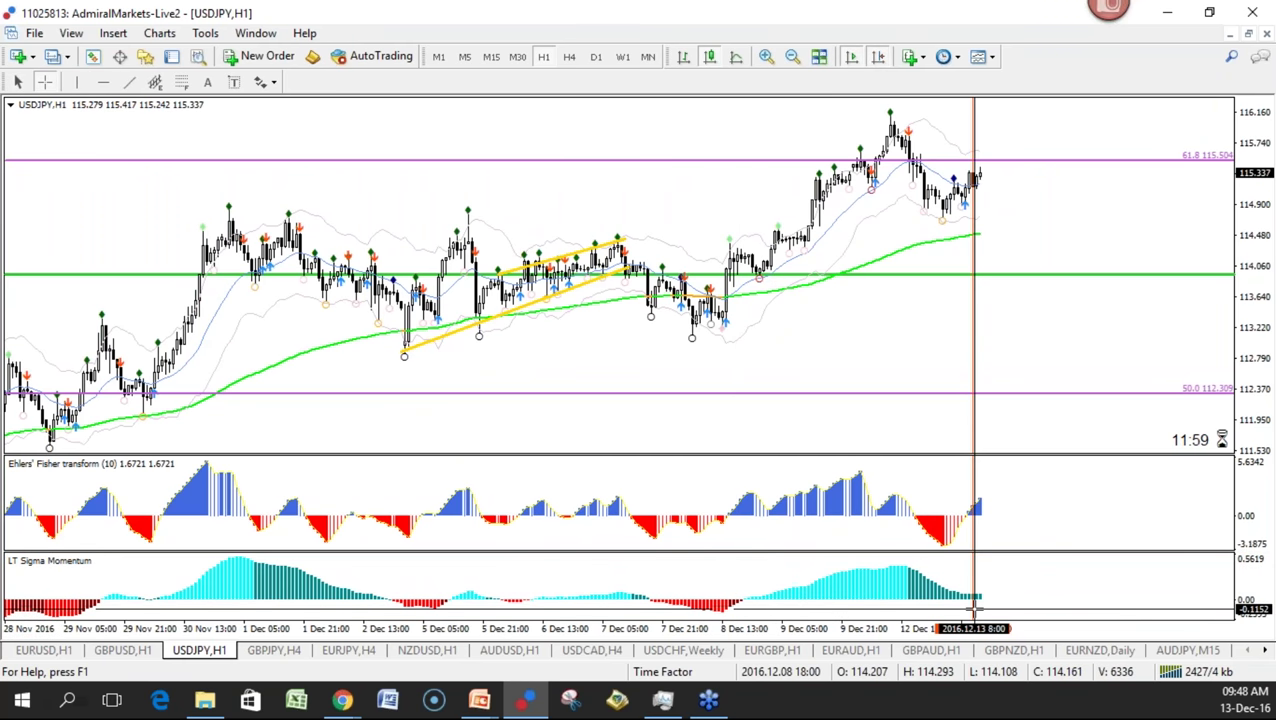
{"action": "left_click_drag", "start_coordinate": [950, 203], "coordinate": [983, 180]}
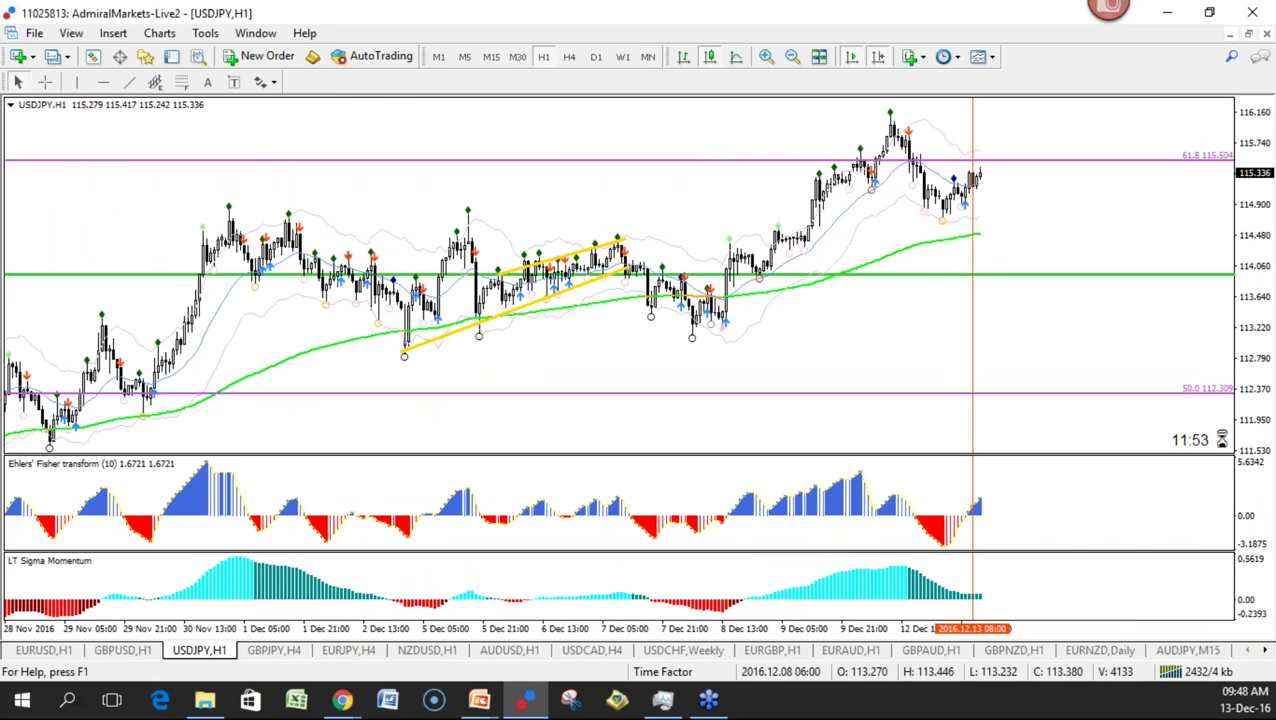
Mark the 8 December Fisher and momentum dips with green arrows, clear them, and draw a green vertical double arrow across both indicators near 6 December
{"action": "mouse_move", "coordinate": [699, 505]}
{"action": "left_mouse_down"}
{"action": "mouse_move", "coordinate": [708, 604]}
{"action": "mouse_move", "coordinate": [722, 597]}
{"action": "left_mouse_up"}
{"action": "left_click_drag", "start_coordinate": [698, 481], "coordinate": [666, 512]}
{"action": "left_click_drag", "start_coordinate": [690, 494], "coordinate": [698, 495]}
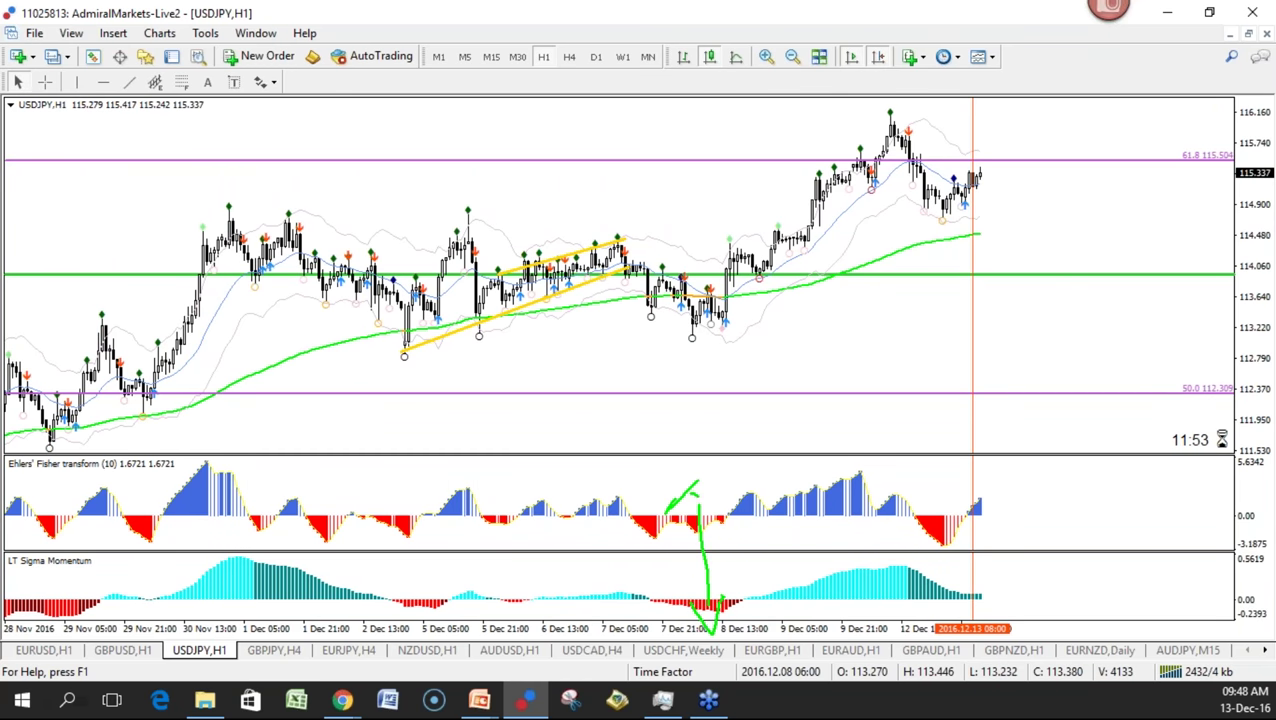
{"action": "key", "text": "Escape"}
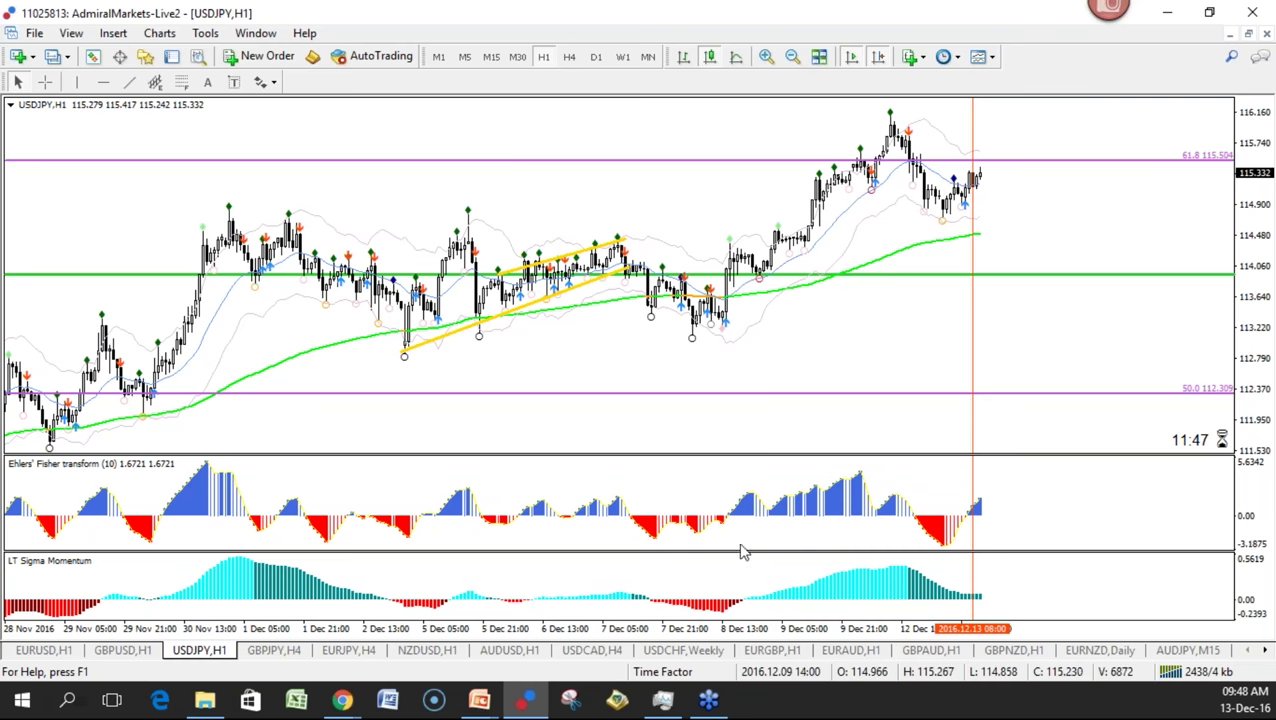
{"action": "mouse_move", "coordinate": [540, 460]}
{"action": "left_mouse_down"}
{"action": "mouse_move", "coordinate": [530, 600]}
{"action": "mouse_move", "coordinate": [545, 575]}
{"action": "left_mouse_up"}
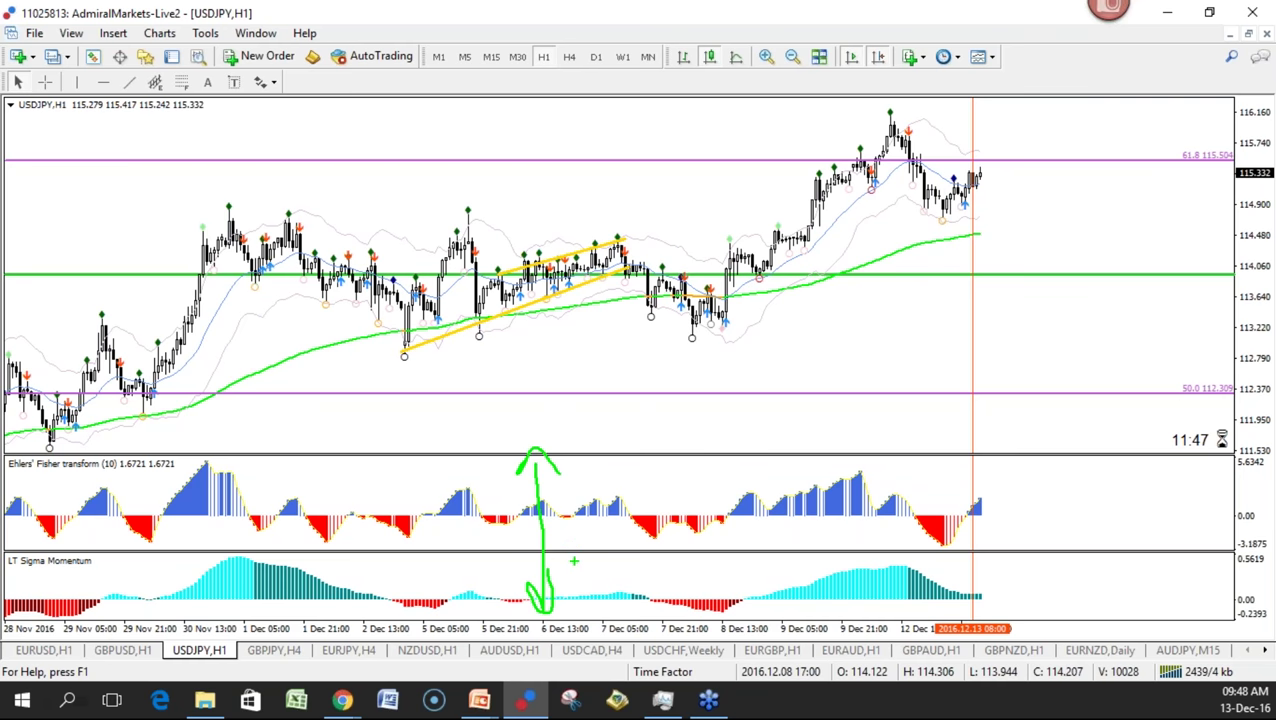
Clear the green double arrow drawn across the Fisher and momentum indicators
{"action": "key", "text": "Escape"}
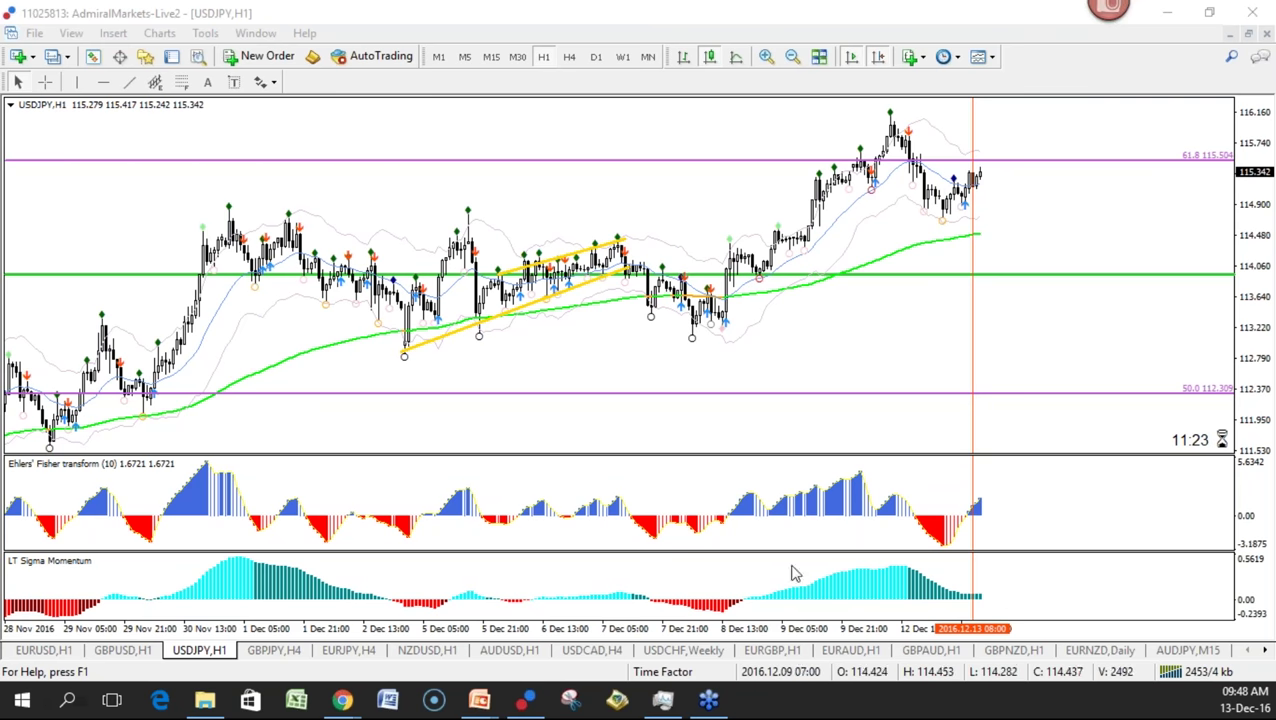
{"action": "left_click", "coordinate": [71, 33]}
{"action": "mouse_move", "coordinate": [205, 33]}
{"action": "key", "text": "ctrl+o"}
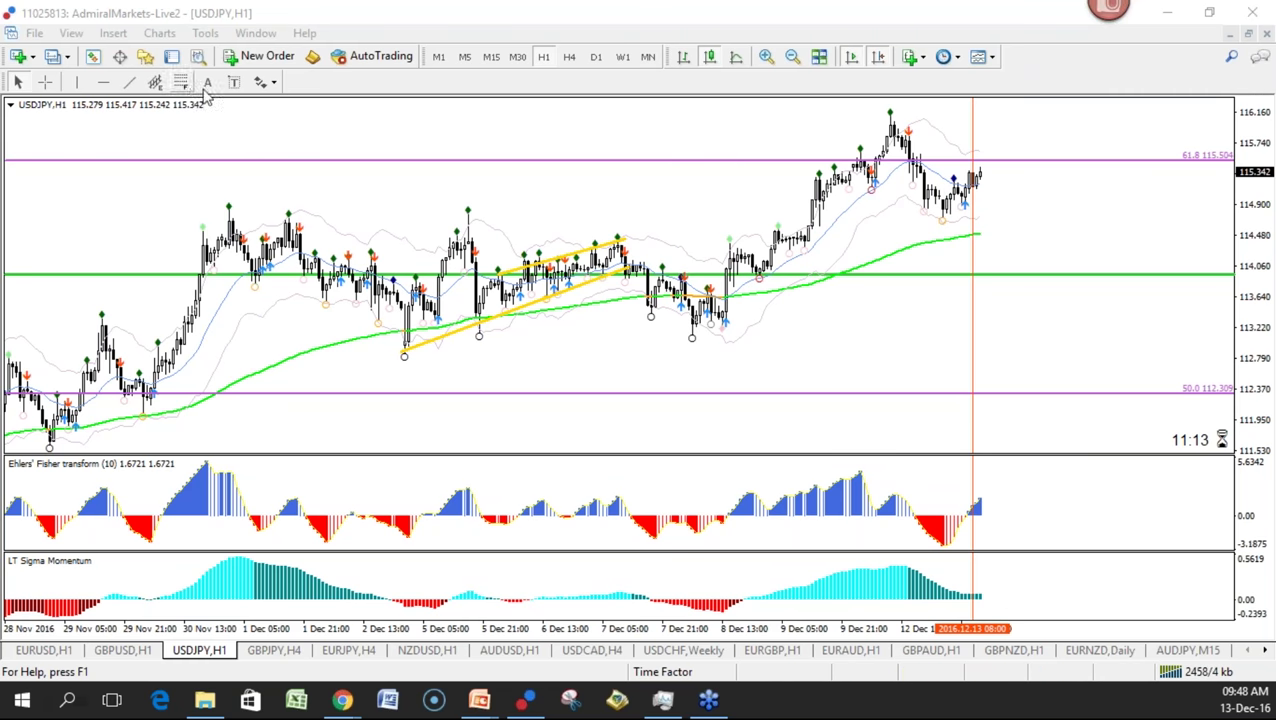
Try to place a text label with the contact e-mail address below the recent candles on the H1 chart
{"action": "left_click", "coordinate": [923, 448]}
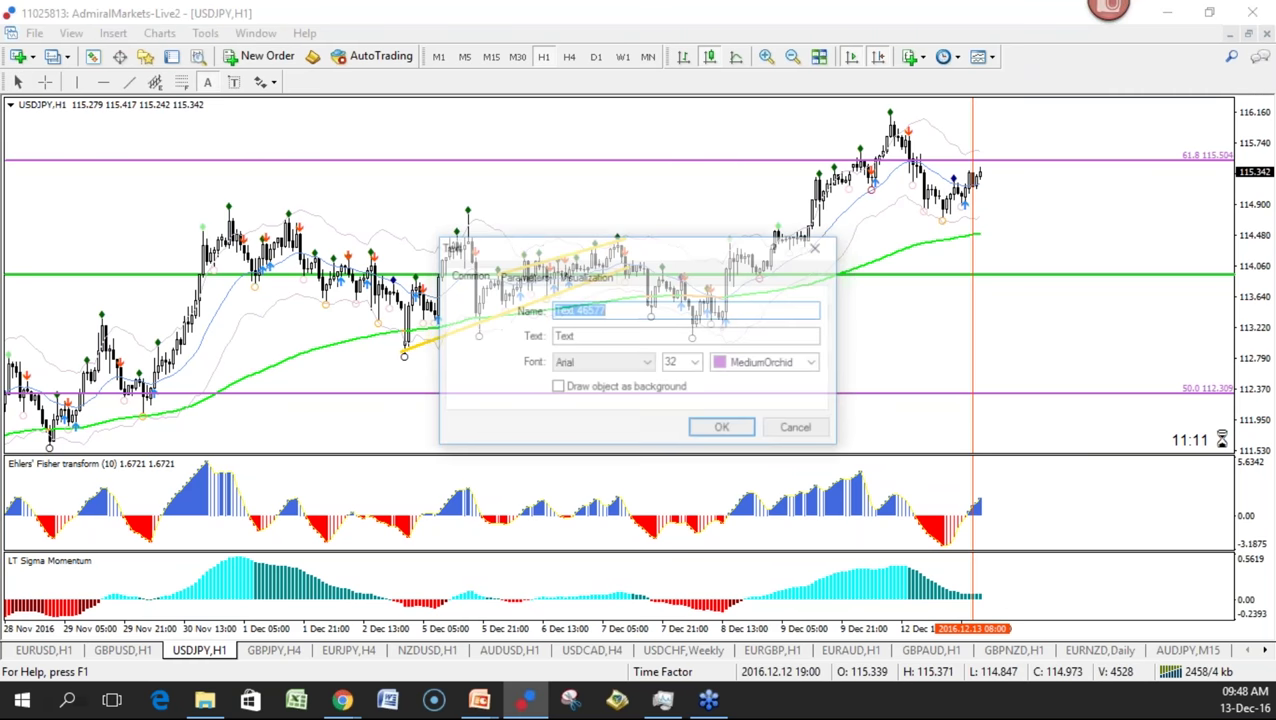
{"action": "key", "text": "ctrl+v"}
{"action": "double_click", "coordinate": [609, 338]}
{"action": "key", "text": "ctrl+v"}
{"action": "left_click", "coordinate": [731, 434]}
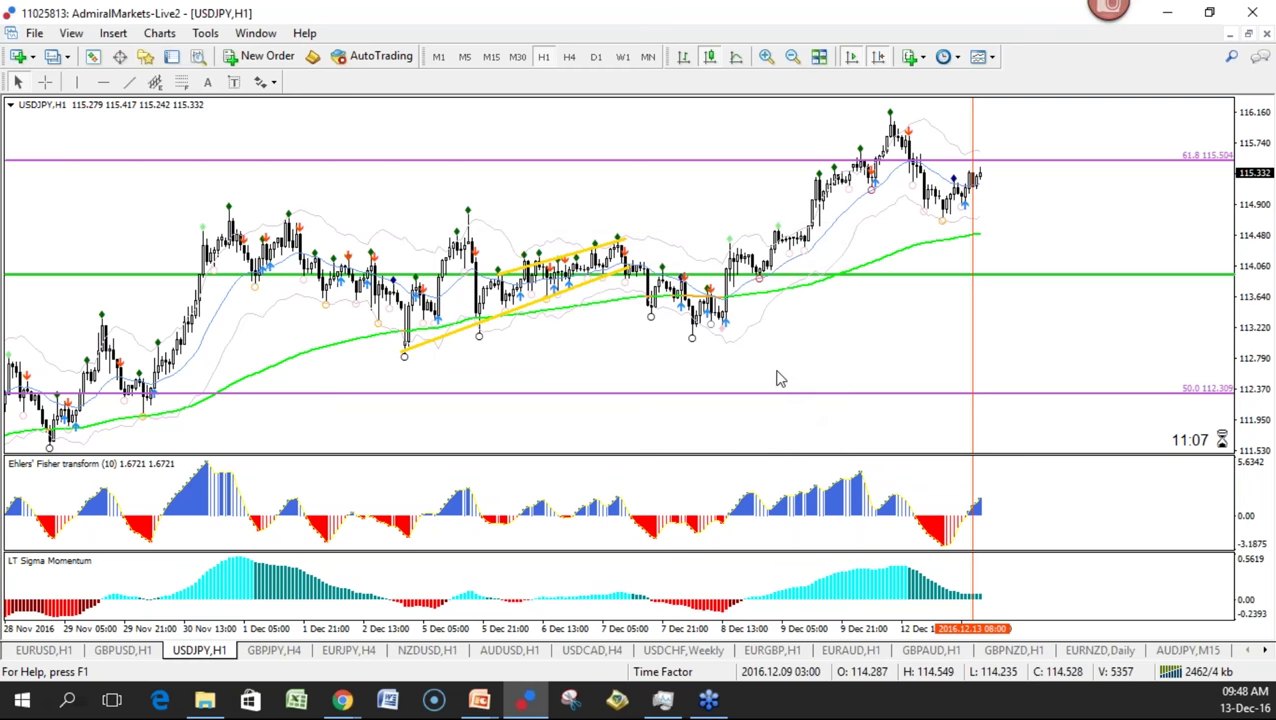
{"action": "right_click", "coordinate": [703, 376]}
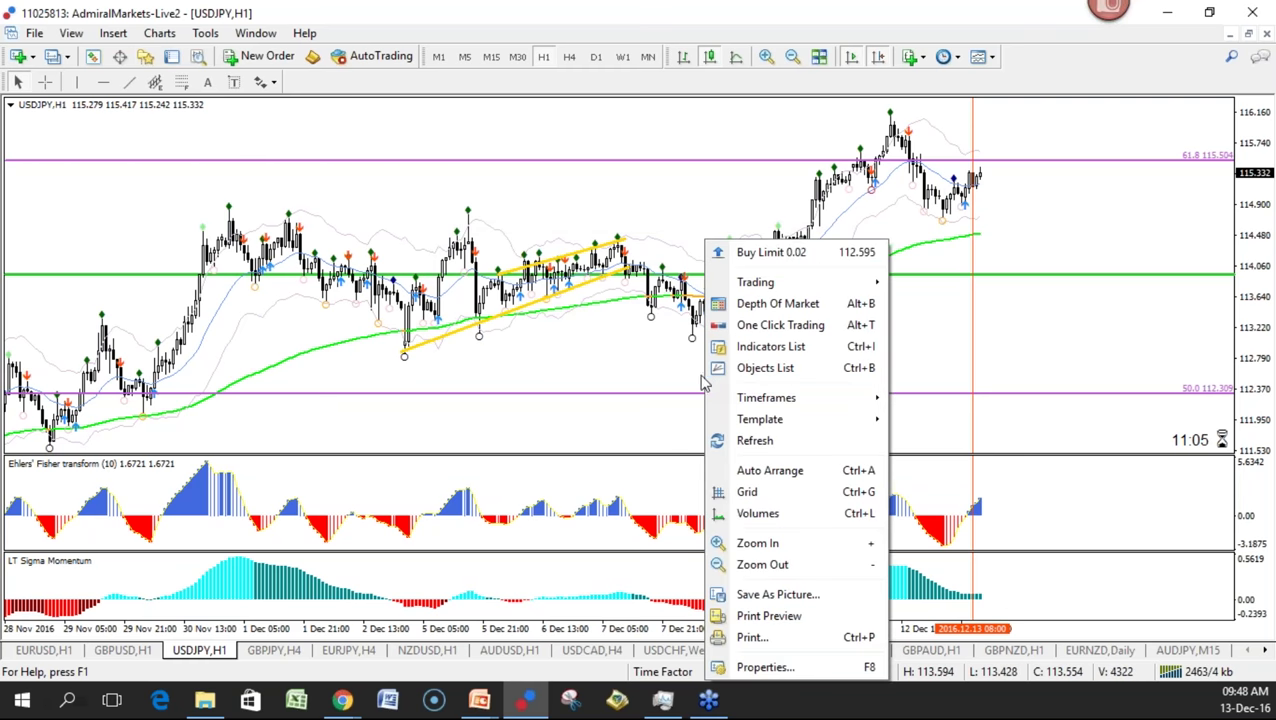
{"action": "left_click", "coordinate": [628, 430]}
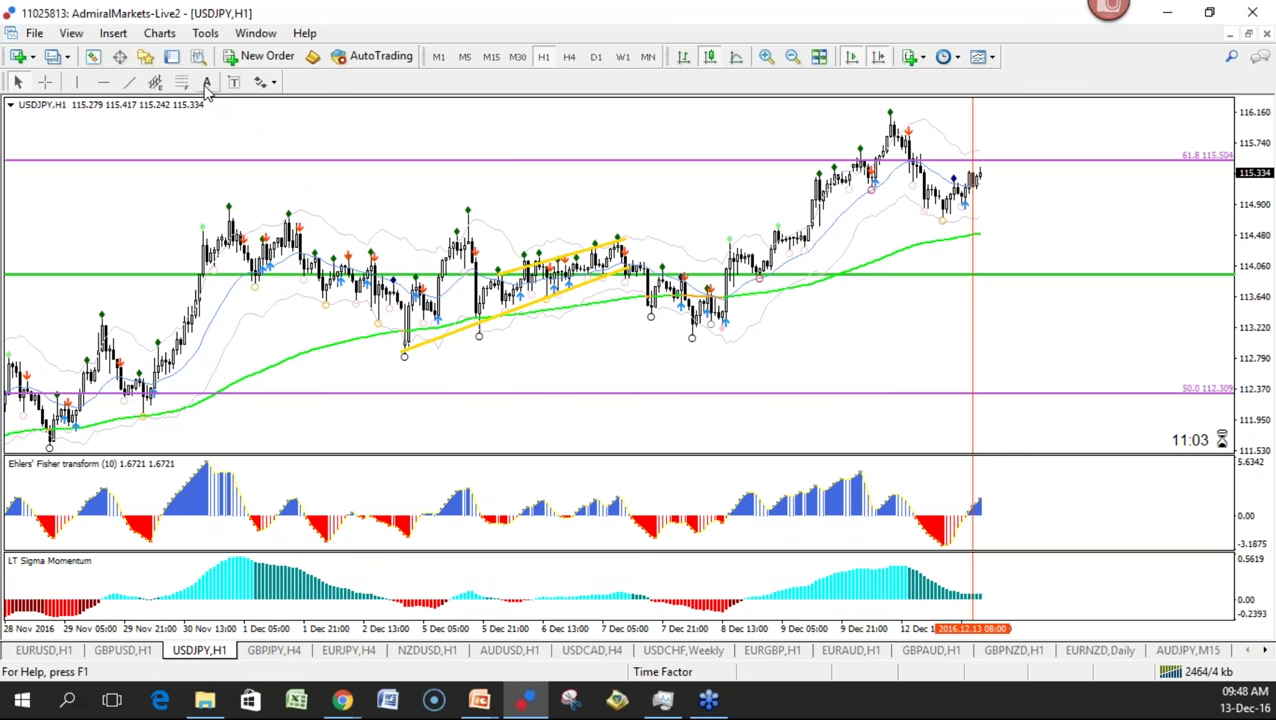
Add a text label below the early December candles, using the contact e-mail address as both its name and text
{"action": "left_click", "coordinate": [800, 372]}
{"action": "key", "text": "ctrl+v"}
{"action": "key", "text": "Tab"}
{"action": "key", "text": "ctrl+v"}
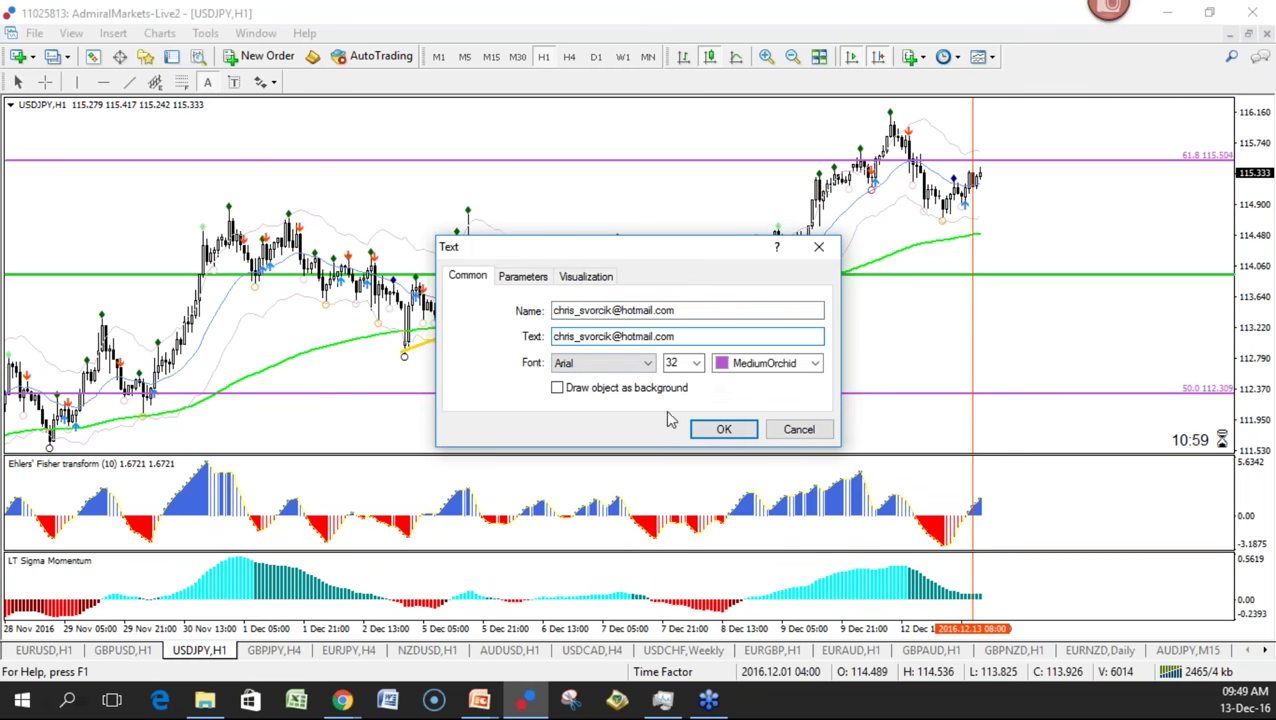
{"action": "left_click", "coordinate": [724, 429]}
{"action": "left_click", "coordinate": [768, 393]}
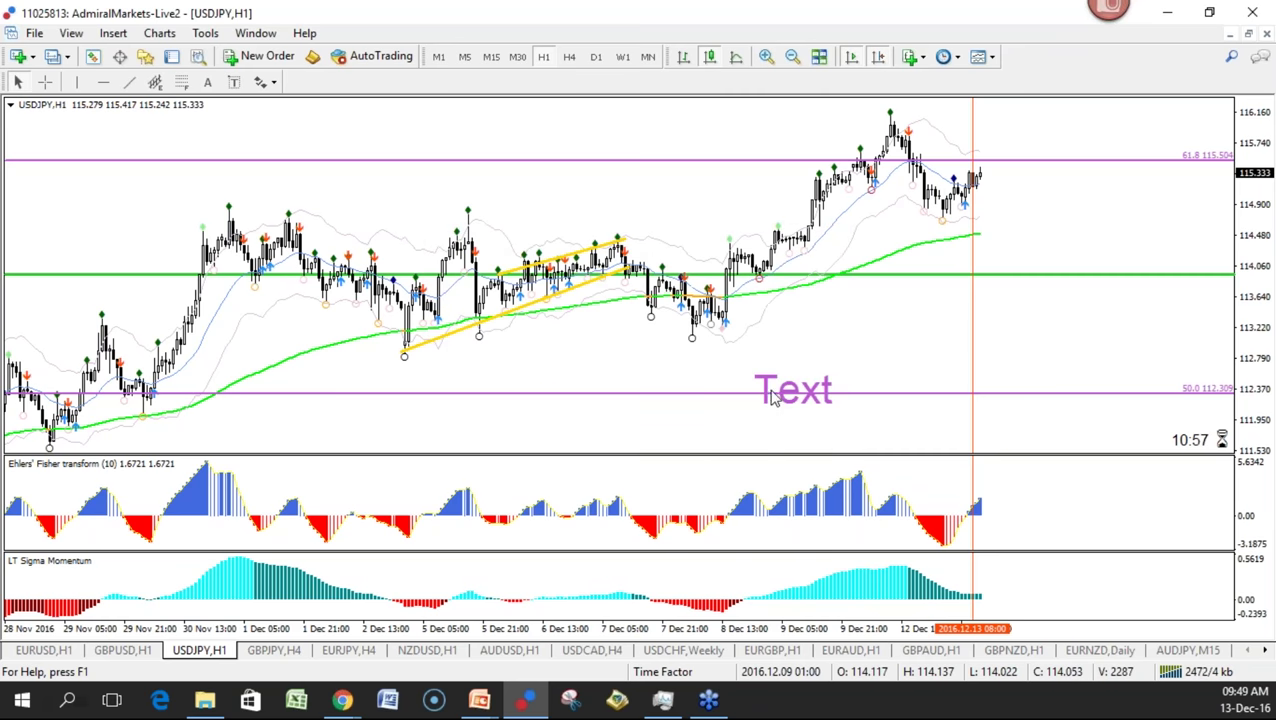
Try to replace the placeholder label's content with the contact e-mail address and shift the label slightly near the 50.0 Fibonacci line
{"action": "right_click", "coordinate": [770, 396]}
{"action": "left_click", "coordinate": [830, 391]}
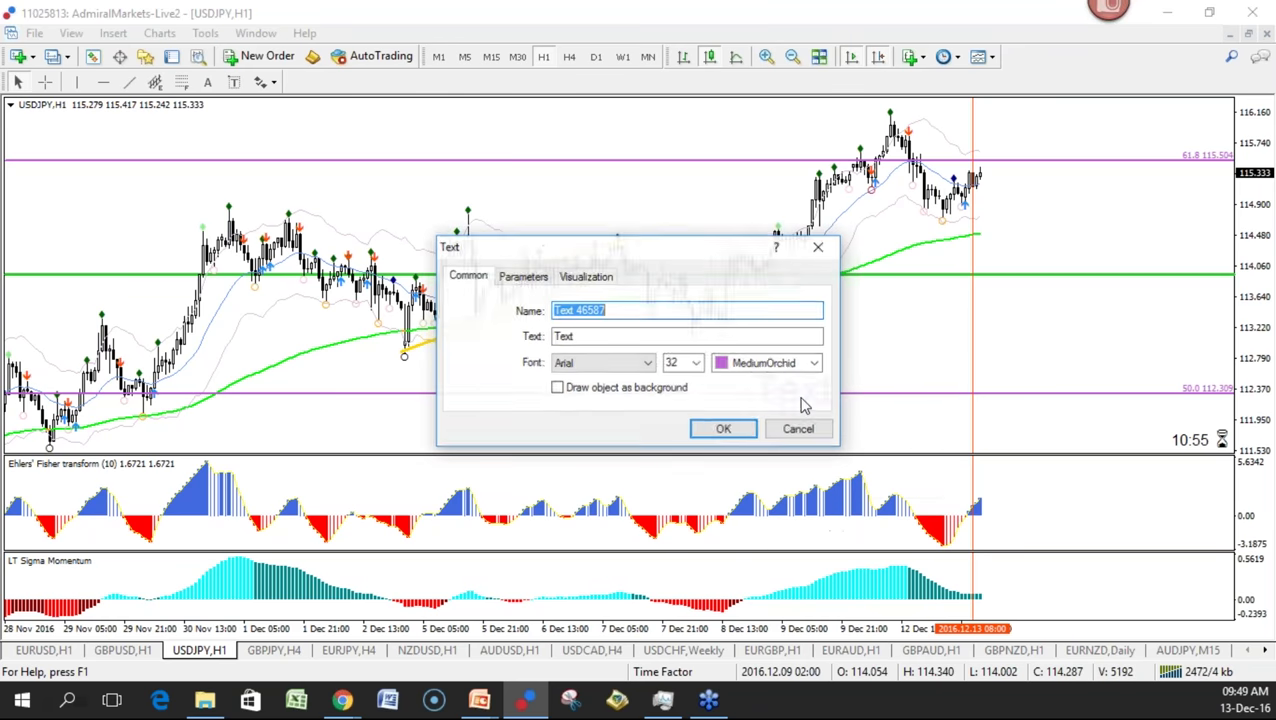
{"action": "key", "text": "ctrl+v"}
{"action": "left_click", "coordinate": [724, 429]}
{"action": "left_click", "coordinate": [773, 393]}
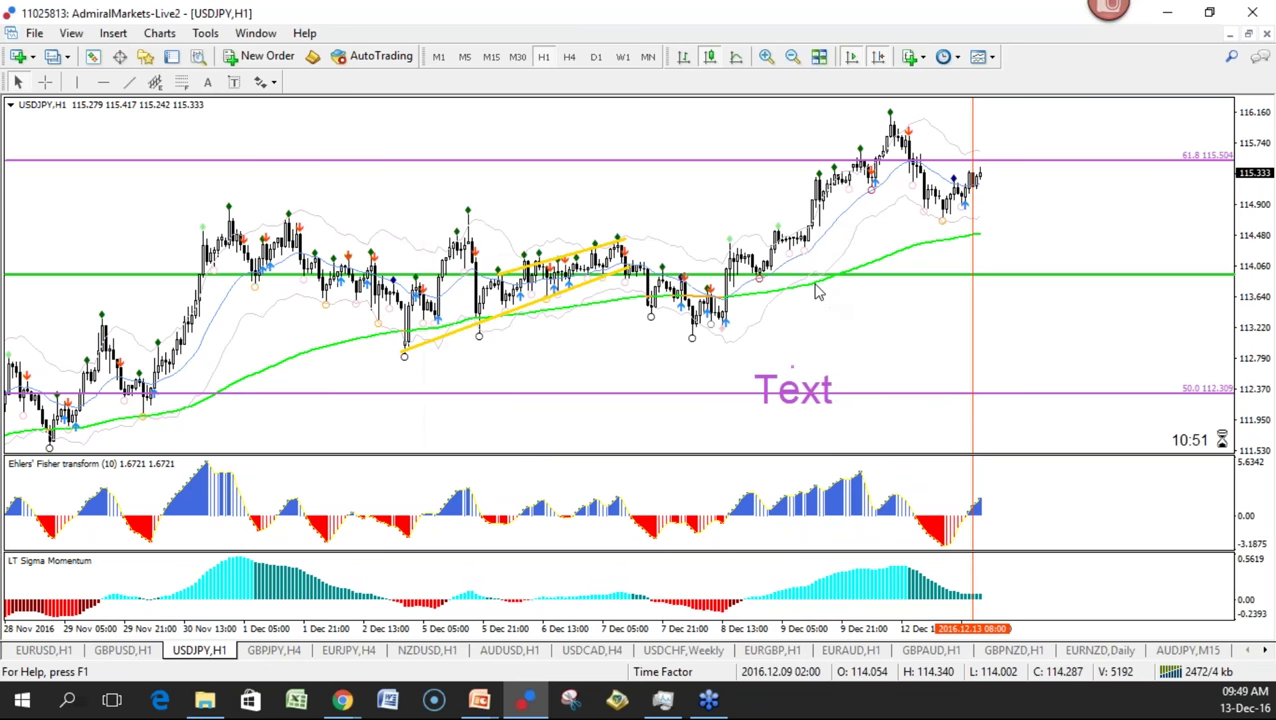
{"action": "right_click", "coordinate": [810, 362]}
{"action": "left_click", "coordinate": [783, 395]}
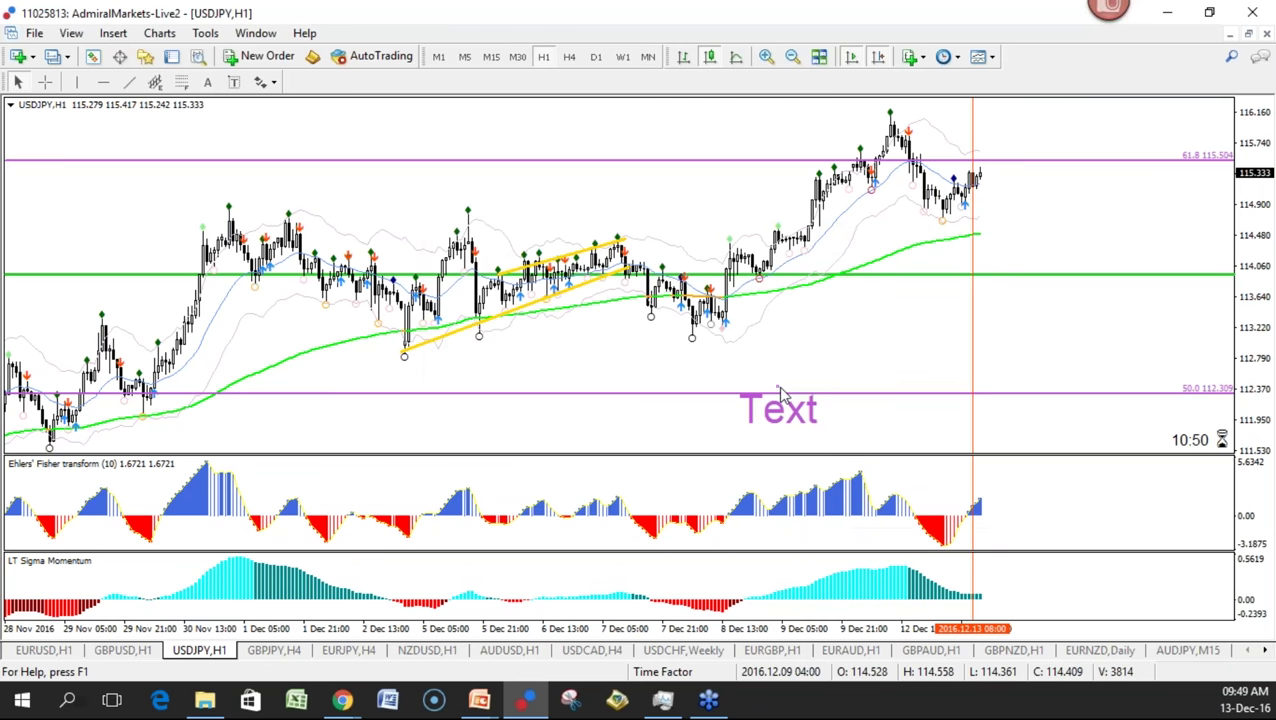
On the daily USDJPY chart, move the e-mail label above the mid-2016 candles and delete the spare placeholder label
{"action": "left_click", "coordinate": [596, 56]}
{"action": "left_click_drag", "start_coordinate": [781, 305], "coordinate": [580, 195]}
{"action": "left_click_drag", "start_coordinate": [997, 290], "coordinate": [1092, 350]}
{"action": "right_click", "coordinate": [1092, 350]}
{"action": "left_click", "coordinate": [1140, 413]}
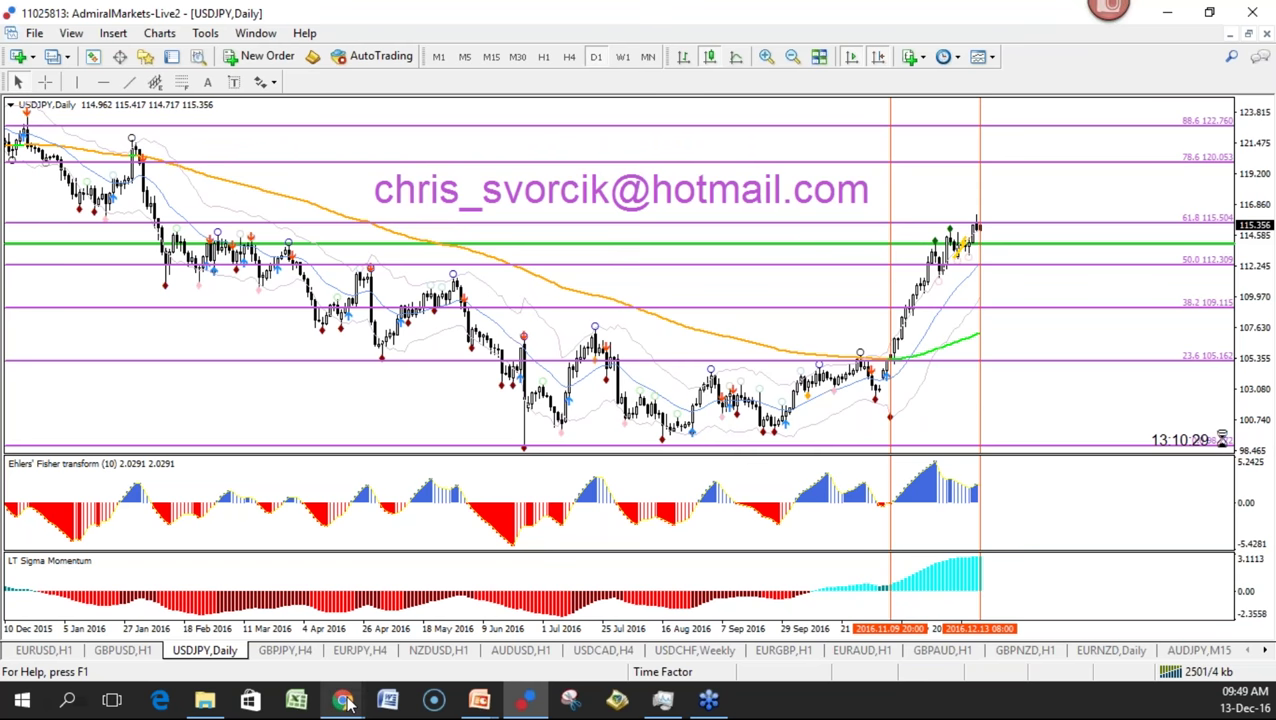
Switch to the Admiral Markets Forex webinars page in Chrome and review the sessions listed from 13 to 21 December
{"action": "mouse_move", "coordinate": [347, 703]}
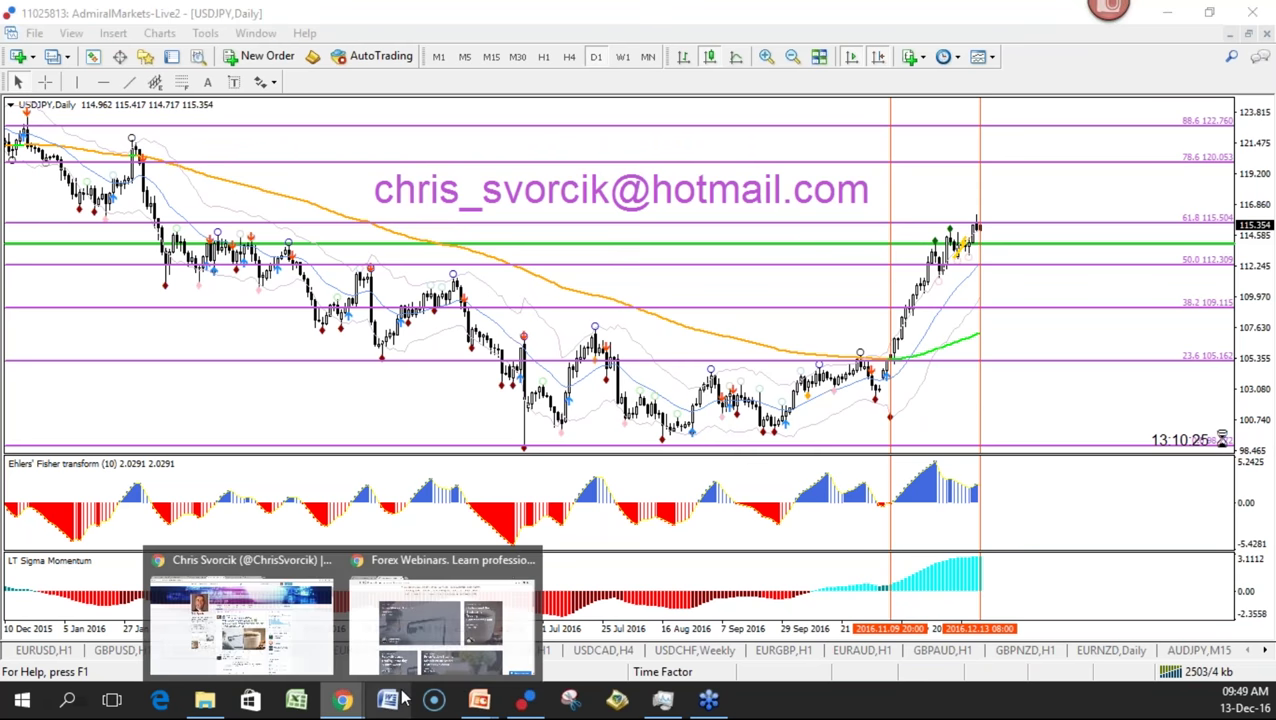
{"action": "left_click", "coordinate": [440, 625]}
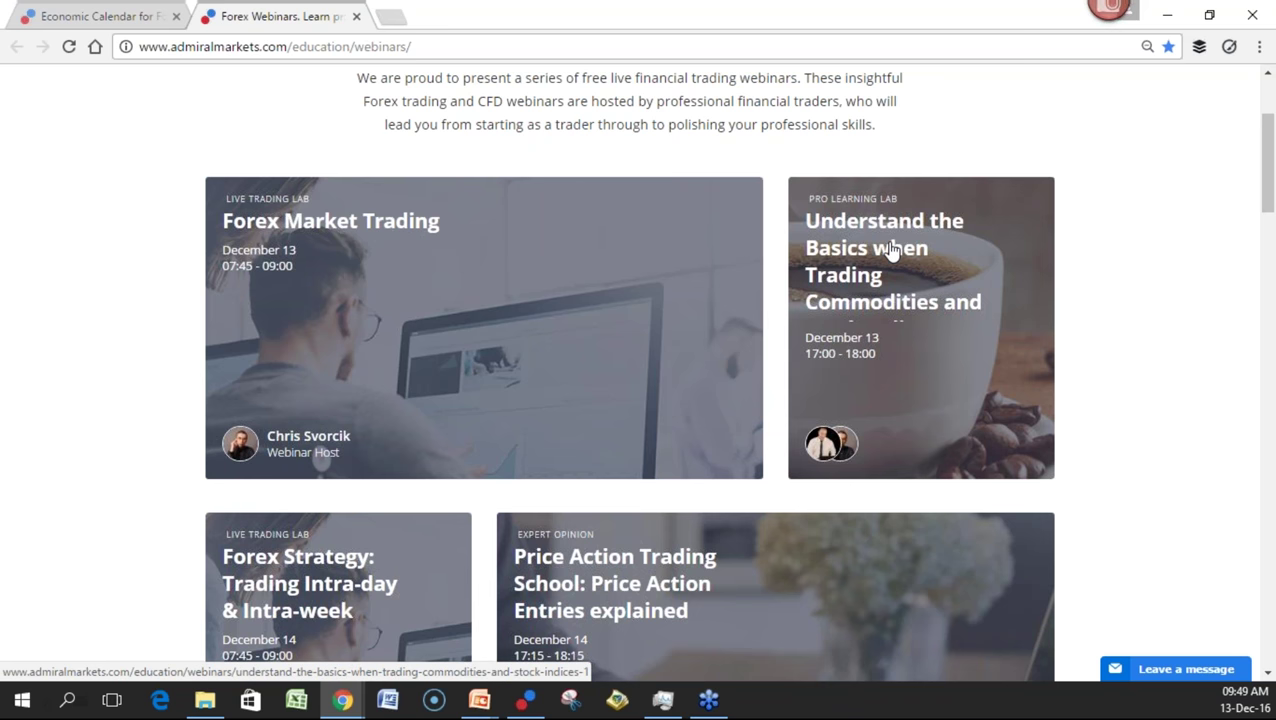
{"action": "scroll", "coordinate": [590, 405], "scroll_direction": "down", "scroll_amount": 2}
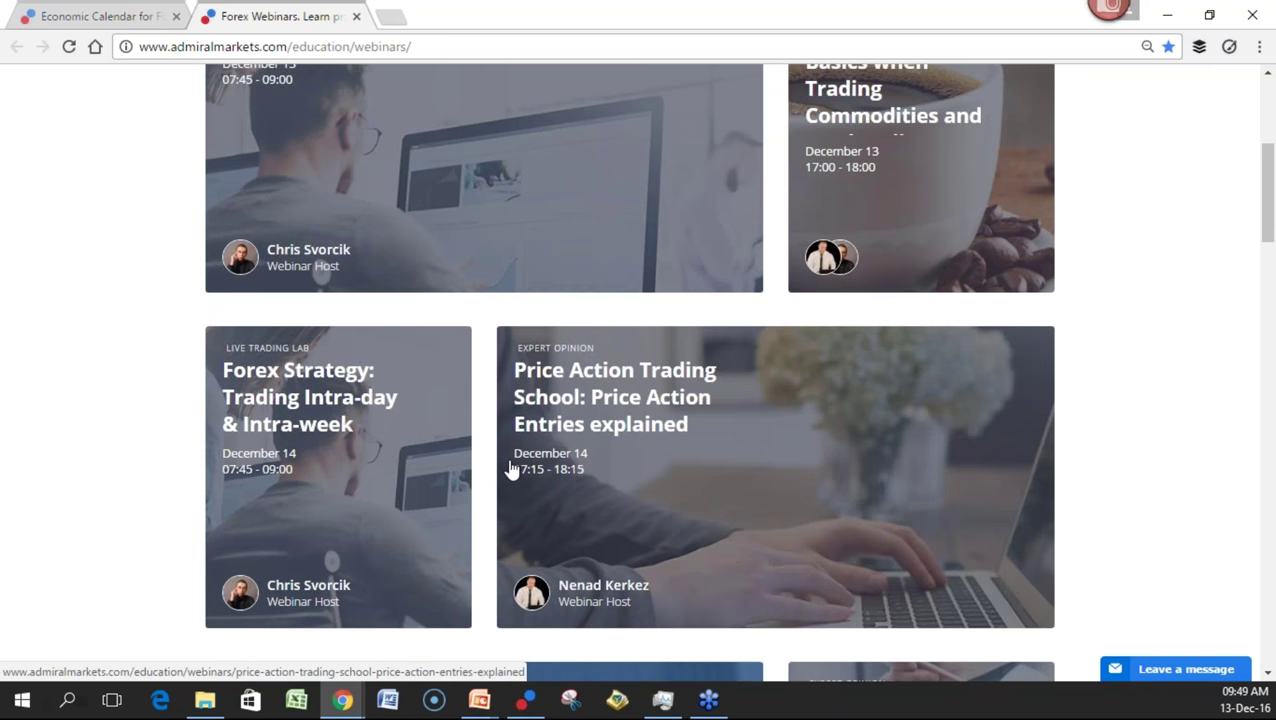
{"action": "scroll", "coordinate": [510, 475], "scroll_direction": "down", "scroll_amount": 2}
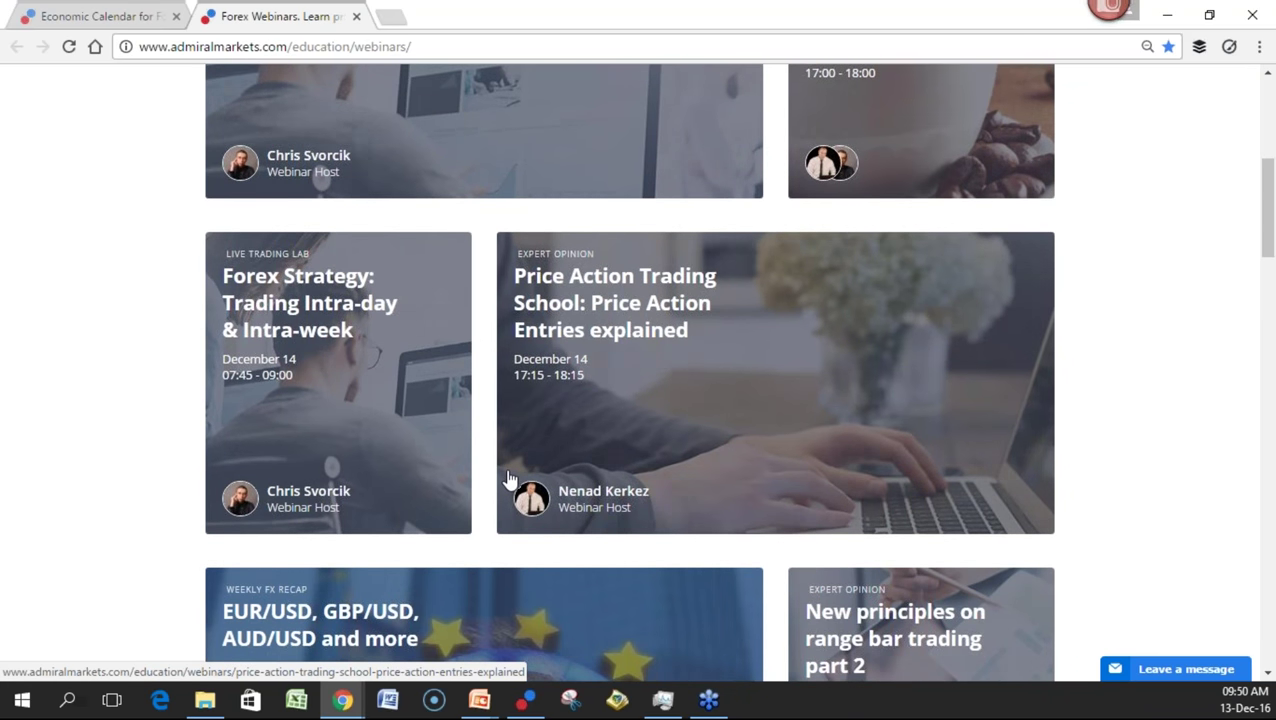
{"action": "scroll", "coordinate": [510, 480], "scroll_direction": "down", "scroll_amount": 4}
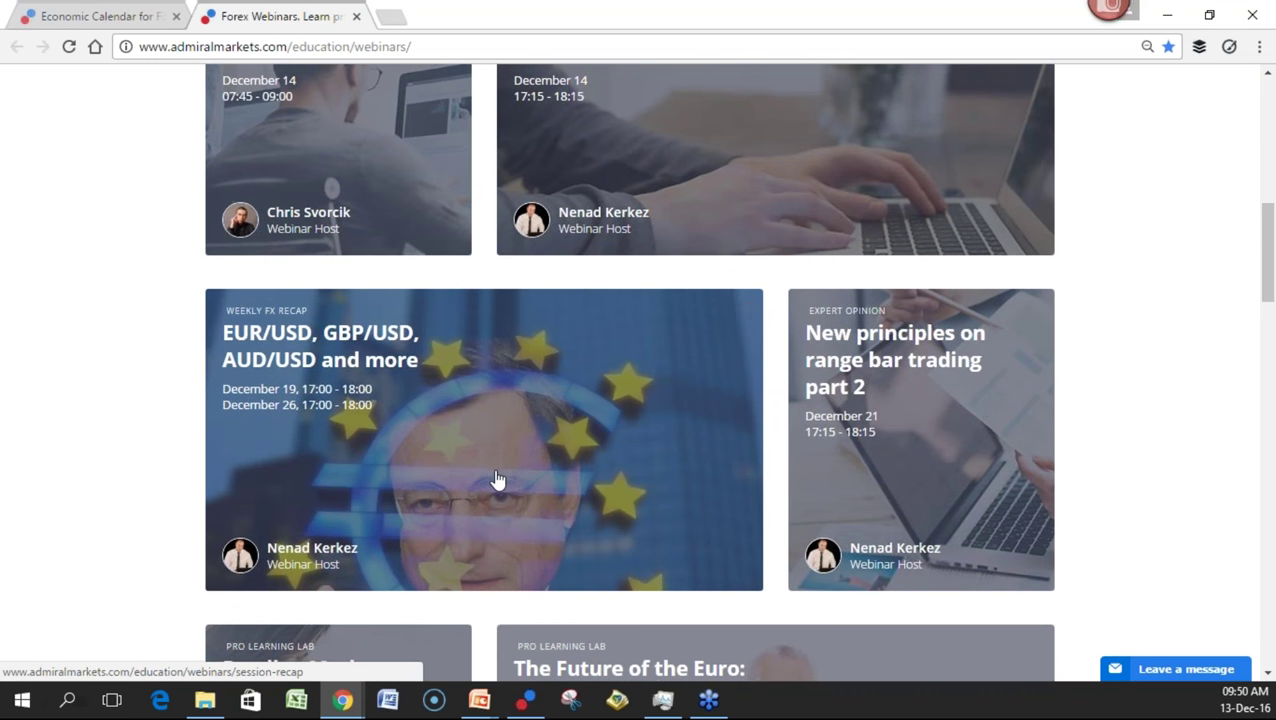
{"action": "scroll", "coordinate": [497, 481], "scroll_direction": "down", "scroll_amount": 3}
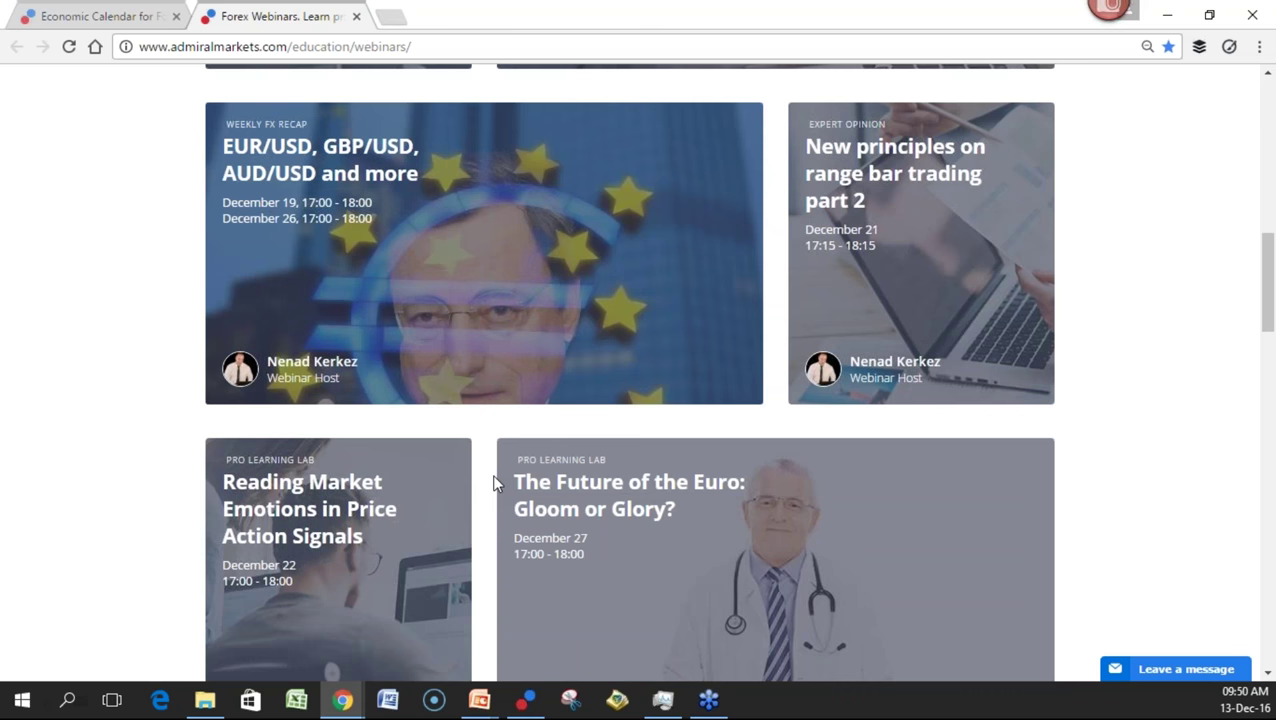
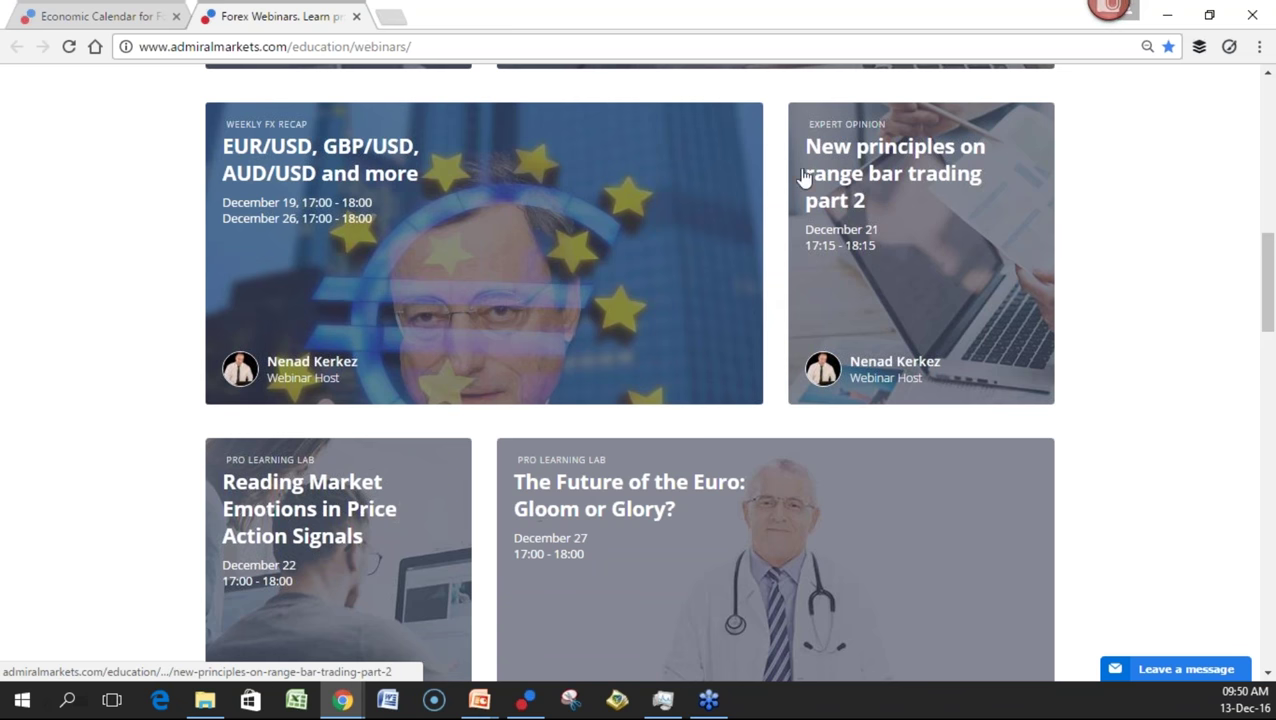
Review the remaining webinars from 22 December into January, including Forecasts for 2017, and return to the start of the page
{"action": "scroll", "coordinate": [577, 452], "scroll_direction": "down", "scroll_amount": 1}
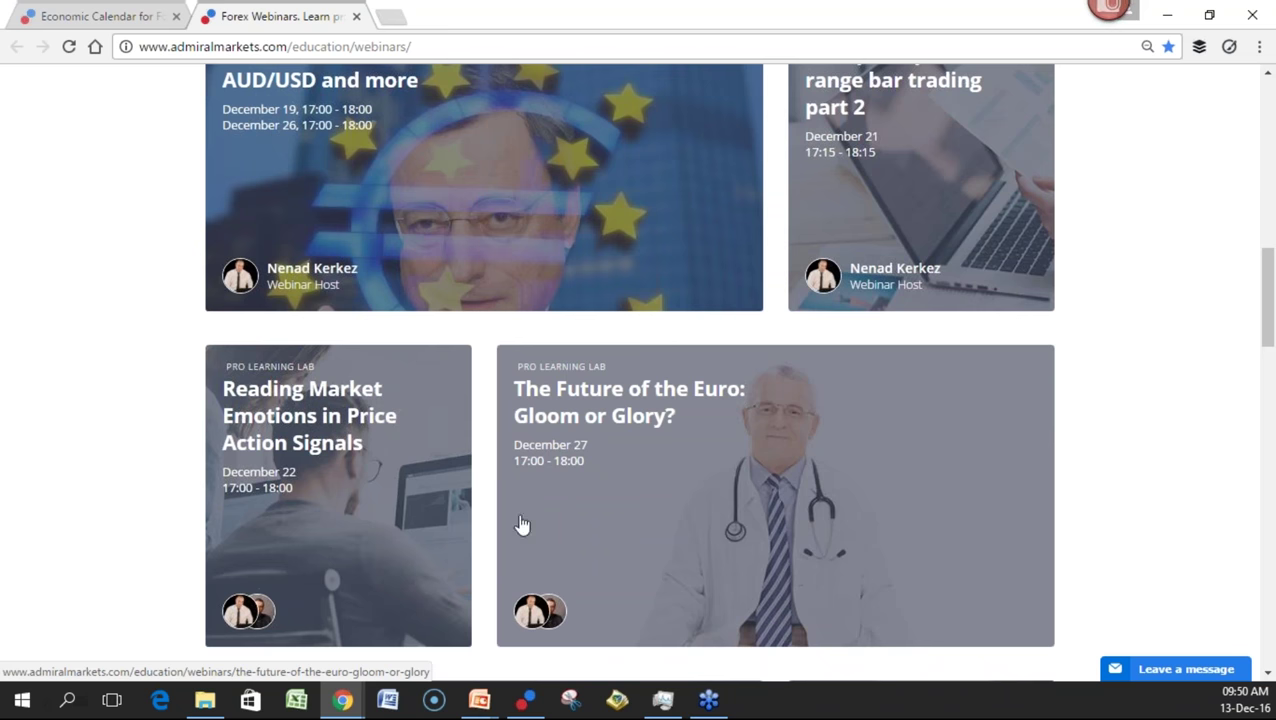
{"action": "scroll", "coordinate": [711, 480], "scroll_direction": "down", "scroll_amount": 1}
{"action": "scroll", "coordinate": [800, 490], "scroll_direction": "down", "scroll_amount": 3}
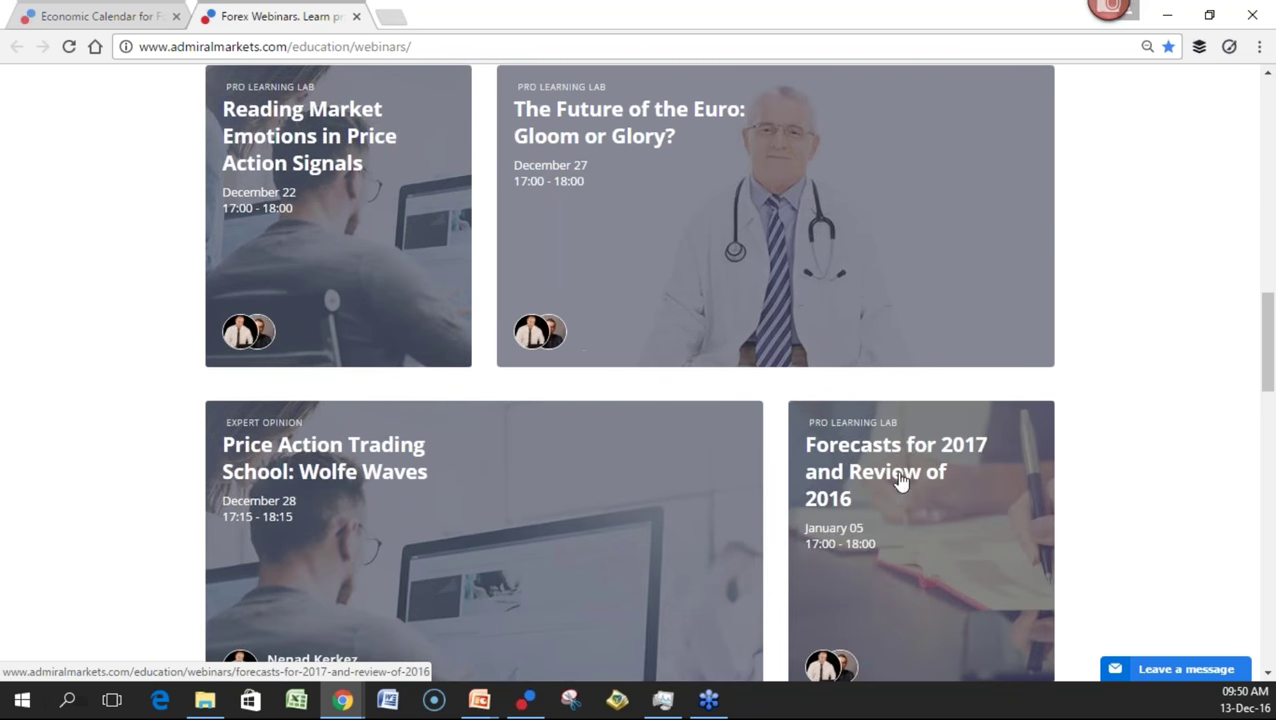
{"action": "scroll", "coordinate": [945, 495], "scroll_direction": "down", "scroll_amount": 1}
{"action": "scroll", "coordinate": [854, 285], "scroll_direction": "down", "scroll_amount": 1}
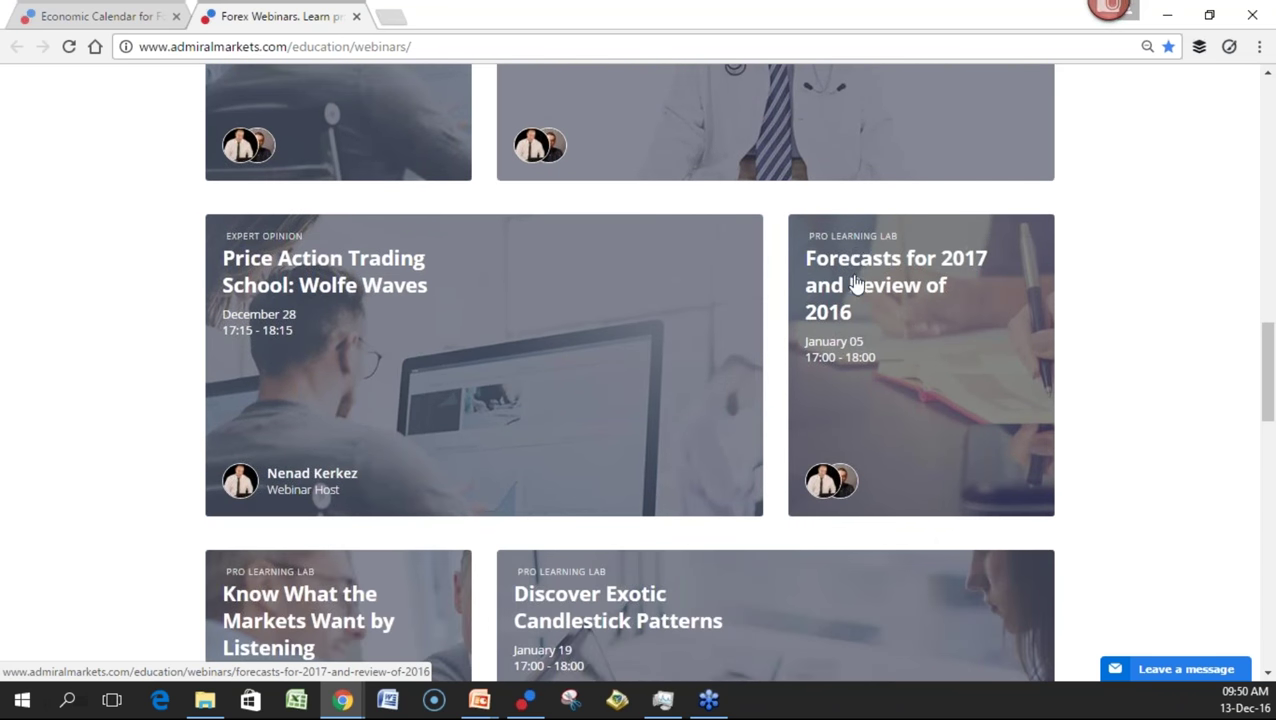
{"action": "scroll", "coordinate": [871, 370], "scroll_direction": "up", "scroll_amount": 2}
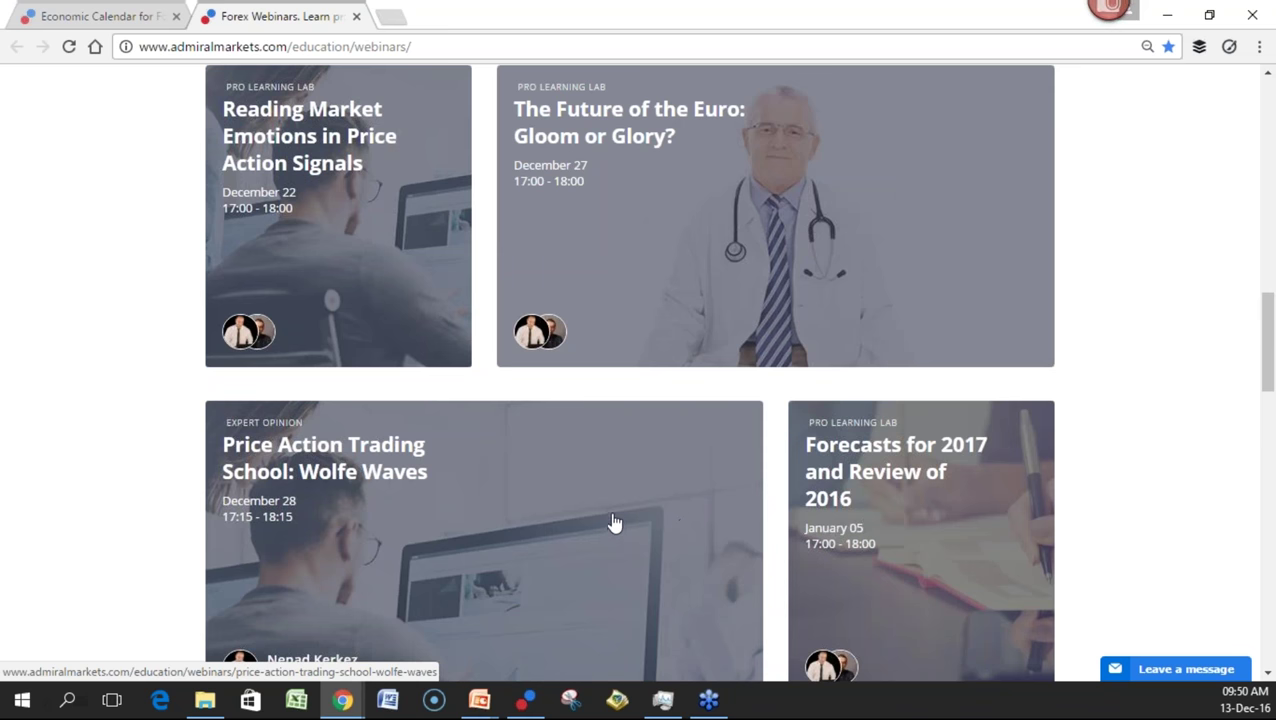
{"action": "scroll", "coordinate": [615, 526], "scroll_direction": "up", "scroll_amount": 10}
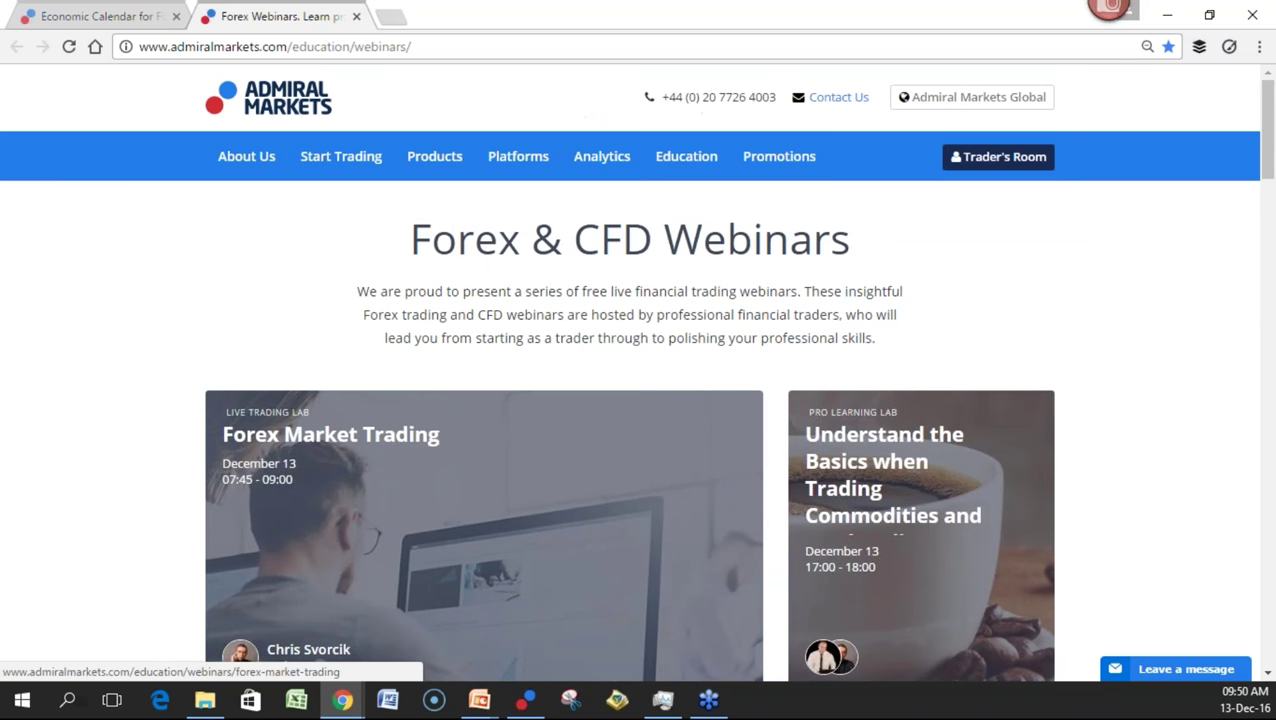